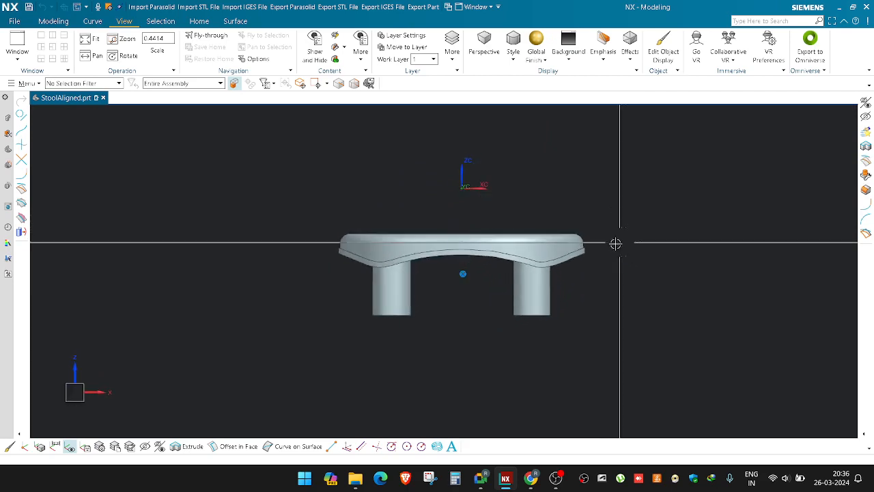
# Step: Examine the curved lower rim of the stool model along its front profile
pyautogui.scroll(7, 595, 265)
pyautogui.keyDown('shift'); pyautogui.moveTo(575, 304); pyautogui.dragTo(627, 297, button='middle'); pyautogui.keyUp('shift')
pyautogui.scroll(-4, 635, 298)
pyautogui.scroll(7, 195, 268)
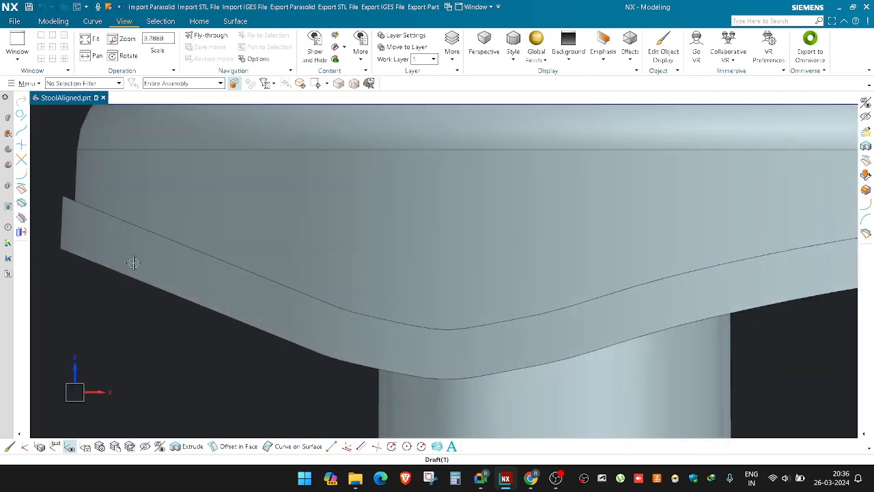
pyautogui.scroll(-8, 233, 277)
pyautogui.scroll(2, 377, 297)
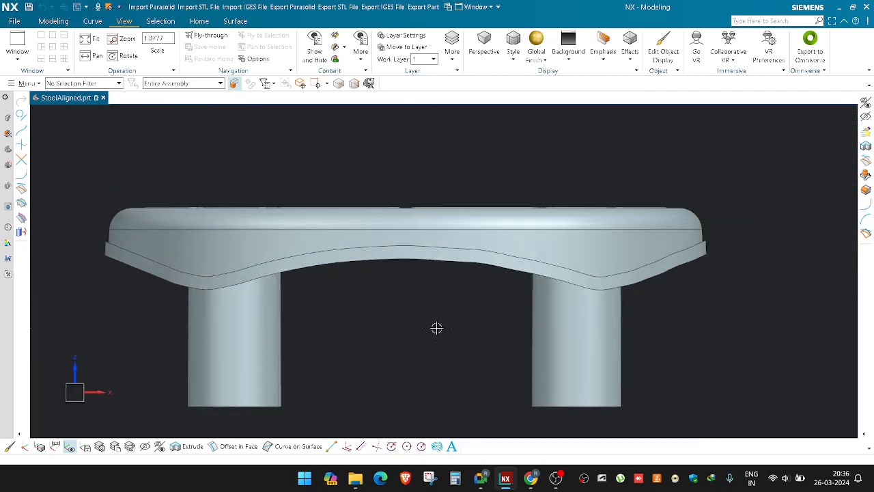
# Step: Overlay the orange scanned facet body on the solid stool without the construction geometry
pyautogui.hotkey('ctrl', 'shift', 'b')
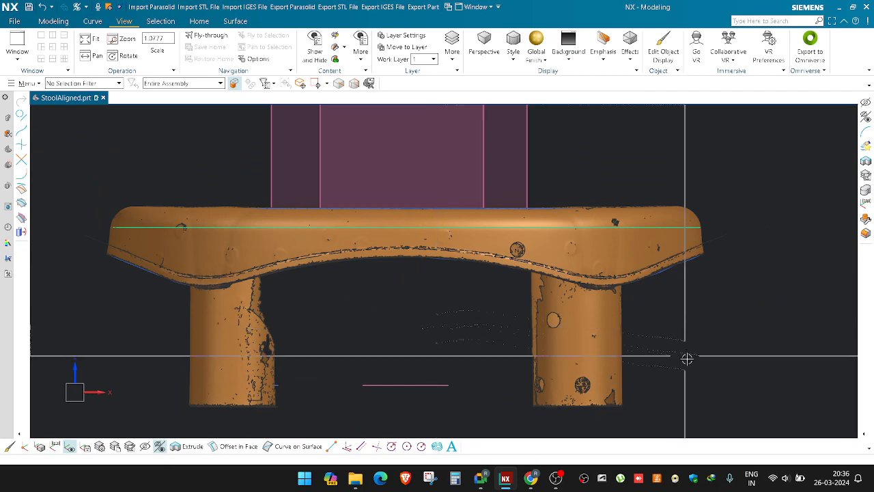
pyautogui.hotkey('ctrl', 'b')
pyautogui.click(587, 355)
pyautogui.middleClick(647, 359)
pyautogui.hotkey('ctrl', 'shift', 'b')
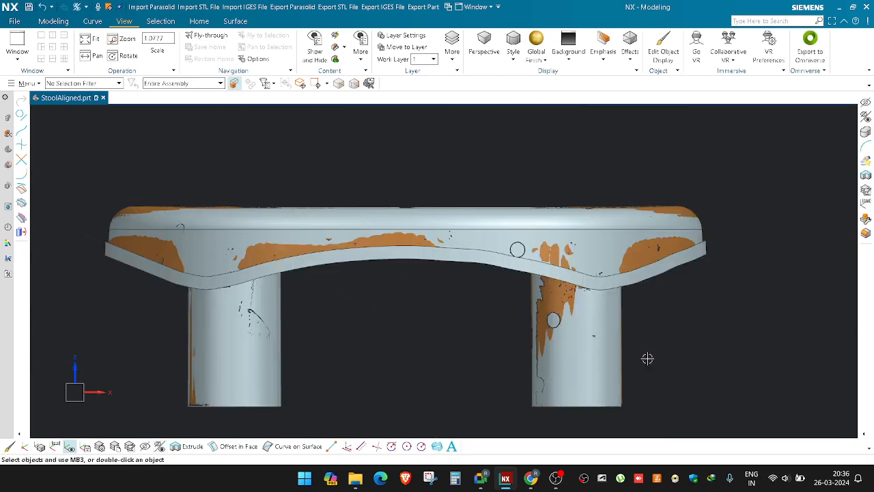
# Step: Hide the solid stool, leaving the scan displayed, and swap visibility to show the solid with the construction geometry
pyautogui.hotkey('ctrl', 'b')
pyautogui.click(592, 340)
pyautogui.middleClick(653, 349)
pyautogui.keyDown('shift'); pyautogui.moveTo(655, 358); pyautogui.dragTo(628, 360, button='middle'); pyautogui.keyUp('shift')
pyautogui.scroll(1, 646, 317)
pyautogui.scroll(-2, 652, 312)
pyautogui.hotkey('ctrl', 'shift', 'b')
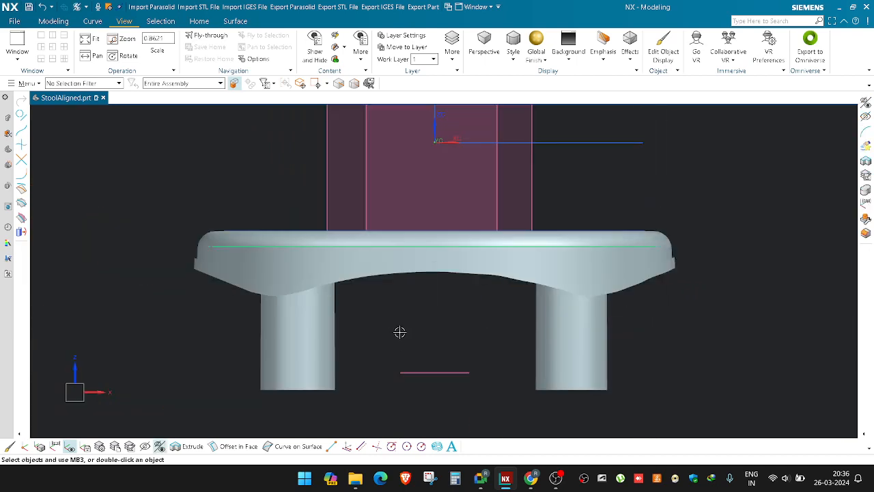
# Step: Examine the stepped lip and surfaces along the seat's lower rim from the front and at an angle
pyautogui.scroll(2, 142, 241)
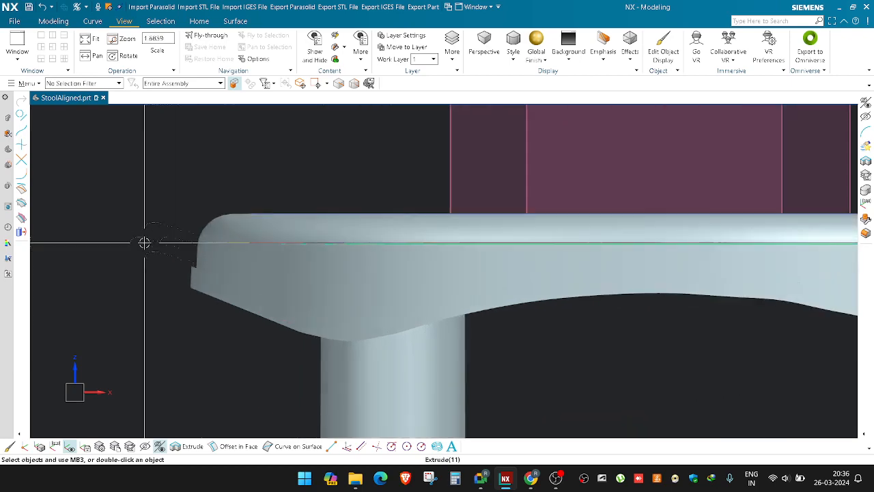
pyautogui.scroll(-1, 144, 215)
pyautogui.scroll(4, 163, 239)
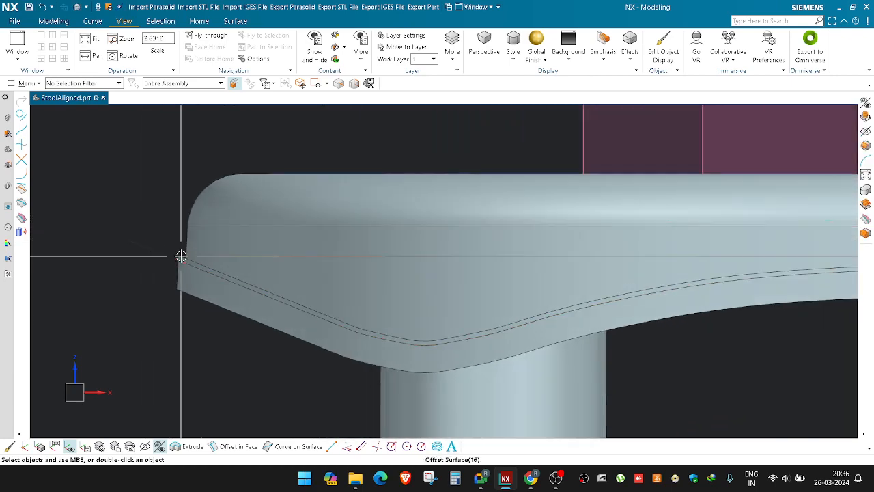
pyautogui.moveTo(178, 255); pyautogui.dragTo(176, 259, button='middle')
pyautogui.scroll(-3, 254, 234)
pyautogui.scroll(-2, 405, 250)
pyautogui.moveTo(407, 250); pyautogui.dragTo(419, 253, button='middle')
pyautogui.press('F8')
pyautogui.moveTo(425, 291); pyautogui.dragTo(352, 311, button='middle')
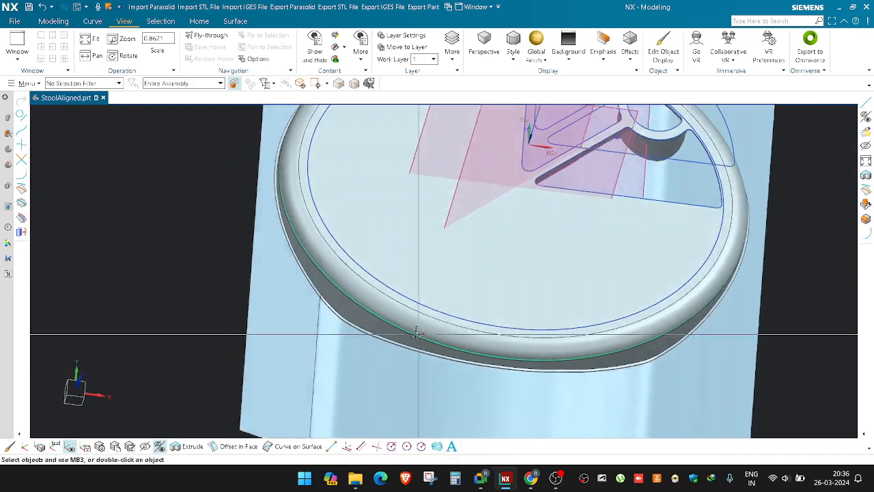
pyautogui.scroll(3, 345, 304)
pyautogui.scroll(2, 318, 211)
pyautogui.scroll(2, 259, 305)
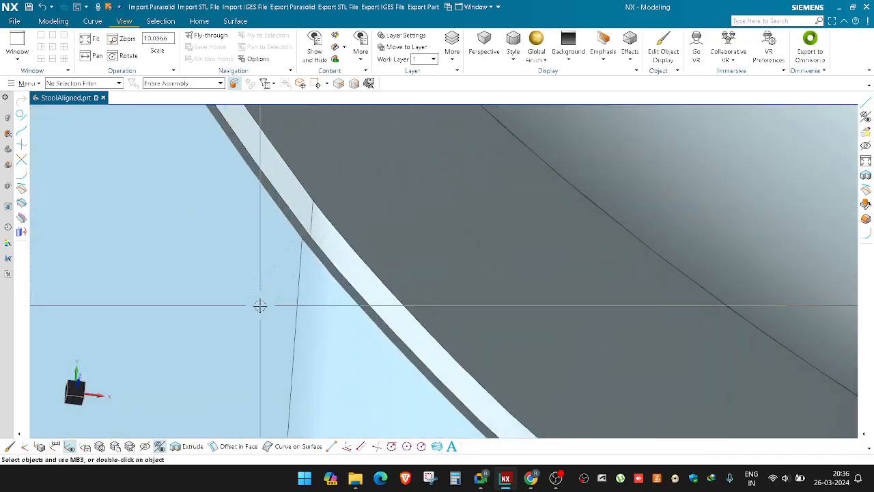
pyautogui.scroll(1, 330, 218)
pyautogui.moveTo(330, 217); pyautogui.dragTo(334, 180, button='middle')
pyautogui.scroll(-10, 329, 209)
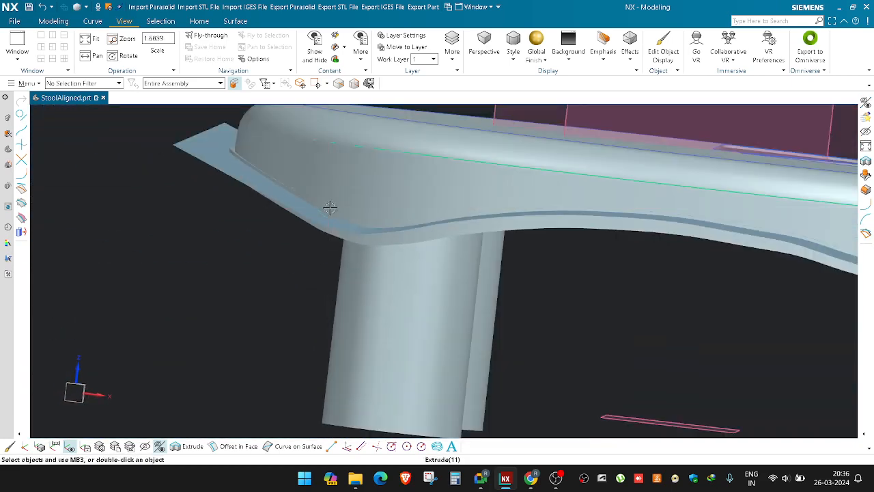
# Step: Compare the solid stool's front rim profile with the scan by alternating the shown and hidden objects
pyautogui.press('F8')
pyautogui.scroll(3, 319, 199)
pyautogui.scroll(4, 311, 204)
pyautogui.scroll(-5, 260, 188)
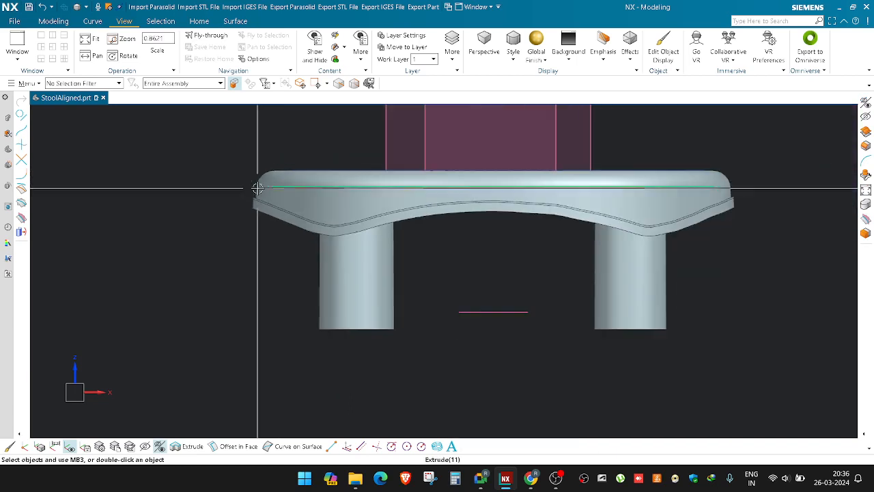
pyautogui.scroll(2, 341, 215)
pyautogui.keyDown('shift'); pyautogui.moveTo(474, 238); pyautogui.dragTo(469, 262, button='middle'); pyautogui.keyUp('shift')
pyautogui.scroll(-1, 468, 262)
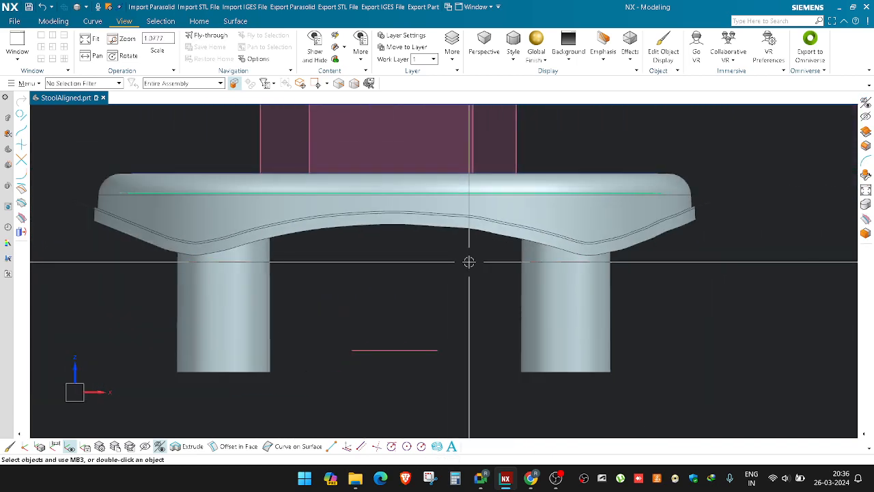
pyautogui.hotkey('ctrl', 'shift', 'b')
pyautogui.hotkey('ctrl', 'shift', 'b')
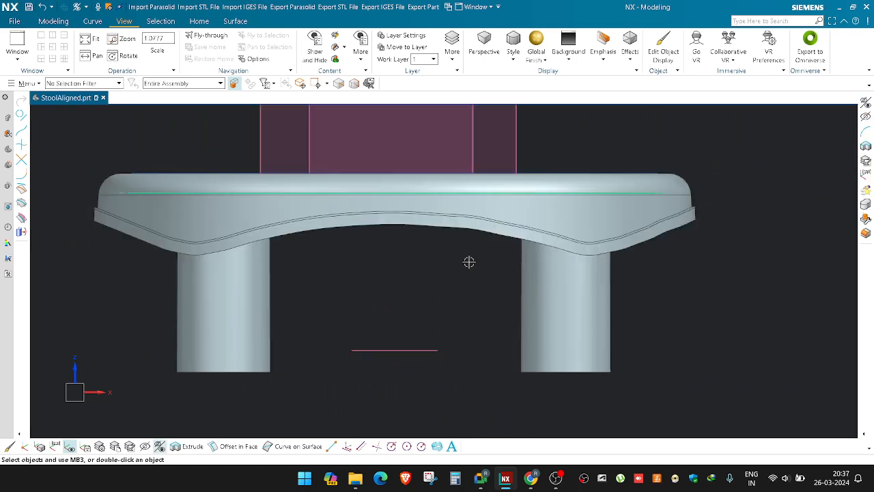
pyautogui.hotkey('ctrl', 'shift', 'b')
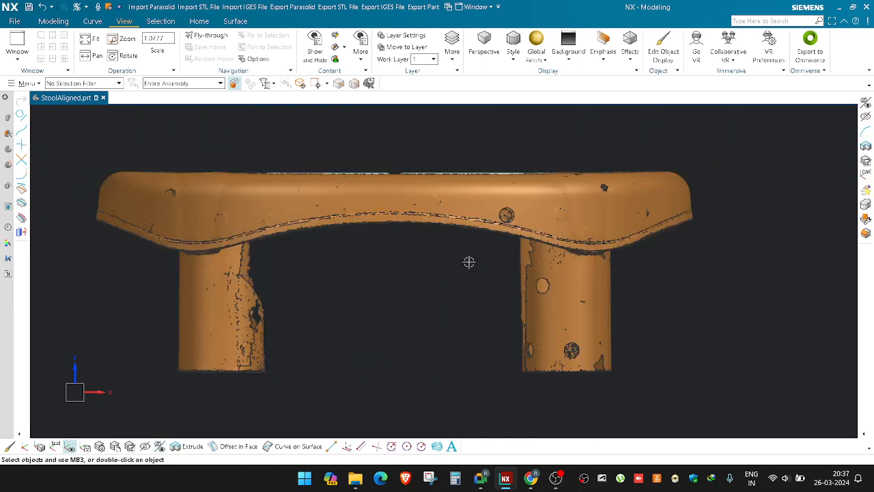
pyautogui.hotkey('ctrl', 'shift', 'b')
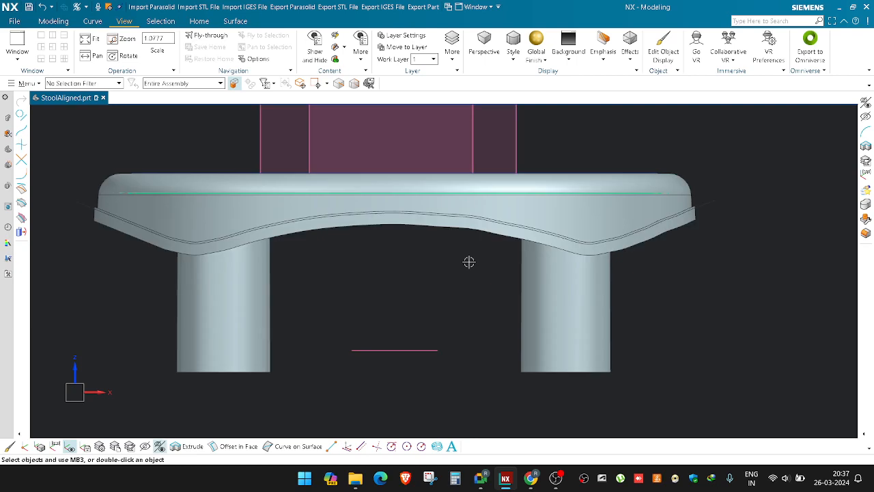
# Step: Isolate the solid stool body by hiding the construction geometry and the scanned facet body
pyautogui.keyDown('shift'); pyautogui.moveTo(375, 286); pyautogui.dragTo(336, 285, button='middle'); pyautogui.keyUp('shift')
pyautogui.hotkey('ctrl', 'b')
pyautogui.click(592, 254)
pyautogui.scroll(-1, 591, 253)
pyautogui.scroll(-2, 591, 253)
pyautogui.click(242, 196)
pyautogui.middleClick(239, 197)
# Step: Capture a rectangular snip of the seat's lower rim near the right leg with Snipping Tool
pyautogui.scroll(1, 326, 260)
pyautogui.scroll(8, 430, 308)
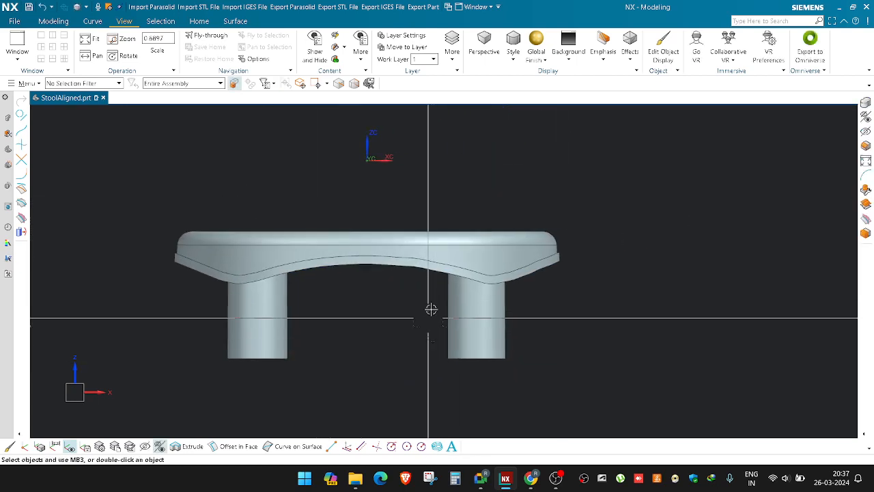
pyautogui.scroll(-2, 579, 314)
pyautogui.scroll(2, 527, 336)
pyautogui.keyDown('shift'); pyautogui.moveTo(546, 349); pyautogui.dragTo(500, 380, button='middle'); pyautogui.keyUp('shift')
pyautogui.click(429, 478)
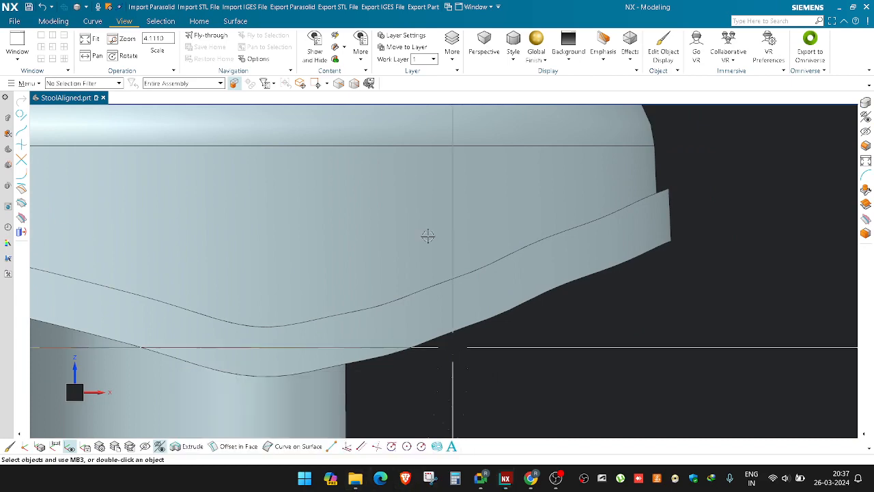
pyautogui.click(54, 38)
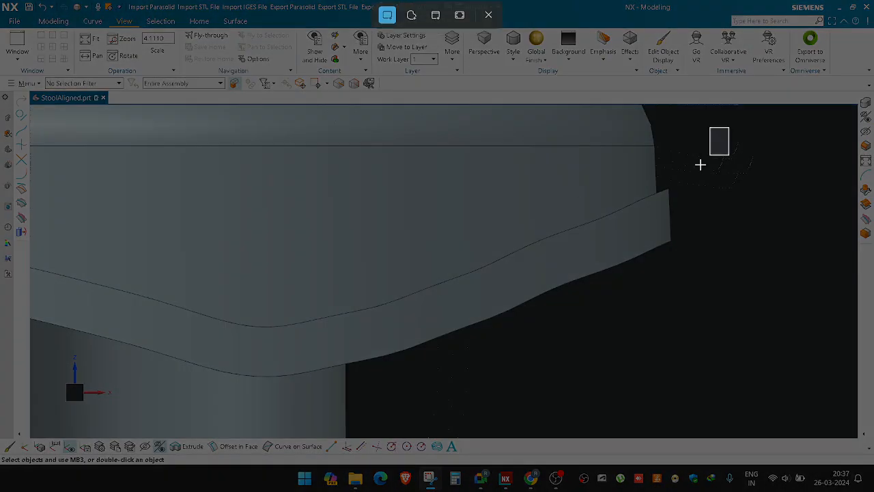
pyautogui.moveTo(700, 165); pyautogui.dragTo(137, 469)
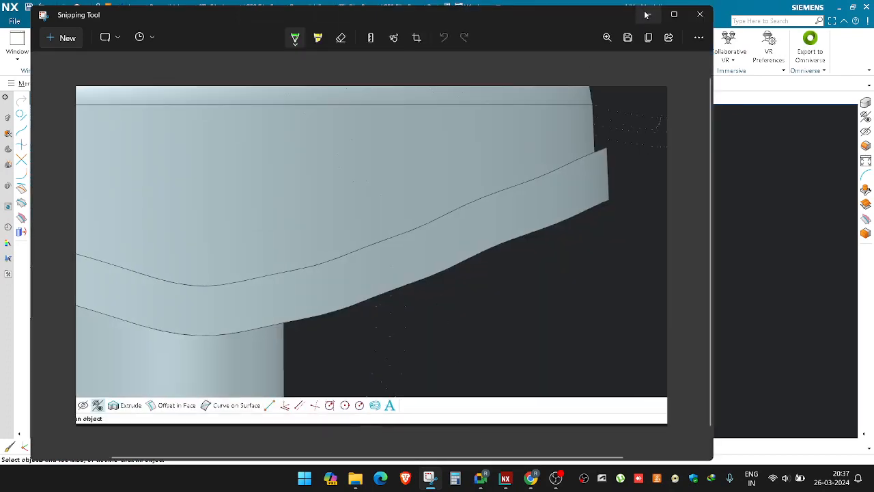
# Step: Mark the rim's upper edge on the snip with green pen strokes and switch back to NX
pyautogui.moveTo(230, 285); pyautogui.dragTo(325, 264)
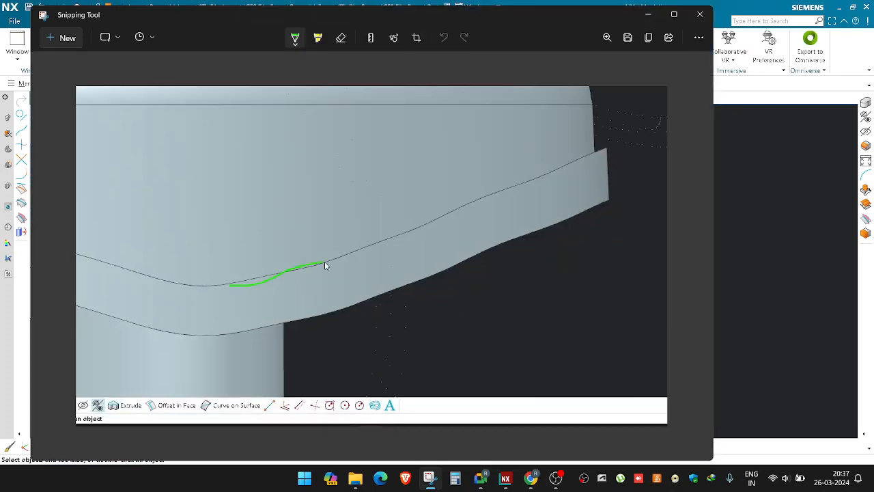
pyautogui.moveTo(426, 223)
pyautogui.mouseDown()
pyautogui.moveTo(539, 166)
pyautogui.moveTo(630, 138)
pyautogui.mouseUp()
pyautogui.click(652, 13)
# Step: Inspect the lower rim of the isolated solid stool at both ends of the seat
pyautogui.moveTo(644, 250); pyautogui.dragTo(588, 316, button='middle')
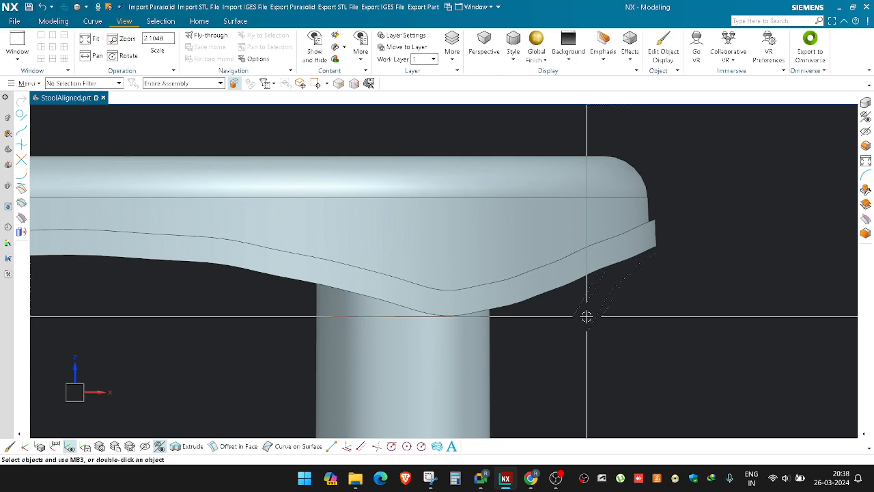
pyautogui.scroll(5, 586, 316)
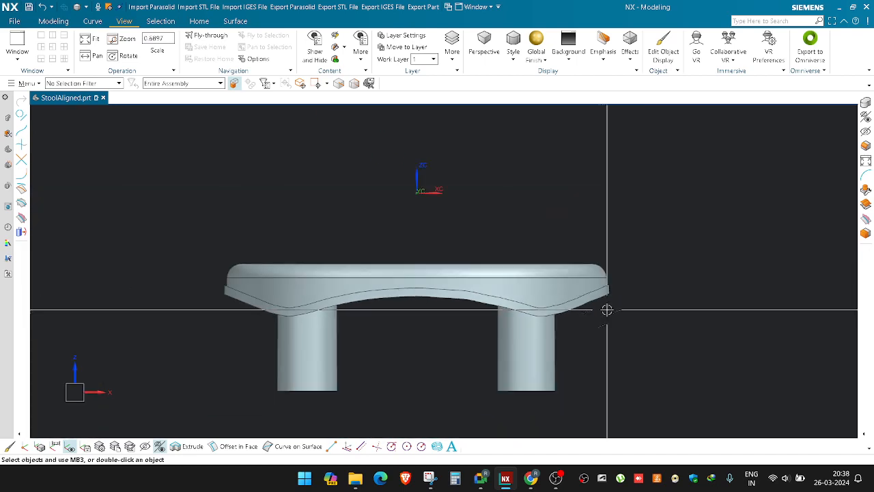
pyautogui.scroll(-5, 180, 270)
pyautogui.scroll(6, 181, 270)
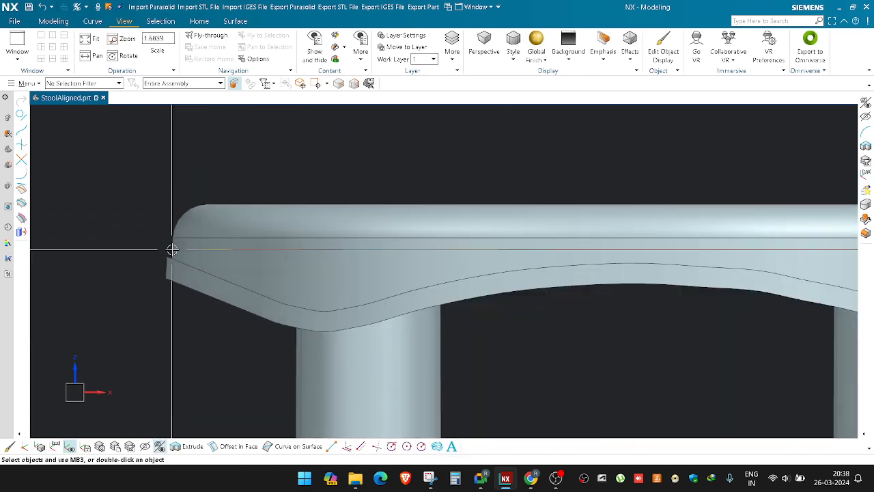
pyautogui.scroll(-4, 461, 275)
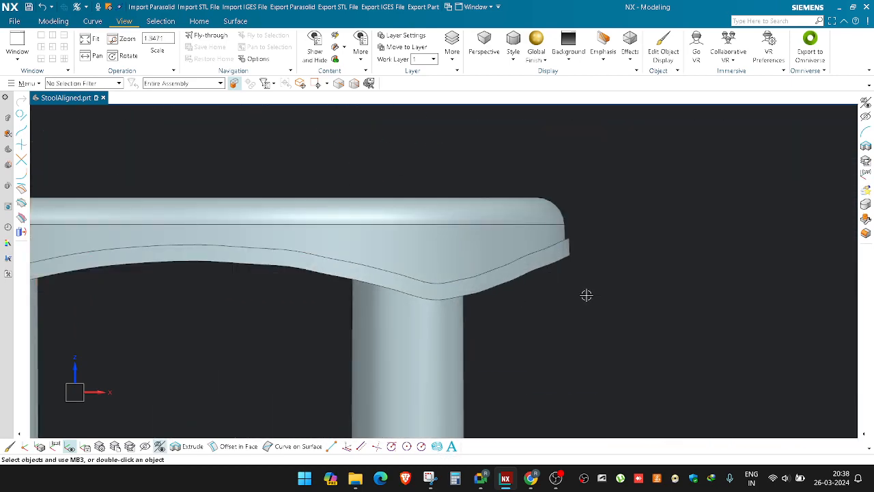
# Step: Show the scan with the construction surfaces in place of the solid, and hide the orange facet body
pyautogui.hotkey('ctrl', 'shift', 'b')
pyautogui.scroll(-4, 534, 263)
pyautogui.moveTo(481, 239); pyautogui.dragTo(483, 253, button='middle')
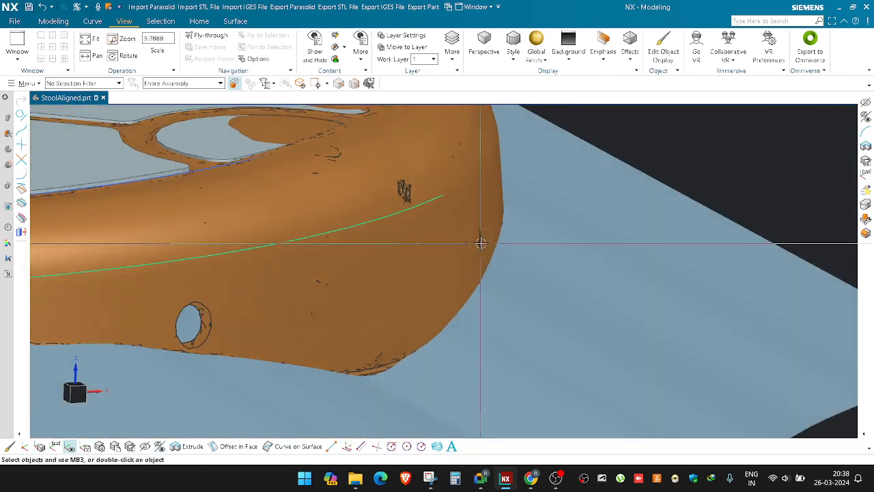
pyautogui.scroll(2, 482, 242)
pyautogui.hotkey('ctrl', 'b')
pyautogui.click(439, 160)
pyautogui.scroll(3, 549, 197)
pyautogui.scroll(2, 555, 200)
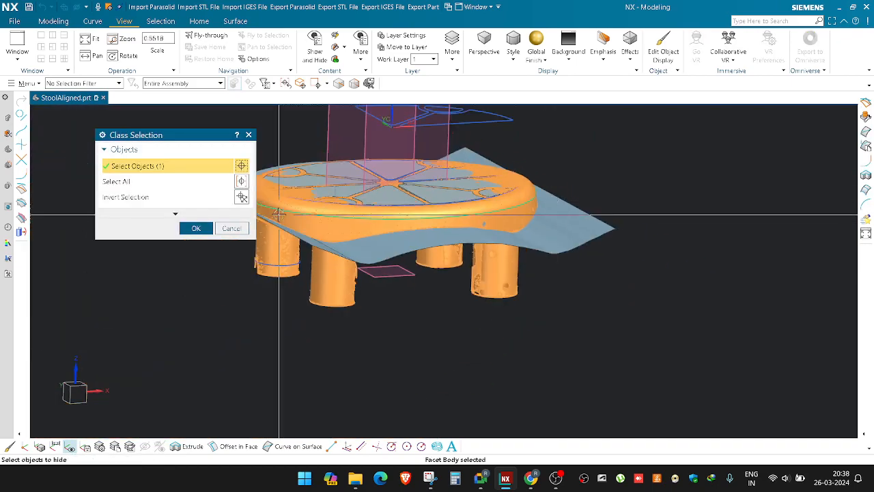
pyautogui.middleClick(557, 202)
# Step: Examine the stepped lower rim of the red scan mesh around the legs from a low angle
pyautogui.scroll(-3, 567, 206)
pyautogui.scroll(-3, 566, 207)
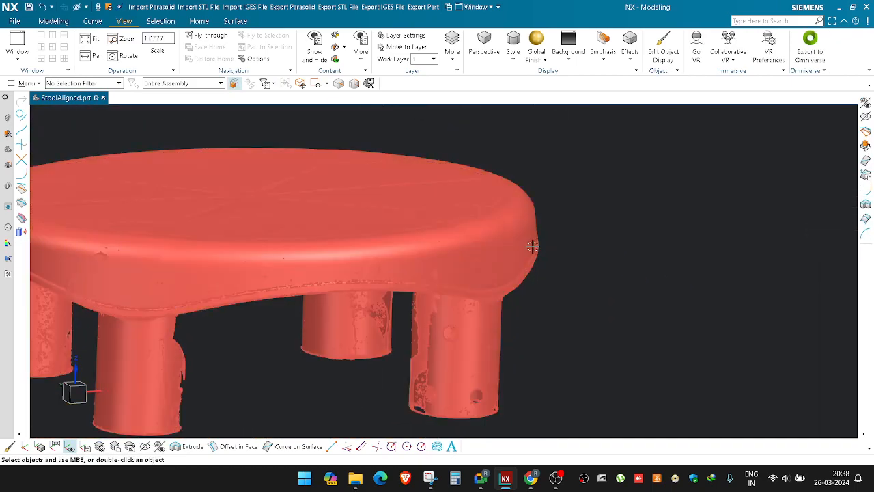
pyautogui.moveTo(531, 184); pyautogui.dragTo(486, 236, button='middle')
pyautogui.scroll(-3, 395, 274)
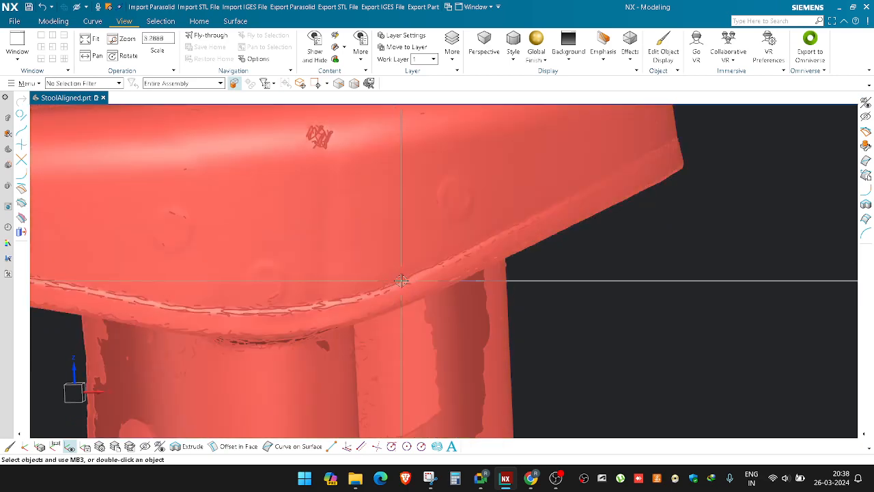
pyautogui.keyDown('shift'); pyautogui.moveTo(440, 265); pyautogui.dragTo(524, 255, button='middle'); pyautogui.keyUp('shift')
pyautogui.scroll(4, 523, 255)
# Step: Examine the double edge line of the solid's lower rim from the front near the right leg
pyautogui.press('F8')
pyautogui.scroll(-6, 605, 246)
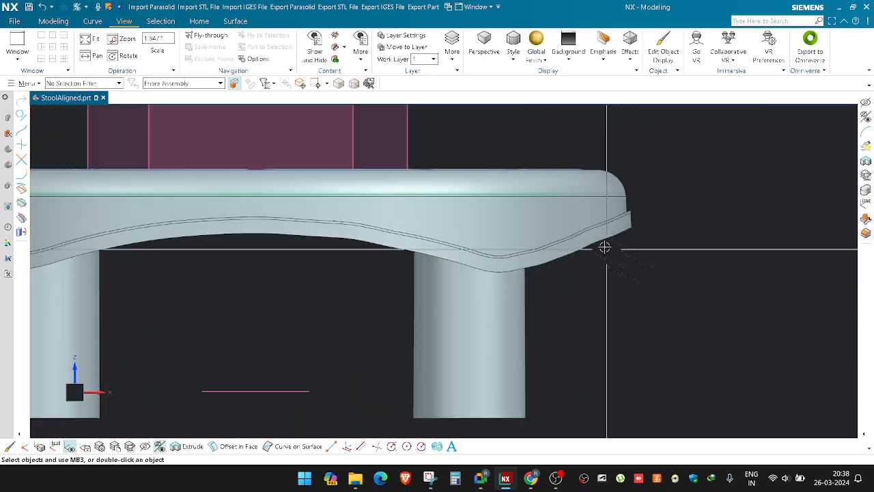
pyautogui.moveTo(508, 337); pyautogui.dragTo(326, 341, button='middle')
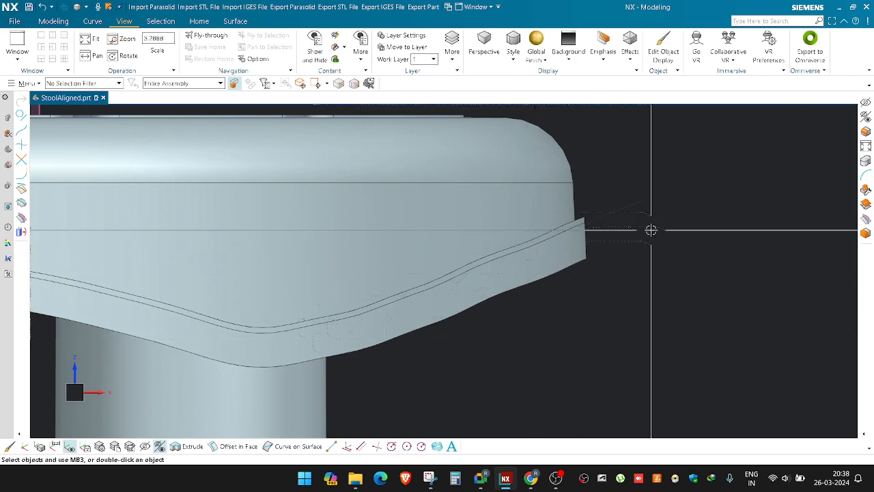
pyautogui.scroll(2, 651, 230)
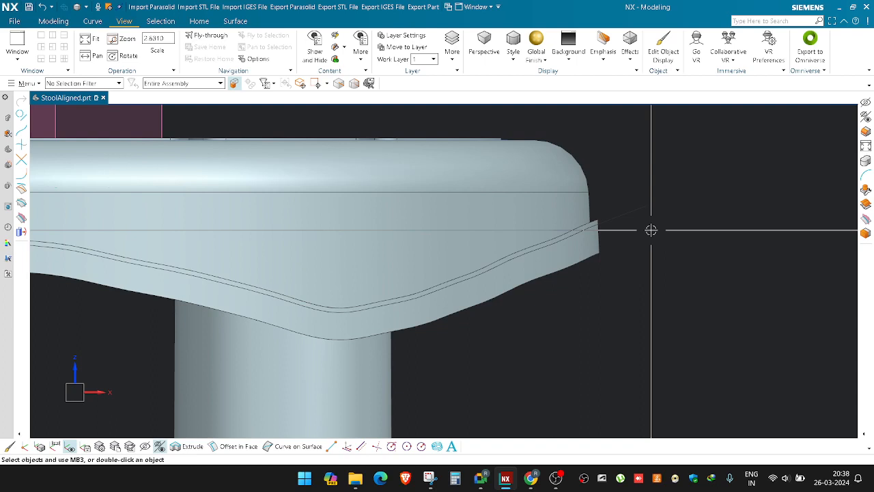
pyautogui.rightClick(651, 230)
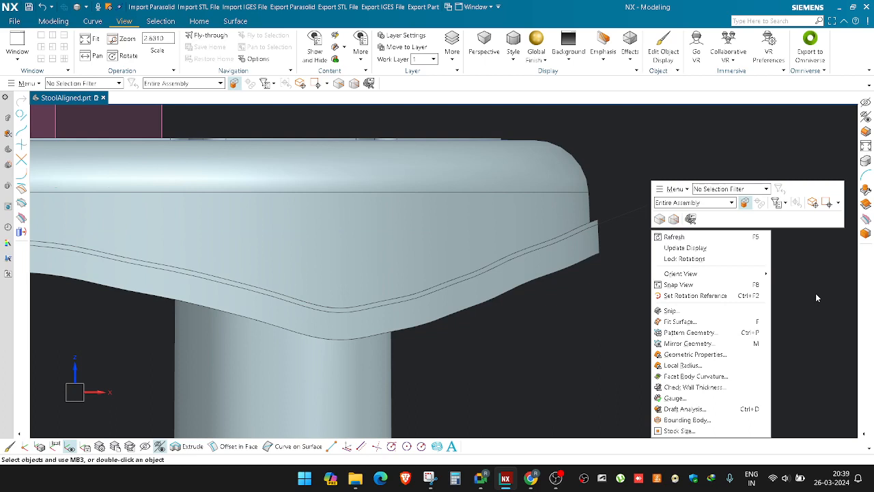
pyautogui.click(817, 298)
pyautogui.scroll(2, 584, 298)
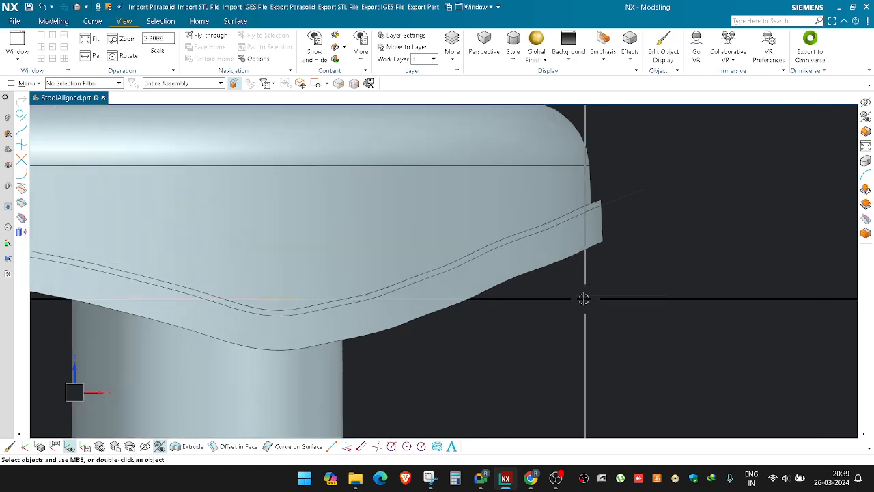
pyautogui.scroll(-2, 578, 308)
pyautogui.scroll(2, 504, 363)
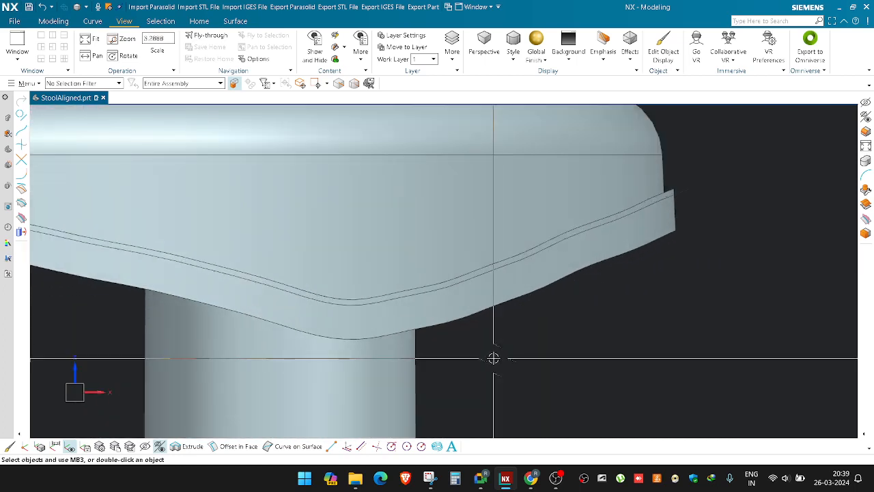
pyautogui.scroll(-2, 493, 357)
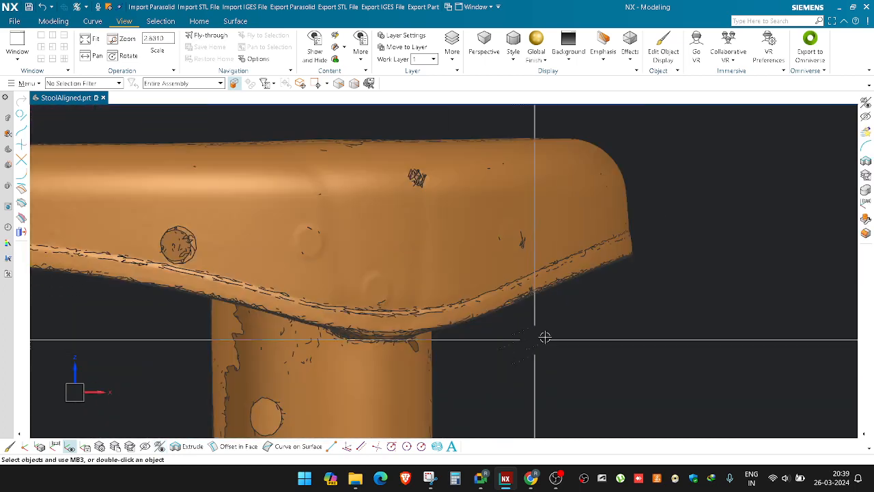
# Step: Try a through-points studio spline with two face-snapped points along the scan's lower rim line near the seat's right end
pyautogui.scroll(-2, 593, 326)
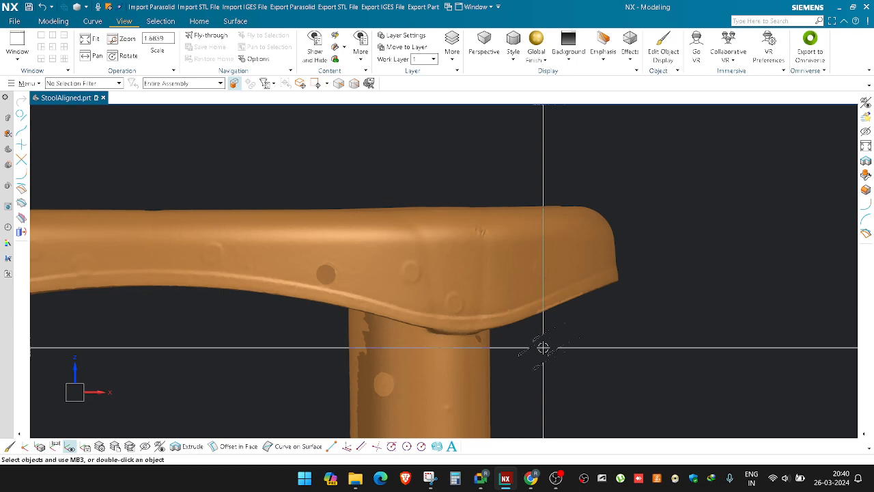
pyautogui.scroll(4, 560, 342)
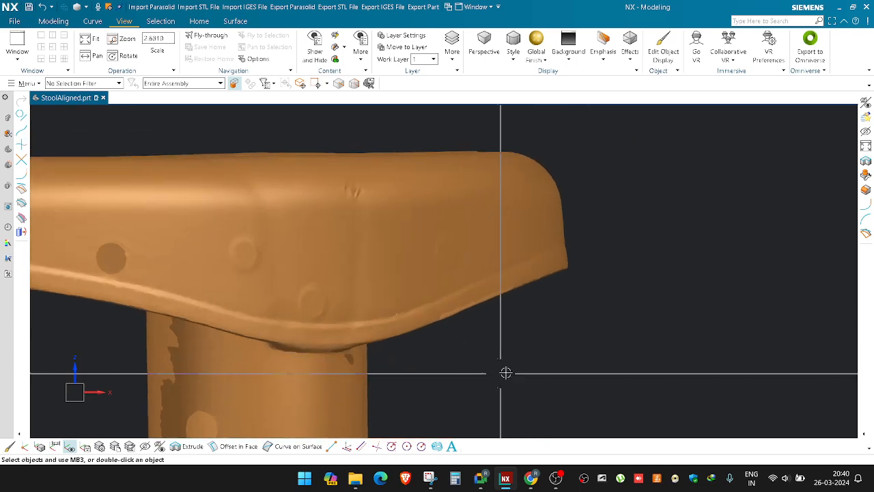
pyautogui.press('s')
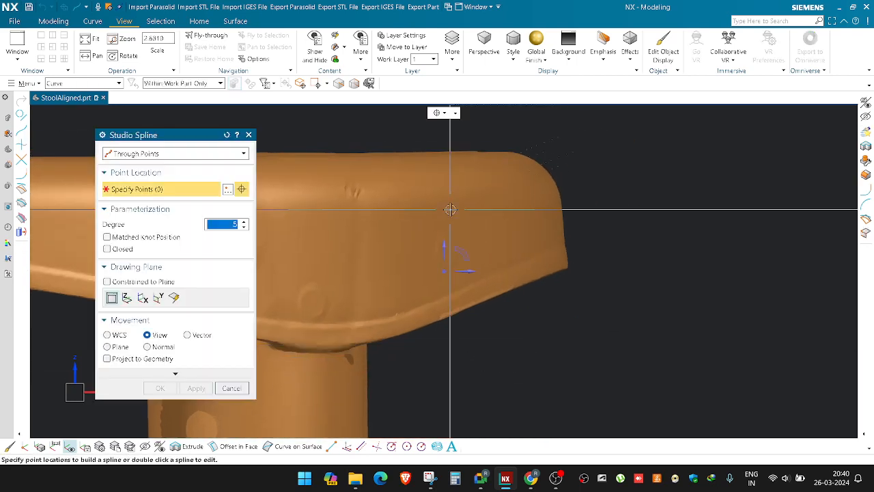
pyautogui.click(444, 112)
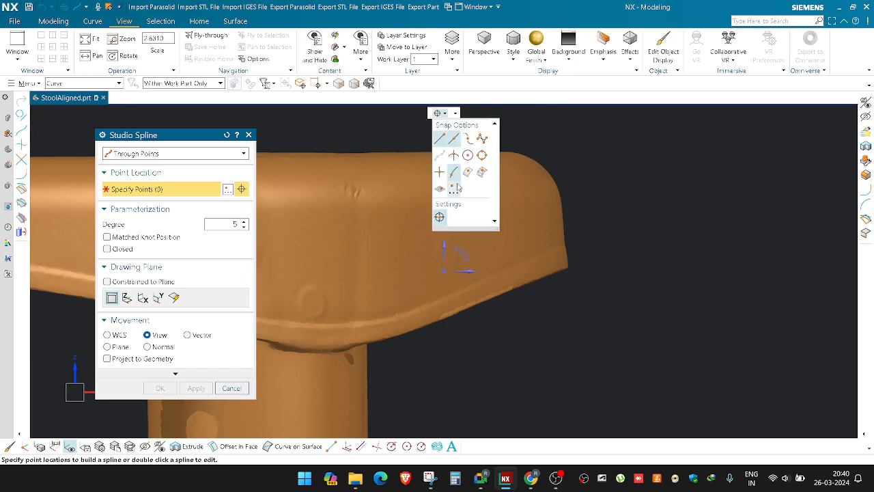
pyautogui.click(469, 174)
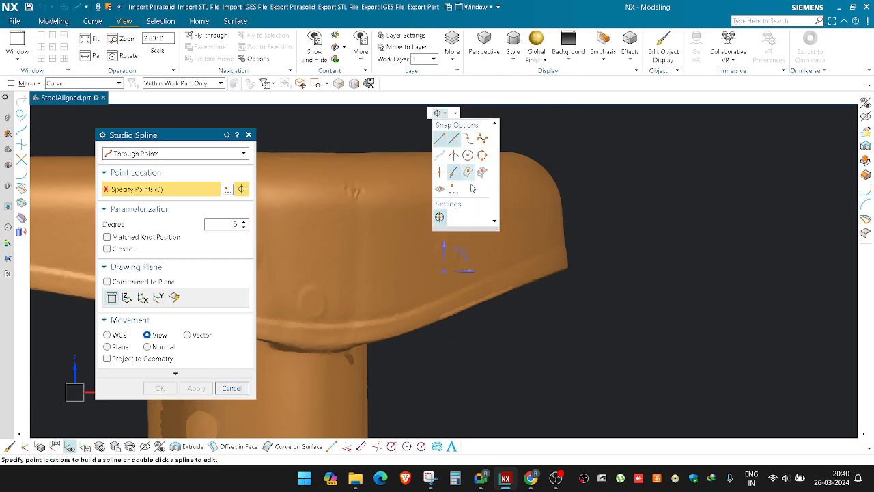
pyautogui.click(411, 309)
pyautogui.click(512, 266)
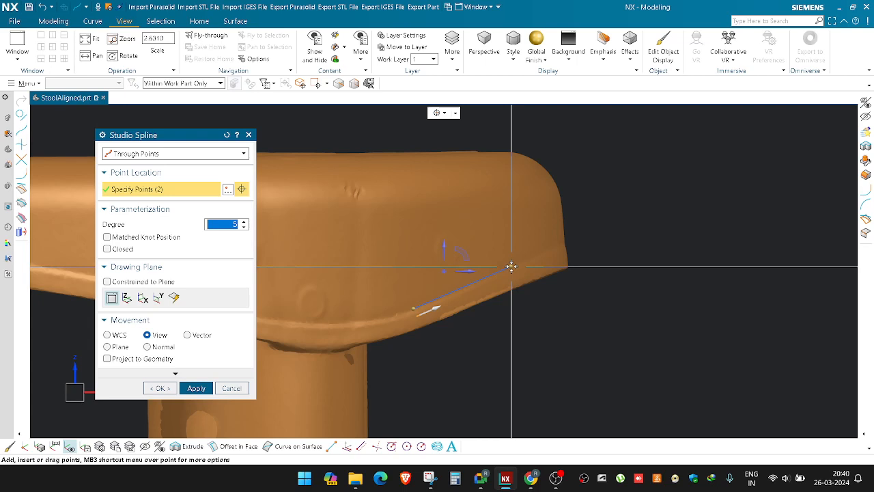
pyautogui.press('Escape')
pyautogui.scroll(-7, 523, 243)
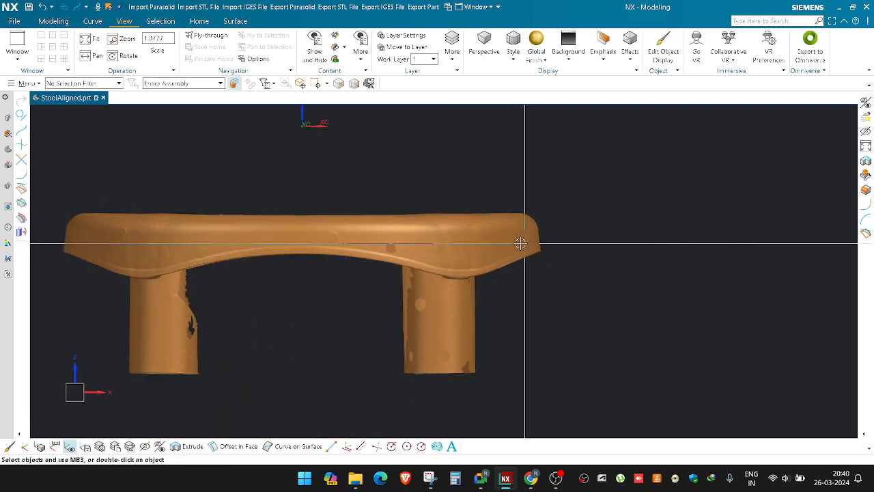
pyautogui.scroll(2, 382, 270)
pyautogui.keyDown('shift'); pyautogui.moveTo(338, 276); pyautogui.dragTo(381, 302, button='middle'); pyautogui.keyUp('shift')
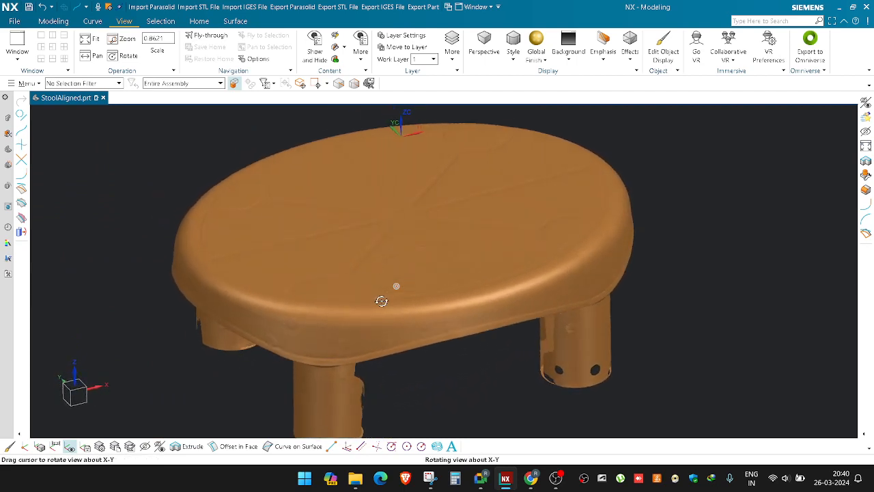
pyautogui.moveTo(517, 363); pyautogui.dragTo(483, 388, button='middle')
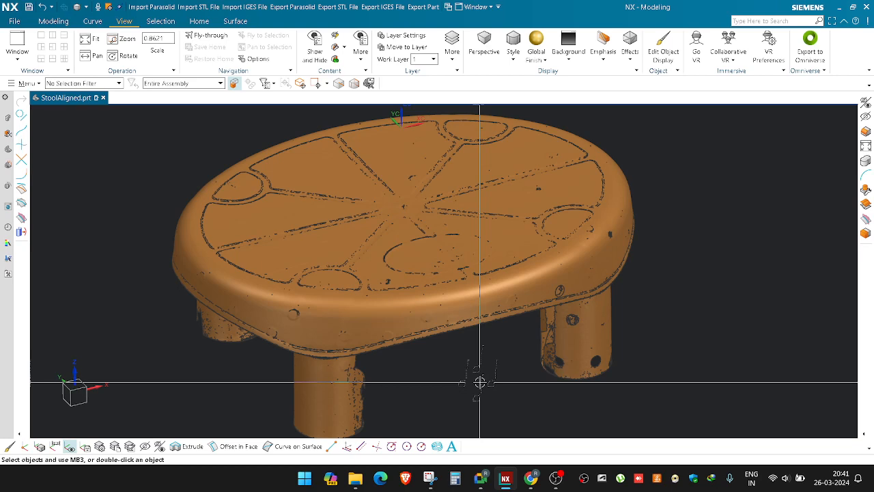
pyautogui.scroll(-4, 480, 383)
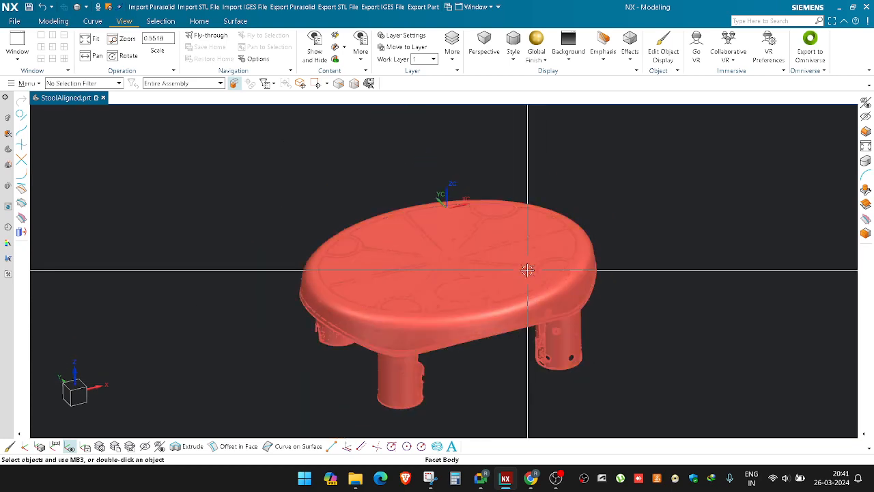
pyautogui.rightClick(696, 240)
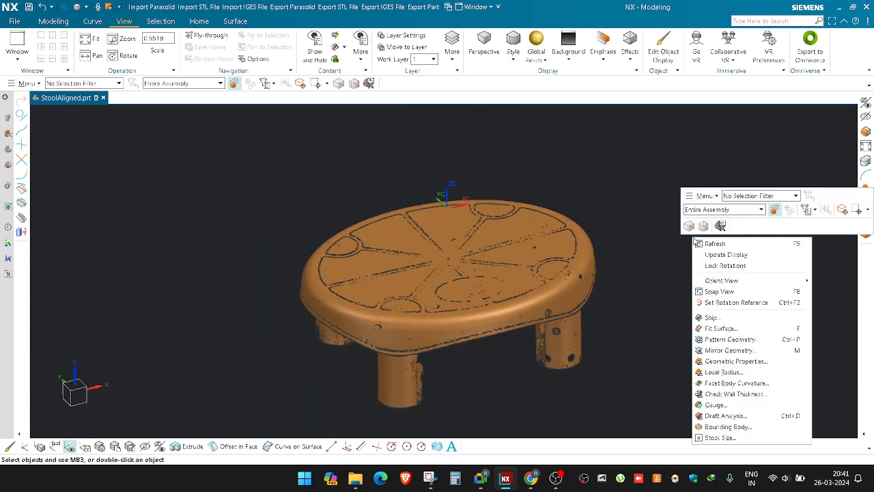
pyautogui.click(724, 427)
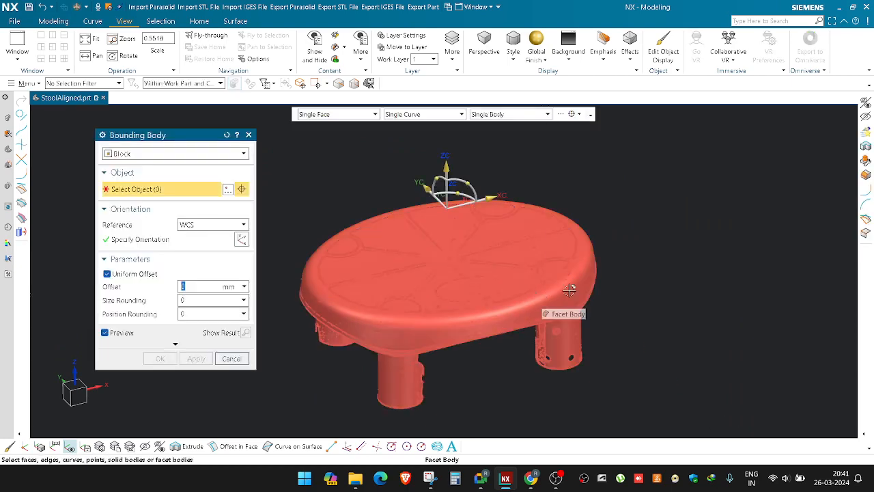
pyautogui.press('Escape')
# Step: Capture a new Snipping Tool screenshot of the whole scanned stool seen at an angle from above
pyautogui.scroll(-1, 599, 317)
pyautogui.moveTo(599, 316); pyautogui.dragTo(546, 315, button='middle')
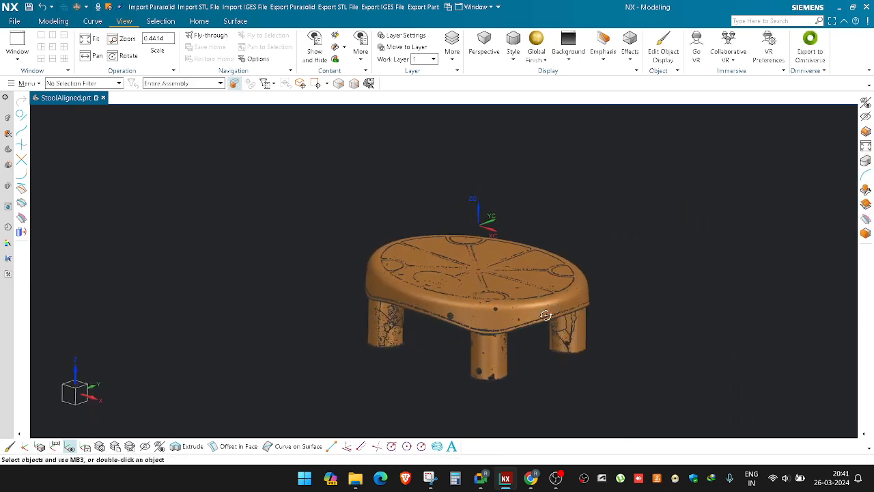
pyautogui.click(438, 482)
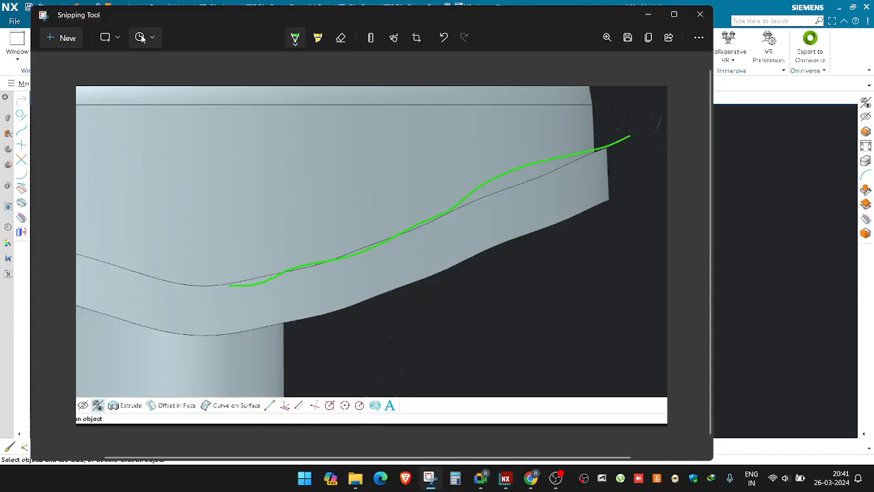
pyautogui.click(63, 38)
pyautogui.moveTo(293, 165); pyautogui.dragTo(673, 419)
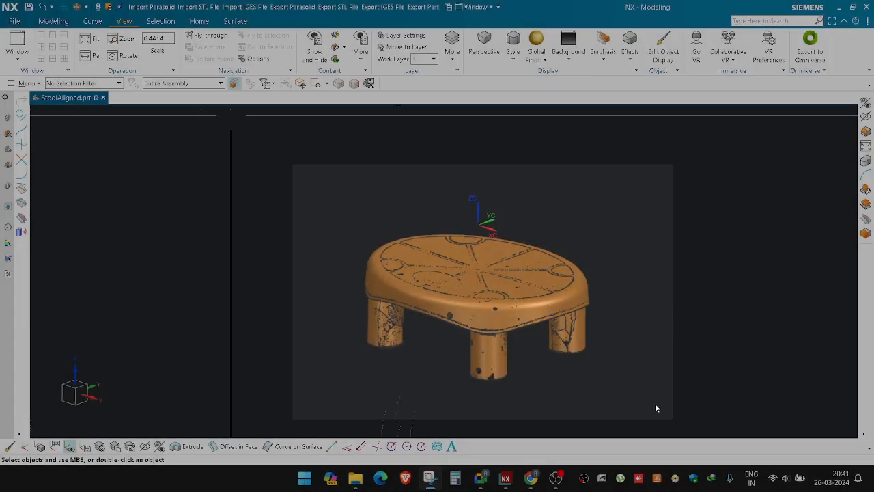
# Step: Sketch a green bounding box around the stool on the captured screenshot
pyautogui.moveTo(238, 205); pyautogui.dragTo(239, 290)
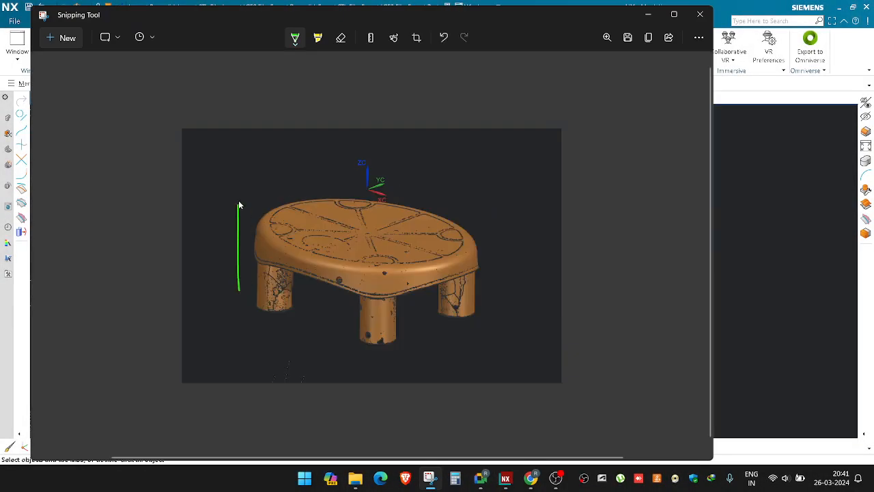
pyautogui.moveTo(238, 202); pyautogui.dragTo(351, 161)
pyautogui.moveTo(240, 289); pyautogui.dragTo(439, 366)
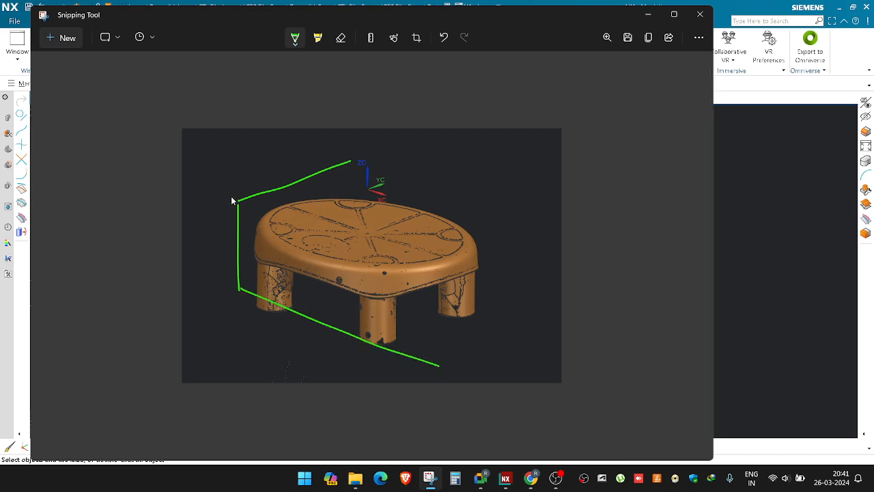
pyautogui.moveTo(247, 199)
pyautogui.mouseDown()
pyautogui.moveTo(399, 239)
pyautogui.moveTo(427, 322)
pyautogui.moveTo(428, 362)
pyautogui.mouseUp()
pyautogui.moveTo(356, 156)
pyautogui.mouseDown()
pyautogui.moveTo(476, 196)
pyautogui.moveTo(426, 243)
pyautogui.mouseUp()
pyautogui.moveTo(500, 202); pyautogui.dragTo(500, 327)
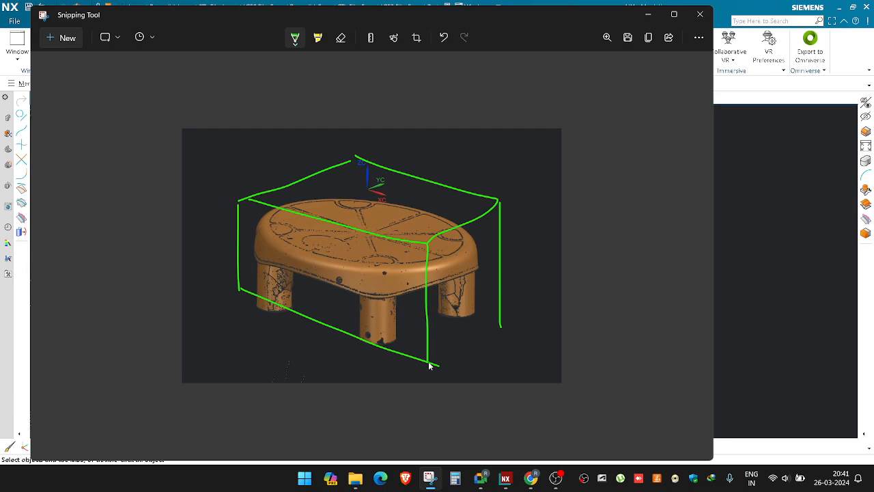
pyautogui.moveTo(430, 366); pyautogui.dragTo(504, 331)
# Step: Draw a straight and a wavy cutting line across the box and hatch the region above them with zigzags
pyautogui.moveTo(203, 207); pyautogui.dragTo(513, 288)
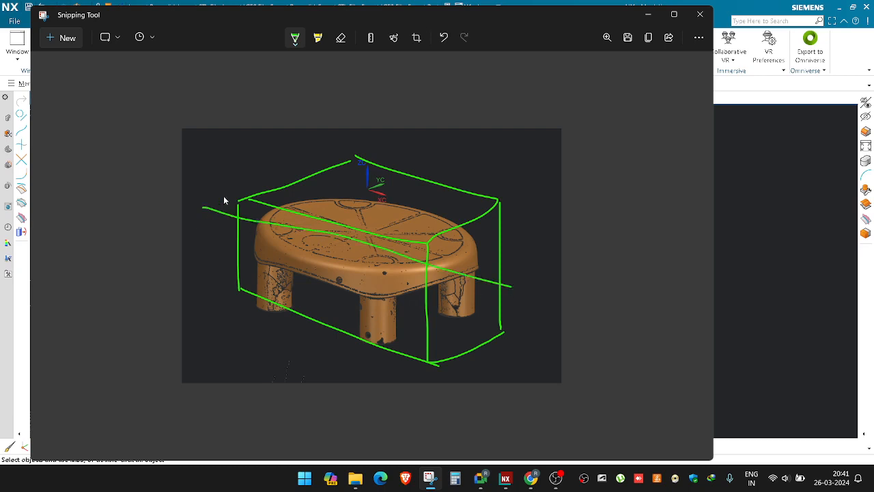
pyautogui.moveTo(224, 196)
pyautogui.mouseDown()
pyautogui.moveTo(398, 284)
pyautogui.moveTo(536, 313)
pyautogui.mouseUp()
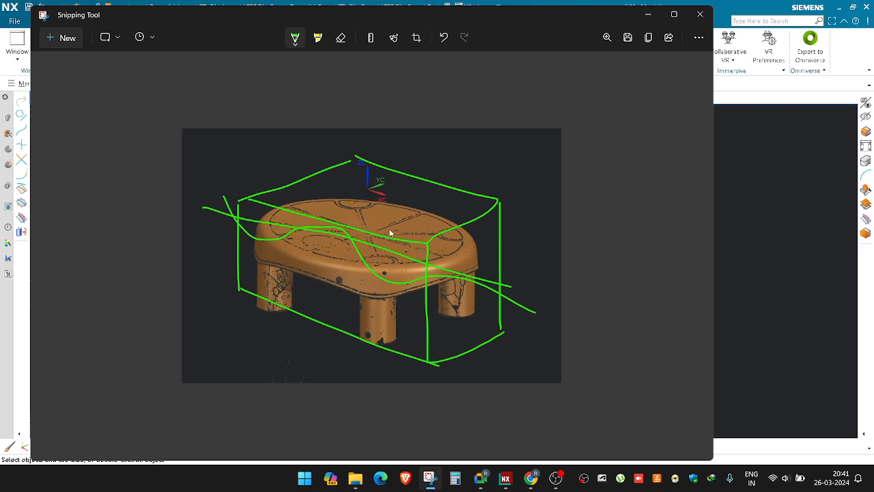
pyautogui.moveTo(287, 197); pyautogui.dragTo(304, 196)
pyautogui.moveTo(366, 213); pyautogui.dragTo(435, 235)
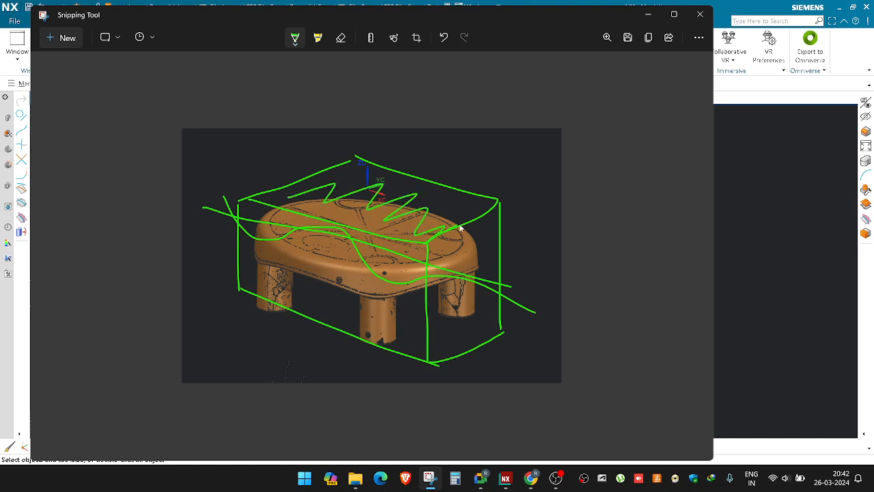
# Step: Draw a sloping dashed line across the sketched box below the wavy line
pyautogui.moveTo(213, 234); pyautogui.dragTo(248, 245)
pyautogui.moveTo(272, 253); pyautogui.dragTo(352, 277)
pyautogui.moveTo(376, 285); pyautogui.dragTo(396, 292)
pyautogui.moveTo(422, 301); pyautogui.dragTo(464, 316)
pyautogui.moveTo(490, 325); pyautogui.dragTo(496, 329)
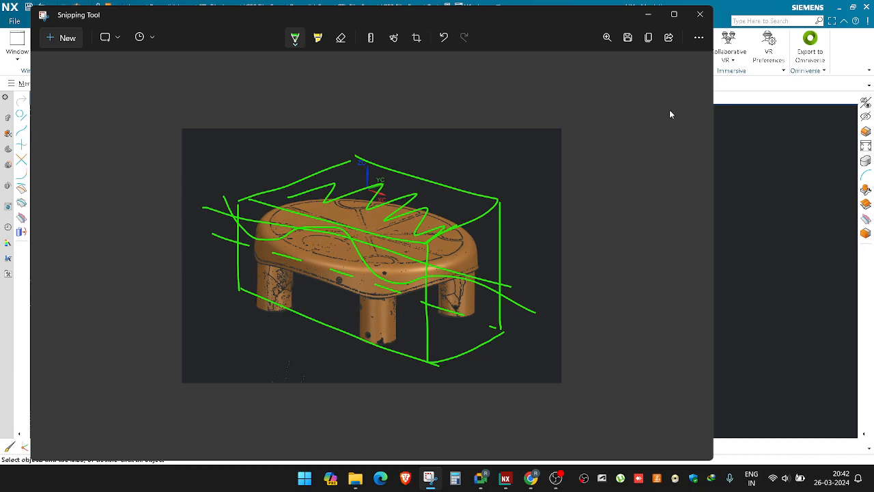
# Step: Return to NX and examine the scan's lower rim between the legs up close
pyautogui.click(649, 14)
pyautogui.moveTo(521, 192); pyautogui.dragTo(553, 279, button='middle')
pyautogui.scroll(1, 593, 308)
pyautogui.scroll(1, 573, 311)
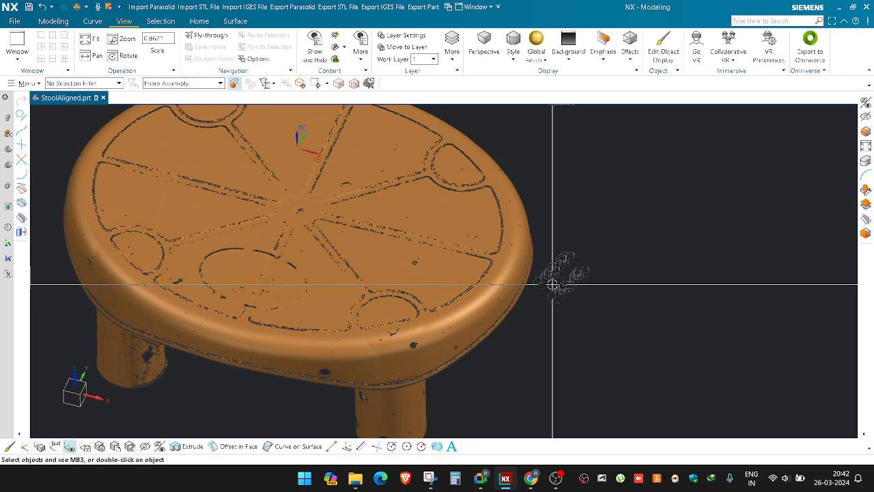
pyautogui.scroll(-1, 556, 290)
pyautogui.scroll(3, 275, 354)
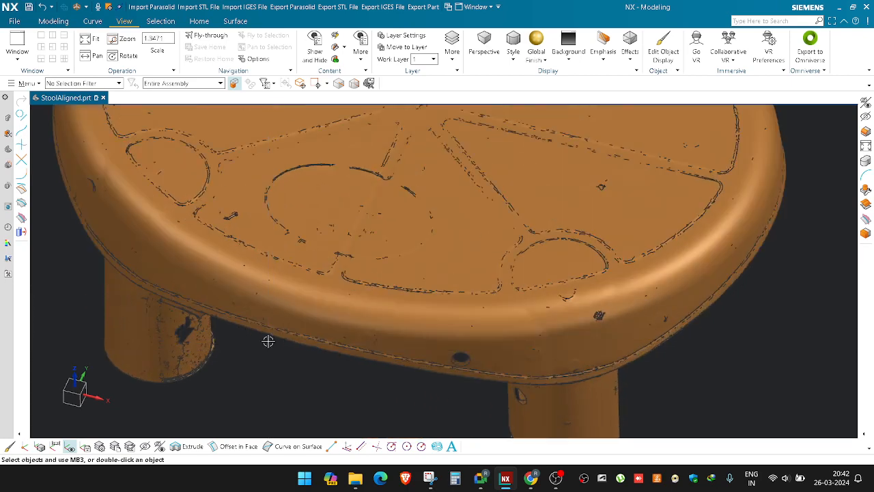
pyautogui.scroll(3, 269, 340)
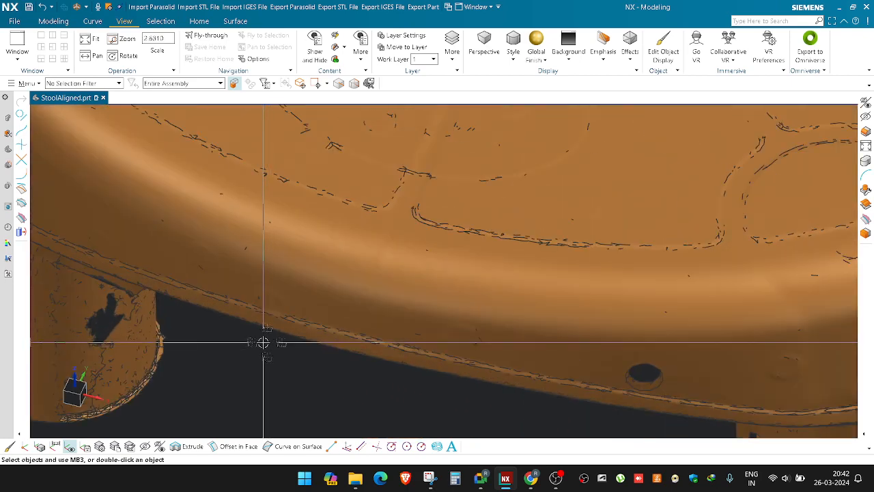
pyautogui.scroll(-6, 263, 342)
pyautogui.rightClick(654, 333)
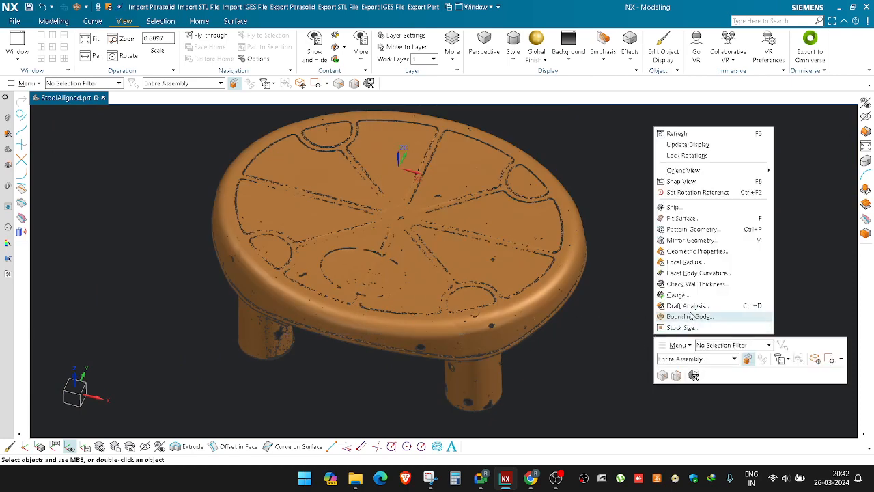
pyautogui.click(690, 316)
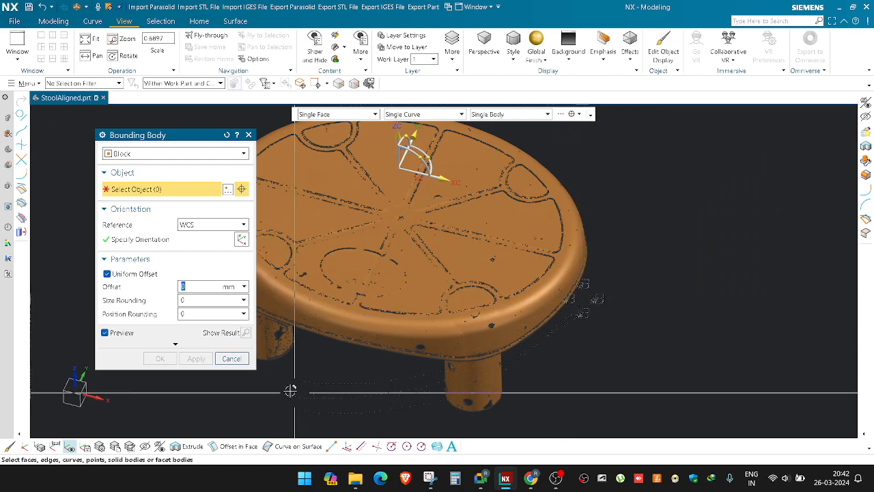
pyautogui.click(232, 360)
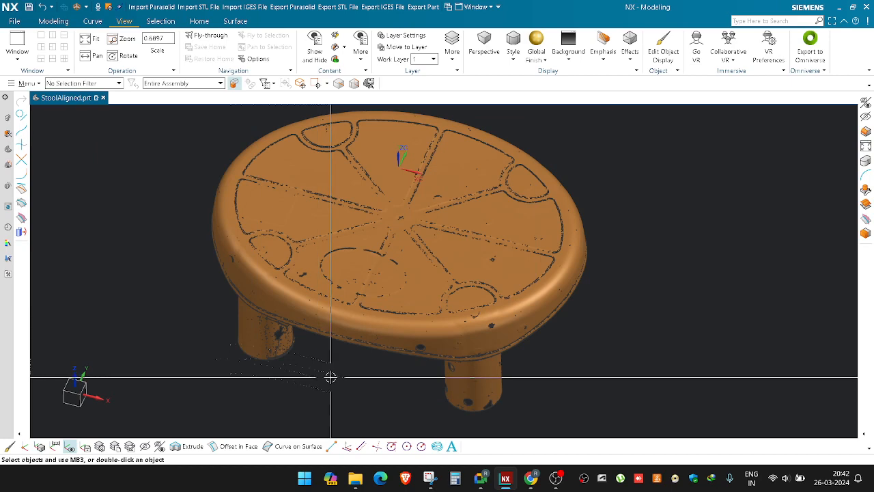
# Step: Bring the model and construction geometry into view and hide everything except the wavy sheet body
pyautogui.moveTo(330, 376); pyautogui.dragTo(333, 341, button='middle')
pyautogui.moveTo(209, 234); pyautogui.dragTo(225, 270, button='middle')
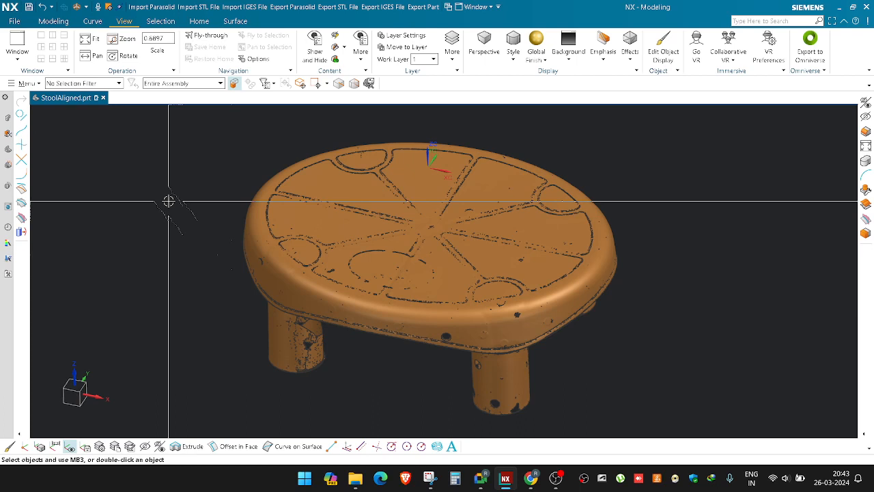
pyautogui.moveTo(347, 283); pyautogui.dragTo(583, 318, button='middle')
pyautogui.hotkey('ctrl', 'b')
pyautogui.click(653, 327)
pyautogui.scroll(-5, 649, 327)
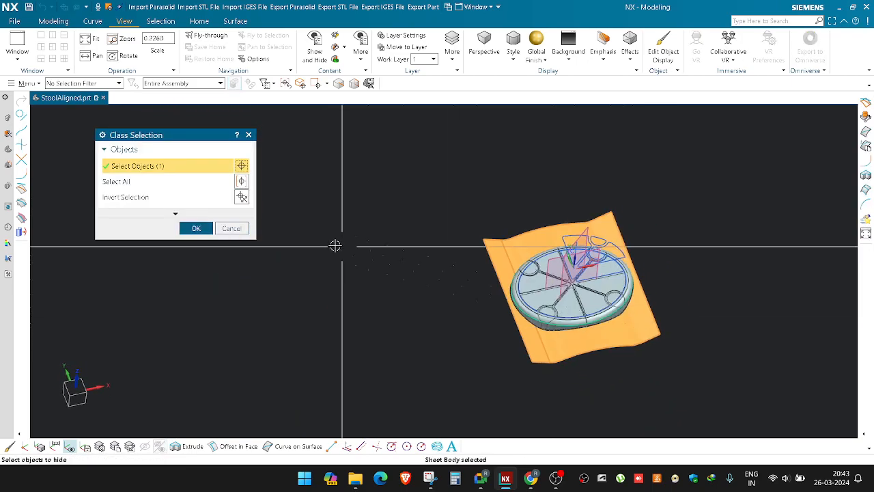
pyautogui.click(246, 196)
pyautogui.middleClick(246, 196)
# Step: Examine the wavy form of the isolated sheet body from several angles and up close
pyautogui.keyDown('shift'); pyautogui.moveTo(480, 248); pyautogui.dragTo(372, 250, button='middle'); pyautogui.keyUp('shift')
pyautogui.scroll(4, 576, 283)
pyautogui.moveTo(562, 261); pyautogui.dragTo(541, 283, button='middle')
pyautogui.scroll(3, 422, 179)
pyautogui.moveTo(422, 179); pyautogui.dragTo(432, 270, button='middle')
pyautogui.scroll(-4, 519, 210)
pyautogui.scroll(2, 525, 257)
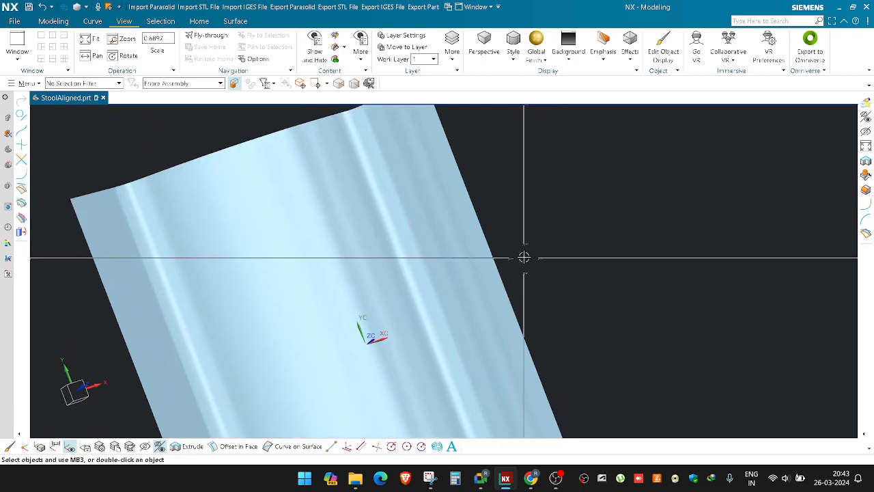
pyautogui.scroll(1, 542, 245)
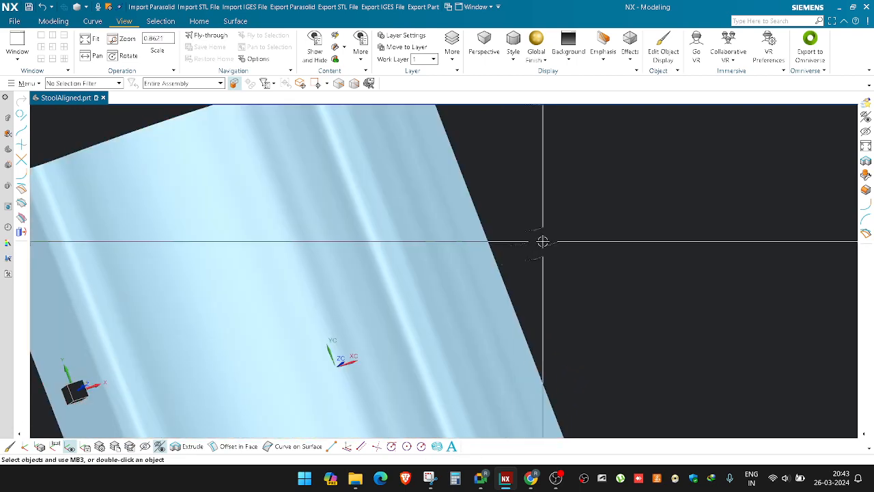
pyautogui.moveTo(544, 242); pyautogui.dragTo(577, 292, button='middle')
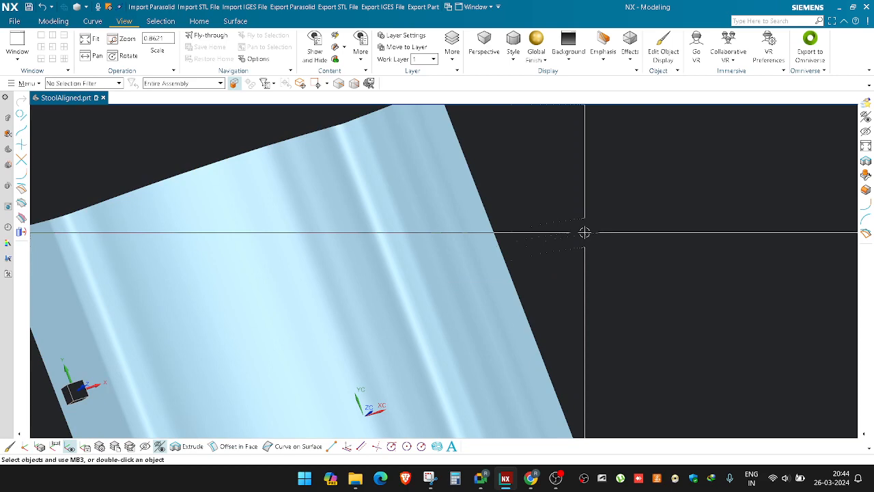
# Step: Show the solid stool, scan and construction geometry again in a front view, and inspect the seat's lower rim
pyautogui.scroll(-4, 451, 205)
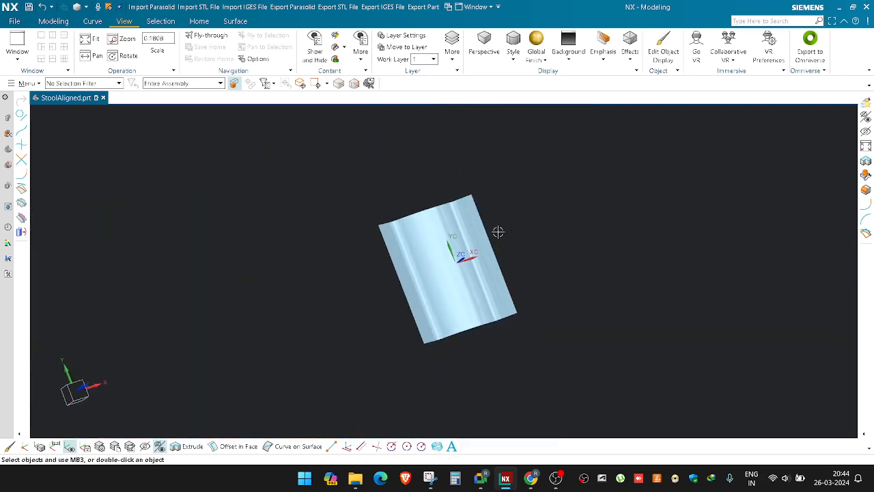
pyautogui.moveTo(498, 232); pyautogui.dragTo(523, 302, button='middle')
pyautogui.press('F8')
pyautogui.scroll(3, 532, 248)
pyautogui.scroll(3, 536, 248)
pyautogui.scroll(-4, 561, 247)
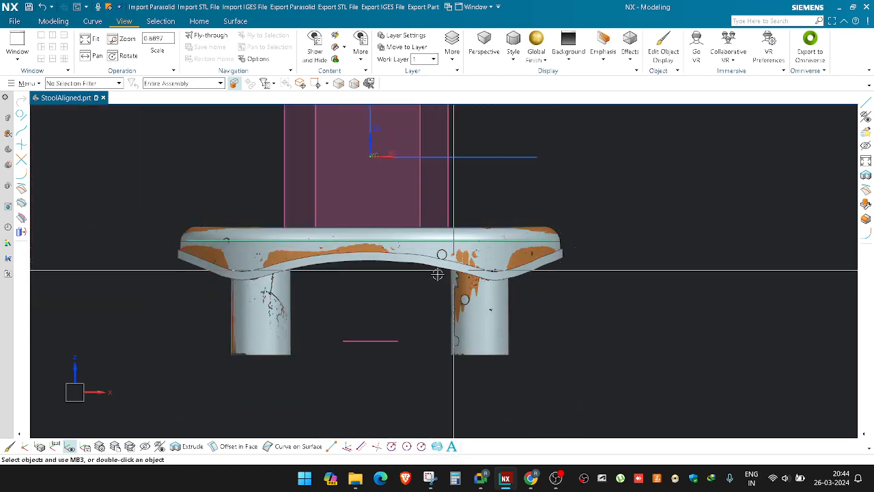
# Step: Hide all solid bodies of the stool, leaving the scan and construction geometry shown
pyautogui.scroll(2, 437, 274)
pyautogui.scroll(-2, 407, 297)
pyautogui.scroll(-1, 359, 345)
pyautogui.scroll(1, 420, 349)
pyautogui.moveTo(420, 349); pyautogui.dragTo(341, 338, button='middle')
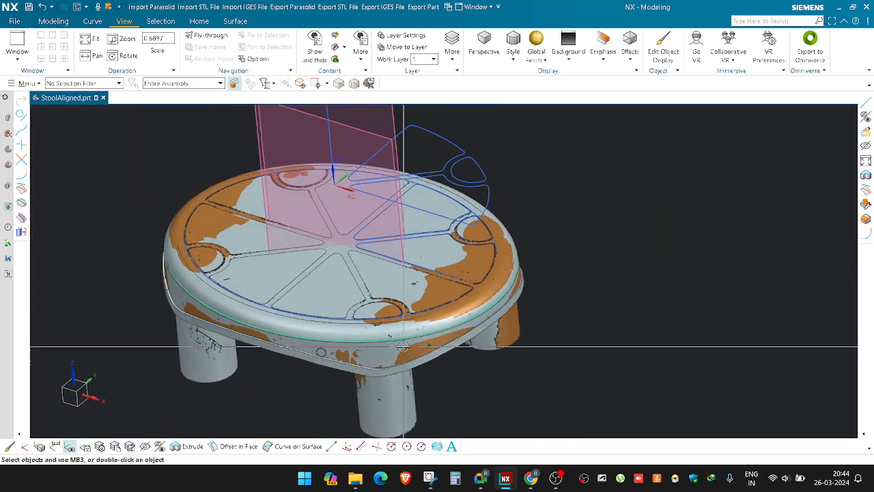
pyautogui.hotkey('ctrl', 'b')
pyautogui.scroll(1, 340, 337)
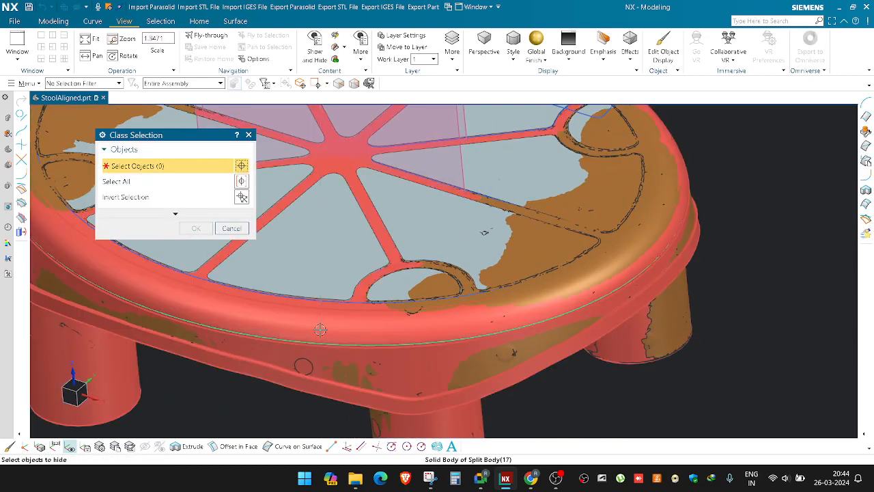
pyautogui.click(321, 335)
pyautogui.scroll(-2, 404, 273)
pyautogui.middleClick(441, 250)
pyautogui.hotkey('ctrl', 'b')
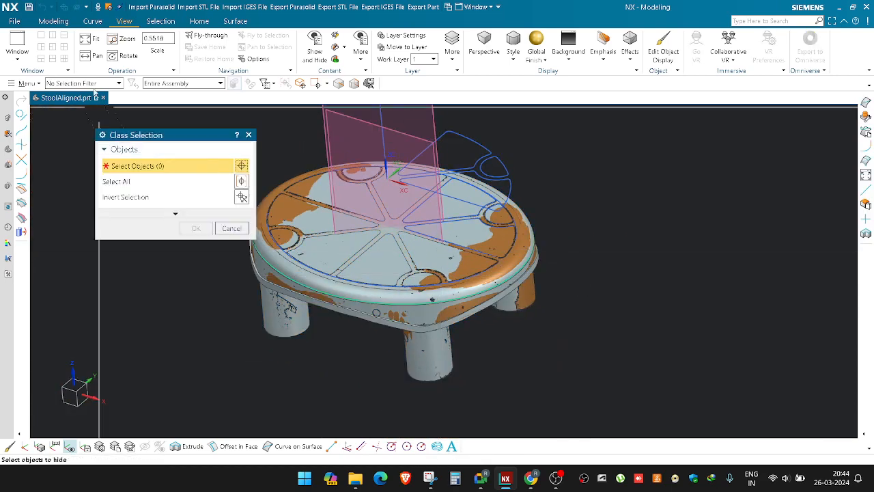
pyautogui.click(83, 83)
pyautogui.click(76, 187)
pyautogui.click(499, 232)
pyautogui.middleClick(522, 234)
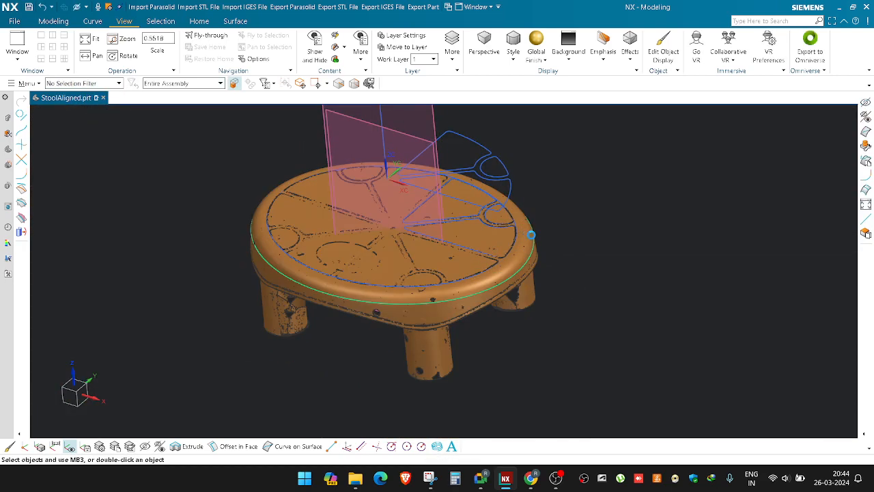
# Step: Swap the shown and hidden objects, and hide the remaining non-solid geometry so only the stool's solid bodies are displayed
pyautogui.hotkey('ctrl', 'shift', 'b')
pyautogui.keyDown('shift'); pyautogui.moveTo(554, 313); pyautogui.dragTo(560, 313, button='middle'); pyautogui.keyUp('shift')
pyautogui.hotkey('ctrl', 'b')
pyautogui.click(592, 213)
pyautogui.middleClick(592, 216)
pyautogui.moveTo(556, 269); pyautogui.dragTo(591, 287, button='middle')
pyautogui.scroll(3, 592, 287)
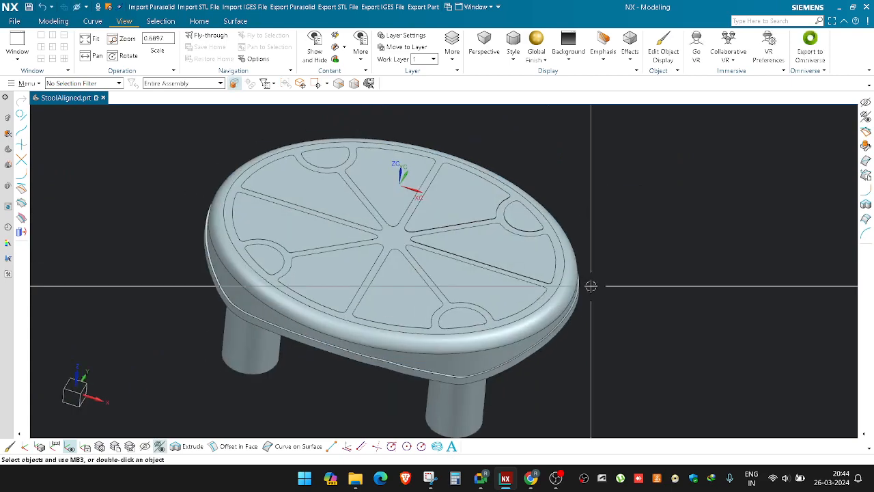
pyautogui.scroll(-3, 498, 325)
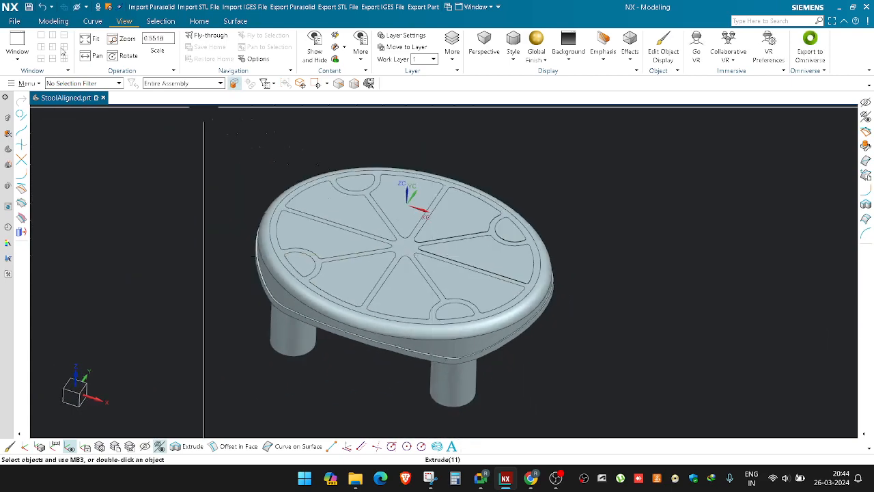
# Step: Try to unite the main stool body with the twelve inset panel bodies in the seat
pyautogui.click(204, 22)
pyautogui.click(53, 21)
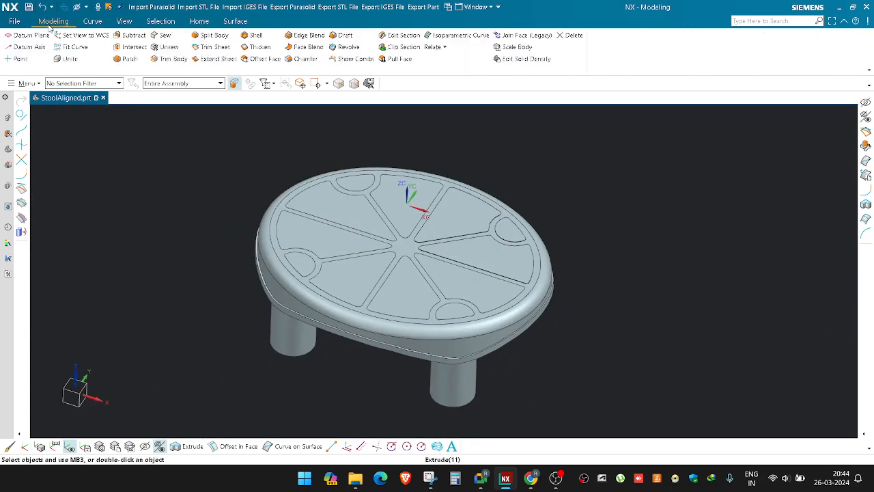
pyautogui.click(63, 59)
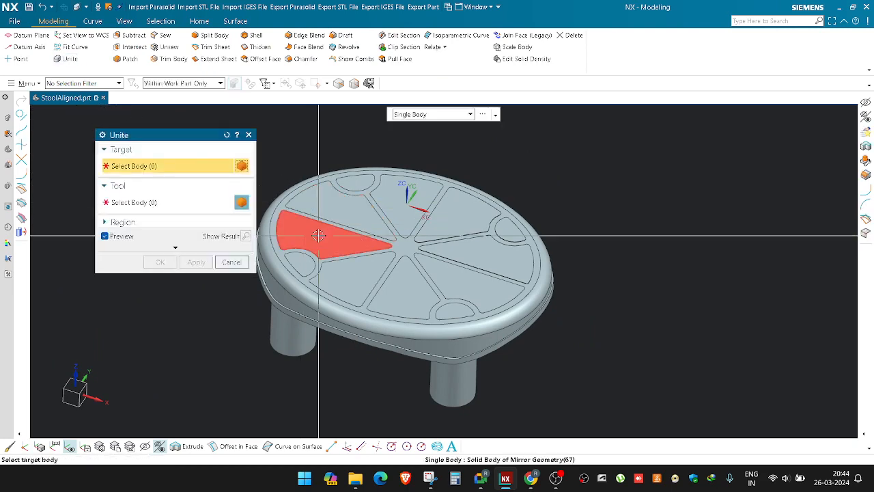
pyautogui.click(336, 335)
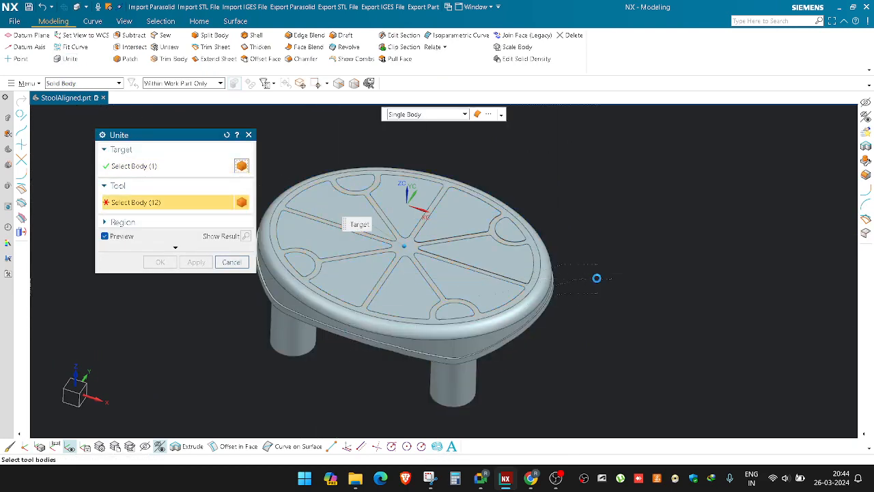
pyautogui.middleClick(597, 278)
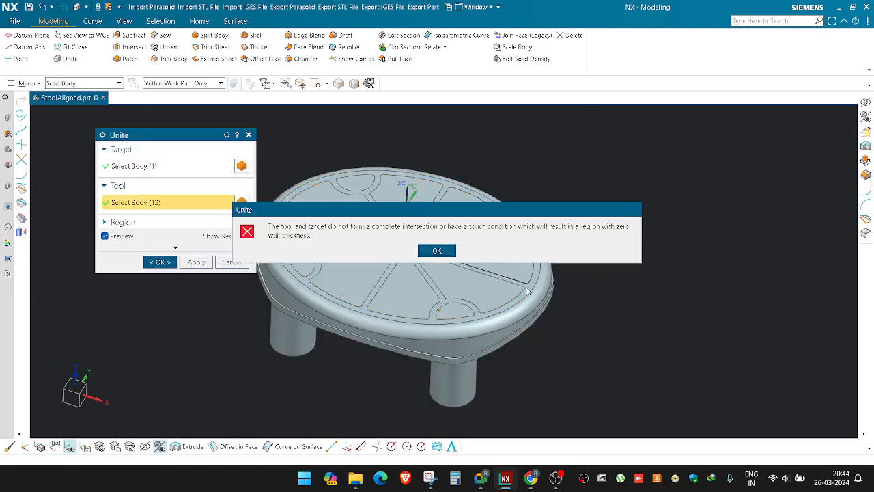
pyautogui.click(437, 250)
pyautogui.scroll(6, 521, 274)
pyautogui.press('Escape')
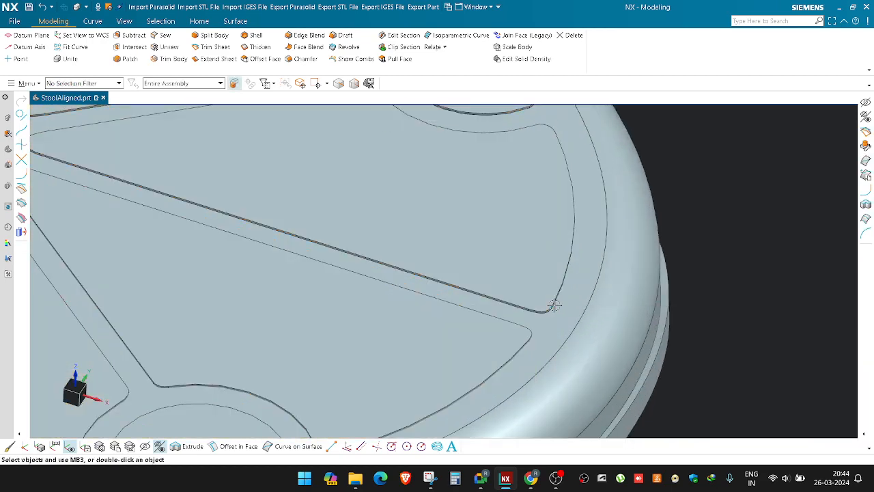
# Step: Hide every body except the main stool body and one large sector panel, by inverting the selection of those two
pyautogui.hotkey('ctrl', 'b')
pyautogui.scroll(-2, 615, 347)
pyautogui.click(523, 266)
pyautogui.scroll(-5, 330, 232)
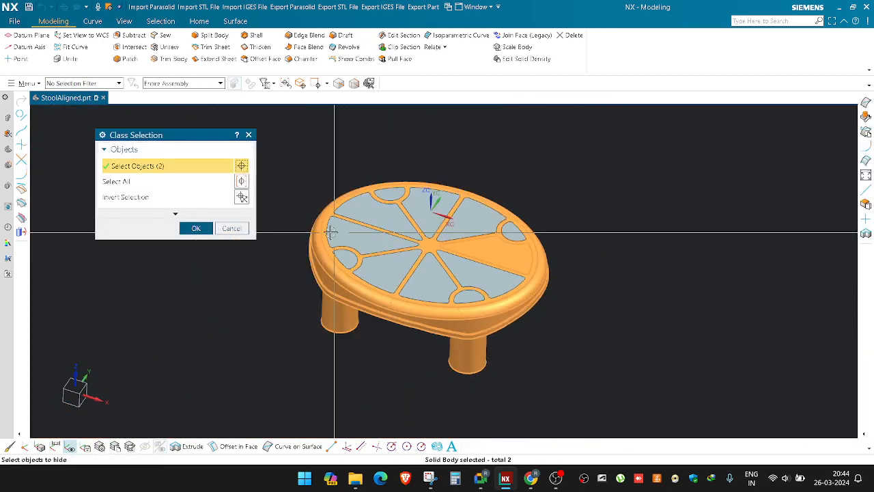
pyautogui.middleClick(242, 197)
pyautogui.scroll(6, 655, 297)
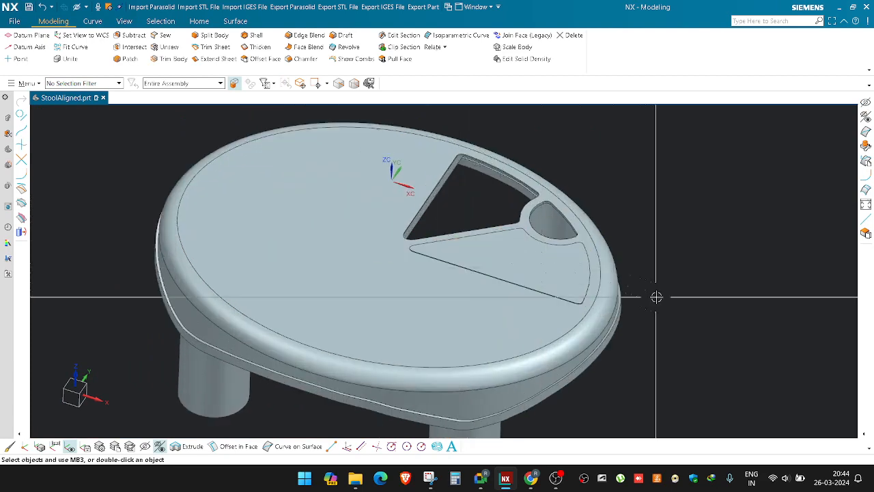
# Step: Try to unite the main stool body with the single remaining sector panel
pyautogui.moveTo(532, 276)
pyautogui.mouseDown(button='middle')
pyautogui.moveTo(507, 269)
pyautogui.moveTo(517, 267)
pyautogui.mouseUp(button='middle')
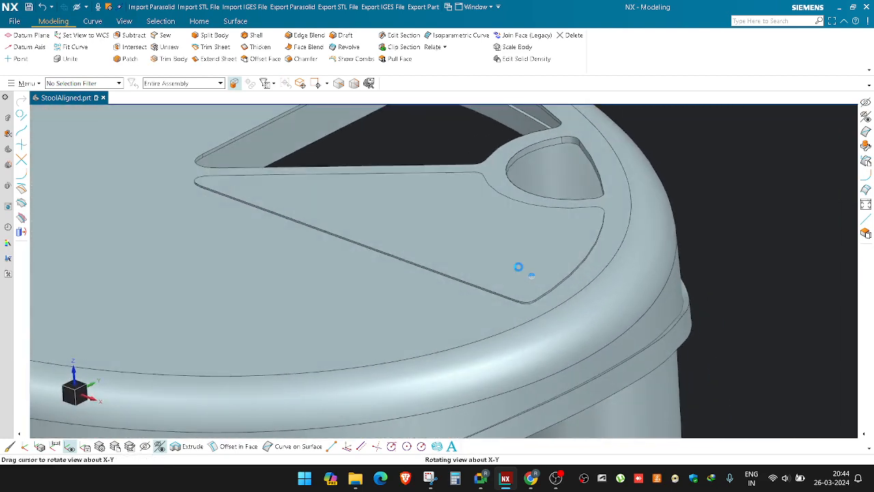
pyautogui.click(55, 60)
pyautogui.click(278, 258)
pyautogui.click(517, 231)
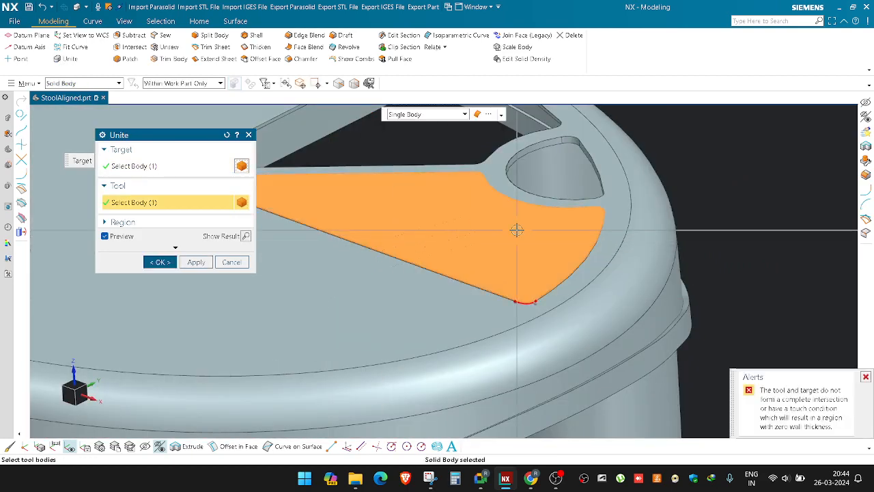
pyautogui.middleClick(686, 230)
pyautogui.press('Escape')
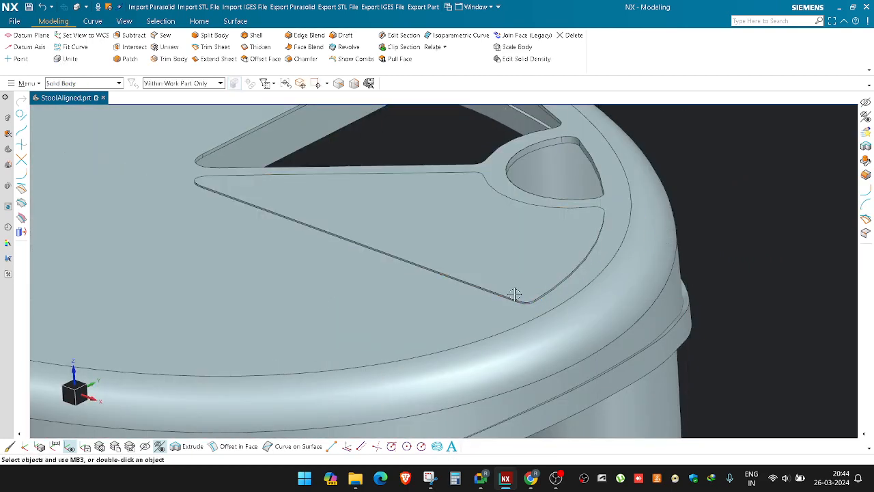
# Step: Examine the sector panel's outline and rounded corners from above, both shaded and as a wireframe
pyautogui.scroll(-1, 511, 293)
pyautogui.moveTo(511, 293); pyautogui.dragTo(521, 324, button='middle')
pyautogui.press('F8')
pyautogui.scroll(-4, 469, 266)
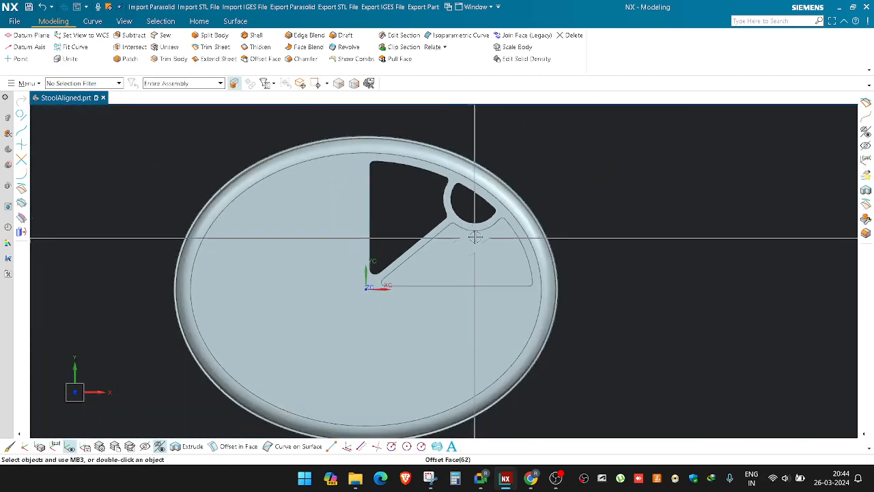
pyautogui.scroll(5, 476, 235)
pyautogui.scroll(3, 560, 188)
pyautogui.moveTo(613, 193); pyautogui.dragTo(531, 189, button='right')
pyautogui.scroll(8, 529, 189)
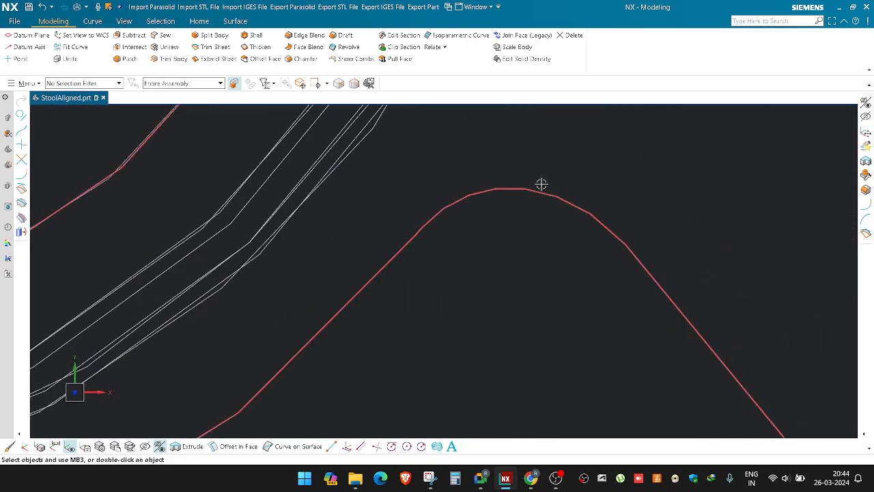
pyautogui.scroll(-9, 541, 185)
pyautogui.scroll(-3, 371, 269)
pyautogui.scroll(6, 214, 355)
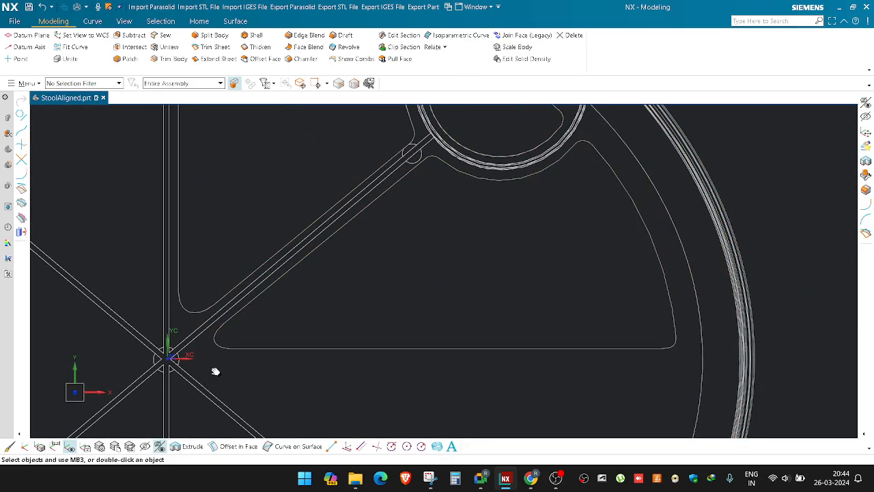
pyautogui.scroll(3, 213, 341)
pyautogui.moveTo(230, 389); pyautogui.dragTo(228, 335, button='right')
pyautogui.scroll(-10, 227, 291)
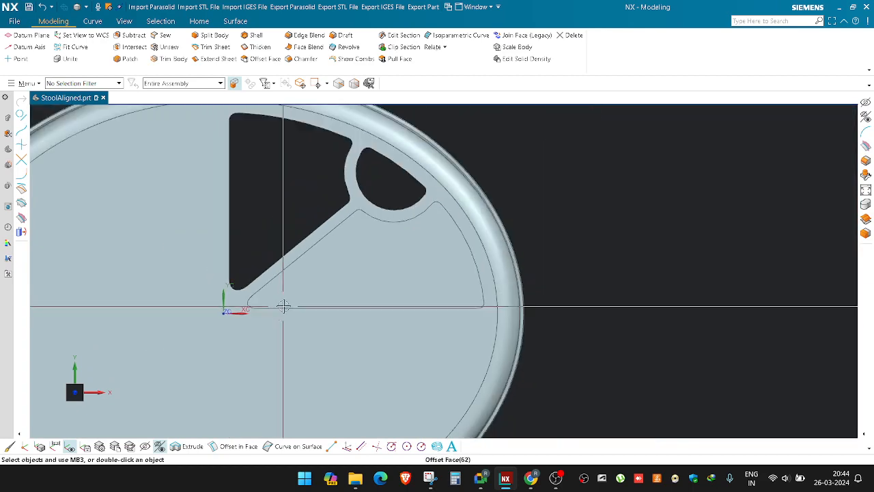
# Step: Update the display of the faceted edges at the sector panel's outer corner
pyautogui.scroll(3, 410, 296)
pyautogui.scroll(10, 411, 295)
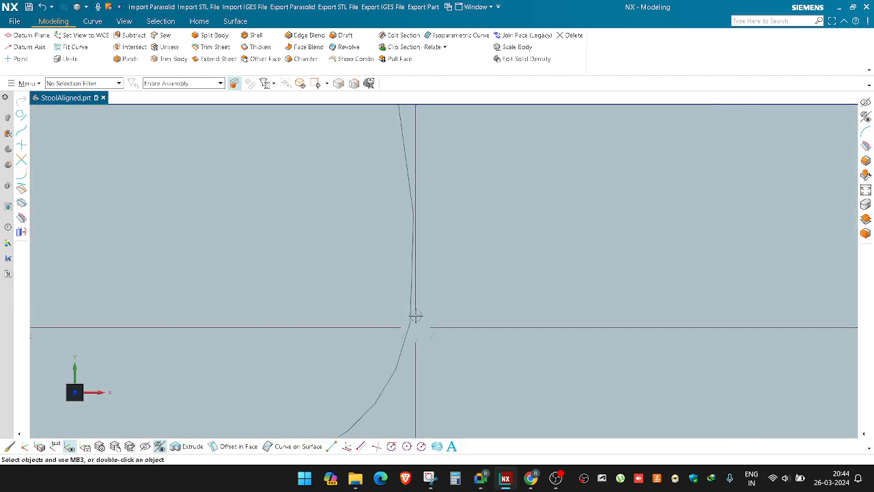
pyautogui.rightClick(434, 221)
pyautogui.click(515, 295)
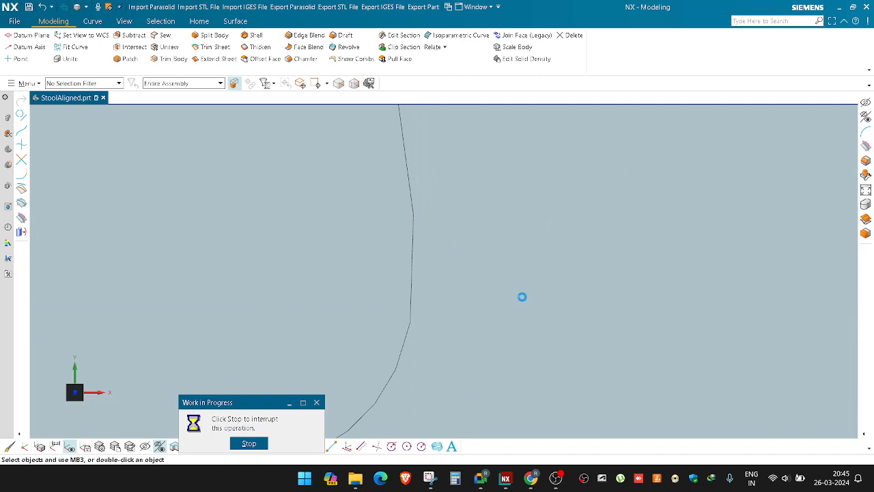
pyautogui.scroll(-6, 521, 296)
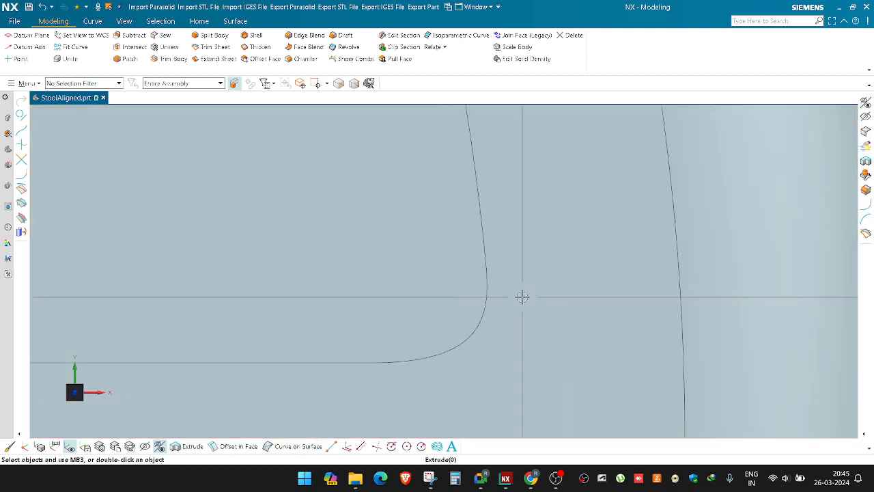
pyautogui.keyDown('shift'); pyautogui.moveTo(309, 254); pyautogui.dragTo(337, 271, button='middle'); pyautogui.keyUp('shift')
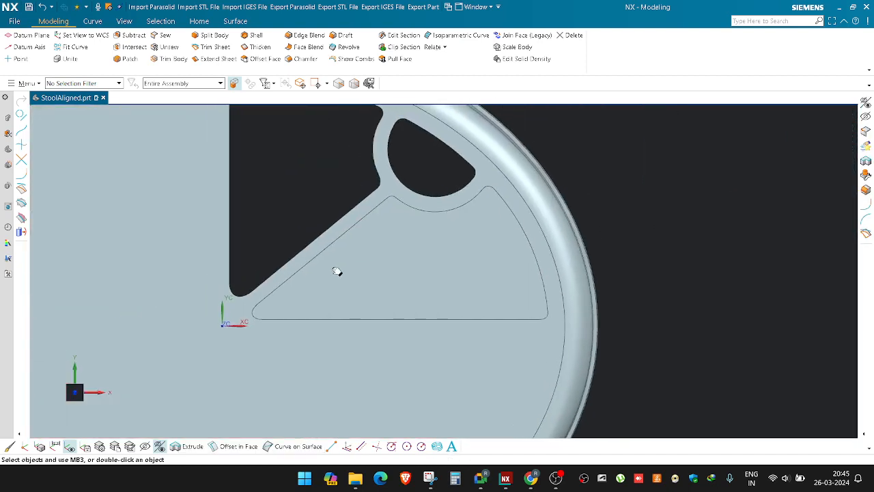
# Step: Open the sector panel's Offset Face feature to review its faces and offset, and accept it without changes
pyautogui.doubleClick(431, 243)
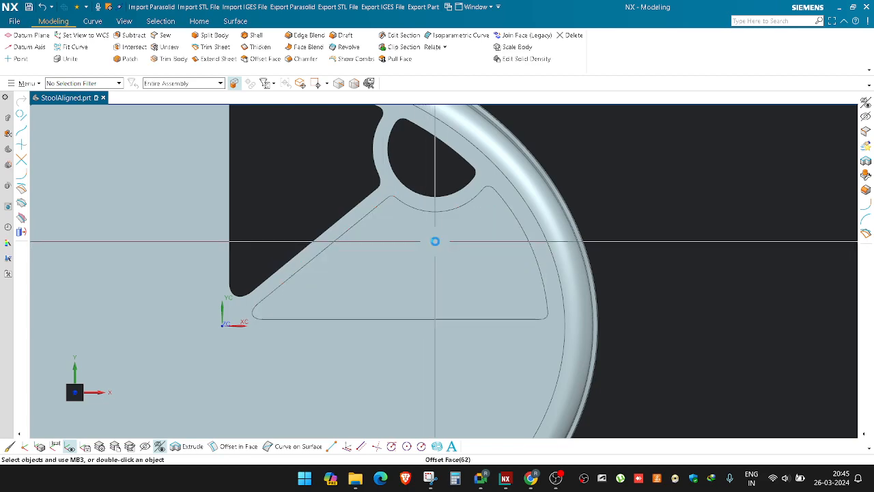
pyautogui.moveTo(457, 248); pyautogui.dragTo(433, 215, button='middle')
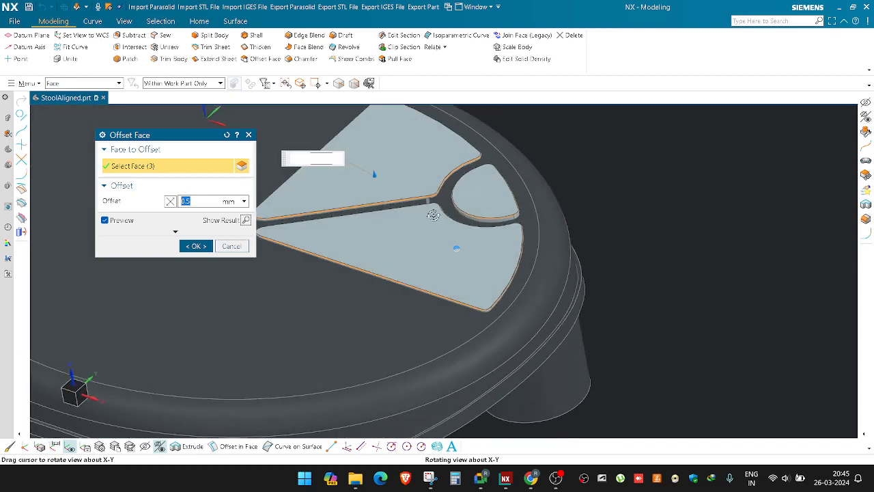
pyautogui.middleClick(624, 171)
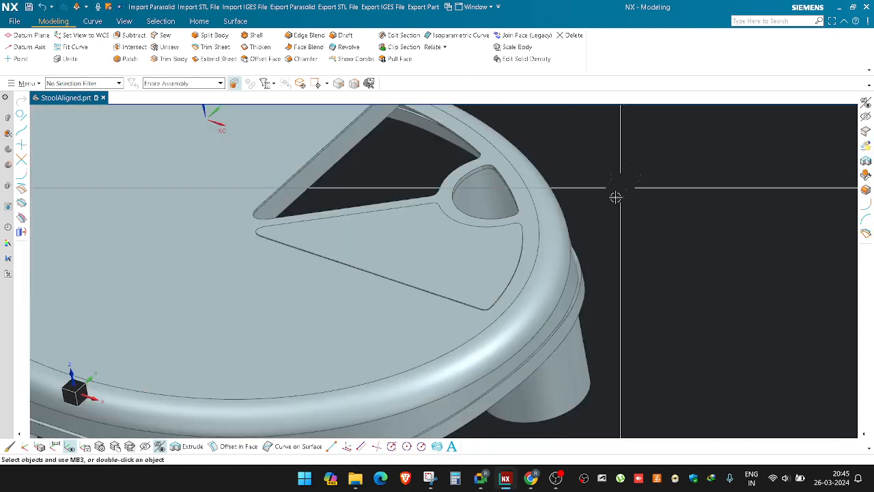
# Step: Hide the main stool body and examine the isolated sector panel's rounded outer corner up close
pyautogui.hotkey('ctrl', 'b')
pyautogui.click(493, 342)
pyautogui.middleClick(493, 341)
pyautogui.scroll(3, 518, 301)
pyautogui.hotkey('ctrl', 'b')
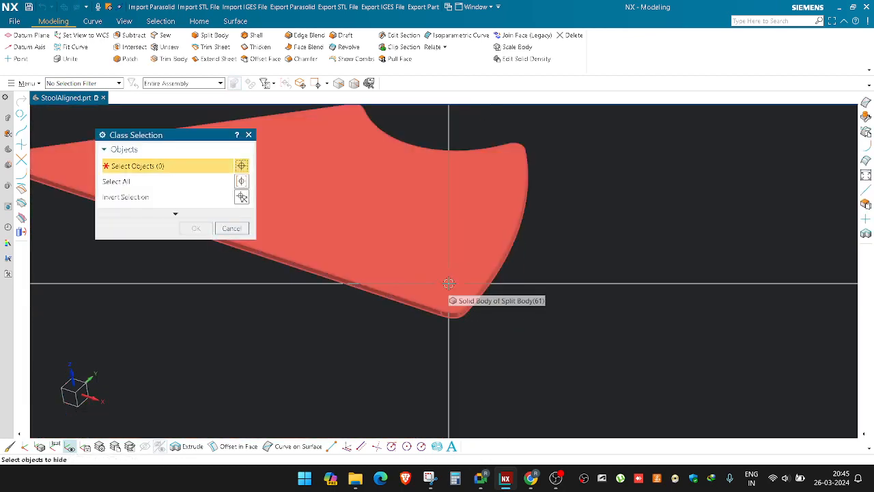
pyautogui.press('Escape')
pyautogui.scroll(3, 448, 287)
pyautogui.moveTo(444, 304); pyautogui.dragTo(463, 341, button='middle')
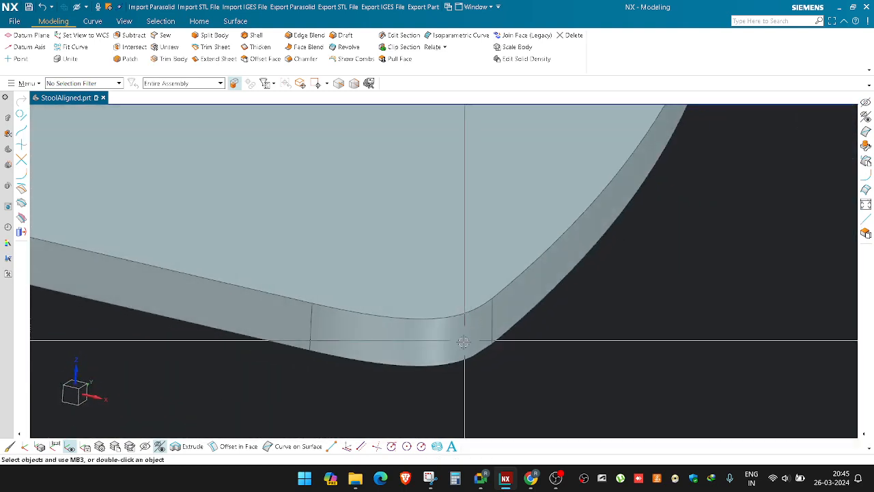
pyautogui.scroll(-3, 463, 341)
pyautogui.moveTo(448, 255); pyautogui.dragTo(556, 351, button='middle')
pyautogui.hotkey('ctrl', 'b')
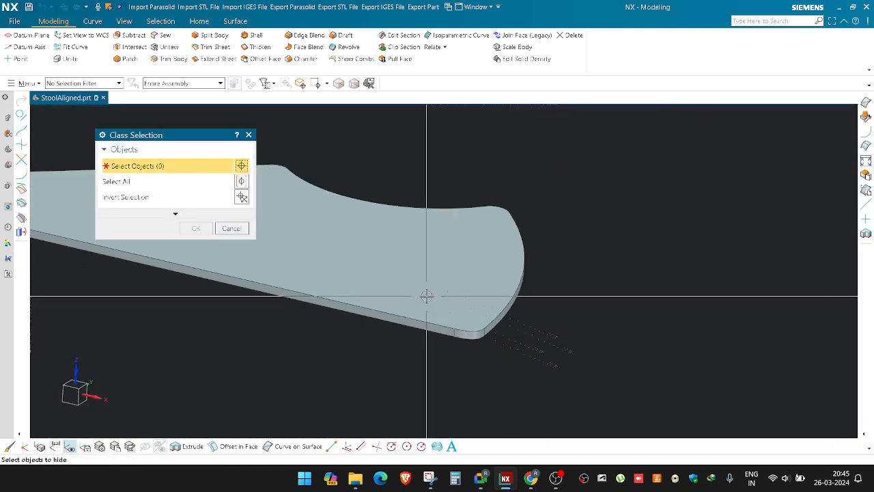
pyautogui.press('Escape')
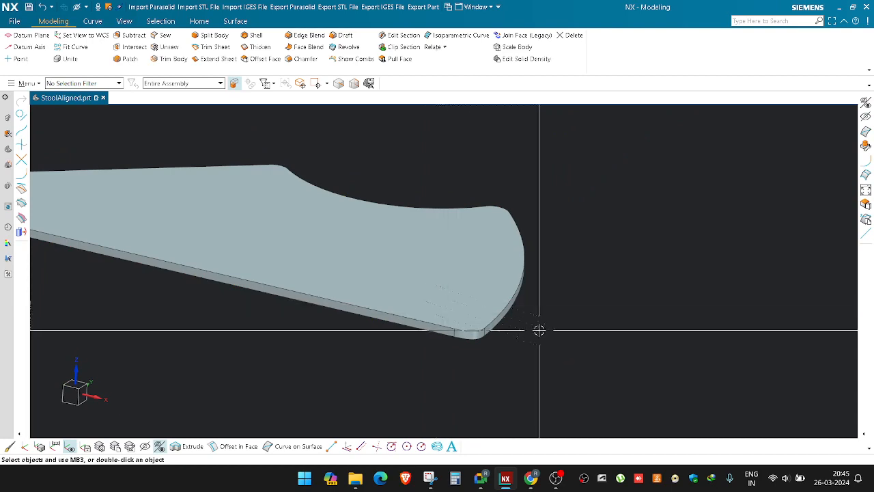
# Step: Bring the main stool body back into view around the sector panel
pyautogui.scroll(1, 490, 334)
pyautogui.hotkey('ctrl', 'shift', 'u')
pyautogui.scroll(-4, 451, 290)
pyautogui.scroll(-2, 451, 291)
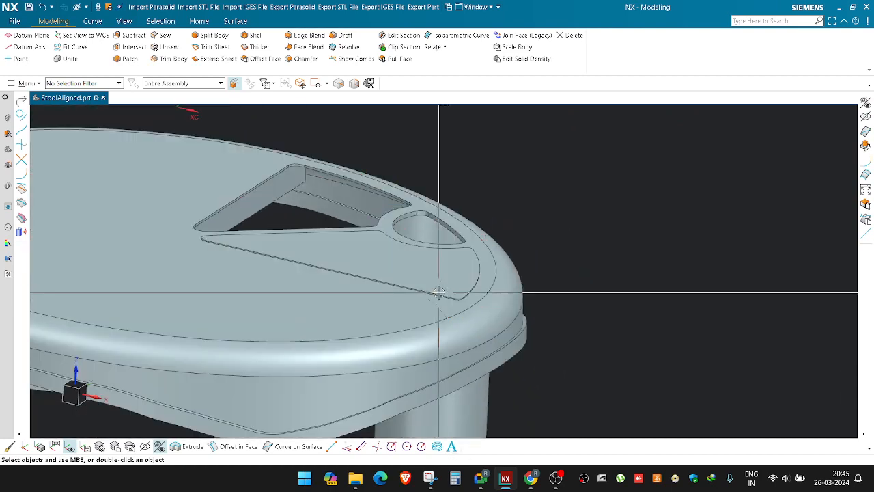
pyautogui.moveTo(439, 289)
pyautogui.mouseDown(button='middle')
pyautogui.moveTo(414, 277)
pyautogui.moveTo(427, 292)
pyautogui.mouseUp(button='middle')
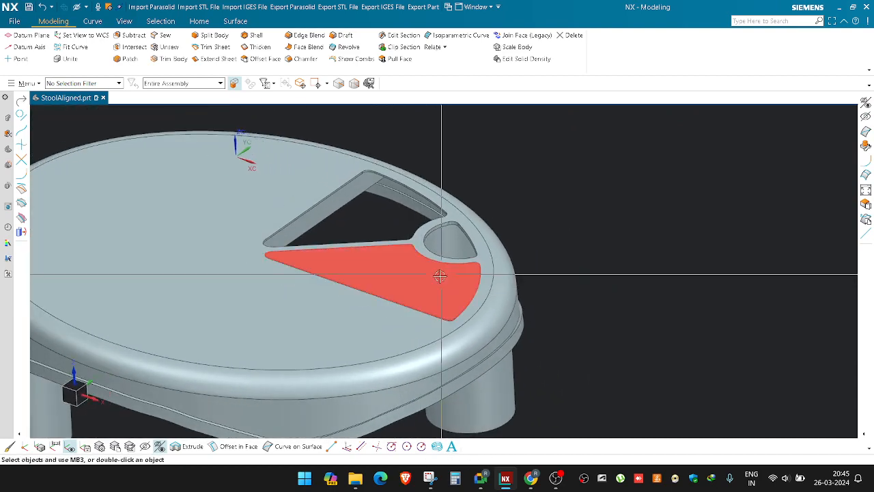
# Step: Try again to unite the stool body with the sector panel, inspect the highlighted corner edge, and cancel the command
pyautogui.click(58, 62)
pyautogui.click(319, 283)
pyautogui.click(362, 275)
pyautogui.scroll(10, 450, 317)
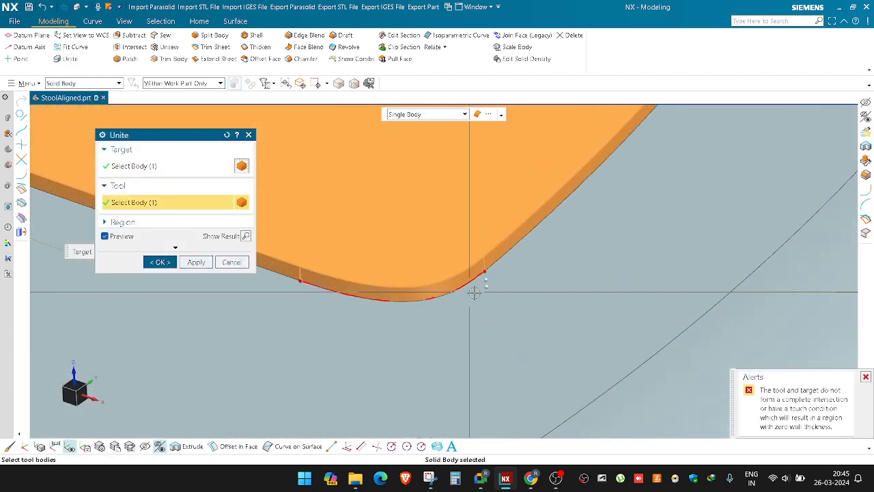
pyautogui.scroll(3, 482, 254)
pyautogui.press('Escape')
pyautogui.scroll(-3, 490, 302)
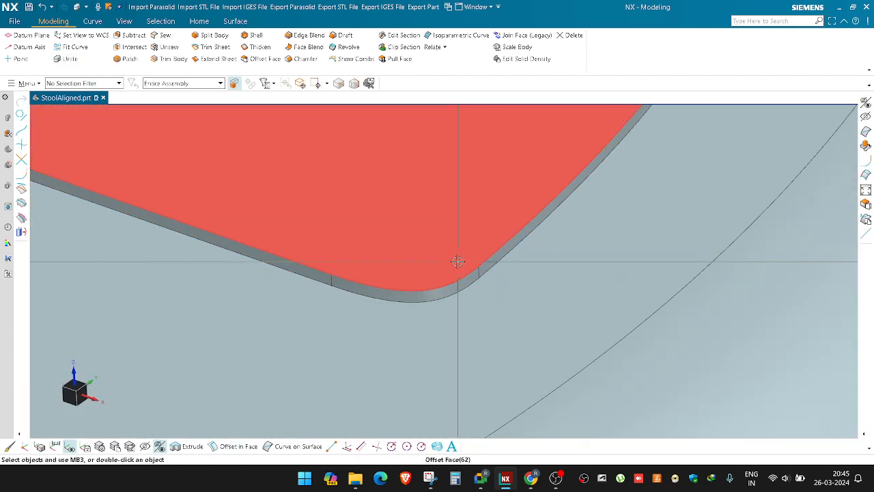
# Step: Hide the sector panel and offset the tangent side faces of its opening in the stool body
pyautogui.click(458, 260)
pyautogui.hotkey('ctrl', 'b')
pyautogui.scroll(-2, 482, 303)
pyautogui.moveTo(483, 303); pyautogui.dragTo(509, 326, button='middle')
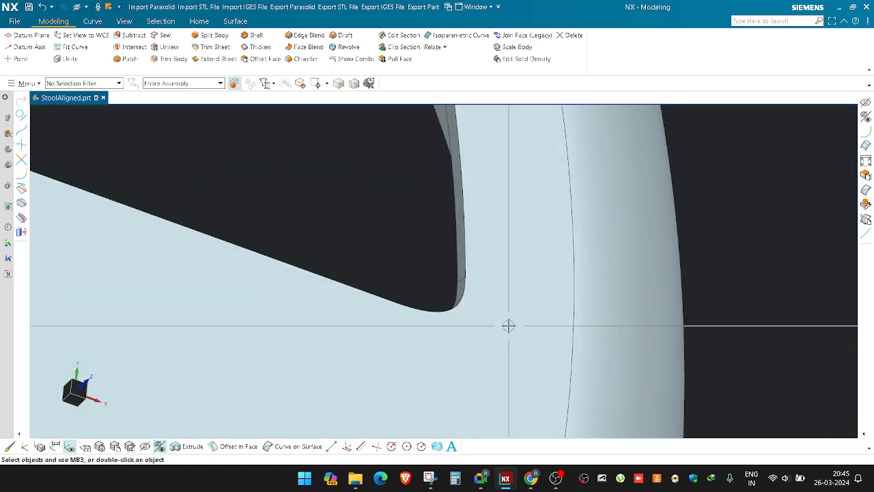
pyautogui.press('o')
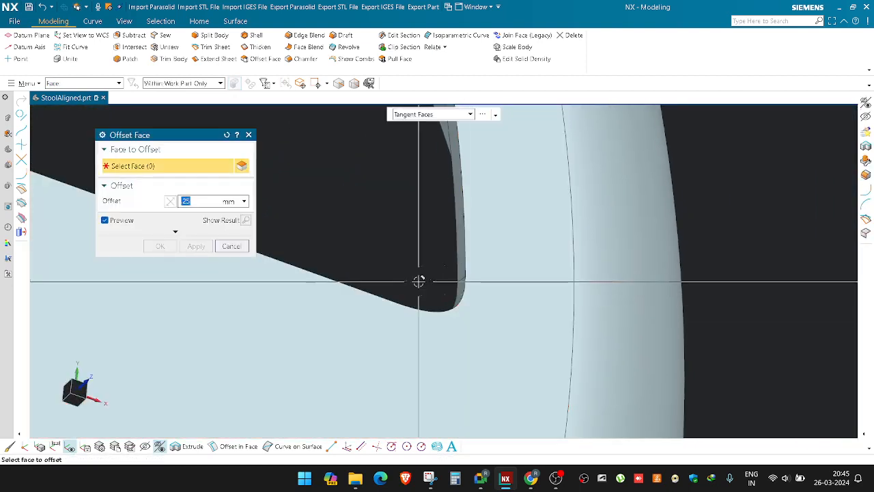
pyautogui.scroll(2, 418, 283)
pyautogui.click(472, 207)
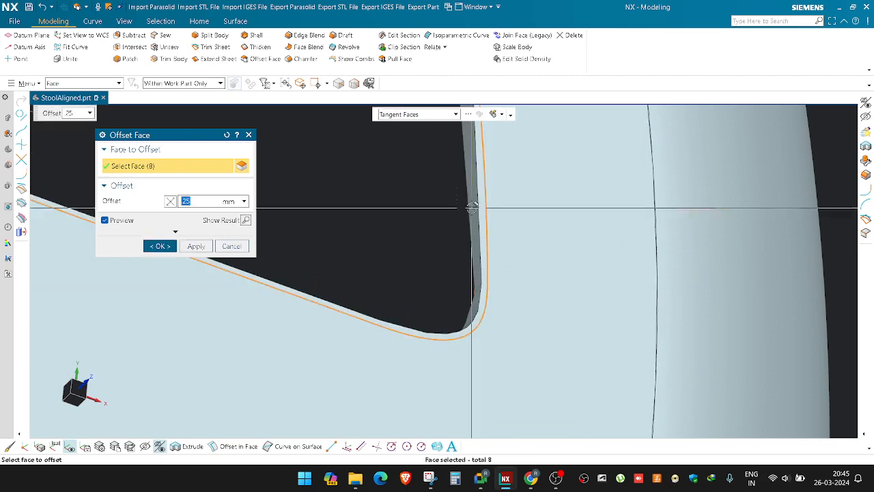
pyautogui.scroll(-4, 460, 285)
pyautogui.middleClick(562, 287)
# Step: Show all hidden objects, then isolate the stool body together with the sector panel by inverting the visibility
pyautogui.scroll(-1, 560, 297)
pyautogui.hotkey('ctrl', 'shift', 'u')
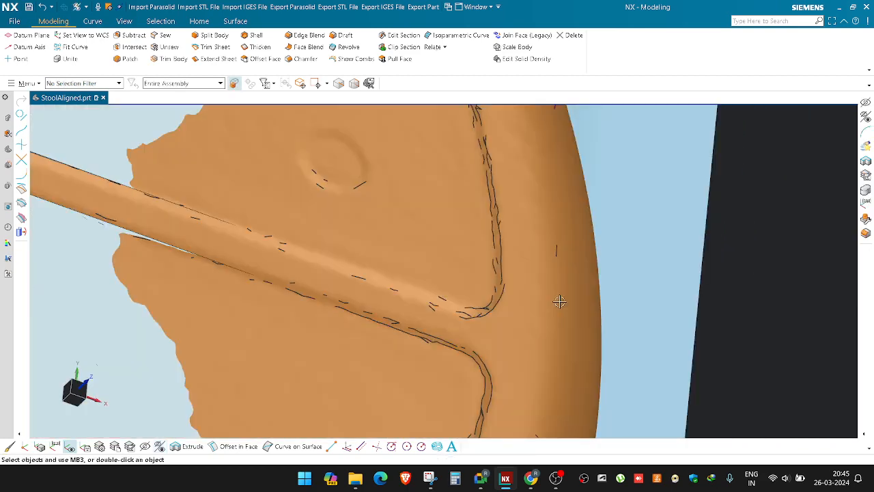
pyautogui.hotkey('ctrl', 'b')
pyautogui.scroll(-3, 530, 289)
pyautogui.scroll(-2, 530, 289)
pyautogui.click(376, 210)
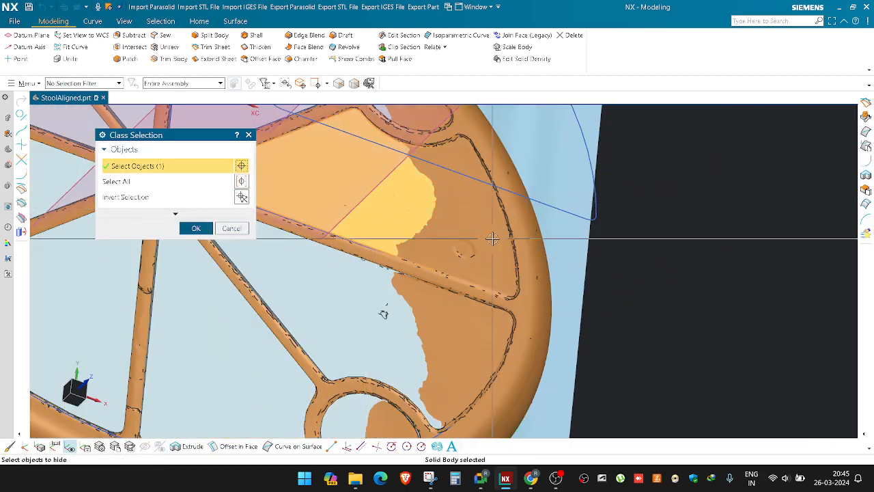
pyautogui.middleClick(493, 241)
pyautogui.scroll(-2, 494, 245)
pyautogui.hotkey('ctrl', 'shift', 'b')
pyautogui.moveTo(493, 255); pyautogui.dragTo(450, 239, button='middle')
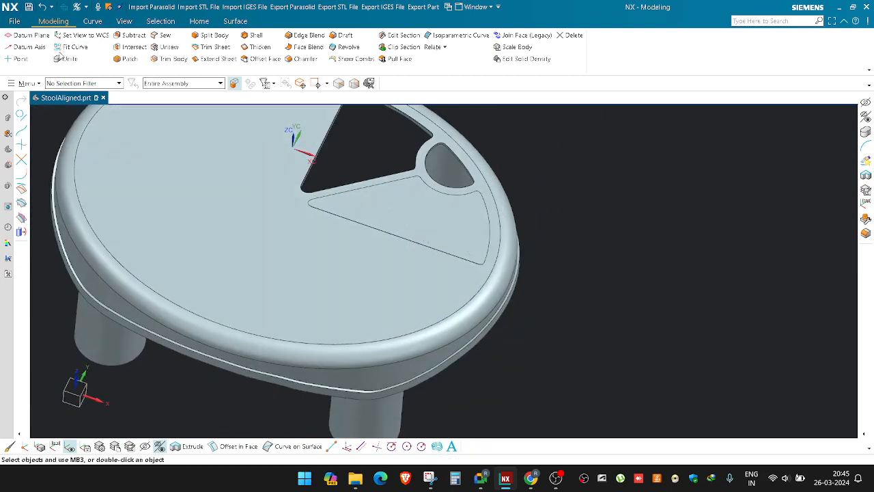
# Step: Retry uniting the sector panel with the stool body and its offset opening, zoom in on the flagged corner, and cancel
pyautogui.click(58, 52)
pyautogui.click(64, 59)
pyautogui.click(323, 292)
pyautogui.click(372, 217)
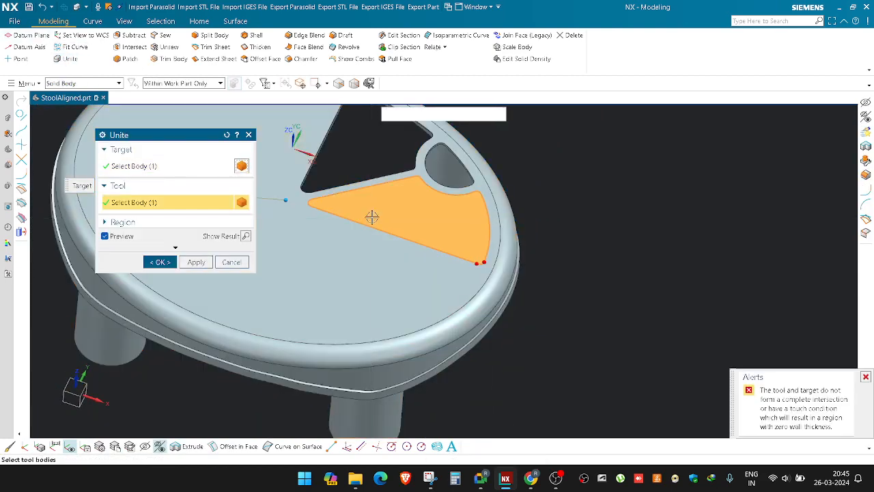
pyautogui.scroll(5, 486, 250)
pyautogui.scroll(6, 481, 294)
pyautogui.press('Escape')
pyautogui.scroll(-4, 431, 305)
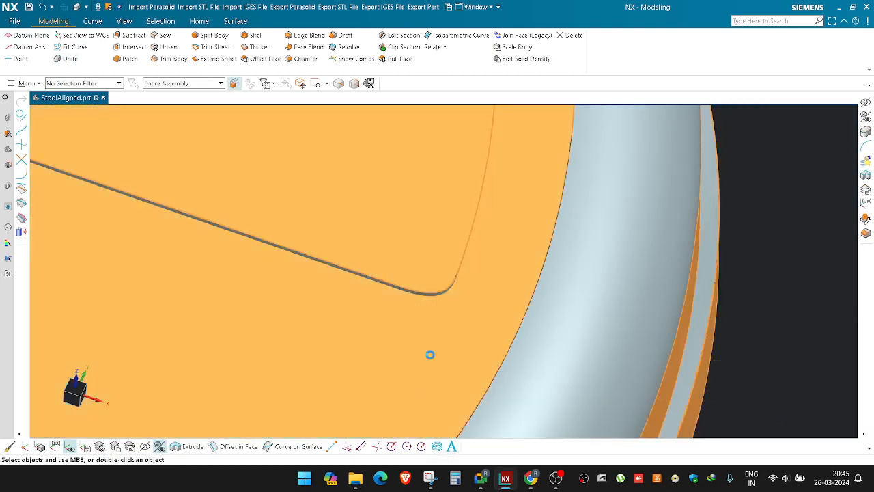
# Step: Hide the stool body so that only the sector panel is shown
pyautogui.hotkey('ctrl', 'shift', 'b')
pyautogui.hotkey('ctrl', 'shift', 'b')
pyautogui.hotkey('ctrl', 'b')
pyautogui.click(485, 364)
pyautogui.middleClick(485, 364)
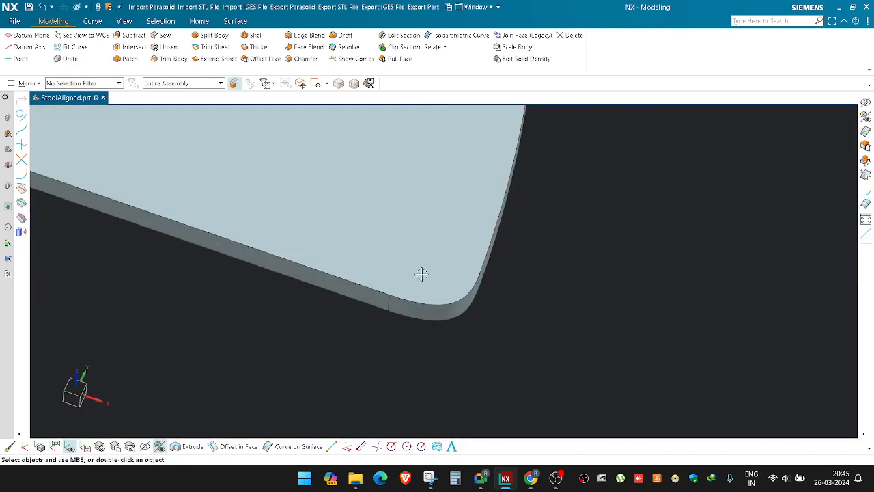
# Step: Unsew the bottom face from the sector panel and hide the separated face
pyautogui.moveTo(410, 274); pyautogui.dragTo(404, 237, button='middle')
pyautogui.press('u')
pyautogui.click(479, 327)
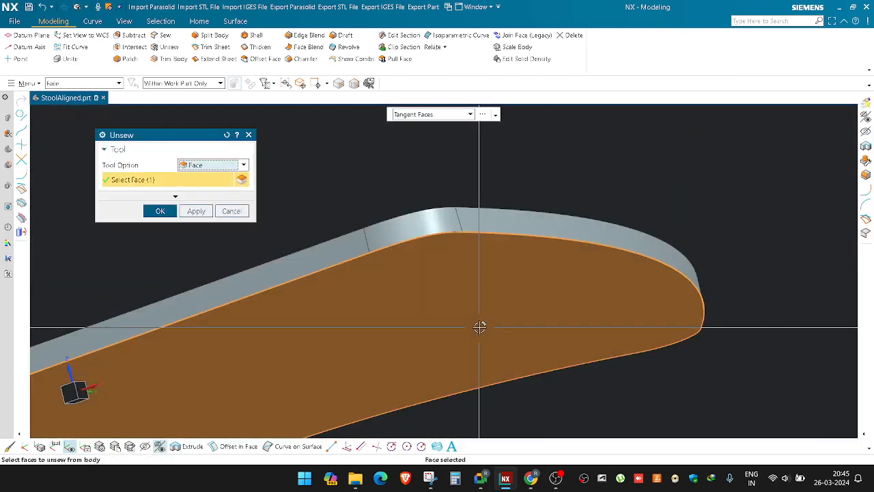
pyautogui.middleClick(479, 327)
pyautogui.hotkey('ctrl', 'b')
pyautogui.click(492, 268)
pyautogui.middleClick(492, 268)
# Step: Unsew the eight tangent side faces from the sector panel's top face
pyautogui.scroll(2, 435, 216)
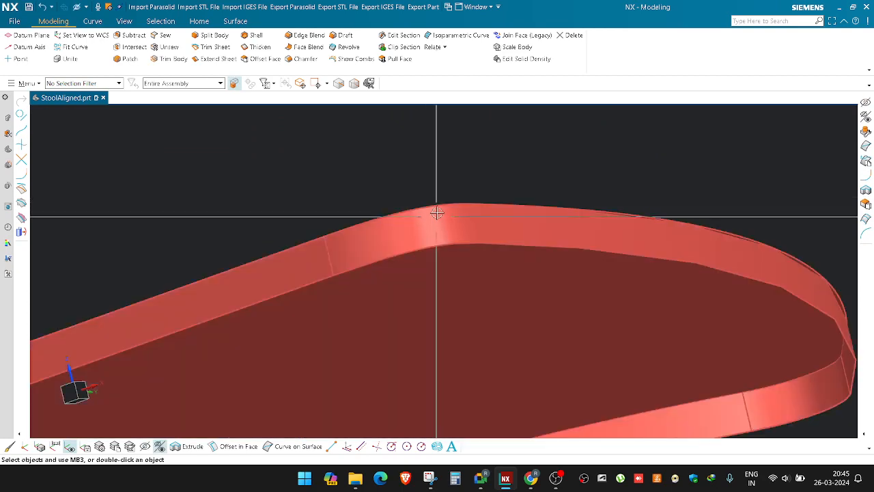
pyautogui.press('u')
pyautogui.click(449, 220)
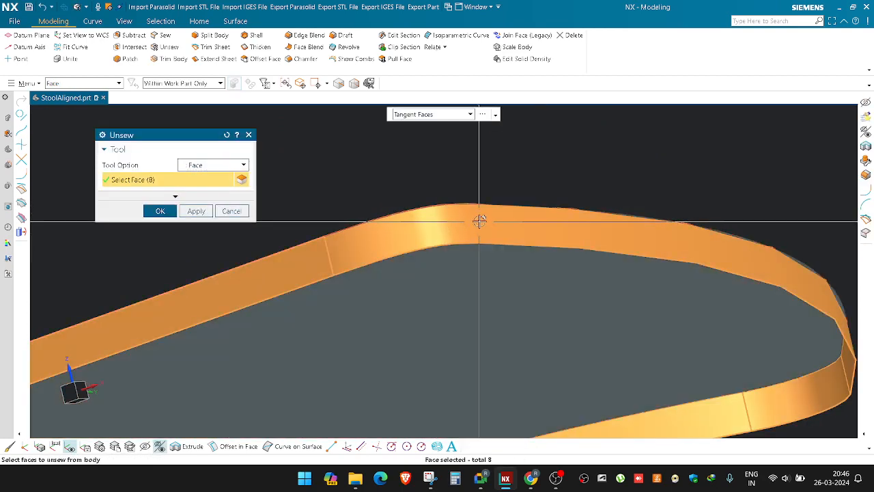
pyautogui.middleClick(479, 221)
# Step: Examine the seam between the unsewn side faces beside the panel's rounded outer corner up close
pyautogui.moveTo(459, 234); pyautogui.dragTo(458, 227, button='middle')
pyautogui.scroll(6, 459, 228)
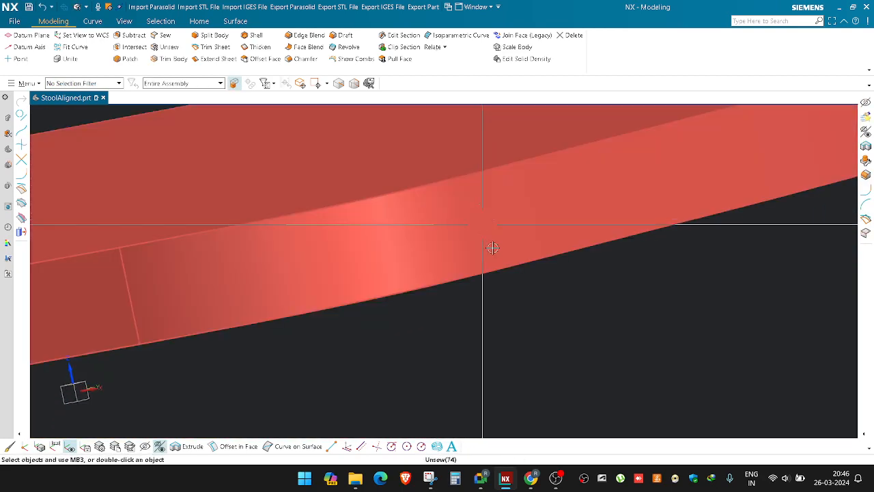
pyautogui.moveTo(496, 252); pyautogui.dragTo(490, 283, button='middle')
pyautogui.press('F4')
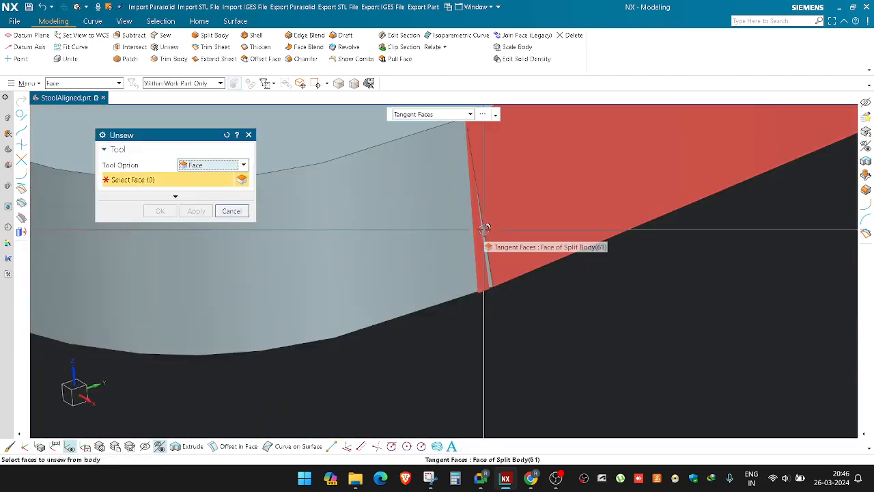
pyautogui.scroll(-3, 485, 228)
pyautogui.scroll(3, 510, 257)
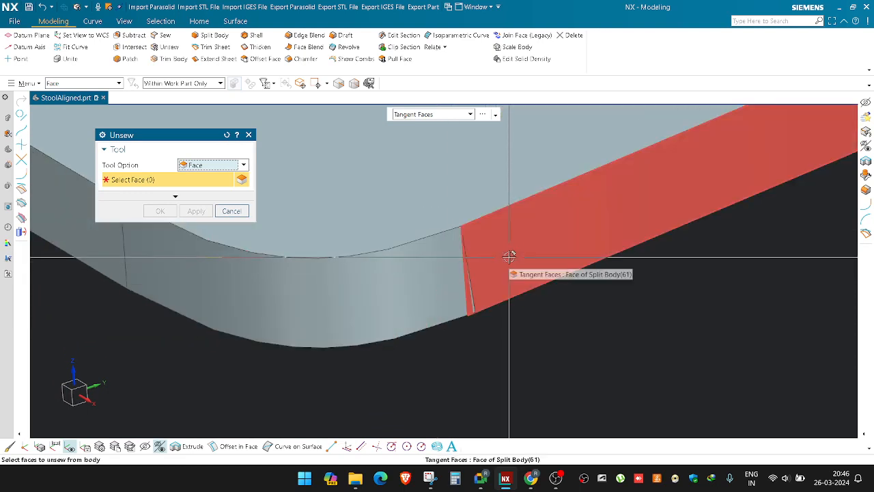
pyautogui.scroll(1, 493, 245)
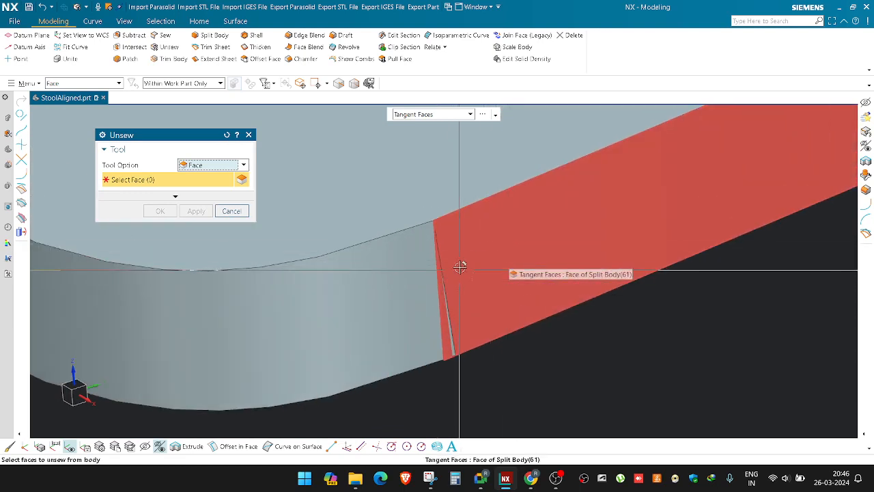
pyautogui.press('Escape')
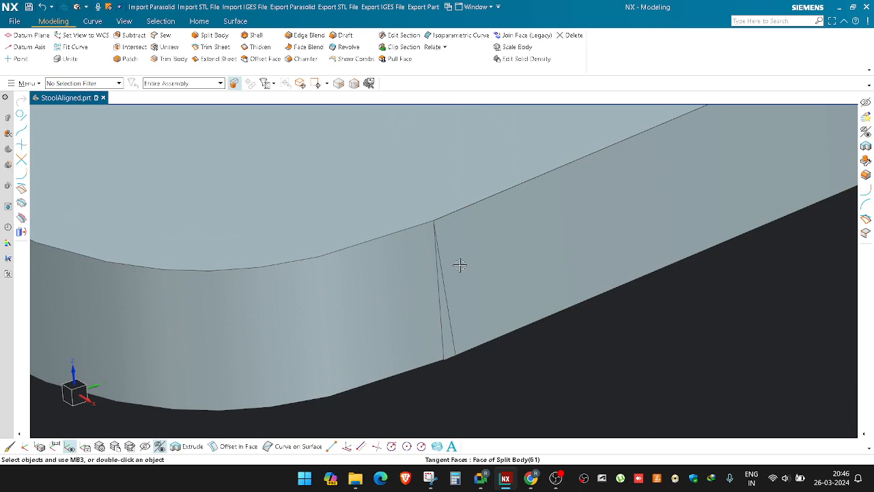
pyautogui.scroll(3, 452, 352)
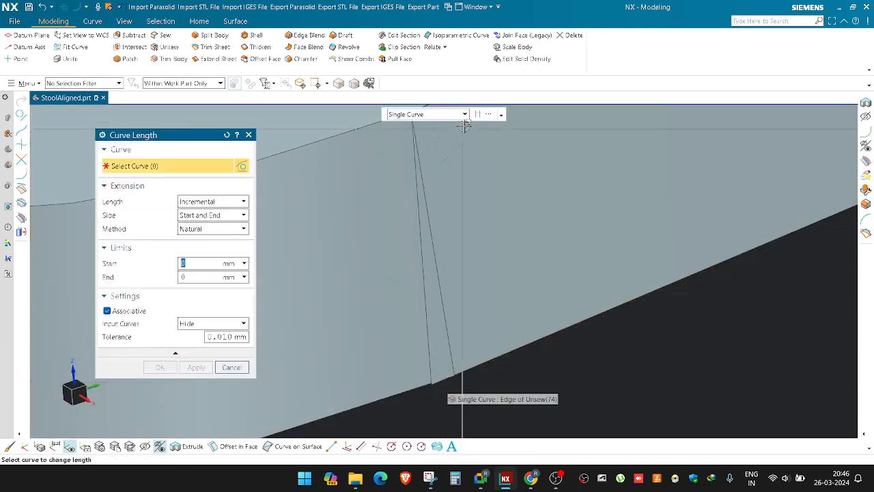
pyautogui.press('Escape')
pyautogui.scroll(-3, 503, 382)
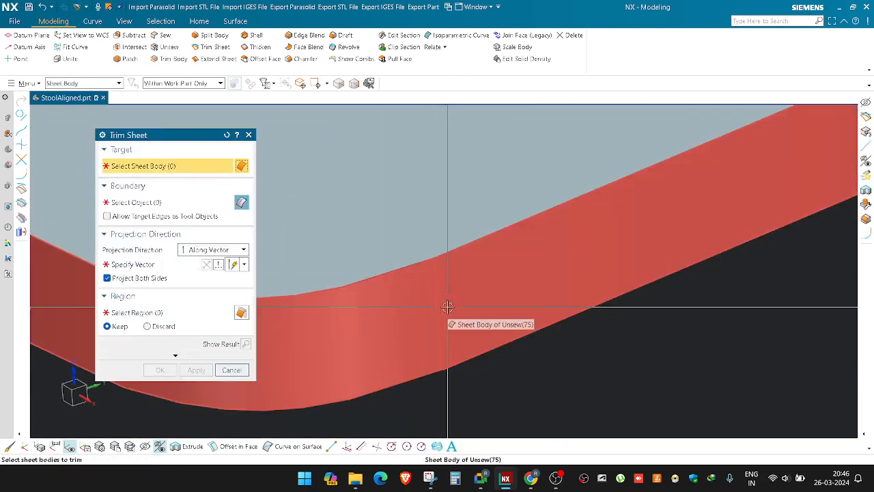
pyautogui.press('Escape')
# Step: Unsew the long curved side face beside the rounded corner from the side strip
pyautogui.press('u')
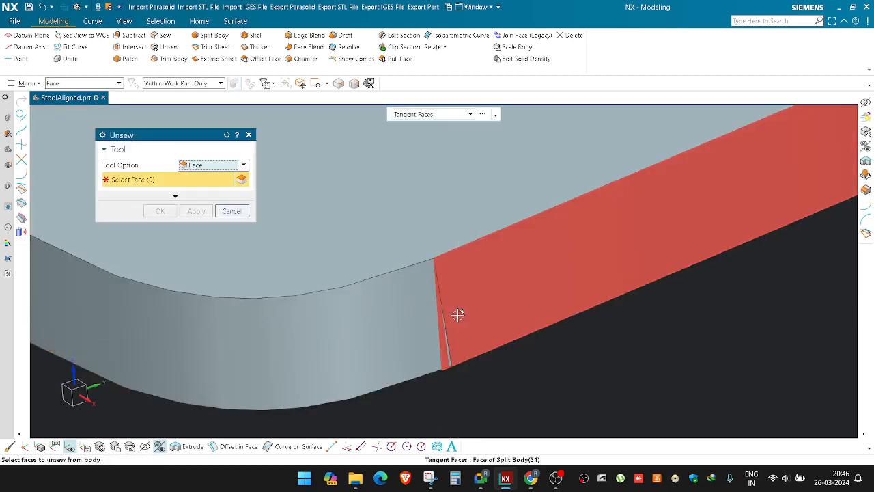
pyautogui.click(458, 313)
pyautogui.middleClick(459, 313)
pyautogui.press('Escape')
pyautogui.press('Escape')
pyautogui.press('u')
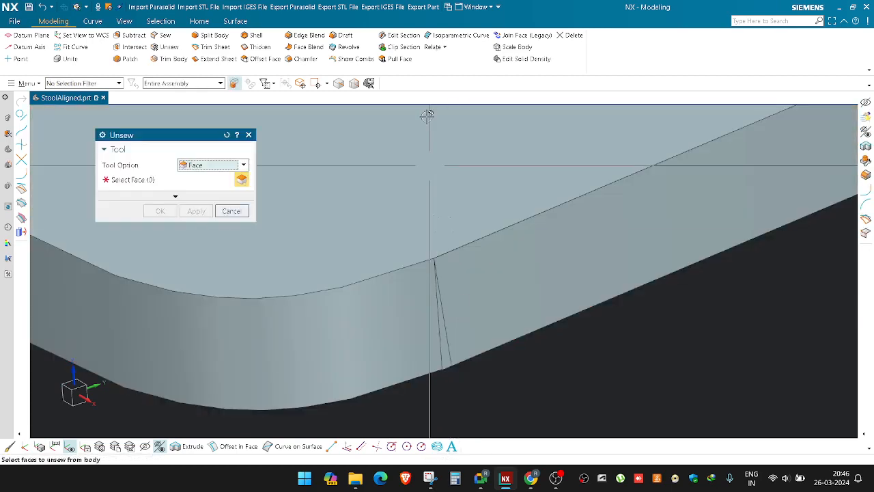
pyautogui.click(484, 258)
pyautogui.middleClick(484, 258)
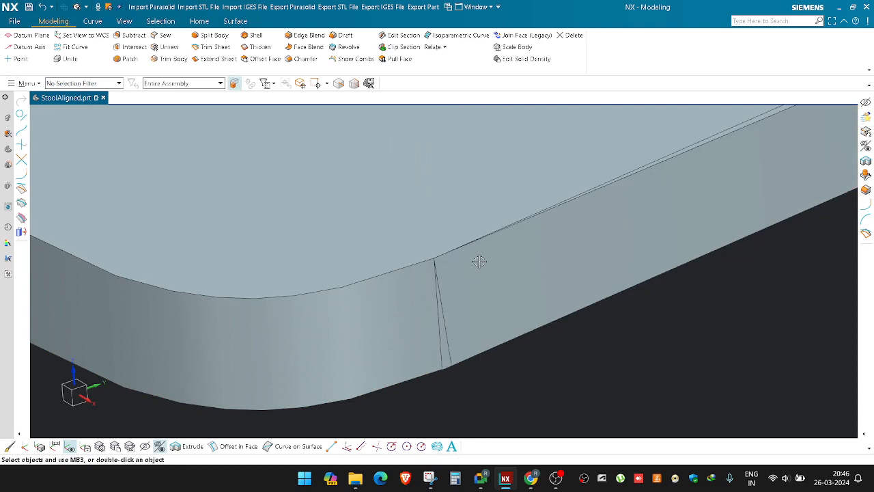
# Step: Try to trim the curved side sheet at the corner seam, check its edges in wireframe, and return to the shaded view
pyautogui.press('t')
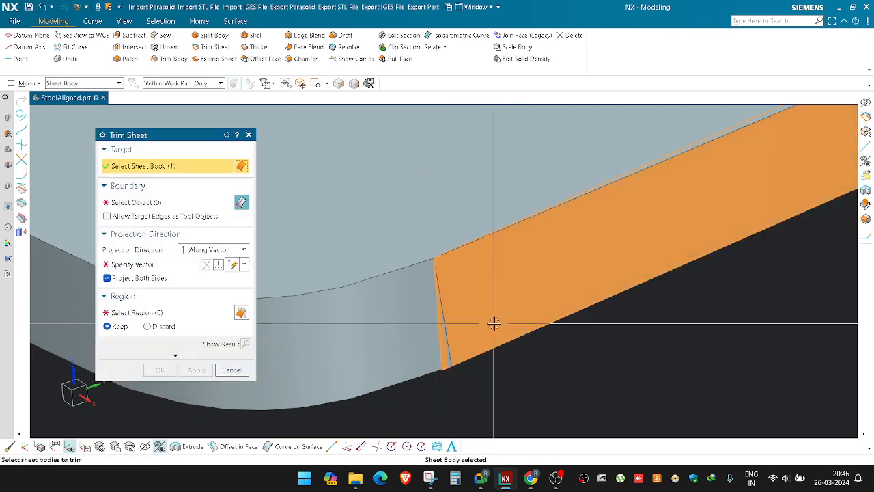
pyautogui.click(491, 321)
pyautogui.scroll(4, 452, 355)
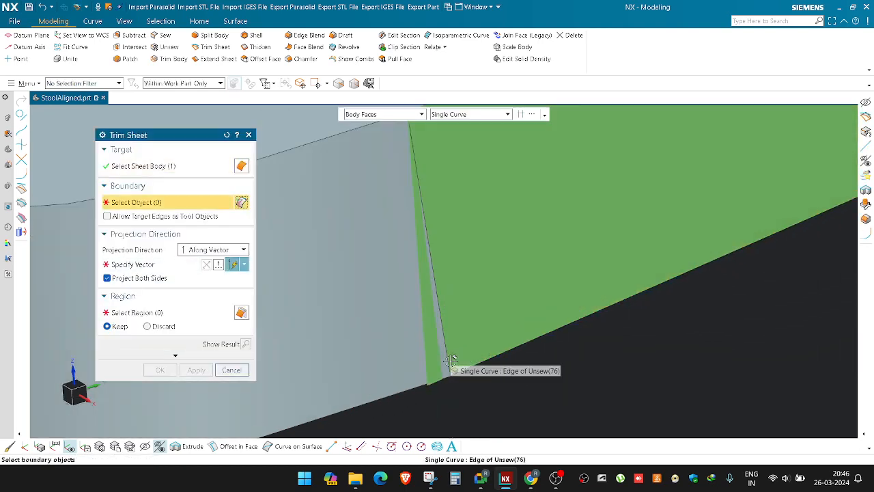
pyautogui.press('w')
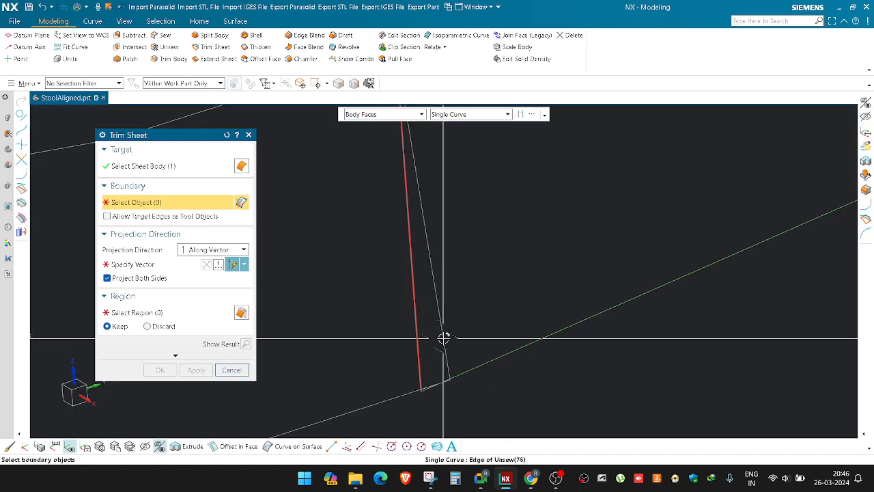
pyautogui.scroll(-5, 453, 337)
pyautogui.press('Escape')
pyautogui.scroll(-6, 463, 337)
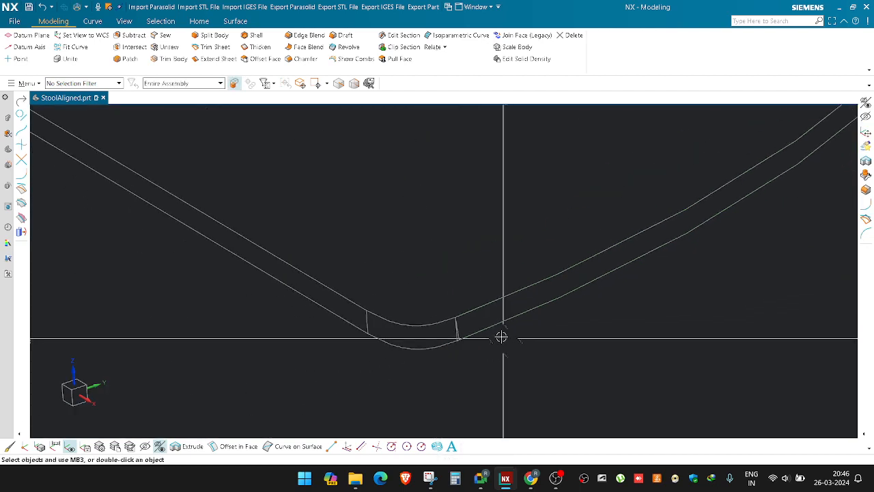
pyautogui.scroll(-5, 459, 315)
pyautogui.moveTo(470, 362); pyautogui.dragTo(444, 258, button='right')
pyautogui.scroll(3, 449, 313)
pyautogui.moveTo(449, 322); pyautogui.dragTo(477, 348, button='middle')
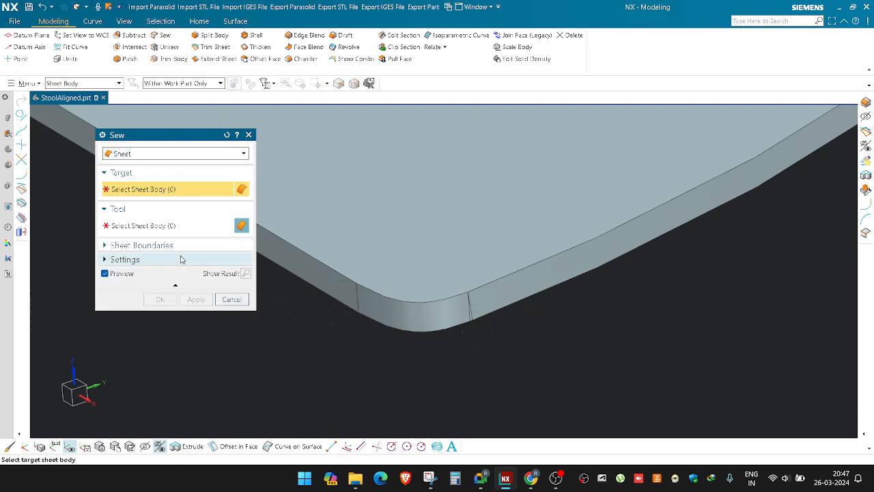
# Step: Review the Sew command's tolerance setting against the seam at the rounded corner, and cancel the command
pyautogui.click(156, 261)
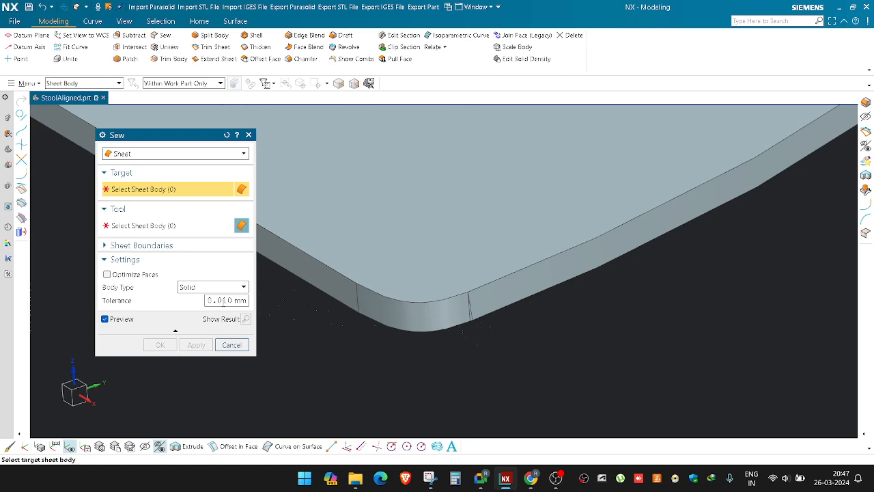
pyautogui.scroll(5, 478, 308)
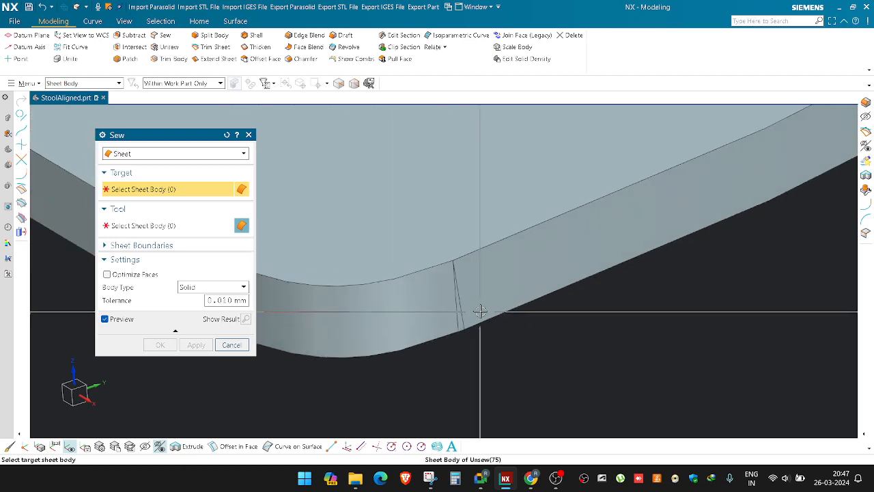
pyautogui.scroll(-3, 473, 340)
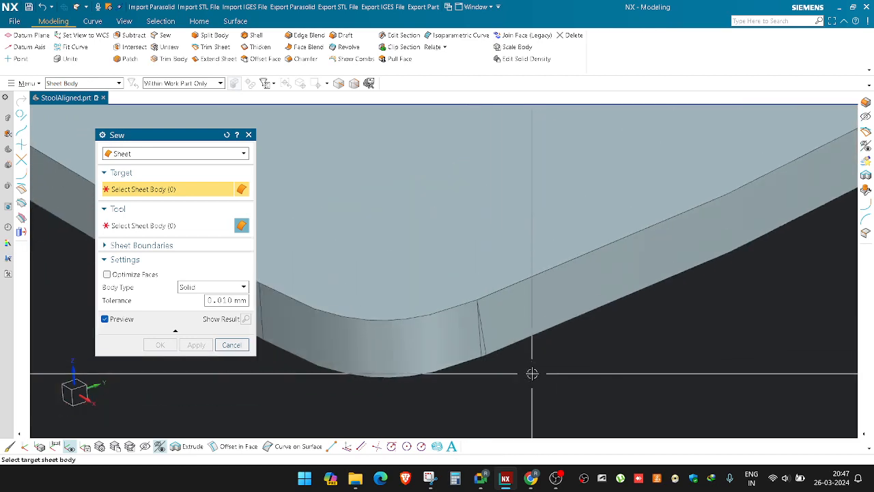
pyautogui.scroll(-1, 532, 374)
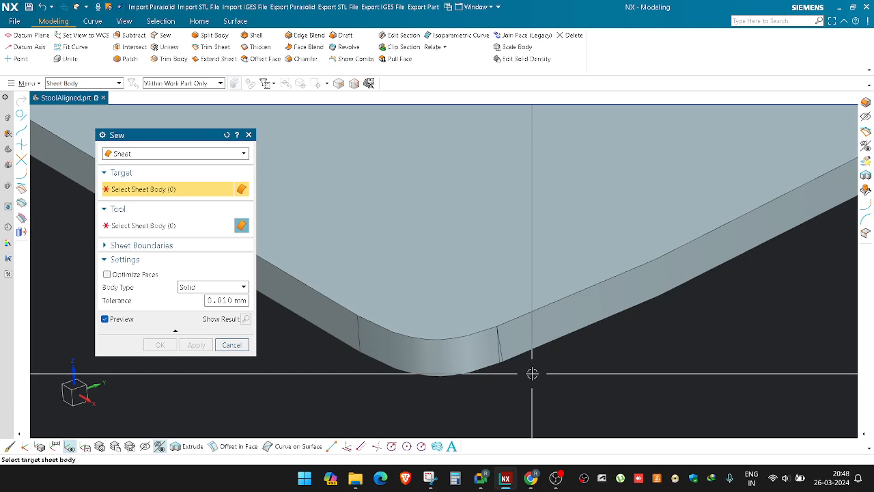
pyautogui.press('Escape')
pyautogui.click(92, 82)
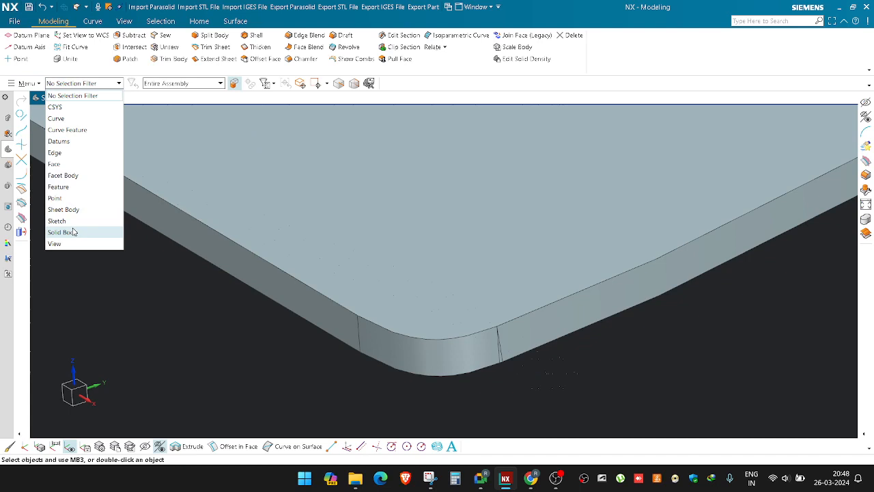
pyautogui.rightClick(159, 296)
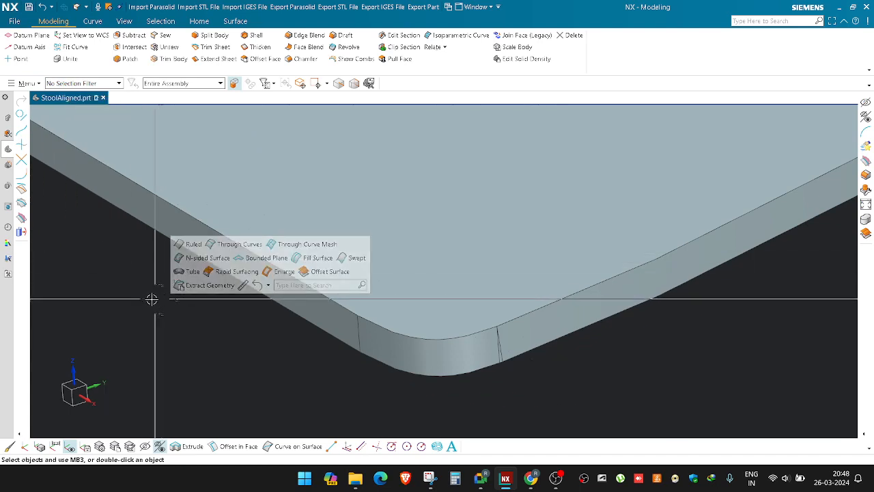
pyautogui.scroll(-3, 189, 344)
pyautogui.scroll(3, 292, 332)
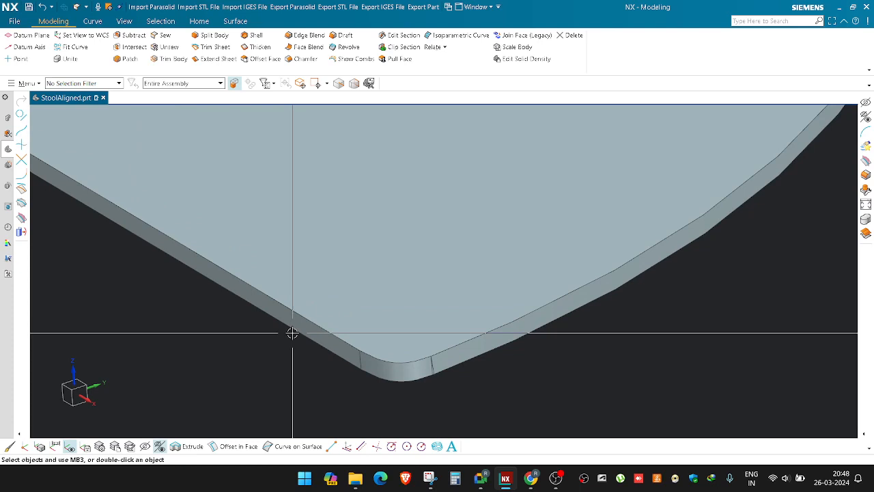
pyautogui.scroll(-3, 293, 332)
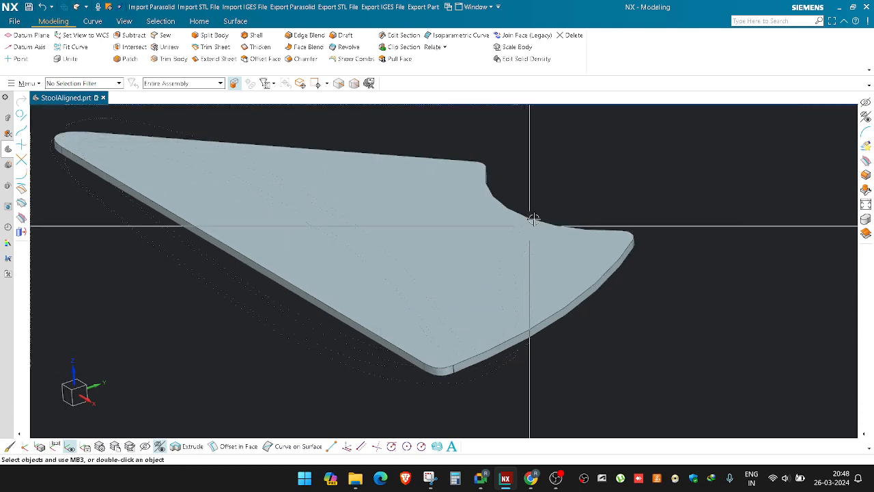
# Step: Refresh the display and examine the seams of the sector panel's rounded outer corner up close
pyautogui.rightClick(552, 170)
pyautogui.click(592, 184)
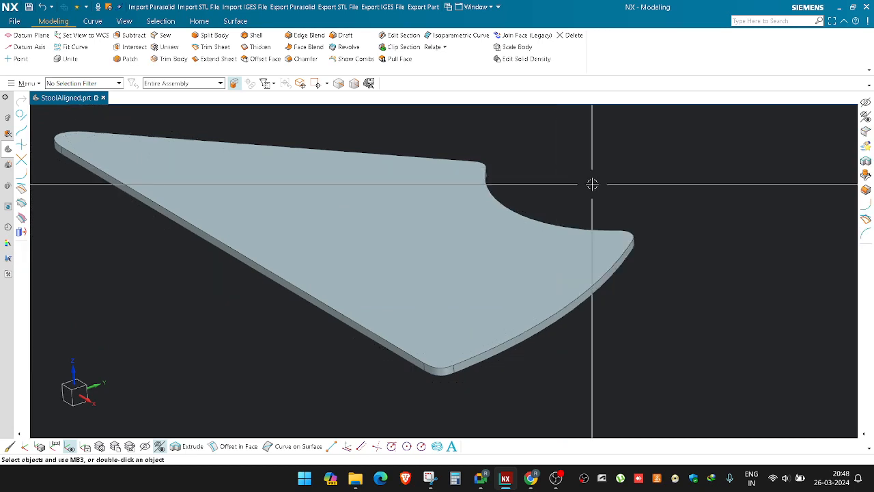
pyautogui.scroll(5, 469, 371)
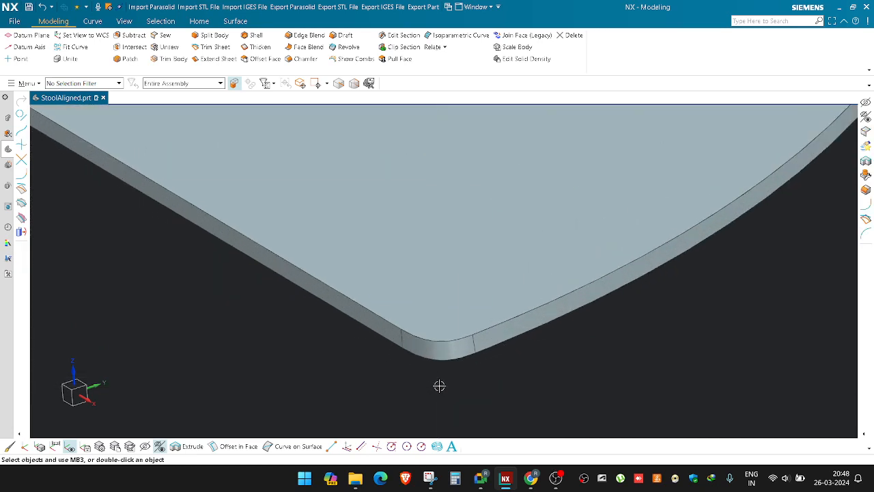
pyautogui.scroll(-2, 467, 369)
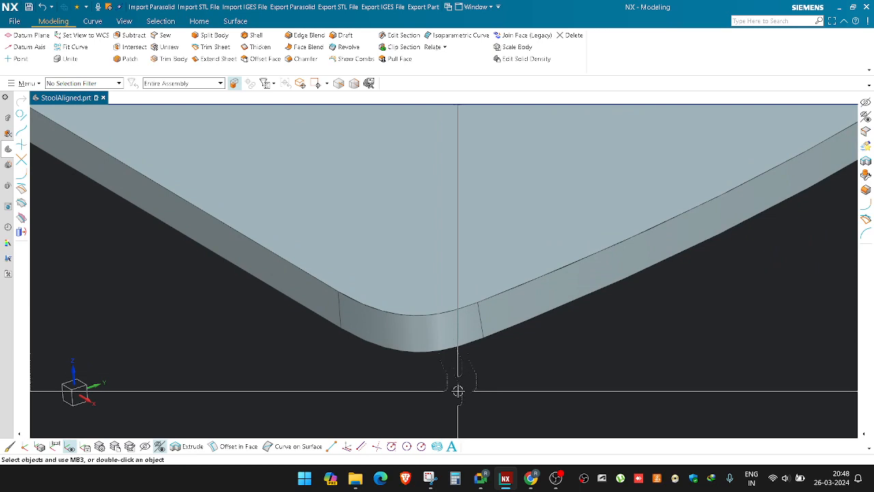
pyautogui.scroll(2, 457, 392)
pyautogui.scroll(-5, 457, 391)
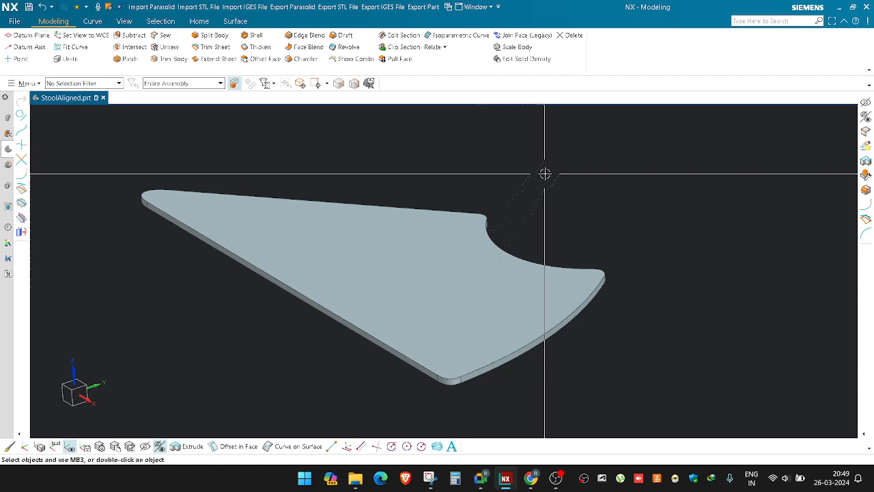
pyautogui.scroll(5, 458, 384)
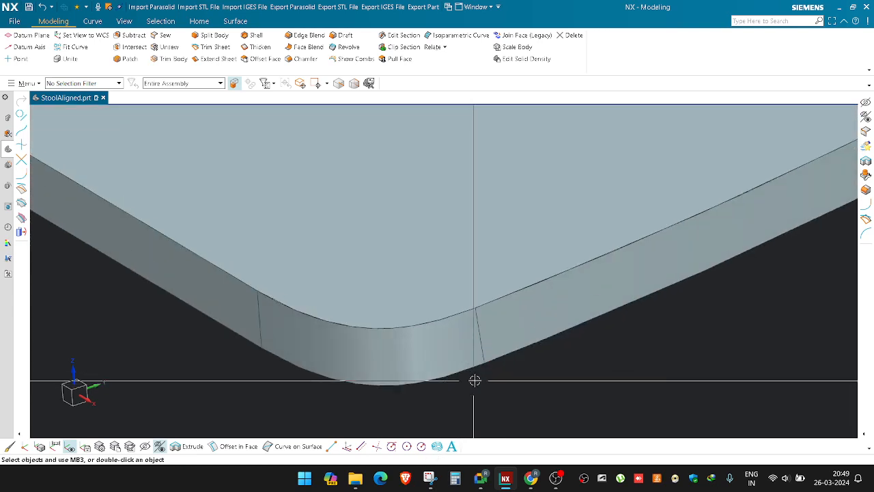
pyautogui.scroll(-3, 482, 374)
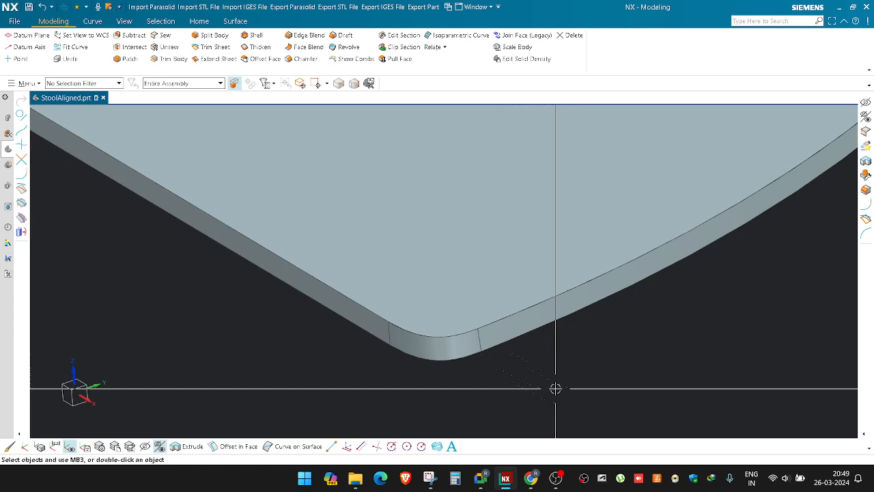
pyautogui.scroll(-4, 556, 389)
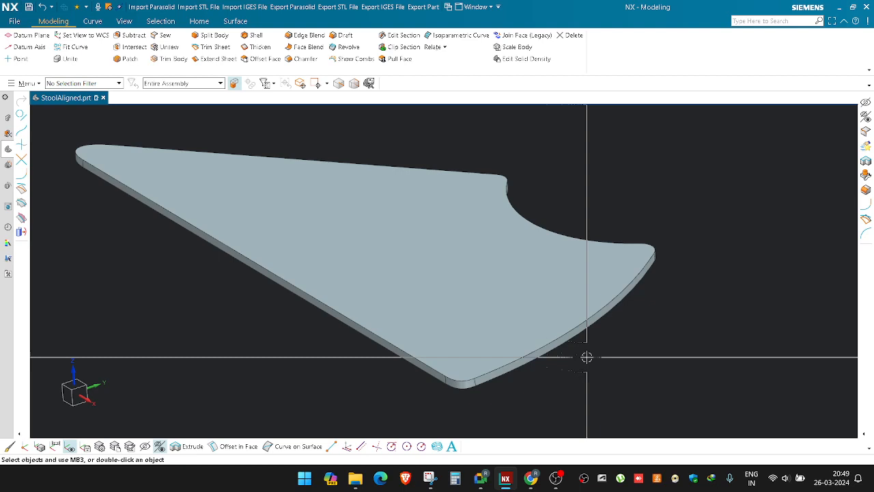
# Step: Hide the sector panel's upper sheet body and inspect the rounded outer corner of the extruded solid beneath it
pyautogui.hotkey('ctrl', 'b')
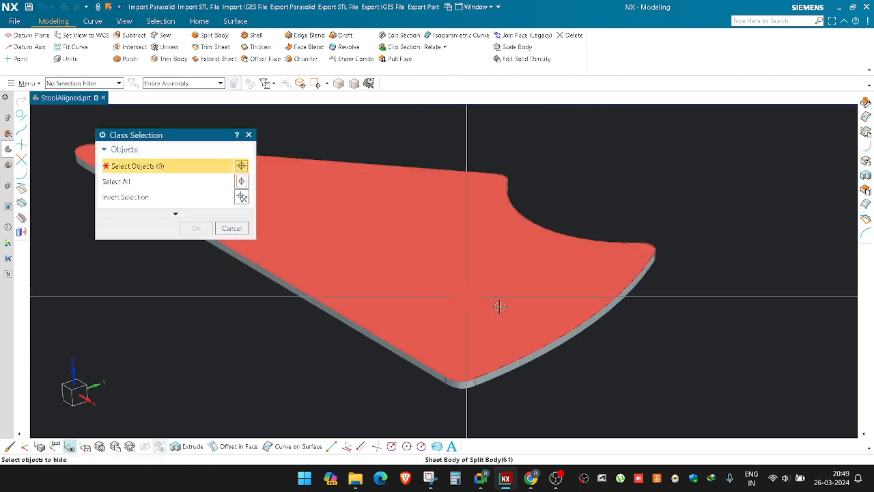
pyautogui.click(500, 306)
pyautogui.middleClick(547, 323)
pyautogui.scroll(1, 536, 356)
pyautogui.press('e')
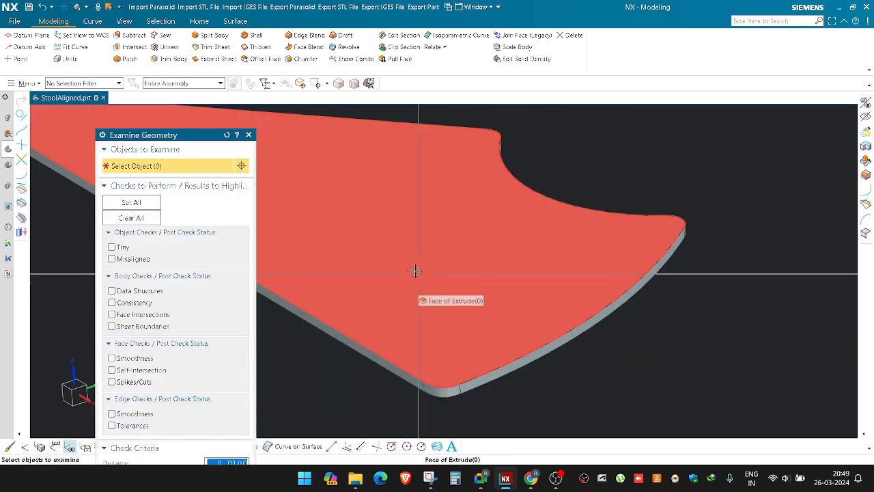
pyautogui.press('Escape')
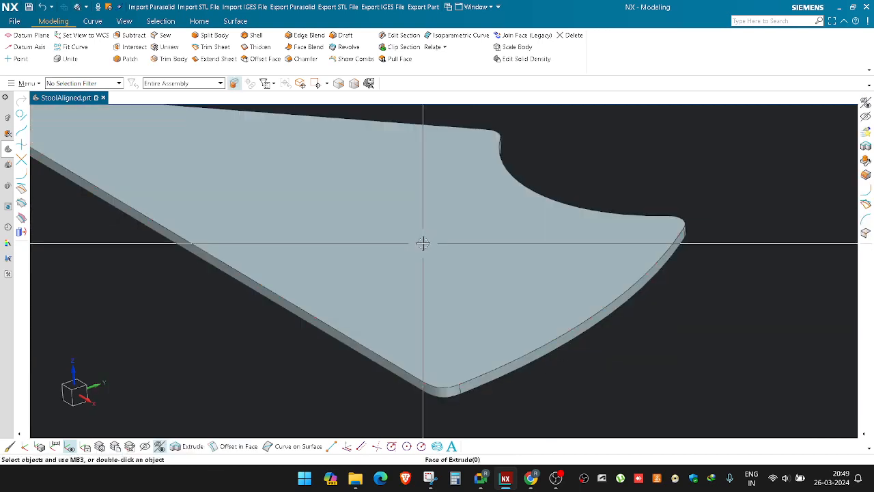
pyautogui.keyDown('shift'); pyautogui.moveTo(512, 279); pyautogui.dragTo(511, 206, button='middle'); pyautogui.keyUp('shift')
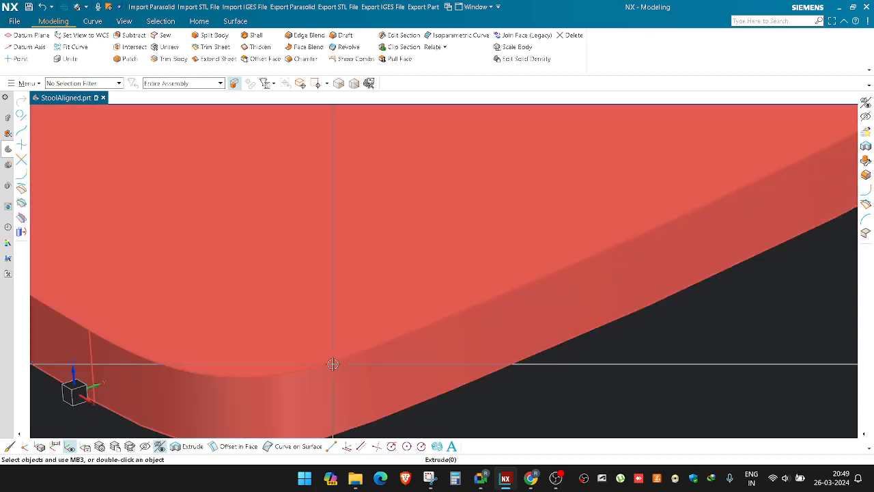
pyautogui.scroll(-9, 483, 330)
# Step: Show all hidden objects and isolate the stool's solid body by hiding everything else
pyautogui.hotkey('ctrl', 'shift', 'u')
pyautogui.scroll(-3, 488, 250)
pyautogui.scroll(-5, 488, 250)
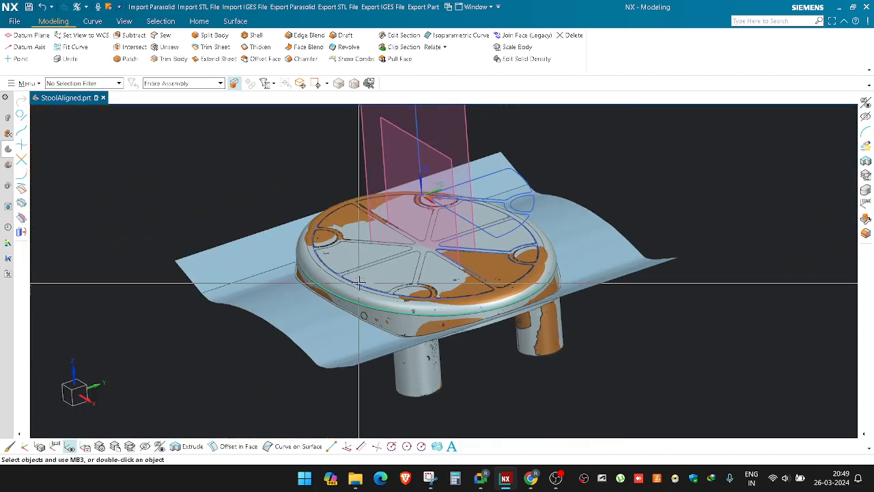
pyautogui.moveTo(470, 335); pyautogui.dragTo(423, 273, button='middle')
pyautogui.hotkey('ctrl', 'b')
pyautogui.press('Escape')
pyautogui.scroll(2, 372, 287)
pyautogui.hotkey('ctrl', 'b')
pyautogui.click(355, 272)
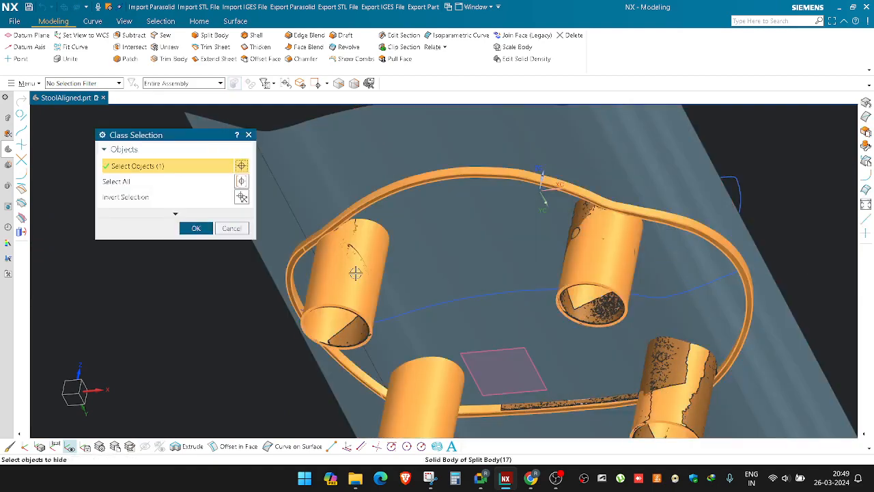
pyautogui.scroll(-4, 355, 267)
pyautogui.click(242, 197)
pyautogui.middleClick(243, 199)
pyautogui.scroll(3, 406, 281)
# Step: View the stool squarely from below and examine a hollow leg's wall against the curved rim up close
pyautogui.moveTo(406, 281); pyautogui.dragTo(402, 253, button='middle')
pyautogui.scroll(1, 378, 212)
pyautogui.press('F8')
pyautogui.scroll(7, 335, 321)
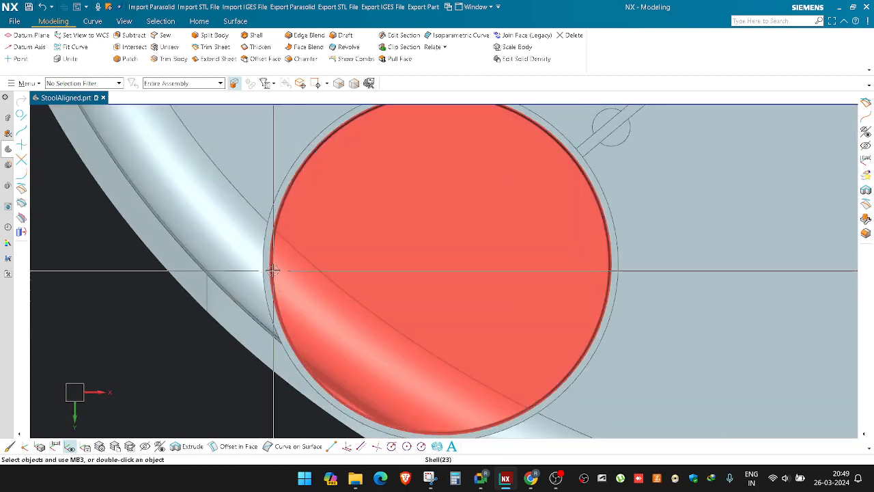
pyautogui.scroll(-7, 301, 272)
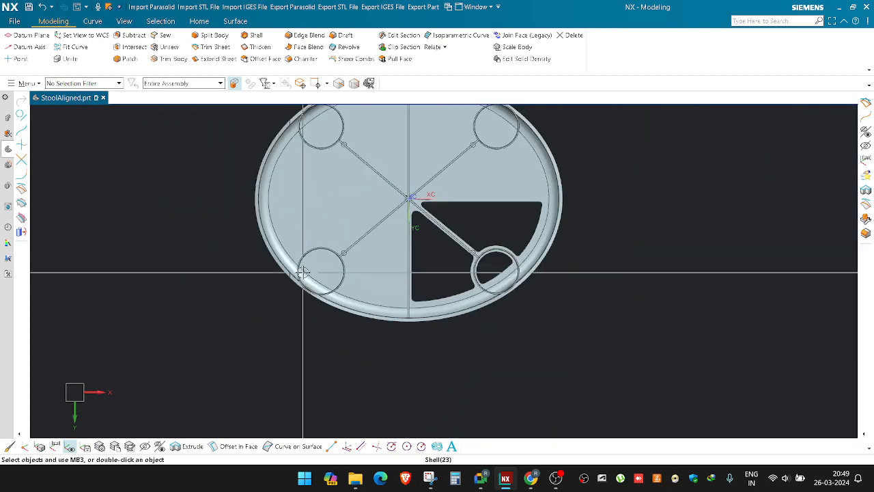
# Step: Inspect the stool's seat and legs in a one-plane section view, and cancel the section
pyautogui.moveTo(301, 271); pyautogui.dragTo(294, 328, button='middle')
pyautogui.scroll(-1, 380, 349)
pyautogui.moveTo(380, 349); pyautogui.dragTo(388, 353, button='middle')
pyautogui.hotkey('ctrl', 'h')
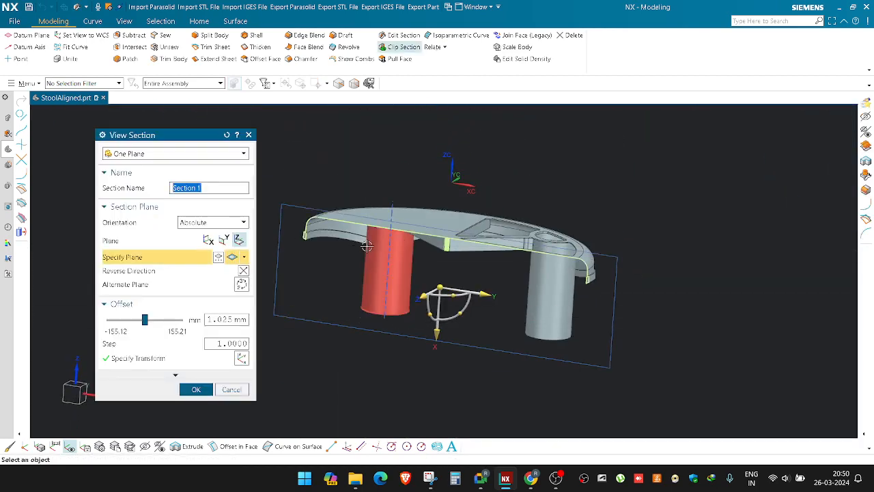
pyautogui.scroll(5, 499, 242)
pyautogui.scroll(-5, 498, 242)
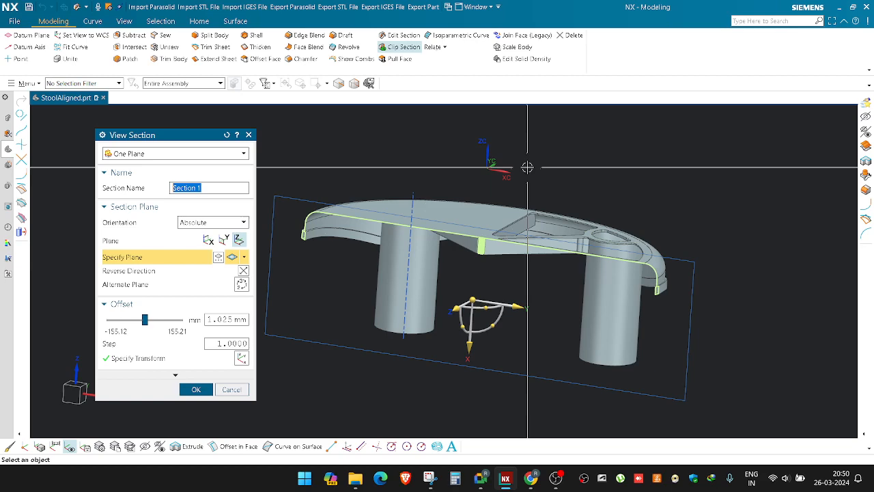
pyautogui.press('Escape')
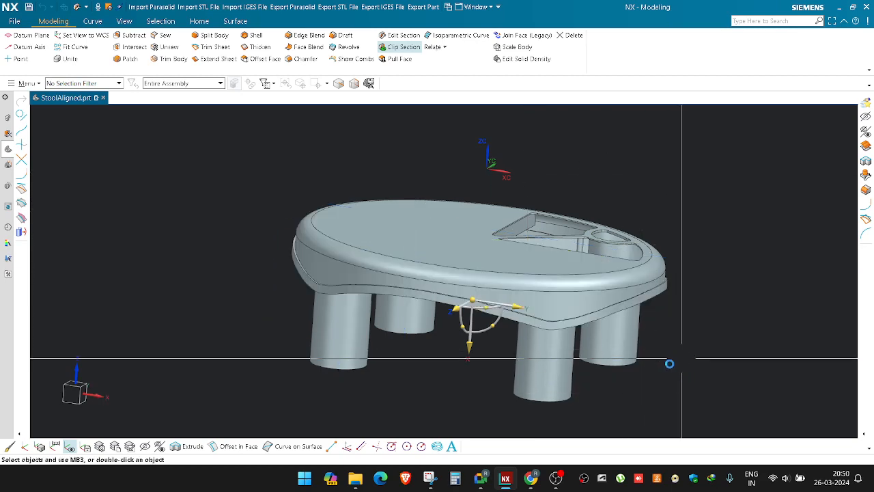
# Step: Examine the underside of the stool, focusing on the open end and thin wall of a hollow leg
pyautogui.moveTo(671, 361); pyautogui.dragTo(642, 324, button='middle')
pyautogui.moveTo(566, 304); pyautogui.dragTo(478, 342, button='middle')
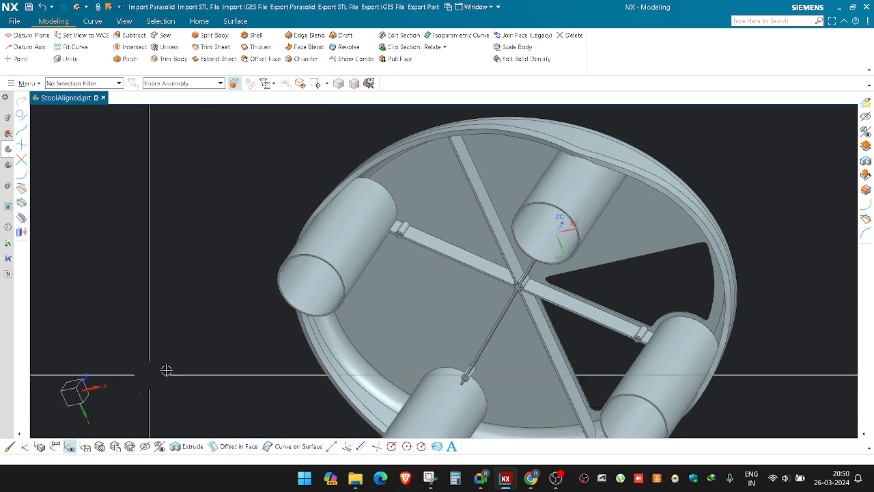
pyautogui.scroll(-2, 247, 259)
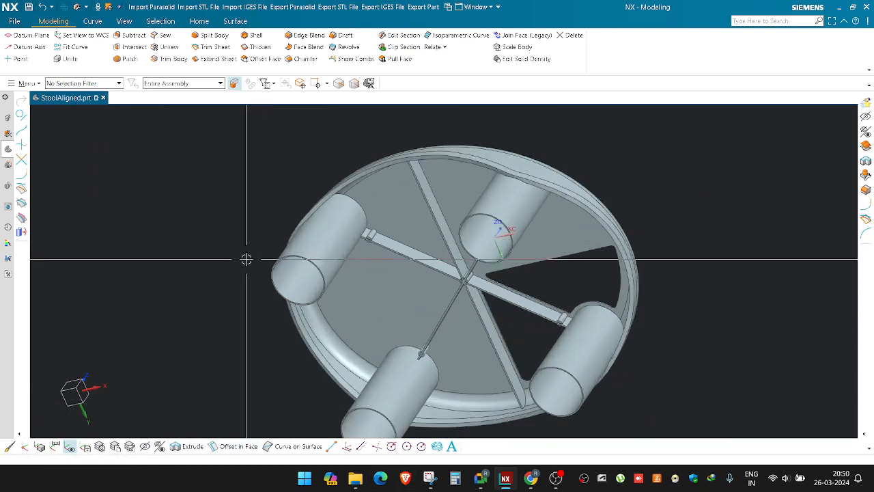
pyautogui.moveTo(247, 259)
pyautogui.mouseDown(button='middle')
pyautogui.moveTo(263, 277)
pyautogui.moveTo(256, 252)
pyautogui.mouseUp(button='middle')
pyautogui.scroll(3, 284, 251)
pyautogui.scroll(2, 283, 253)
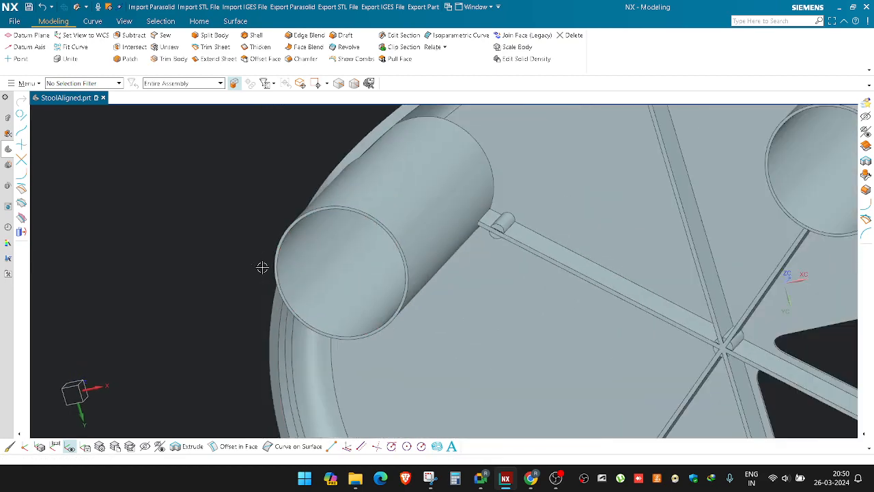
pyautogui.scroll(-2, 263, 267)
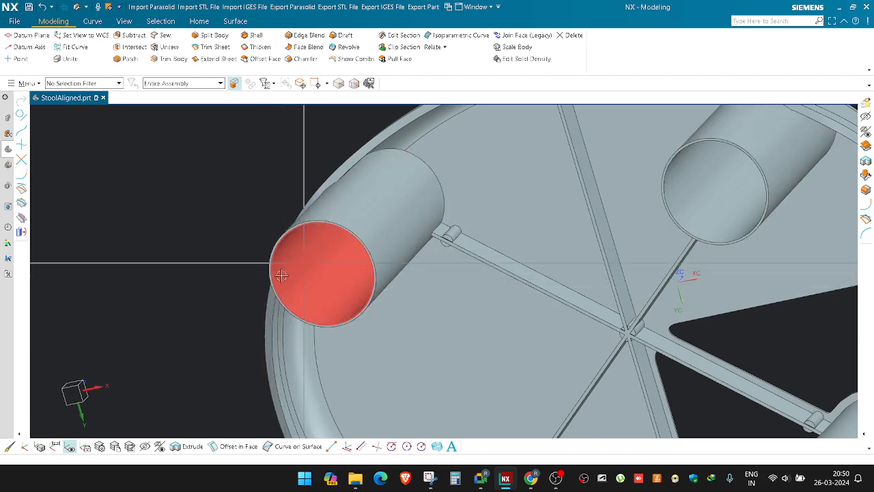
pyautogui.scroll(-3, 301, 255)
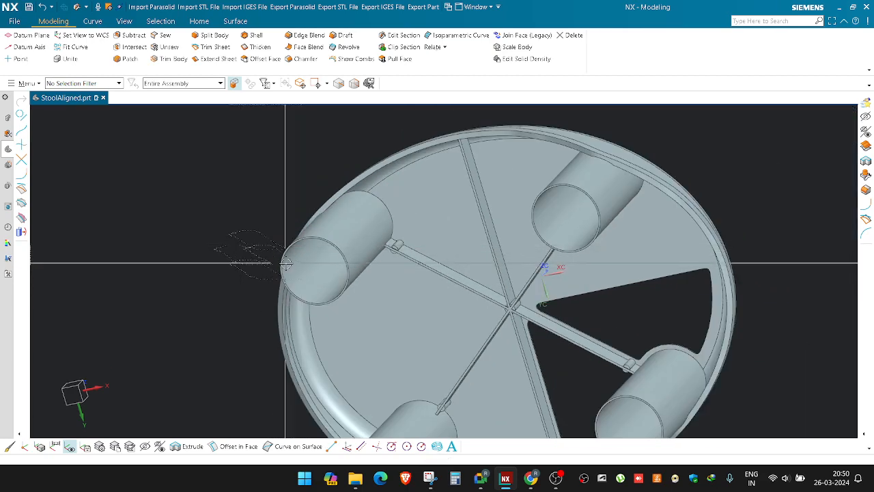
pyautogui.scroll(2, 301, 262)
pyautogui.scroll(-3, 306, 266)
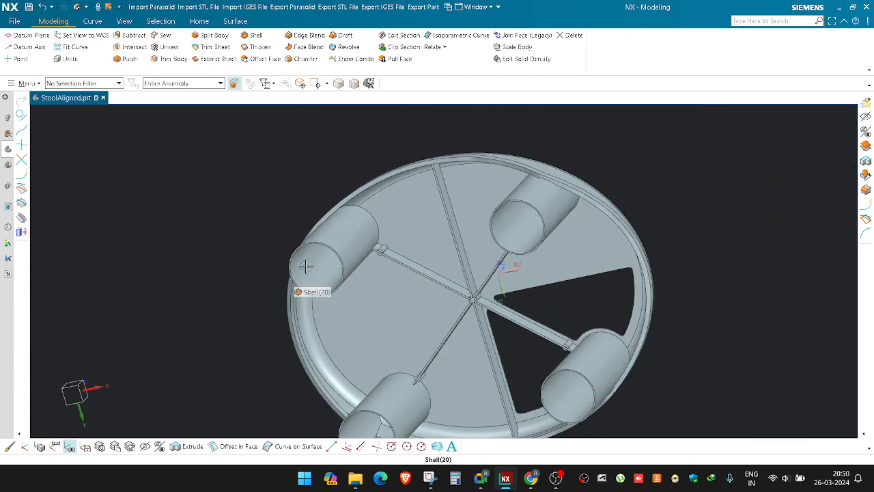
pyautogui.scroll(-2, 306, 266)
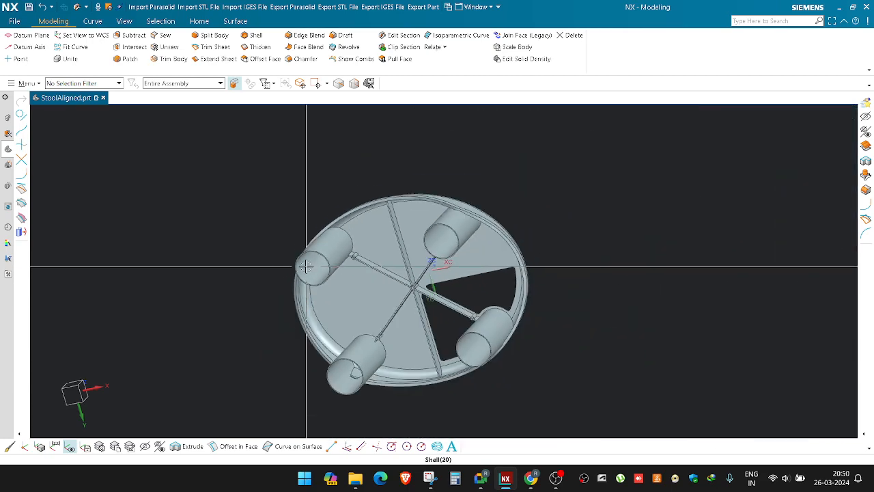
# Step: Examine the outer surfaces of the four legs and where they meet the rim from an oblique underside view
pyautogui.moveTo(306, 267); pyautogui.dragTo(364, 250, button='middle')
pyautogui.scroll(2, 364, 251)
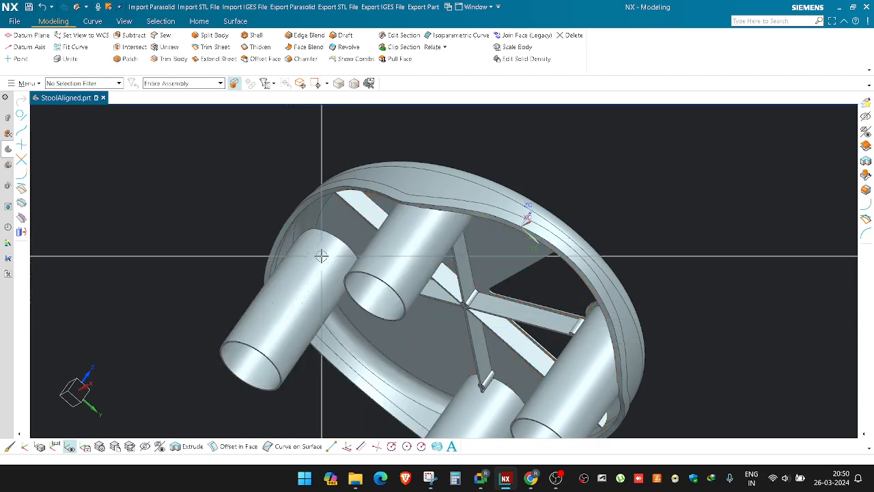
pyautogui.scroll(-3, 318, 269)
pyautogui.scroll(2, 317, 270)
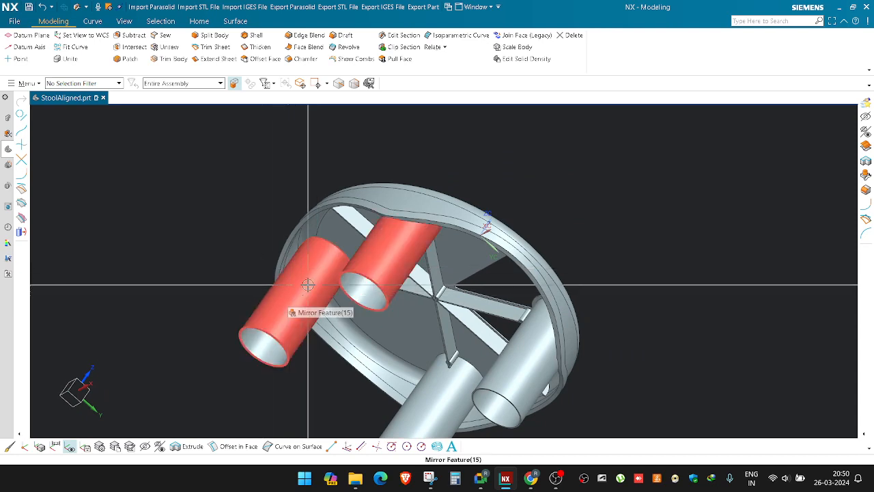
pyautogui.moveTo(290, 292); pyautogui.dragTo(269, 339, button='middle')
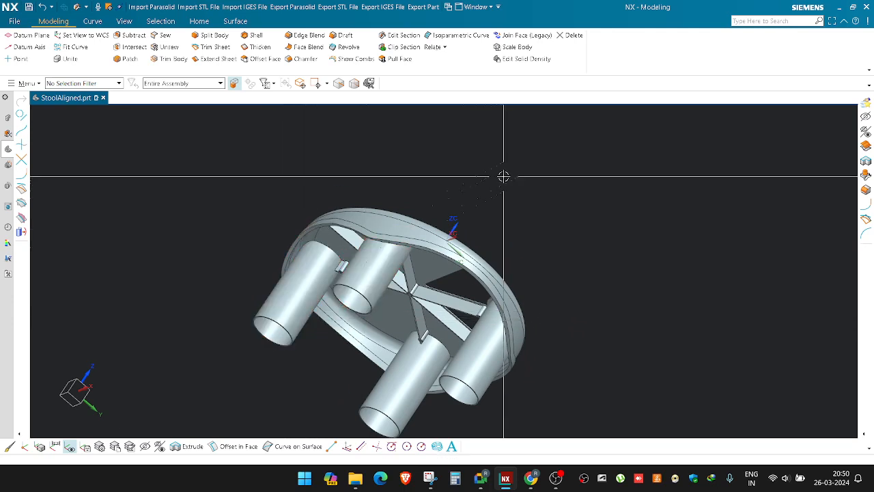
pyautogui.scroll(-2, 341, 265)
pyautogui.scroll(2, 293, 299)
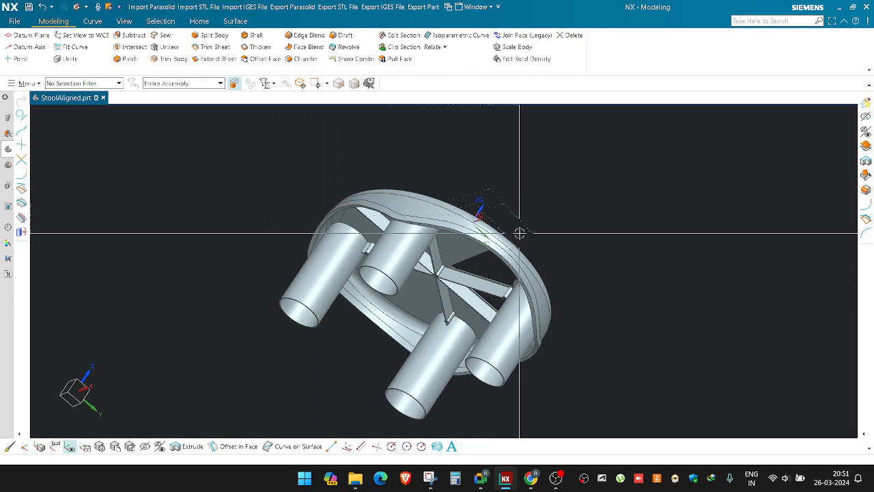
# Step: Examine the small cylindrical boss on the rib where it joins the leg on the stool's underside
pyautogui.moveTo(519, 234); pyautogui.dragTo(566, 189, button='middle')
pyautogui.scroll(5, 331, 267)
pyautogui.scroll(5, 249, 304)
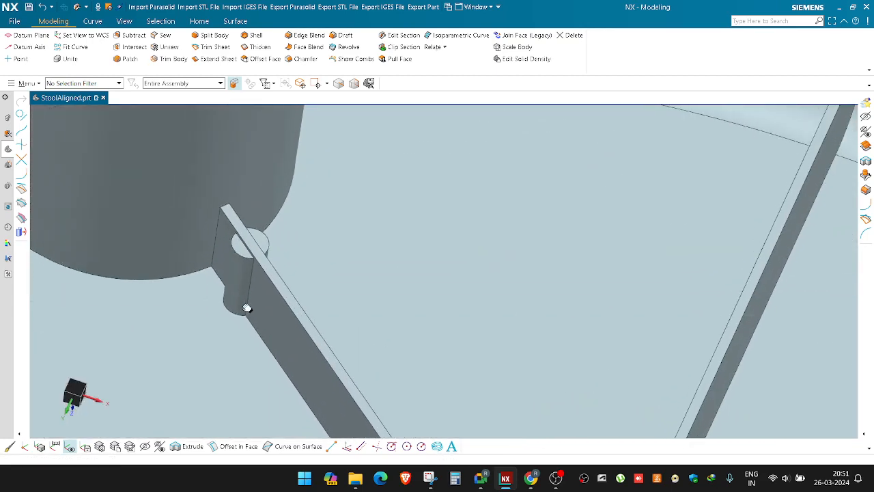
pyautogui.scroll(-2, 258, 269)
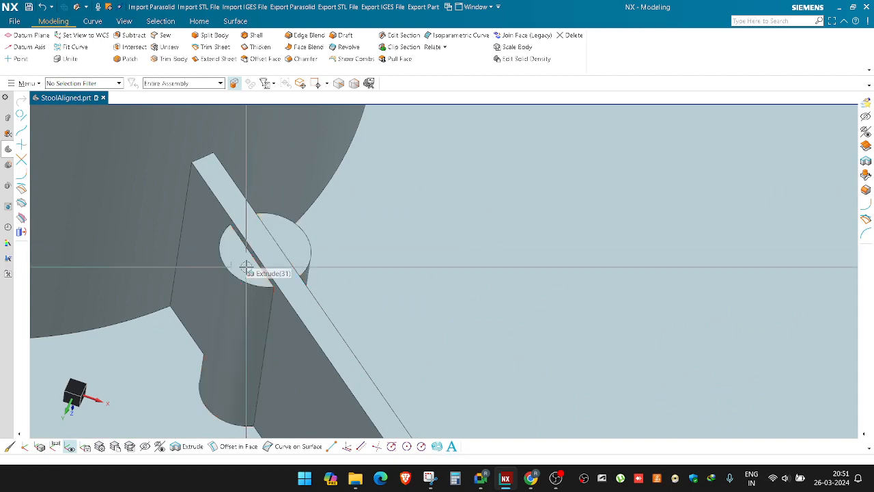
pyautogui.scroll(-8, 334, 216)
# Step: Bring the scanned mesh back into view over the stool and compare the two at the rib boss beside the leg
pyautogui.scroll(-4, 334, 217)
pyautogui.hotkey('ctrl', 'b')
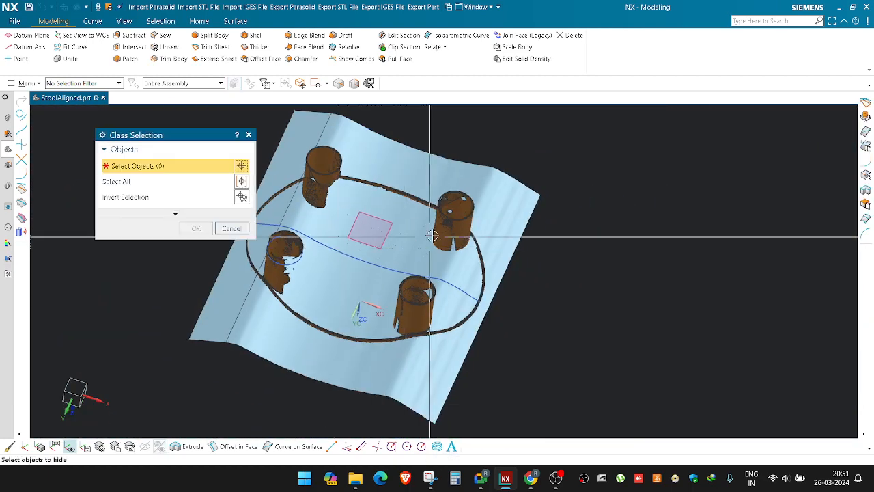
pyautogui.click(454, 217)
pyautogui.middleClick(454, 217)
pyautogui.hotkey('ctrl', 'shift', 'b')
pyautogui.scroll(8, 301, 249)
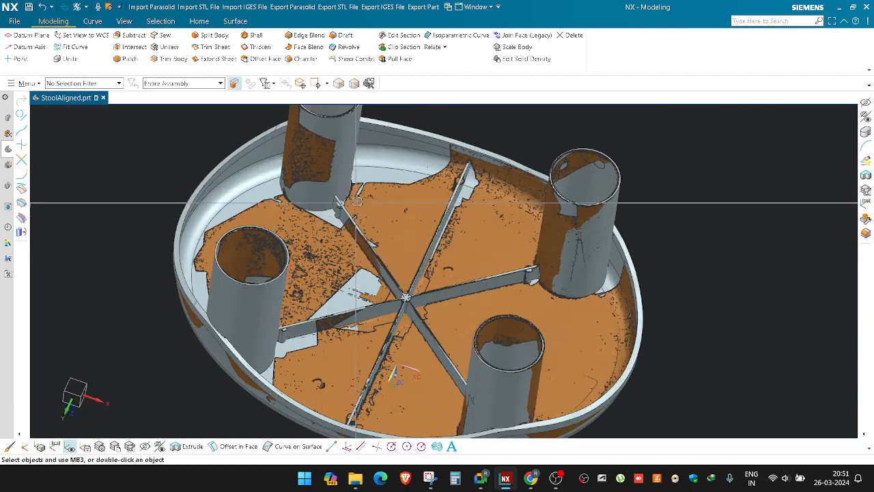
pyautogui.scroll(-6, 327, 219)
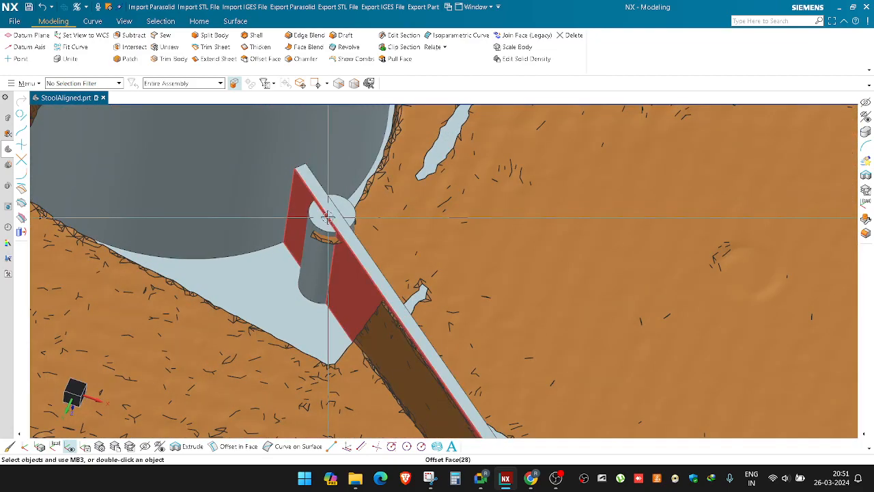
pyautogui.scroll(-4, 326, 225)
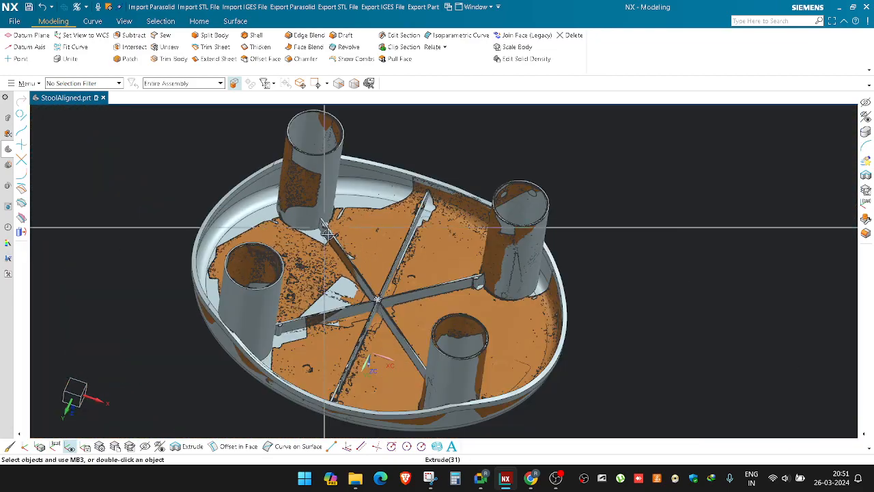
# Step: Examine the stool's underside and seat top without the scanned mesh, and briefly swap to the hidden objects and back
pyautogui.moveTo(326, 225); pyautogui.dragTo(401, 289, button='middle')
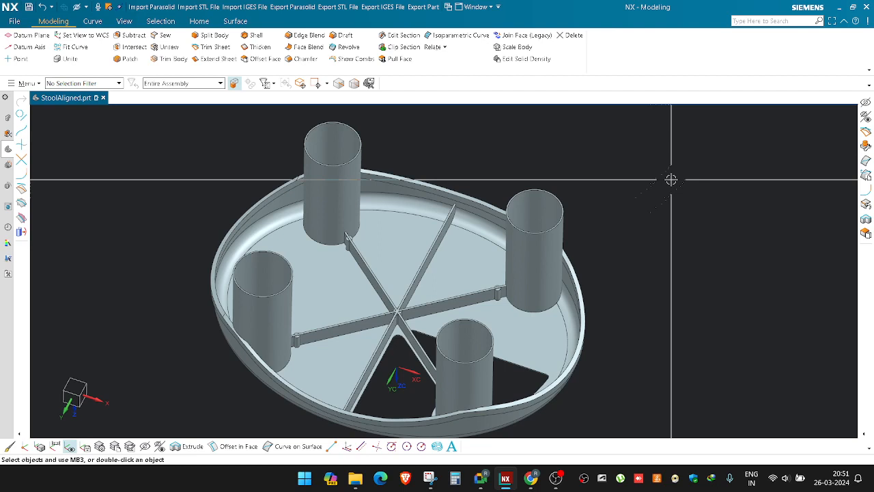
pyautogui.moveTo(671, 179); pyautogui.dragTo(488, 273, button='middle')
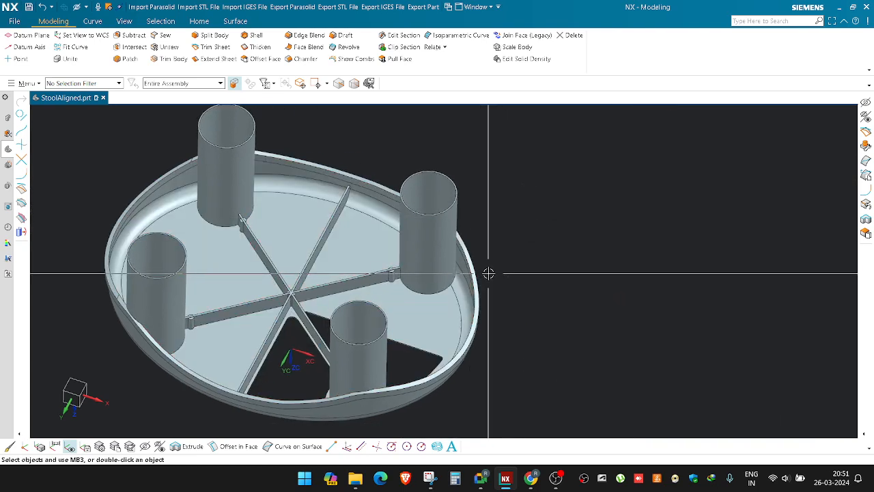
pyautogui.moveTo(519, 305); pyautogui.dragTo(459, 316, button='middle')
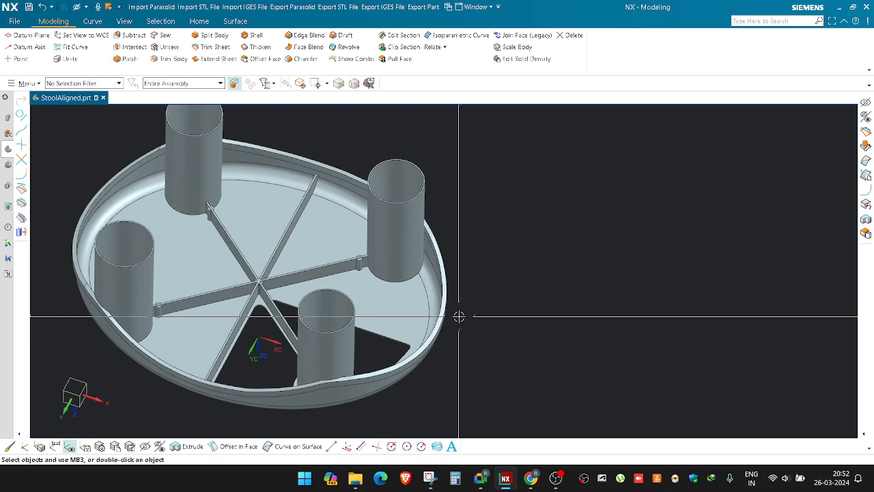
pyautogui.moveTo(462, 221); pyautogui.dragTo(435, 326, button='middle')
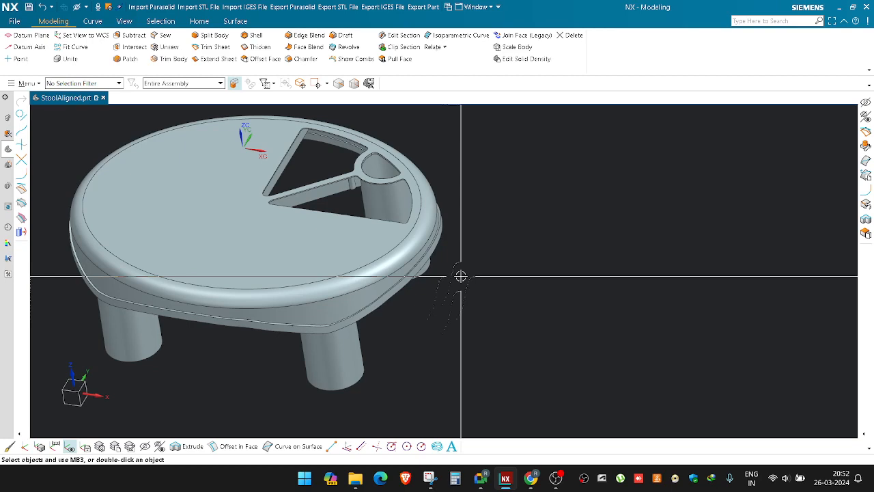
pyautogui.hotkey('ctrl', 'shift', 'b')
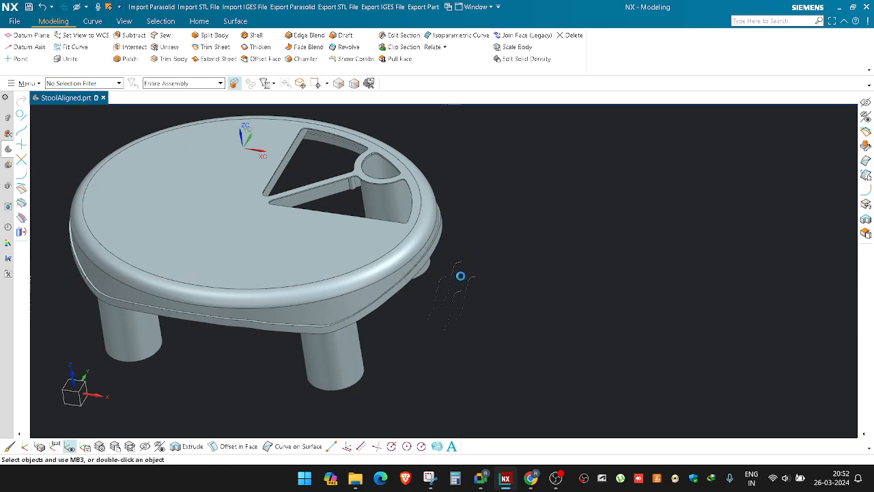
pyautogui.scroll(-3, 516, 231)
pyautogui.scroll(3, 500, 241)
pyautogui.hotkey('ctrl', 'shift', 'b')
# Step: Replace the split end faces of the boss beside the leg with the rib's narrow edge face, using 0 mm offset
pyautogui.moveTo(360, 320); pyautogui.dragTo(306, 221, button='middle')
pyautogui.scroll(5, 275, 238)
pyautogui.scroll(5, 325, 205)
pyautogui.scroll(3, 359, 249)
pyautogui.keyDown('ctrl'); pyautogui.keyDown('shift'); pyautogui.moveTo(359, 234); pyautogui.dragTo(358, 217, button='right'); pyautogui.keyUp('shift'); pyautogui.keyUp('ctrl')
pyautogui.click(296, 252)
pyautogui.middleClick(300, 252)
pyautogui.click(353, 230)
pyautogui.middleClick(353, 230)
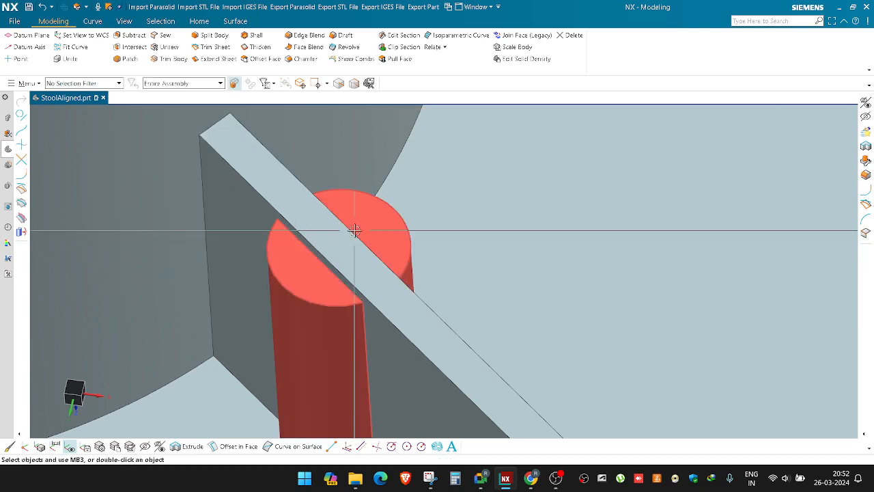
pyautogui.keyDown('ctrl'); pyautogui.keyDown('shift'); pyautogui.moveTo(306, 243); pyautogui.dragTo(304, 230, button='right'); pyautogui.keyUp('shift'); pyautogui.keyUp('ctrl')
pyautogui.click(302, 248)
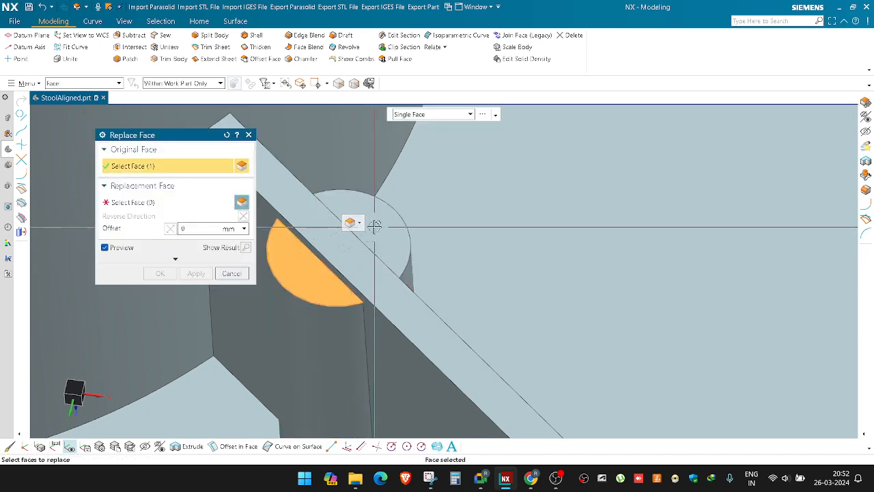
pyautogui.middleClick(352, 230)
pyautogui.click(352, 236)
pyautogui.middleClick(351, 230)
# Step: Examine how the boss end meets the rib edge beside the leg, from above and from an oblique side view
pyautogui.scroll(-4, 345, 229)
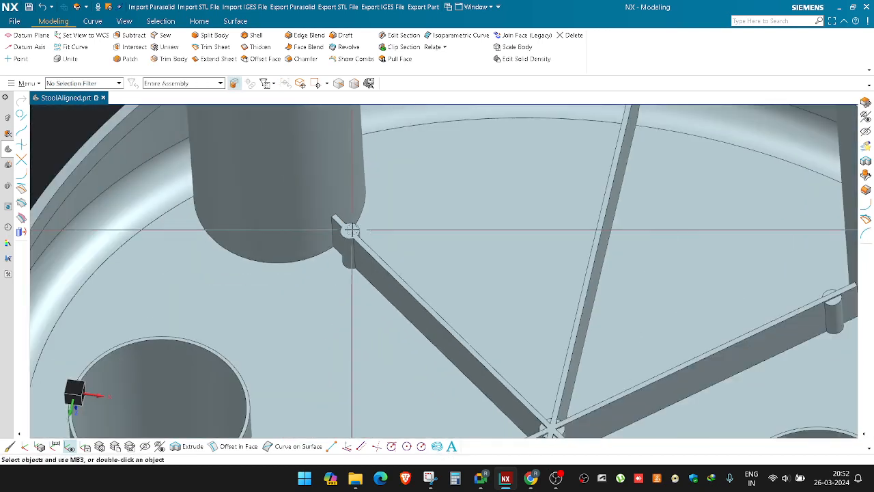
pyautogui.scroll(4, 341, 227)
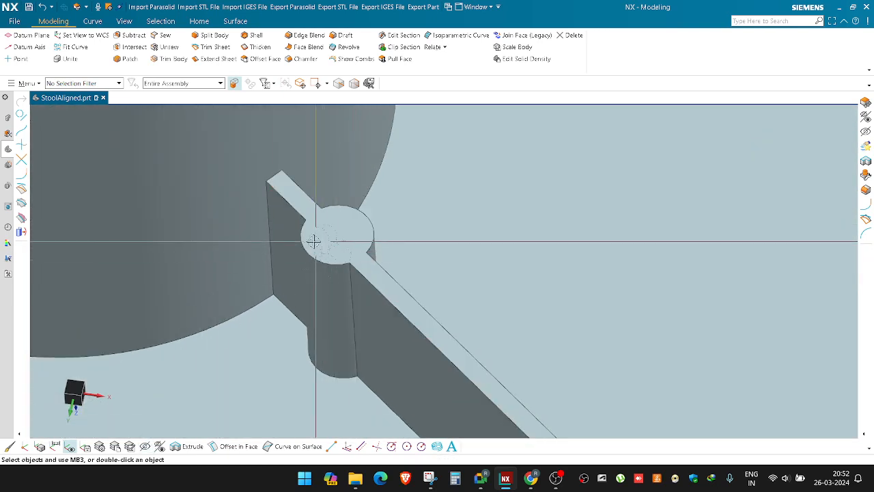
pyautogui.scroll(-2, 336, 224)
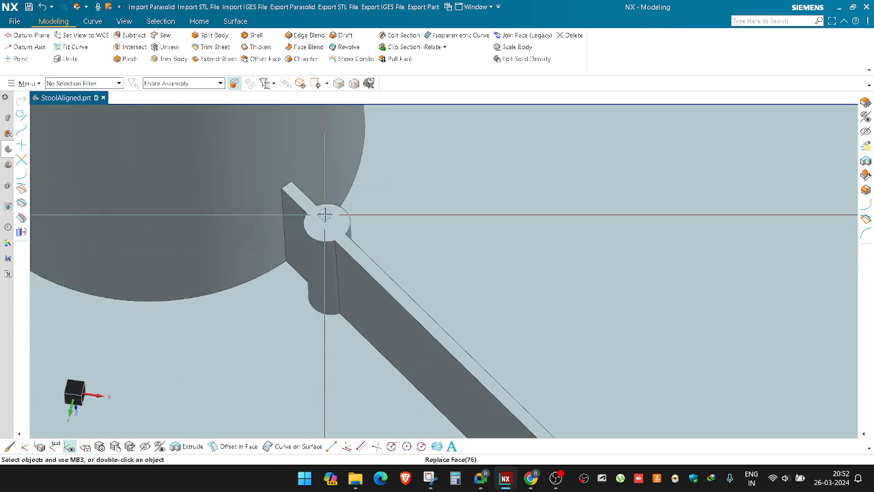
pyautogui.moveTo(326, 218); pyautogui.dragTo(321, 185, button='middle')
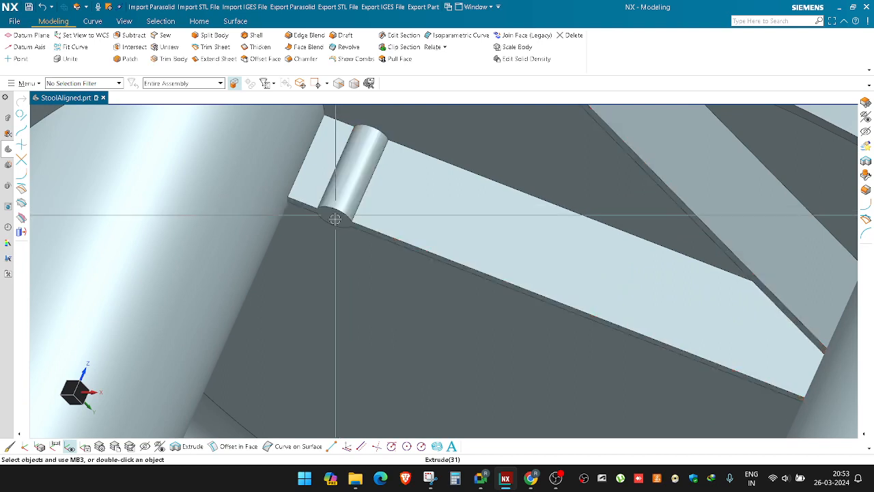
pyautogui.scroll(2, 332, 205)
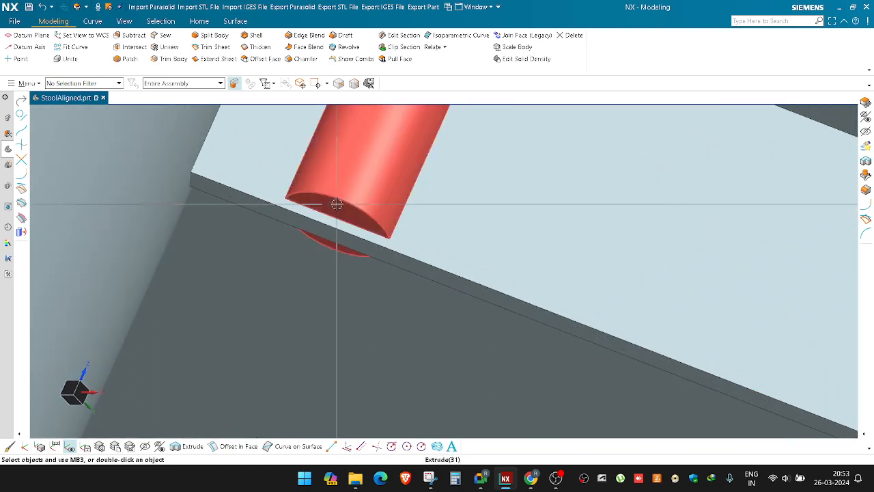
pyautogui.scroll(-2, 352, 206)
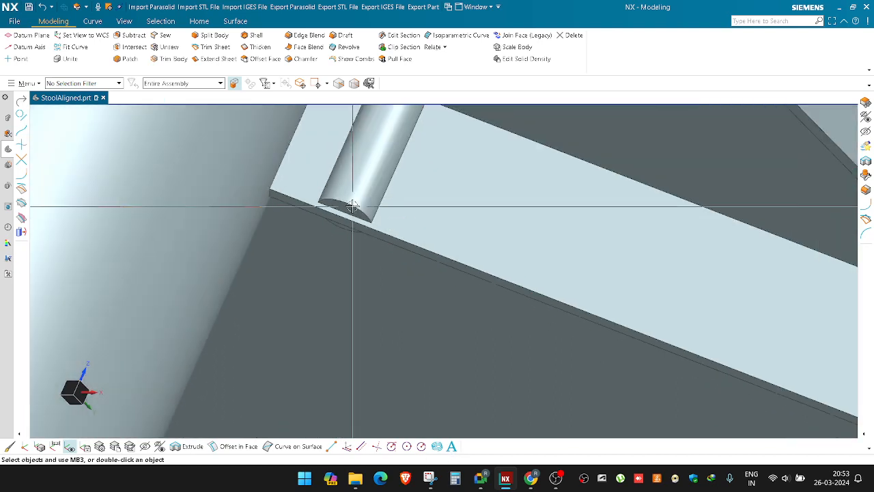
pyautogui.scroll(-3, 353, 206)
pyautogui.moveTo(352, 207); pyautogui.dragTo(371, 189, button='middle')
pyautogui.scroll(3, 351, 221)
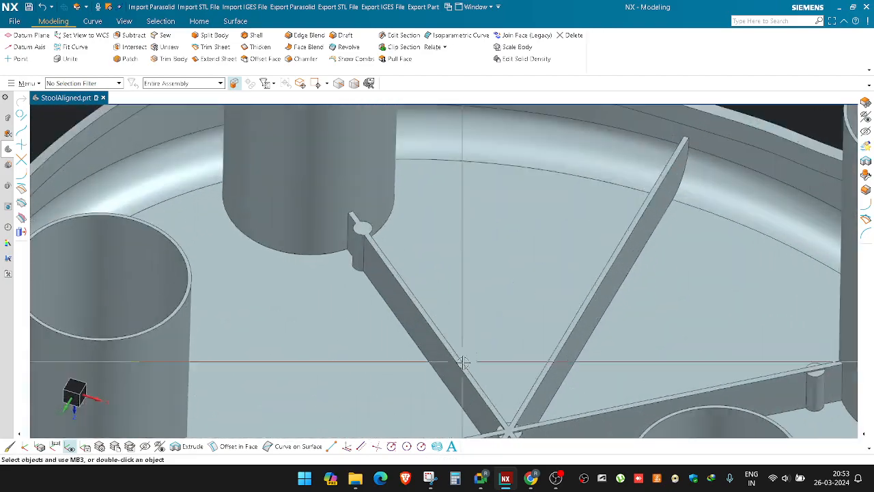
# Step: Replace one segment of the central boss's end face with the crossing ribs' edge face, using 0 mm offset
pyautogui.scroll(3, 483, 376)
pyautogui.keyDown('shift'); pyautogui.moveTo(482, 375); pyautogui.dragTo(437, 208, button='middle'); pyautogui.keyUp('shift')
pyautogui.scroll(-1, 420, 211)
pyautogui.keyDown('shift'); pyautogui.moveTo(527, 282); pyautogui.dragTo(432, 217, button='middle'); pyautogui.keyUp('shift')
pyautogui.scroll(7, 416, 213)
pyautogui.click(438, 236)
pyautogui.middleClick(434, 238)
pyautogui.scroll(-3, 433, 238)
pyautogui.click(397, 213)
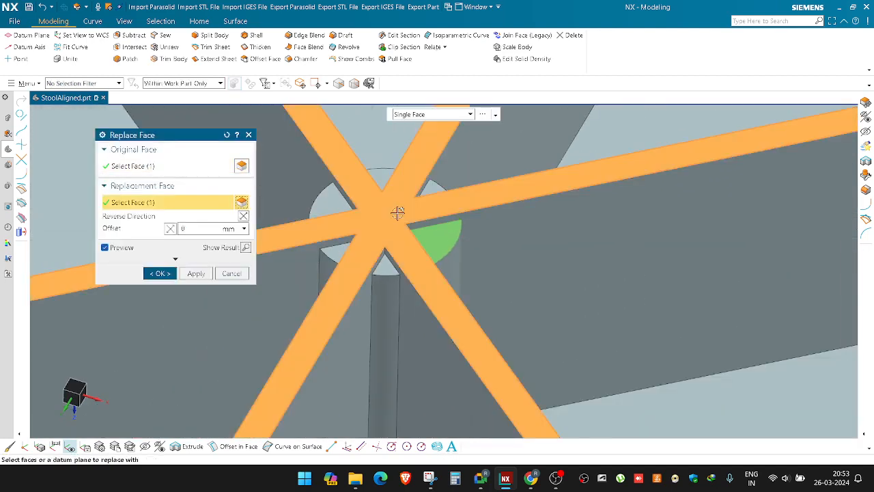
pyautogui.middleClick(397, 213)
pyautogui.scroll(-1, 397, 213)
# Step: Examine the stool from the front and its legs, ribs and rim from straight and oblique underside views
pyautogui.moveTo(398, 213); pyautogui.dragTo(407, 289, button='middle')
pyautogui.scroll(4, 366, 217)
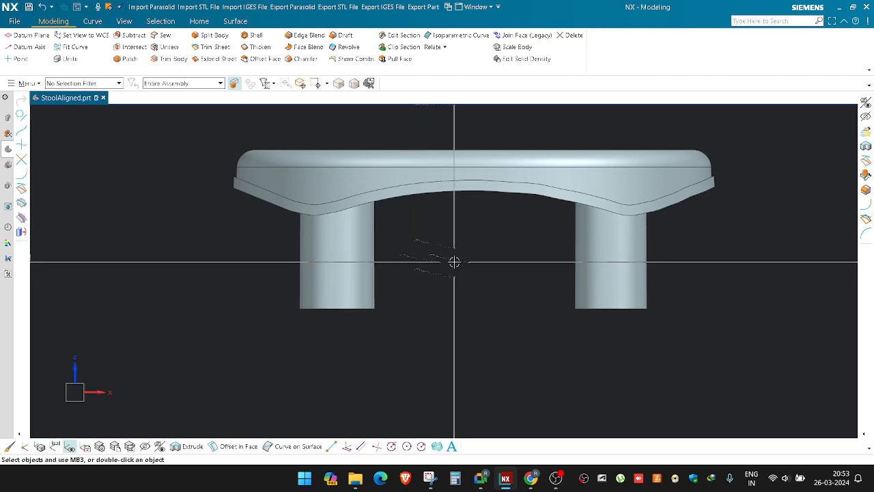
pyautogui.moveTo(453, 262)
pyautogui.mouseDown(button='middle')
pyautogui.moveTo(441, 232)
pyautogui.moveTo(438, 244)
pyautogui.moveTo(455, 250)
pyautogui.moveTo(422, 293)
pyautogui.moveTo(445, 283)
pyautogui.moveTo(439, 312)
pyautogui.moveTo(464, 269)
pyautogui.mouseUp(button='middle')
pyautogui.press('F8')
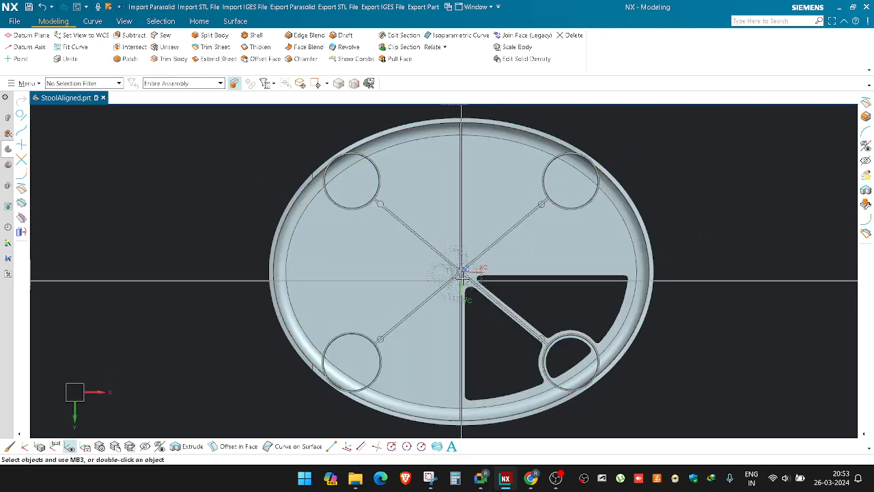
pyautogui.moveTo(460, 265); pyautogui.dragTo(459, 233, button='middle')
pyautogui.scroll(-2, 380, 177)
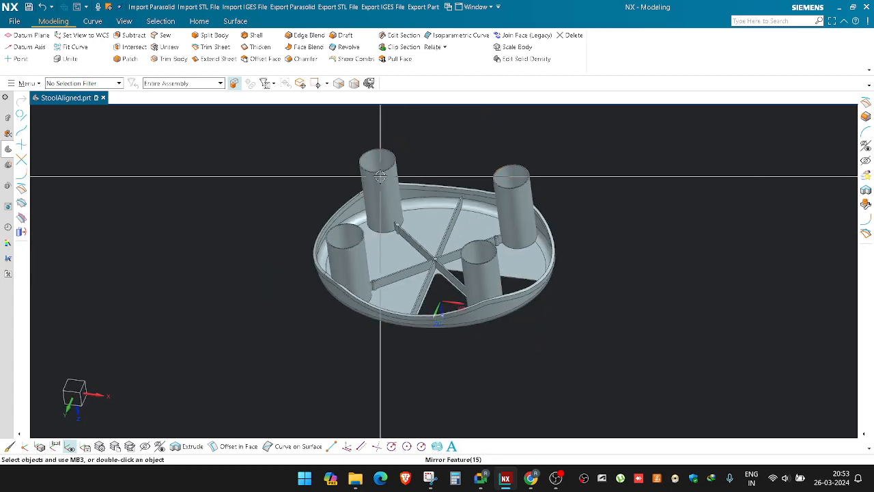
pyautogui.scroll(2, 380, 177)
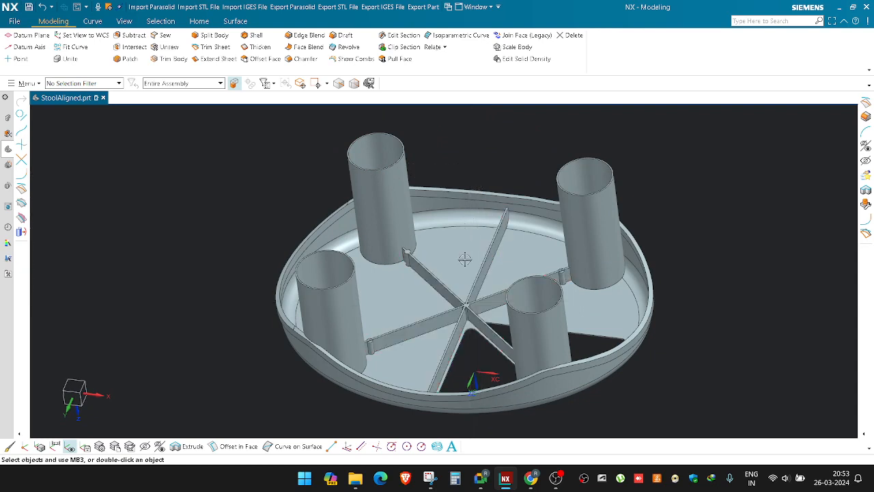
pyautogui.moveTo(451, 210); pyautogui.dragTo(365, 193, button='middle')
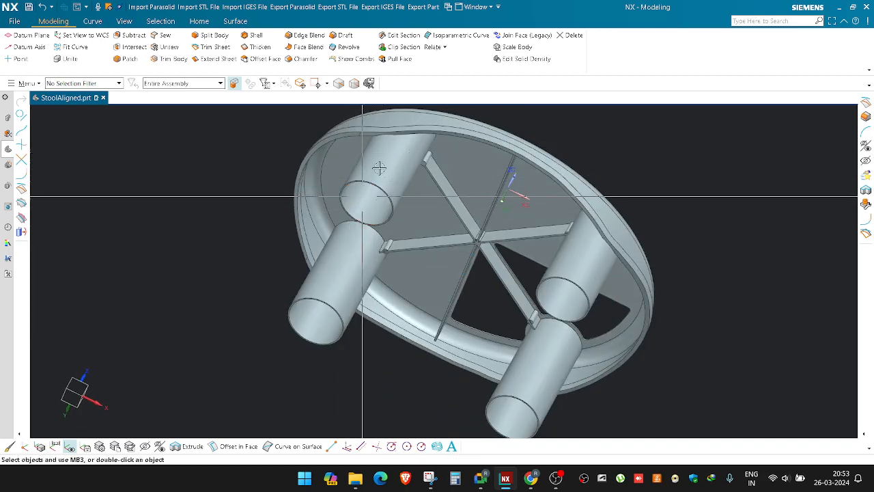
pyautogui.scroll(-2, 396, 149)
pyautogui.scroll(2, 388, 166)
pyautogui.keyDown('shift'); pyautogui.moveTo(403, 153); pyautogui.dragTo(396, 181, button='middle'); pyautogui.keyUp('shift')
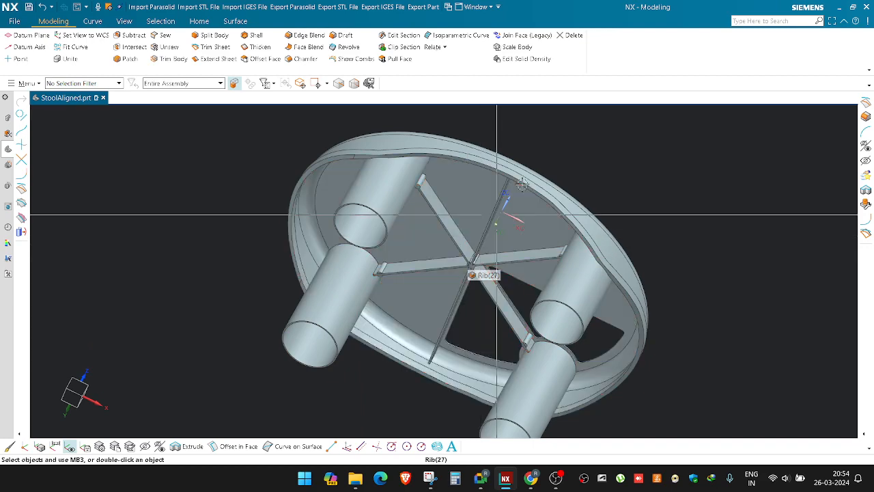
pyautogui.moveTo(601, 160); pyautogui.dragTo(687, 220, button='middle')
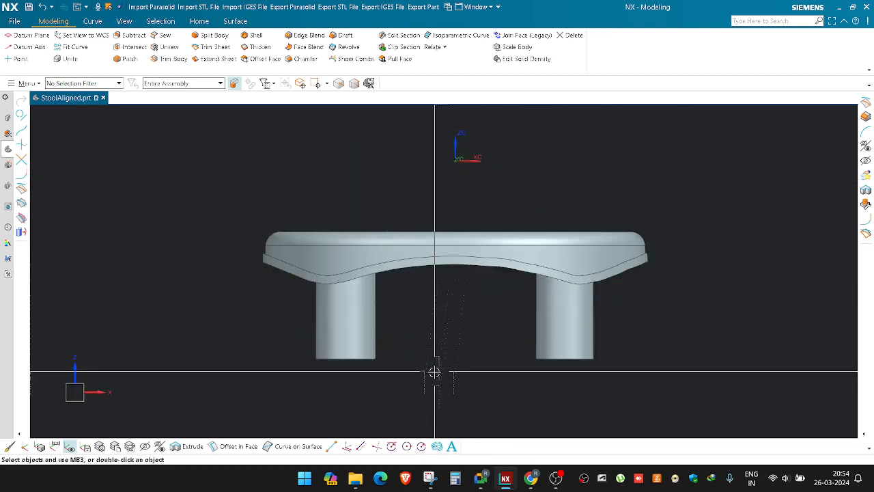
# Step: In Snipping Tool, capture the stool's front view and sketch a green tapered outline with a downward arrow between the legs
pyautogui.hotkey('alt', 'Tab')
pyautogui.click(61, 39)
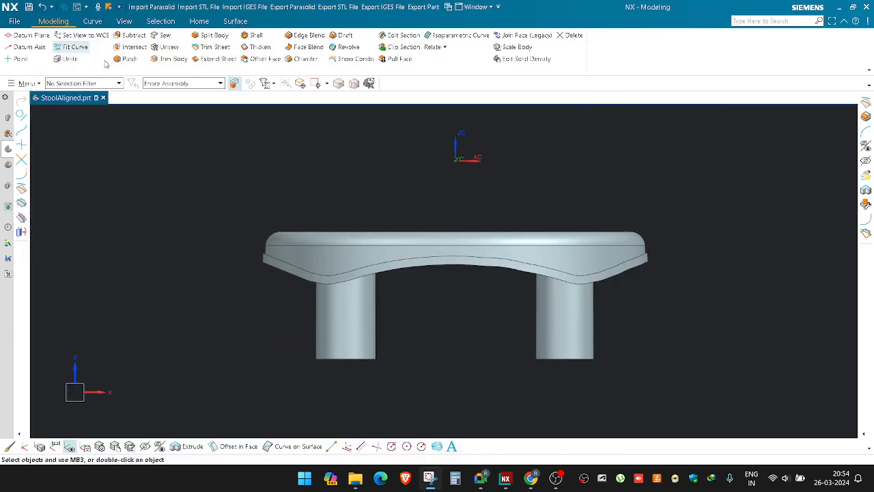
pyautogui.moveTo(214, 155); pyautogui.dragTo(701, 421)
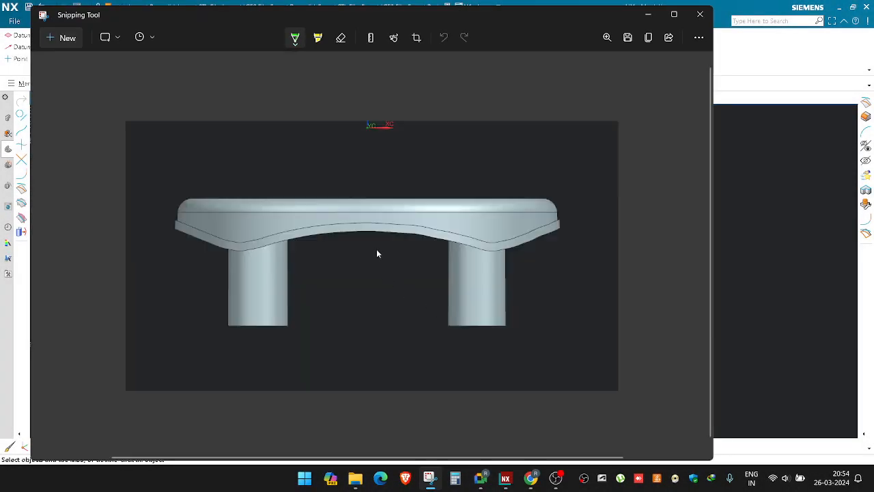
pyautogui.moveTo(359, 307)
pyautogui.mouseDown()
pyautogui.moveTo(363, 324)
pyautogui.moveTo(394, 312)
pyautogui.moveTo(401, 250)
pyautogui.mouseUp()
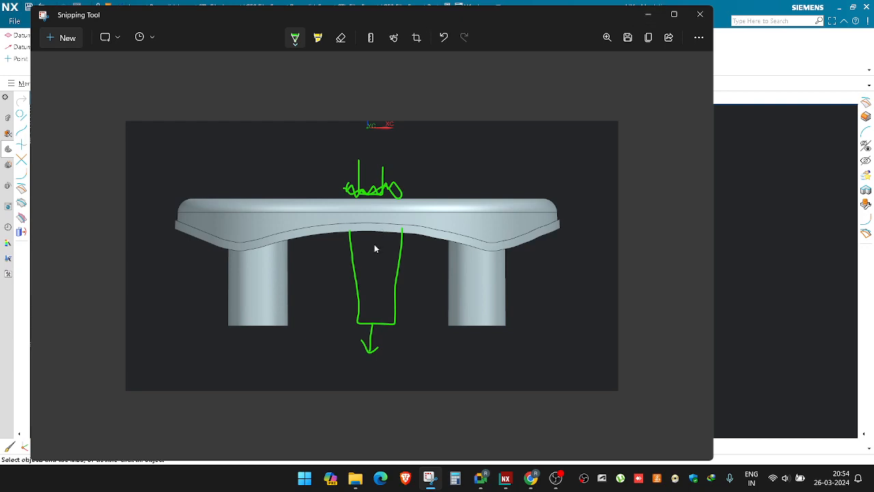
pyautogui.click(648, 15)
# Step: Examine the seat top, its wedge-shaped openings and the legs from the front and from oblique top views
pyautogui.scroll(-3, 553, 179)
pyautogui.scroll(4, 510, 253)
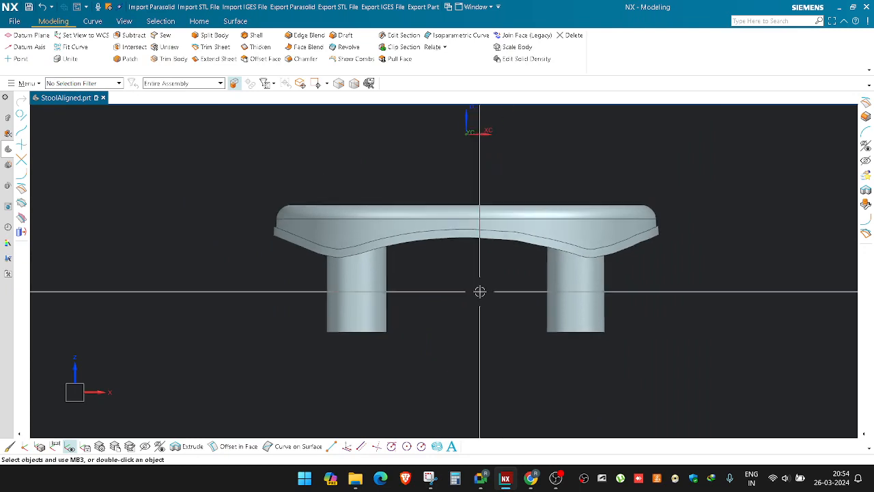
pyautogui.moveTo(480, 292); pyautogui.dragTo(453, 315, button='middle')
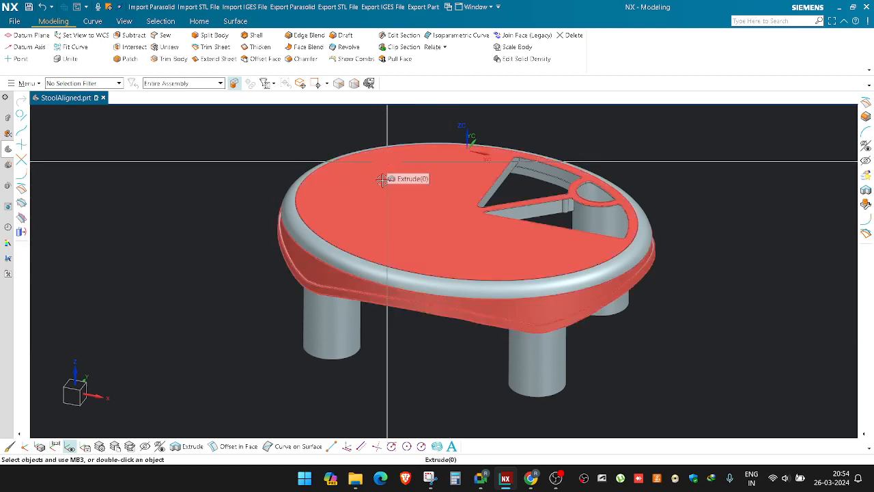
pyautogui.moveTo(353, 293); pyautogui.dragTo(348, 293, button='middle')
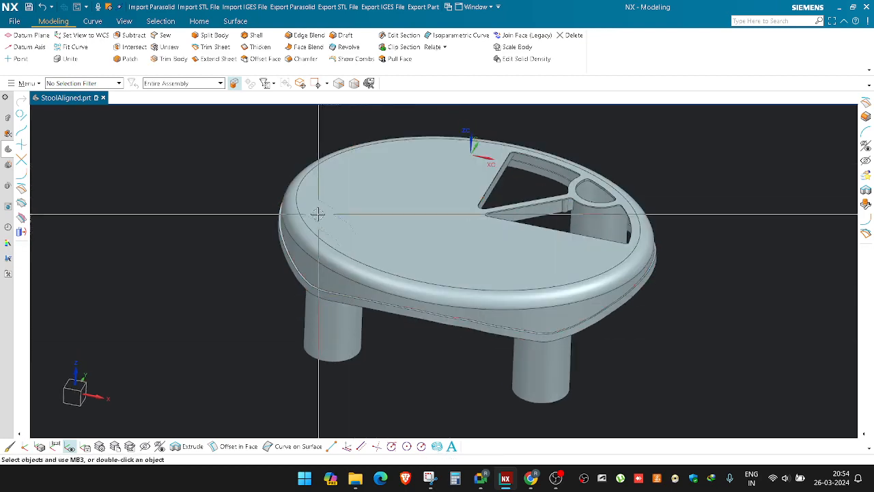
pyautogui.keyDown('shift'); pyautogui.moveTo(594, 295); pyautogui.dragTo(567, 332, button='middle'); pyautogui.keyUp('shift')
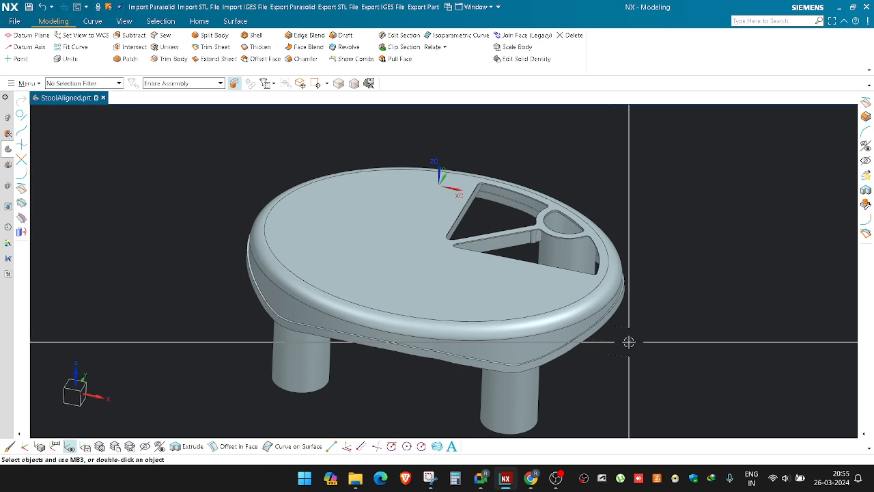
pyautogui.scroll(-3, 440, 243)
pyautogui.press('F8')
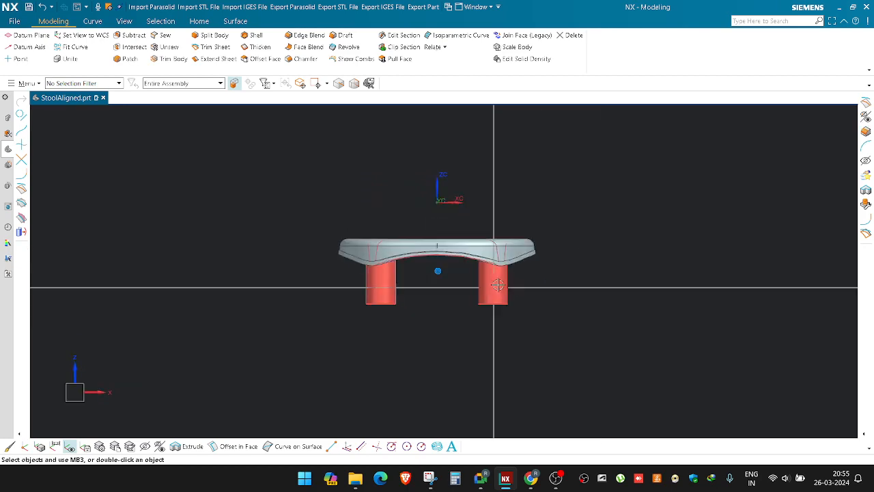
pyautogui.scroll(5, 578, 216)
pyautogui.scroll(-2, 540, 235)
pyautogui.moveTo(540, 228); pyautogui.dragTo(543, 308, button='middle')
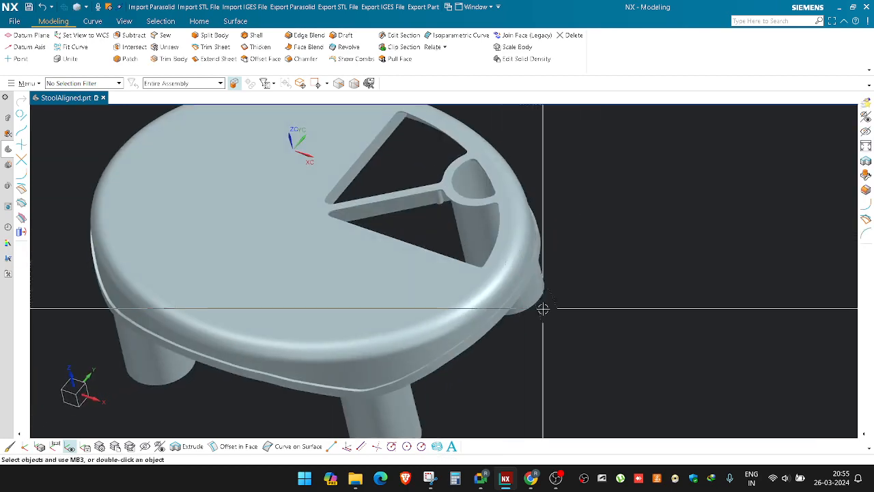
pyautogui.scroll(-3, 300, 147)
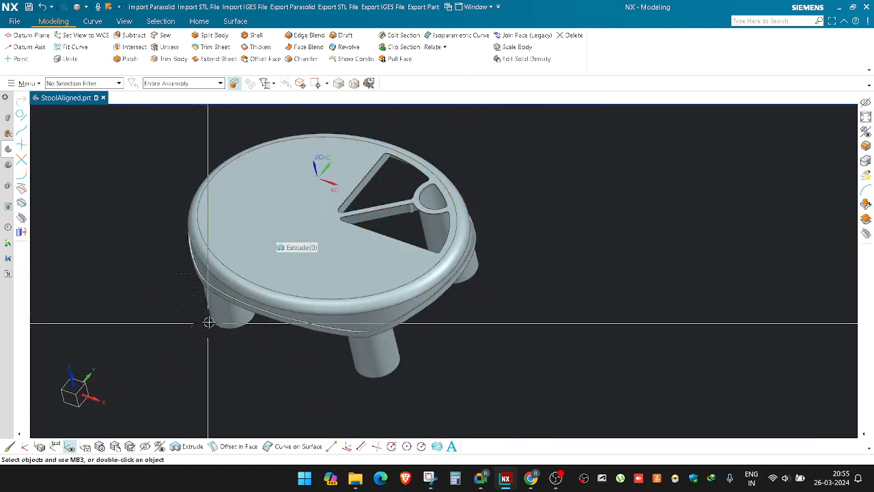
# Step: Examine the stepped lower rim against the seat's side wall in profile, and the legs and ribs underneath
pyautogui.moveTo(445, 299); pyautogui.dragTo(517, 195, button='middle')
pyautogui.scroll(3, 496, 207)
pyautogui.scroll(4, 463, 330)
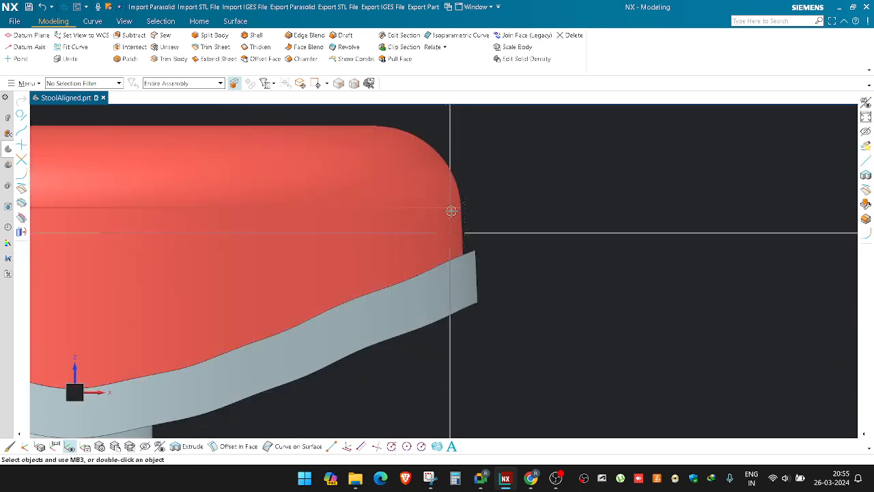
pyautogui.scroll(-5, 540, 270)
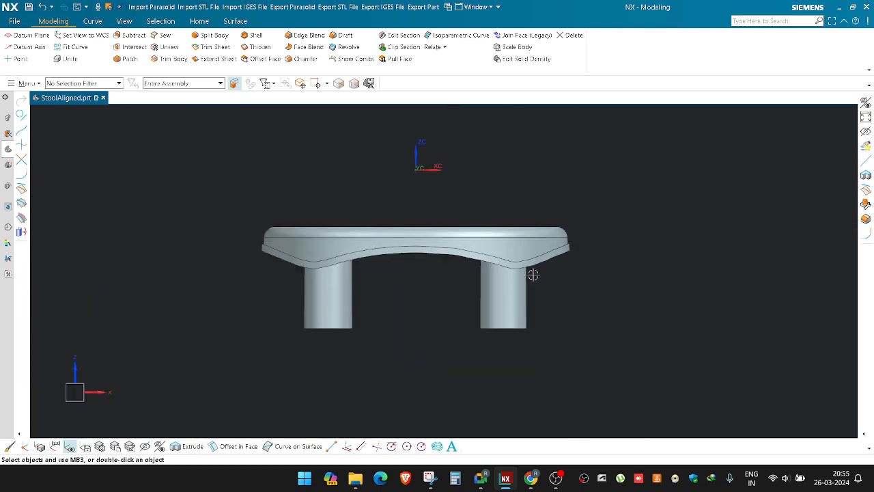
pyautogui.moveTo(412, 300); pyautogui.dragTo(371, 238, button='middle')
pyautogui.scroll(5, 370, 238)
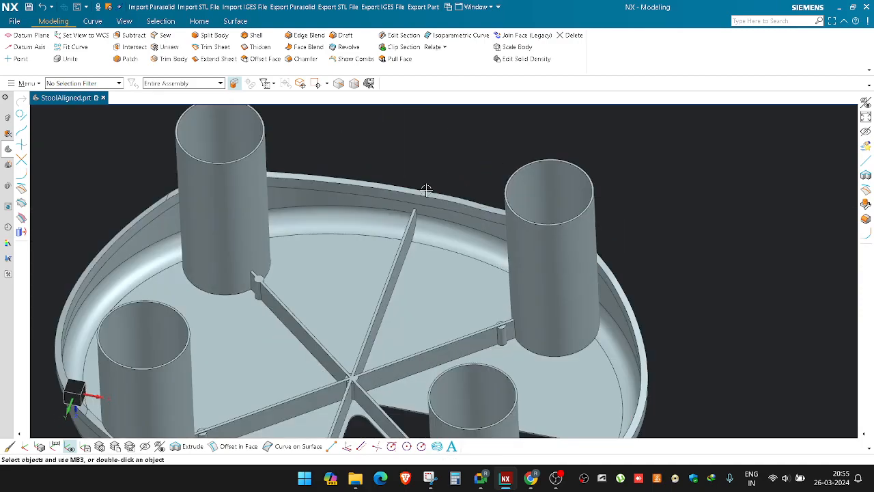
# Step: Close StoolAligned.prt and open Pen Holder Aligned.prt from its desktop folder
pyautogui.scroll(-5, 433, 162)
pyautogui.moveTo(434, 162); pyautogui.dragTo(91, 109, button='middle')
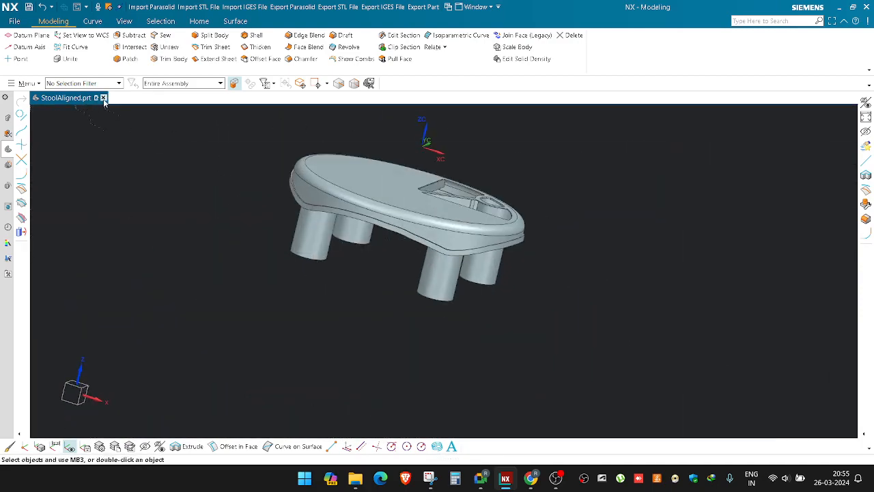
pyautogui.click(103, 97)
pyautogui.click(431, 261)
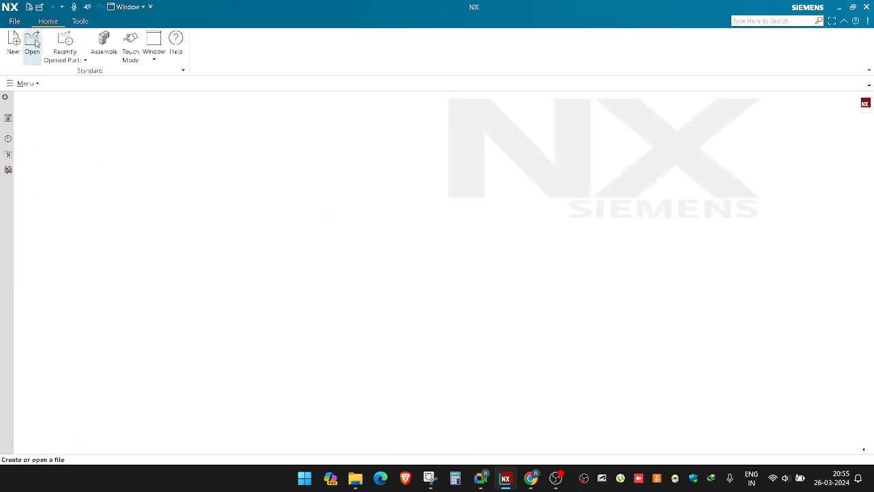
pyautogui.click(33, 42)
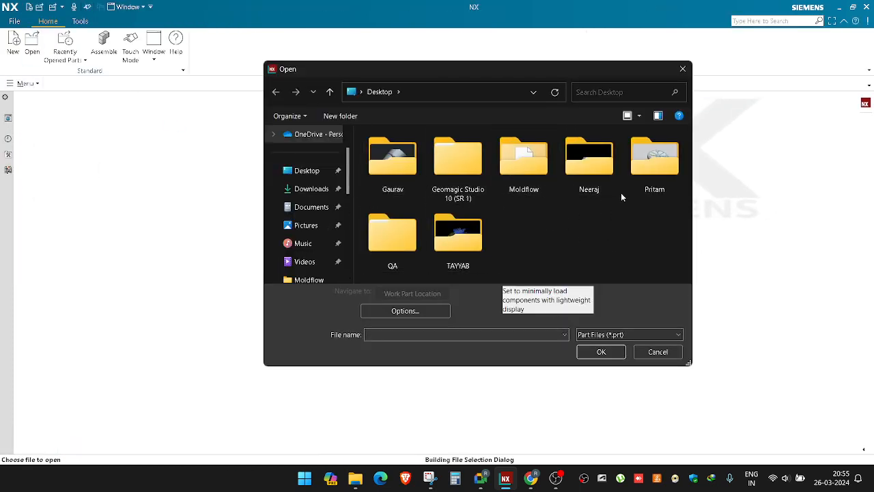
pyautogui.doubleClick(657, 179)
pyautogui.doubleClick(384, 149)
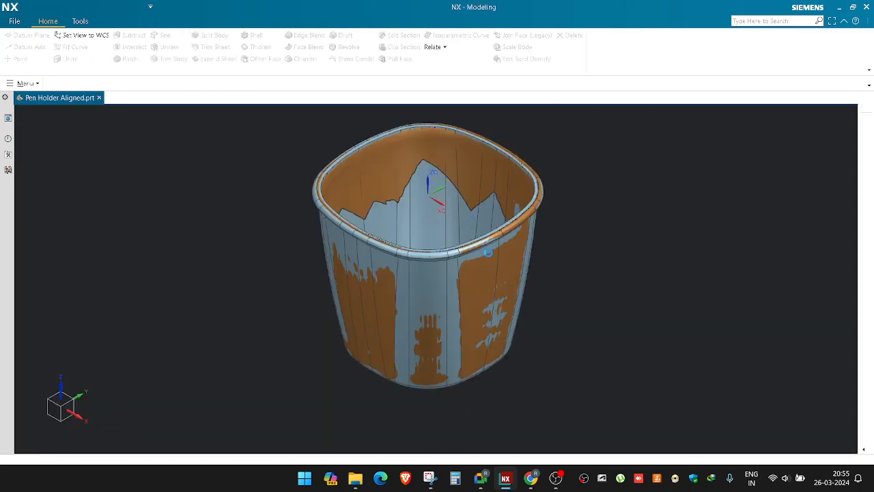
# Step: In Snipping Tool, capture an oblique underside view of the pen holder's side walls and rounded corner
pyautogui.moveTo(517, 293); pyautogui.dragTo(514, 257, button='middle')
pyautogui.keyDown('shift'); pyautogui.moveTo(379, 218); pyautogui.dragTo(380, 242, button='middle'); pyautogui.keyUp('shift')
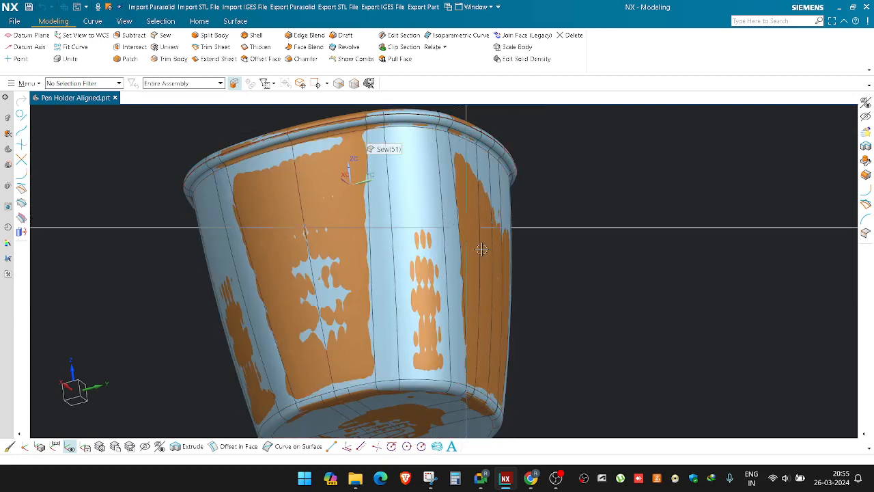
pyautogui.scroll(-1, 526, 309)
pyautogui.click(430, 479)
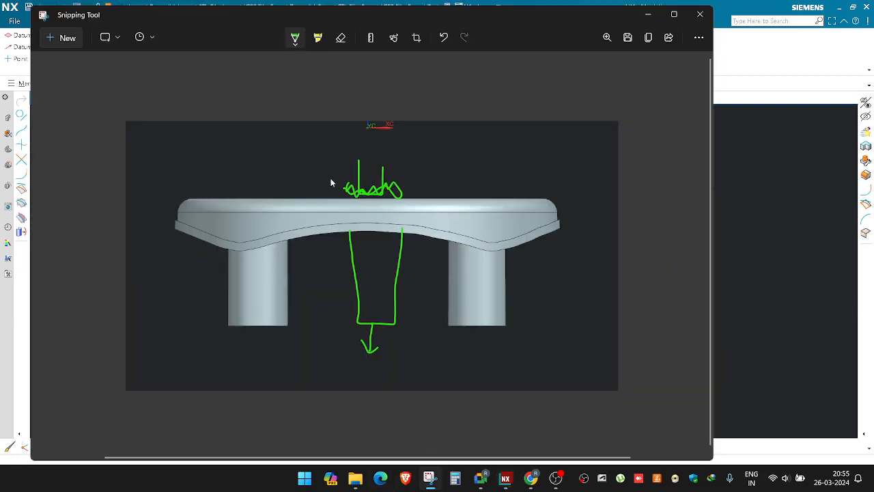
pyautogui.click(60, 40)
pyautogui.moveTo(260, 117); pyautogui.dragTo(657, 405)
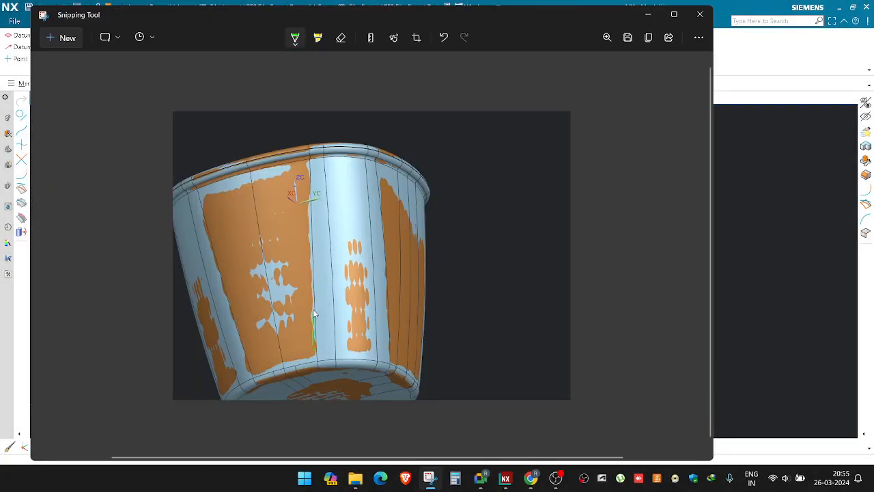
# Step: Mark the corner face on the capture with a red outline, an edge line and downward arrows, and return to NX
pyautogui.moveTo(314, 314); pyautogui.dragTo(308, 235)
pyautogui.click(295, 38)
pyautogui.click(253, 121)
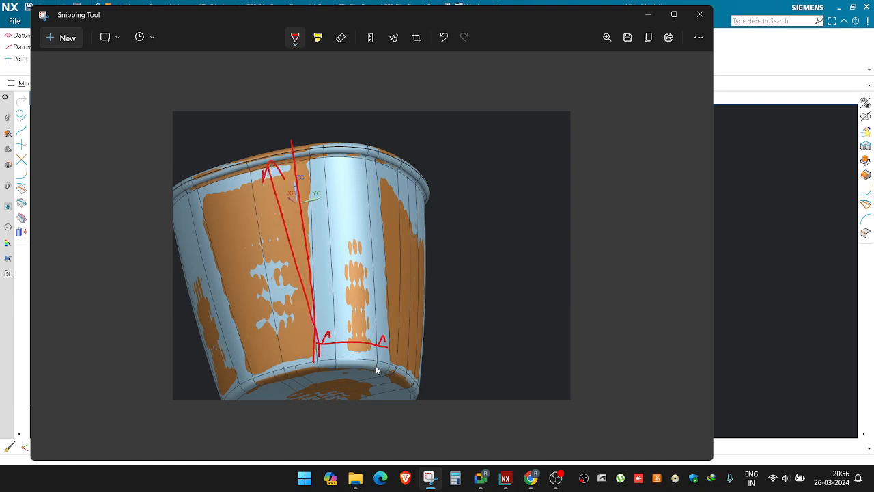
pyautogui.moveTo(376, 366); pyautogui.dragTo(391, 309)
pyautogui.moveTo(392, 214)
pyautogui.mouseDown()
pyautogui.moveTo(395, 169)
pyautogui.moveTo(412, 171)
pyautogui.moveTo(419, 186)
pyautogui.mouseUp()
pyautogui.moveTo(273, 172)
pyautogui.mouseDown()
pyautogui.moveTo(321, 166)
pyautogui.moveTo(394, 175)
pyautogui.moveTo(403, 185)
pyautogui.mouseUp()
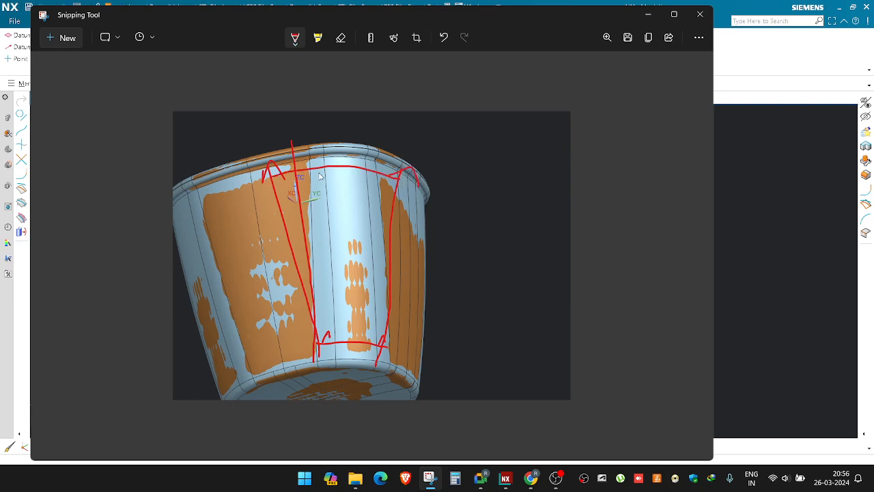
pyautogui.moveTo(336, 166)
pyautogui.mouseDown()
pyautogui.moveTo(339, 192)
pyautogui.moveTo(346, 180)
pyautogui.moveTo(362, 191)
pyautogui.moveTo(377, 172)
pyautogui.mouseUp()
pyautogui.click(648, 14)
pyautogui.moveTo(535, 183); pyautogui.dragTo(501, 205, button='middle')
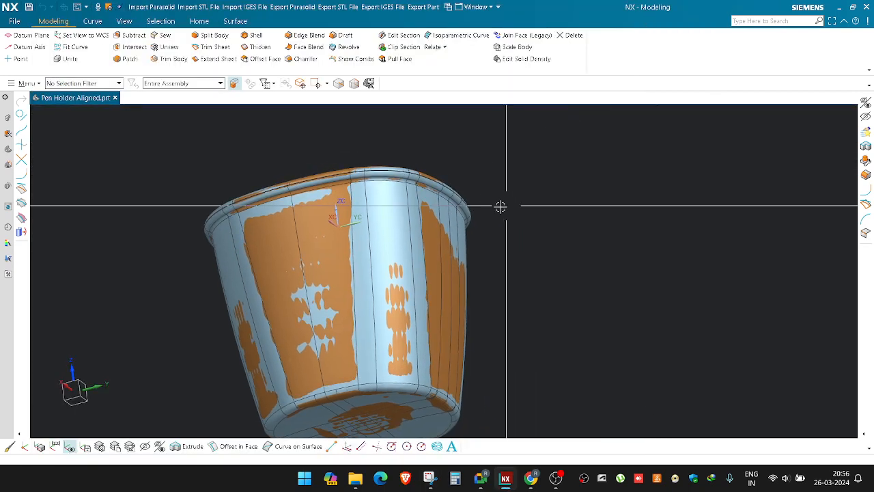
pyautogui.press('o')
pyautogui.scroll(6, 363, 187)
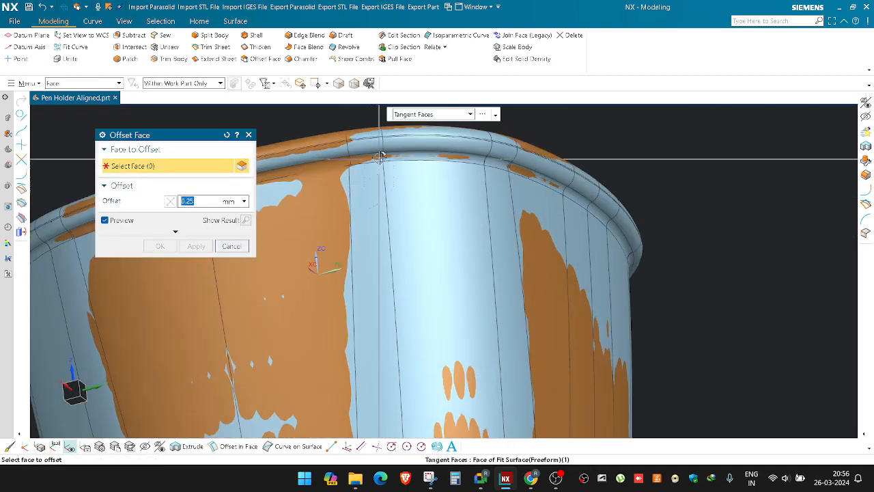
pyautogui.press('Escape')
pyautogui.scroll(-6, 512, 154)
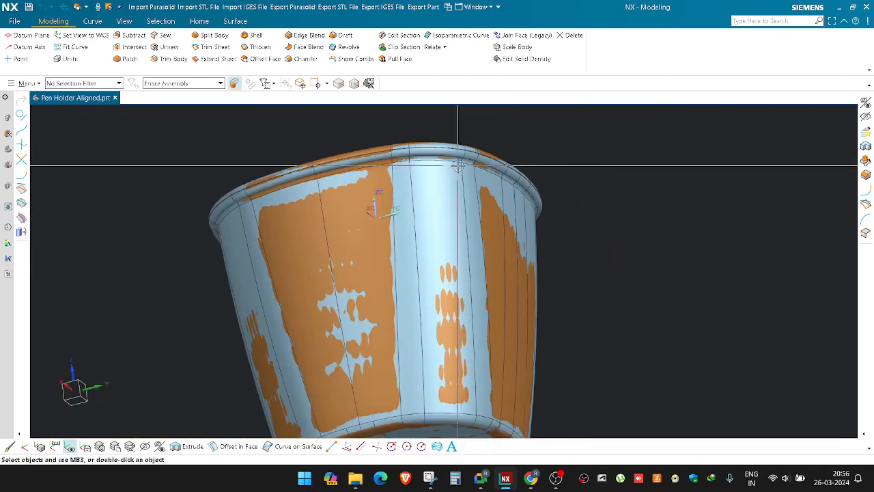
# Step: Create an offset surface at 0 mm from the pen holder's rounded corner face
pyautogui.click(736, 154)
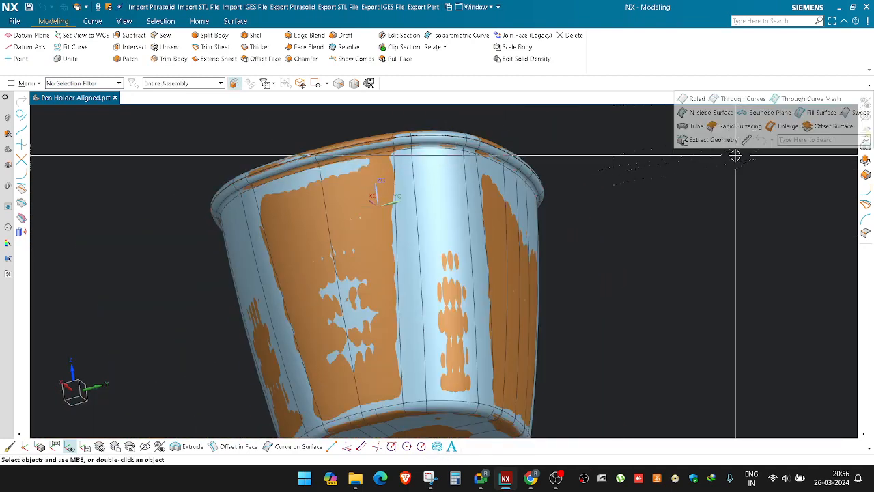
pyautogui.click(807, 128)
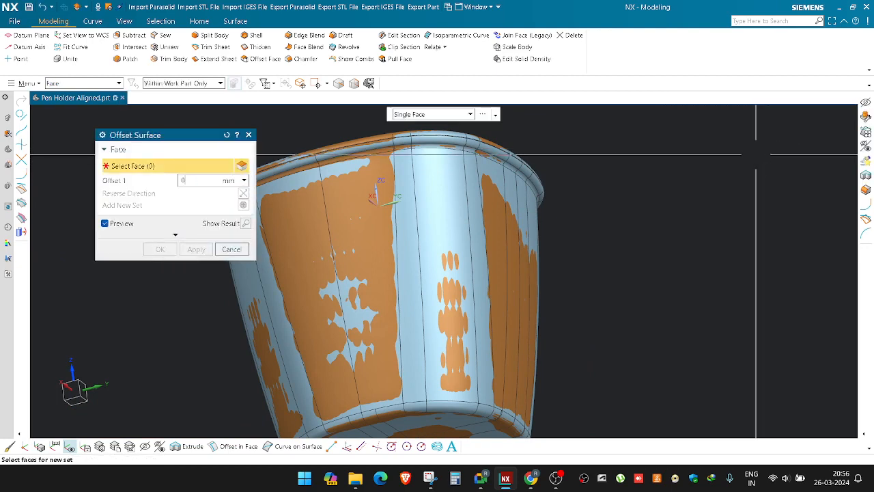
pyautogui.click(438, 221)
pyautogui.press('Escape')
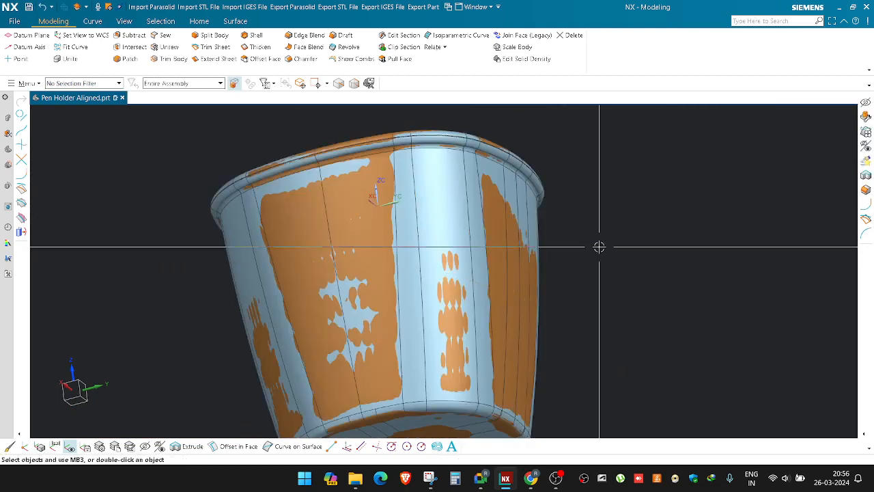
pyautogui.click(508, 288)
pyautogui.hotkey('ctrl', 'b')
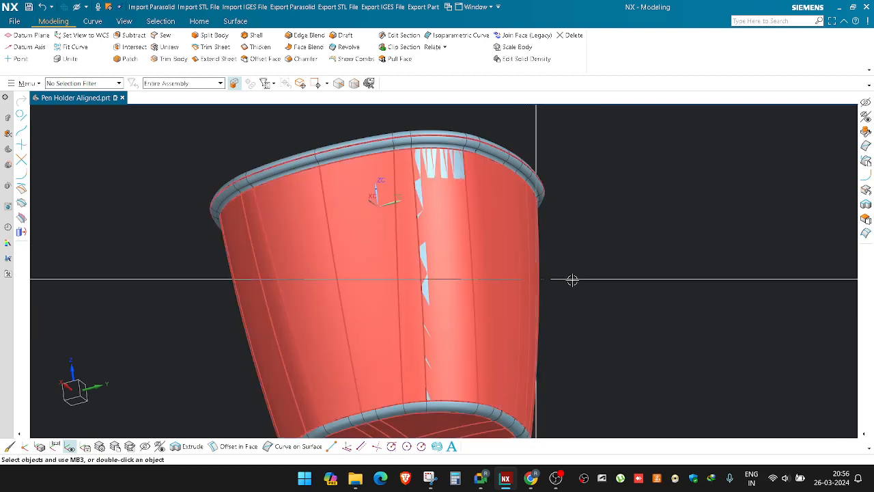
pyautogui.hotkey('ctrl', 'z')
# Step: Hide the pen holder's solid body, leaving the scan mesh and the offset corner strip displayed
pyautogui.hotkey('ctrl', 'b')
pyautogui.click(508, 162)
pyautogui.middleClick(512, 164)
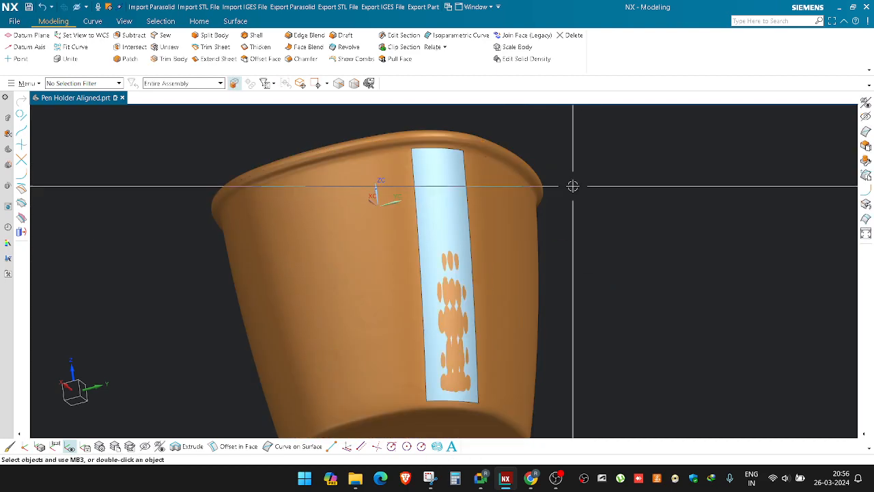
pyautogui.scroll(-1, 524, 248)
pyautogui.scroll(1, 512, 248)
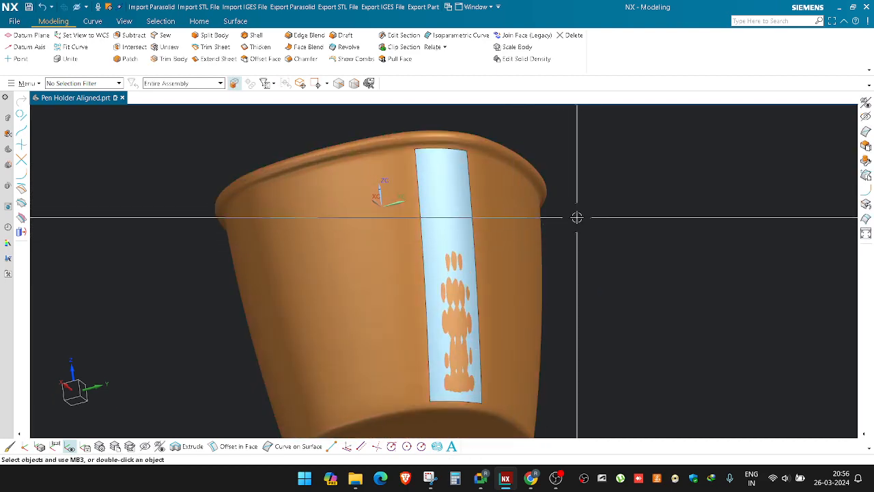
# Step: Try offsetting the corner strip's face by 0.25 mm in the reversed direction to compare it with the scan mesh
pyautogui.press('o')
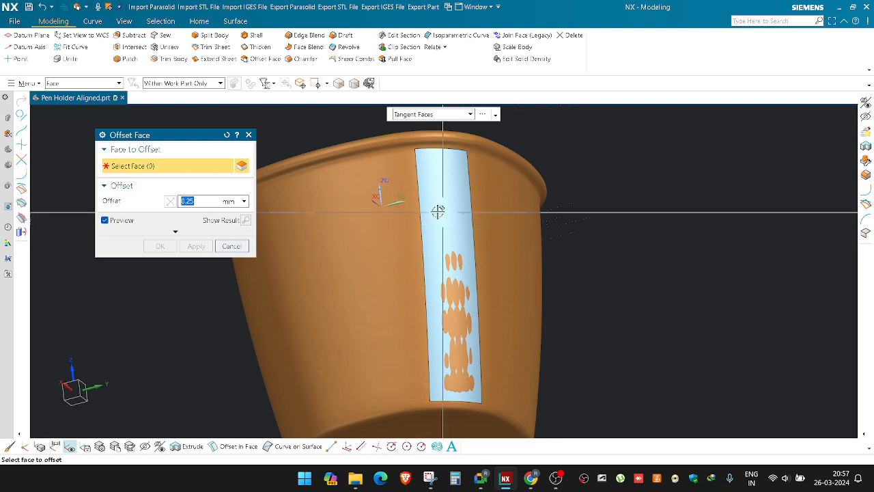
pyautogui.click(431, 196)
pyautogui.click(171, 202)
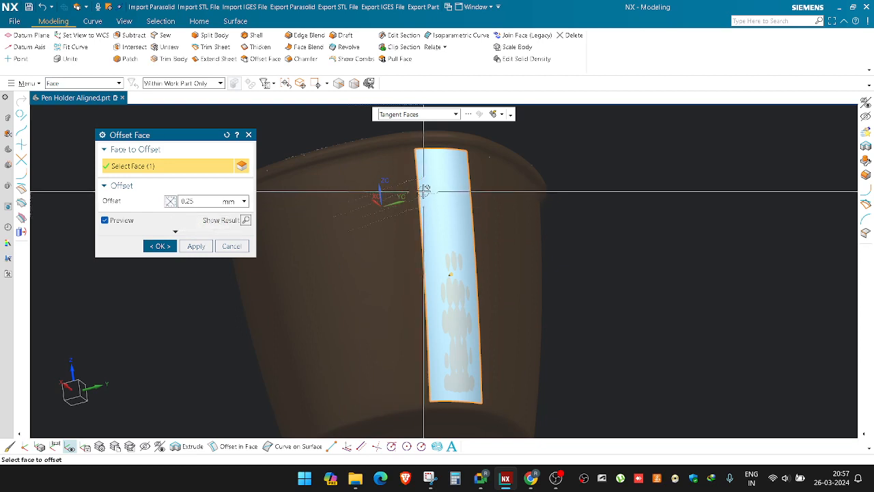
pyautogui.moveTo(424, 189)
pyautogui.mouseDown(button='middle')
pyautogui.moveTo(476, 185)
pyautogui.moveTo(431, 196)
pyautogui.mouseUp(button='middle')
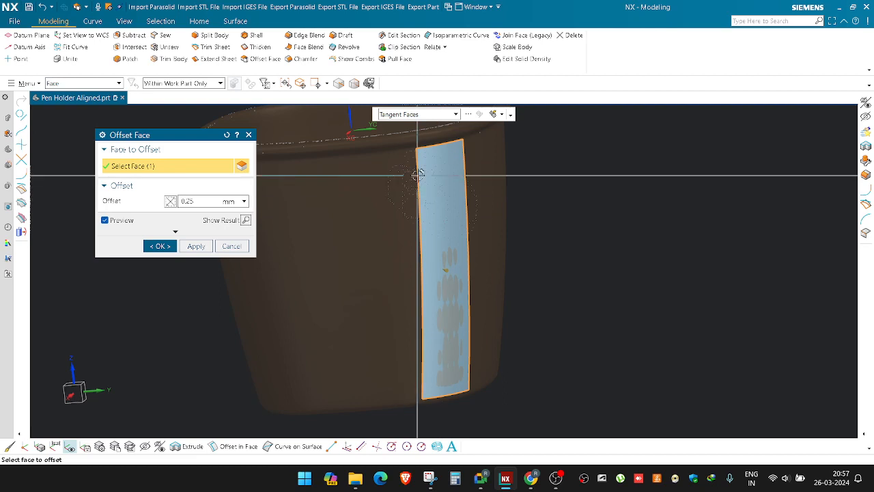
pyautogui.middleClick(383, 181)
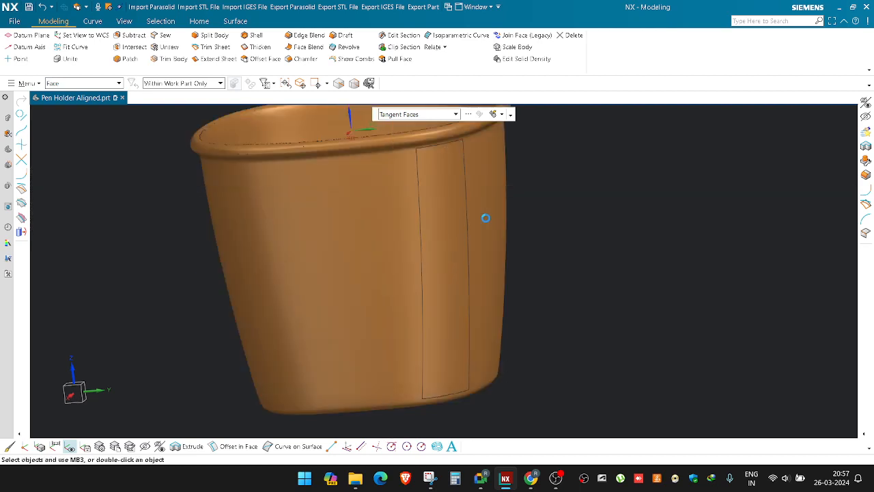
pyautogui.moveTo(527, 276); pyautogui.dragTo(472, 279, button='middle')
pyautogui.keyDown('shift'); pyautogui.moveTo(401, 265); pyautogui.dragTo(456, 357, button='middle'); pyautogui.keyUp('shift')
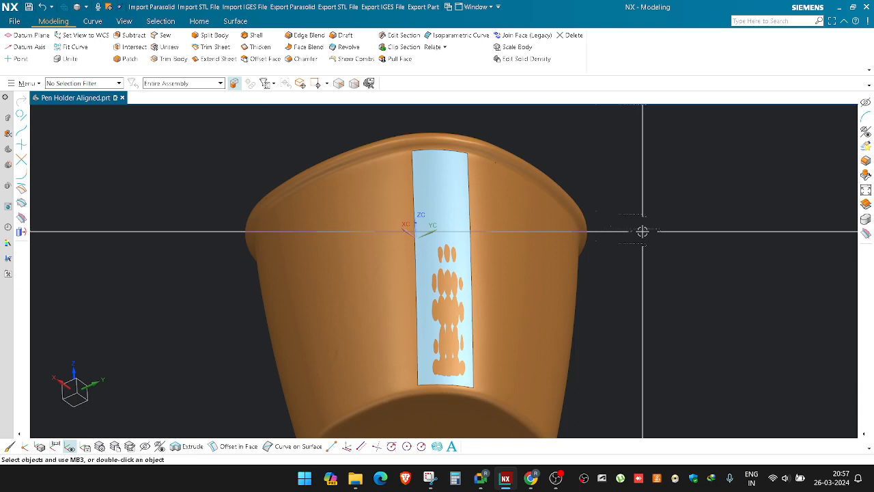
# Step: Hide the corner strip and display the pen holder's solid body together with the scan mesh
pyautogui.scroll(-3, 635, 229)
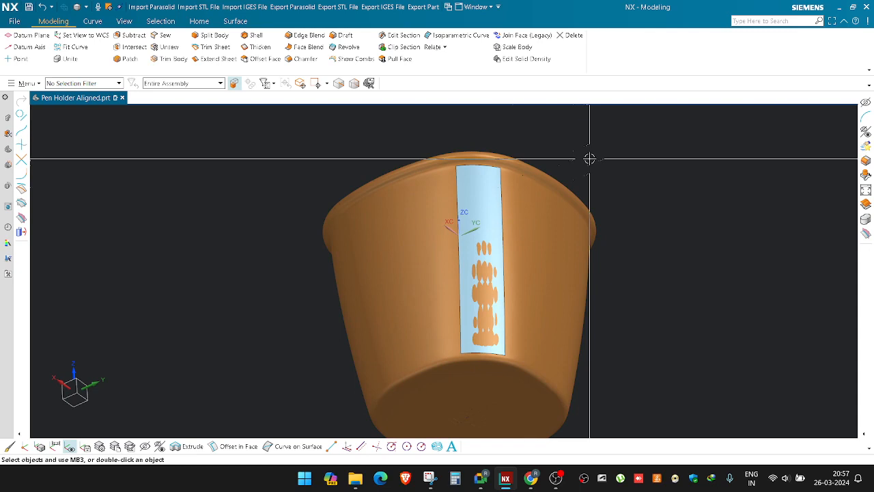
pyautogui.moveTo(574, 175); pyautogui.dragTo(534, 265, button='middle')
pyautogui.hotkey('ctrl', 'shift', 'b')
pyautogui.hotkey('ctrl', 'shift', 'b')
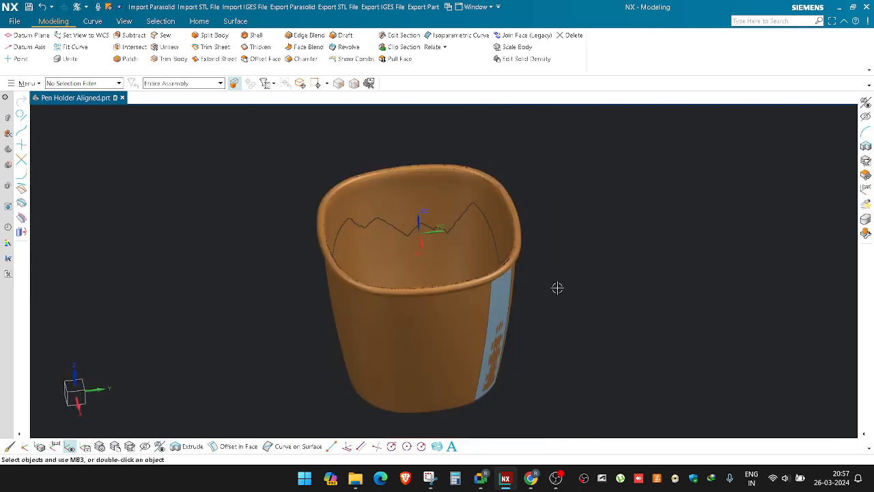
pyautogui.hotkey('ctrl', 'b')
pyautogui.click(441, 297)
pyautogui.middleClick(440, 296)
# Step: Square the view to the pen holder's side wall and hide the solid body, leaving only the scan mesh
pyautogui.moveTo(560, 326); pyautogui.dragTo(552, 290, button='middle')
pyautogui.press('F8')
pyautogui.scroll(2, 490, 357)
pyautogui.scroll(-2, 492, 355)
pyautogui.hotkey('ctrl', 'b')
pyautogui.scroll(3, 475, 259)
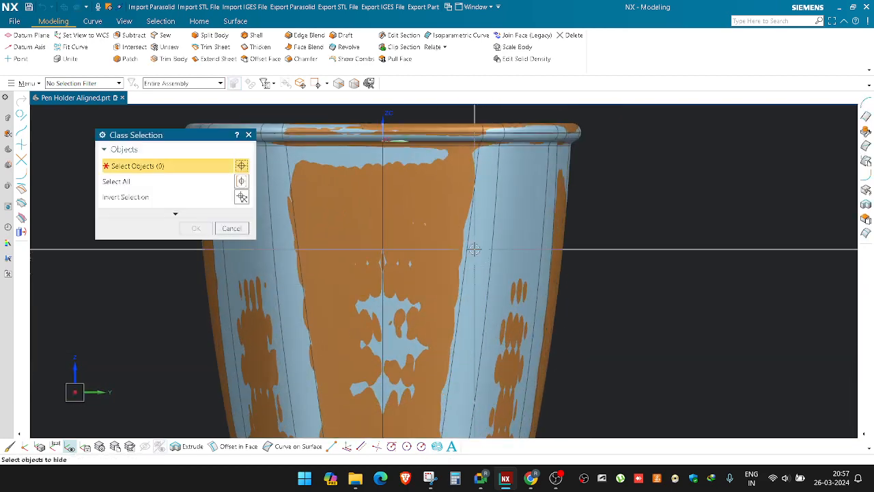
pyautogui.scroll(-3, 474, 249)
pyautogui.click(460, 235)
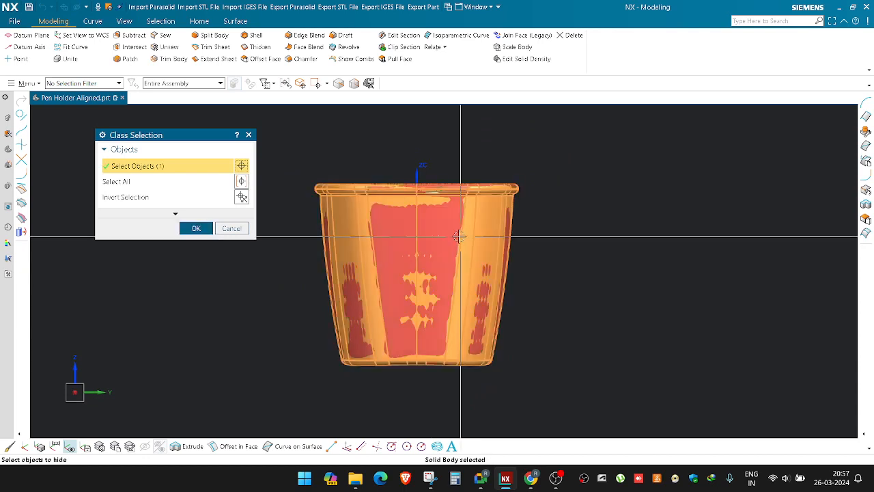
pyautogui.keyDown('shift'); pyautogui.click(464, 238); pyautogui.keyUp('shift')
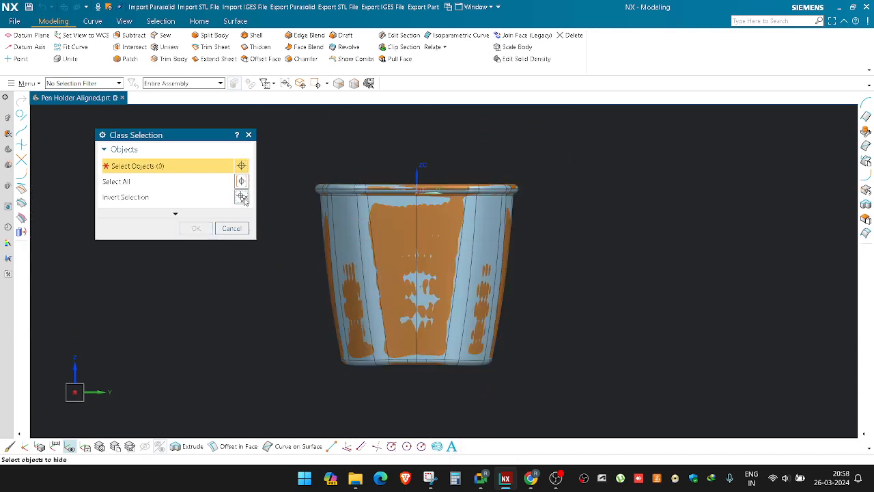
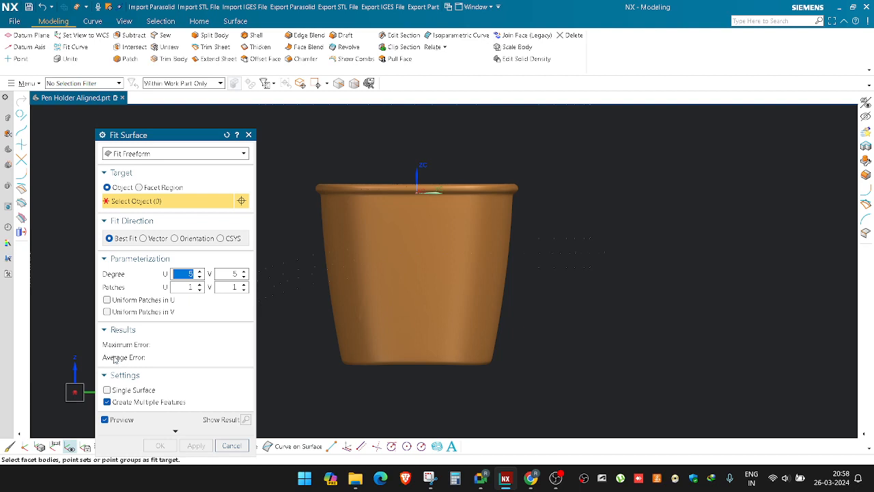
# Step: With Fit Surface open, capture the scan mesh's straight side view in Snipping Tool and return to NX
pyautogui.scroll(1, 299, 235)
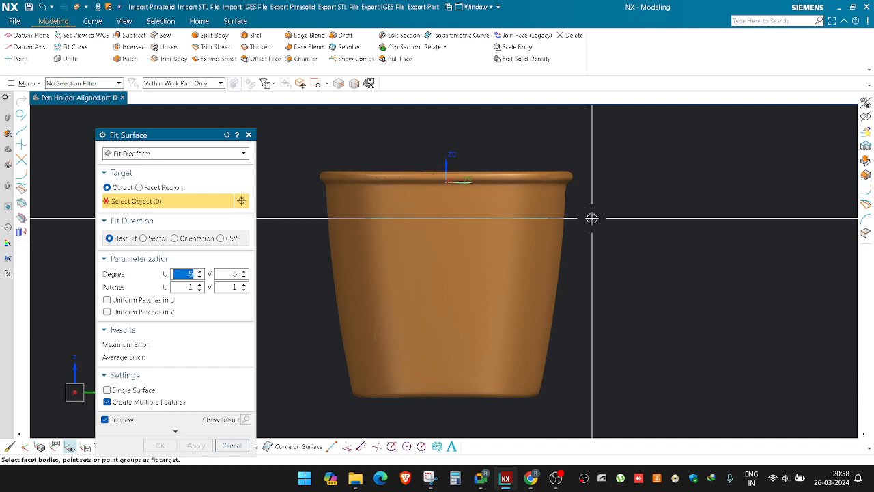
pyautogui.scroll(-2, 595, 292)
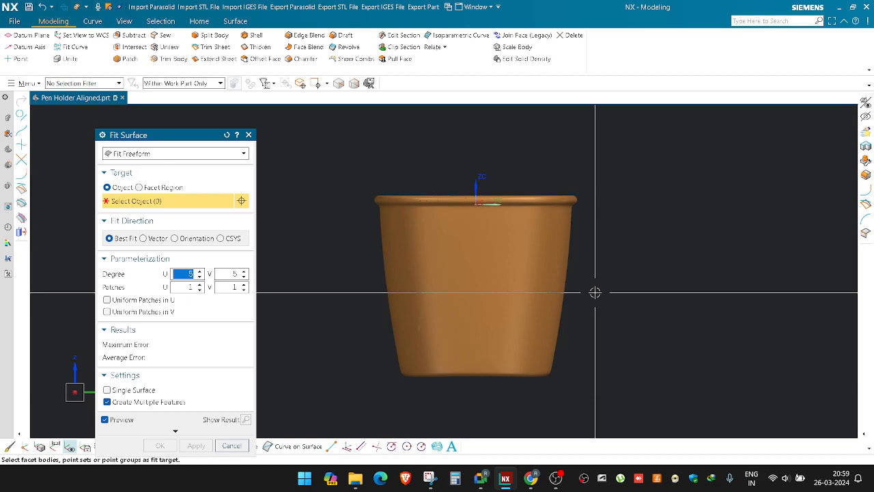
pyautogui.click(429, 478)
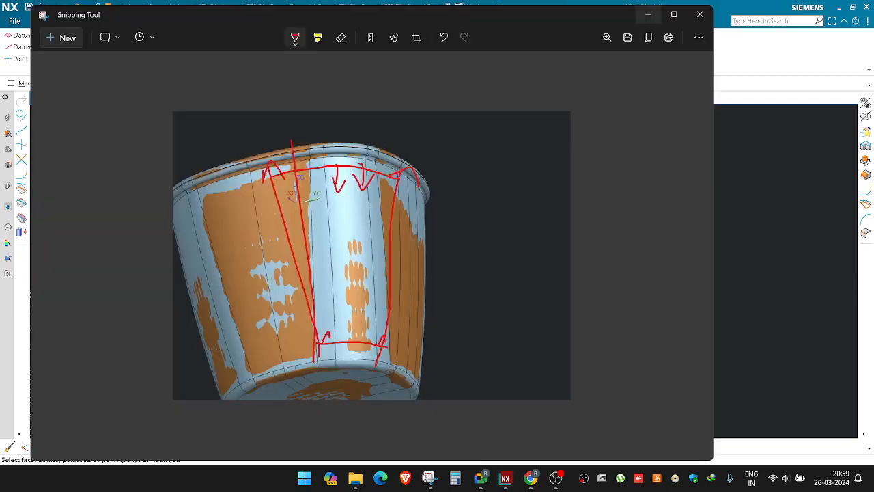
pyautogui.click(62, 39)
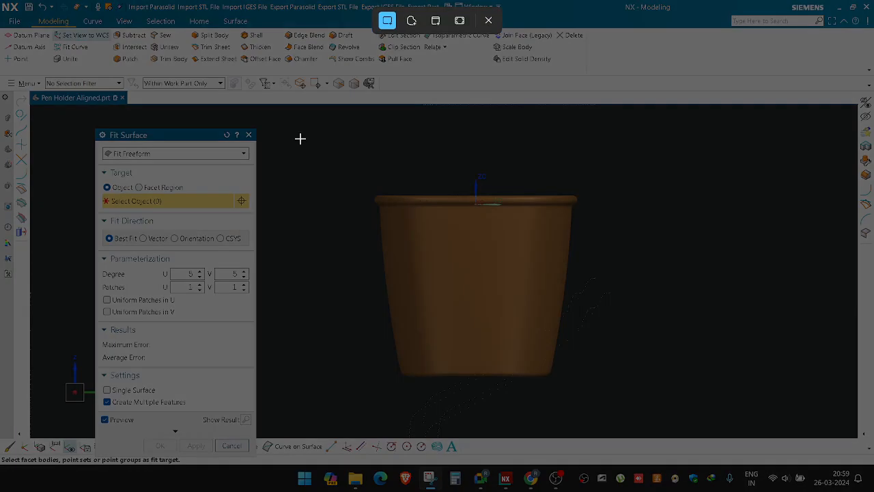
pyautogui.moveTo(294, 139); pyautogui.dragTo(707, 435)
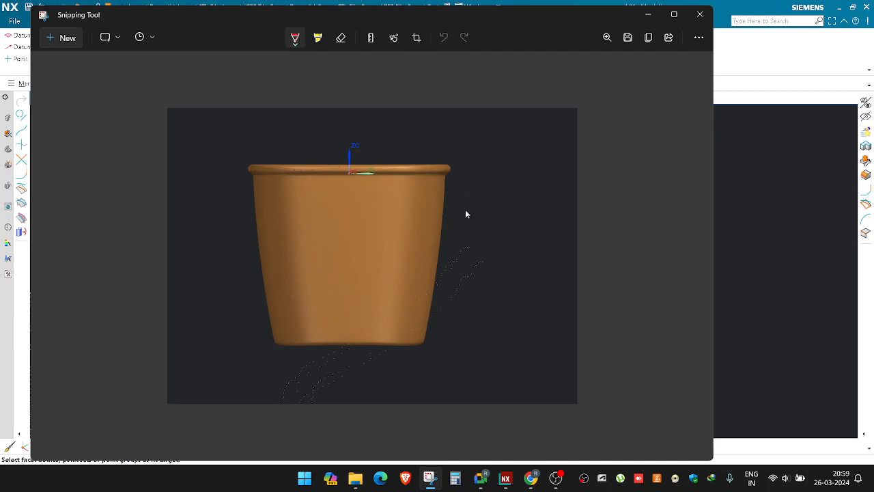
pyautogui.click(648, 15)
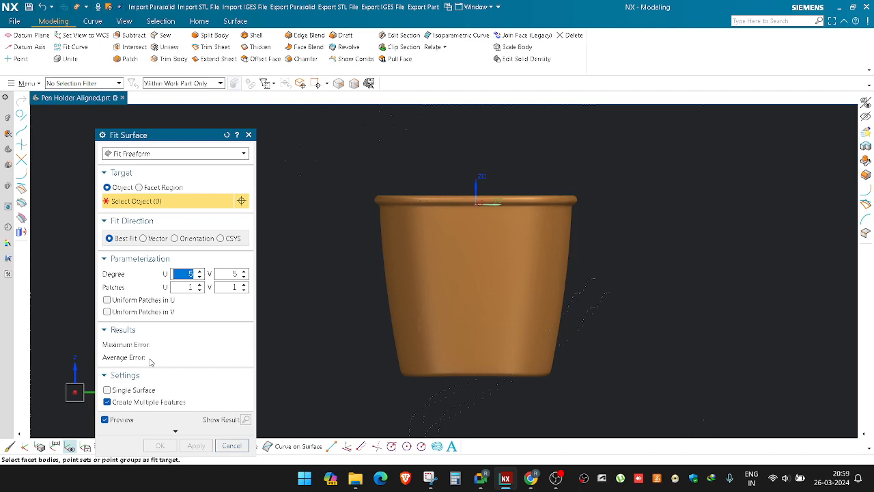
# Step: Close Fit Surface and mark the side-view snip in Snipping Tool with a curved arrow under the base and a dashed vertical centre line
pyautogui.click(248, 135)
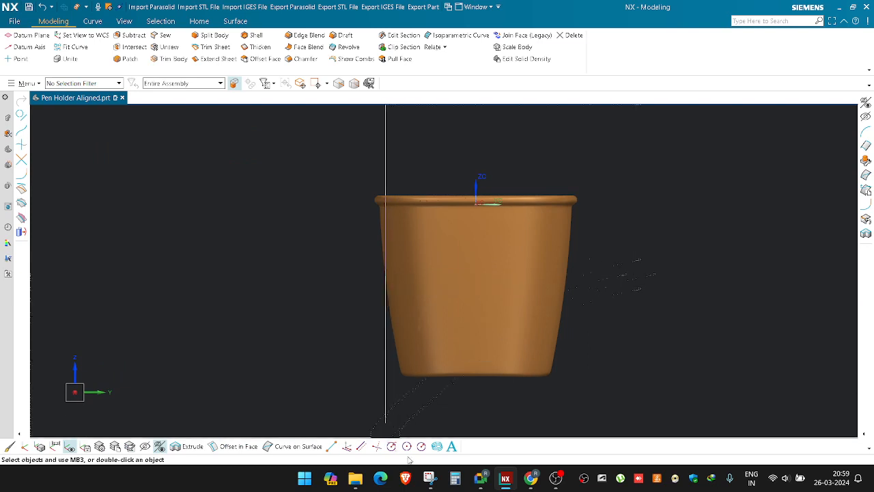
pyautogui.click(429, 480)
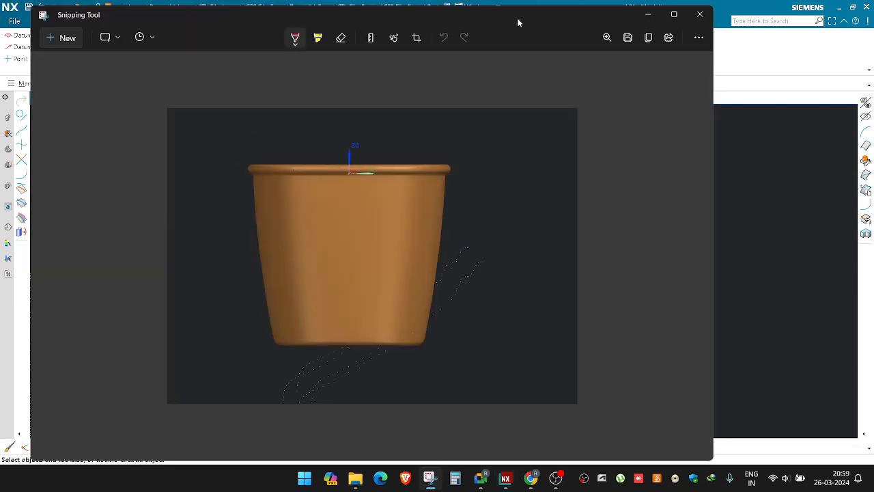
pyautogui.moveTo(518, 22); pyautogui.dragTo(604, 46)
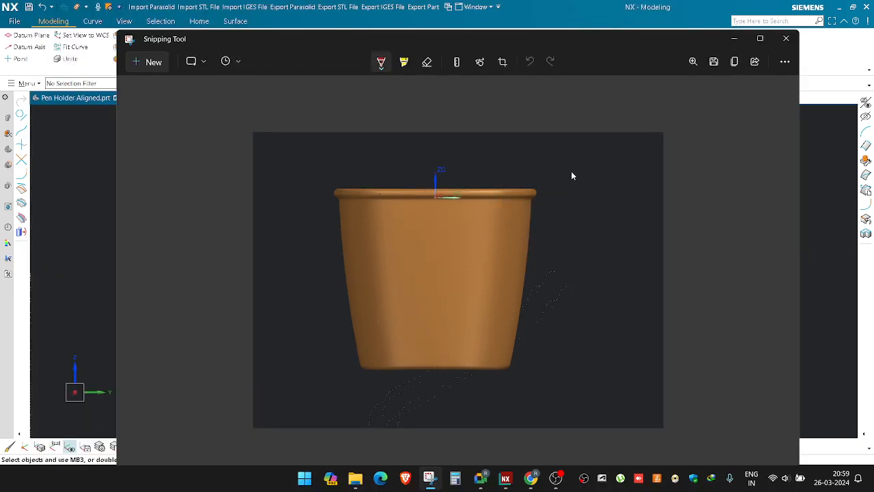
pyautogui.moveTo(590, 186)
pyautogui.mouseDown()
pyautogui.moveTo(570, 177)
pyautogui.moveTo(471, 178)
pyautogui.moveTo(582, 201)
pyautogui.moveTo(540, 262)
pyautogui.mouseUp()
pyautogui.moveTo(341, 386)
pyautogui.mouseDown()
pyautogui.moveTo(458, 429)
pyautogui.moveTo(519, 377)
pyautogui.mouseUp()
pyautogui.moveTo(485, 381); pyautogui.dragTo(525, 413)
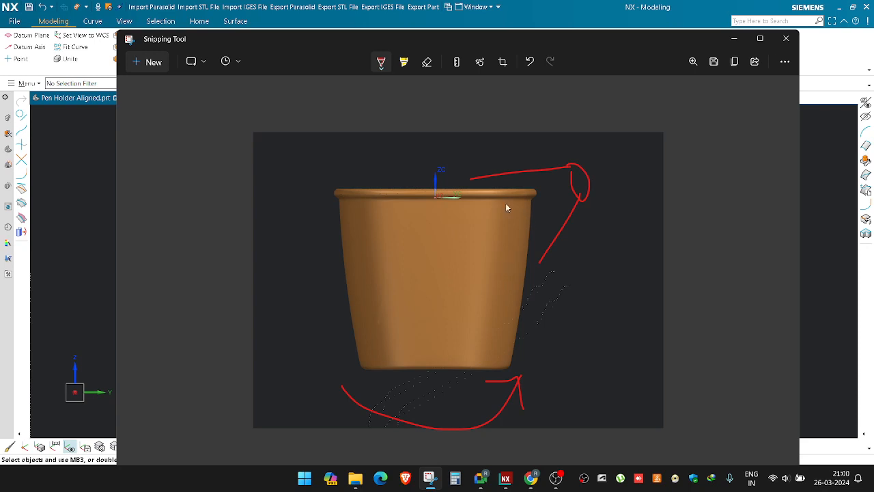
pyautogui.moveTo(432, 163)
pyautogui.mouseDown()
pyautogui.moveTo(438, 272)
pyautogui.moveTo(427, 418)
pyautogui.mouseUp()
pyautogui.click(733, 39)
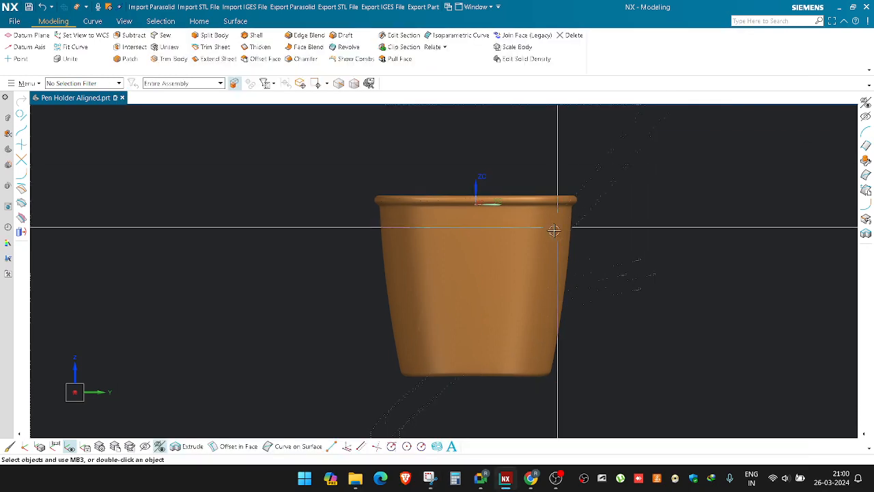
# Step: Capture a tilted view of the scan mesh's open top in Snipping Tool and trace the rim outline in red
pyautogui.scroll(-2, 570, 293)
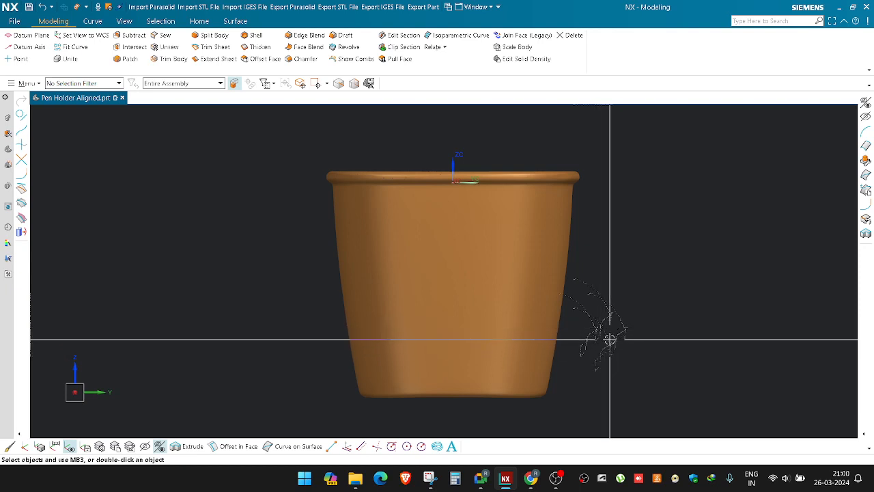
pyautogui.moveTo(606, 295); pyautogui.dragTo(571, 351, button='middle')
pyautogui.moveTo(578, 232); pyautogui.dragTo(526, 332, button='middle')
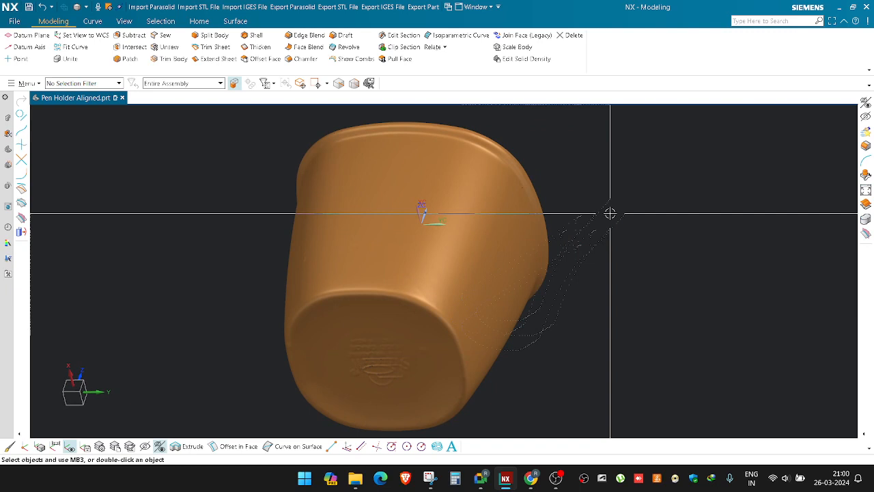
pyautogui.moveTo(566, 214); pyautogui.dragTo(556, 269, button='middle')
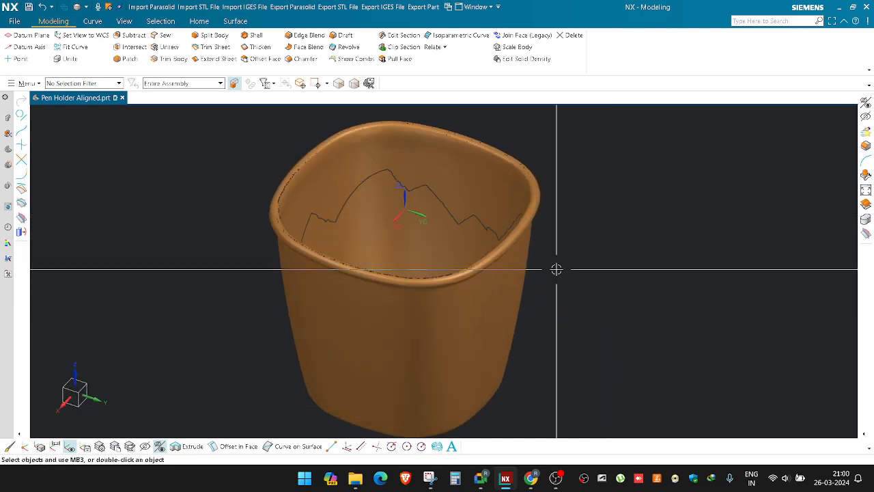
pyautogui.click(431, 478)
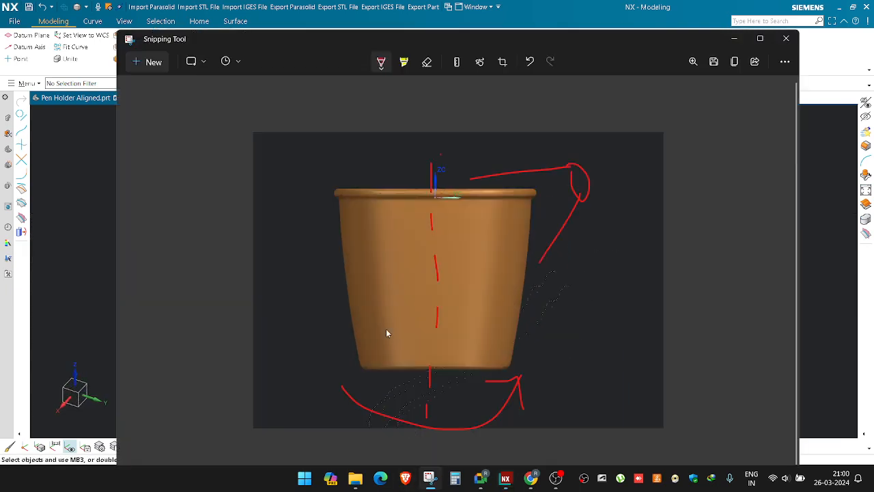
pyautogui.click(141, 61)
pyautogui.moveTo(183, 132); pyautogui.dragTo(719, 432)
pyautogui.moveTo(316, 217)
pyautogui.mouseDown()
pyautogui.moveTo(429, 162)
pyautogui.moveTo(546, 238)
pyautogui.moveTo(476, 314)
pyautogui.moveTo(328, 299)
pyautogui.moveTo(315, 216)
pyautogui.mouseUp()
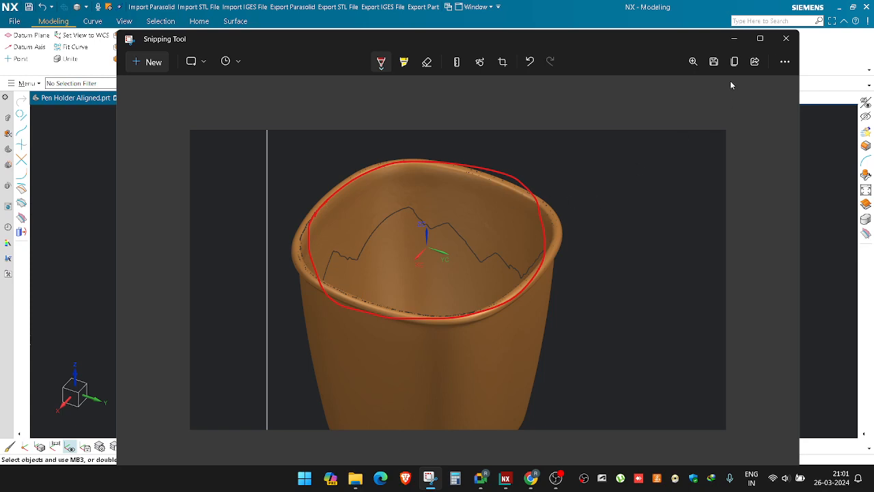
pyautogui.click(734, 38)
# Step: Capture the scan mesh's straight side view as a new snip in Snipping Tool, and return to NX with Fit Surface closed
pyautogui.scroll(-3, 580, 250)
pyautogui.moveTo(580, 250); pyautogui.dragTo(547, 246, button='middle')
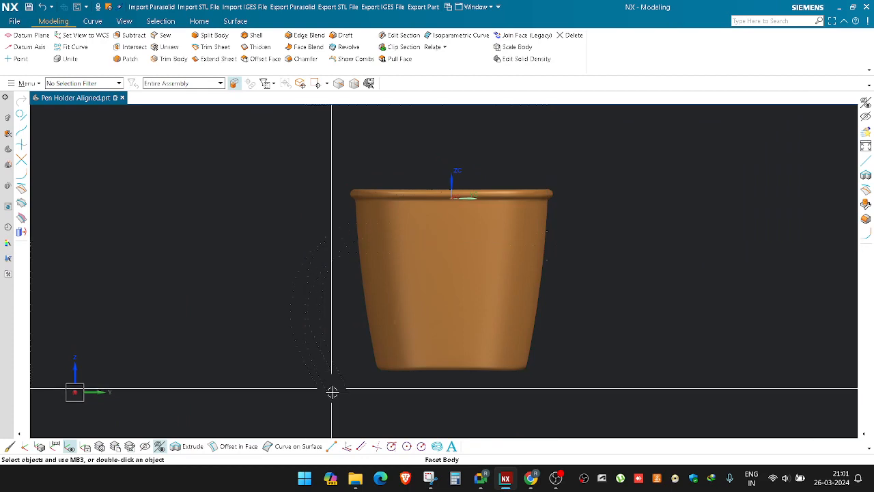
pyautogui.click(429, 478)
pyautogui.click(154, 60)
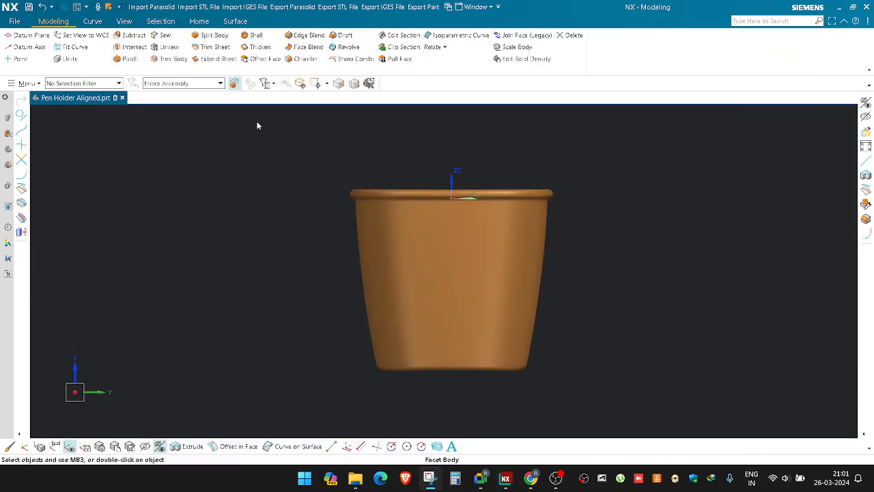
pyautogui.moveTo(293, 147); pyautogui.dragTo(642, 384)
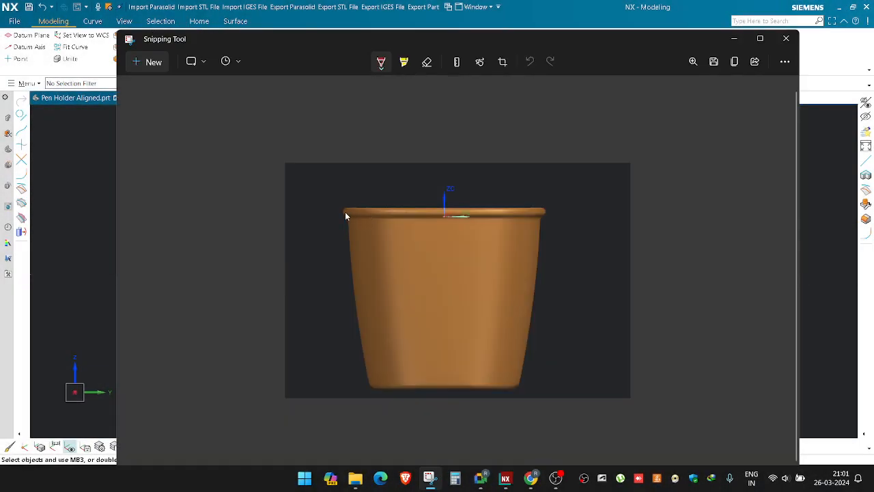
pyautogui.click(734, 38)
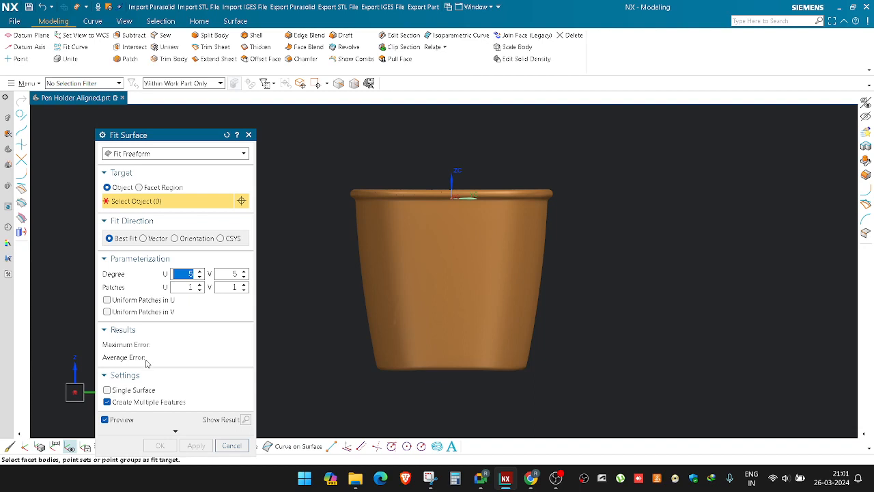
pyautogui.click(249, 135)
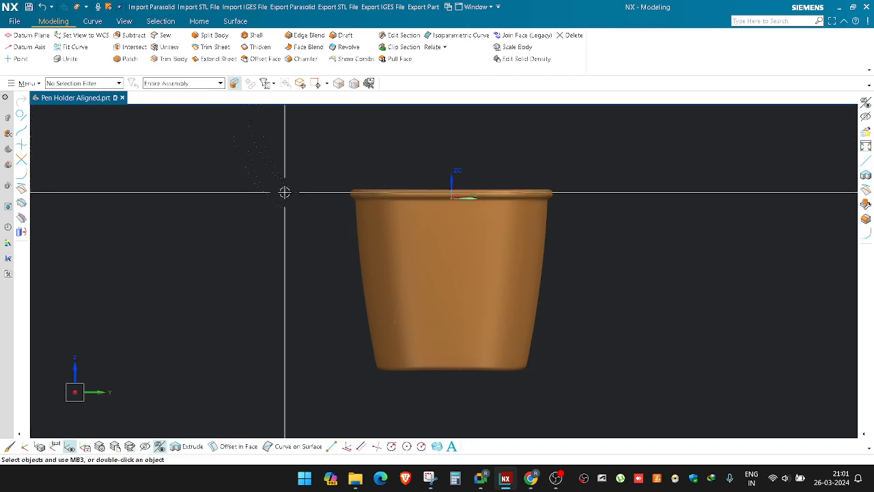
# Step: Mark the new side-view snip with red strokes at both side walls, along the base and down the vertical centre line
pyautogui.click(429, 478)
pyautogui.moveTo(337, 196); pyautogui.dragTo(342, 254)
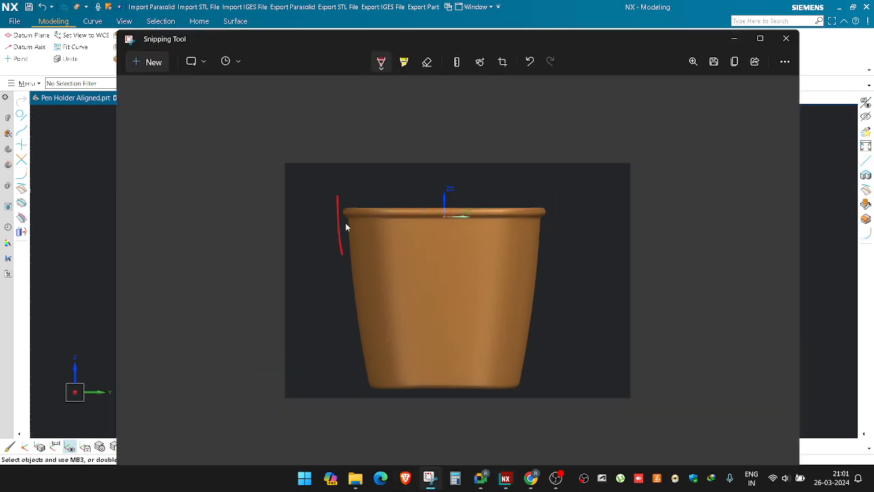
pyautogui.moveTo(545, 194); pyautogui.dragTo(541, 241)
pyautogui.moveTo(362, 385); pyautogui.dragTo(507, 388)
pyautogui.moveTo(448, 256); pyautogui.dragTo(431, 389)
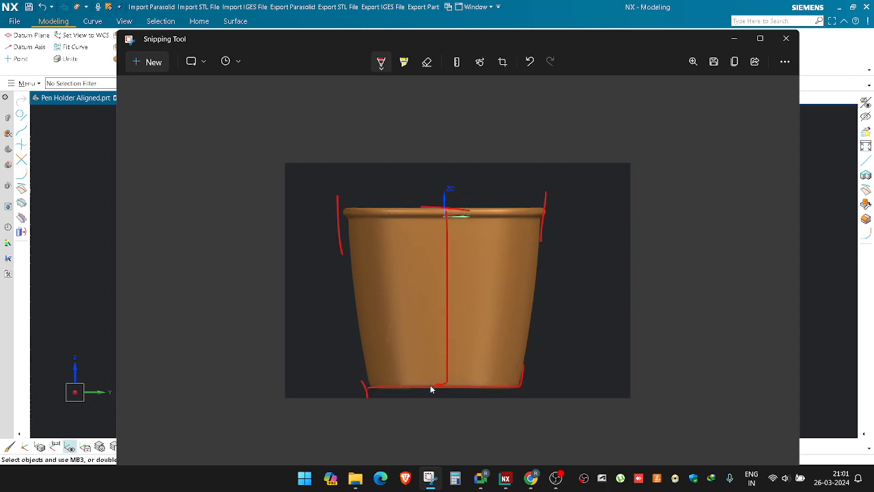
pyautogui.click(738, 42)
# Step: Turn the pen holder to show its underside and swap the scan mesh for the solid body, leaving the solid body displayed
pyautogui.moveTo(562, 119); pyautogui.dragTo(405, 185, button='middle')
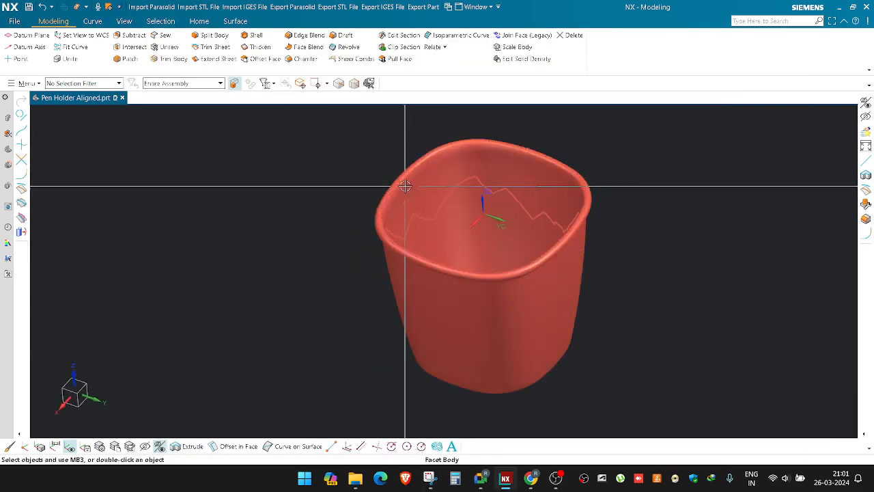
pyautogui.keyDown('shift'); pyautogui.moveTo(560, 239); pyautogui.dragTo(506, 279, button='middle'); pyautogui.keyUp('shift')
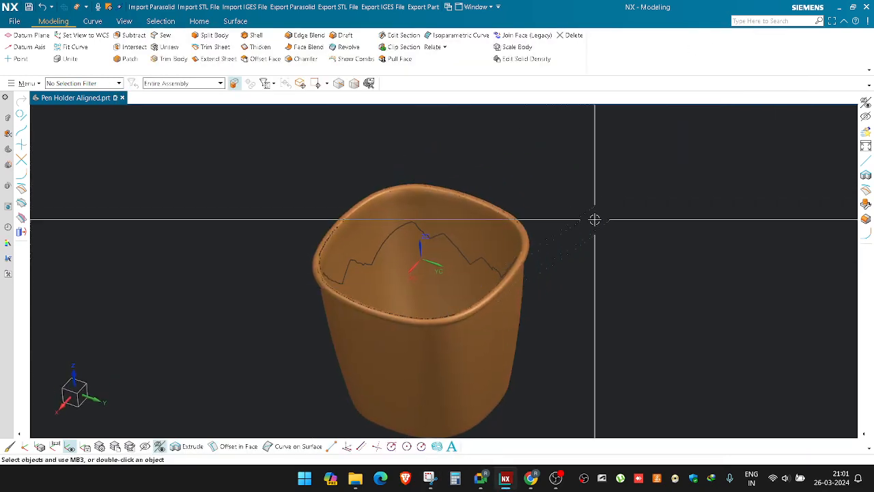
pyautogui.scroll(-2, 583, 209)
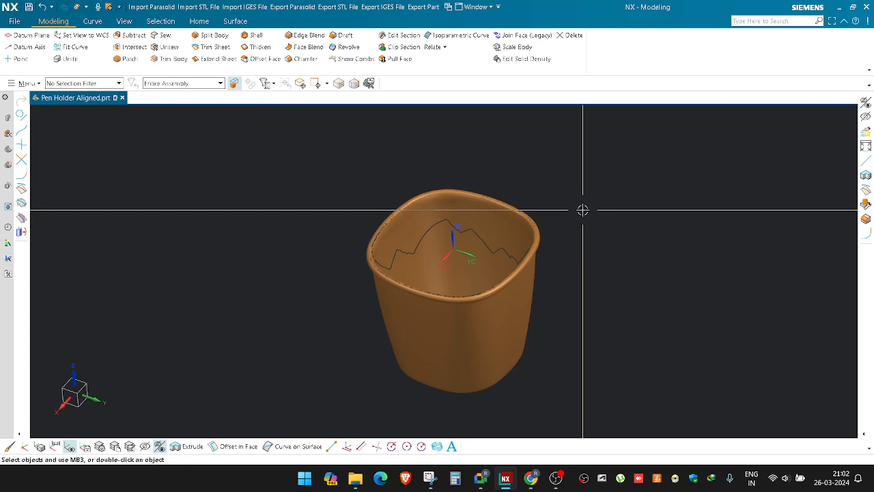
pyautogui.scroll(2, 539, 278)
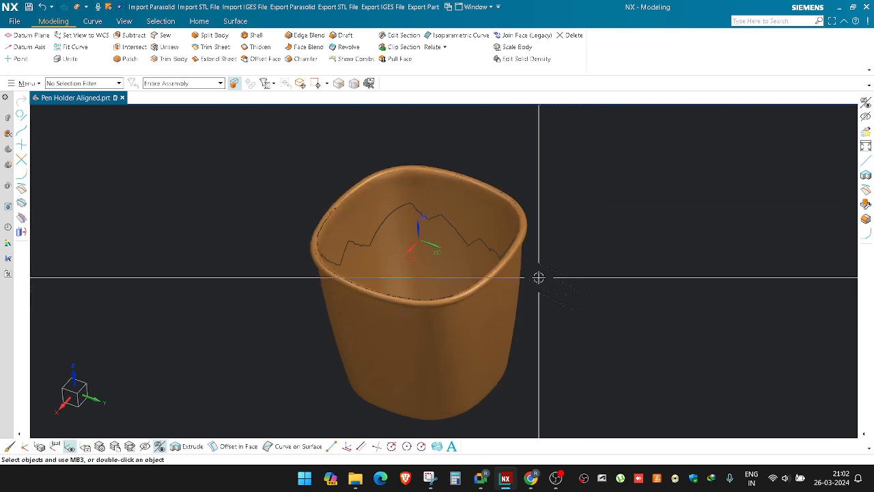
pyautogui.moveTo(513, 283); pyautogui.dragTo(535, 190, button='middle')
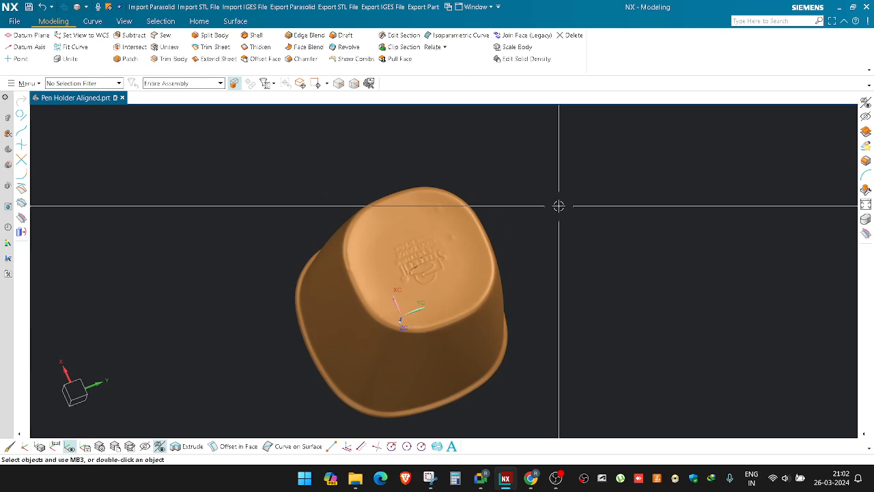
pyautogui.scroll(3, 421, 236)
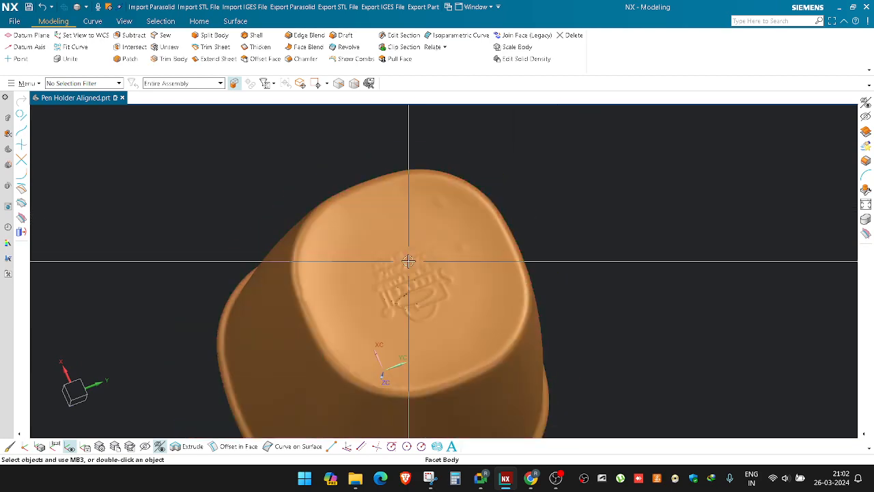
pyautogui.hotkey('ctrl', 'shift', 'b')
pyautogui.hotkey('ctrl', 'b')
pyautogui.click(469, 258)
pyautogui.scroll(-4, 423, 243)
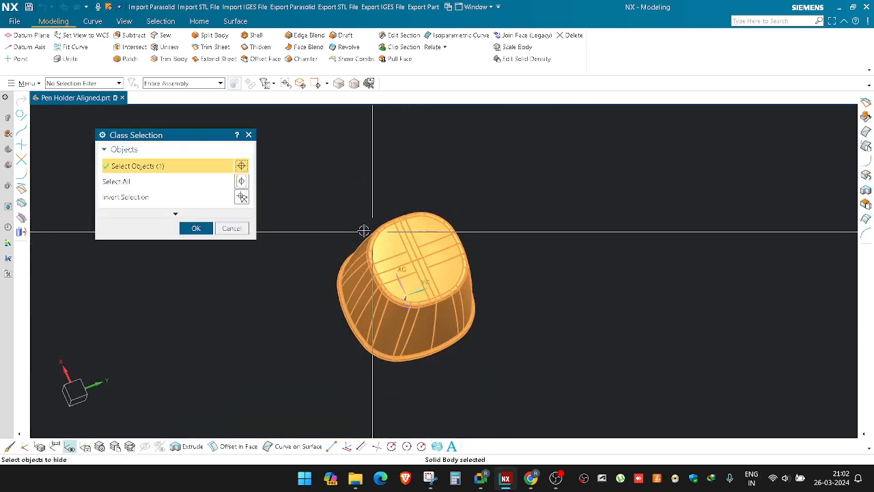
pyautogui.click(232, 228)
# Step: Examine the crossing strips and patch seams in the middle of the solid body's base
pyautogui.scroll(3, 447, 239)
pyautogui.moveTo(481, 244); pyautogui.dragTo(506, 247, button='middle')
pyautogui.scroll(1, 401, 300)
pyautogui.moveTo(428, 260)
pyautogui.mouseDown(button='middle')
pyautogui.moveTo(398, 271)
pyautogui.moveTo(429, 267)
pyautogui.mouseUp(button='middle')
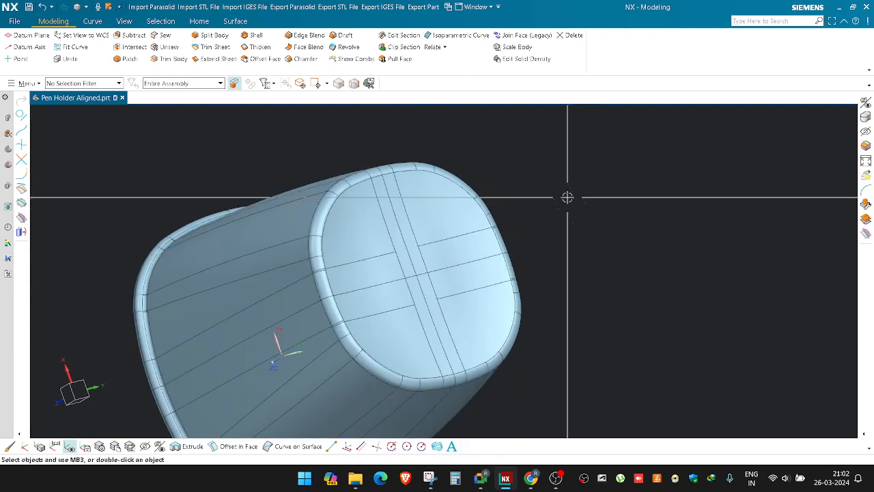
pyautogui.scroll(3, 416, 256)
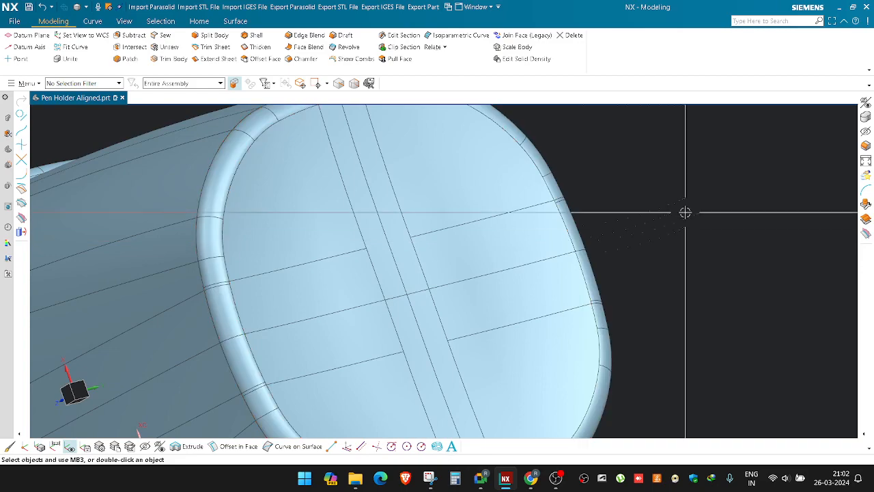
pyautogui.scroll(1, 407, 268)
pyautogui.moveTo(407, 269)
pyautogui.mouseDown(button='middle')
pyautogui.moveTo(383, 240)
pyautogui.moveTo(390, 229)
pyautogui.moveTo(386, 249)
pyautogui.moveTo(402, 263)
pyautogui.moveTo(396, 278)
pyautogui.moveTo(382, 275)
pyautogui.moveTo(403, 274)
pyautogui.mouseUp(button='middle')
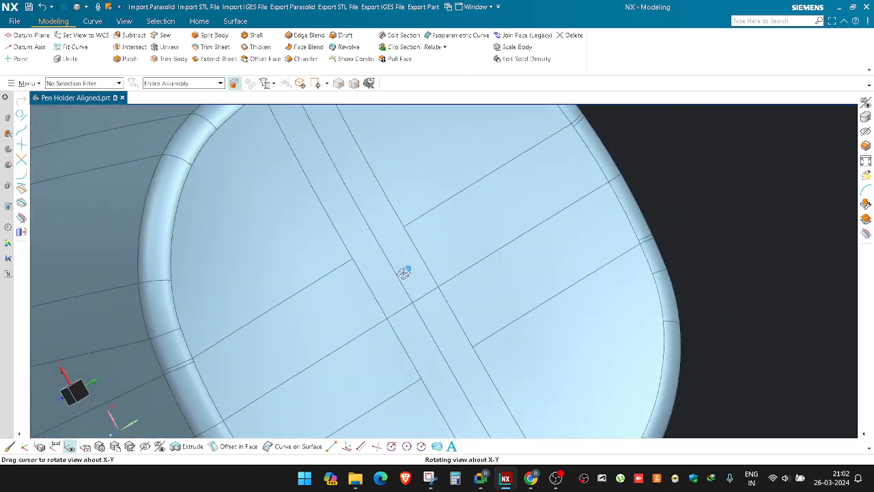
pyautogui.scroll(3, 410, 246)
pyautogui.rightClick(410, 193)
pyautogui.click(433, 211)
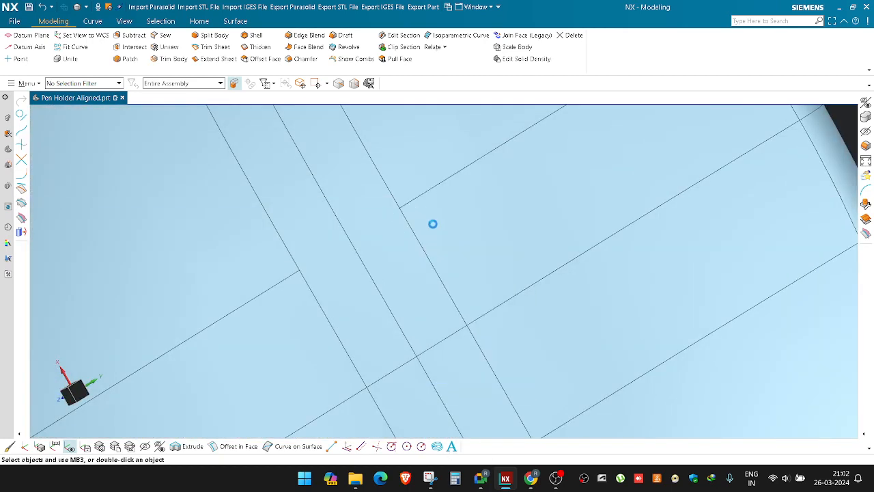
pyautogui.scroll(-1, 433, 224)
pyautogui.hotkey('ctrl', 'b')
pyautogui.press('Escape')
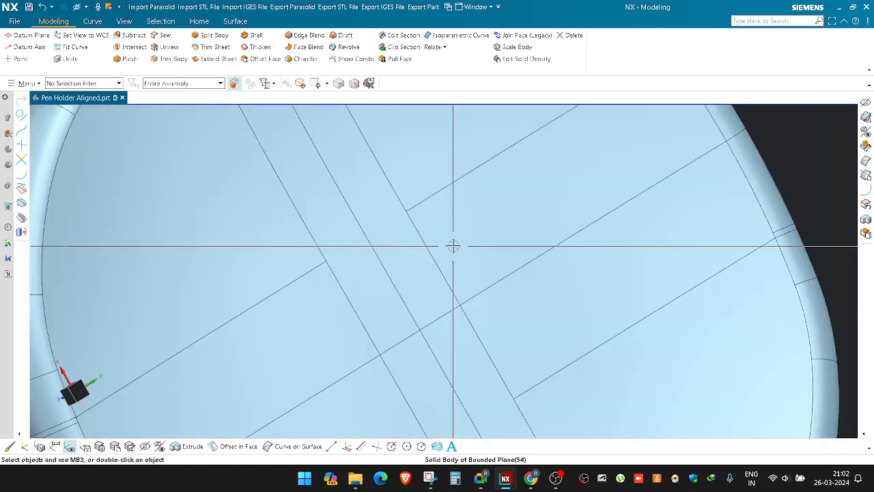
# Step: Examine where the base's patch seams meet the edge blend around the bottom of the solid body
pyautogui.scroll(-5, 453, 246)
pyautogui.scroll(5, 556, 225)
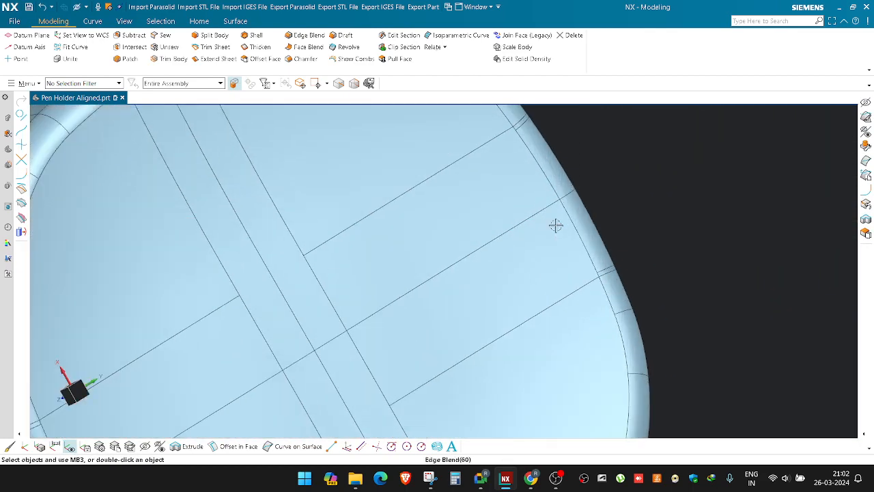
pyautogui.scroll(3, 556, 225)
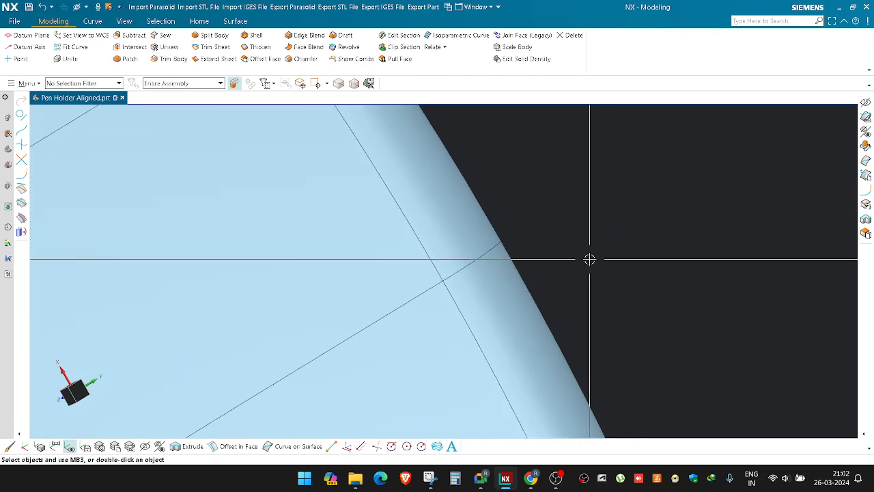
pyautogui.scroll(-5, 590, 259)
pyautogui.scroll(4, 576, 406)
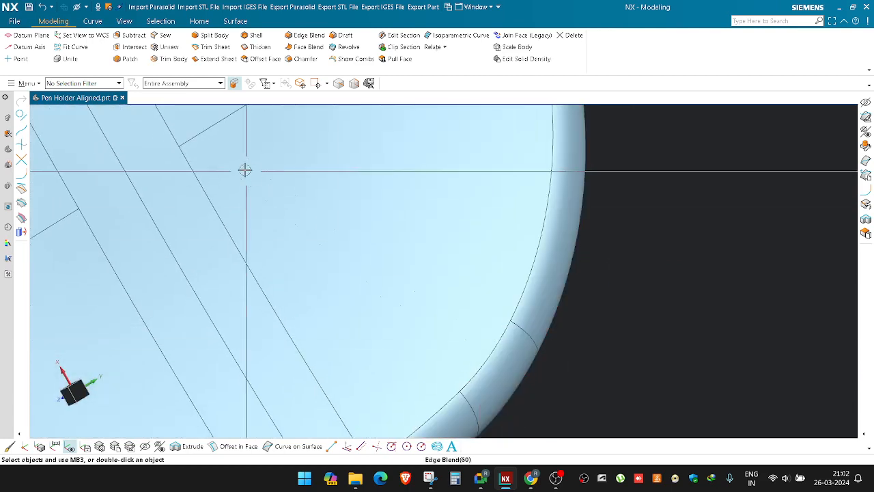
pyautogui.keyDown('shift'); pyautogui.moveTo(252, 176); pyautogui.dragTo(311, 198, button='middle'); pyautogui.keyUp('shift')
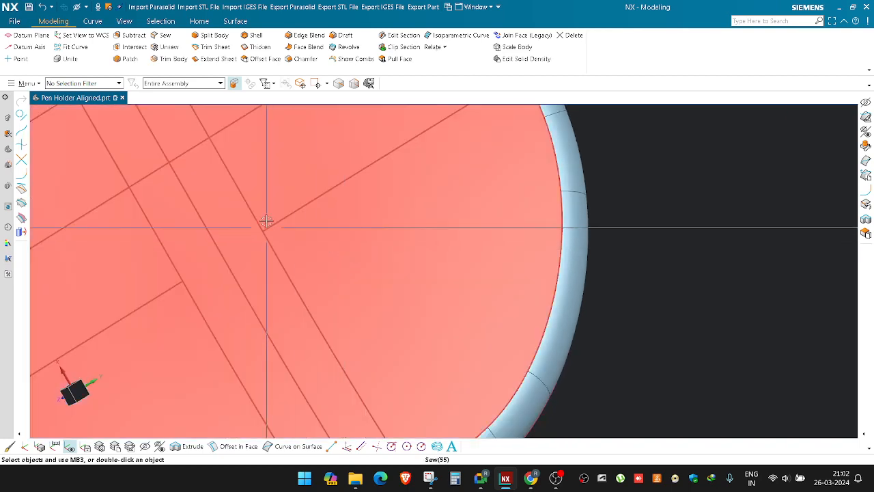
pyautogui.scroll(6, 426, 289)
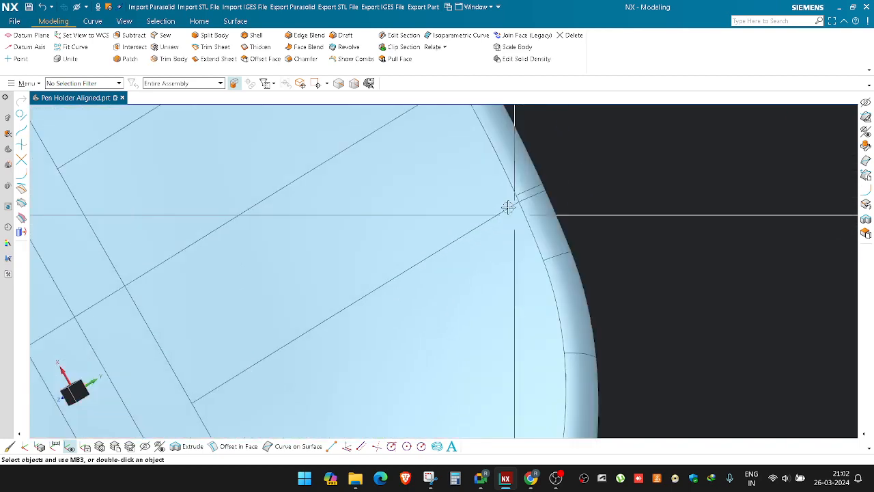
pyautogui.scroll(3, 446, 252)
pyautogui.moveTo(447, 252); pyautogui.dragTo(429, 244, button='middle')
pyautogui.click(470, 228)
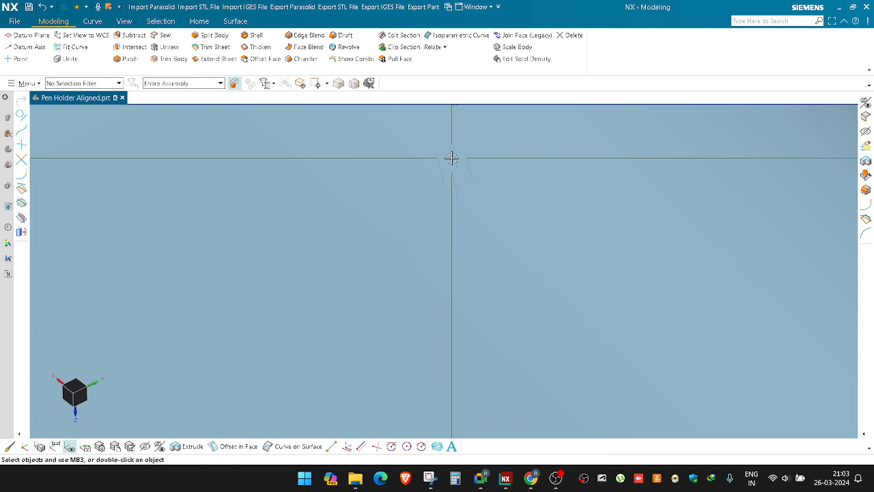
# Step: Update the display and turn the solid body upright to examine its open top, rim edge and straight side view
pyautogui.rightClick(452, 158)
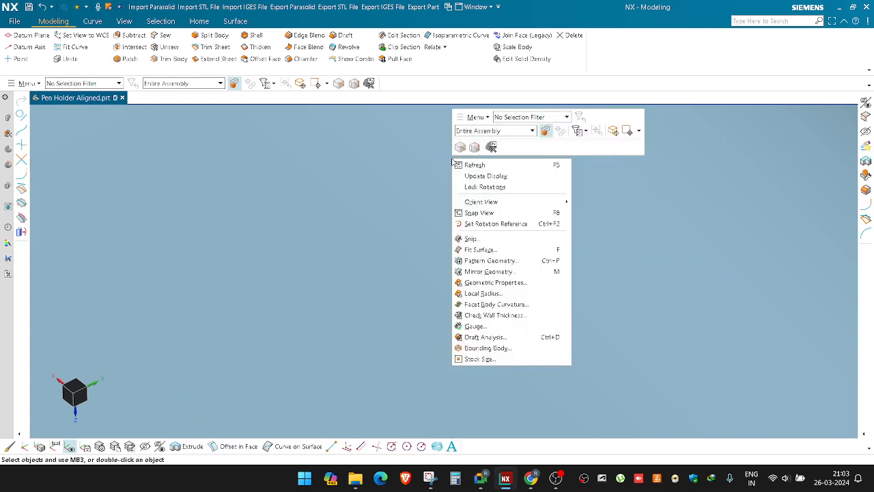
pyautogui.click(466, 176)
pyautogui.scroll(-10, 465, 221)
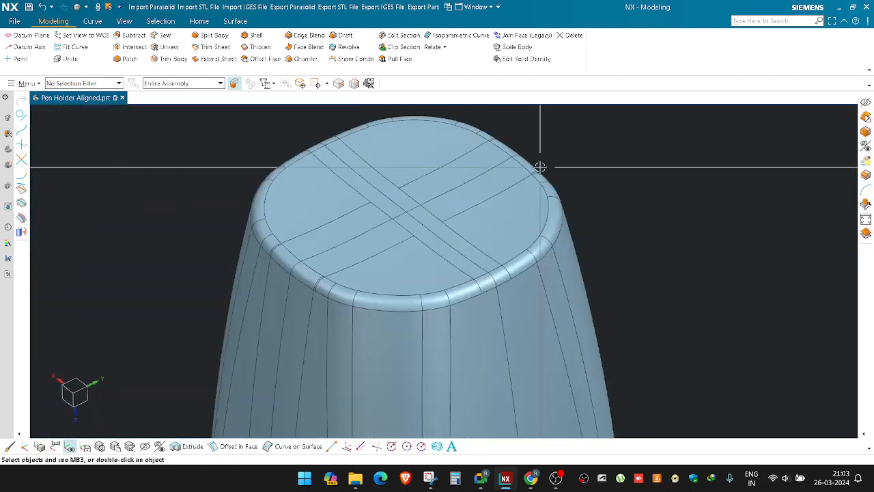
pyautogui.scroll(-5, 539, 166)
pyautogui.moveTo(539, 167); pyautogui.dragTo(571, 283, button='middle')
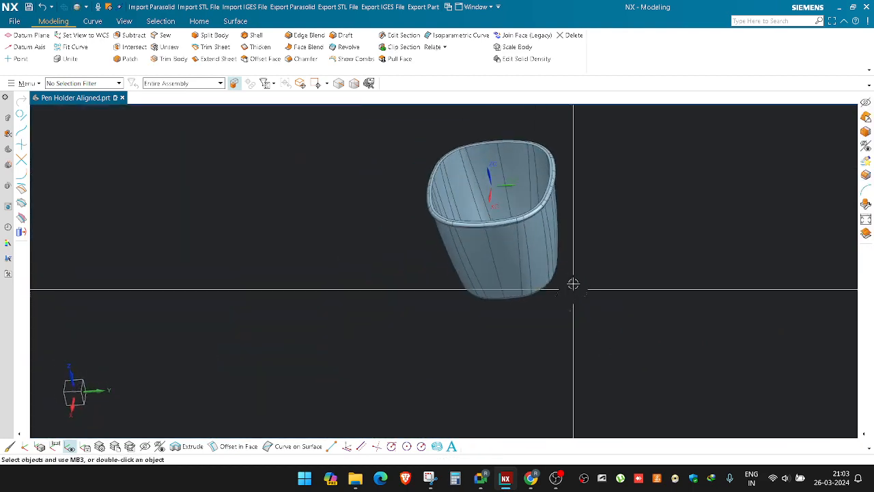
pyautogui.scroll(6, 572, 283)
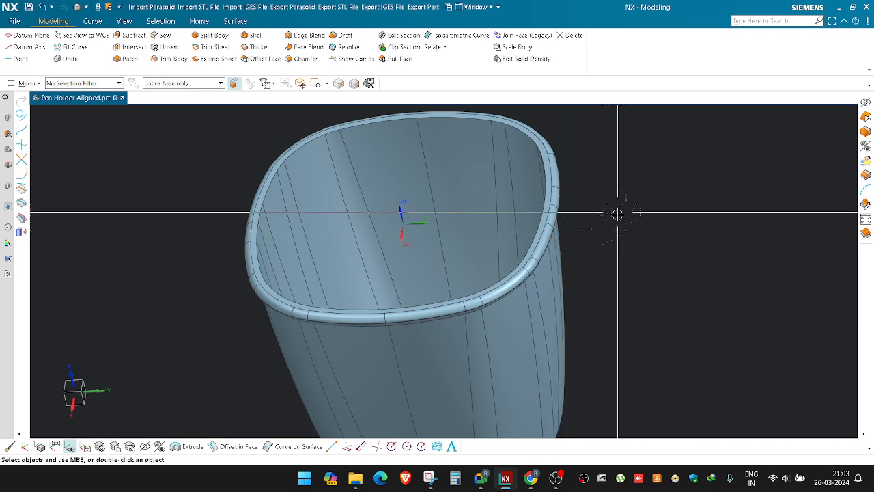
pyautogui.moveTo(618, 225); pyautogui.dragTo(642, 195, button='middle')
pyautogui.press('F8')
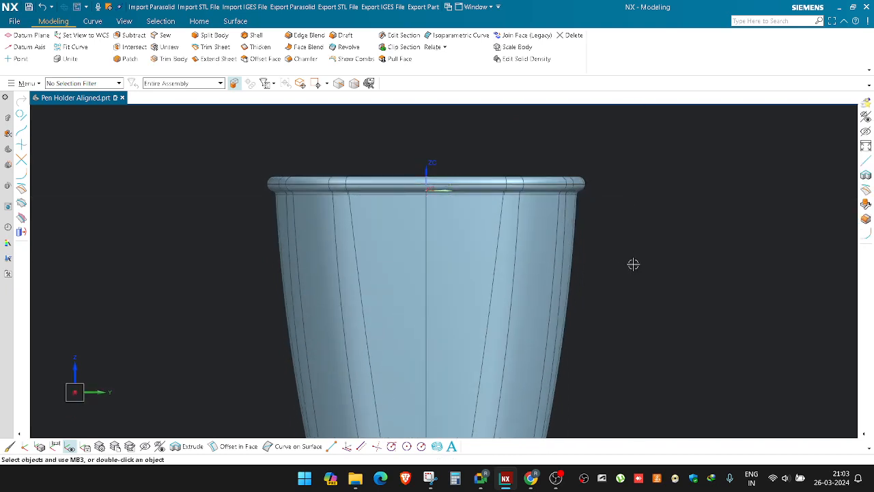
# Step: Section the solid body on the absolute X plane and examine the wall profile at the rim and the base corner
pyautogui.hotkey('ctrl', 'h')
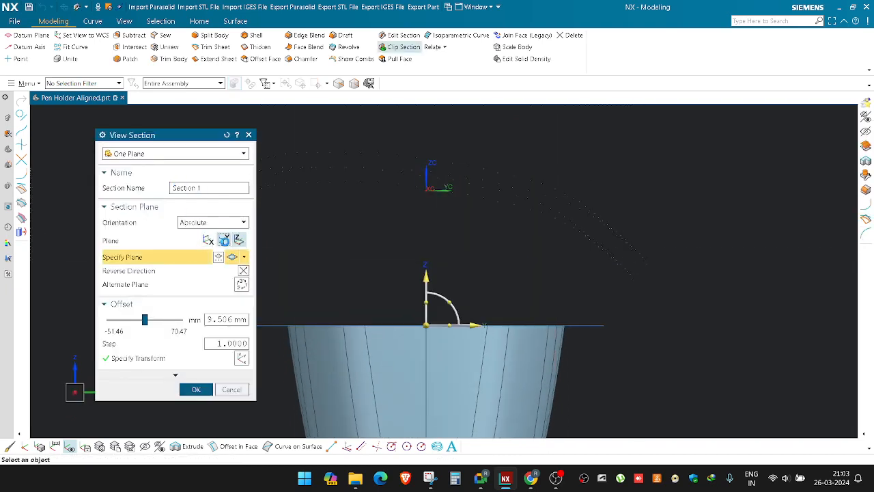
pyautogui.click(224, 241)
pyautogui.click(209, 239)
pyautogui.scroll(8, 588, 189)
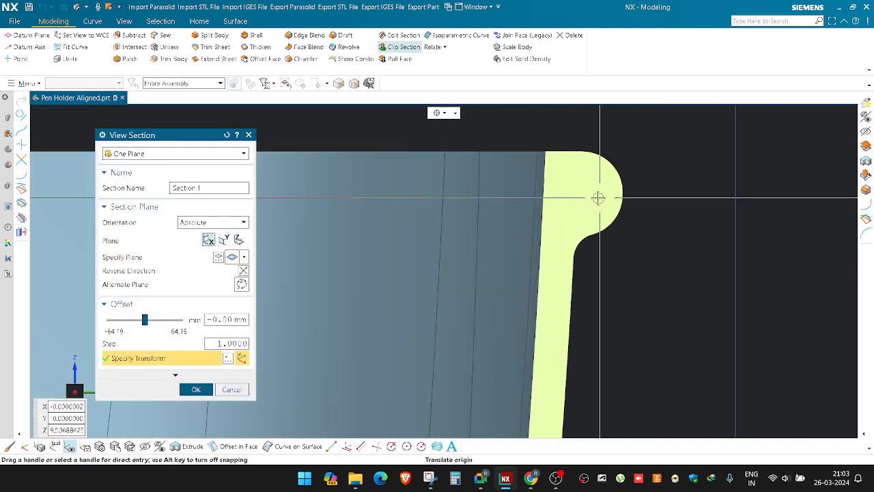
pyautogui.scroll(-5, 574, 128)
pyautogui.scroll(8, 532, 290)
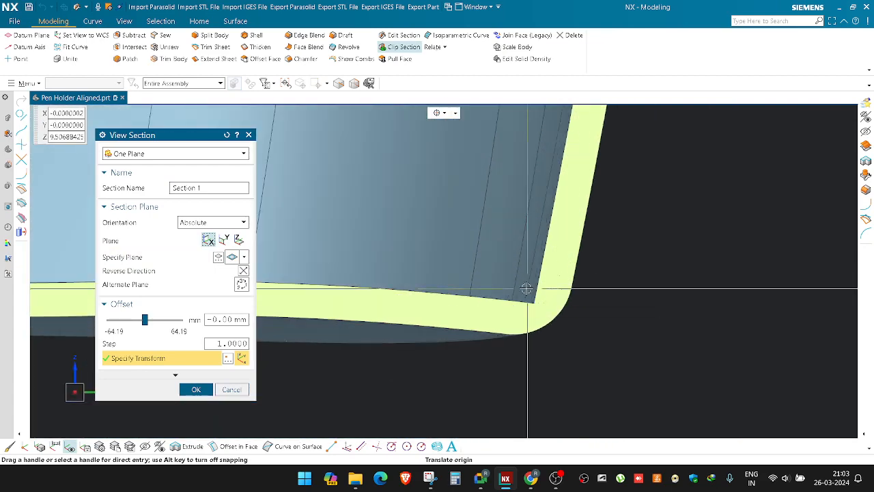
pyautogui.press('Escape')
# Step: Examine the pen holder's inner walls and the edge where they meet the inside of the base from above
pyautogui.scroll(-6, 577, 307)
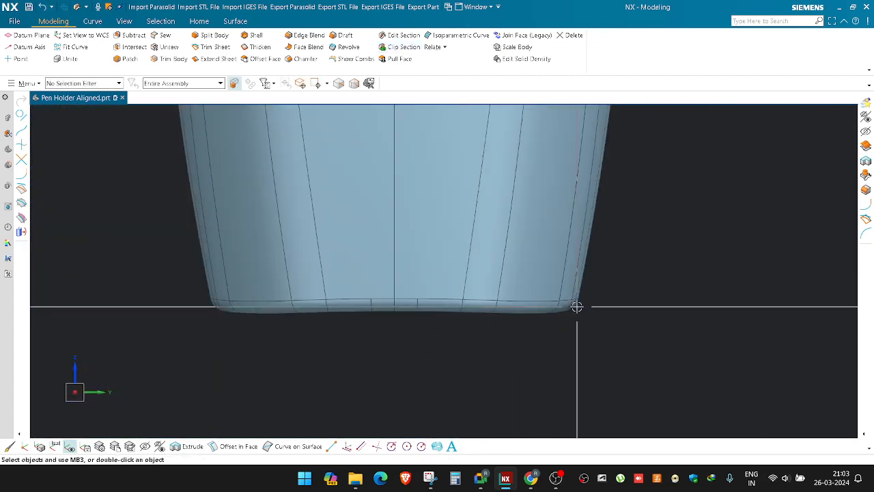
pyautogui.moveTo(577, 308); pyautogui.dragTo(595, 308, button='middle')
pyautogui.press('F8')
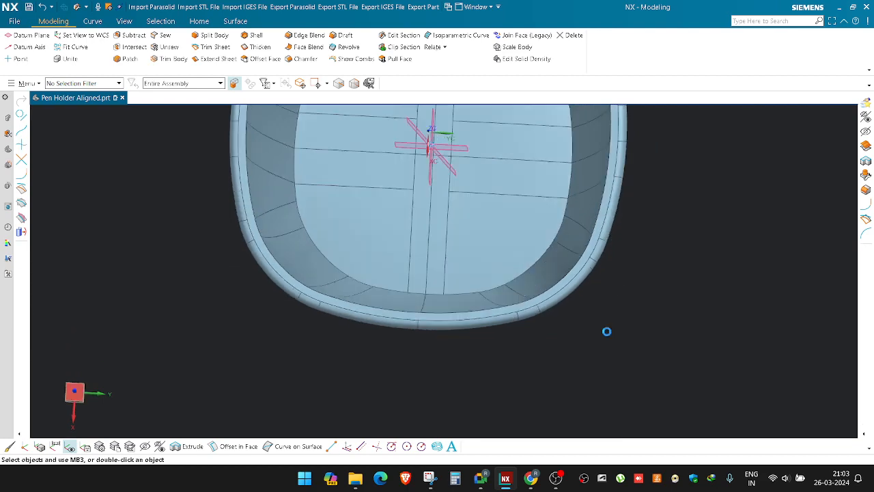
pyautogui.scroll(-4, 519, 311)
pyautogui.scroll(6, 494, 236)
pyautogui.scroll(-2, 459, 239)
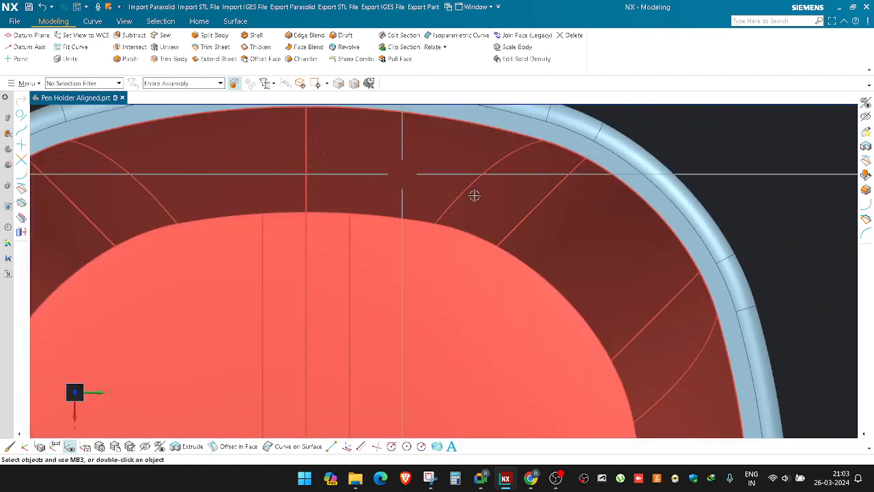
pyautogui.keyDown('shift'); pyautogui.moveTo(565, 216); pyautogui.dragTo(546, 246, button='middle'); pyautogui.keyUp('shift')
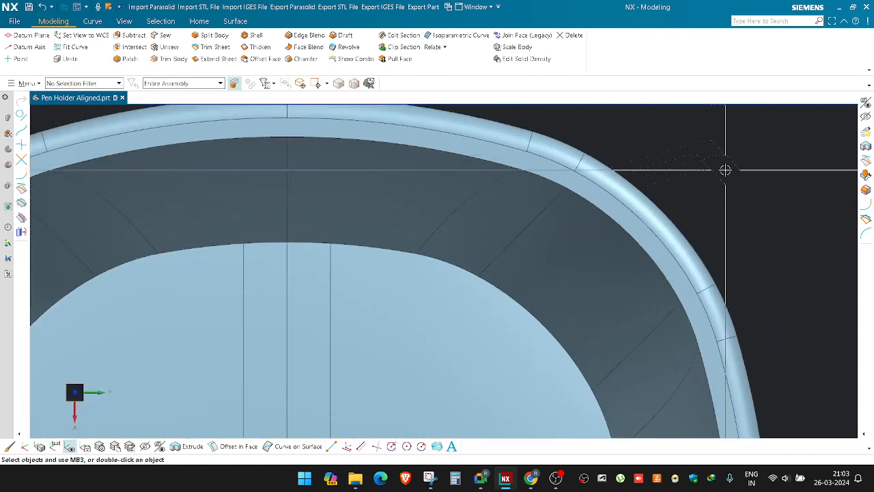
pyautogui.keyDown('shift'); pyautogui.moveTo(732, 176); pyautogui.dragTo(712, 188, button='middle'); pyautogui.keyUp('shift')
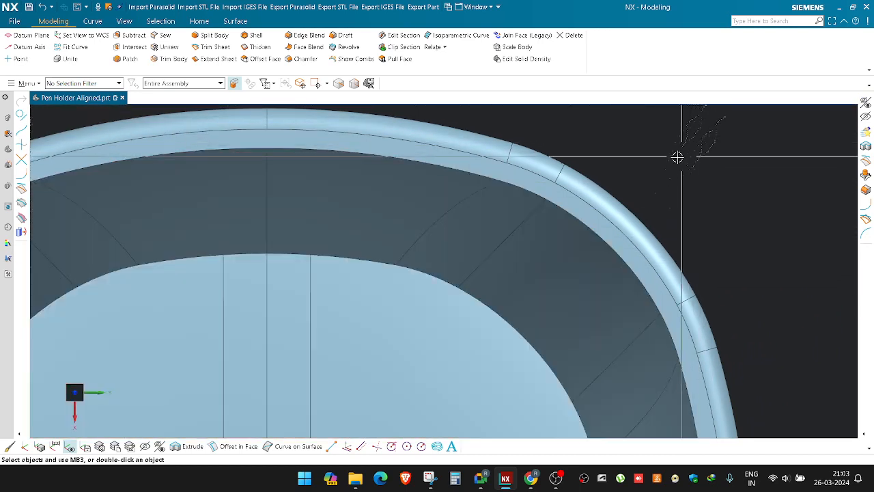
pyautogui.scroll(-6, 675, 157)
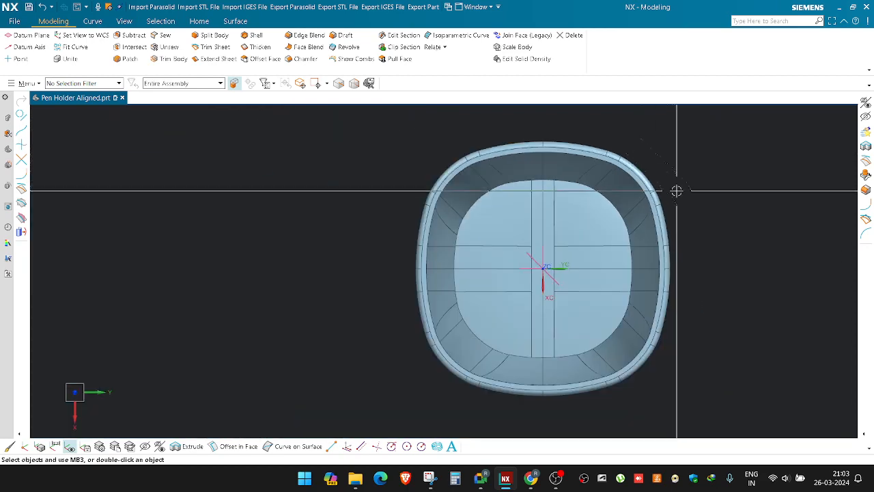
# Step: Review the shell feature's settings and check the outer base blend with Geometric Properties in Dynamic analysis mode
pyautogui.moveTo(677, 190); pyautogui.dragTo(643, 151, button='middle')
pyautogui.doubleClick(576, 160)
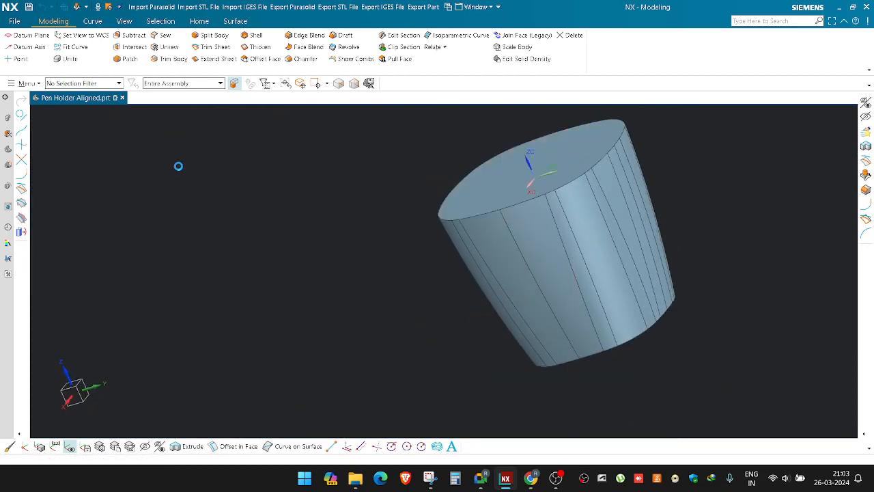
pyautogui.click(196, 269)
pyautogui.scroll(4, 659, 332)
pyautogui.moveTo(678, 329); pyautogui.dragTo(680, 321, button='middle')
pyautogui.rightClick(680, 321)
pyautogui.click(726, 230)
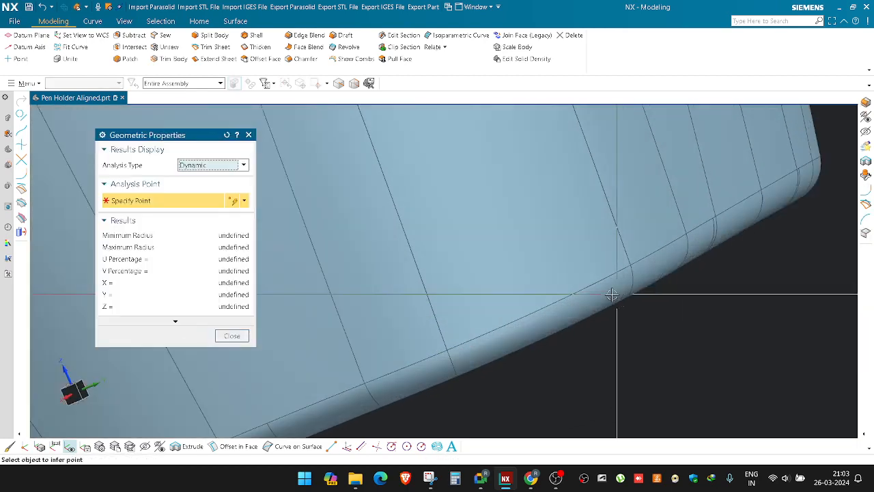
pyautogui.middleClick(552, 347)
# Step: Blend the tangent edges around the inside of the base with a circular 1.5 mm radius and check the result from above
pyautogui.moveTo(552, 348); pyautogui.dragTo(636, 209, button='middle')
pyautogui.press('b')
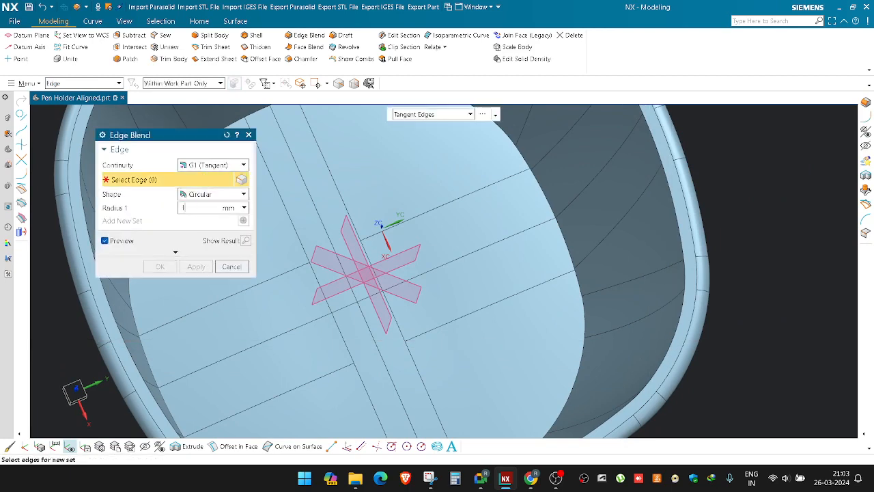
pyautogui.scroll(5, 539, 198)
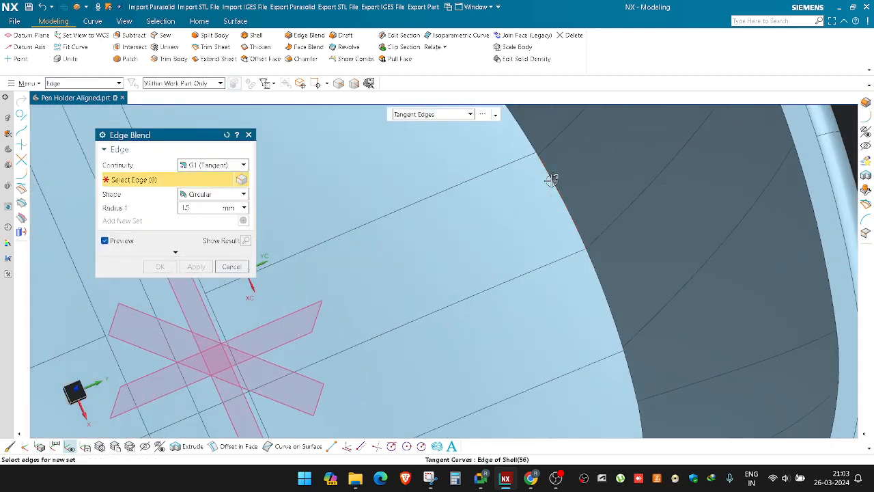
pyautogui.click(558, 194)
pyautogui.scroll(-5, 559, 194)
pyautogui.middleClick(565, 181)
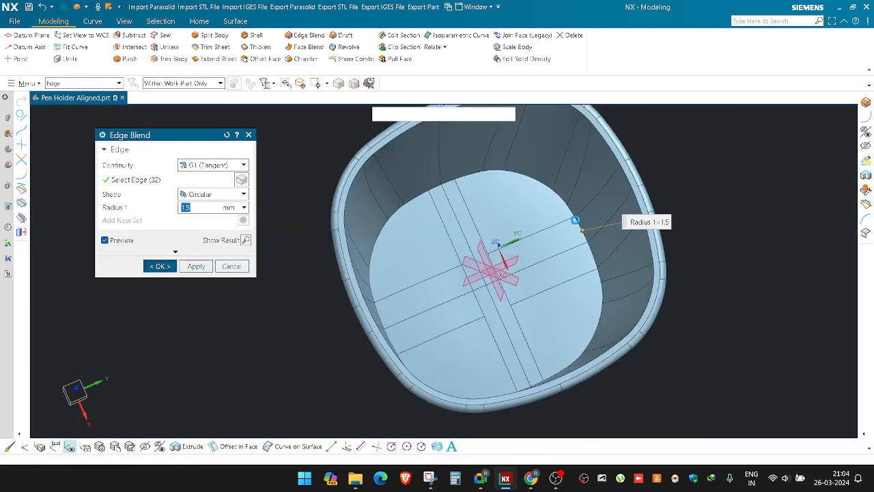
pyautogui.press('F8')
pyautogui.scroll(5, 525, 152)
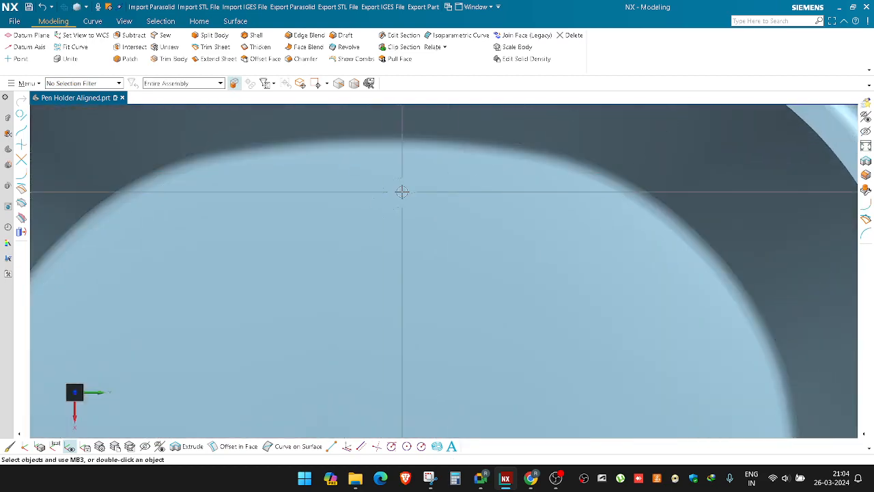
pyautogui.scroll(-3, 397, 188)
pyautogui.scroll(4, 391, 205)
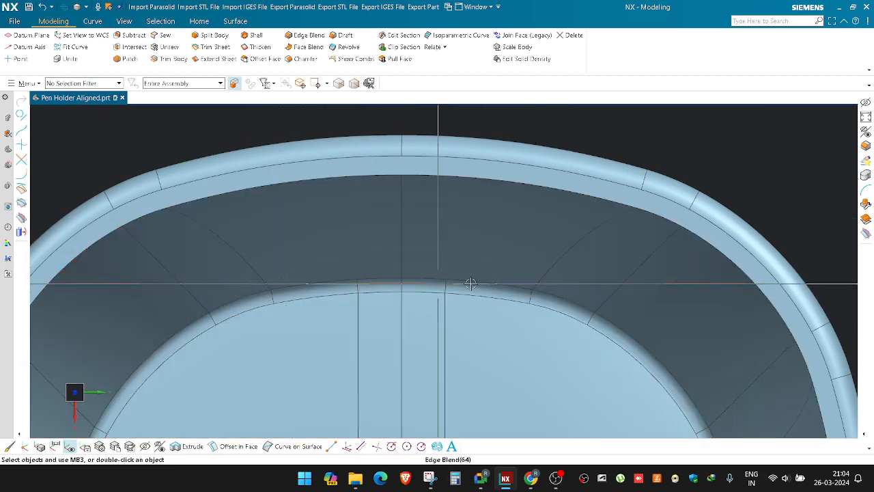
# Step: Examine the pen holder's wall and lower corner in a section view through the X plane, and discard the section
pyautogui.scroll(1, 495, 280)
pyautogui.keyDown('shift'); pyautogui.moveTo(515, 229); pyautogui.dragTo(508, 280, button='middle'); pyautogui.keyUp('shift')
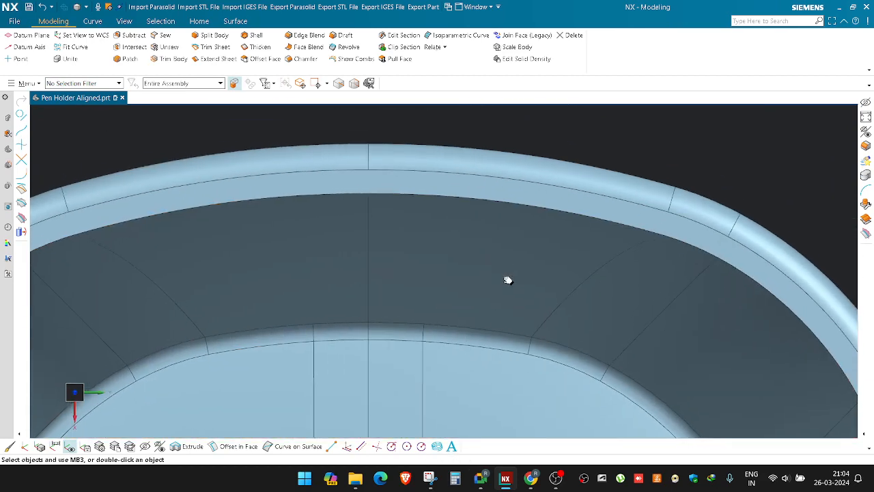
pyautogui.scroll(-3, 517, 169)
pyautogui.moveTo(559, 260); pyautogui.dragTo(549, 188, button='middle')
pyautogui.scroll(-3, 548, 219)
pyautogui.press('F8')
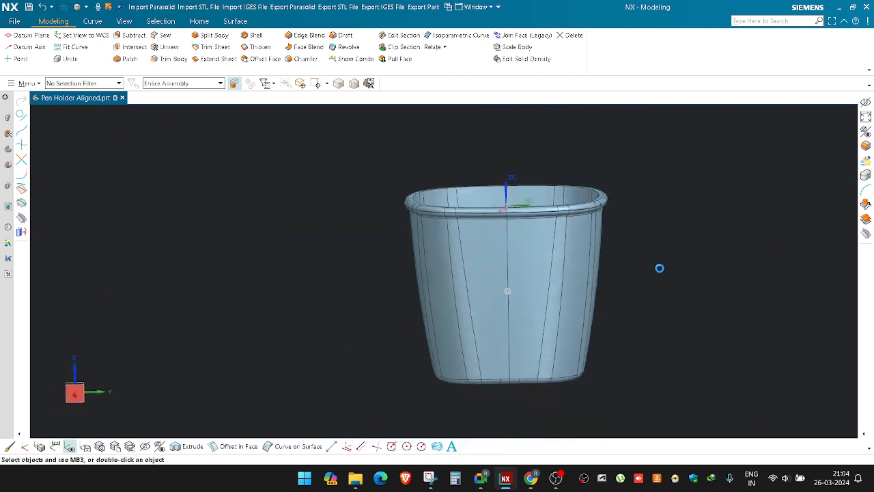
pyautogui.hotkey('ctrl', 'h')
pyautogui.click(209, 239)
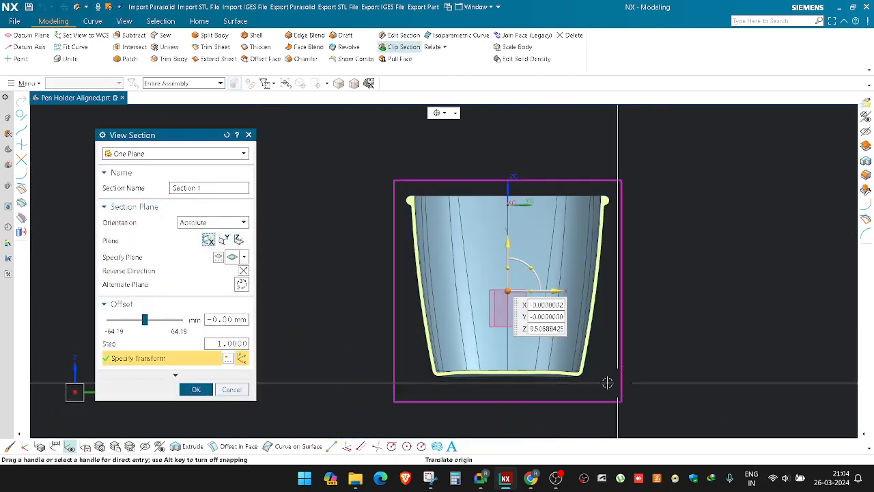
pyautogui.scroll(5, 609, 381)
pyautogui.scroll(-4, 663, 390)
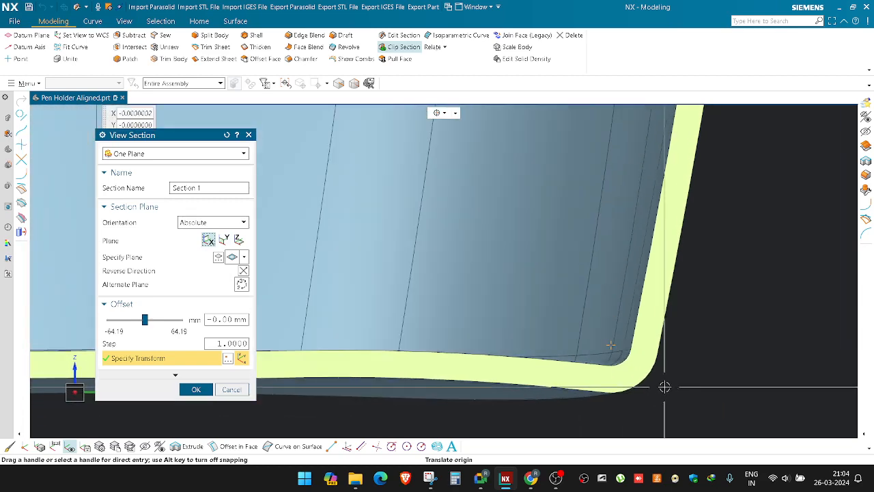
pyautogui.click(232, 389)
# Step: Display the pen holder shaded without edges and examine the surface of its base from below
pyautogui.moveTo(269, 388); pyautogui.dragTo(642, 266, button='middle')
pyautogui.moveTo(642, 266); pyautogui.dragTo(652, 251, button='right')
pyautogui.scroll(3, 534, 244)
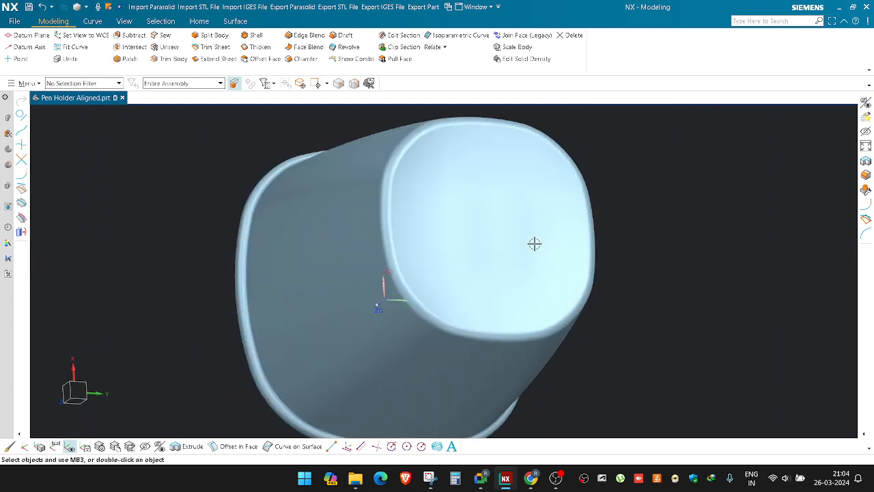
pyautogui.press('F8')
pyautogui.moveTo(510, 244); pyautogui.dragTo(597, 280, button='middle')
pyautogui.moveTo(632, 232); pyautogui.dragTo(567, 262, button='middle')
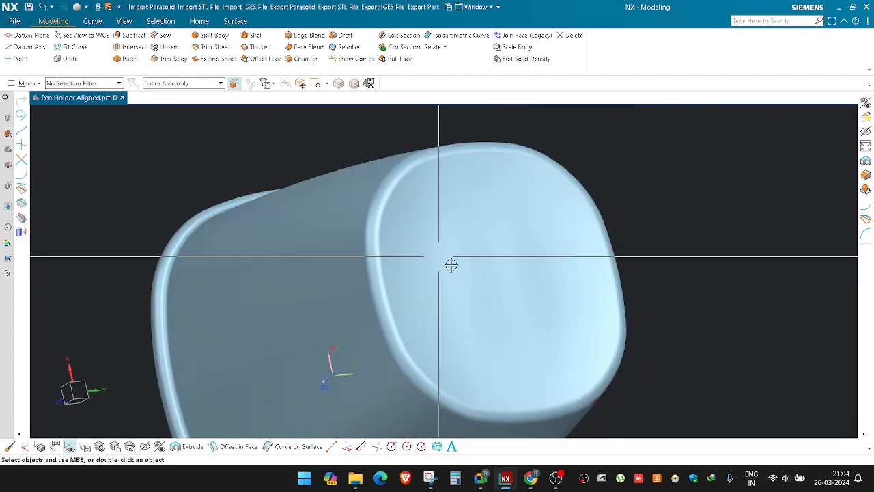
pyautogui.rightClick(732, 206)
pyautogui.click(703, 243)
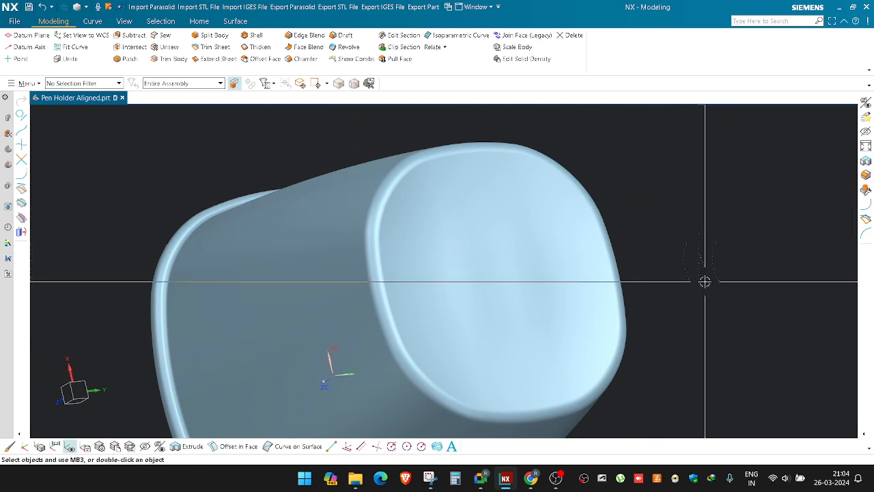
# Step: Swap the shown and hidden bodies to compare the base with the scan, and restore the model shaded with edges
pyautogui.hotkey('ctrl', 'shift', 'b')
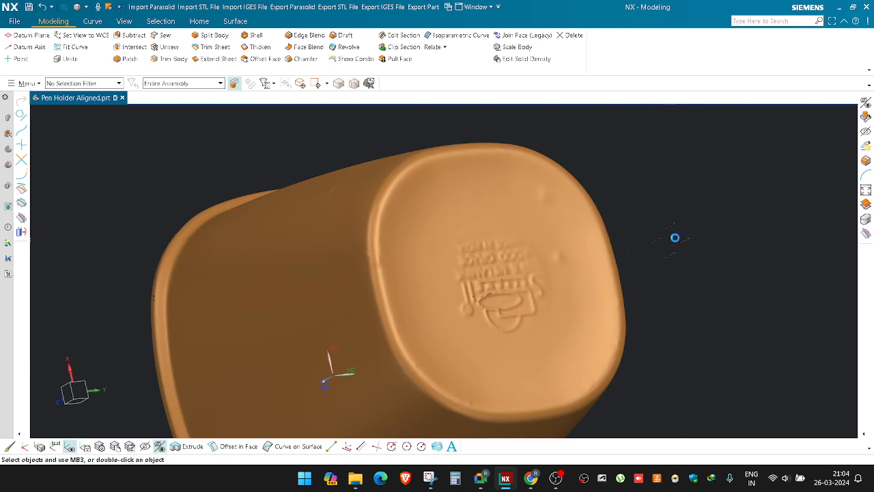
pyautogui.hotkey('ctrl', 'shift', 'b')
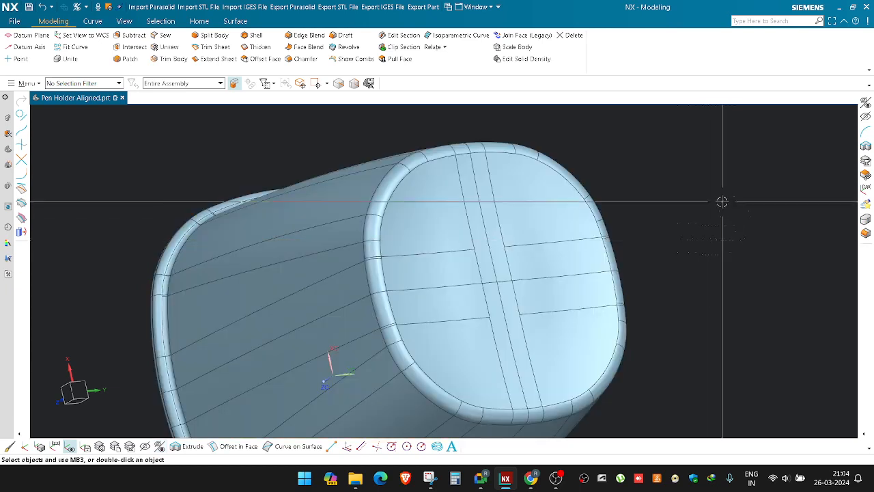
pyautogui.moveTo(654, 299)
pyautogui.mouseDown(button='right')
pyautogui.moveTo(718, 229)
pyautogui.moveTo(697, 199)
pyautogui.mouseUp(button='right')
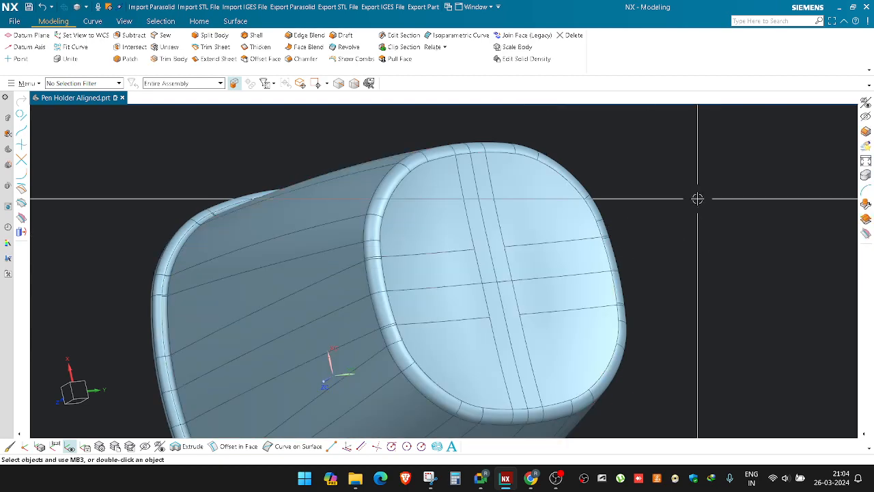
# Step: Offset the chain of four edges running across the pen holder's base by 7 mm along the body faces
pyautogui.moveTo(515, 198); pyautogui.dragTo(478, 214, button='middle')
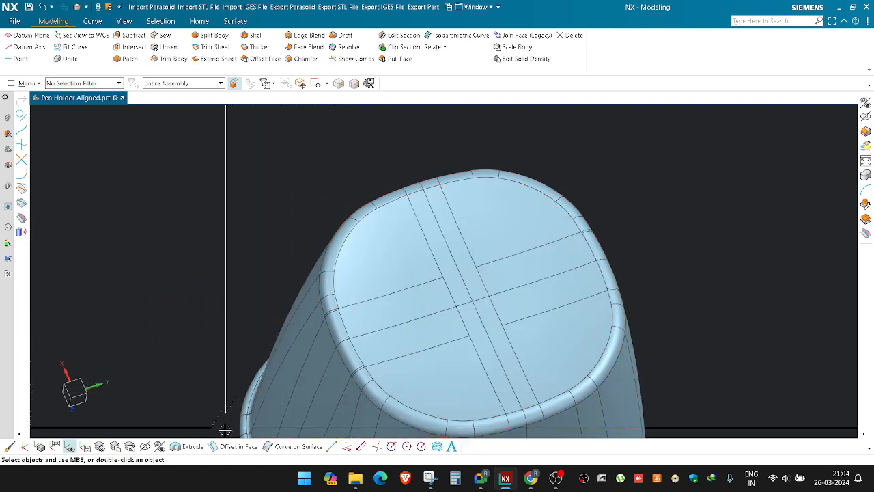
pyautogui.click(231, 448)
pyautogui.click(435, 255)
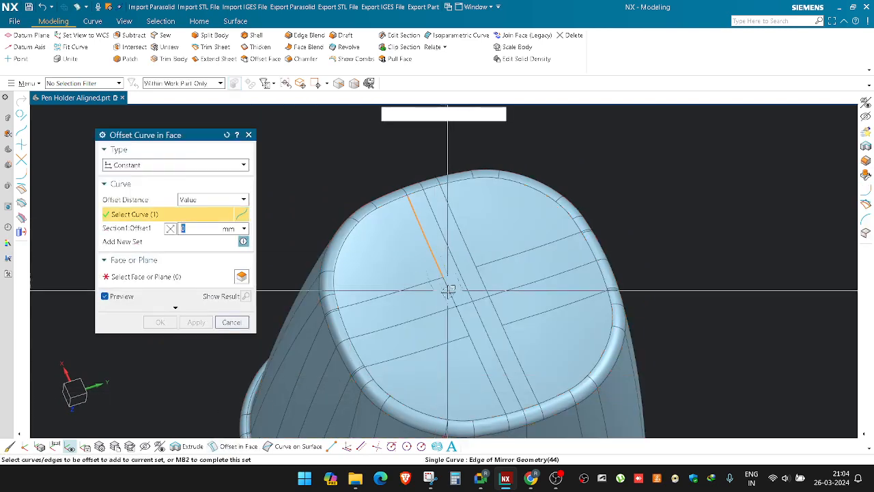
pyautogui.click(448, 291)
pyautogui.click(480, 362)
pyautogui.middleClick(480, 362)
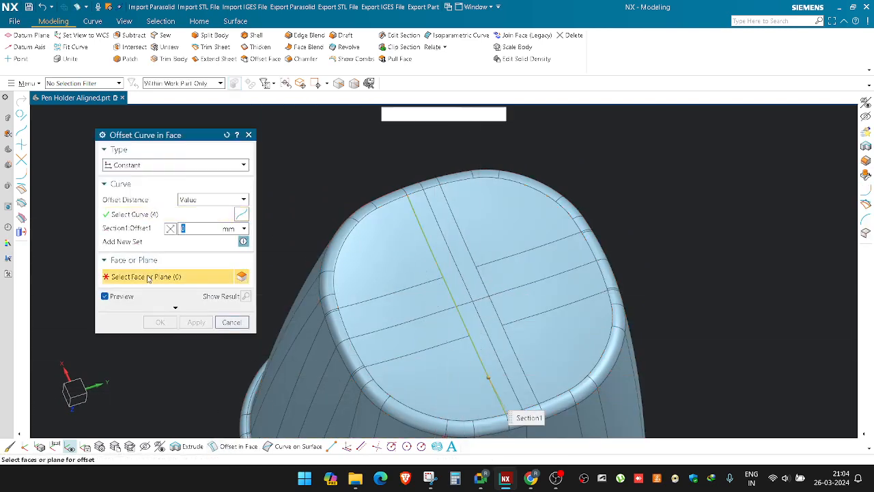
pyautogui.click(438, 294)
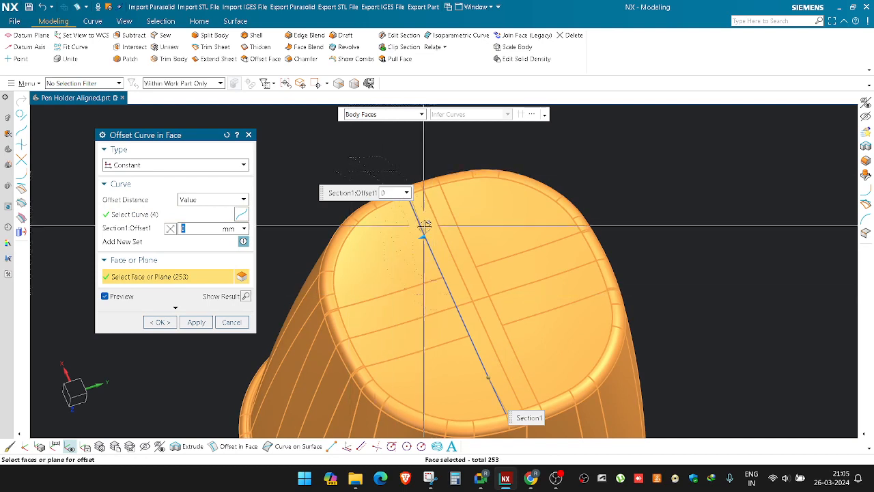
pyautogui.moveTo(422, 237); pyautogui.dragTo(420, 240)
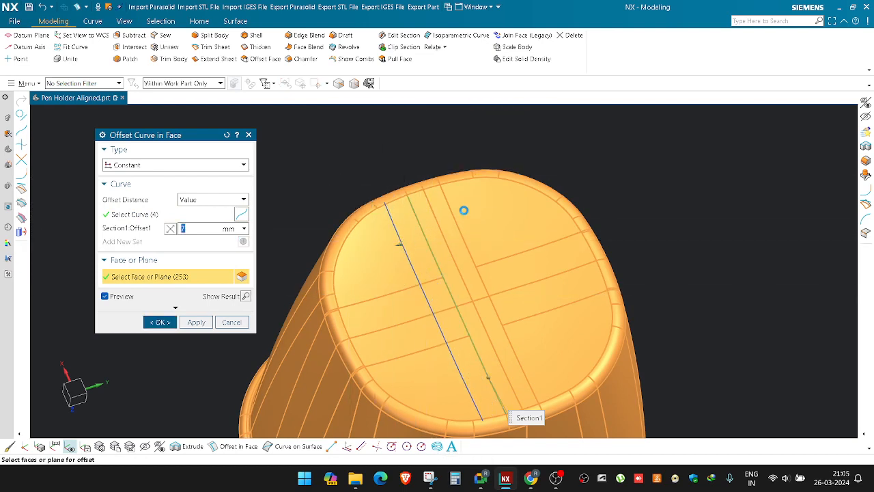
pyautogui.middleClick(464, 210)
# Step: Mirror the offset curve on the pen holder's base about the XC-ZC plane
pyautogui.scroll(-3, 463, 210)
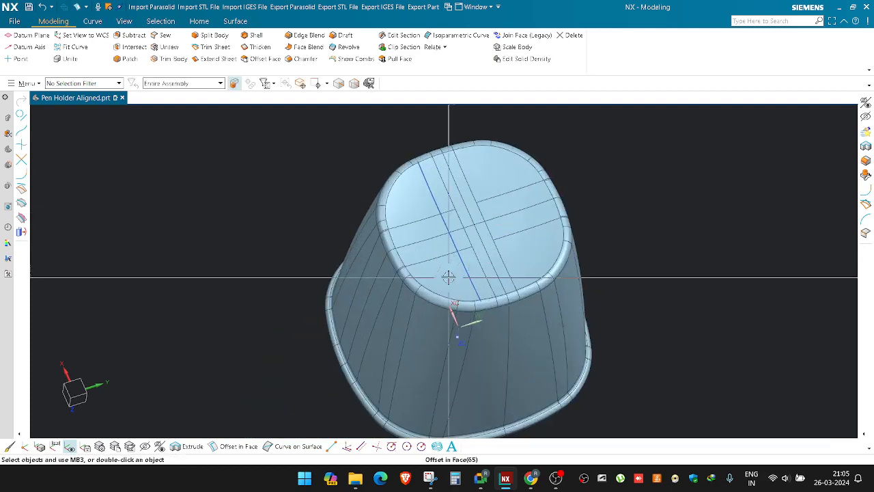
pyautogui.scroll(3, 498, 195)
pyautogui.moveTo(500, 197); pyautogui.dragTo(642, 259, button='middle')
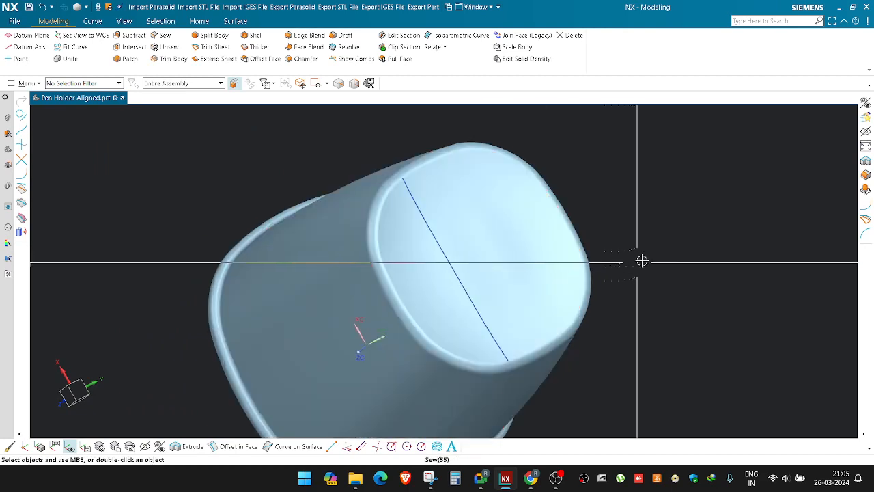
pyautogui.moveTo(454, 299); pyautogui.dragTo(451, 253, button='middle')
pyautogui.scroll(4, 512, 220)
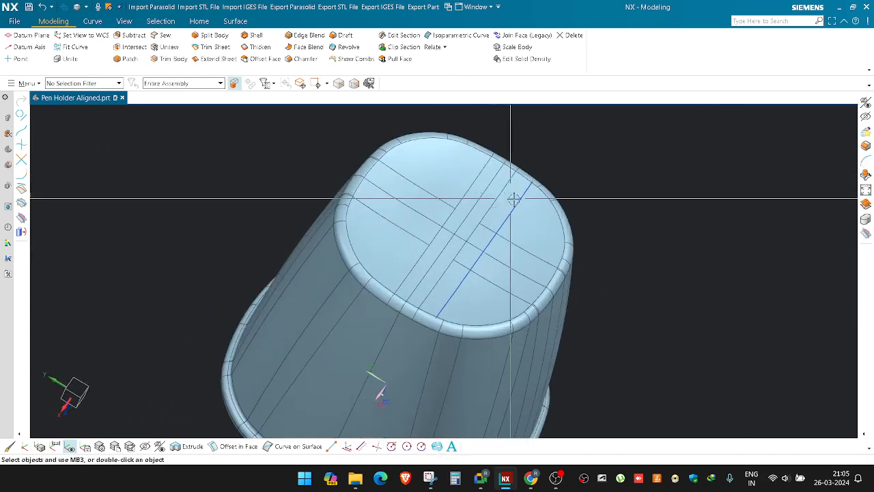
pyautogui.press('m')
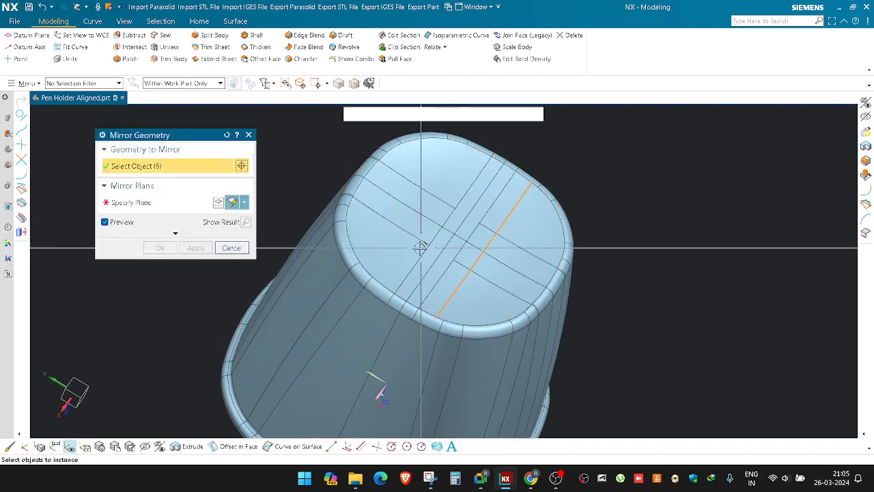
pyautogui.click(170, 206)
pyautogui.click(243, 203)
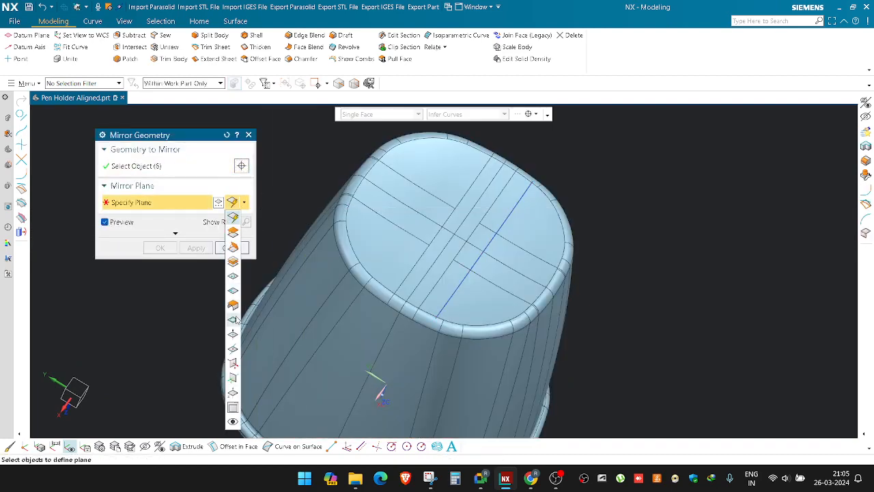
pyautogui.click(233, 377)
pyautogui.middleClick(394, 242)
pyautogui.keyDown('shift'); pyautogui.moveTo(468, 156); pyautogui.dragTo(450, 173, button='middle'); pyautogui.keyUp('shift')
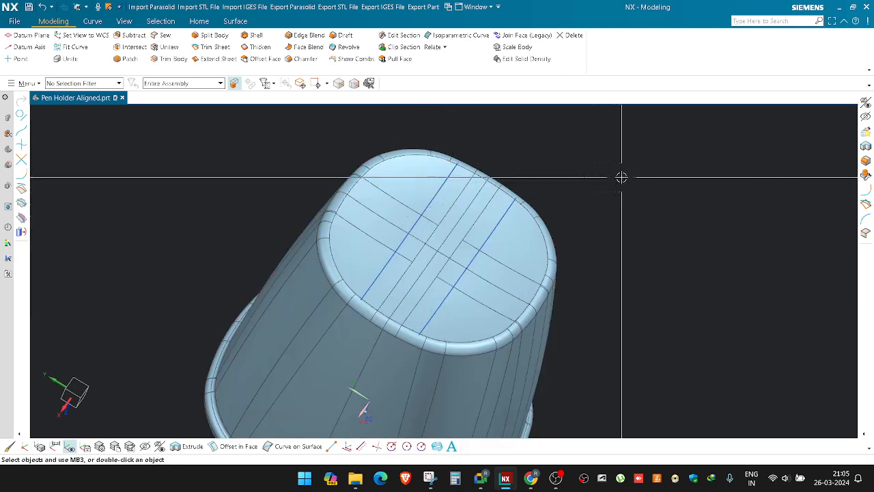
# Step: Examine the pen holder from the base, the side and directly above its opening
pyautogui.scroll(1, 414, 205)
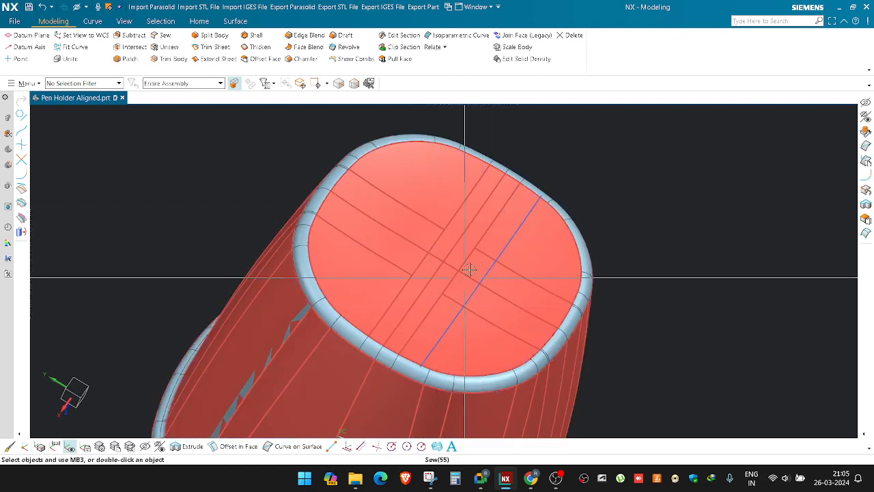
pyautogui.scroll(-2, 451, 253)
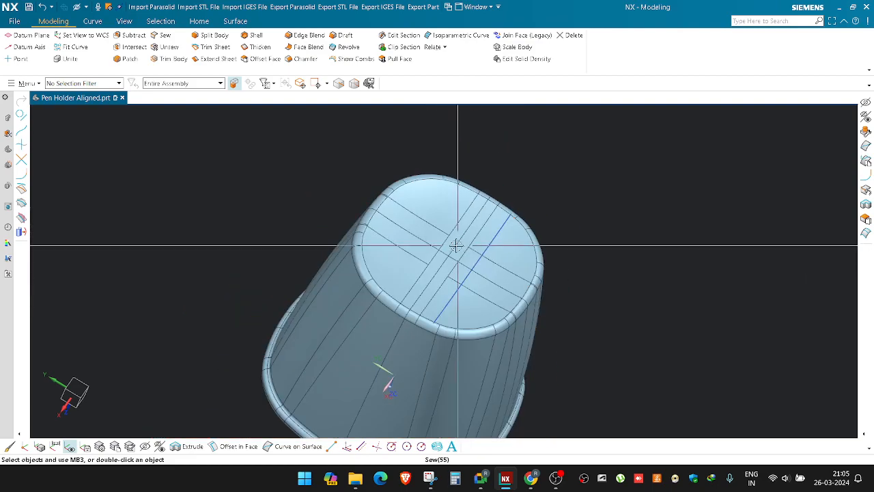
pyautogui.moveTo(456, 246); pyautogui.dragTo(455, 342, button='middle')
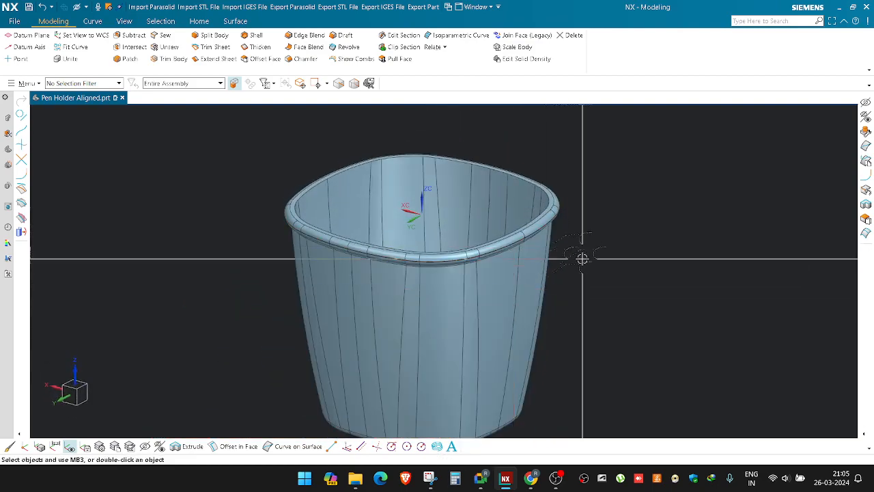
pyautogui.moveTo(582, 259); pyautogui.dragTo(594, 296, button='middle')
pyautogui.press('F8')
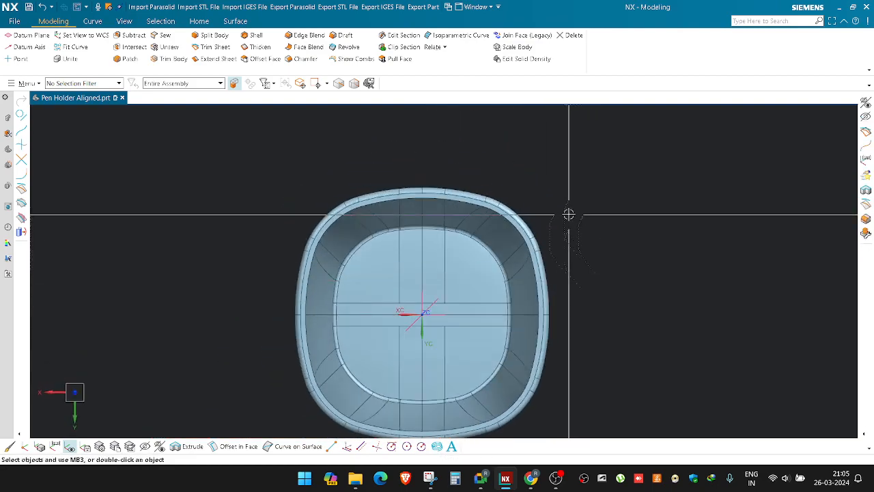
pyautogui.scroll(-2, 569, 215)
pyautogui.scroll(2, 486, 248)
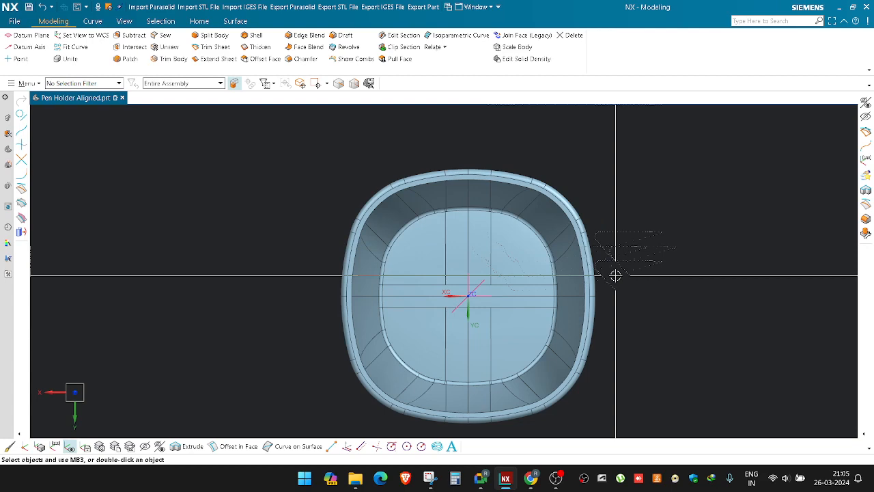
pyautogui.moveTo(628, 312); pyautogui.dragTo(605, 255, button='middle')
pyautogui.scroll(2, 439, 224)
pyautogui.moveTo(440, 228); pyautogui.dragTo(447, 192, button='middle')
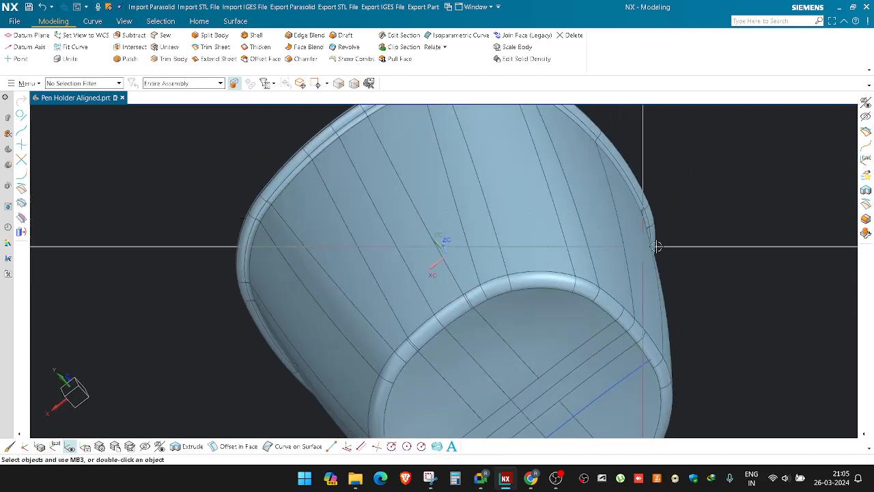
pyautogui.rightClick(717, 195)
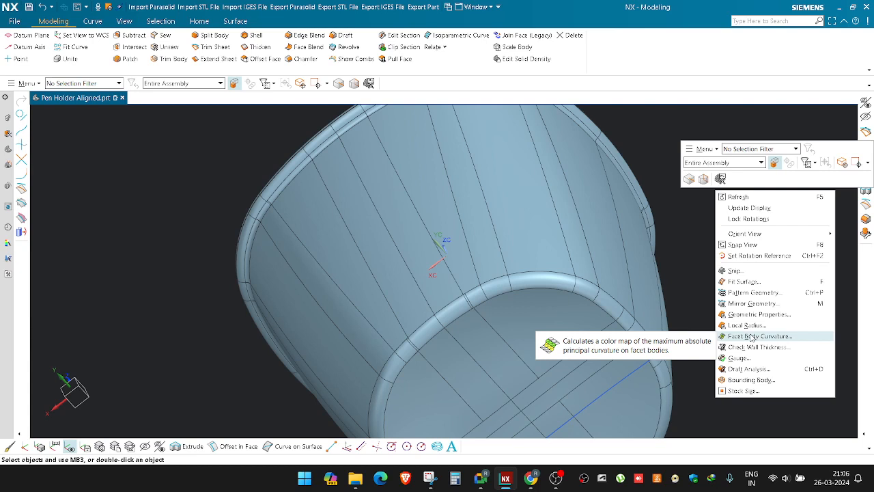
pyautogui.moveTo(672, 212); pyautogui.dragTo(683, 232, button='middle')
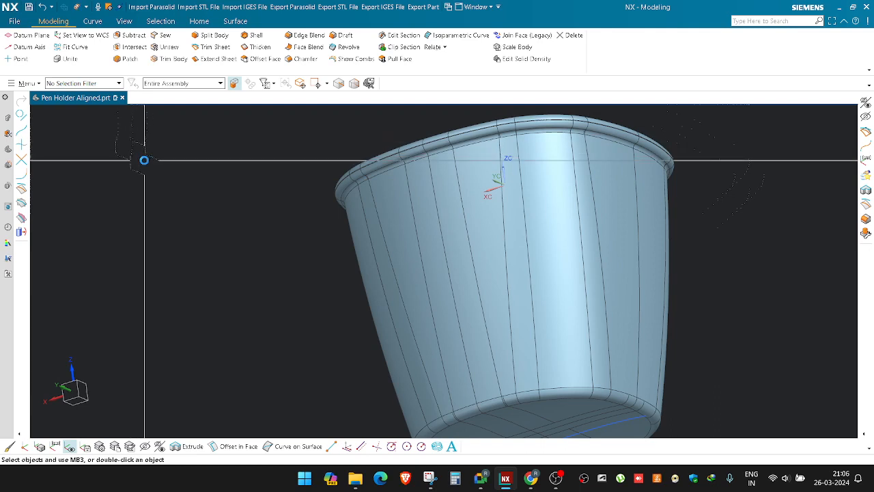
pyautogui.press('Escape')
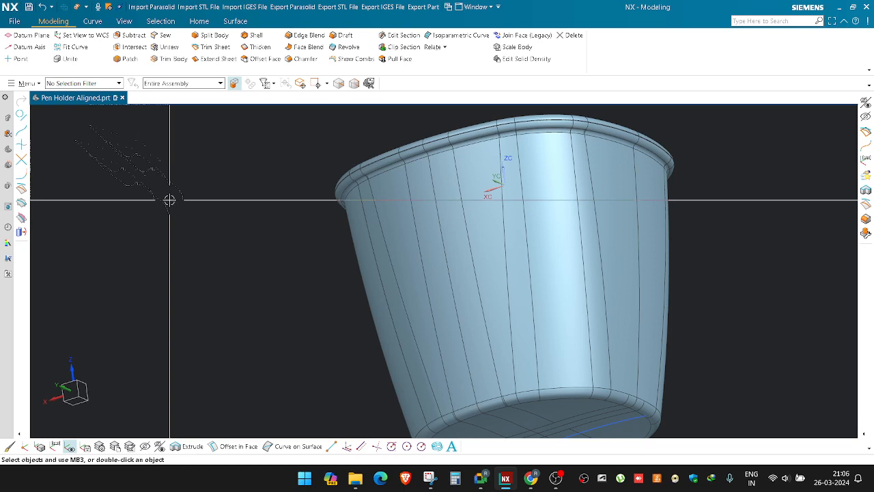
# Step: Review the pen holder's feature history from the latest feature back to the first, and collapse the history list
pyautogui.click(8, 134)
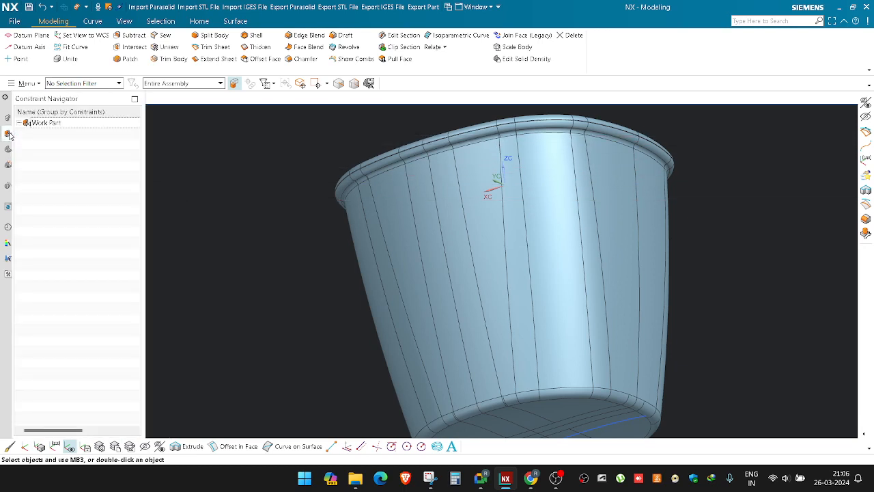
pyautogui.click(8, 118)
pyautogui.click(8, 149)
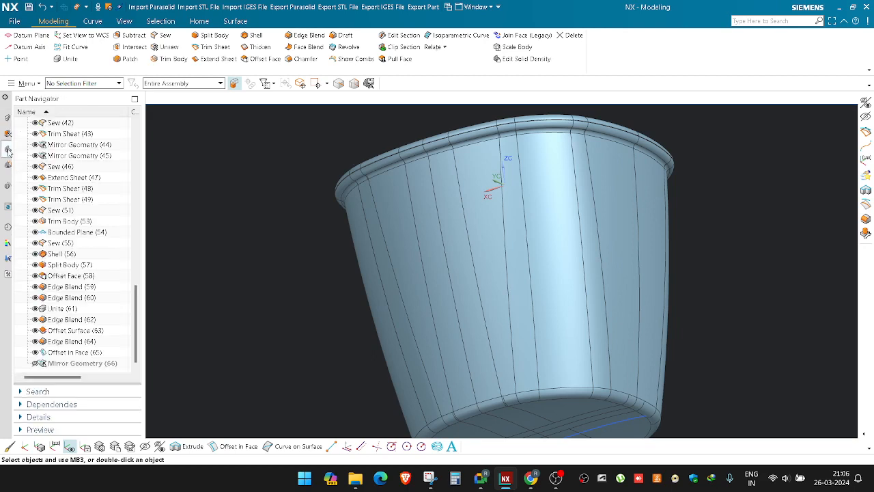
pyautogui.scroll(15, 58, 169)
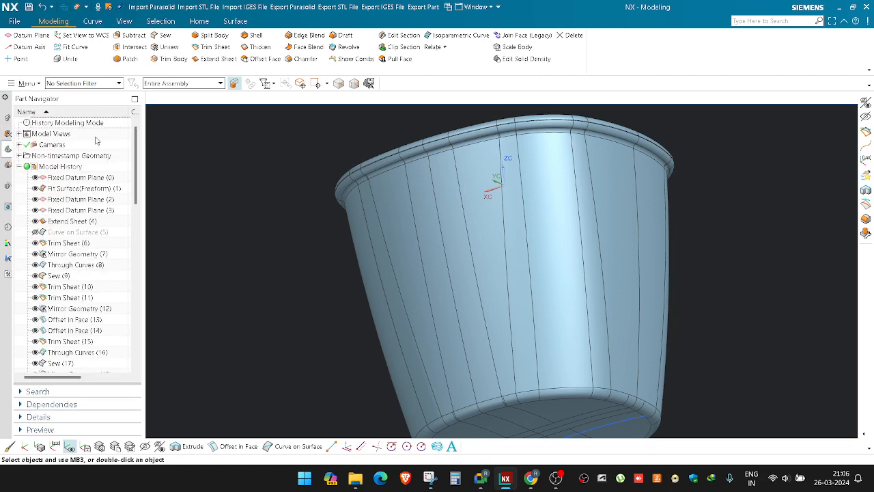
pyautogui.keyDown('shift'); pyautogui.moveTo(327, 208); pyautogui.dragTo(328, 257, button='middle'); pyautogui.keyUp('shift')
pyautogui.click(8, 148)
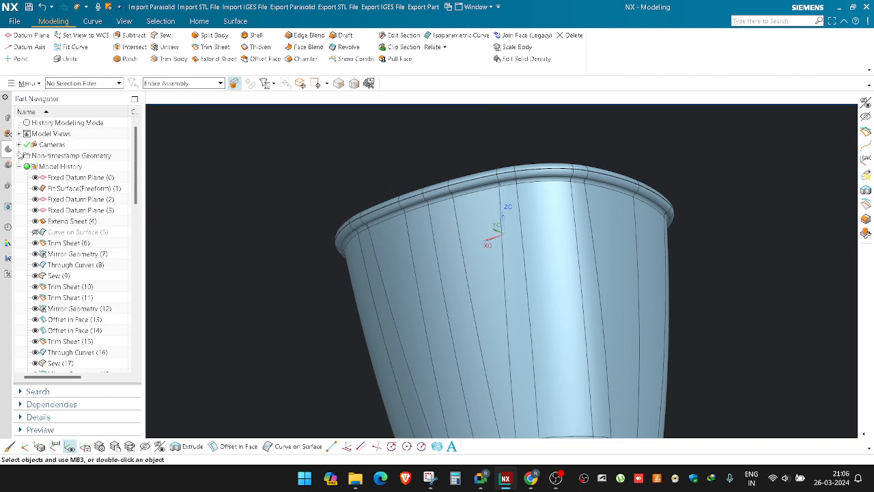
pyautogui.click(19, 167)
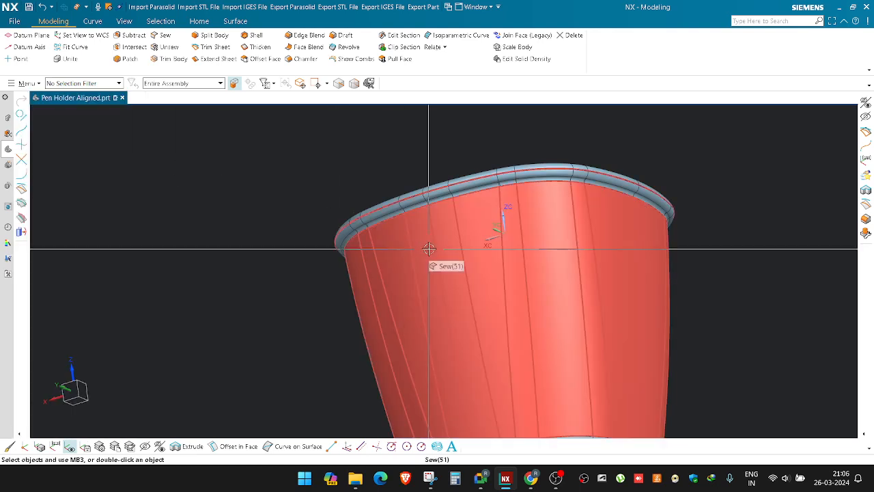
pyautogui.click(9, 120)
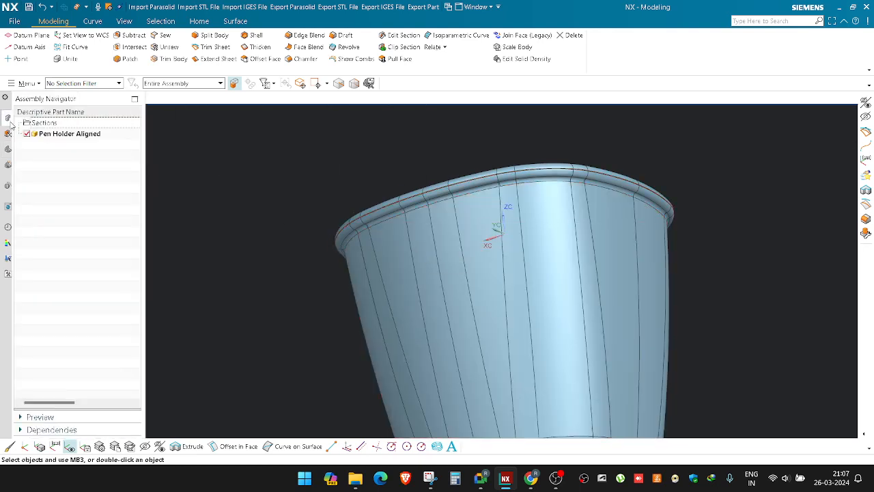
pyautogui.click(7, 134)
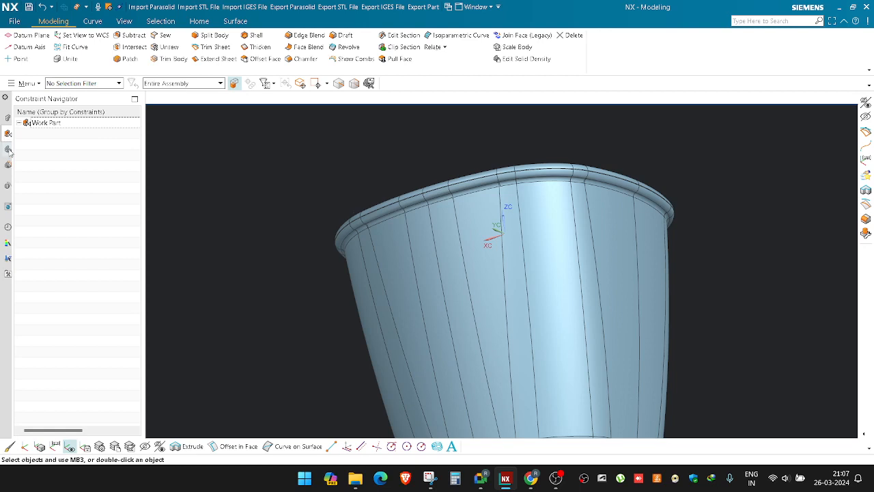
pyautogui.click(8, 149)
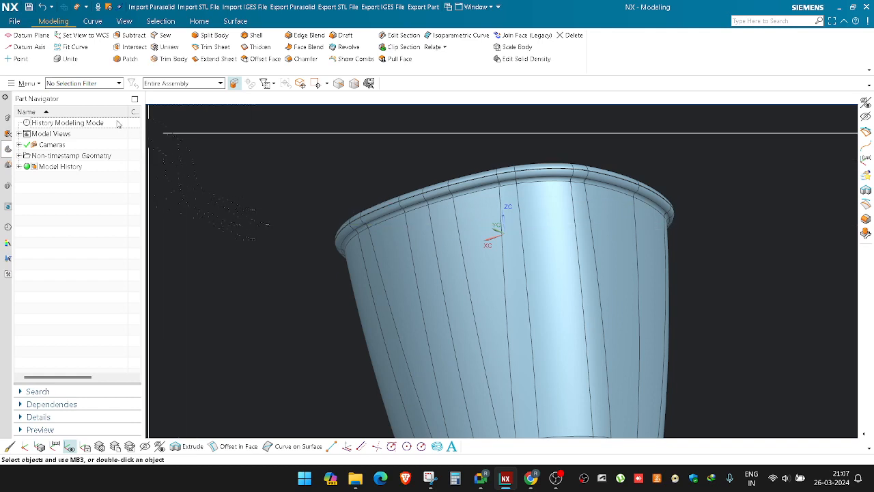
pyautogui.click(27, 83)
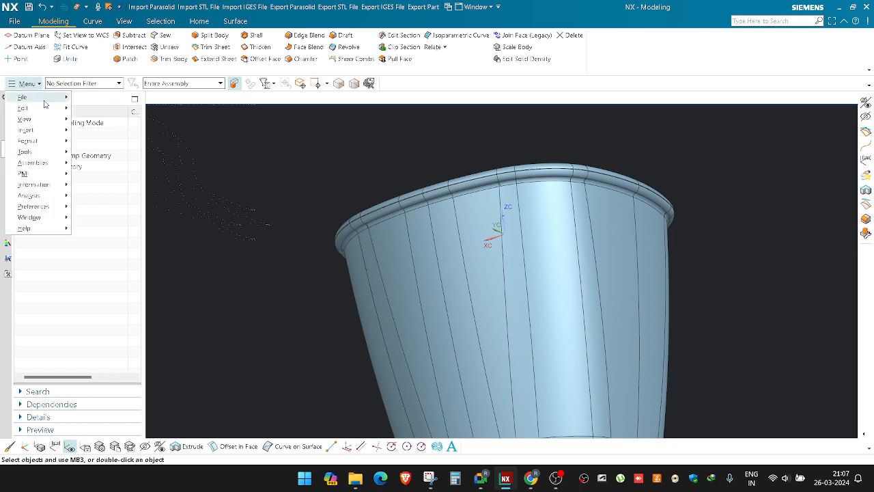
pyautogui.moveTo(41, 98)
pyautogui.click(195, 109)
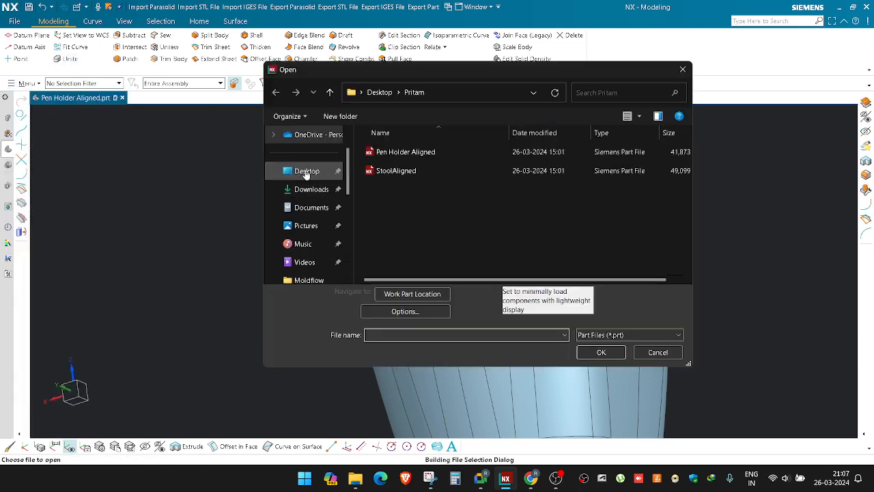
pyautogui.click(306, 173)
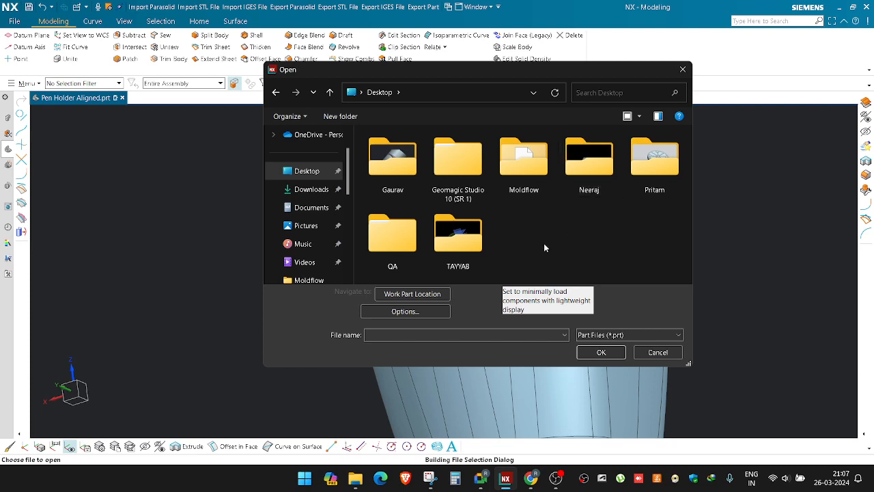
pyautogui.doubleClick(458, 239)
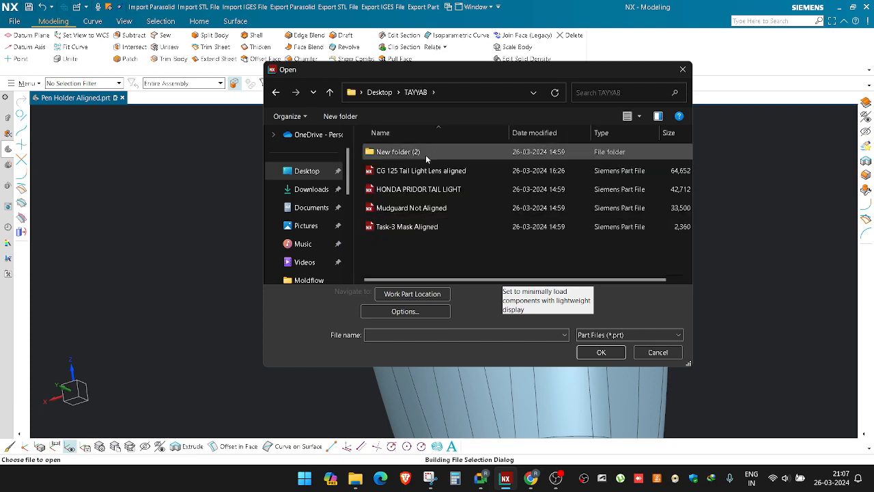
pyautogui.press('BackSpace')
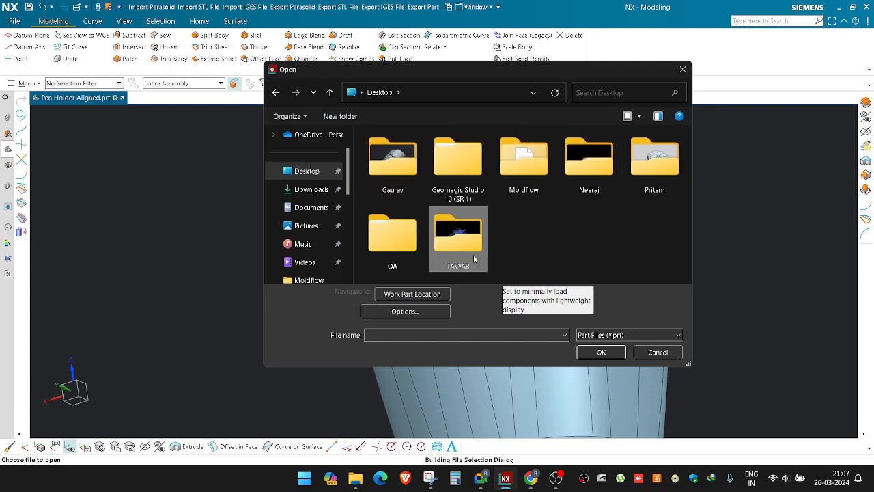
pyautogui.doubleClick(484, 246)
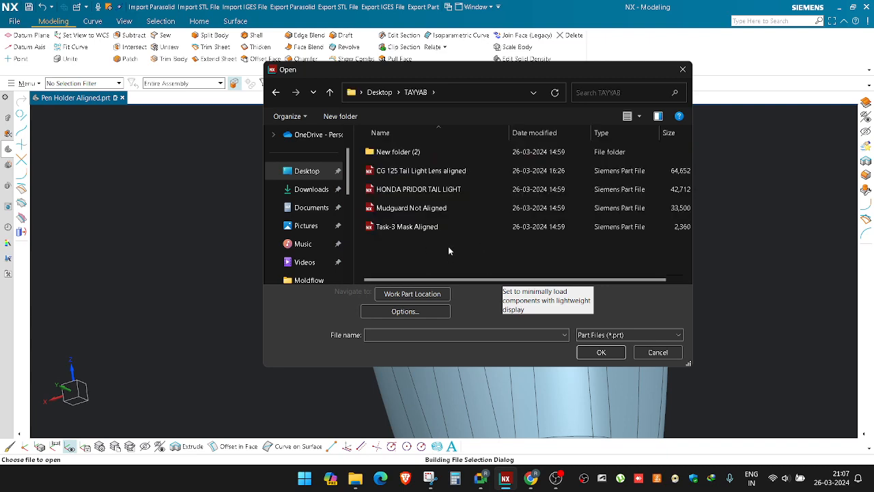
pyautogui.click(658, 352)
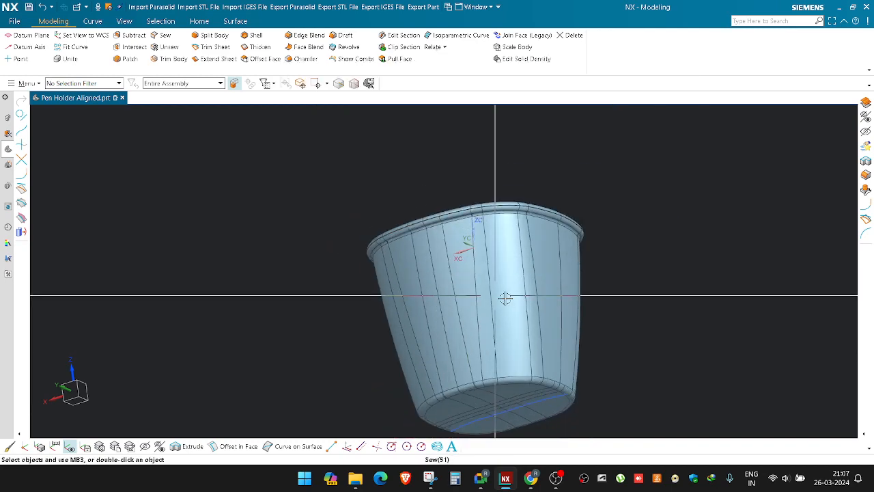
# Step: Examine the pen holder's outer wall and rim, ending with a view square to its side
pyautogui.scroll(2, 505, 298)
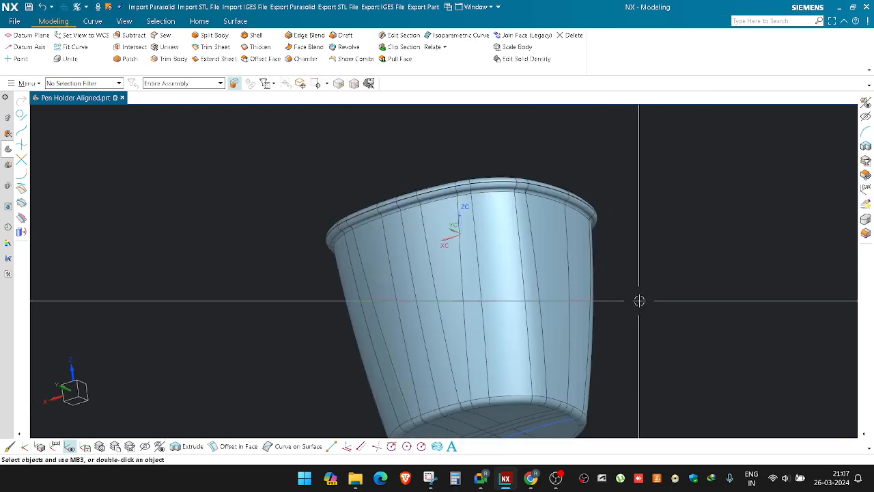
pyautogui.moveTo(639, 300); pyautogui.dragTo(642, 335, button='middle')
pyautogui.moveTo(636, 283); pyautogui.dragTo(676, 293, button='middle')
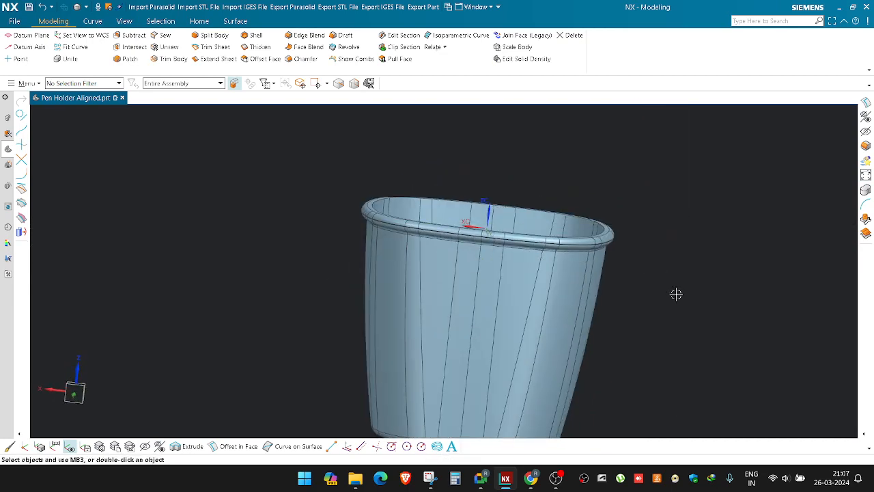
pyautogui.press('F8')
pyautogui.scroll(6, 521, 219)
pyautogui.scroll(-8, 481, 195)
pyautogui.scroll(1, 482, 194)
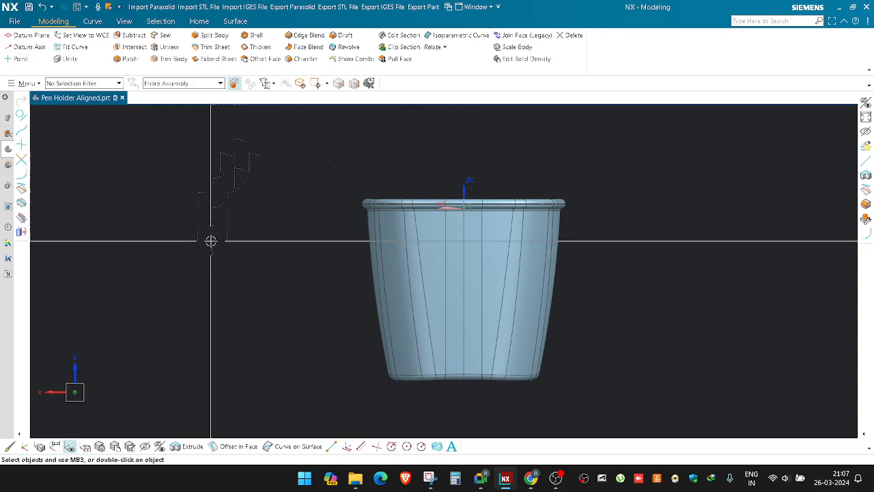
pyautogui.press('super+d')
pyautogui.click(292, 251)
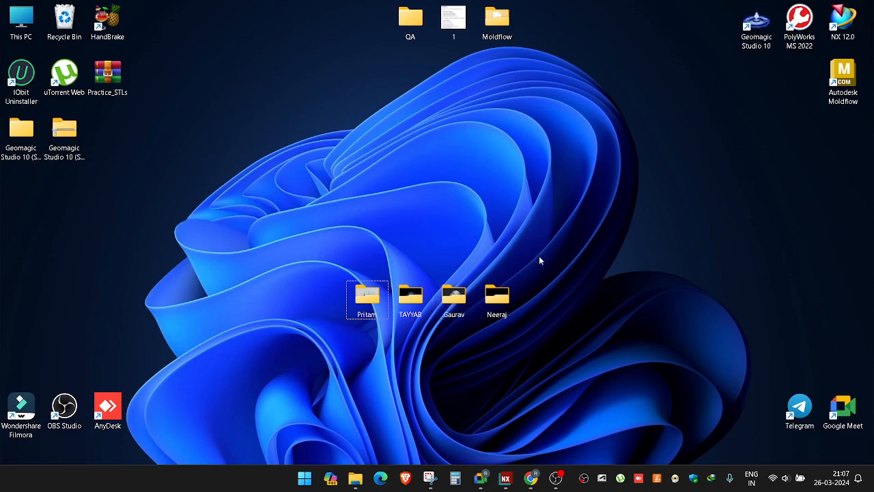
pyautogui.click(505, 478)
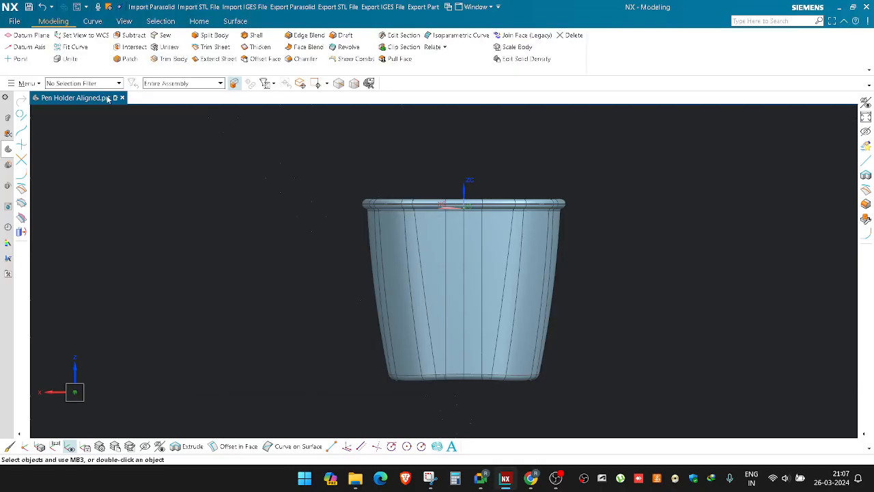
# Step: Open the part Stool_Not_Aligned from its folder on the desktop
pyautogui.click(28, 83)
pyautogui.moveTo(40, 99)
pyautogui.click(93, 99)
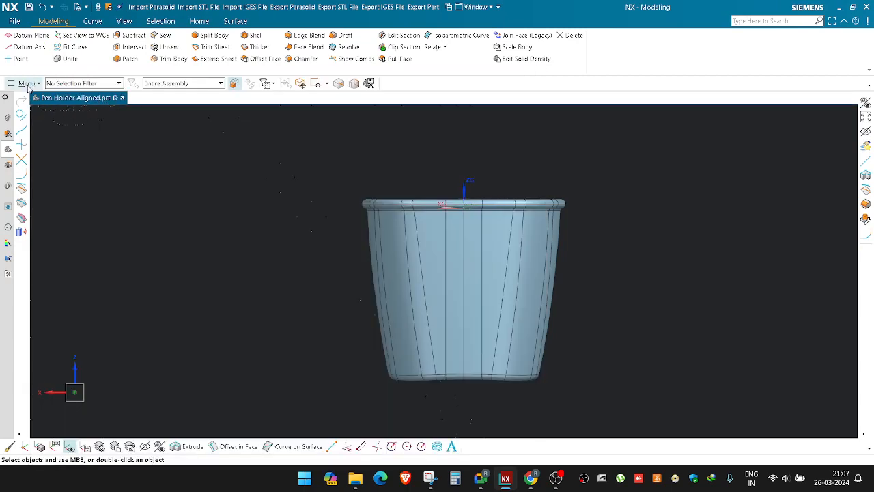
pyautogui.click(28, 83)
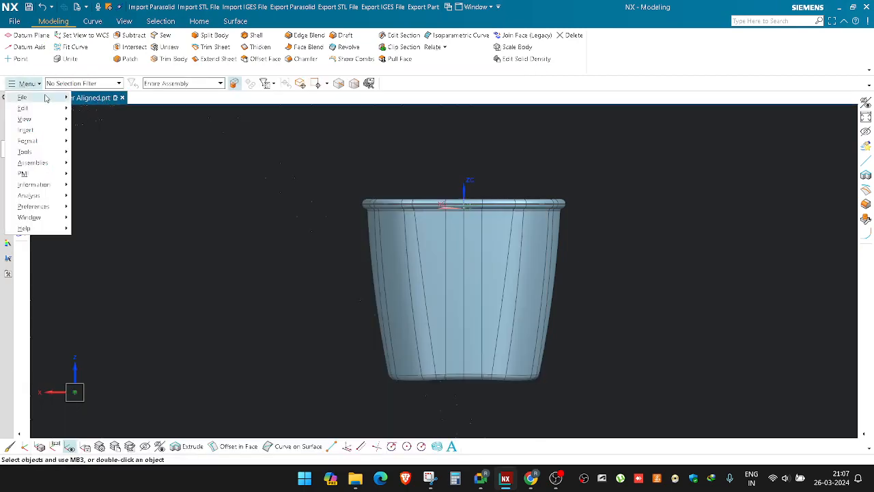
pyautogui.moveTo(46, 99)
pyautogui.click(102, 109)
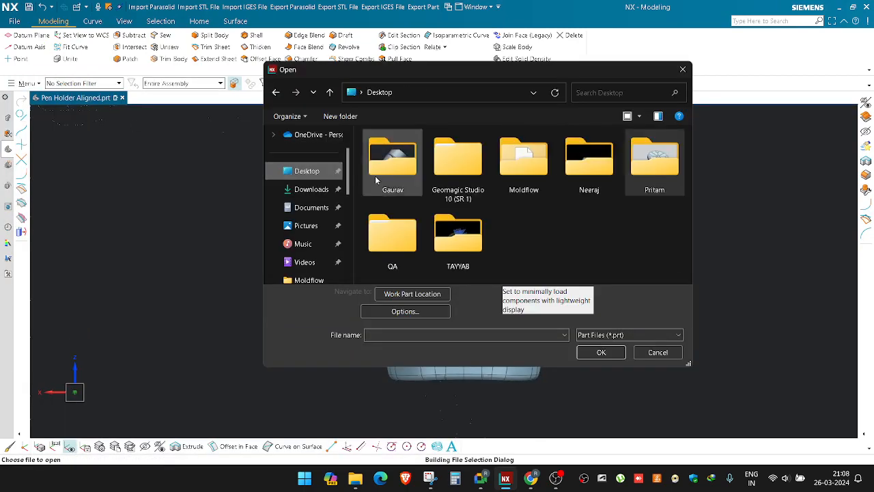
pyautogui.doubleClick(395, 176)
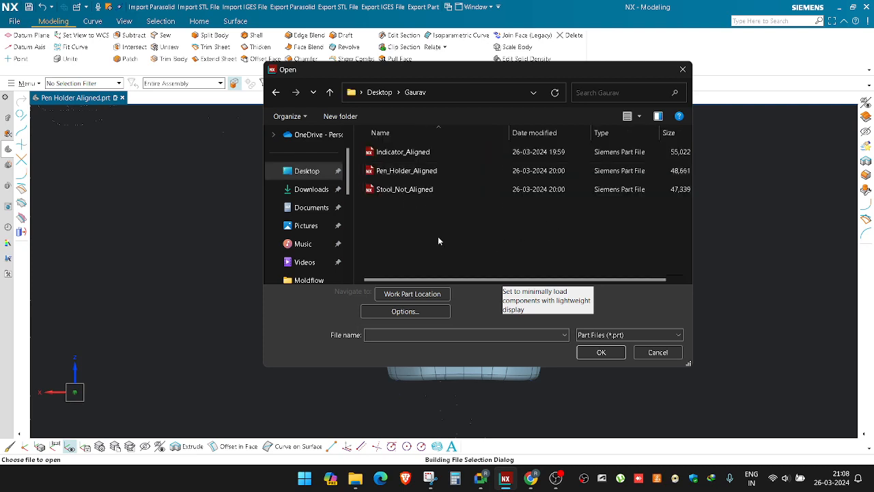
pyautogui.doubleClick(391, 189)
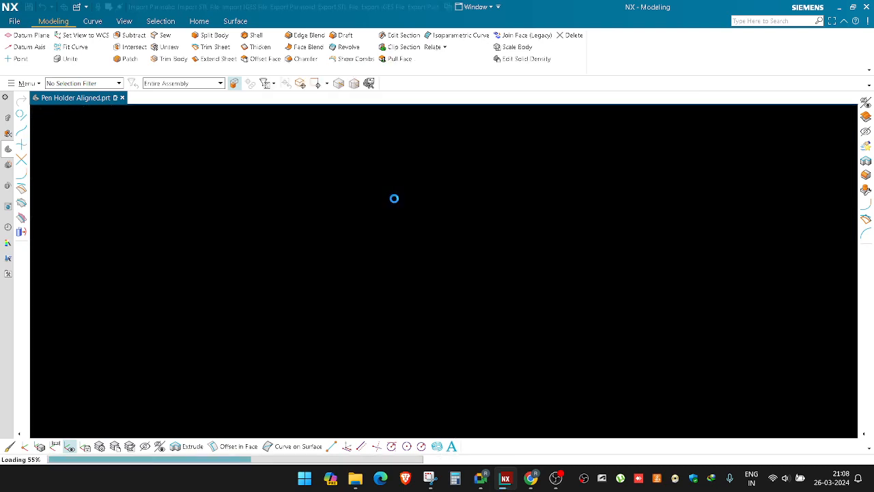
pyautogui.click(440, 266)
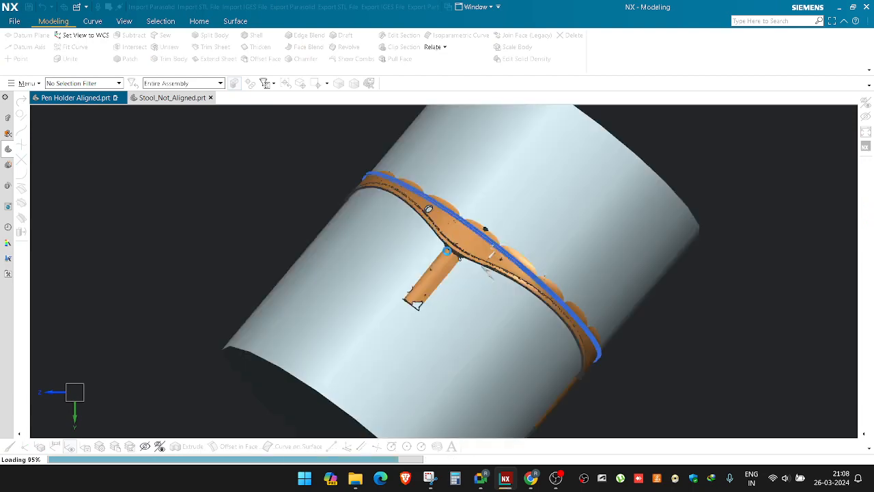
# Step: Hide the large extruded cylinder around the stool scan to see the scan alone, and undo the hiding
pyautogui.scroll(-4, 420, 243)
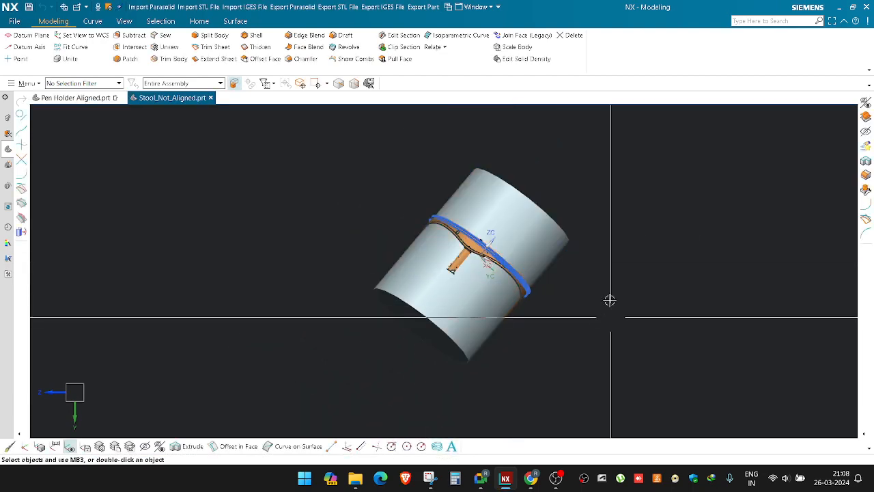
pyautogui.scroll(2, 560, 284)
pyautogui.moveTo(560, 283); pyautogui.dragTo(527, 231, button='middle')
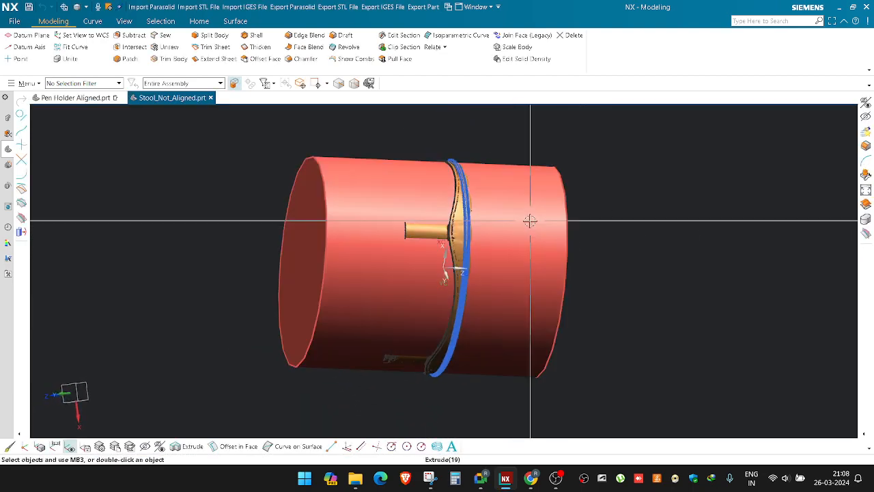
pyautogui.click(529, 222)
pyautogui.hotkey('ctrl', 'b')
pyautogui.moveTo(546, 294); pyautogui.dragTo(571, 225, button='middle')
pyautogui.hotkey('ctrl', 'z')
# Step: Rotate the stool's work coordinate system so that YC points up along the cylinder's axis and XC runs across the seat
pyautogui.scroll(1, 504, 244)
pyautogui.moveTo(555, 275); pyautogui.dragTo(496, 287, button='middle')
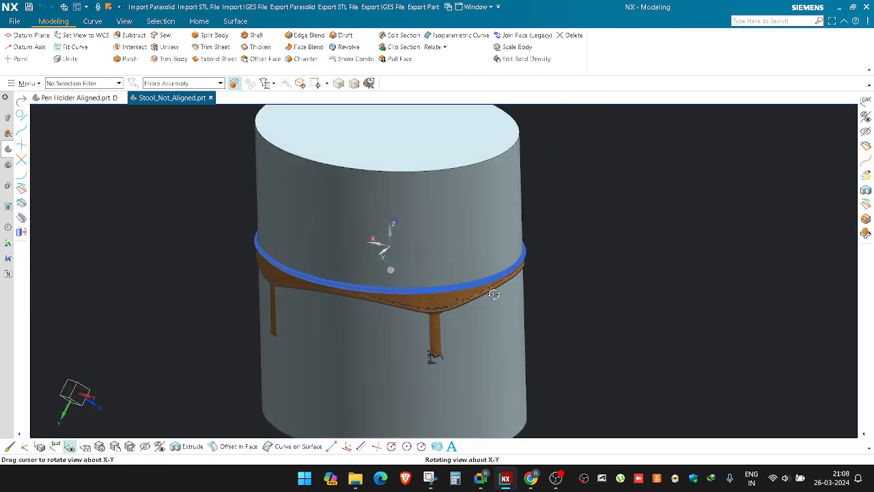
pyautogui.doubleClick(390, 229)
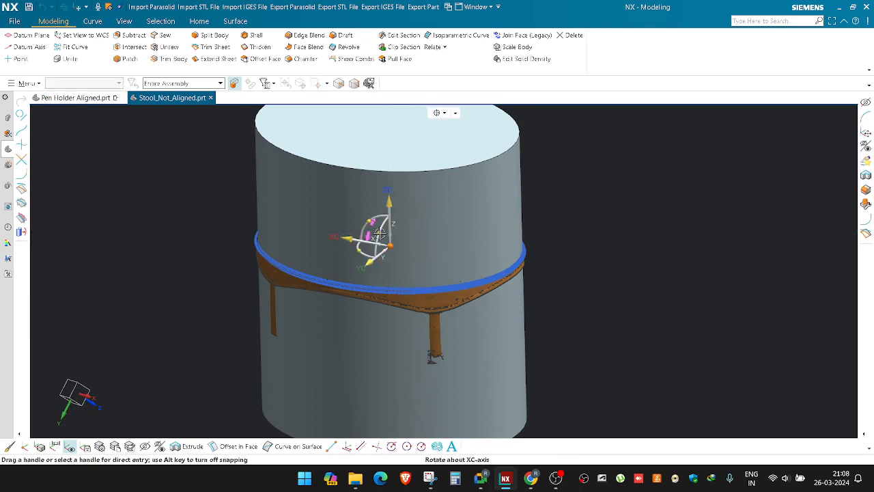
pyautogui.moveTo(373, 257); pyautogui.dragTo(369, 277)
pyautogui.moveTo(328, 275); pyautogui.dragTo(356, 272, button='middle')
pyautogui.moveTo(370, 263); pyautogui.dragTo(413, 229)
pyautogui.middleClick(421, 234)
pyautogui.scroll(-3, 421, 242)
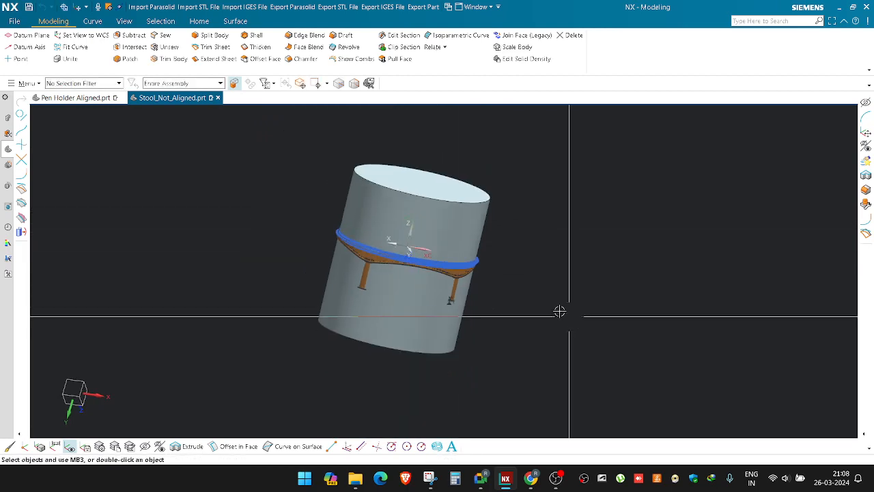
# Step: Look squarely at the stool's side and switch the display to wireframe
pyautogui.press('F8')
pyautogui.scroll(8, 444, 242)
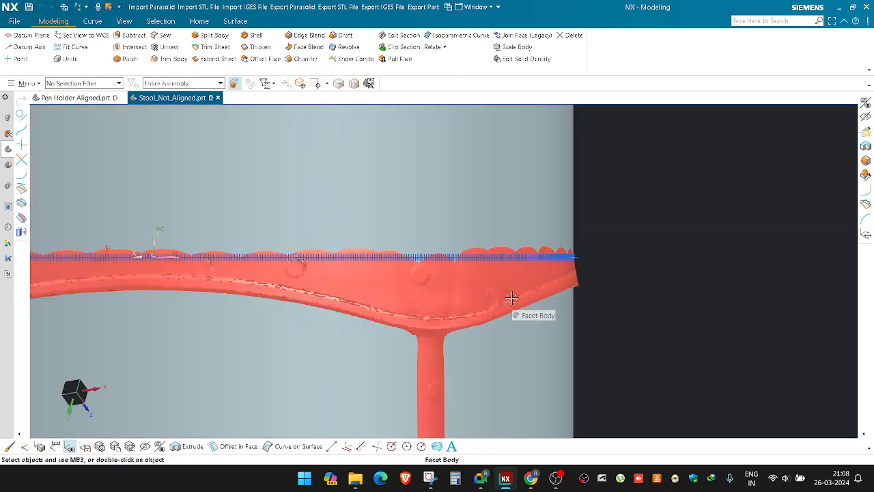
pyautogui.scroll(-3, 512, 298)
pyautogui.moveTo(551, 265); pyautogui.dragTo(550, 253, button='right')
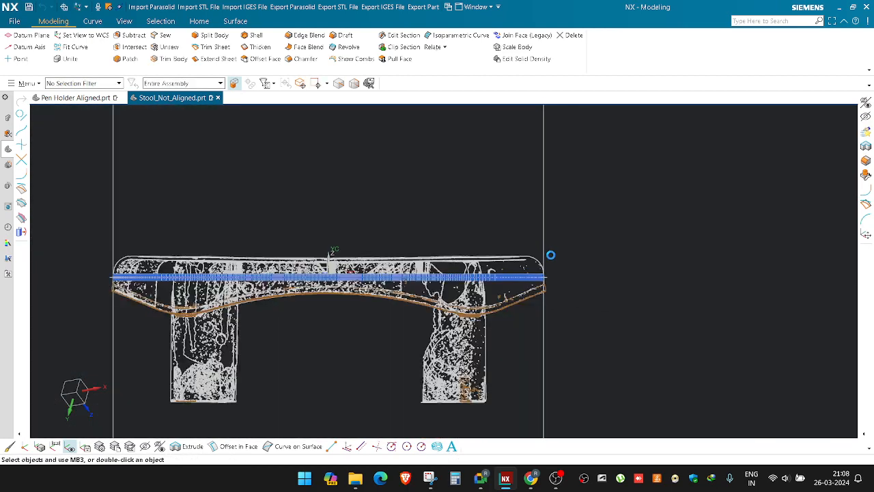
# Step: Examine how the seat's outline and both ends line up with the horizontal curve and the cylinder, and return the display to shaded
pyautogui.scroll(5, 550, 262)
pyautogui.scroll(-5, 563, 259)
pyautogui.scroll(6, 270, 274)
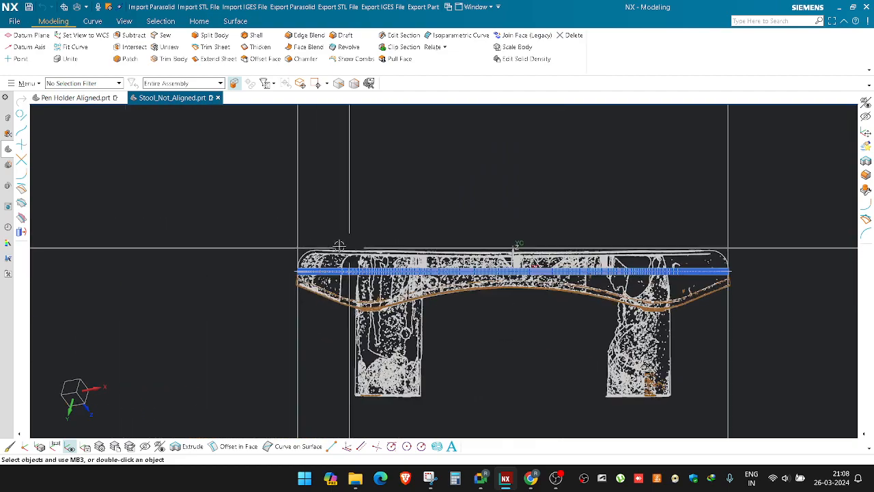
pyautogui.scroll(-6, 270, 282)
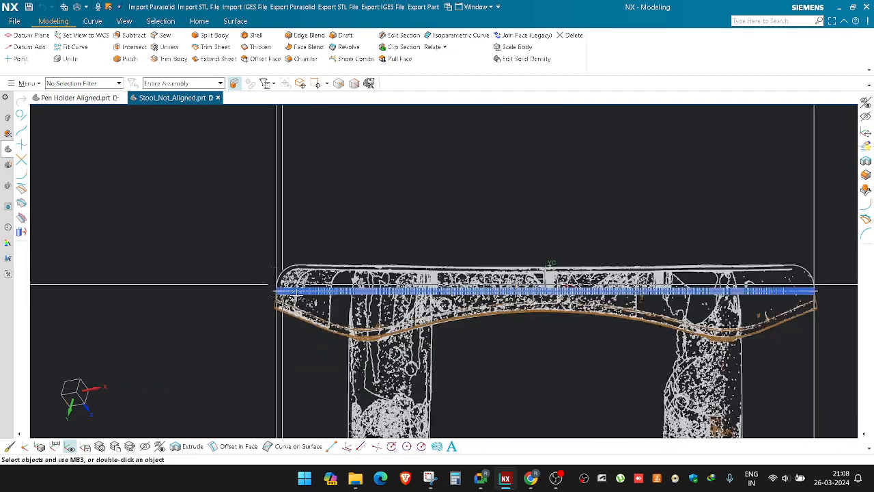
pyautogui.scroll(-2, 365, 292)
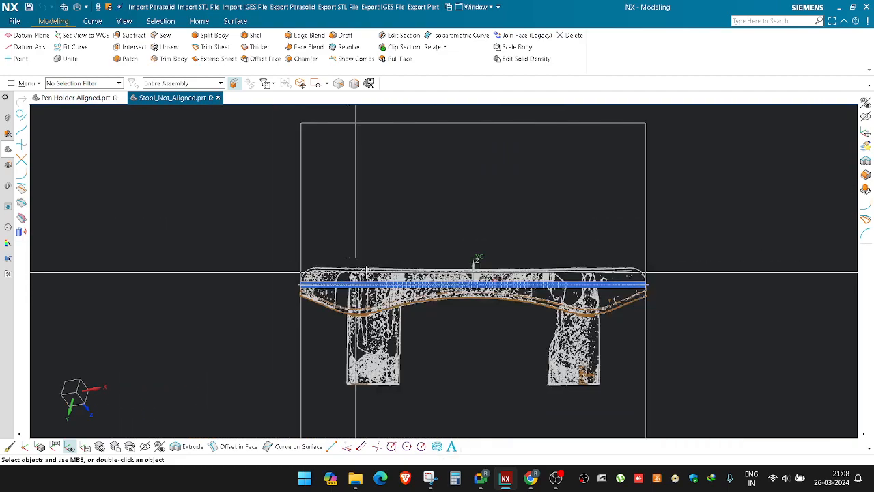
pyautogui.scroll(1, 683, 292)
pyautogui.scroll(4, 690, 292)
pyautogui.scroll(2, 683, 290)
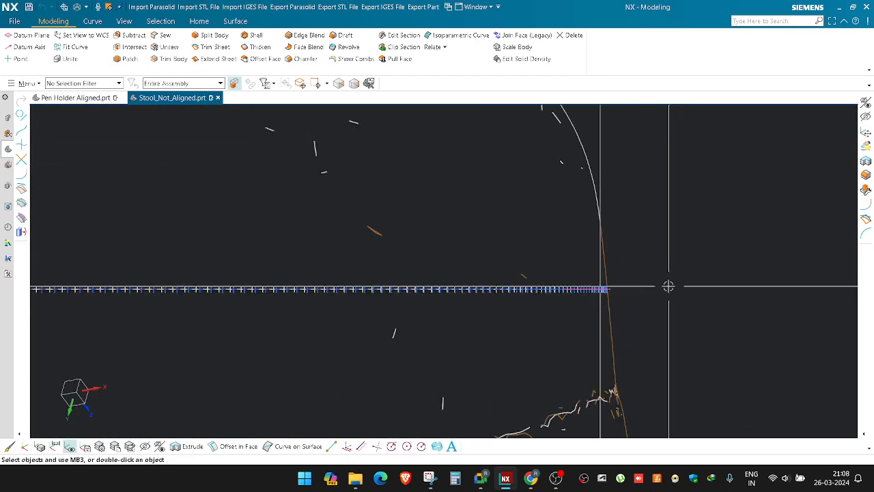
pyautogui.scroll(-4, 650, 274)
pyautogui.scroll(-3, 437, 205)
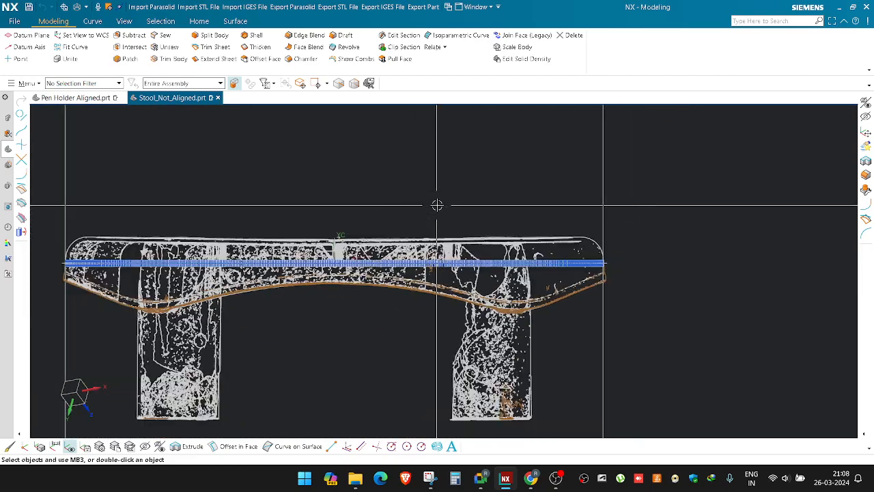
pyautogui.scroll(1, 373, 308)
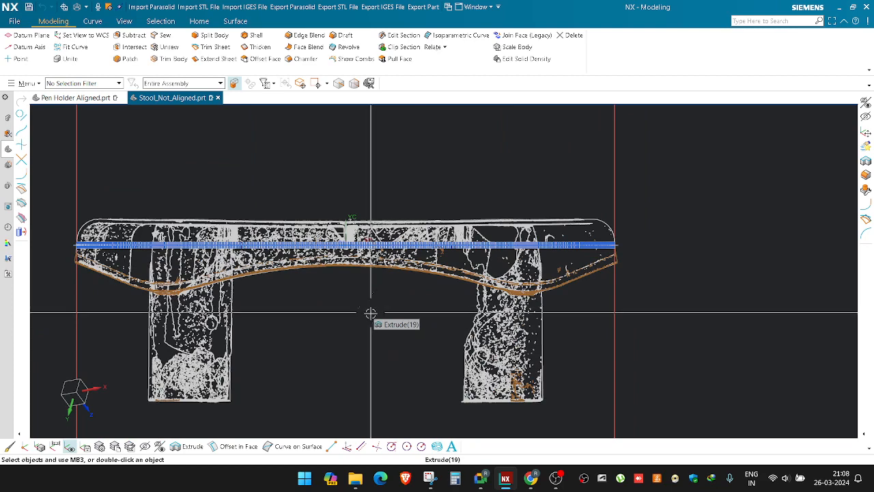
pyautogui.moveTo(683, 339); pyautogui.dragTo(663, 264, button='right')
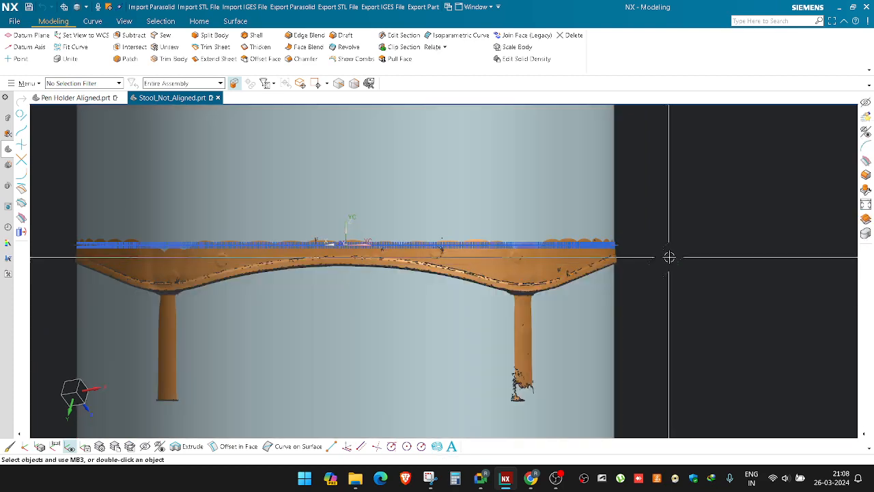
# Step: Review the fit types offered by Fit Surface and Fit Curve, including Fit Ellipse, and leave both commands without fitting anything
pyautogui.press('f')
pyautogui.click(137, 155)
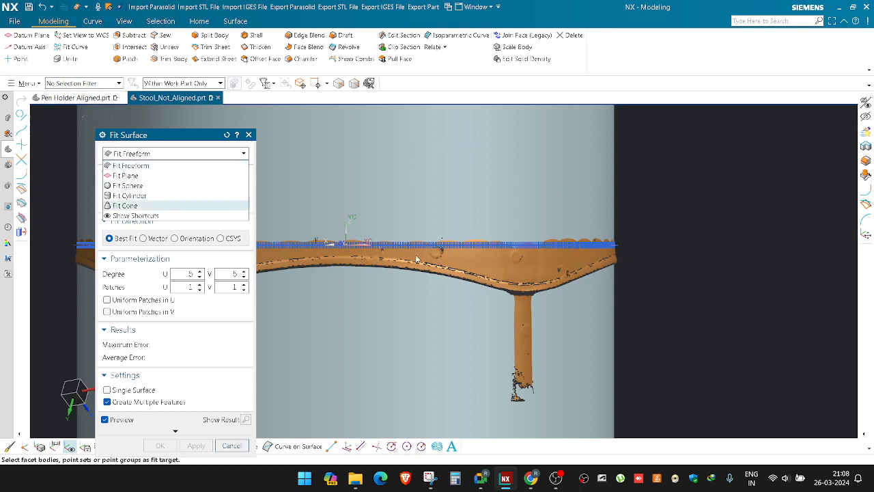
pyautogui.click(250, 135)
pyautogui.click(250, 135)
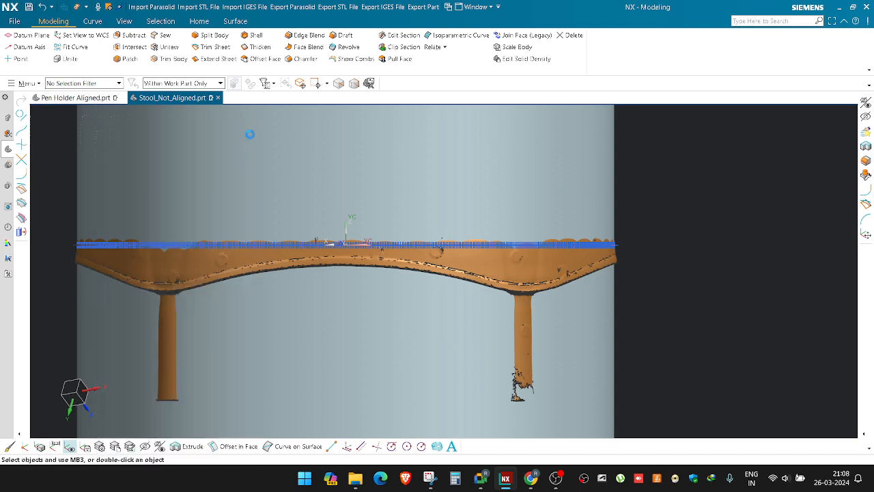
pyautogui.click(76, 47)
pyautogui.click(157, 155)
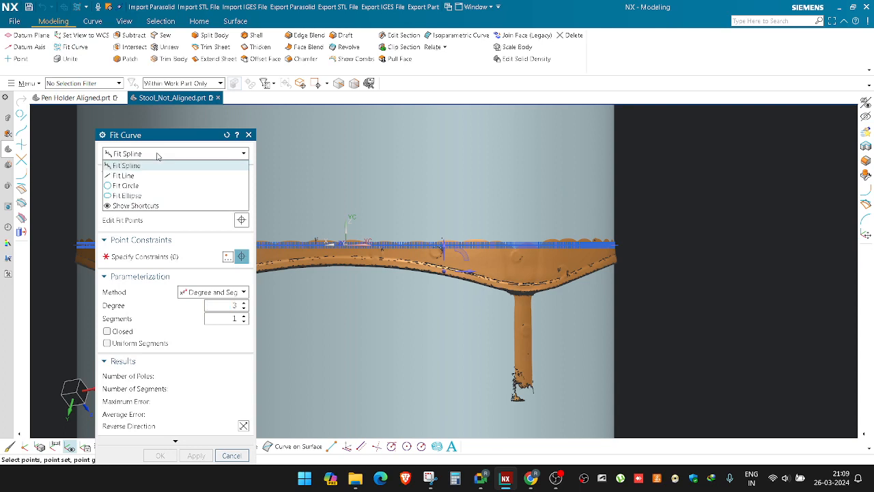
pyautogui.click(137, 196)
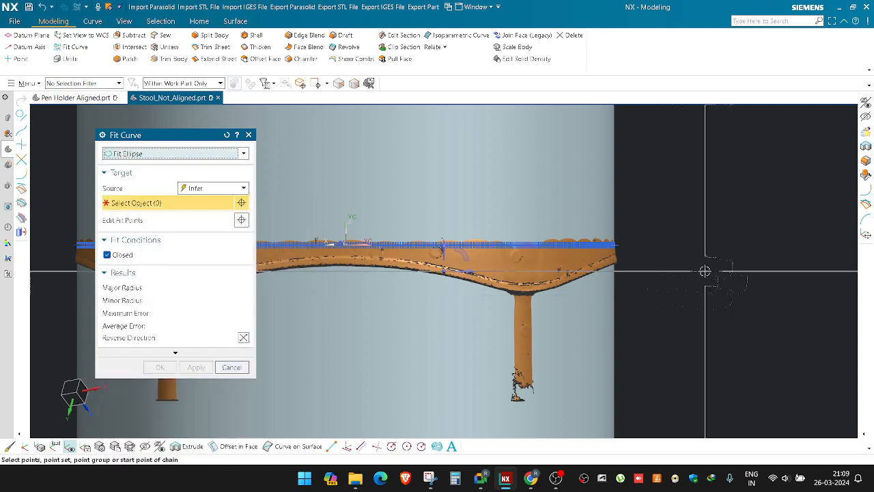
pyautogui.press('Escape')
# Step: Hide the stool scan and the large surrounding cylinder so only the blue section points, outline curve and datum remain shown
pyautogui.click(554, 278)
pyautogui.hotkey('ctrl', 'b')
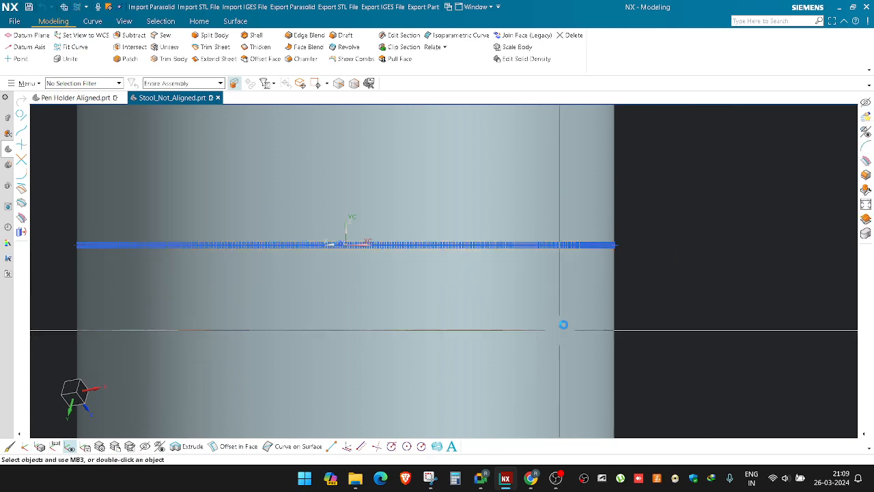
pyautogui.click(572, 333)
pyautogui.hotkey('ctrl', 'b')
pyautogui.moveTo(574, 333); pyautogui.dragTo(583, 351, button='middle')
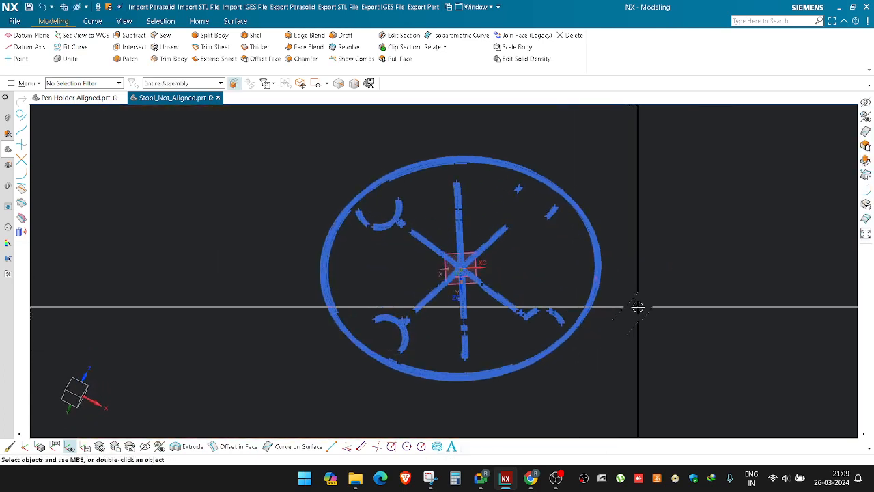
pyautogui.moveTo(638, 307); pyautogui.dragTo(563, 181, button='middle')
pyautogui.press('F8')
pyautogui.scroll(3, 482, 258)
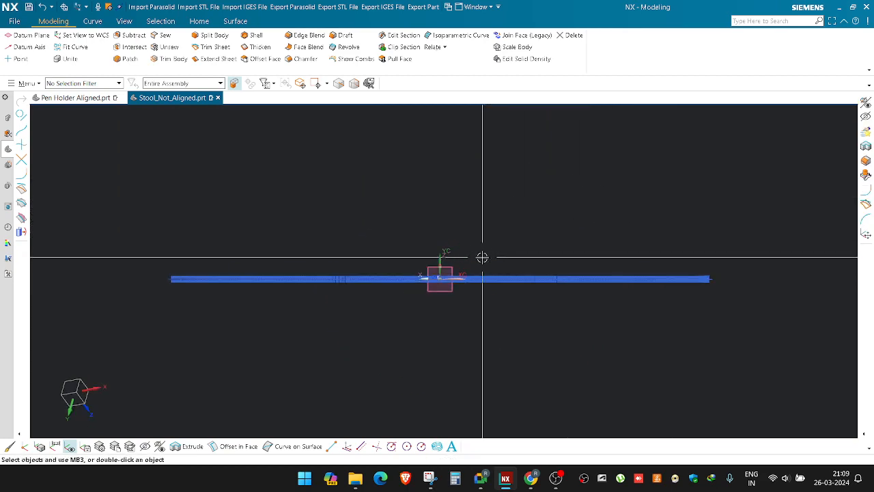
pyautogui.moveTo(482, 258); pyautogui.dragTo(472, 311, button='middle')
pyautogui.scroll(-3, 426, 274)
pyautogui.moveTo(425, 273); pyautogui.dragTo(431, 289, button='middle')
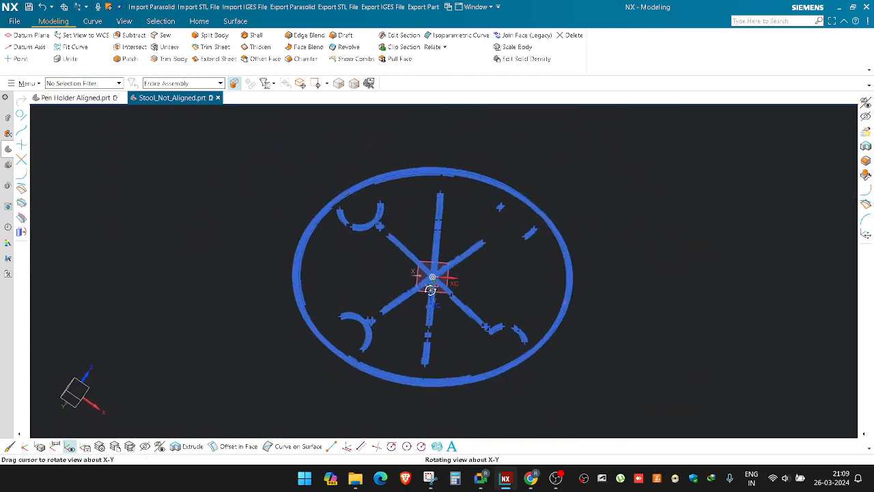
# Step: Hide the datum coordinate system and most of the radial spoke points inside the round outline
pyautogui.hotkey('ctrl', 'b')
pyautogui.moveTo(407, 187); pyautogui.dragTo(478, 300)
pyautogui.middleClick(478, 300)
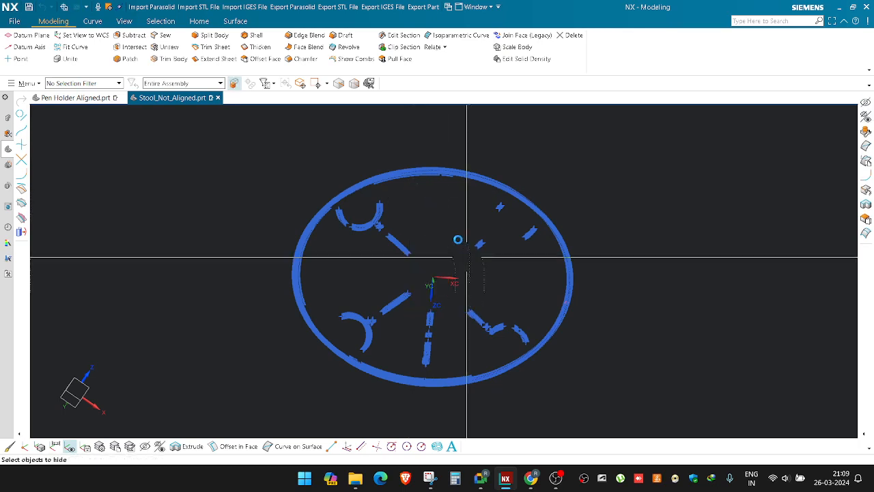
pyautogui.hotkey('ctrl', 'b')
pyautogui.moveTo(457, 219); pyautogui.dragTo(515, 332)
pyautogui.middleClick(494, 318)
pyautogui.hotkey('ctrl', 'b')
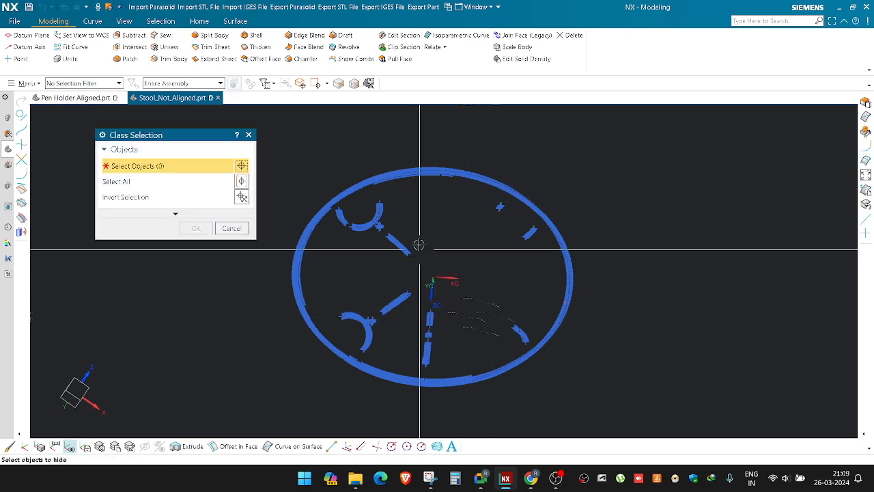
pyautogui.moveTo(425, 219); pyautogui.dragTo(375, 335)
pyautogui.middleClick(373, 328)
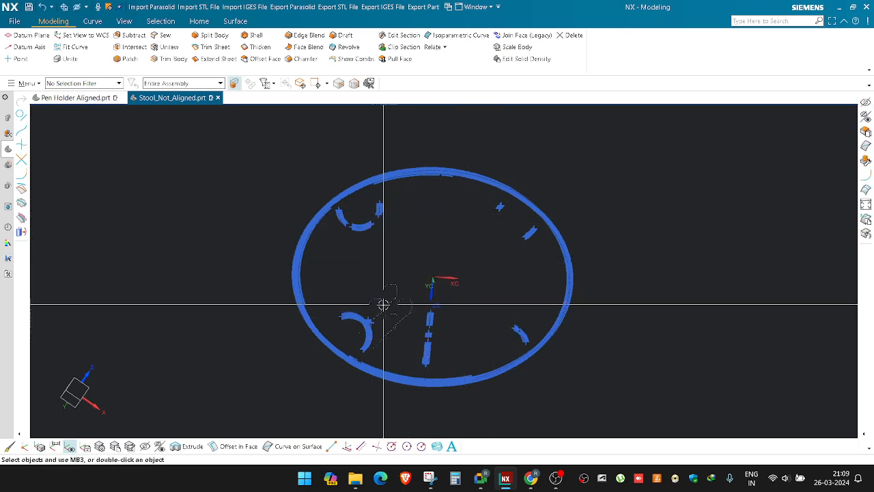
# Step: Examine up close how the section points around the outline deviate from the curve running through them
pyautogui.moveTo(386, 306); pyautogui.dragTo(398, 250, button='middle')
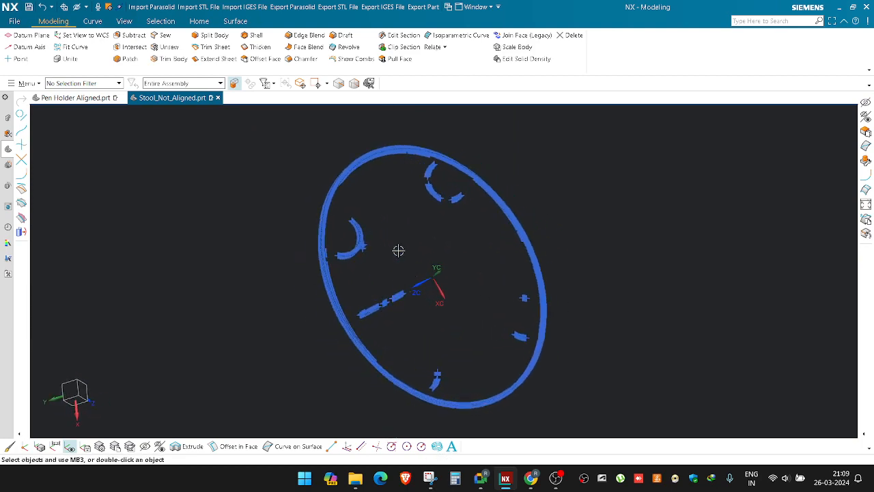
pyautogui.scroll(2, 403, 225)
pyautogui.scroll(5, 363, 147)
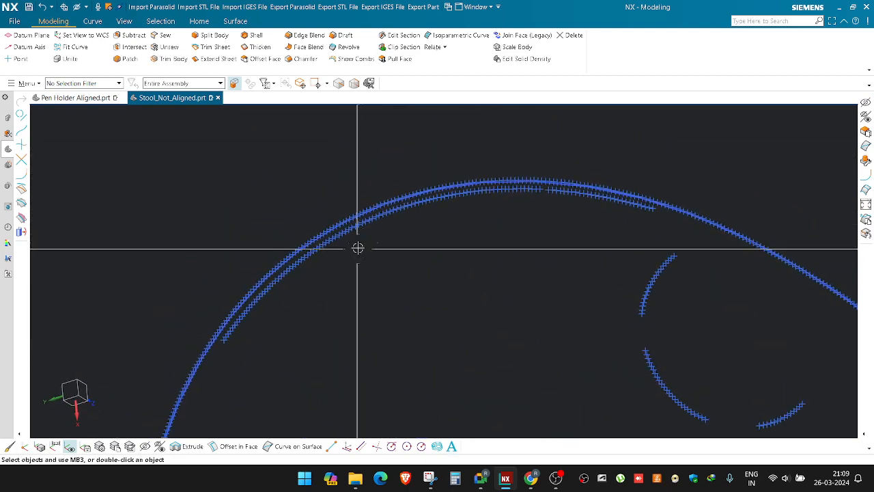
pyautogui.scroll(4, 359, 205)
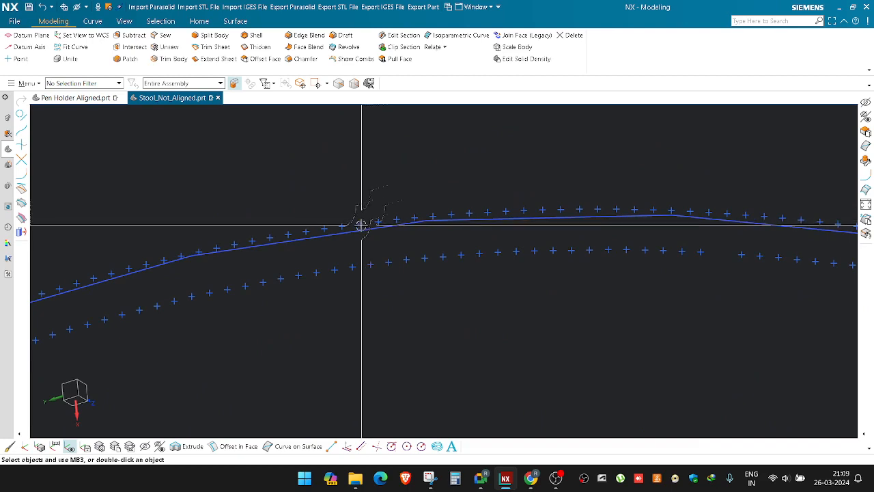
pyautogui.scroll(-4, 324, 212)
pyautogui.scroll(8, 562, 238)
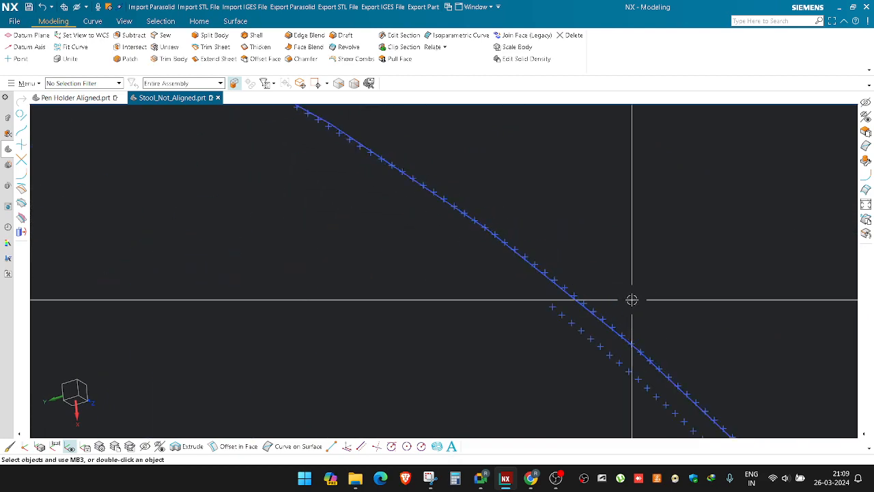
pyautogui.scroll(-6, 519, 243)
pyautogui.scroll(7, 588, 369)
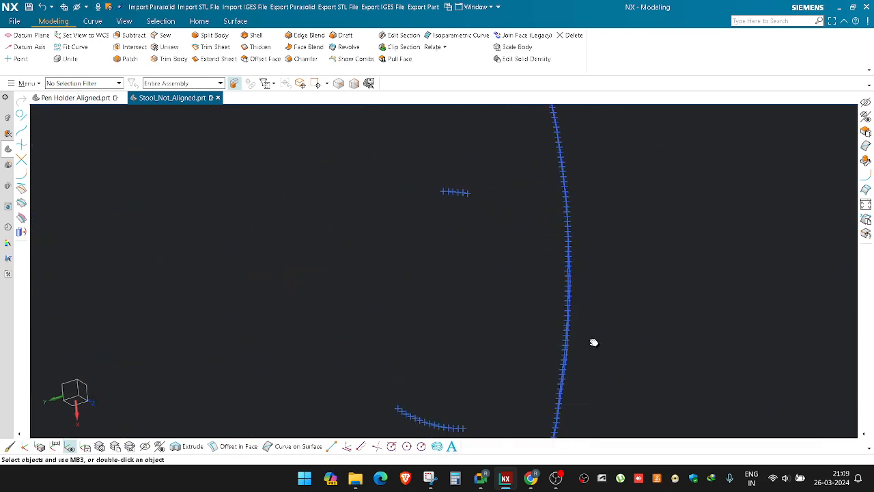
pyautogui.keyDown('shift'); pyautogui.moveTo(567, 355); pyautogui.dragTo(561, 204, button='middle'); pyautogui.keyUp('shift')
pyautogui.scroll(5, 501, 307)
pyautogui.keyDown('shift'); pyautogui.moveTo(502, 371); pyautogui.dragTo(519, 149, button='middle'); pyautogui.keyUp('shift')
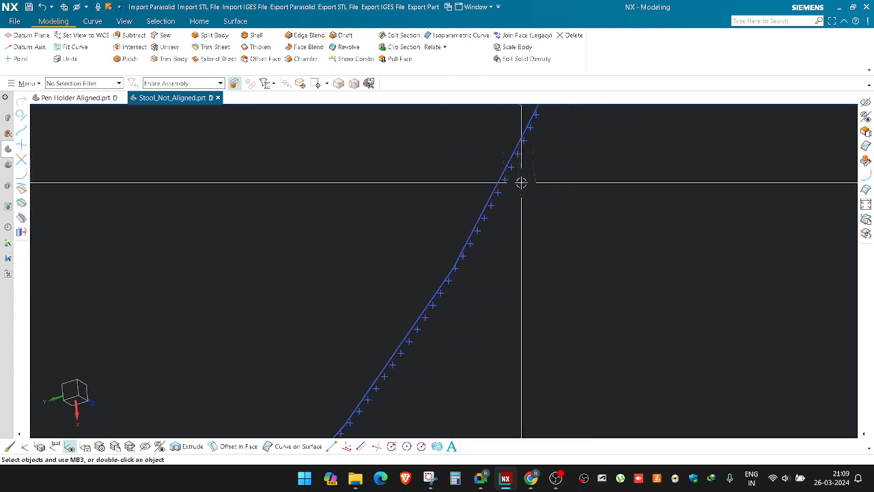
pyautogui.scroll(-4, 521, 182)
pyautogui.keyDown('shift'); pyautogui.moveTo(433, 225); pyautogui.dragTo(500, 241, button='middle'); pyautogui.keyUp('shift')
# Step: Delete three neighbouring section points beside the outline curve
pyautogui.click(482, 258)
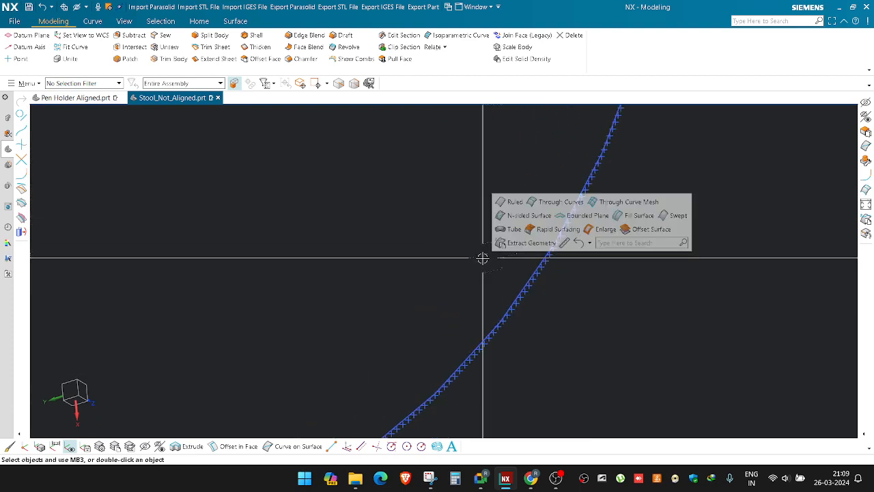
pyautogui.scroll(3, 523, 318)
pyautogui.moveTo(535, 283); pyautogui.dragTo(467, 334)
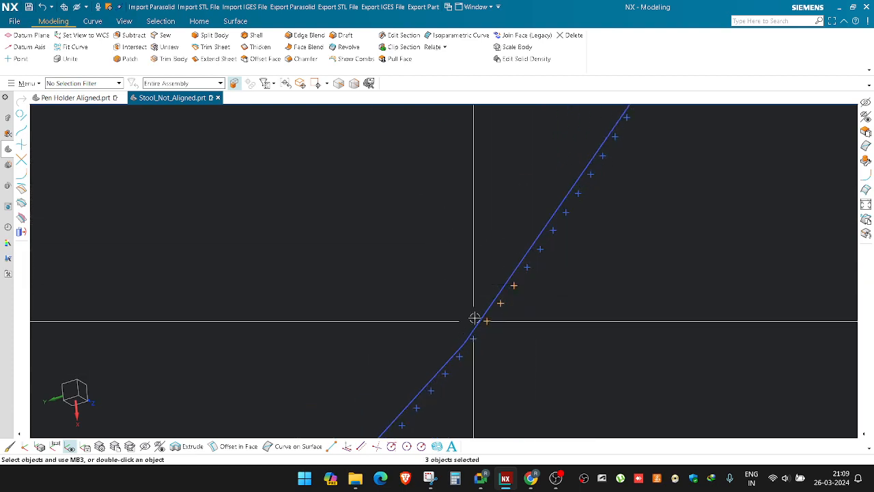
pyautogui.press('Delete')
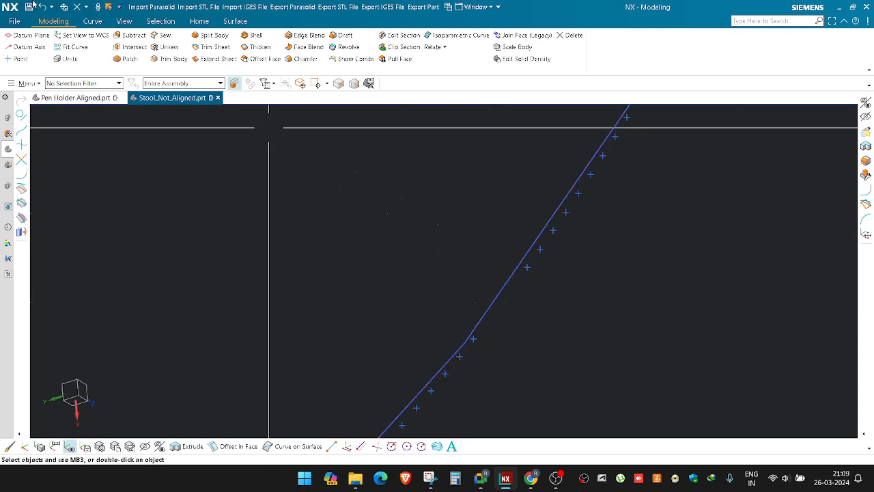
# Step: Review the Extension and Settings options of Fit Curve with Fit Spline, and close it without fitting a curve
pyautogui.click(75, 47)
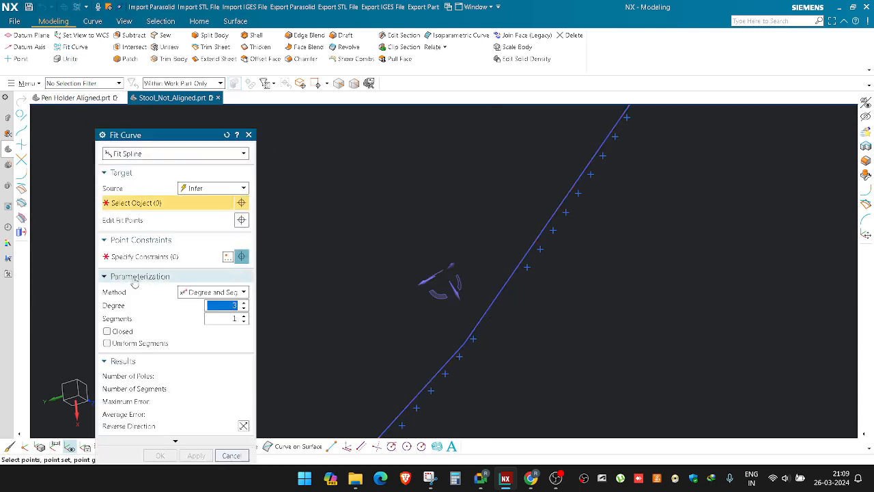
pyautogui.click(175, 440)
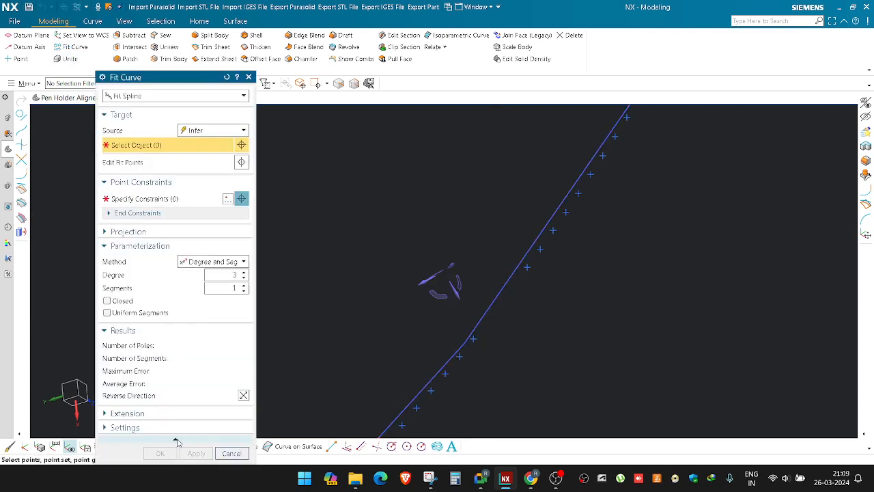
pyautogui.click(127, 413)
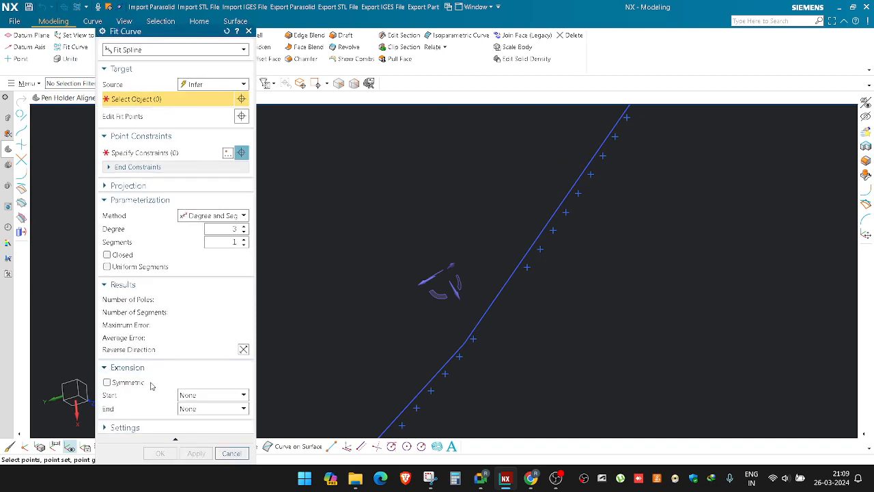
pyautogui.click(125, 428)
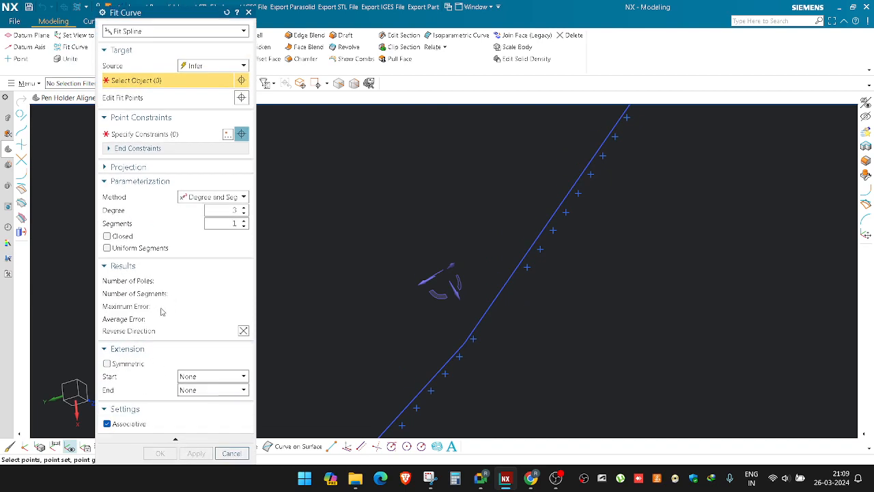
pyautogui.click(249, 13)
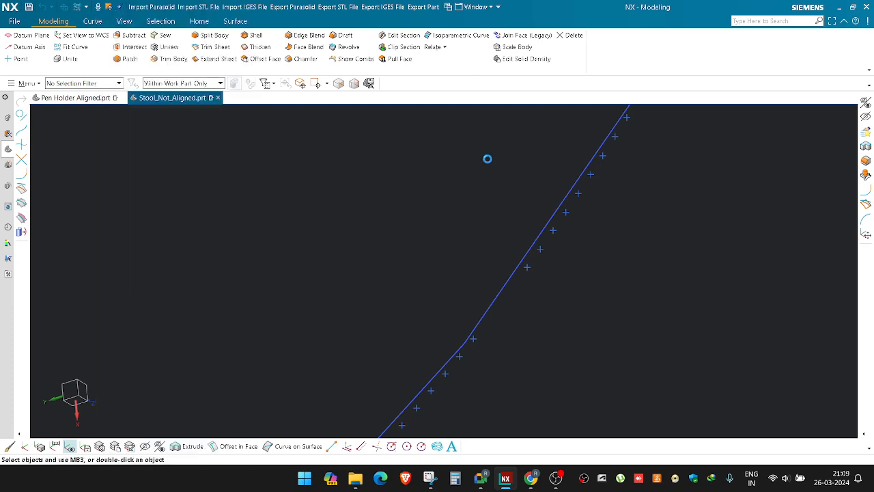
# Step: Delete one more section point from the outline, just above the gap in the row of points
pyautogui.moveTo(577, 237); pyautogui.dragTo(531, 287)
pyautogui.press('Delete')
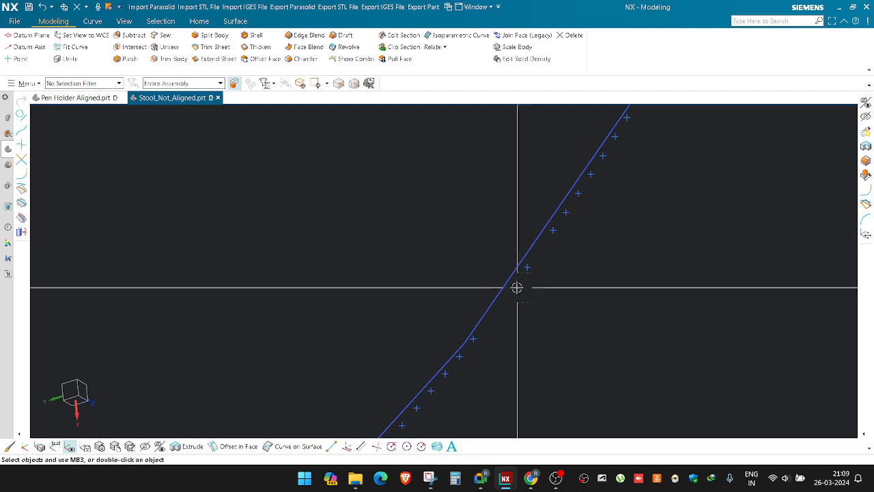
pyautogui.scroll(-10, 505, 292)
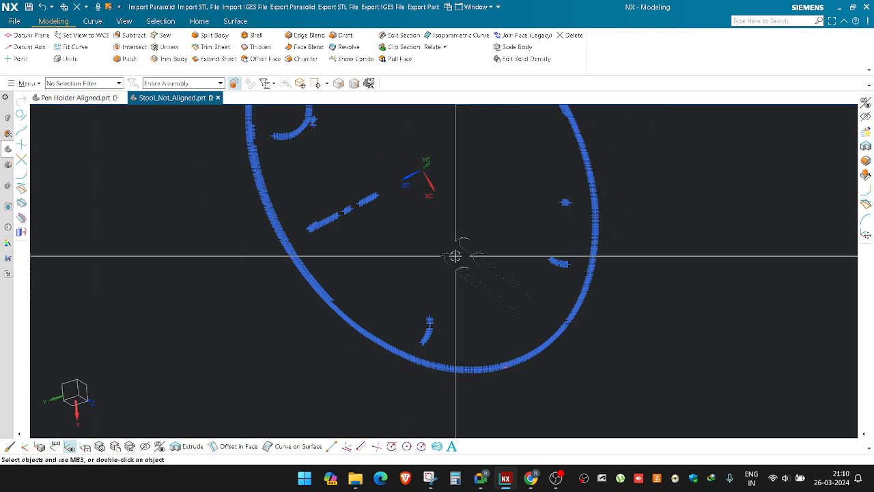
# Step: Swap the shown and hidden objects, and hide everything except the stool scan
pyautogui.moveTo(455, 256)
pyautogui.mouseDown(button='middle')
pyautogui.moveTo(467, 285)
pyautogui.moveTo(440, 288)
pyautogui.moveTo(465, 264)
pyautogui.moveTo(457, 267)
pyautogui.mouseUp(button='middle')
pyautogui.press('F8')
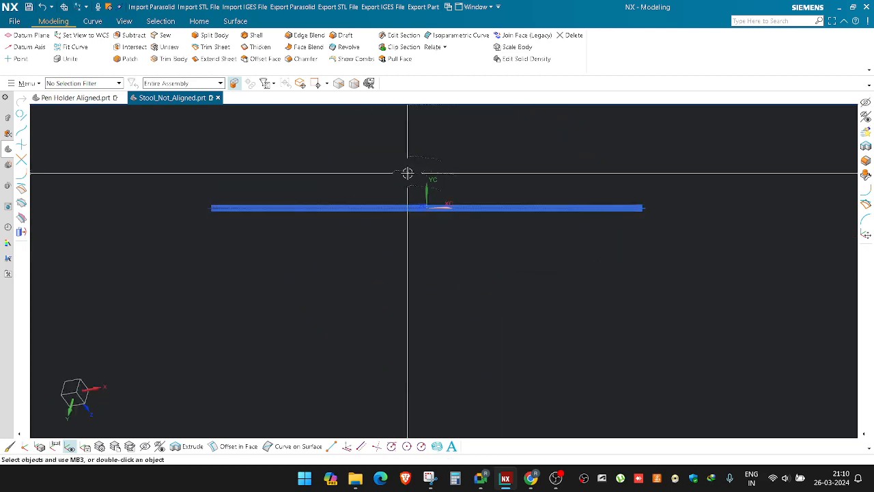
pyautogui.scroll(3, 408, 173)
pyautogui.moveTo(408, 173); pyautogui.dragTo(416, 205, button='middle')
pyautogui.scroll(-4, 418, 205)
pyautogui.hotkey('ctrl', 'shift', 'b')
pyautogui.hotkey('ctrl', 'b')
pyautogui.scroll(3, 499, 317)
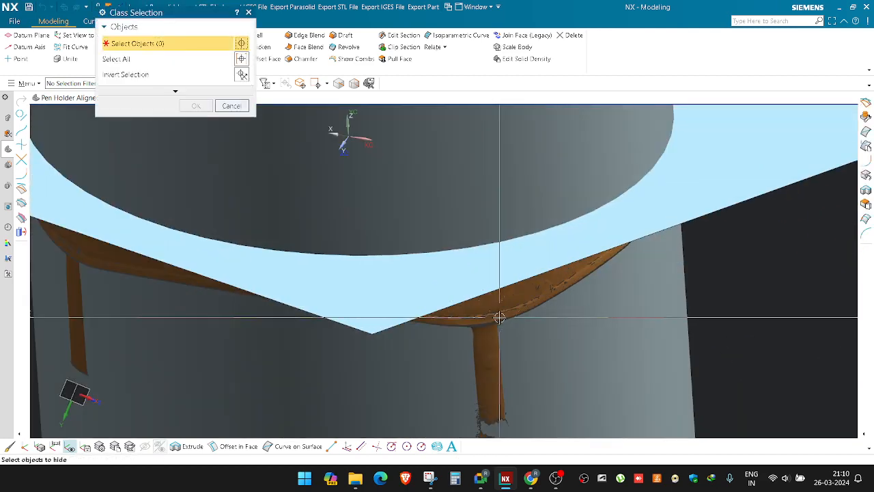
pyautogui.click(500, 317)
pyautogui.scroll(-5, 499, 317)
pyautogui.click(241, 75)
pyautogui.middleClick(239, 75)
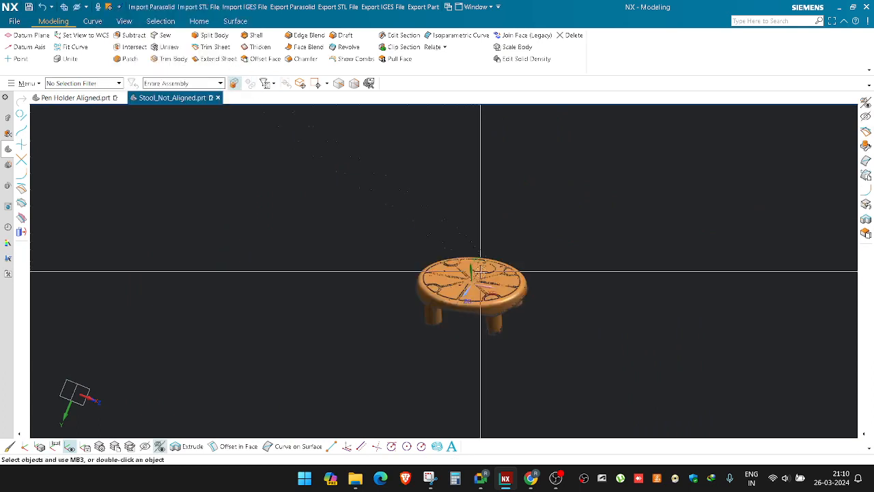
# Step: Look squarely at the stool scan's side to check the seat and legs against the XC and YC axes
pyautogui.scroll(2, 480, 272)
pyautogui.moveTo(481, 271); pyautogui.dragTo(450, 183, button='middle')
pyautogui.scroll(1, 462, 302)
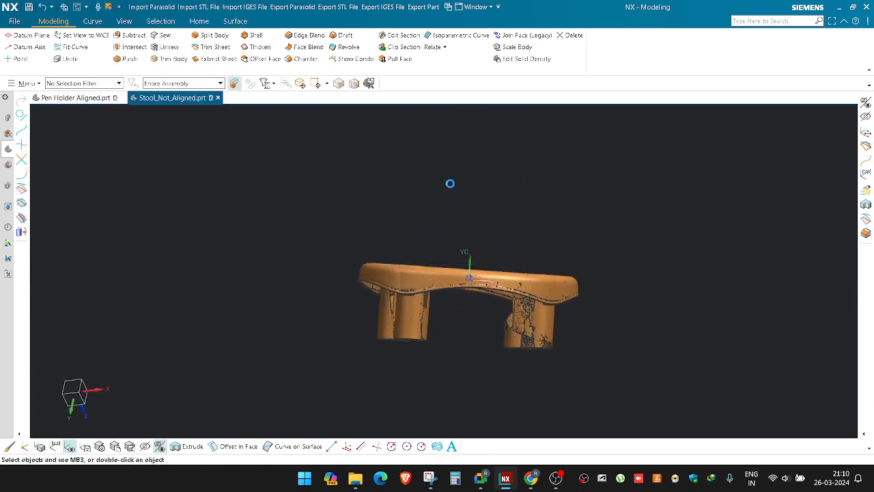
pyautogui.scroll(4, 470, 274)
pyautogui.keyDown('shift'); pyautogui.moveTo(489, 358); pyautogui.dragTo(554, 328, button='middle'); pyautogui.keyUp('shift')
pyautogui.press('F8')
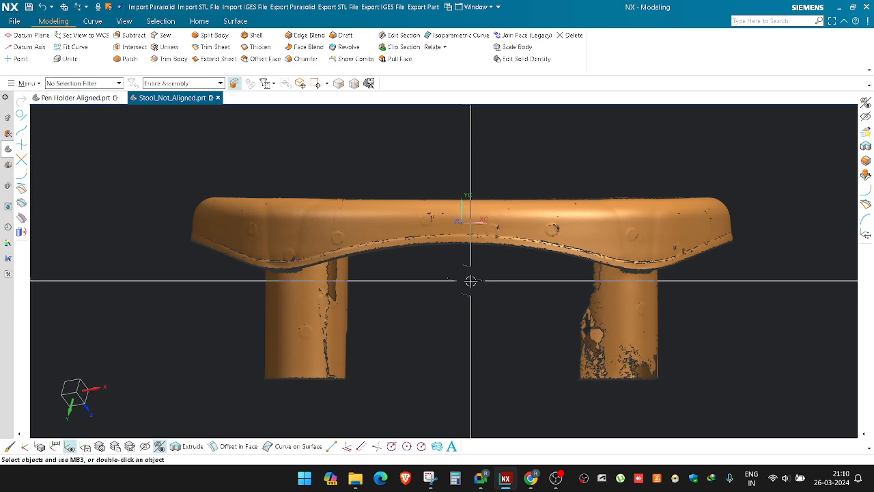
pyautogui.scroll(-2, 470, 281)
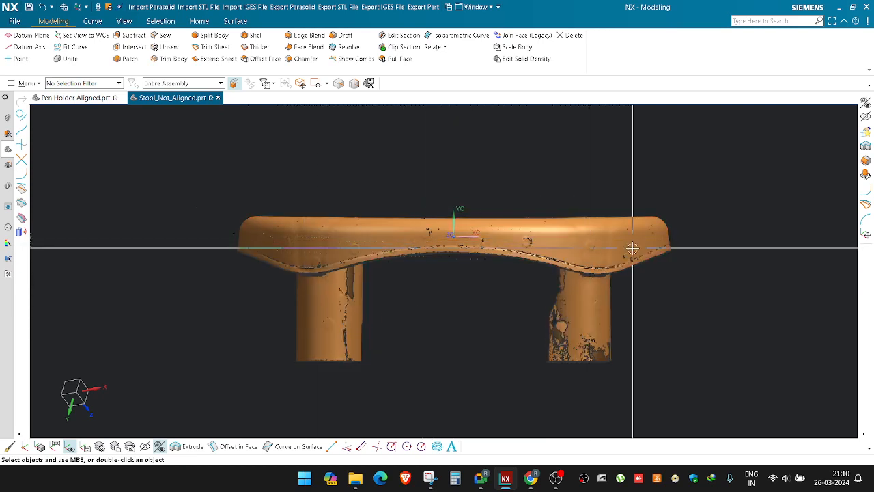
# Step: Review the curve types offered by Fit Curve, and close it without fitting a curve
pyautogui.click(75, 47)
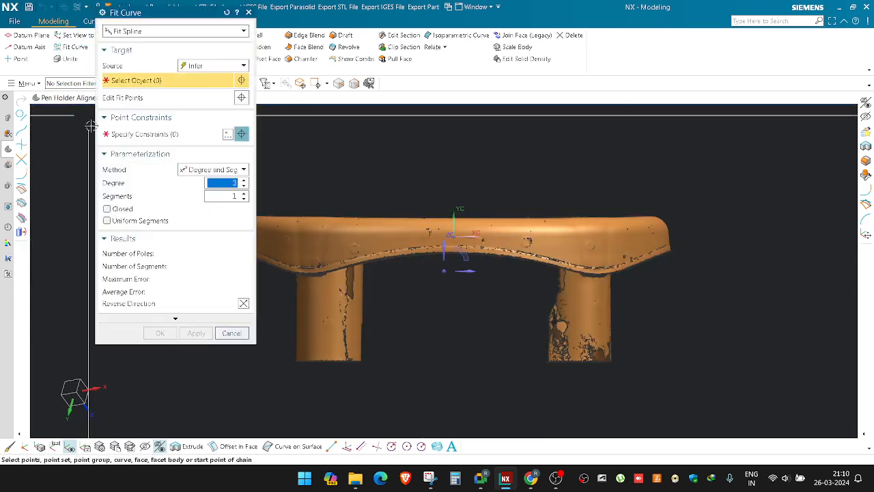
pyautogui.click(129, 31)
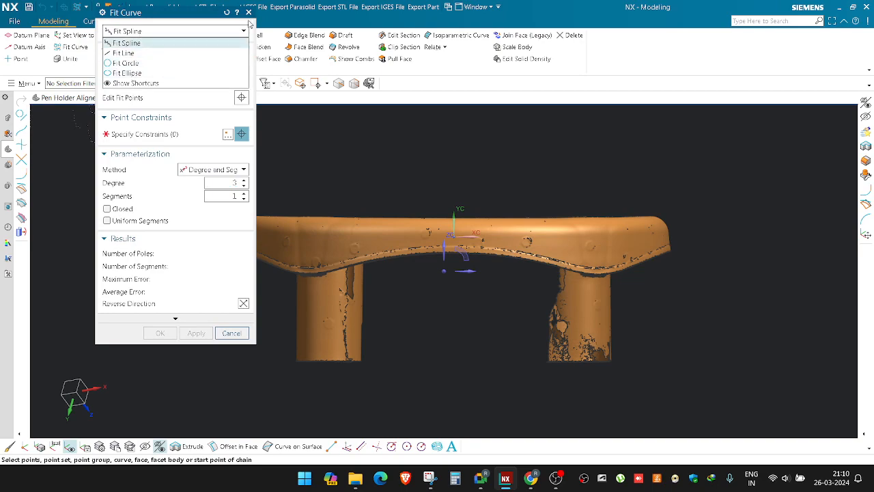
pyautogui.click(249, 13)
pyautogui.click(248, 13)
# Step: Switch to Snipping Tool, capture a tilted view of the stool seat, and sketch a red outline with dashed centre lines over it
pyautogui.moveTo(446, 201); pyautogui.dragTo(457, 288, button='middle')
pyautogui.scroll(-1, 458, 288)
pyautogui.click(429, 478)
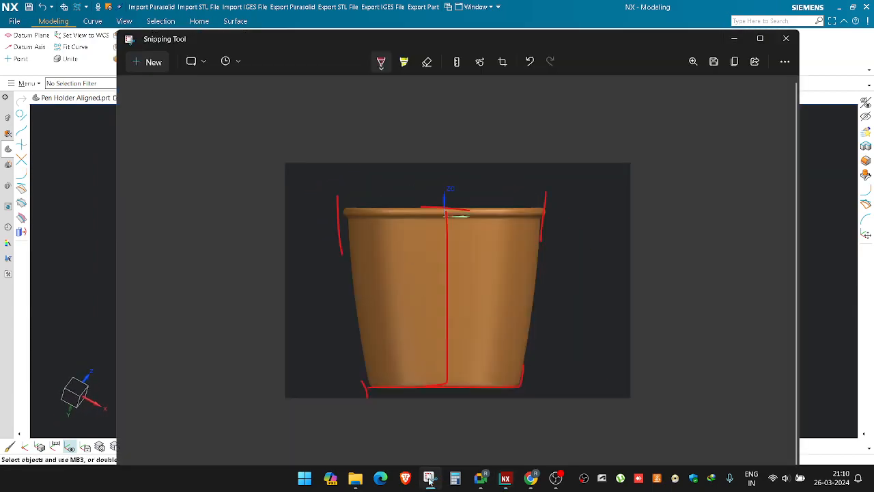
pyautogui.click(147, 61)
pyautogui.moveTo(252, 153); pyautogui.dragTo(692, 422)
pyautogui.moveTo(318, 220); pyautogui.dragTo(568, 213)
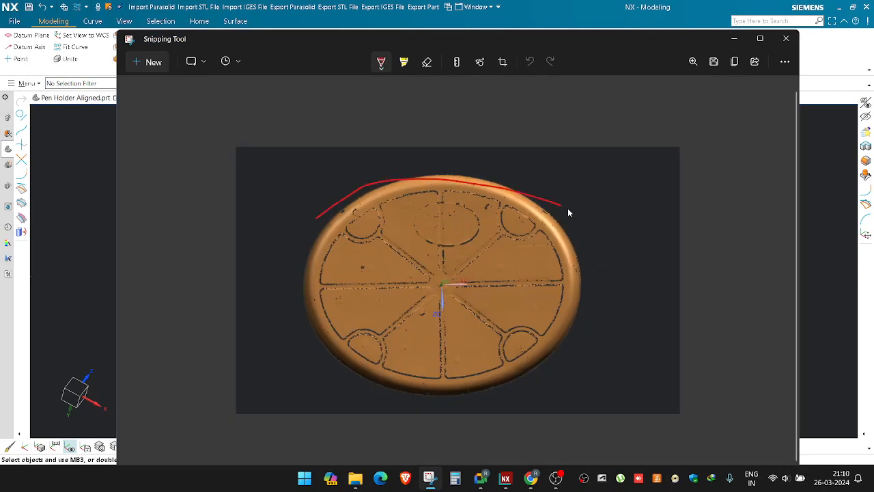
pyautogui.moveTo(554, 362)
pyautogui.mouseDown()
pyautogui.moveTo(309, 326)
pyautogui.moveTo(336, 215)
pyautogui.mouseUp()
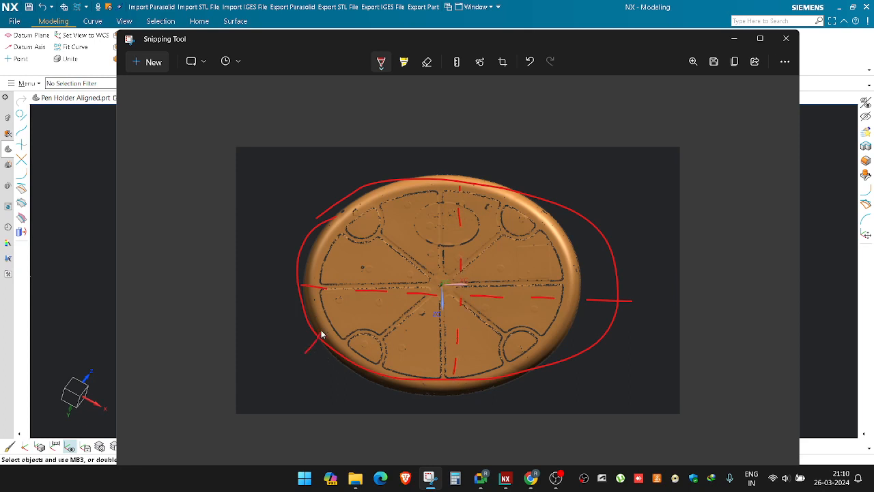
pyautogui.moveTo(322, 333); pyautogui.dragTo(600, 332)
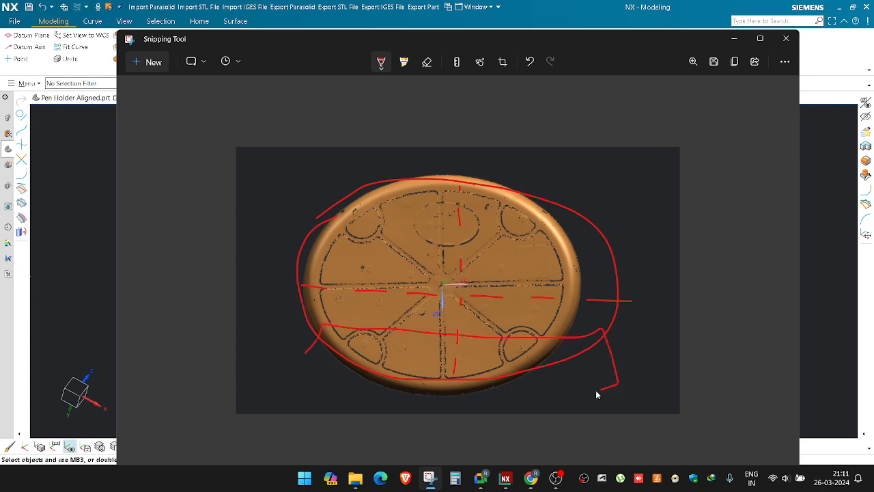
pyautogui.moveTo(596, 394); pyautogui.dragTo(364, 391)
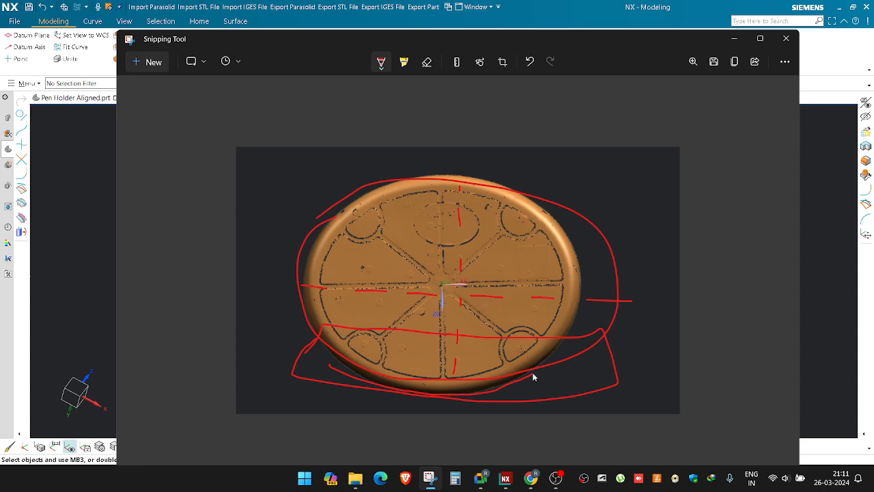
pyautogui.hotkey('ctrl', 'z')
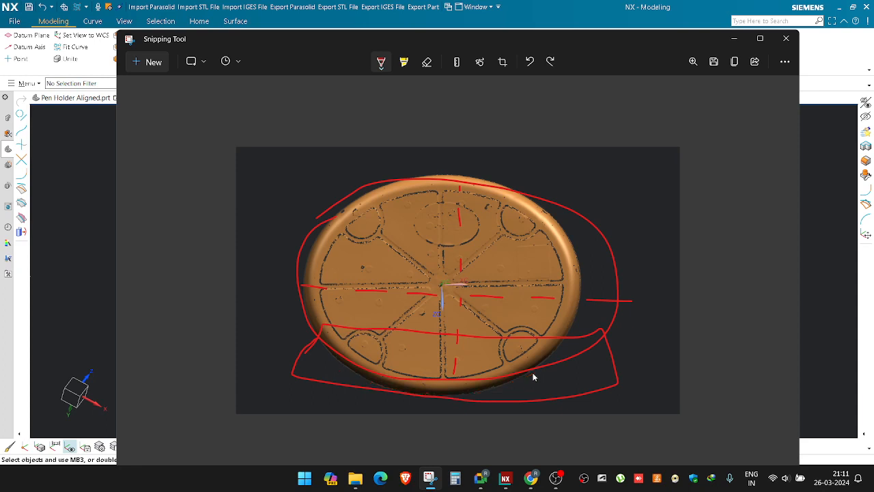
pyautogui.hotkey('ctrl', 'z')
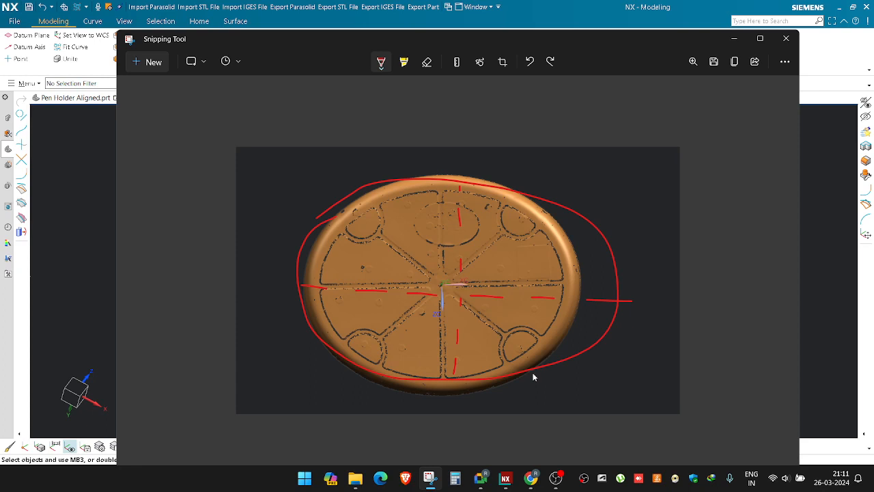
# Step: Switch back to NX and remove a single facet from the side of the stool seat with Snip Facet Body, By Region
pyautogui.click(736, 39)
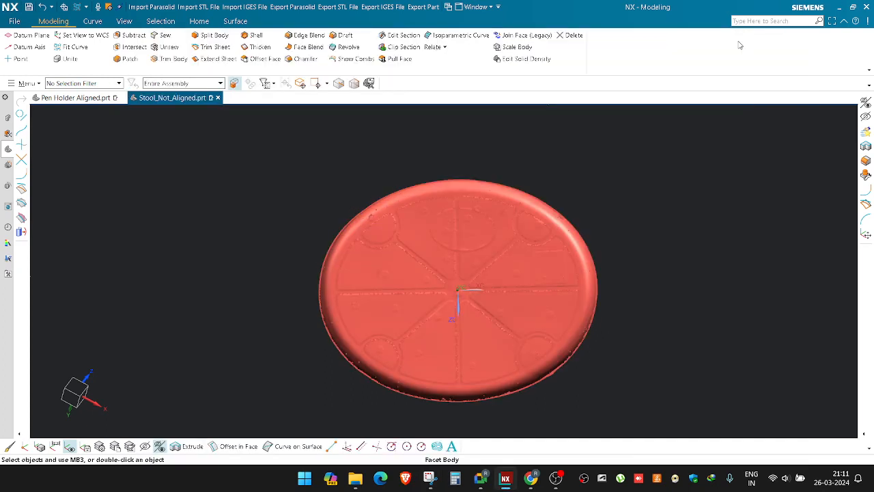
pyautogui.moveTo(639, 287); pyautogui.dragTo(538, 170, button='middle')
pyautogui.scroll(3, 453, 244)
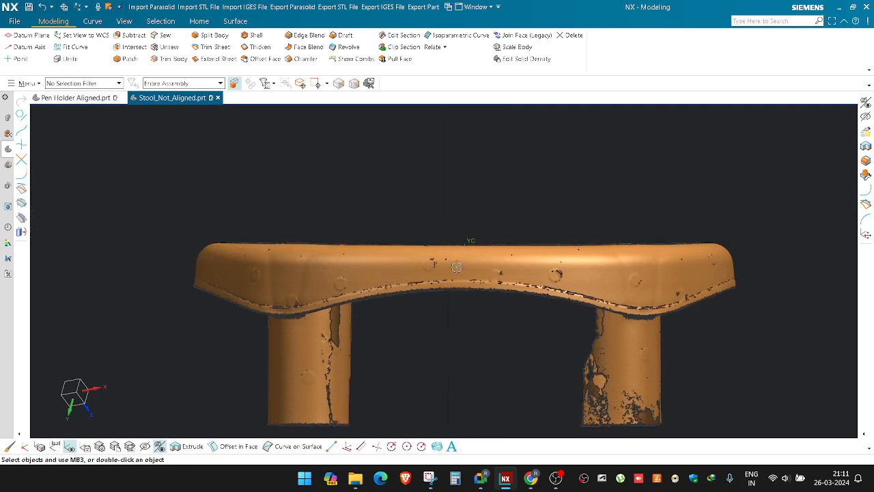
pyautogui.scroll(1, 460, 261)
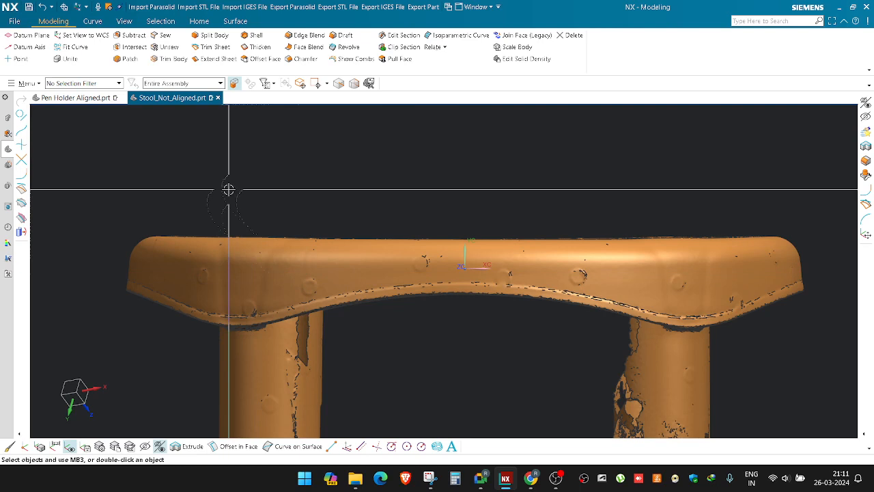
pyautogui.rightClick(229, 189)
pyautogui.click(262, 285)
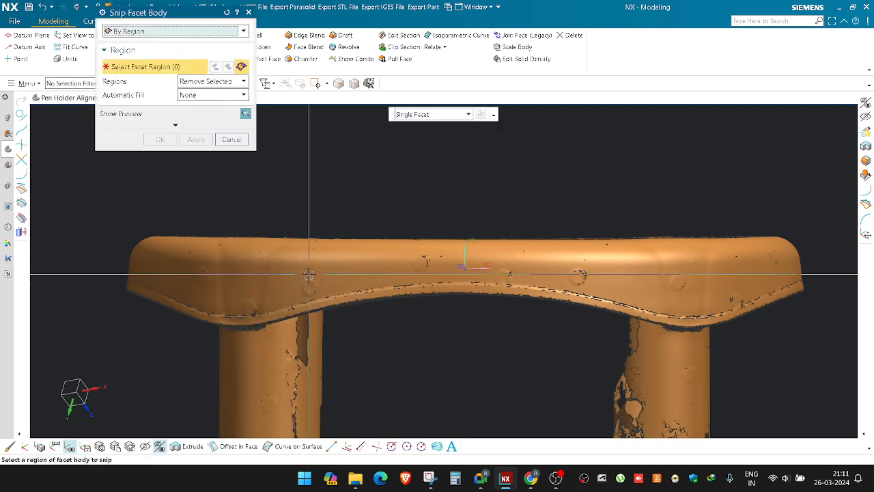
pyautogui.click(308, 274)
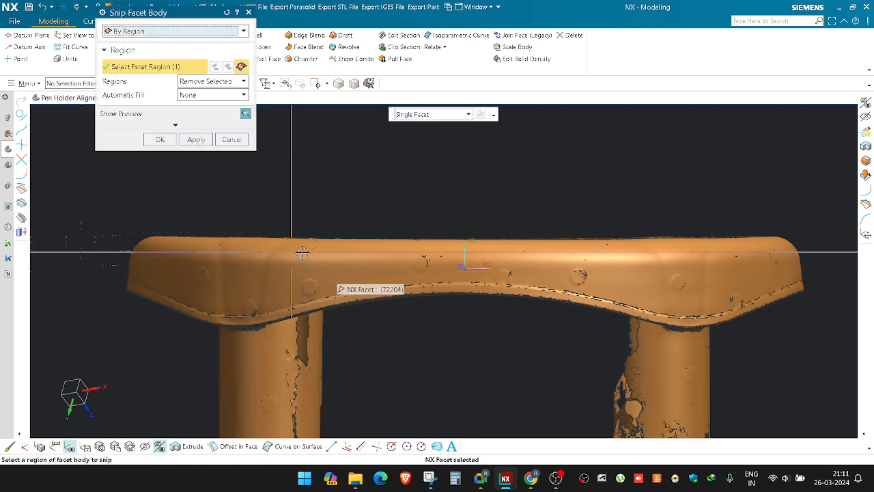
pyautogui.middleClick(177, 260)
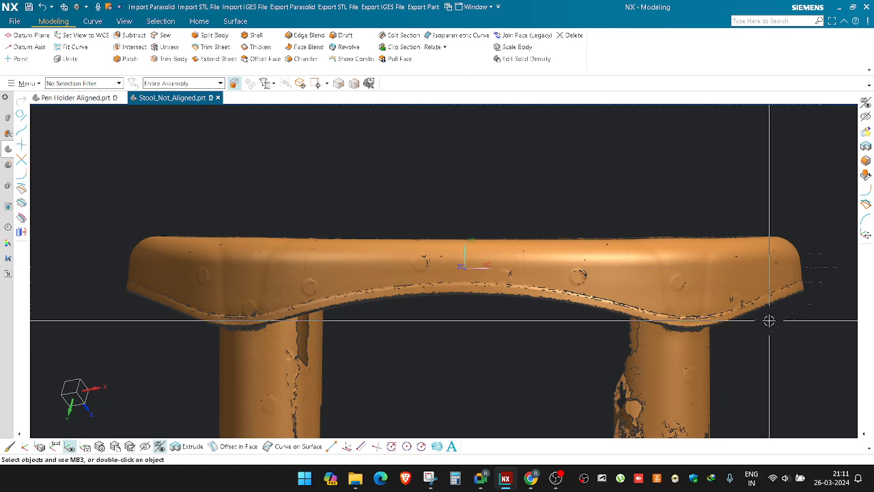
# Step: Swap the shown and hidden objects to view the cylinder and the square plane crossing it
pyautogui.scroll(-2, 444, 246)
pyautogui.moveTo(443, 246); pyautogui.dragTo(462, 314, button='middle')
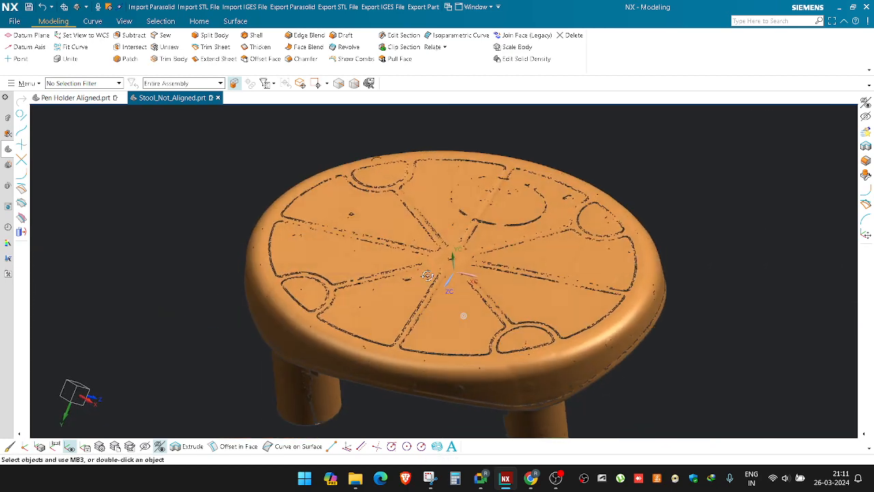
pyautogui.hotkey('ctrl', 'shift', 'b')
pyautogui.scroll(-3, 489, 254)
pyautogui.moveTo(490, 254); pyautogui.dragTo(593, 250, button='middle')
pyautogui.hotkey('ctrl', 'b')
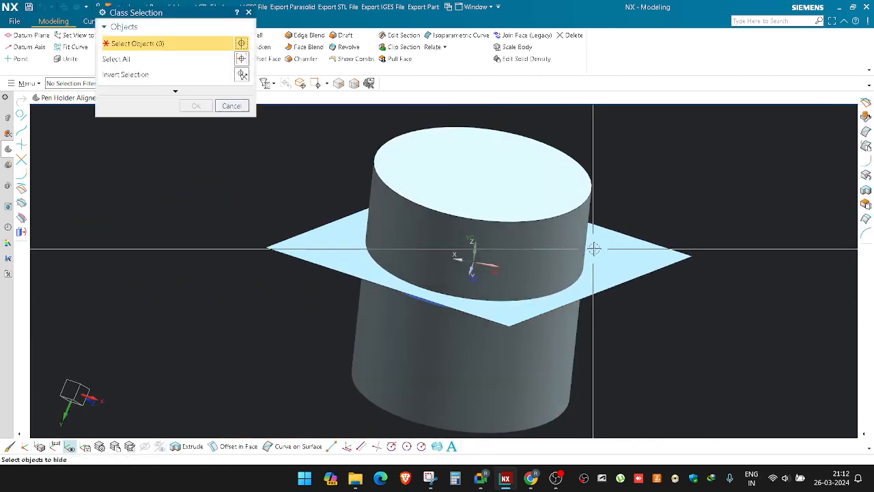
pyautogui.press('Escape')
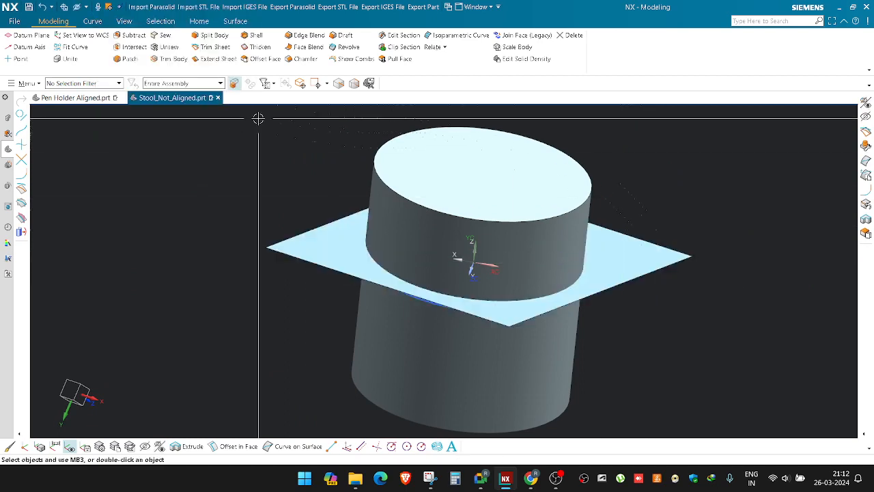
# Step: Open the Indicator_Aligned part and accept the ray traced rendering notice
pyautogui.click(26, 83)
pyautogui.moveTo(22, 98)
pyautogui.click(93, 109)
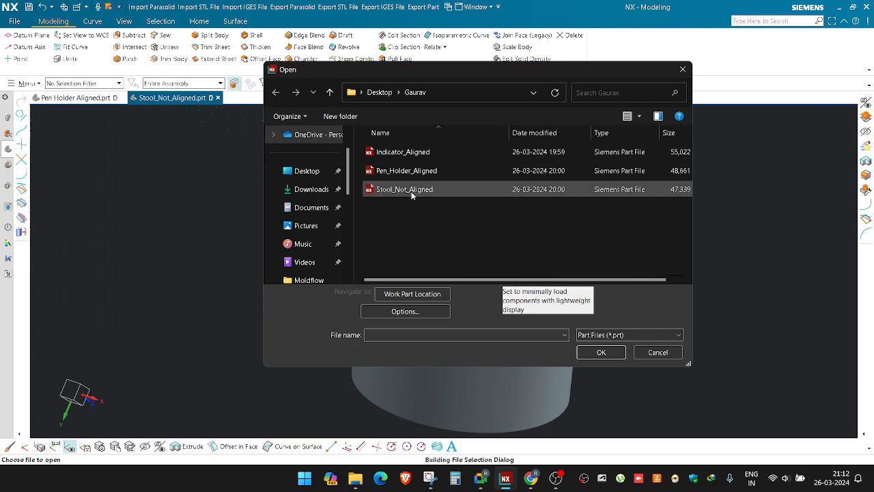
pyautogui.doubleClick(423, 151)
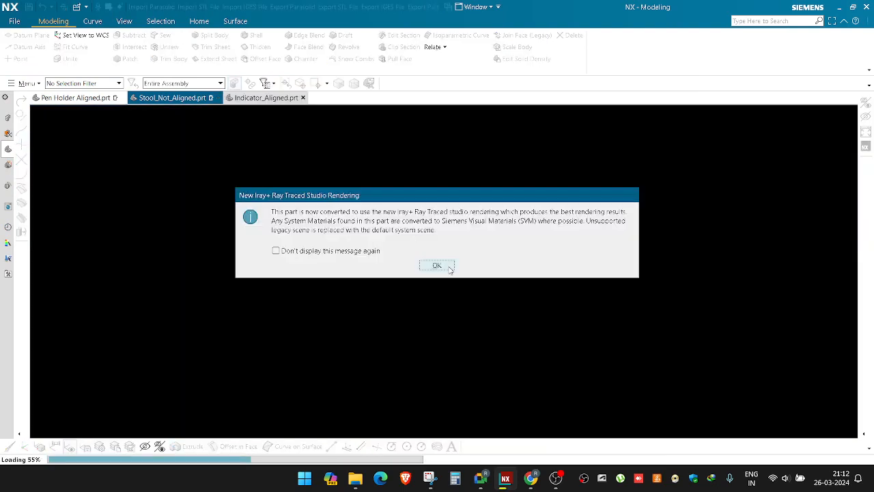
pyautogui.click(445, 266)
# Step: Hide the indicator scan, and swap the shown and hidden objects to display it together with the green solid model
pyautogui.moveTo(433, 271); pyautogui.dragTo(511, 338, button='middle')
pyautogui.scroll(-1, 484, 309)
pyautogui.hotkey('ctrl', 'b')
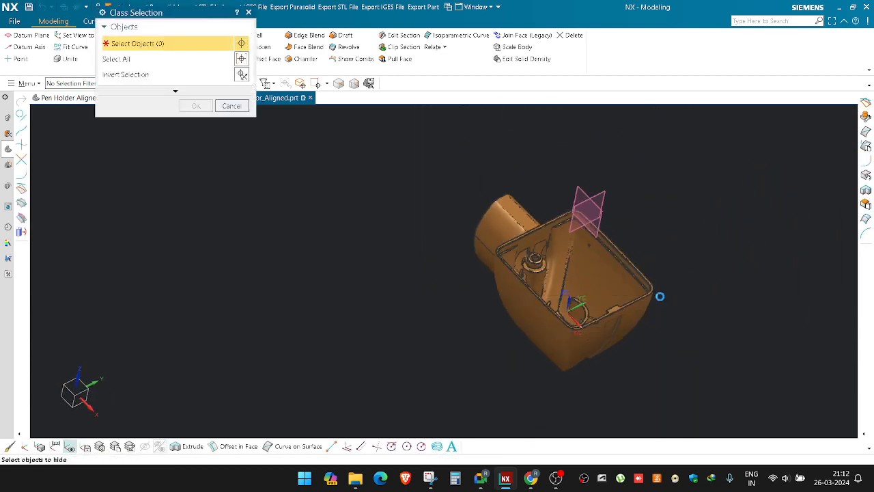
pyautogui.click(617, 288)
pyautogui.middleClick(617, 287)
pyautogui.hotkey('ctrl', 'shift', 'b')
# Step: Review the part's layers, and examine how closely the green solid model follows the indicator scan at the rounded corner
pyautogui.hotkey('ctrl', 'l')
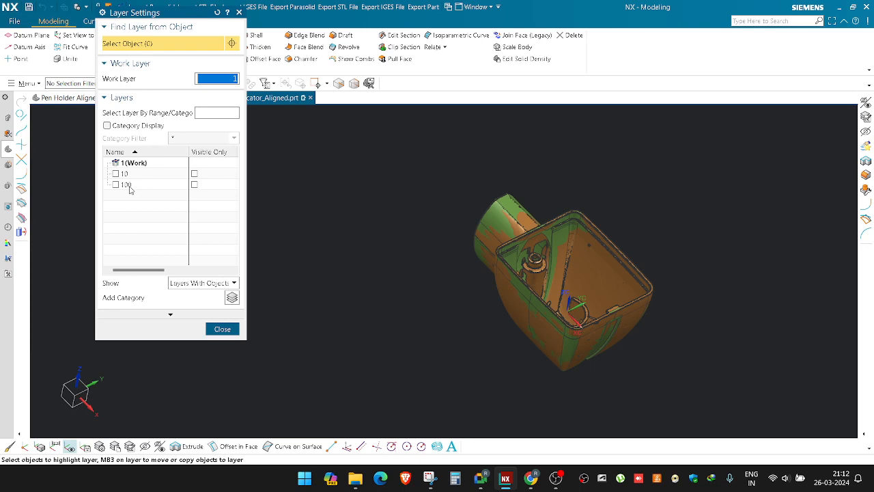
pyautogui.press('Escape')
pyautogui.scroll(2, 574, 333)
pyautogui.keyDown('shift'); pyautogui.moveTo(639, 328); pyautogui.dragTo(578, 312, button='middle'); pyautogui.keyUp('shift')
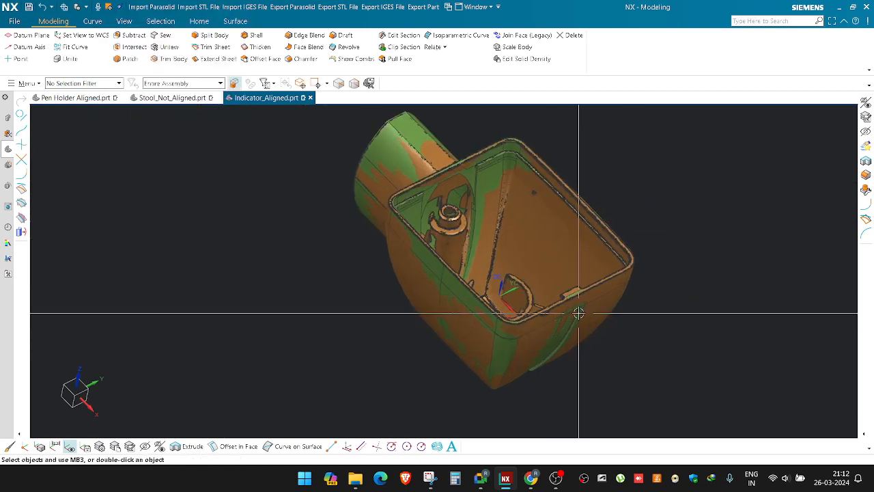
pyautogui.moveTo(522, 319); pyautogui.dragTo(573, 205, button='middle')
pyautogui.scroll(2, 575, 222)
pyautogui.scroll(-1, 539, 294)
pyautogui.keyDown('shift'); pyautogui.moveTo(576, 282); pyautogui.dragTo(547, 246, button='middle'); pyautogui.keyUp('shift')
pyautogui.scroll(5, 492, 214)
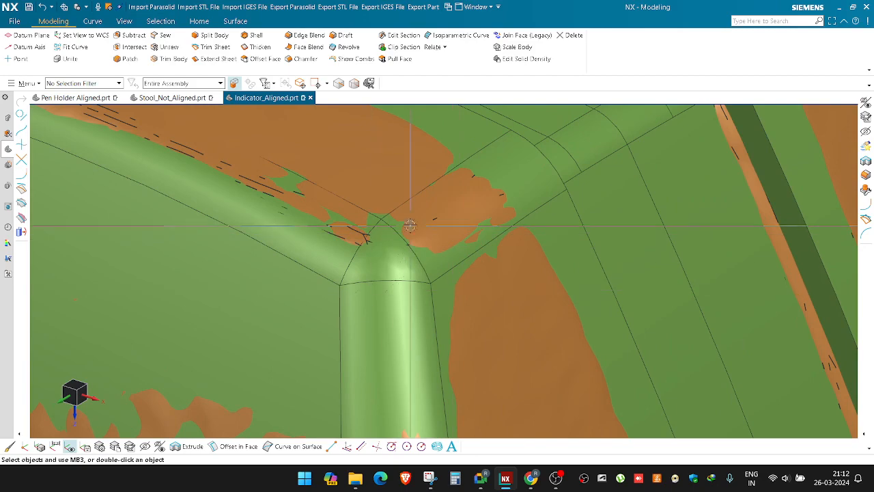
pyautogui.scroll(-1, 444, 200)
pyautogui.moveTo(444, 199); pyautogui.dragTo(412, 203, button='middle')
pyautogui.scroll(-2, 431, 232)
pyautogui.scroll(-4, 428, 287)
pyautogui.scroll(-1, 492, 274)
# Step: Hide everything except the green solid body, and swap the shown and hidden objects to display the scan squarely
pyautogui.press('F8')
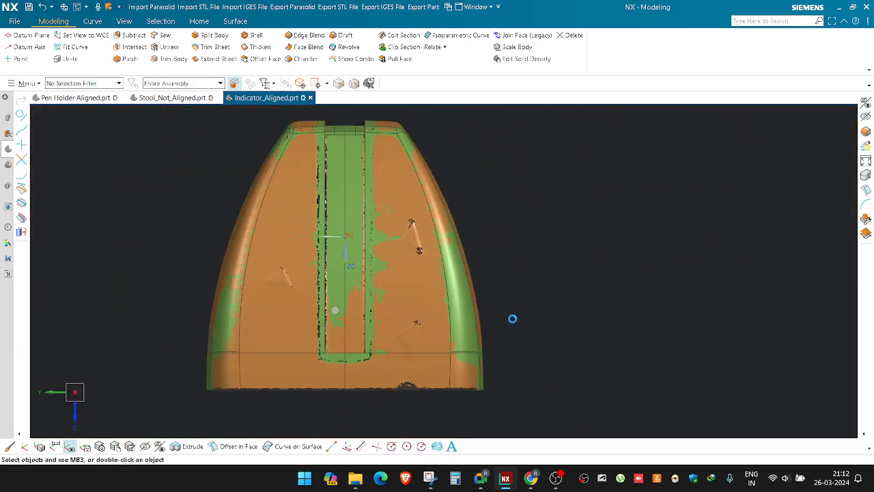
pyautogui.scroll(-1, 478, 254)
pyautogui.keyDown('shift'); pyautogui.moveTo(392, 168); pyautogui.dragTo(450, 248, button='middle'); pyautogui.keyUp('shift')
pyautogui.scroll(6, 459, 243)
pyautogui.hotkey('ctrl', 'b')
pyautogui.click(449, 219)
pyautogui.scroll(-2, 449, 219)
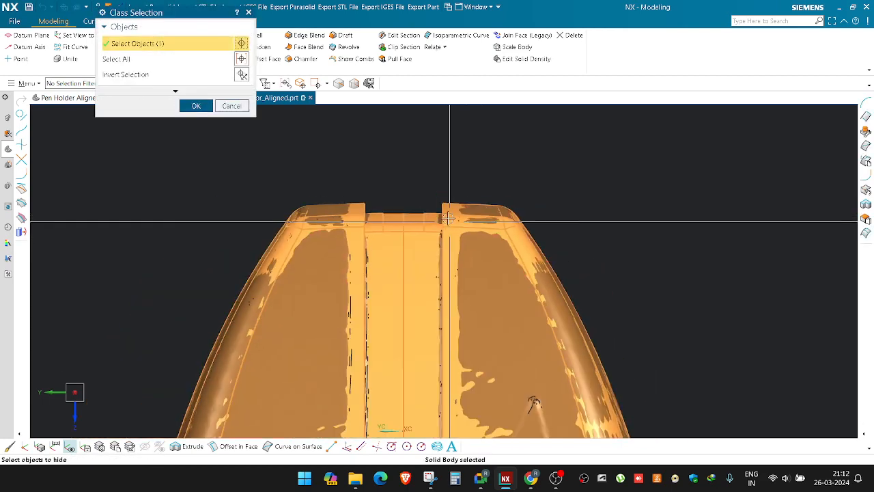
pyautogui.scroll(-2, 430, 199)
pyautogui.click(242, 76)
pyautogui.middleClick(407, 182)
pyautogui.hotkey('ctrl', 'shift', 'b')
# Step: Compare the scan and the solid model around the notched narrow end by alternately showing each one
pyautogui.scroll(7, 441, 203)
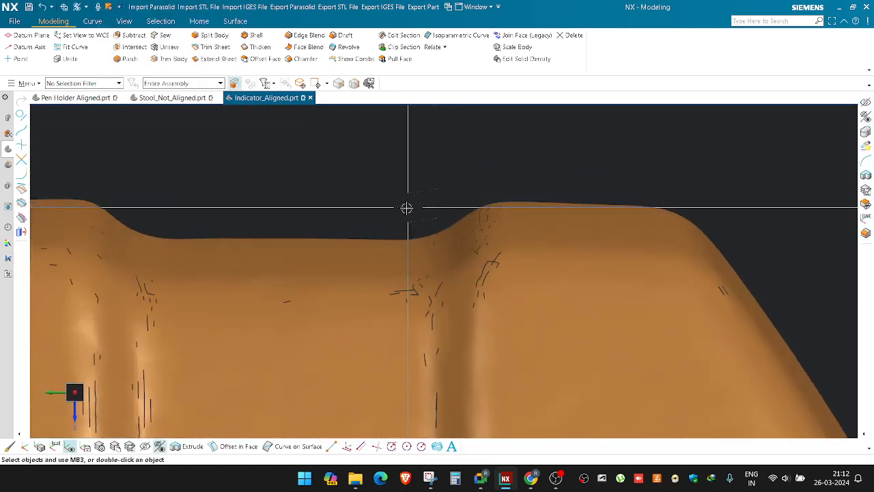
pyautogui.scroll(-3, 440, 157)
pyautogui.scroll(2, 427, 134)
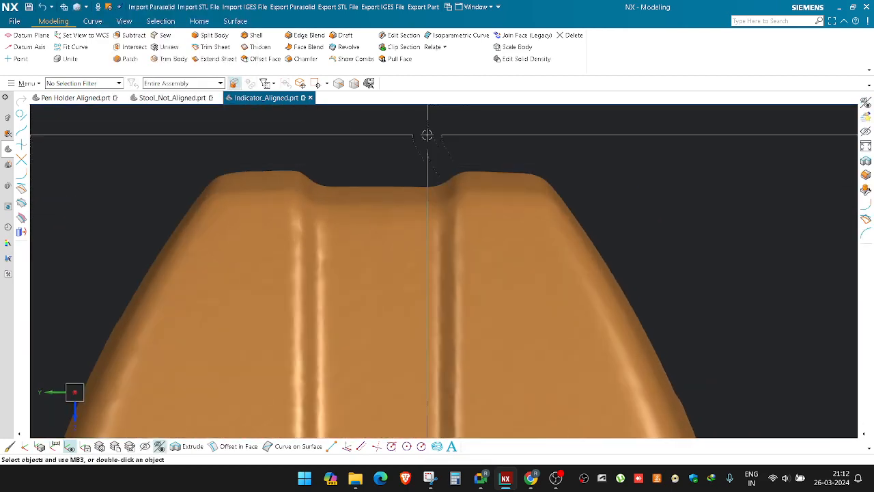
pyautogui.hotkey('ctrl', 'shift', 'b')
pyautogui.scroll(-1, 425, 135)
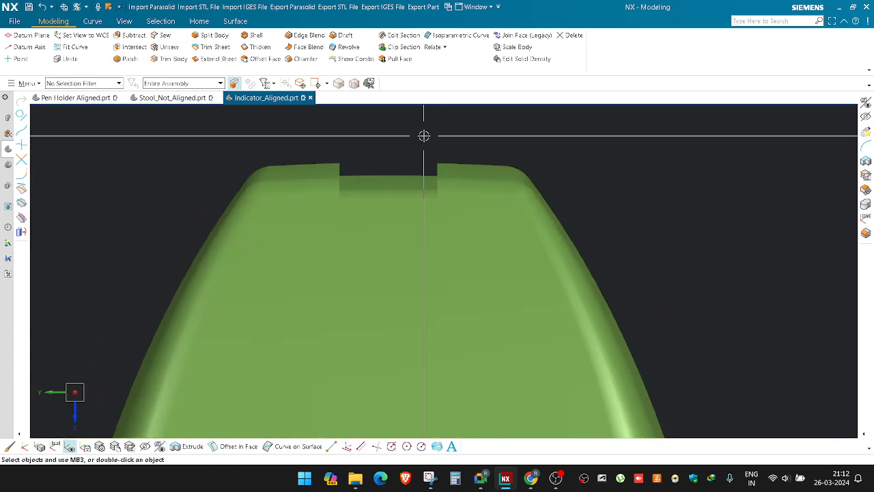
pyautogui.hotkey('ctrl', 'shift', 'b')
pyautogui.scroll(-2, 422, 136)
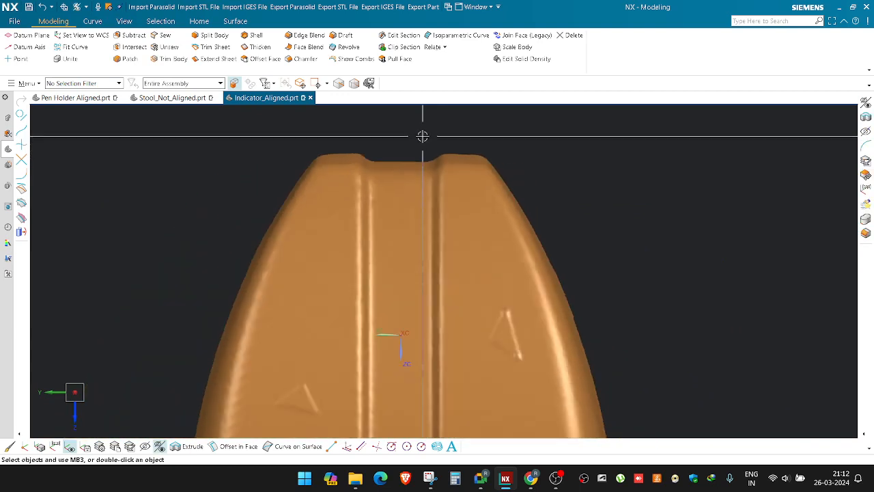
pyautogui.hotkey('ctrl', 'shift', 'b')
pyautogui.scroll(-1, 422, 136)
pyautogui.hotkey('ctrl', 'shift', 'b')
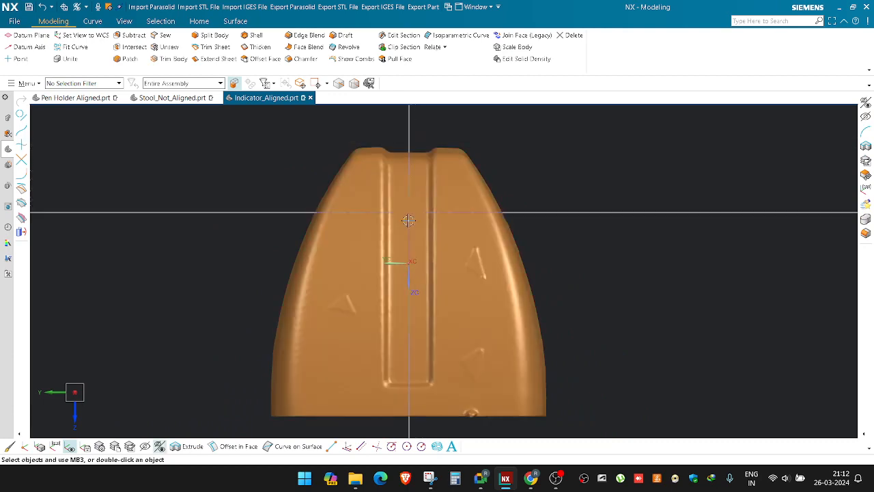
# Step: Show the solid model at an angle and inspect its body and lower corner faces, leaving Unite without combining anything
pyautogui.moveTo(422, 136); pyautogui.dragTo(445, 249, button='middle')
pyautogui.hotkey('ctrl', 'shift', 'b')
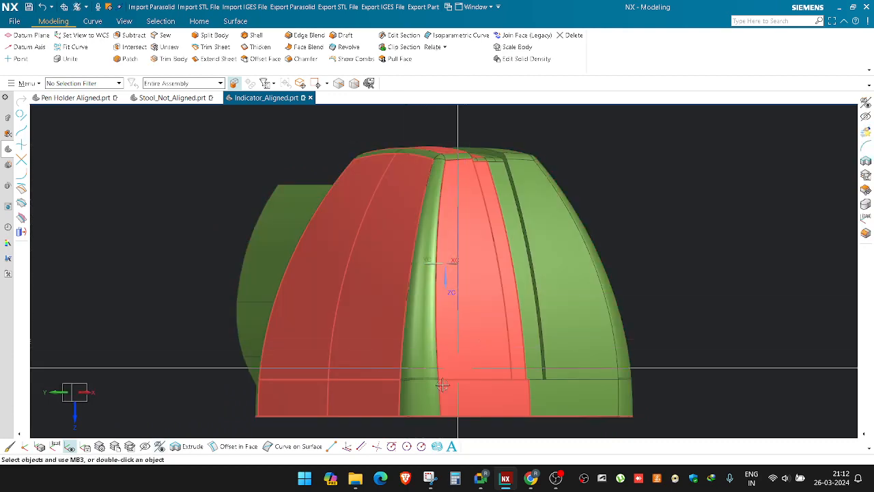
pyautogui.click(445, 383)
pyautogui.scroll(1, 400, 399)
pyautogui.press('Escape')
pyautogui.scroll(-1, 355, 378)
pyautogui.click(66, 59)
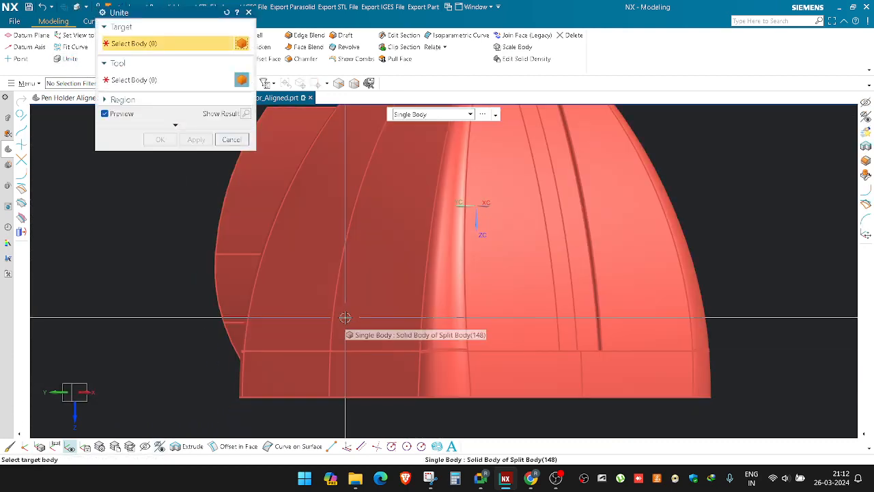
pyautogui.press('Escape')
pyautogui.scroll(5, 424, 365)
pyautogui.scroll(-2, 405, 326)
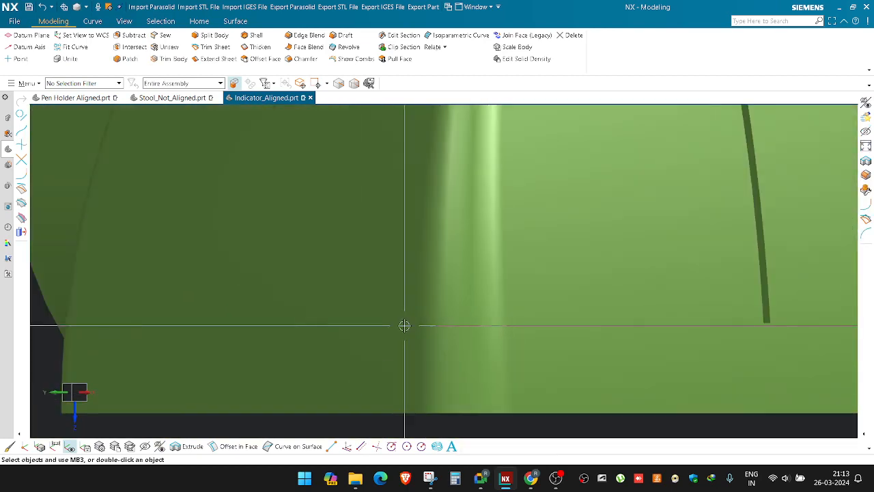
pyautogui.moveTo(404, 326); pyautogui.dragTo(422, 333, button='middle')
pyautogui.scroll(-4, 299, 268)
pyautogui.scroll(3, 358, 315)
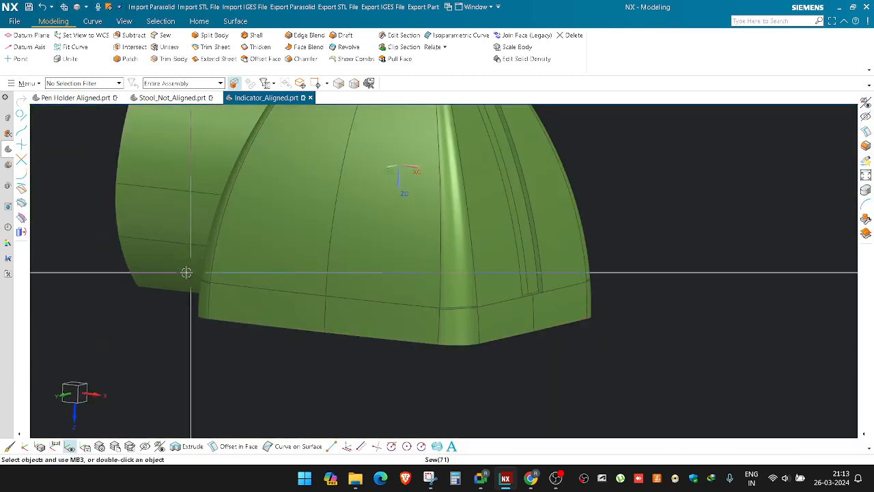
# Step: Examine the solid model's rounded corner blend and lower rim up close, at an angle and squarely from the side
pyautogui.scroll(-5, 216, 282)
pyautogui.scroll(2, 393, 311)
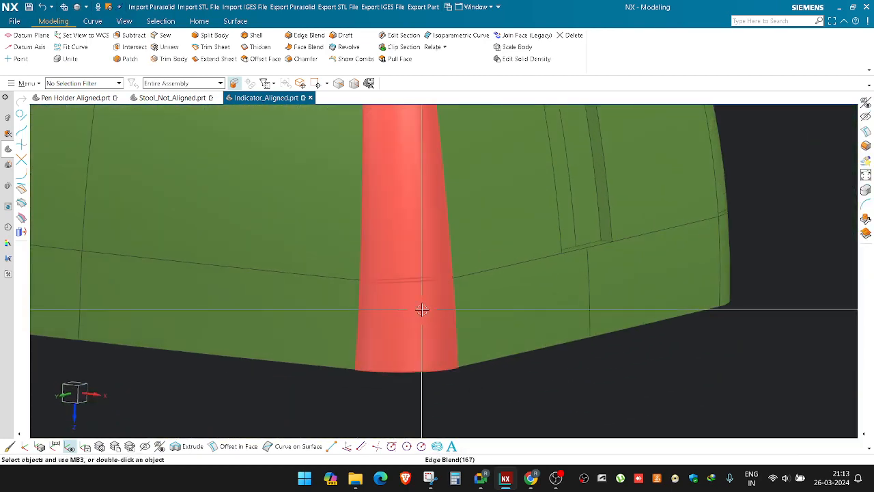
pyautogui.scroll(-2, 421, 309)
pyautogui.moveTo(377, 321); pyautogui.dragTo(349, 316, button='middle')
pyautogui.press('F8')
pyautogui.scroll(4, 190, 294)
pyautogui.scroll(2, 185, 290)
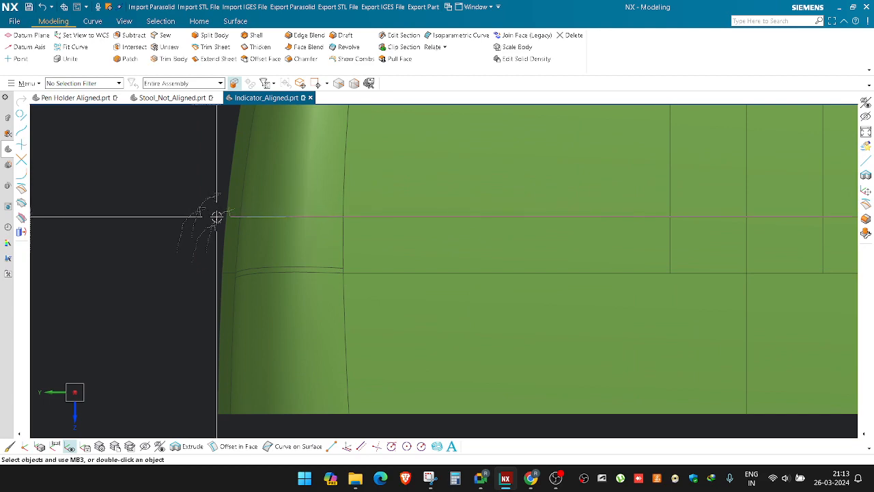
pyautogui.scroll(-4, 371, 300)
# Step: Start a Draft Analysis on all faces of the solid body with a 0.1 limit angle, and move the draw orientation handle to the far rim
pyautogui.moveTo(370, 308); pyautogui.dragTo(560, 282, button='middle')
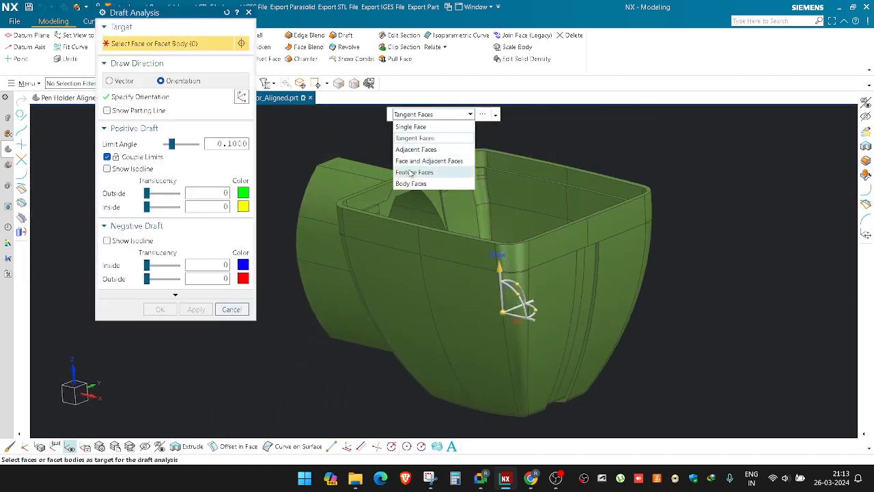
pyautogui.click(469, 226)
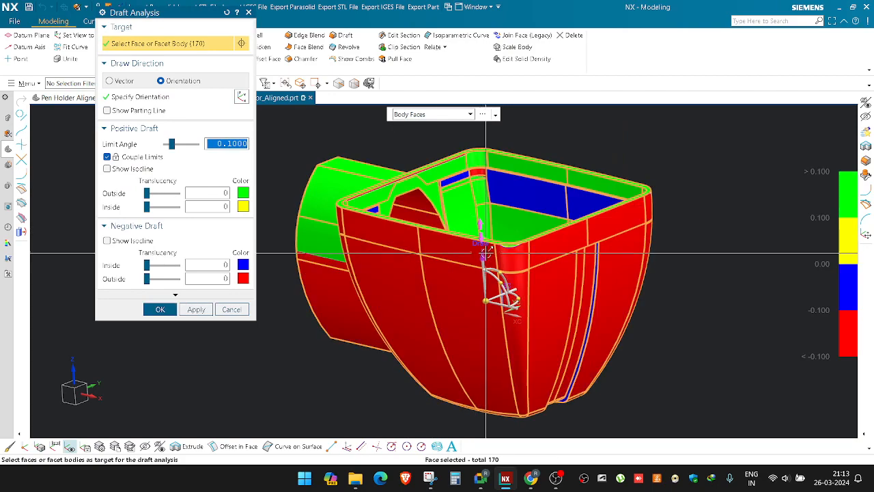
pyautogui.moveTo(484, 257); pyautogui.dragTo(482, 140)
# Step: Examine the draft colours at the near outer rim corner and over the open box and tube
pyautogui.scroll(10, 549, 250)
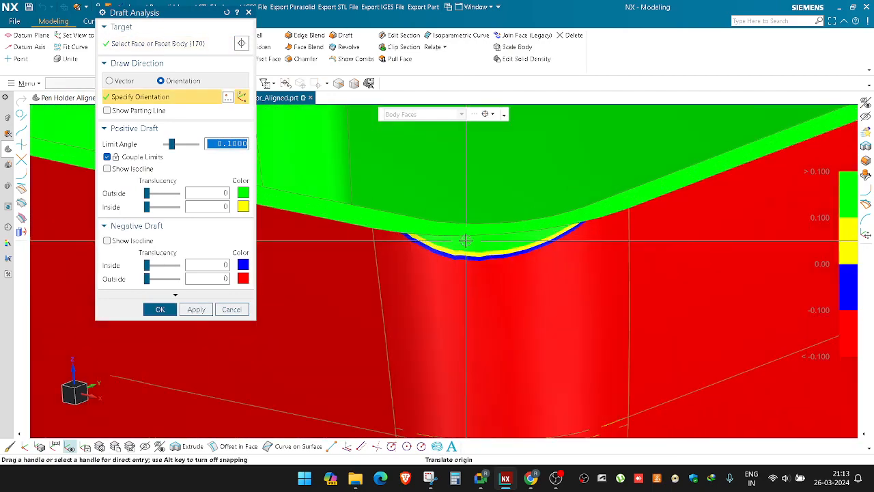
pyautogui.moveTo(463, 242); pyautogui.dragTo(511, 288, button='middle')
pyautogui.scroll(-8, 511, 288)
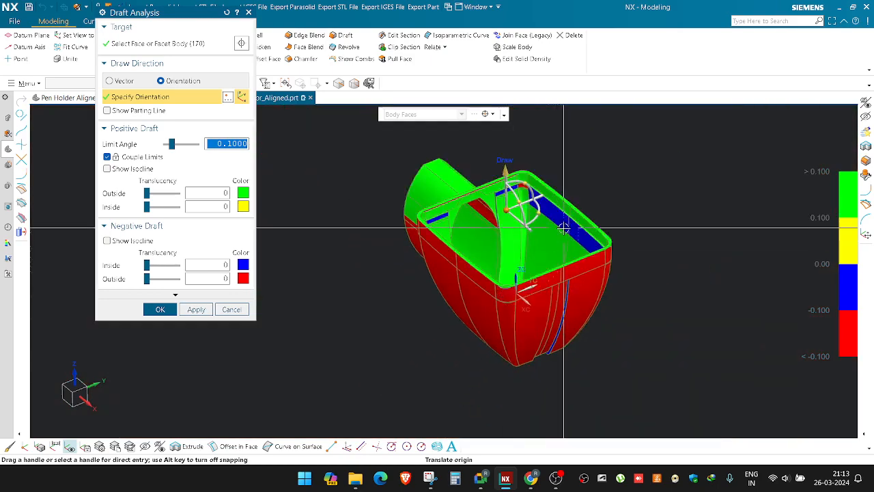
pyautogui.scroll(3, 565, 224)
pyautogui.moveTo(549, 210); pyautogui.dragTo(393, 215, button='middle')
pyautogui.scroll(-2, 349, 244)
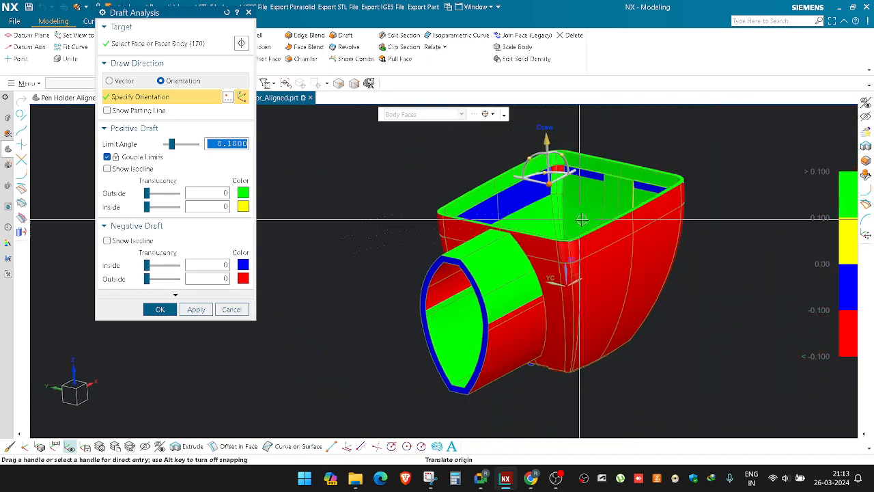
pyautogui.scroll(2, 579, 218)
pyautogui.scroll(-2, 423, 248)
pyautogui.scroll(2, 540, 224)
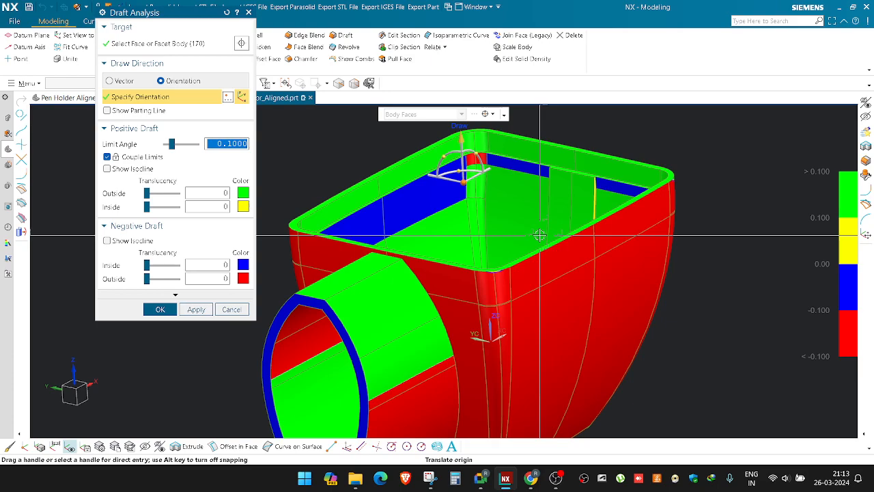
# Step: Inspect where the draft changes direction at the rim corners beside the grooved end face
pyautogui.moveTo(539, 235); pyautogui.dragTo(446, 302, button='middle')
pyautogui.scroll(5, 446, 303)
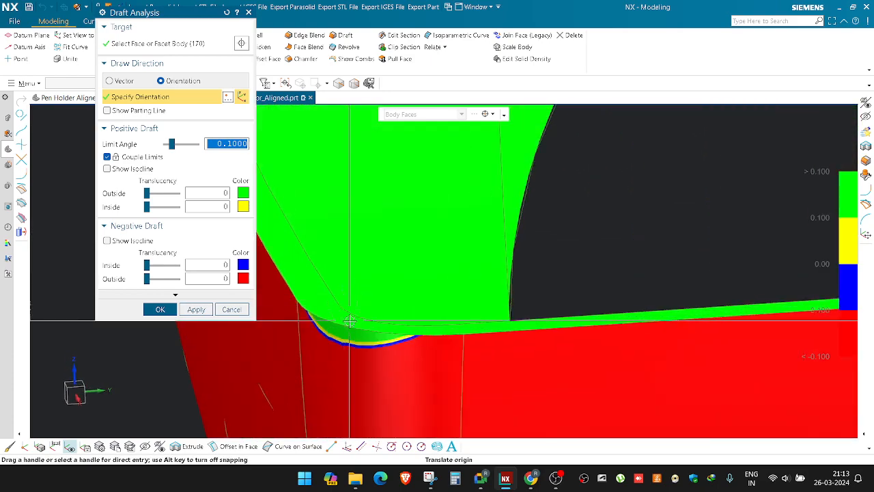
pyautogui.scroll(-3, 434, 272)
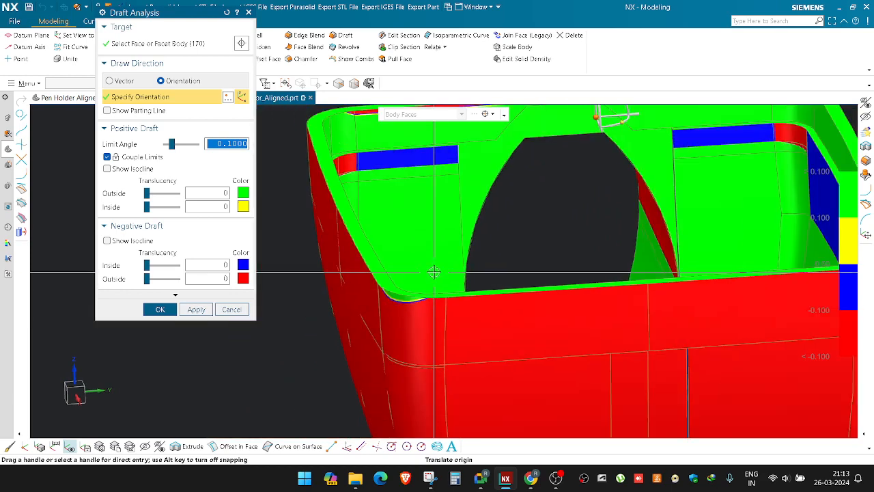
pyautogui.scroll(-4, 380, 236)
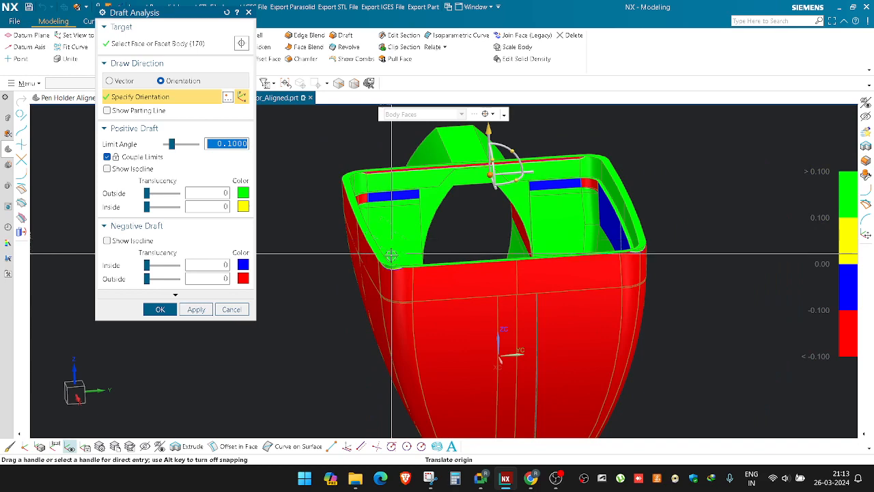
pyautogui.moveTo(386, 272); pyautogui.dragTo(407, 279, button='middle')
pyautogui.scroll(8, 507, 260)
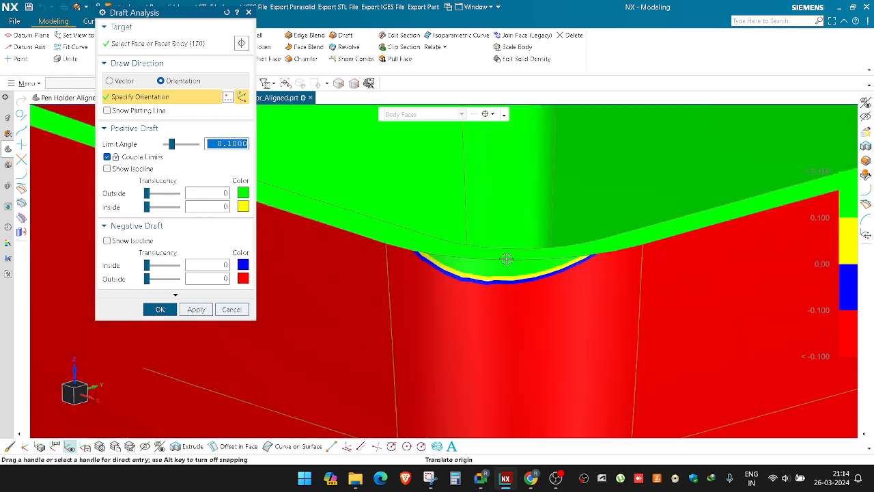
pyautogui.scroll(-8, 509, 262)
pyautogui.moveTo(509, 261); pyautogui.dragTo(581, 250, button='middle')
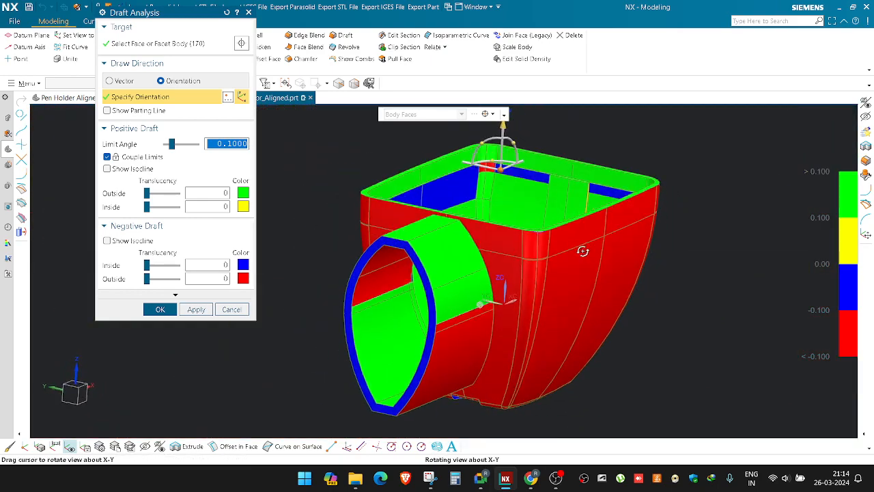
# Step: Compare the draft colour bands at the rim corners on the tube side of the body
pyautogui.scroll(8, 530, 226)
pyautogui.scroll(5, 531, 225)
pyautogui.scroll(-10, 517, 242)
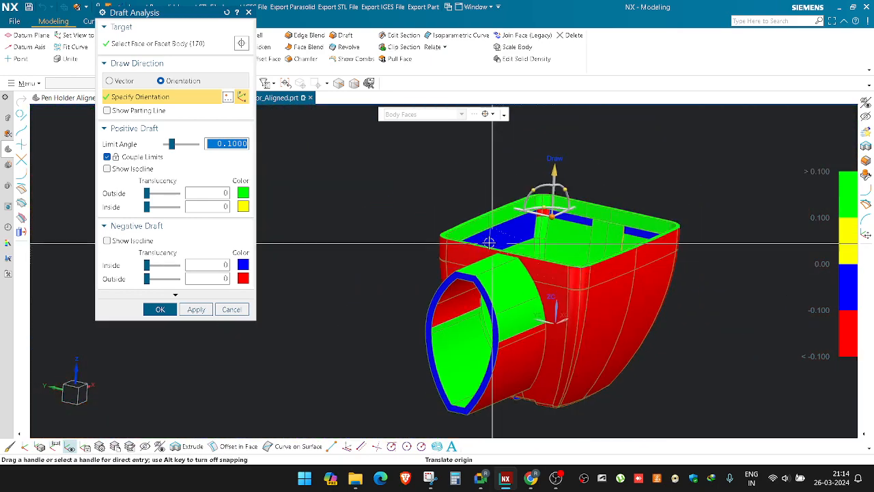
pyautogui.scroll(6, 458, 240)
pyautogui.scroll(5, 407, 239)
pyautogui.moveTo(408, 242); pyautogui.dragTo(436, 271, button='middle')
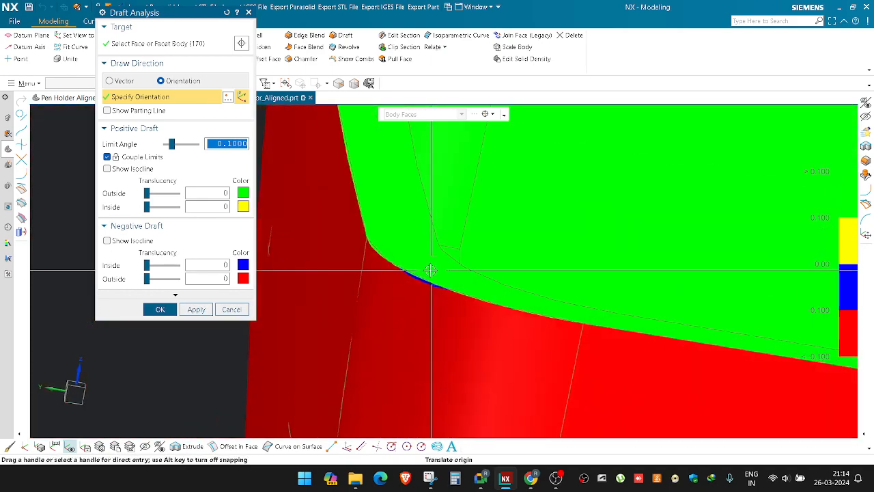
pyautogui.scroll(-8, 430, 270)
pyautogui.scroll(8, 612, 289)
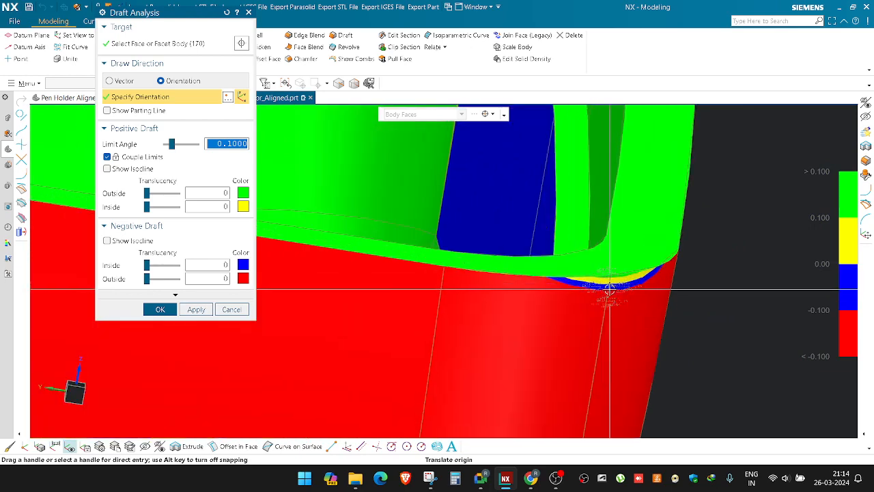
pyautogui.scroll(-8, 610, 289)
pyautogui.scroll(8, 474, 285)
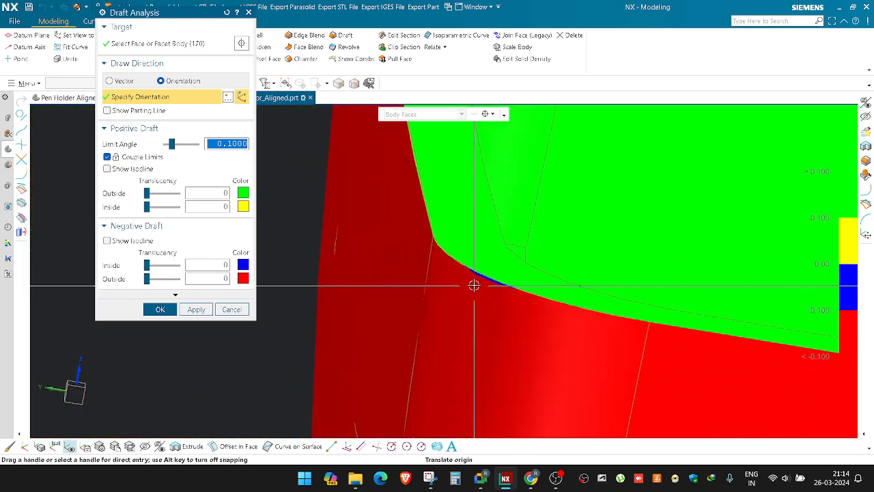
# Step: Check the draft from the grooved side of the body, and close the Draft Analysis without applying it
pyautogui.scroll(-8, 434, 244)
pyautogui.moveTo(434, 244); pyautogui.dragTo(555, 203, button='middle')
pyautogui.scroll(8, 654, 338)
pyautogui.scroll(-5, 654, 339)
pyautogui.moveTo(447, 335); pyautogui.dragTo(375, 267, button='middle')
pyautogui.scroll(-5, 375, 267)
pyautogui.scroll(5, 507, 293)
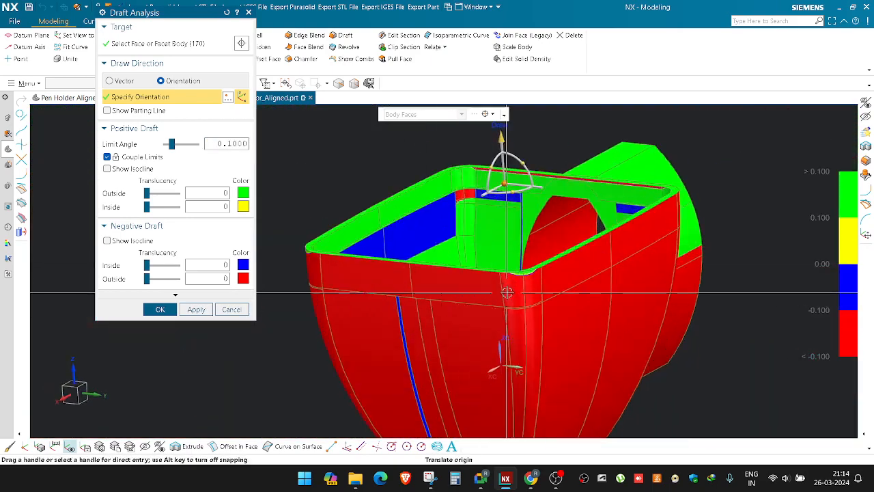
pyautogui.scroll(-5, 473, 287)
pyautogui.press('Escape')
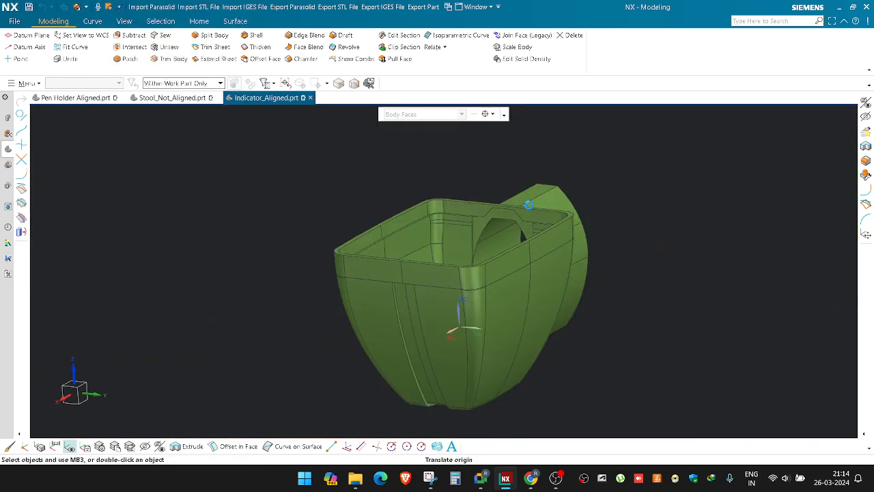
# Step: Display the scan together with the solid model, and hide the scan so only the green solid remains
pyautogui.scroll(-3, 448, 228)
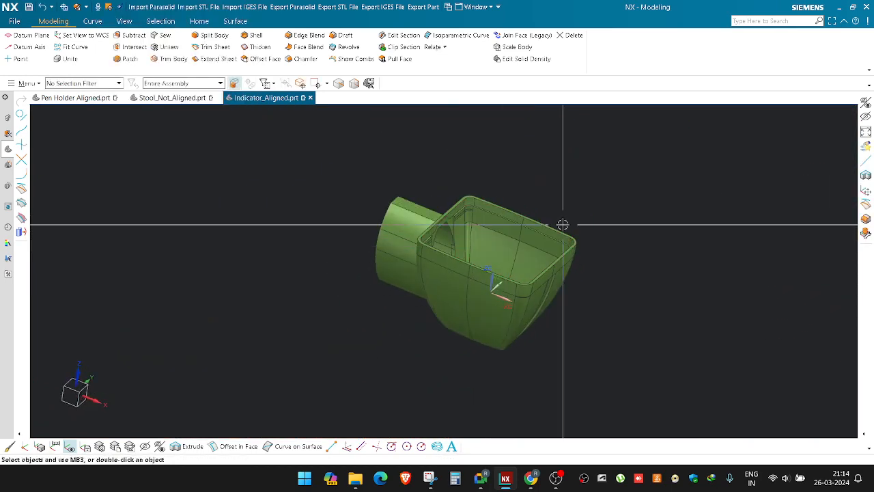
pyautogui.scroll(2, 561, 239)
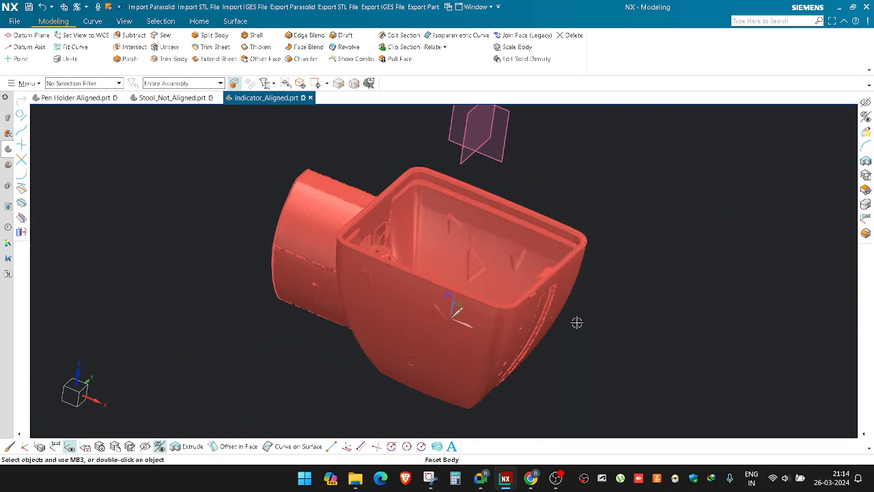
pyautogui.moveTo(584, 237)
pyautogui.mouseDown(button='middle')
pyautogui.moveTo(589, 280)
pyautogui.moveTo(566, 325)
pyautogui.moveTo(531, 338)
pyautogui.moveTo(551, 347)
pyautogui.mouseUp(button='middle')
pyautogui.hotkey('ctrl', 'b')
pyautogui.scroll(3, 439, 373)
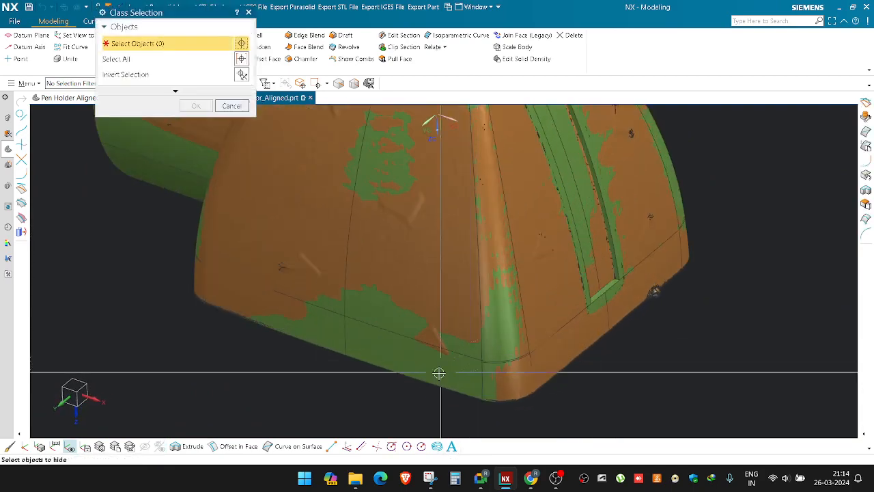
pyautogui.scroll(-3, 439, 373)
pyautogui.click(365, 250)
pyautogui.middleClick(341, 223)
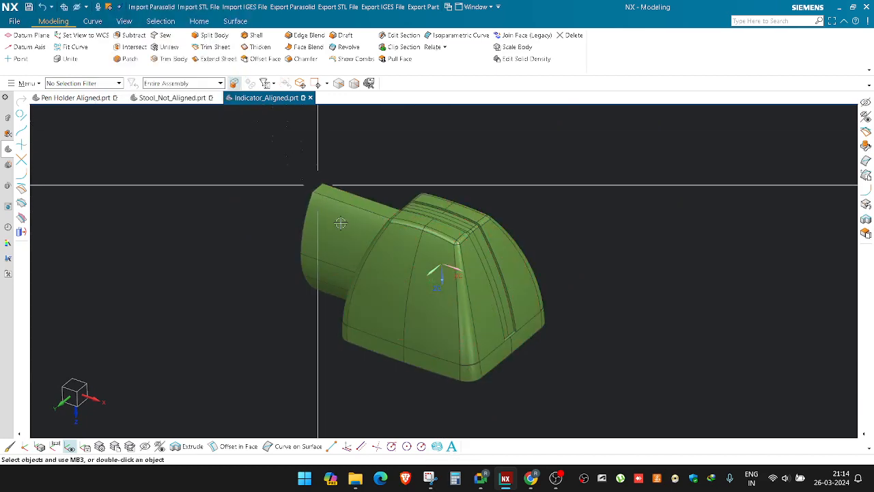
# Step: Swap the shown and hidden objects to alternate scan and solid, and change the display to shading without edges
pyautogui.moveTo(526, 309); pyautogui.dragTo(625, 334, button='middle')
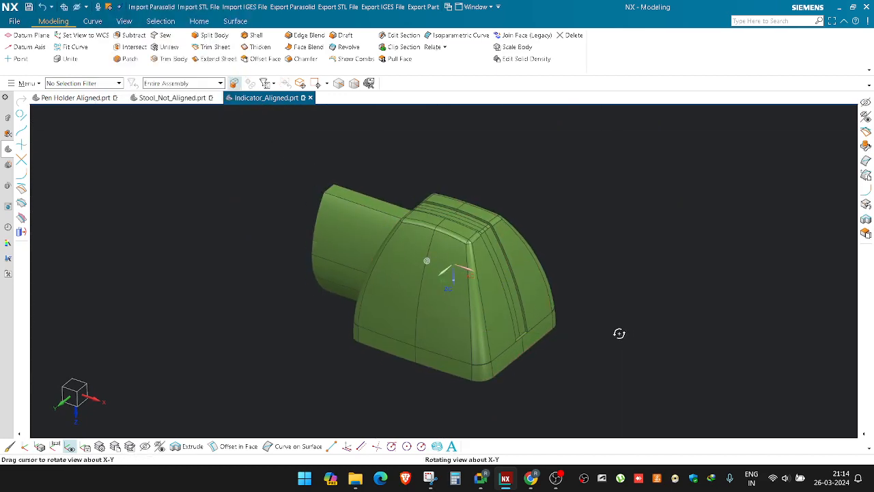
pyautogui.hotkey('ctrl', 'shift', 'b')
pyautogui.hotkey('ctrl', 'shift', 'b')
pyautogui.hotkey('ctrl', 'shift', 'b')
pyautogui.moveTo(559, 362); pyautogui.dragTo(599, 330, button='right')
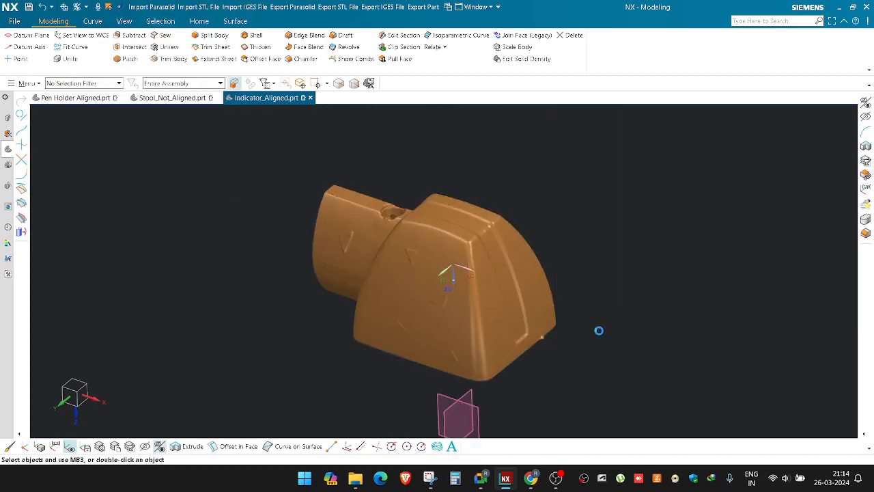
# Step: Compare the tapered corner blend and end-face groove on the scan and the solid by alternately showing each one
pyautogui.hotkey('ctrl', 'shift', 'b')
pyautogui.scroll(3, 518, 367)
pyautogui.hotkey('ctrl', 'shift', 'b')
pyautogui.hotkey('ctrl', 'shift', 'b')
pyautogui.hotkey('ctrl', 'shift', 'b')
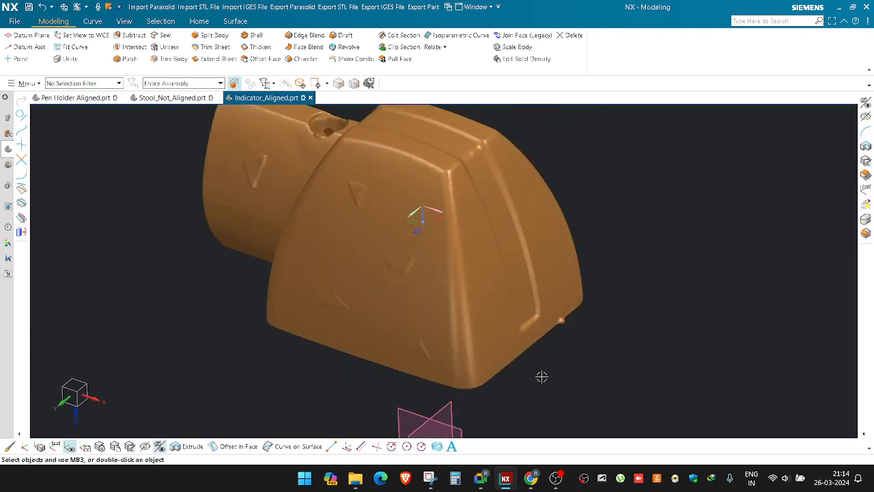
pyautogui.hotkey('ctrl', 'shift', 'b')
pyautogui.hotkey('ctrl', 'shift', 'b')
pyautogui.hotkey('ctrl', 'shift', 'b')
pyautogui.hotkey('ctrl', 'shift', 'b')
pyautogui.hotkey('ctrl', 'shift', 'b')
pyautogui.hotkey('ctrl', 'shift', 'b')
pyautogui.hotkey('ctrl', 'shift', 'b')
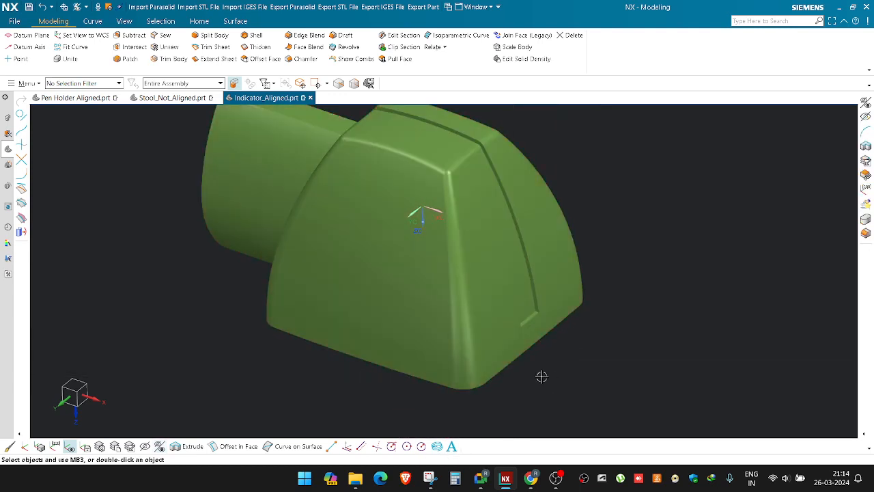
pyautogui.hotkey('ctrl', 'shift', 'b')
pyautogui.hotkey('ctrl', 'shift', 'b')
pyautogui.hotkey('ctrl', 'shift', 'b')
pyautogui.hotkey('ctrl', 'shift', 'b')
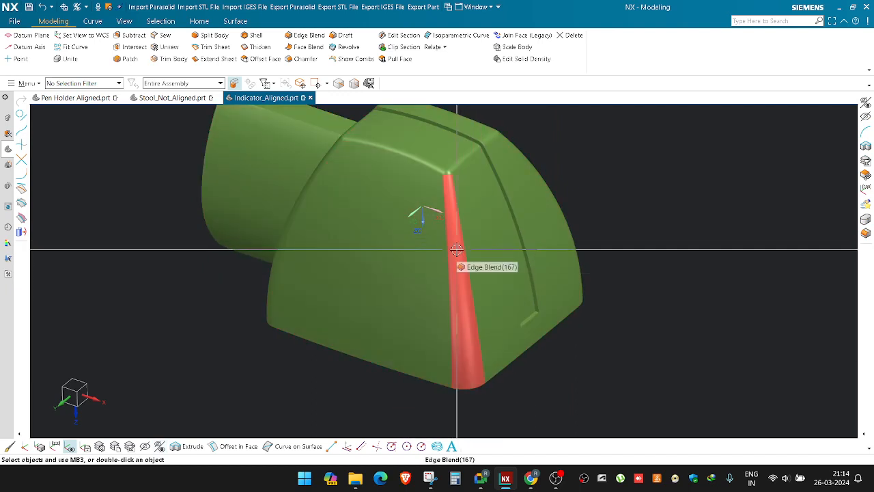
pyautogui.hotkey('ctrl', 'shift', 'b')
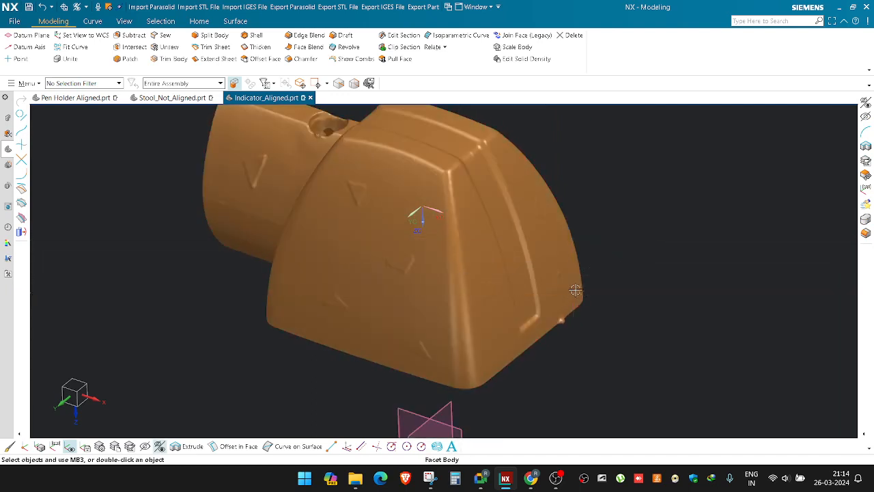
# Step: Compare the scan and the solid model from the open tube side by alternately showing each one
pyautogui.moveTo(576, 290); pyautogui.dragTo(619, 303, button='middle')
pyautogui.hotkey('ctrl', 'shift', 'b')
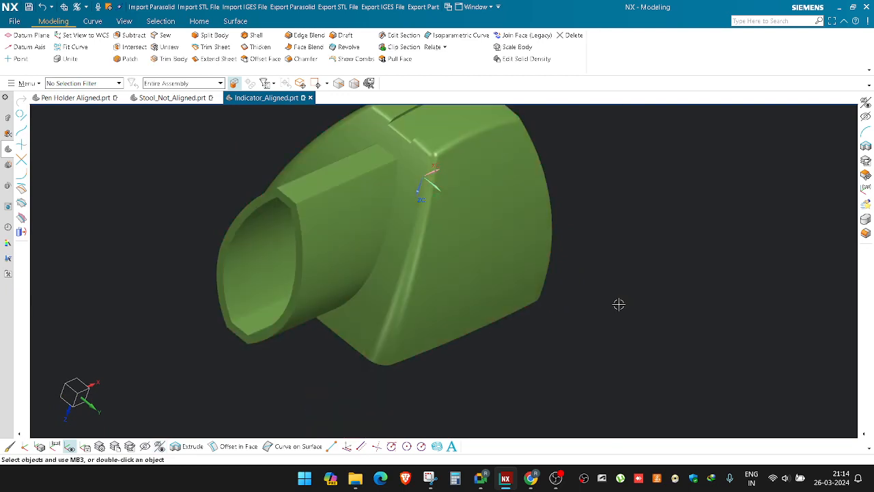
pyautogui.hotkey('ctrl', 'shift', 'b')
pyautogui.hotkey('ctrl', 'shift', 'b')
pyautogui.hotkey('ctrl', 'shift', 'b')
pyautogui.hotkey('ctrl', 'shift', 'b')
pyautogui.hotkey('ctrl', 'shift', 'b')
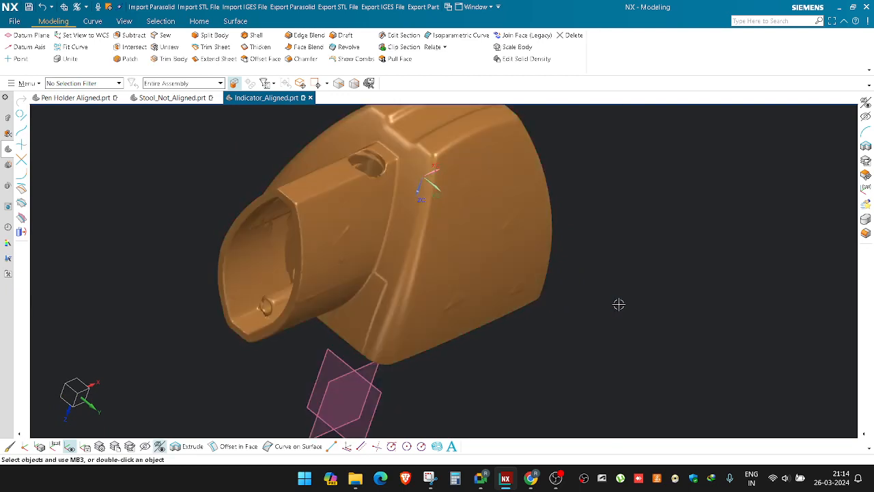
pyautogui.hotkey('ctrl', 'shift', 'b')
pyautogui.hotkey('ctrl', 'shift', 'b')
pyautogui.hotkey('ctrl', 'shift', 'b')
pyautogui.hotkey('ctrl', 'shift', 'b')
pyautogui.hotkey('ctrl', 'shift', 'b')
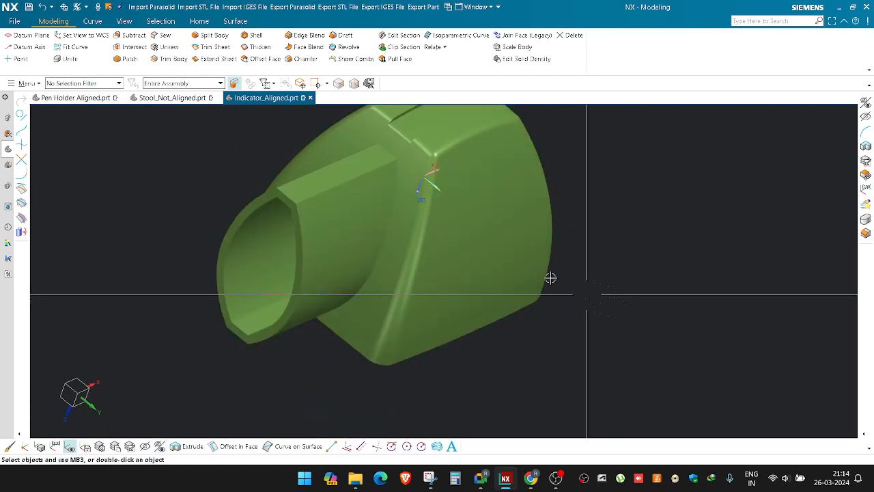
# Step: Compare the inner rim corner of the scan with the same corner blend on the solid model
pyautogui.moveTo(551, 278); pyautogui.dragTo(348, 224, button='middle')
pyautogui.scroll(5, 318, 170)
pyautogui.hotkey('ctrl', 'shift', 'b')
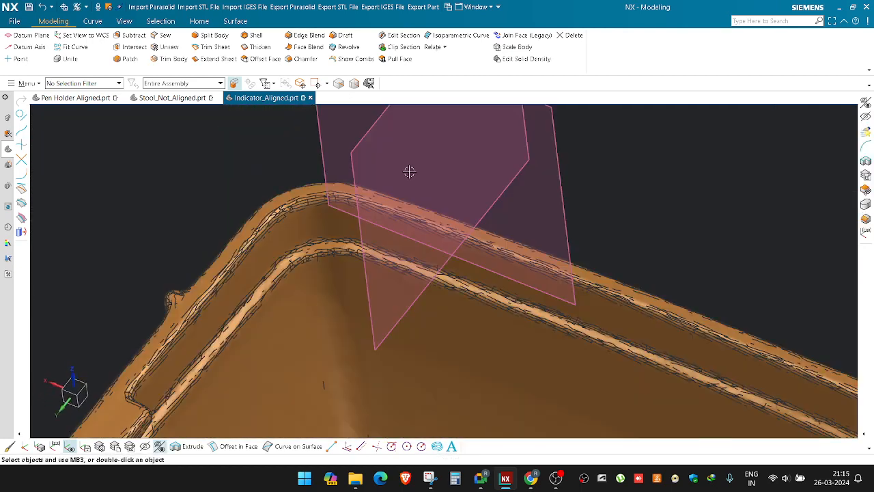
pyautogui.hotkey('ctrl', 'shift', 'b')
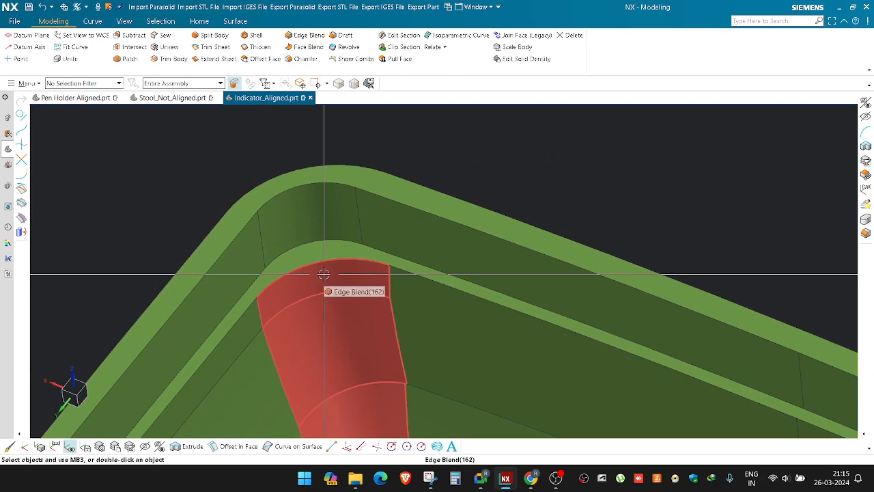
pyautogui.scroll(-4, 324, 274)
pyautogui.moveTo(324, 187); pyautogui.dragTo(334, 253, button='middle')
pyautogui.scroll(4, 334, 252)
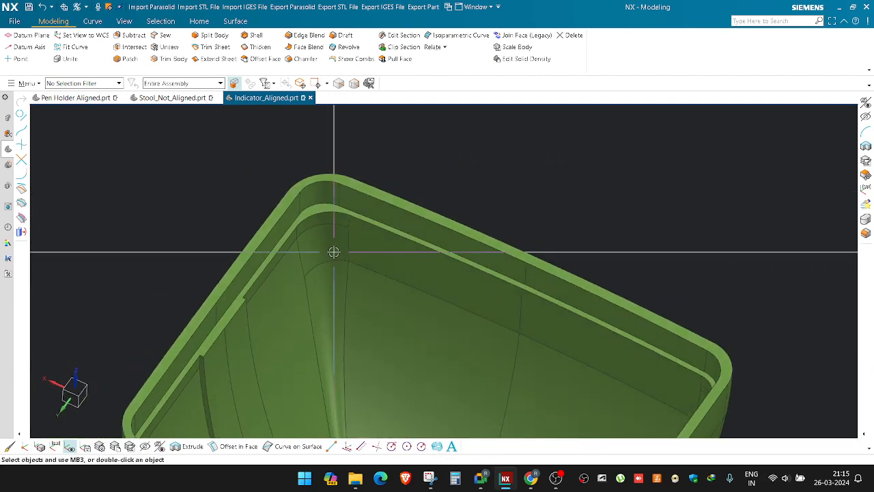
# Step: Alternate between the scan and the solid to check the blend faces beneath the inner rim ledge
pyautogui.hotkey('ctrl', 'shift', 'b')
pyautogui.hotkey('ctrl', 'shift', 'b')
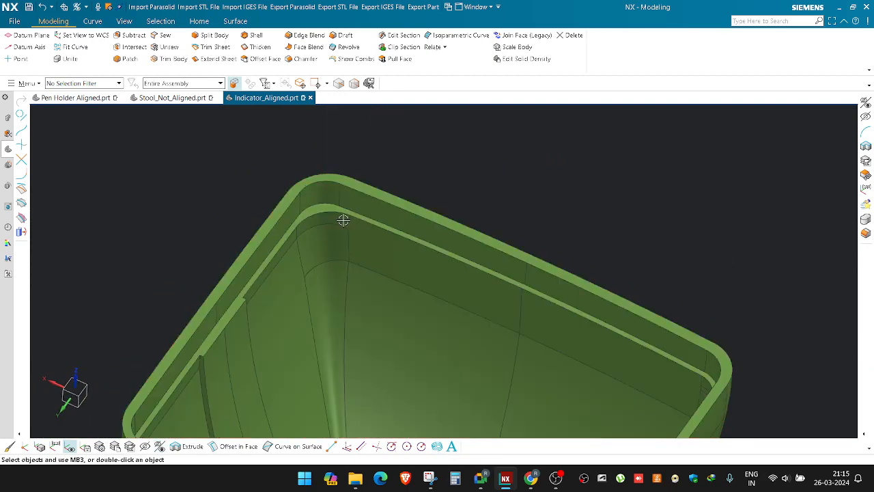
pyautogui.hotkey('ctrl', 'shift', 'b')
pyautogui.hotkey('ctrl', 'shift', 'b')
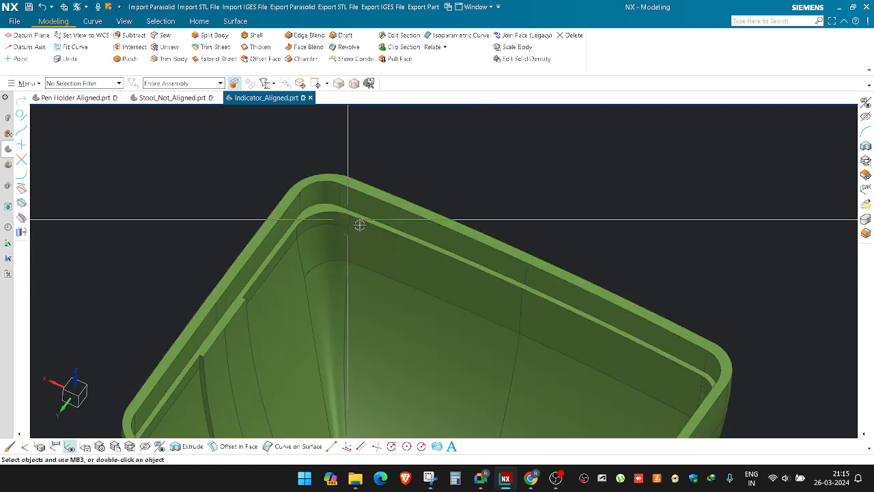
# Step: Section the solid at an offset of -9.86 mm, rotate the plane about XC, and examine the wall step under the rim
pyautogui.hotkey('ctrl', 'h')
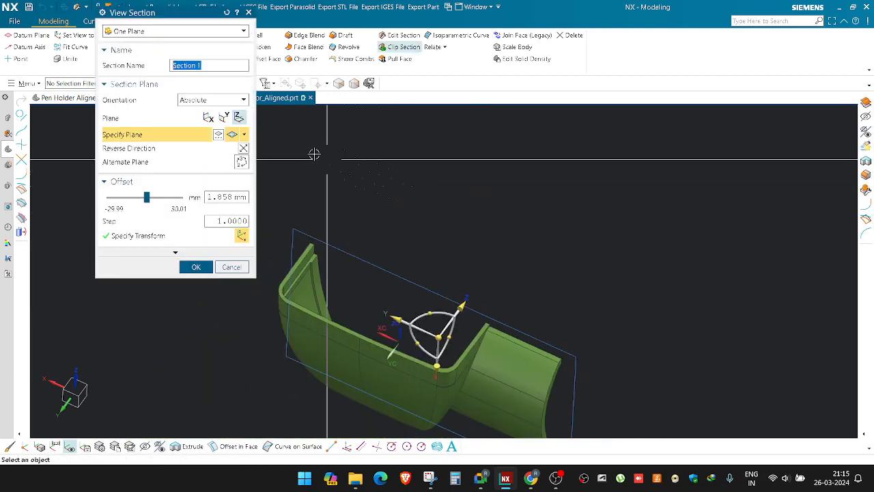
pyautogui.moveTo(147, 198); pyautogui.dragTo(133, 200)
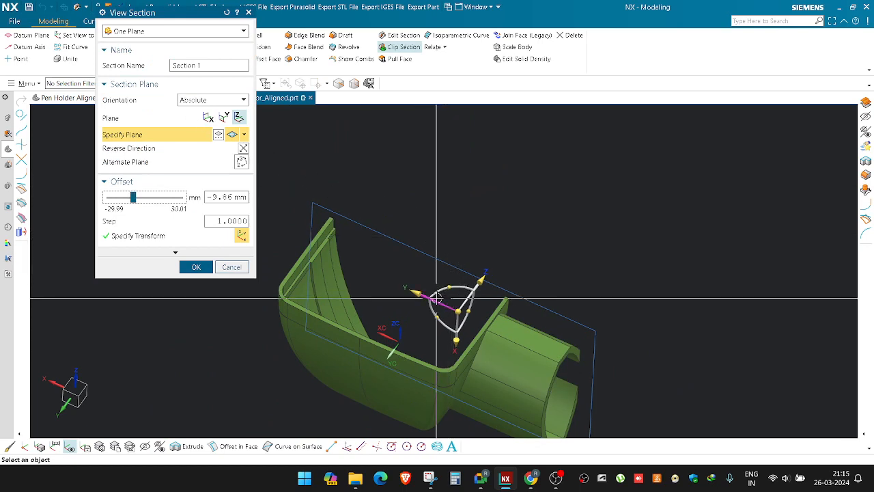
pyautogui.moveTo(450, 288)
pyautogui.mouseDown()
pyautogui.moveTo(462, 287)
pyautogui.moveTo(455, 288)
pyautogui.mouseUp()
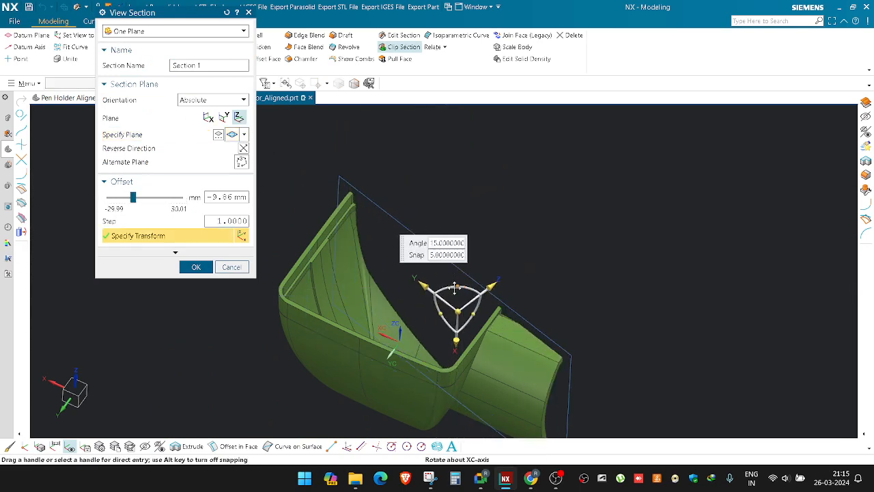
pyautogui.scroll(5, 341, 211)
pyautogui.moveTo(317, 212); pyautogui.dragTo(378, 215, button='middle')
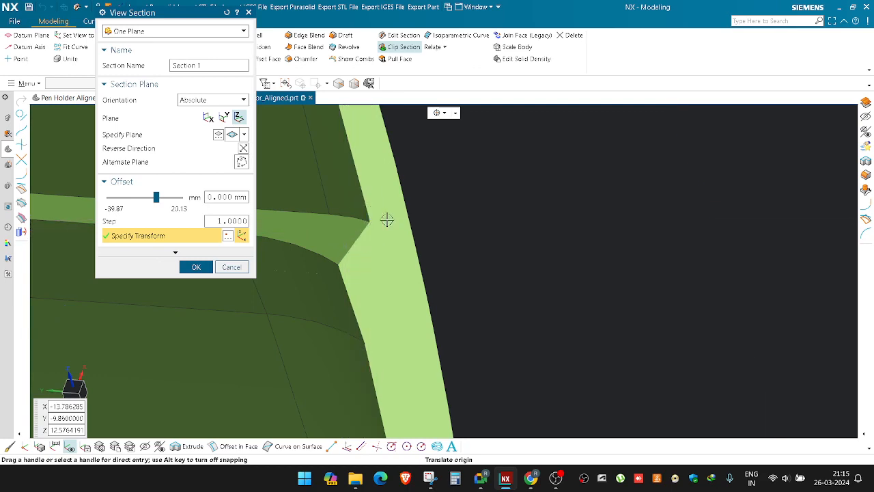
pyautogui.press('Escape')
# Step: Try to delete the narrow corner blend face directly below the inner rim ledge
pyautogui.scroll(-4, 517, 210)
pyautogui.moveTo(480, 224)
pyautogui.mouseDown(button='middle')
pyautogui.moveTo(509, 240)
pyautogui.moveTo(476, 214)
pyautogui.mouseUp(button='middle')
pyautogui.scroll(5, 476, 215)
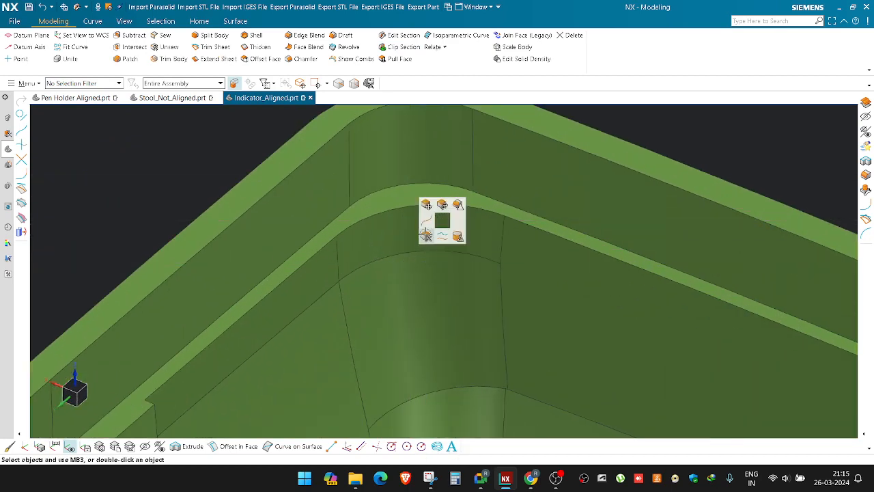
pyautogui.click(425, 234)
pyautogui.middleClick(364, 214)
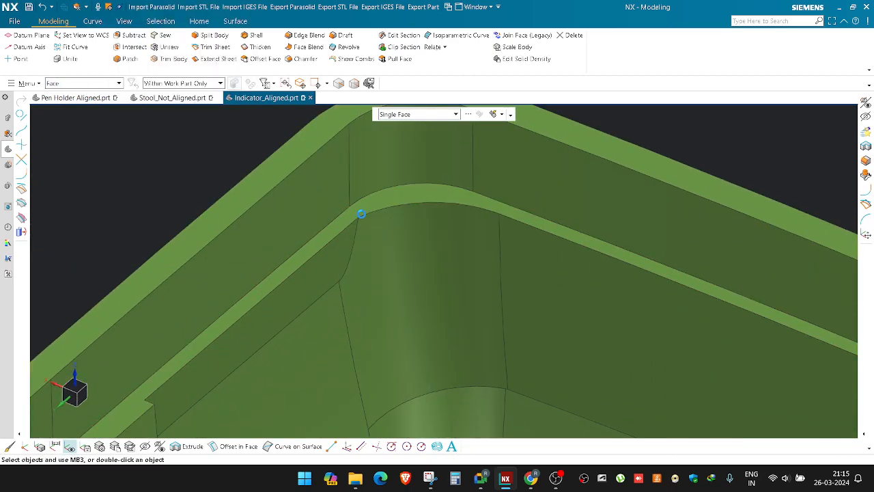
pyautogui.moveTo(361, 211); pyautogui.dragTo(423, 207, button='middle')
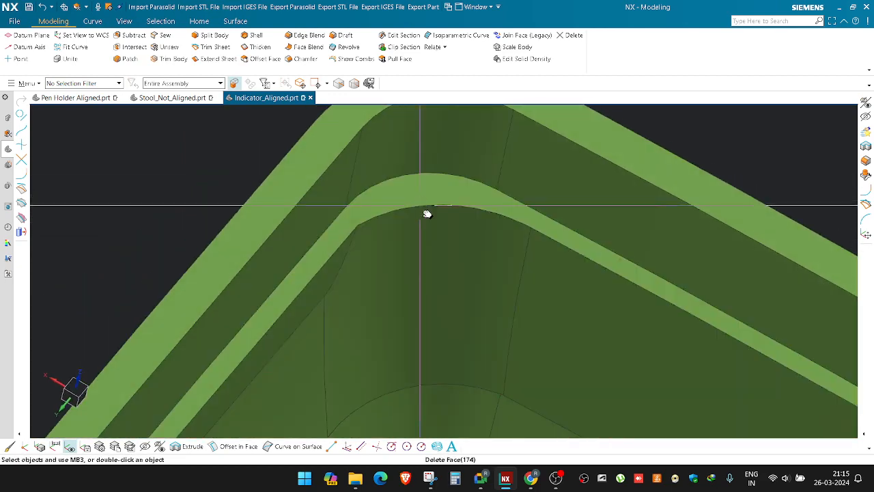
# Step: Measure the width of the inner rim ledge between its two long edges
pyautogui.scroll(-4, 430, 205)
pyautogui.moveTo(488, 220); pyautogui.dragTo(476, 287, button='middle')
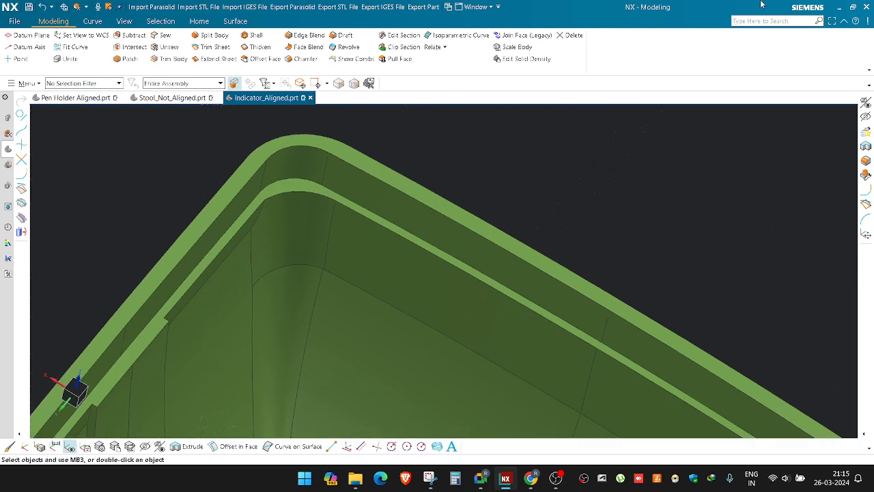
pyautogui.write('measure')
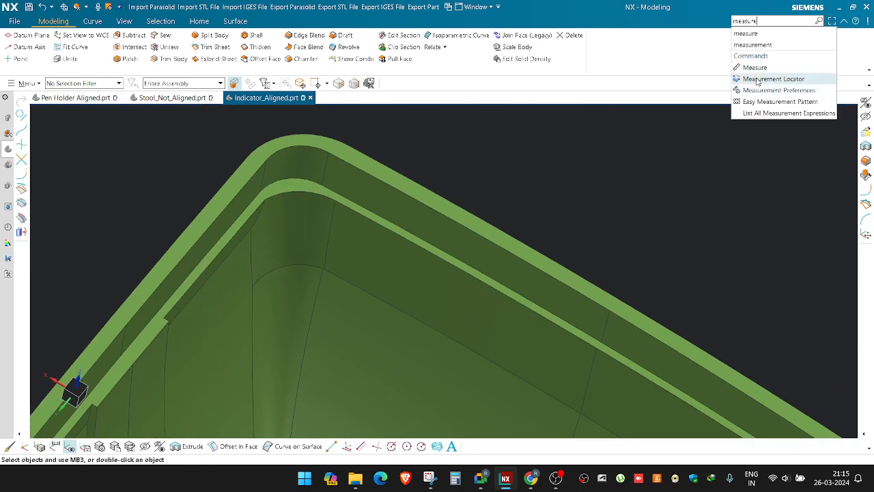
pyautogui.click(755, 67)
pyautogui.scroll(5, 478, 266)
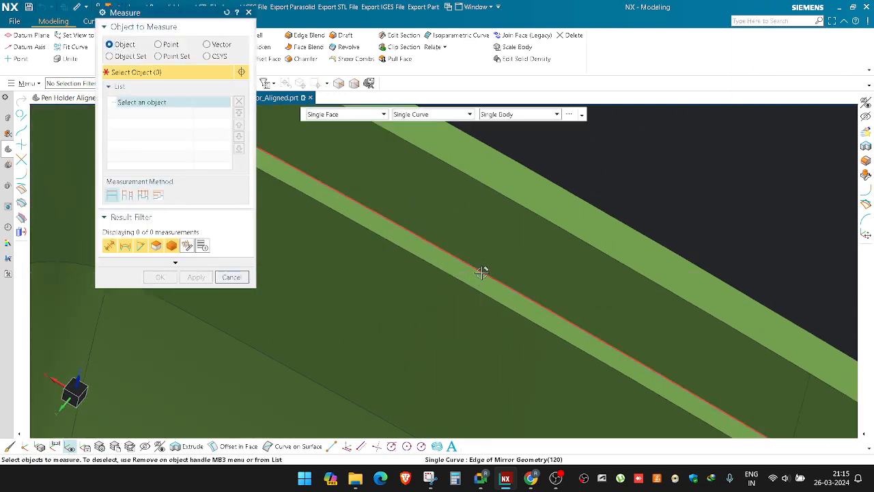
pyautogui.click(482, 272)
pyautogui.click(468, 284)
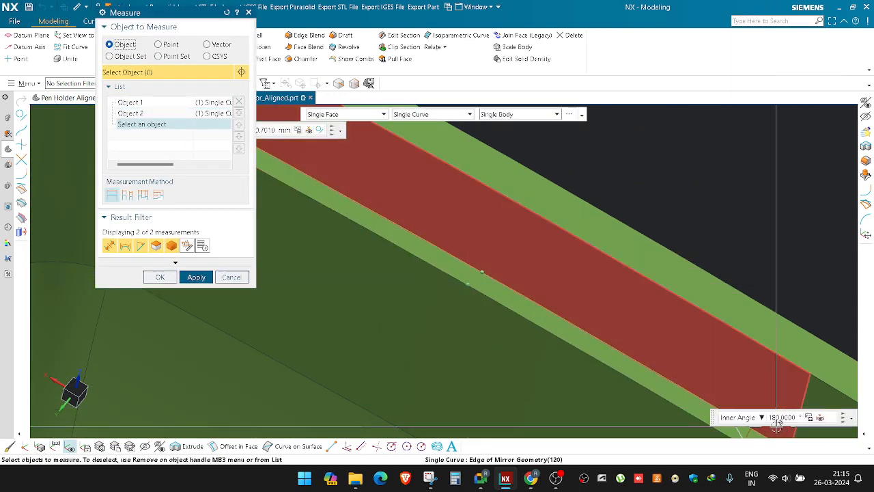
pyautogui.scroll(-2, 512, 226)
pyautogui.press('Escape')
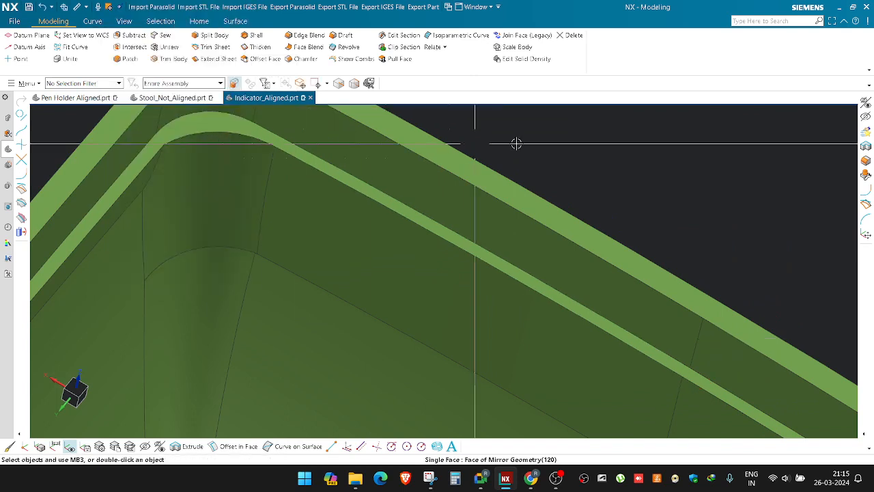
# Step: Measure the ledge width point to point, using one point on each of its two edges
pyautogui.click(757, 20)
pyautogui.write('measure')
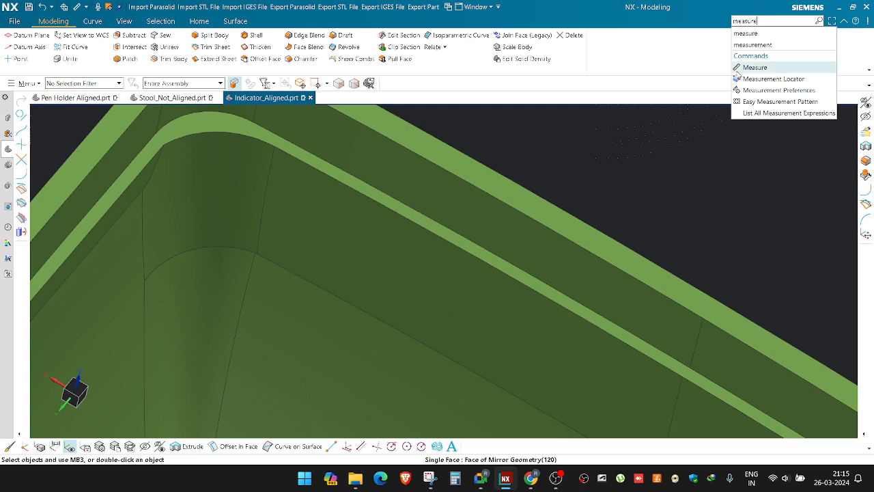
pyautogui.click(754, 67)
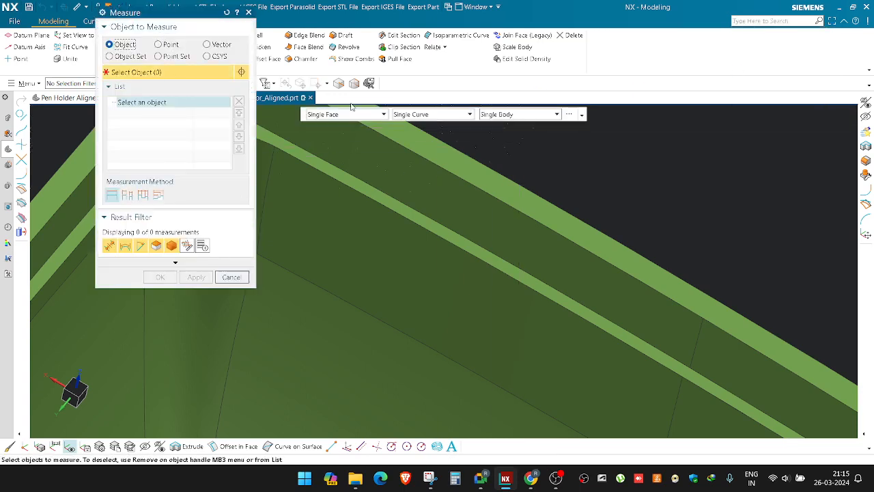
pyautogui.rightClick(624, 156)
pyautogui.click(169, 44)
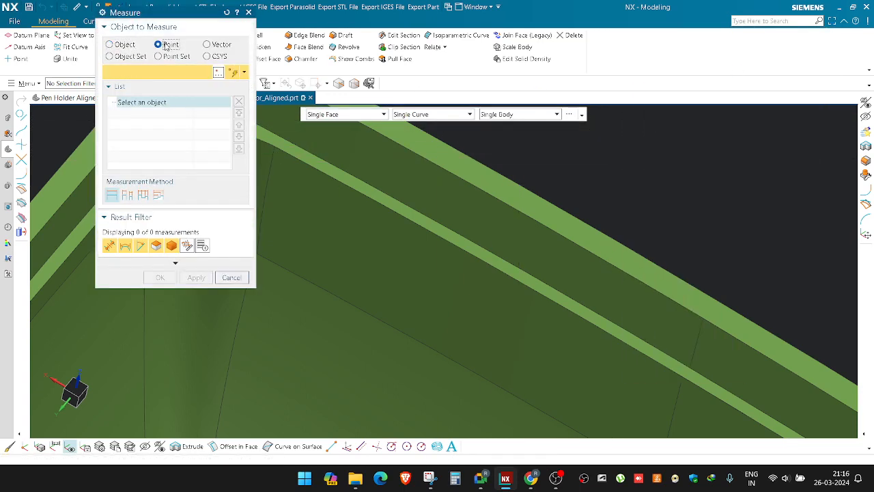
pyautogui.scroll(3, 488, 252)
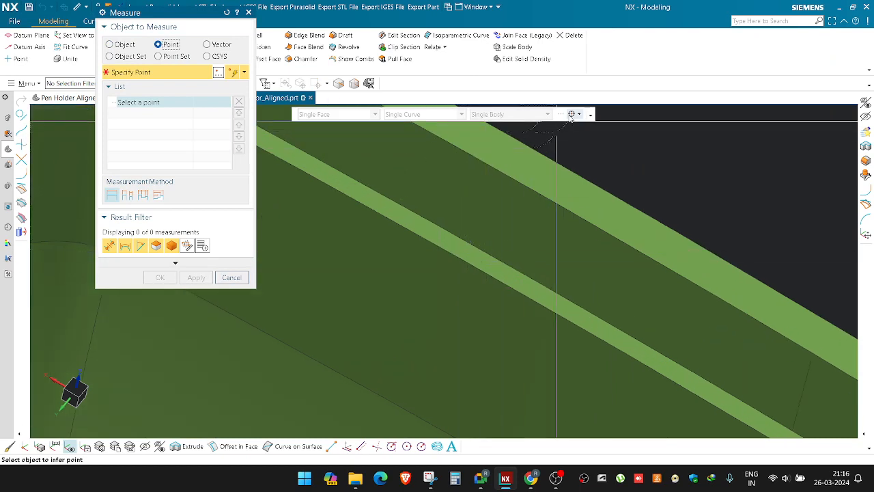
pyautogui.click(575, 114)
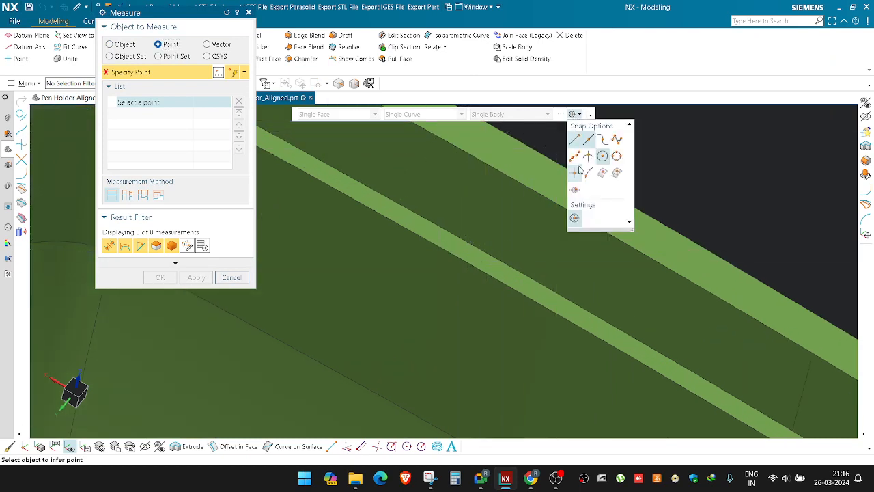
pyautogui.click(481, 250)
pyautogui.click(469, 260)
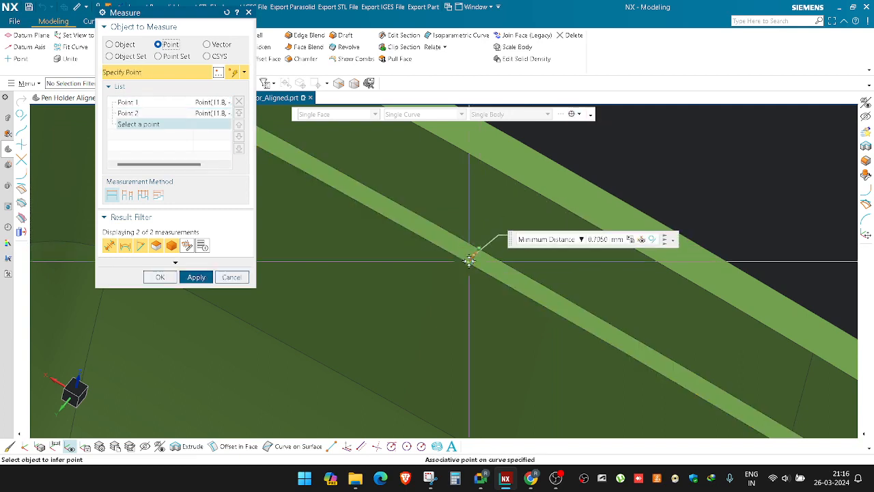
pyautogui.keyDown('shift'); pyautogui.moveTo(410, 217); pyautogui.dragTo(521, 271, button='middle'); pyautogui.keyUp('shift')
pyautogui.scroll(-4, 522, 272)
pyautogui.scroll(3, 370, 209)
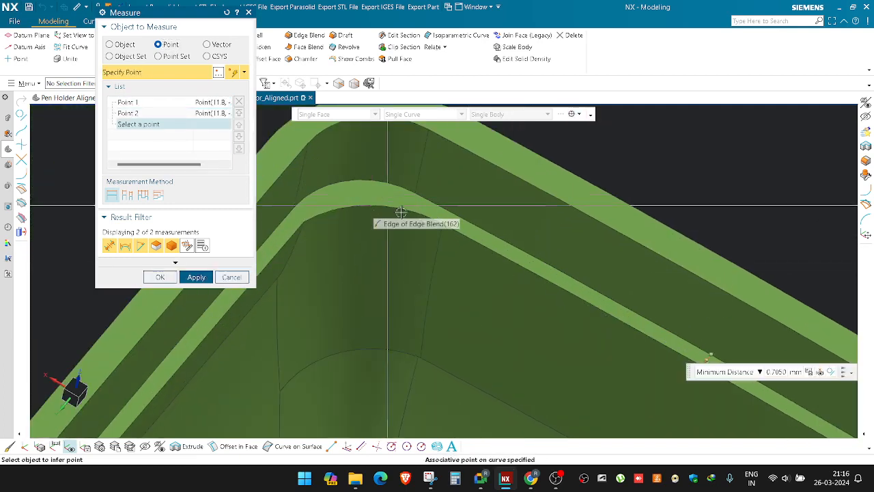
pyautogui.click(249, 12)
# Step: Delete the three stacked corner blend faces below the inner rim ledge
pyautogui.scroll(2, 365, 182)
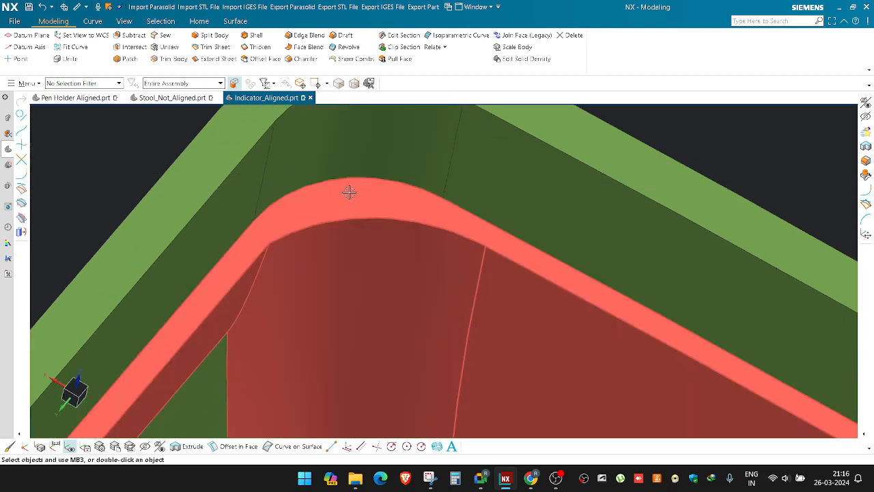
pyautogui.scroll(-4, 347, 191)
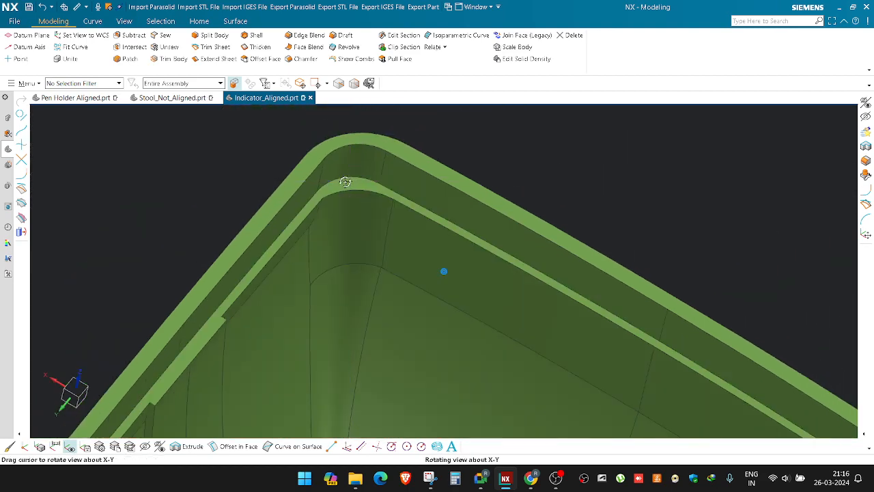
pyautogui.moveTo(345, 182); pyautogui.dragTo(346, 171, button='middle')
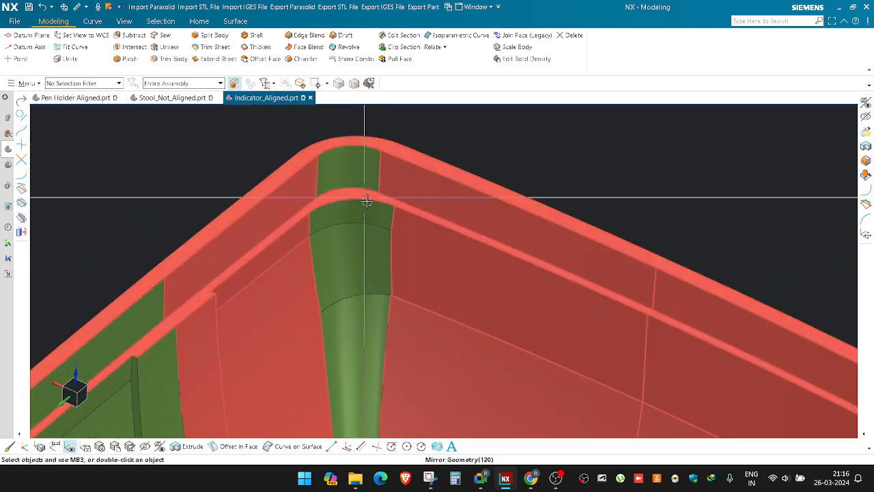
pyautogui.scroll(1, 366, 200)
pyautogui.keyDown('ctrl'); pyautogui.keyDown('shift'); pyautogui.rightClick(385, 181); pyautogui.keyUp('shift'); pyautogui.keyUp('ctrl')
pyautogui.click(369, 196)
pyautogui.click(335, 218)
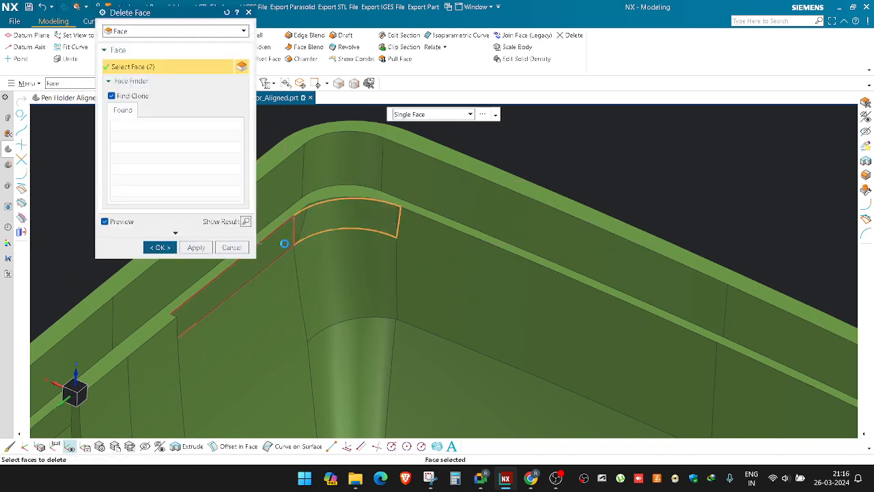
pyautogui.moveTo(283, 240); pyautogui.dragTo(367, 279, button='middle')
pyautogui.click(377, 290)
pyautogui.middleClick(494, 223)
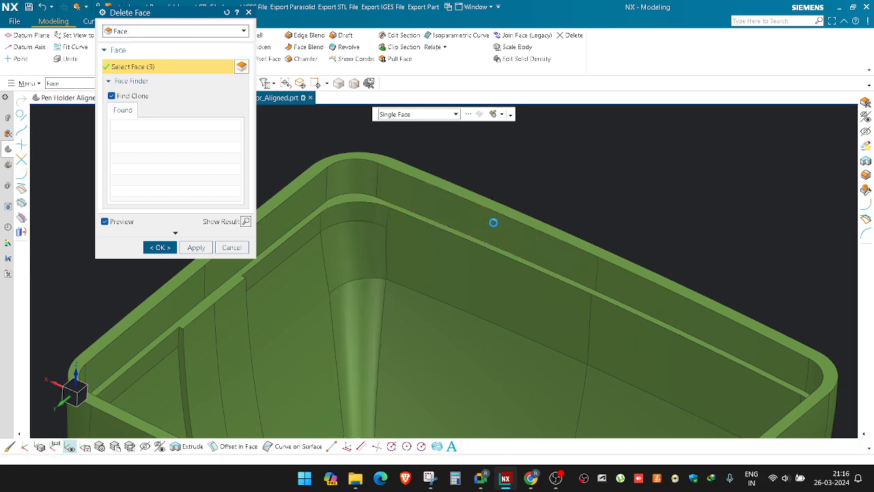
# Step: Try to delete the remaining inner corner blend face between the rim and the ledge
pyautogui.scroll(3, 353, 192)
pyautogui.moveTo(353, 192)
pyautogui.mouseDown(button='middle')
pyautogui.moveTo(344, 175)
pyautogui.moveTo(351, 187)
pyautogui.mouseUp(button='middle')
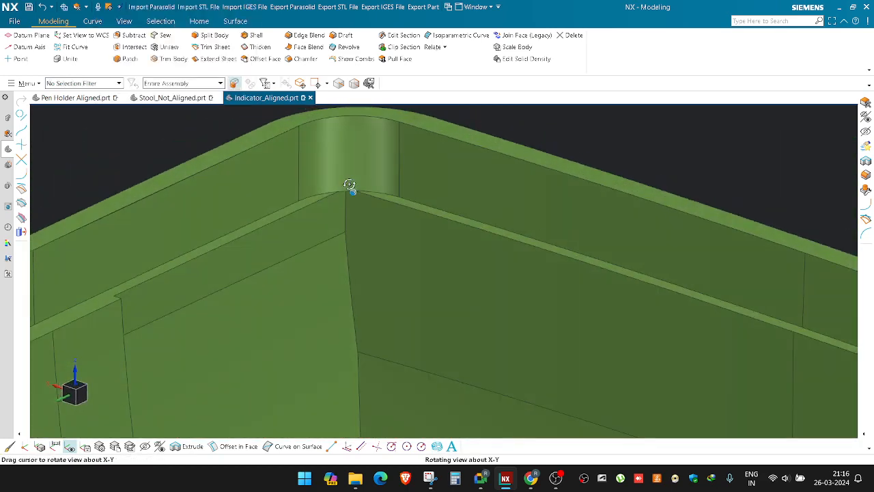
pyautogui.keyDown('ctrl'); pyautogui.keyDown('shift'); pyautogui.moveTo(355, 168); pyautogui.dragTo(351, 151, button='right'); pyautogui.keyUp('shift'); pyautogui.keyUp('ctrl')
pyautogui.click(350, 152)
pyautogui.middleClick(350, 152)
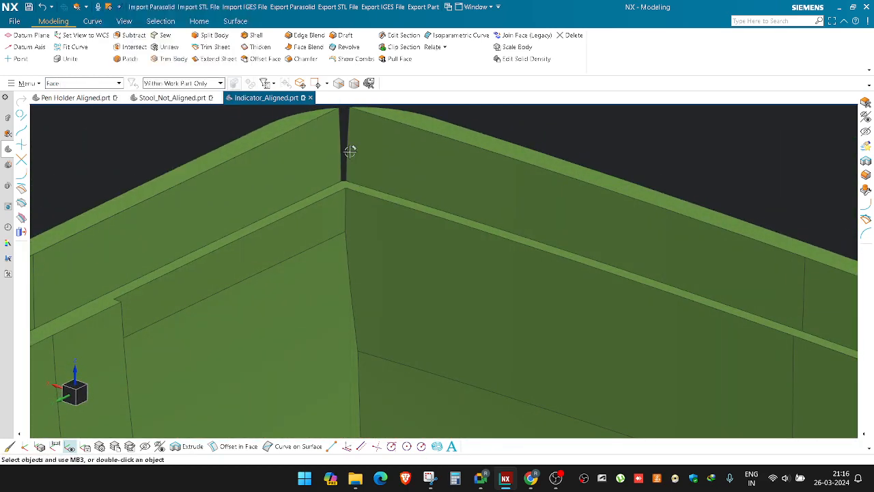
pyautogui.moveTo(349, 151); pyautogui.dragTo(455, 200, button='middle')
pyautogui.scroll(-2, 377, 166)
# Step: Compare the scan's corner with the solid's sharp inner corner, and examine the blend face left above the ledge
pyautogui.hotkey('ctrl', 'shift', 'b')
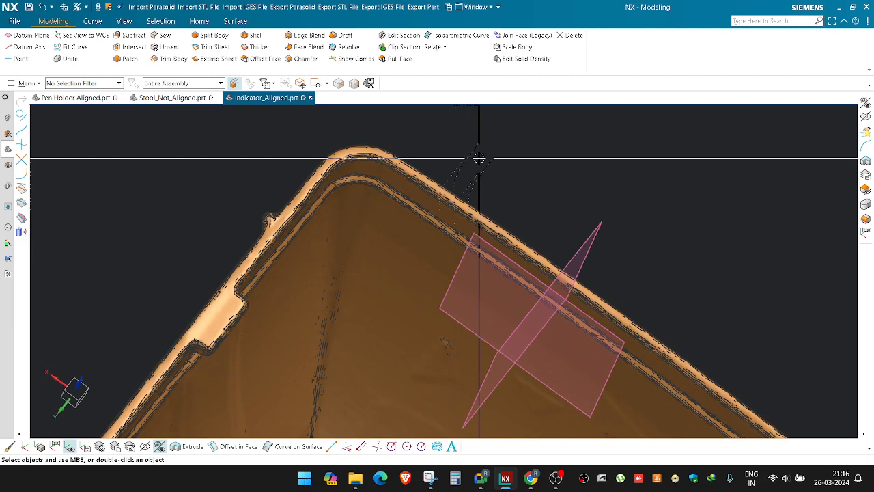
pyautogui.hotkey('ctrl', 'shift', 'b')
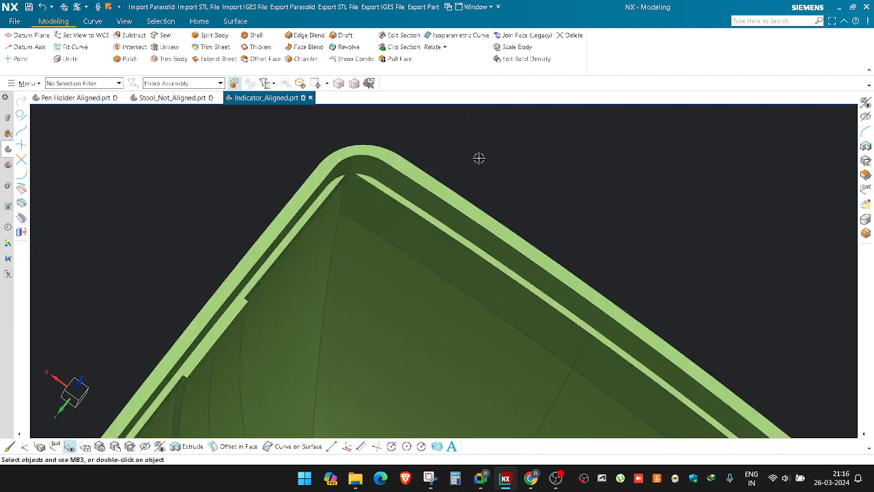
pyautogui.scroll(3, 362, 146)
pyautogui.moveTo(363, 148)
pyautogui.mouseDown(button='middle')
pyautogui.moveTo(365, 173)
pyautogui.moveTo(355, 160)
pyautogui.moveTo(375, 149)
pyautogui.mouseUp(button='middle')
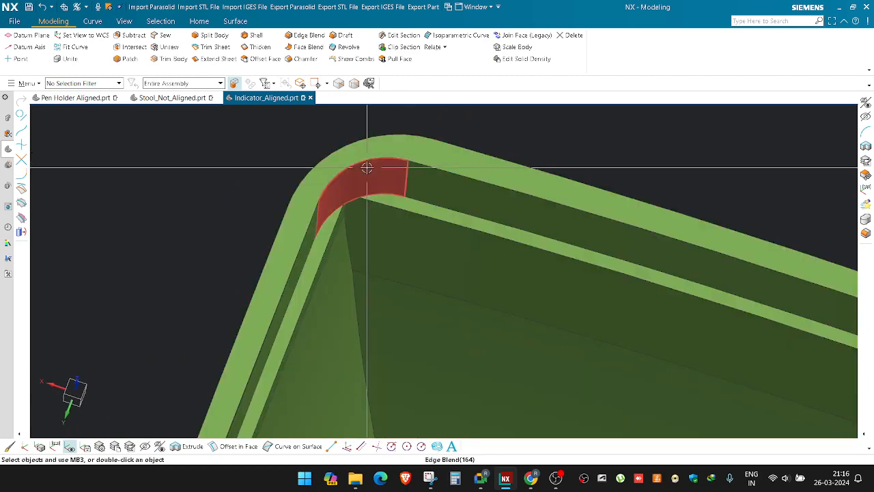
pyautogui.moveTo(447, 166); pyautogui.dragTo(371, 175, button='middle')
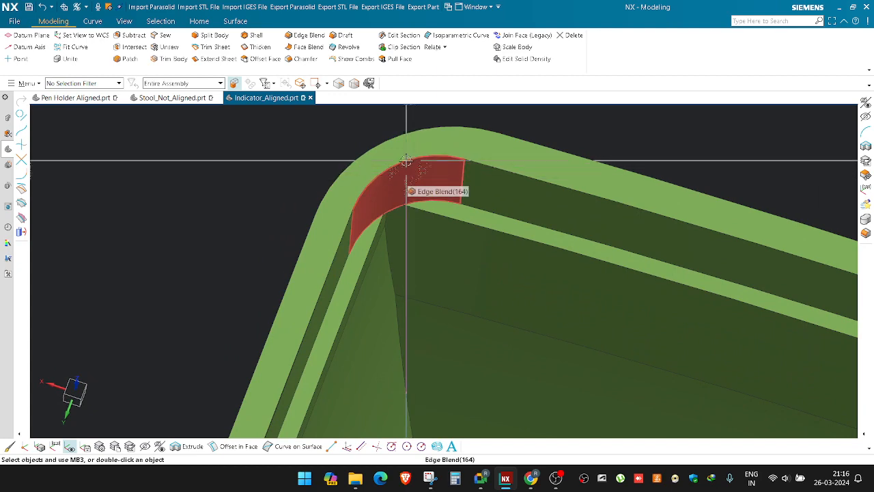
pyautogui.moveTo(405, 160)
pyautogui.mouseDown(button='middle')
pyautogui.moveTo(390, 178)
pyautogui.moveTo(410, 167)
pyautogui.mouseUp(button='middle')
pyautogui.scroll(5, 410, 167)
pyautogui.scroll(-8, 398, 264)
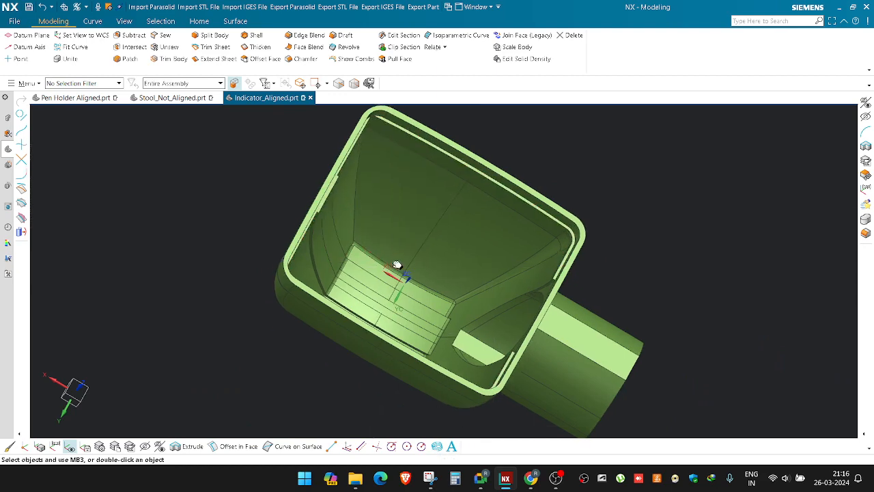
# Step: Inspect another inner rim corner of the solid, and bring up the scan to view the housing's interior from above
pyautogui.scroll(2, 366, 300)
pyautogui.moveTo(369, 283); pyautogui.dragTo(372, 205, button='middle')
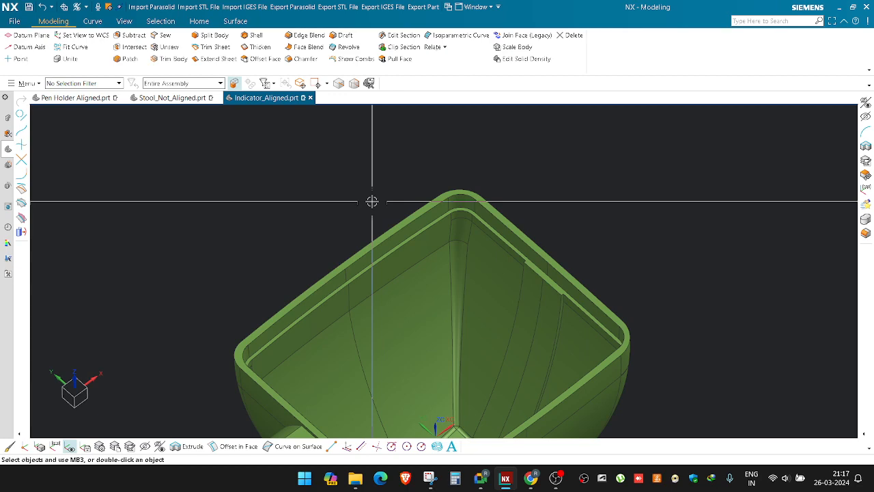
pyautogui.moveTo(373, 202); pyautogui.dragTo(410, 241, button='middle')
pyautogui.scroll(3, 351, 264)
pyautogui.scroll(3, 437, 229)
pyautogui.hotkey('ctrl', 'shift', 'b')
pyautogui.scroll(-2, 398, 244)
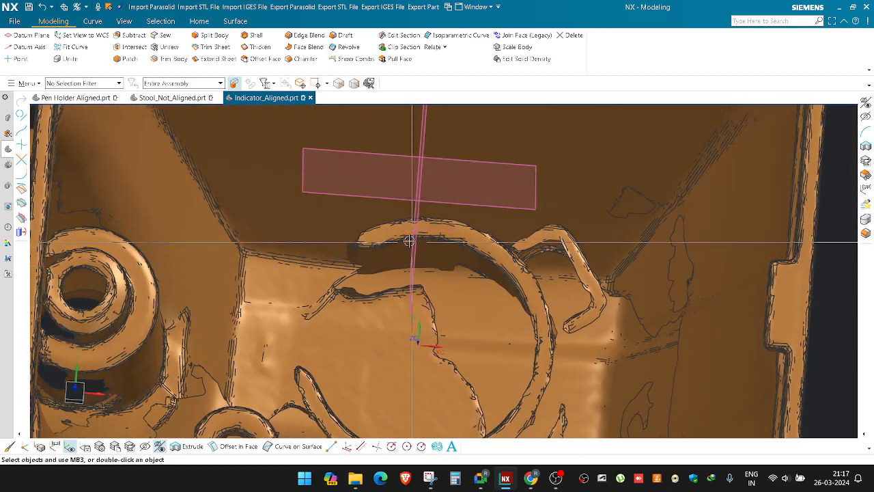
# Step: Compare the scan with the solid, first looking into the housing and again from outside along its curved walls and tube
pyautogui.scroll(-1, 372, 243)
pyautogui.hotkey('ctrl', 'shift', 'b')
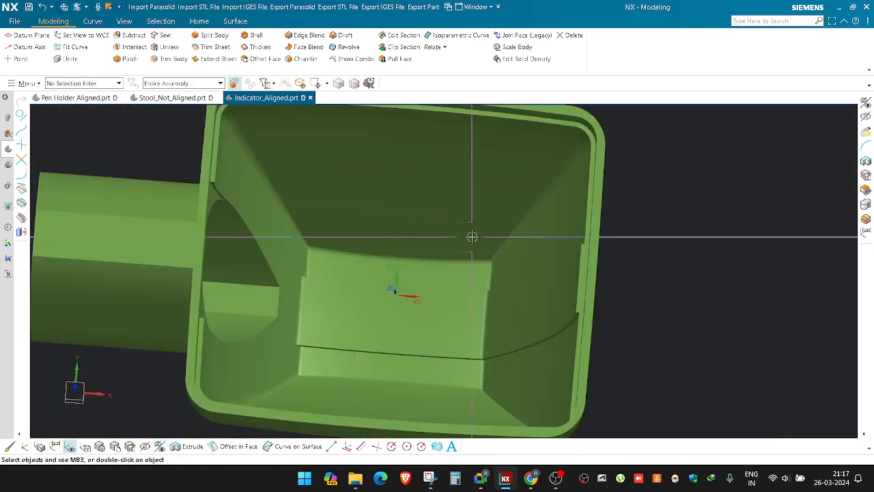
pyautogui.hotkey('ctrl', 'shift', 'b')
pyautogui.moveTo(410, 239); pyautogui.dragTo(499, 355, button='middle')
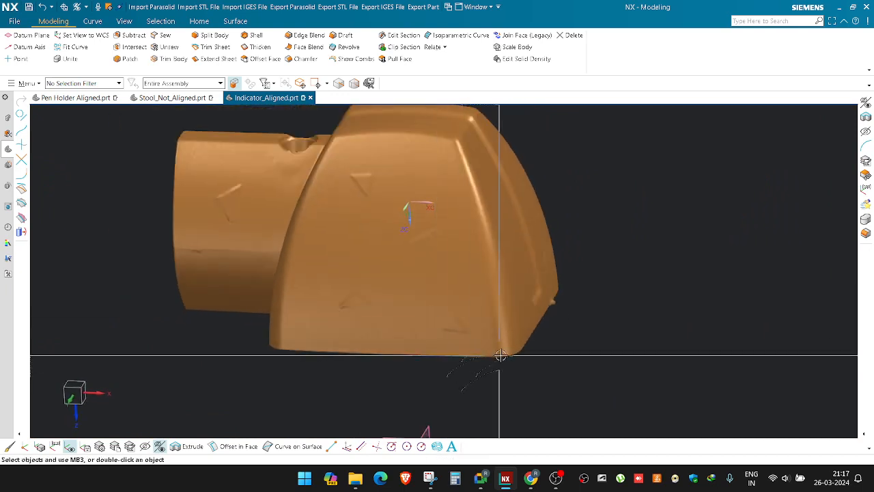
pyautogui.moveTo(548, 285); pyautogui.dragTo(579, 305, button='middle')
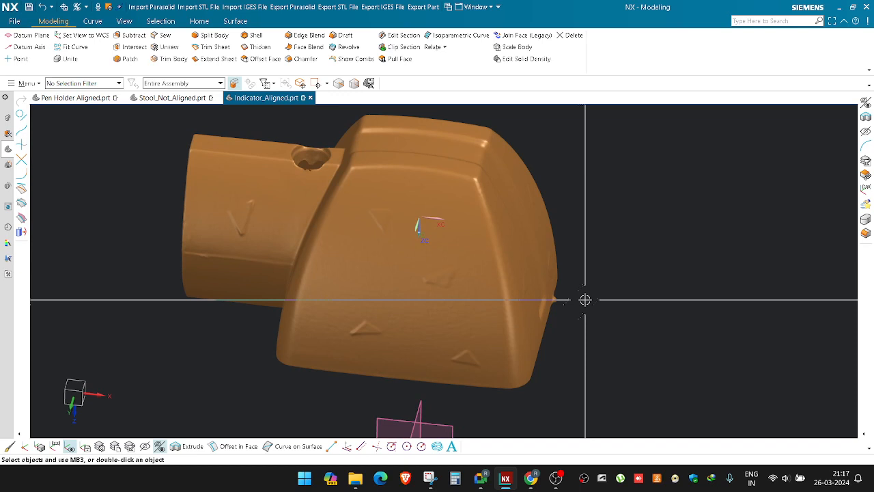
pyautogui.hotkey('ctrl', 'shift', 'b')
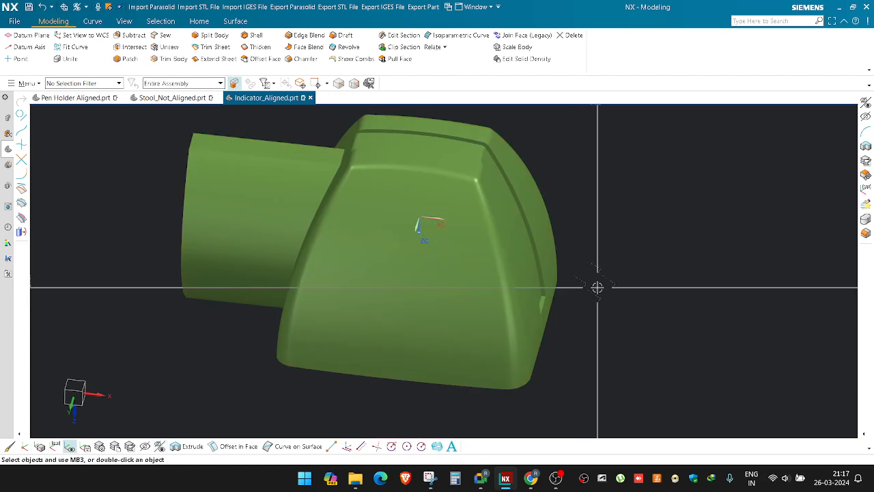
pyautogui.moveTo(597, 288); pyautogui.dragTo(615, 357, button='middle')
pyautogui.hotkey('ctrl', 'shift', 'b')
pyautogui.hotkey('ctrl', 'shift', 'b')
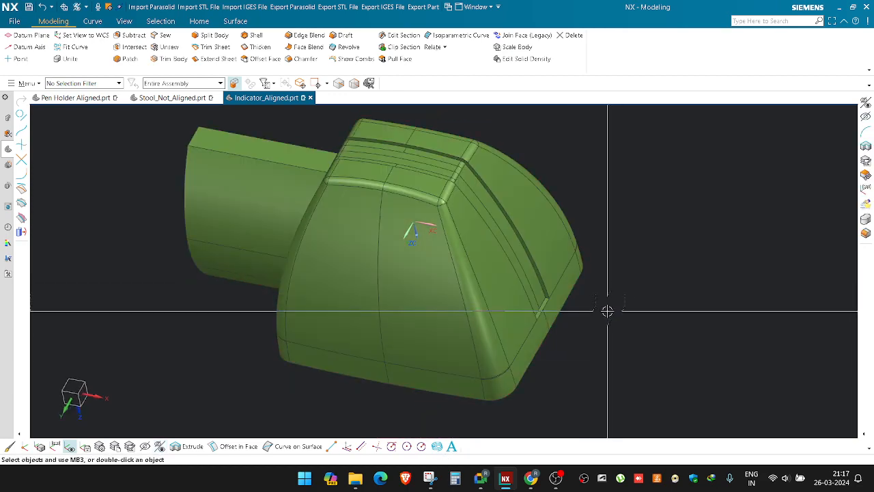
# Step: Examine the end of the solid's outer groove near the rim and the open interior of the housing
pyautogui.moveTo(607, 310); pyautogui.dragTo(580, 287, button='middle')
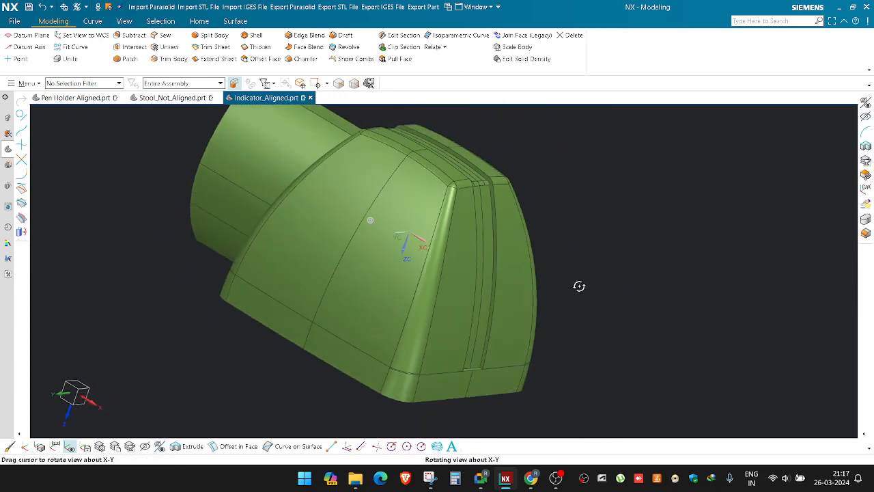
pyautogui.scroll(6, 485, 376)
pyautogui.hotkey('ctrl', 'b')
pyautogui.scroll(-4, 476, 372)
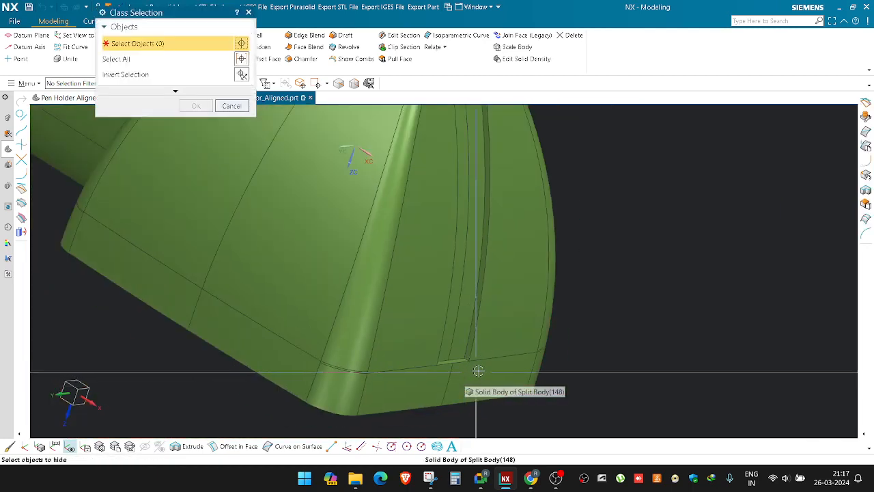
pyautogui.press('Escape')
pyautogui.scroll(-3, 527, 355)
pyautogui.moveTo(528, 355); pyautogui.dragTo(586, 257, button='middle')
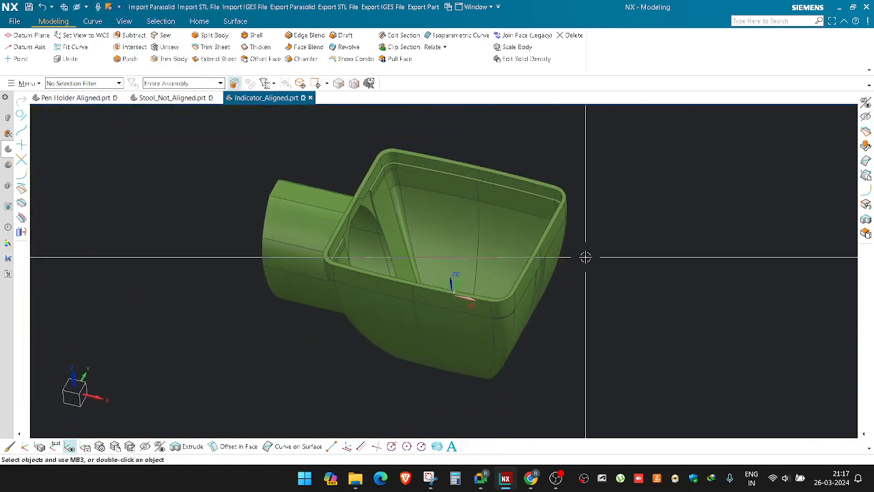
# Step: Apply Join Faces with the On Same Surface method to the housing's solid body
pyautogui.click(17, 83)
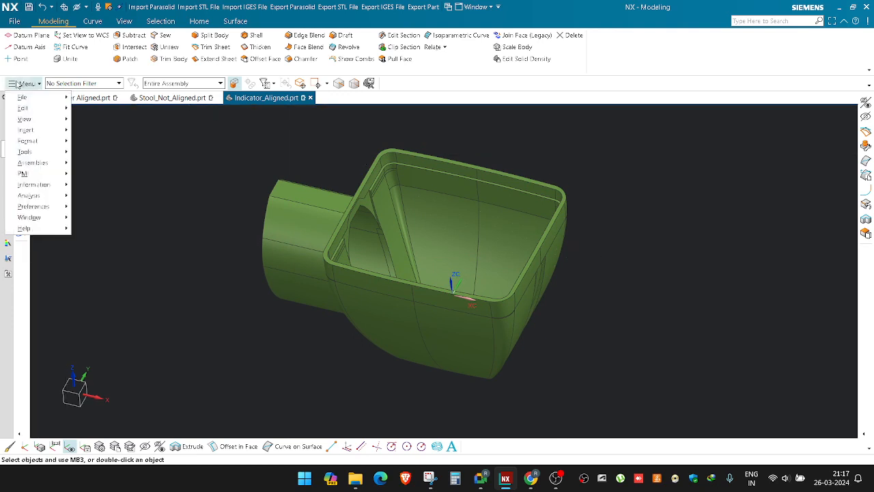
pyautogui.click(254, 129)
pyautogui.keyDown('shift'); pyautogui.moveTo(317, 170); pyautogui.dragTo(311, 205, button='middle'); pyautogui.keyUp('shift')
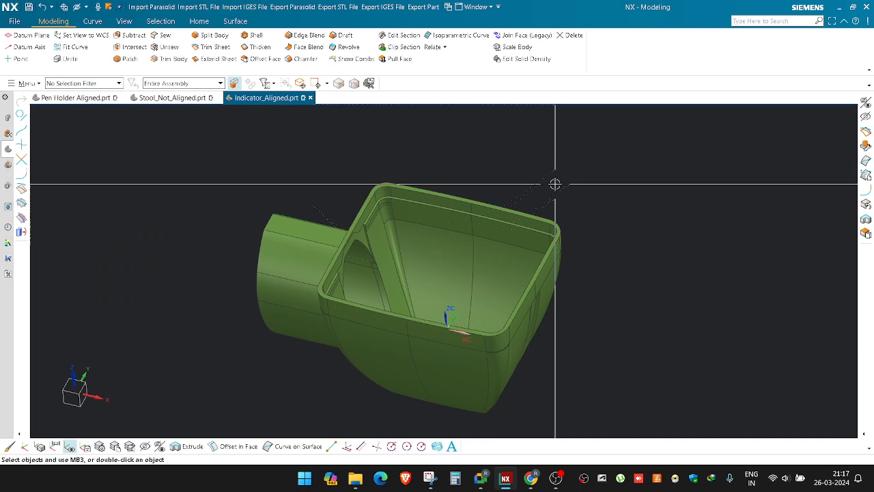
pyautogui.click(523, 35)
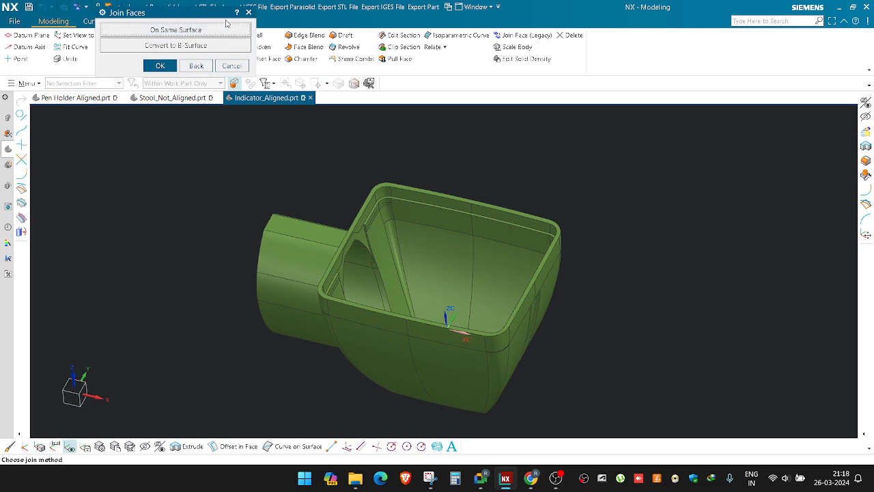
pyautogui.click(249, 12)
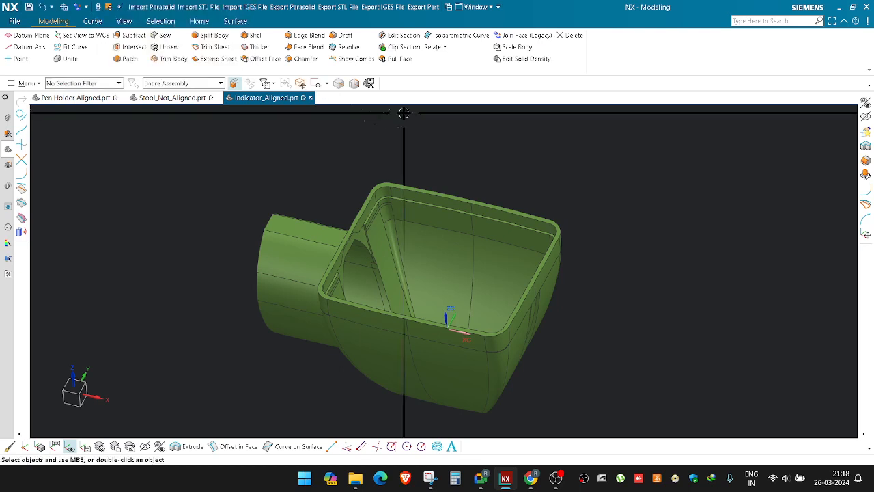
pyautogui.click(514, 36)
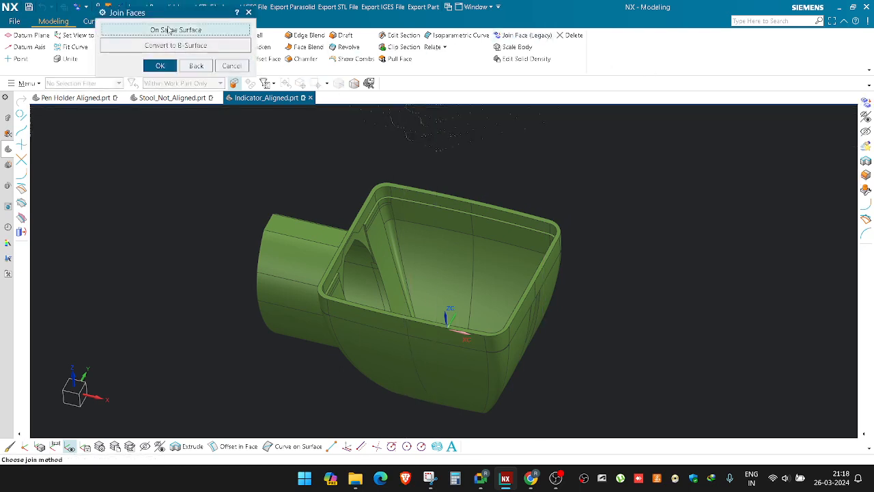
pyautogui.click(170, 30)
pyautogui.click(480, 201)
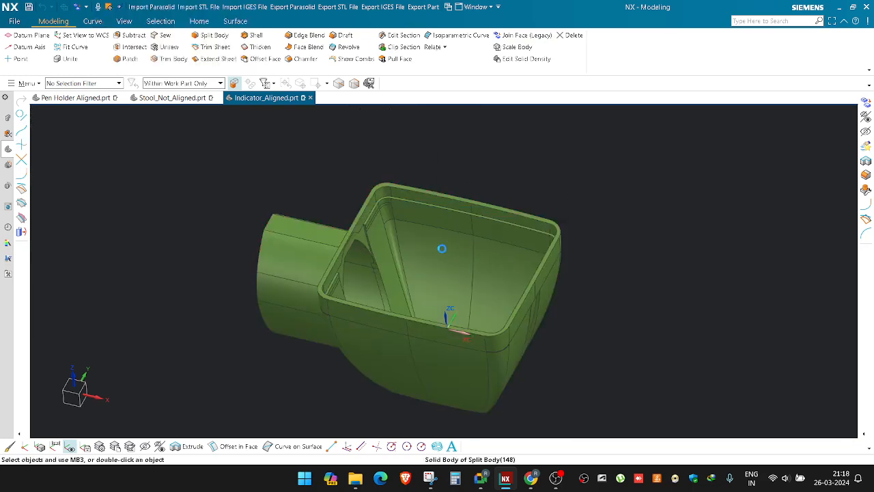
pyautogui.press('Escape')
# Step: Examine the housing's outer faces and face boundaries, and bring up the Join Faces methods again
pyautogui.moveTo(504, 172); pyautogui.dragTo(470, 254, button='middle')
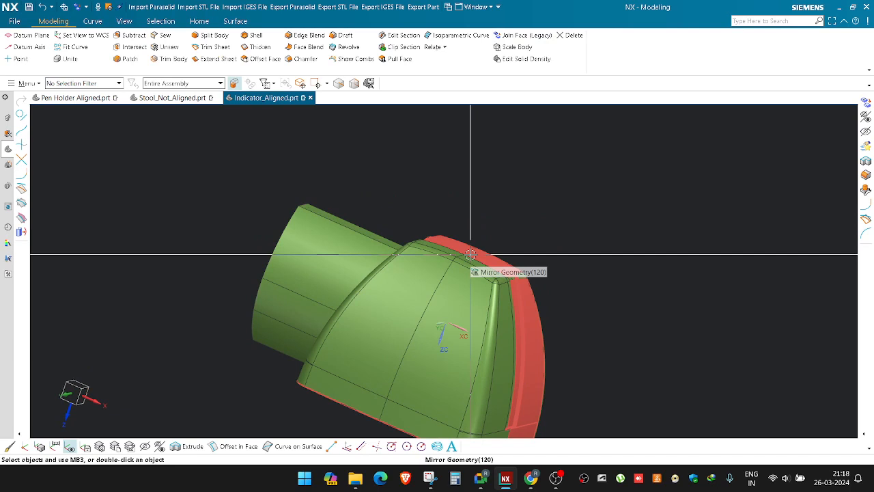
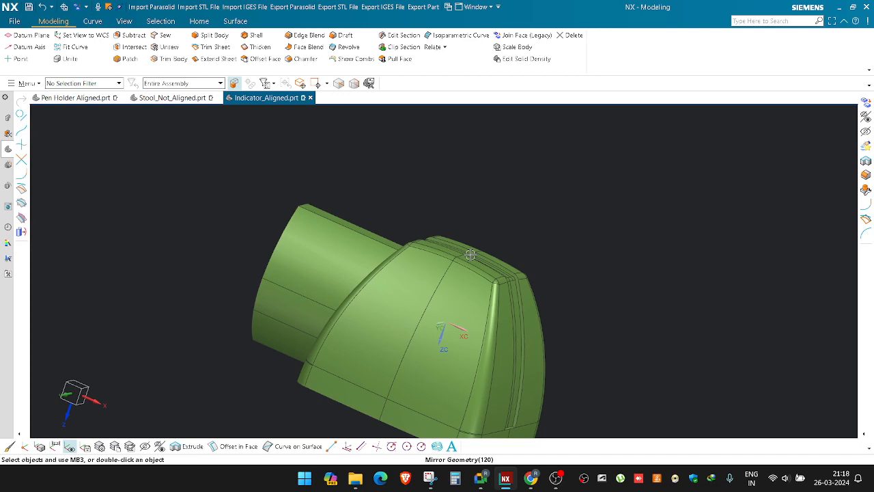
pyautogui.moveTo(470, 254); pyautogui.dragTo(459, 311, button='middle')
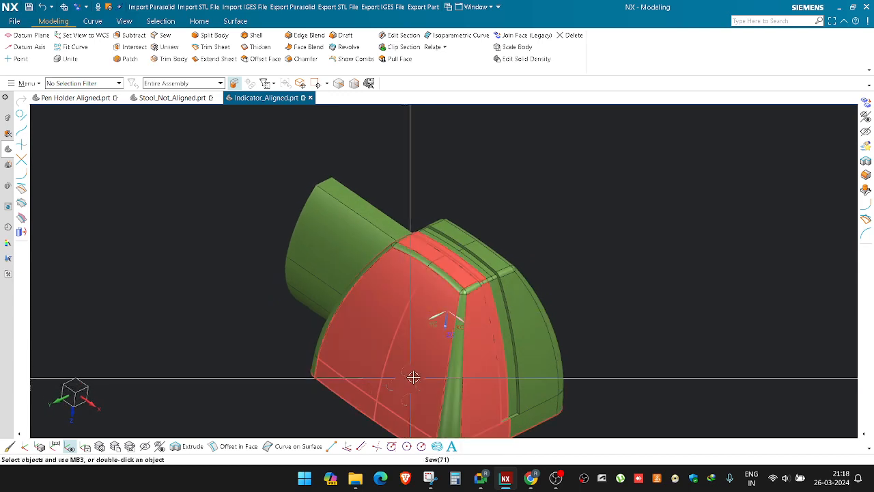
pyautogui.scroll(-1, 433, 398)
pyautogui.keyDown('shift'); pyautogui.moveTo(437, 411); pyautogui.dragTo(451, 382, button='middle'); pyautogui.keyUp('shift')
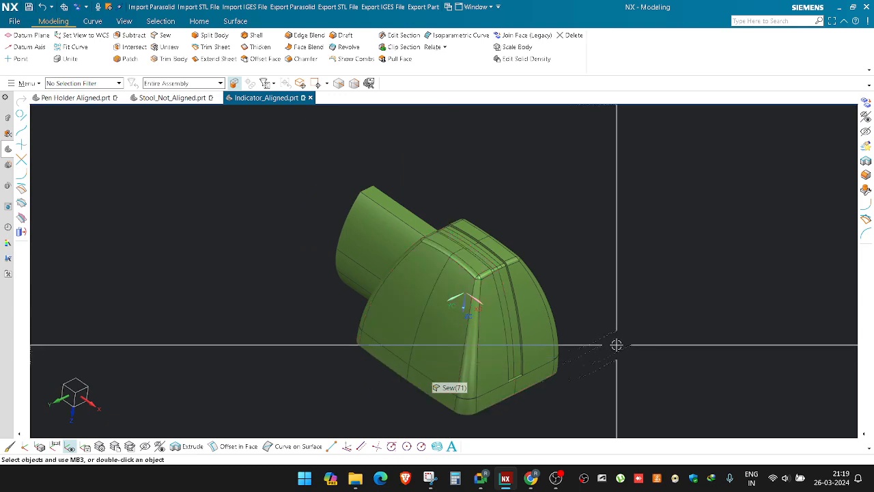
pyautogui.click(527, 36)
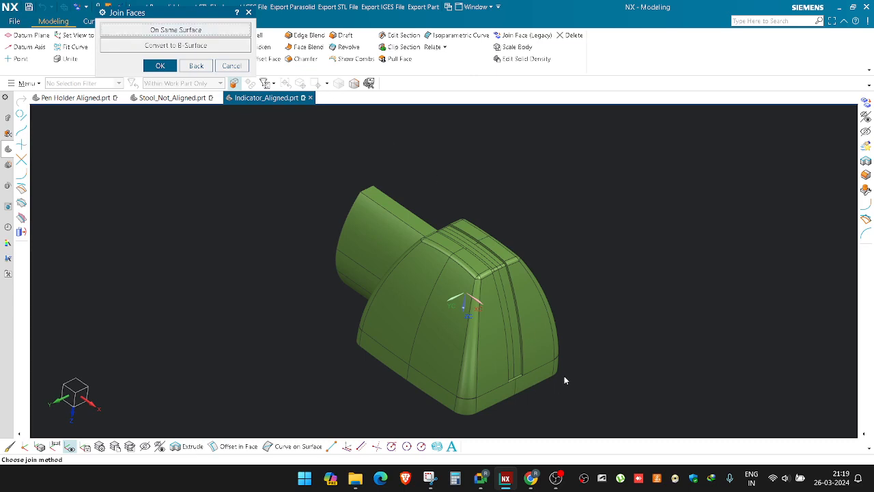
pyautogui.press('Escape')
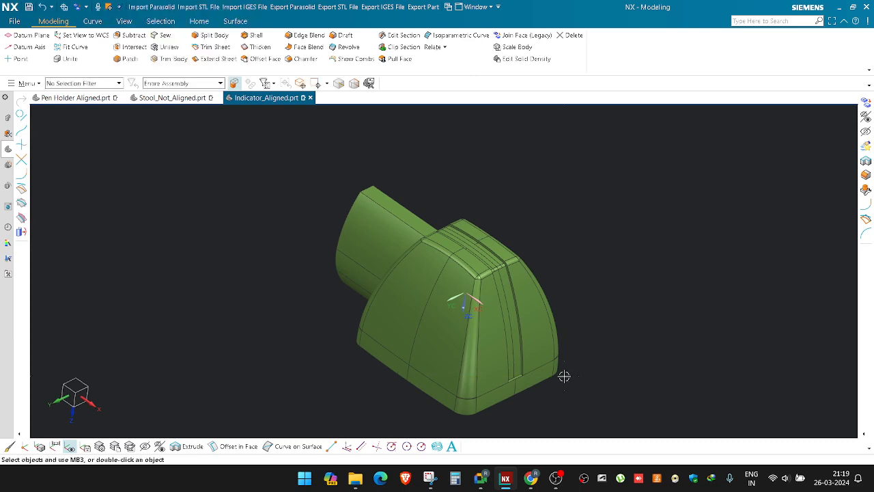
# Step: Inspect the end of the outer groove up close and view the housing's exterior shaded with and without edges
pyautogui.scroll(5, 552, 381)
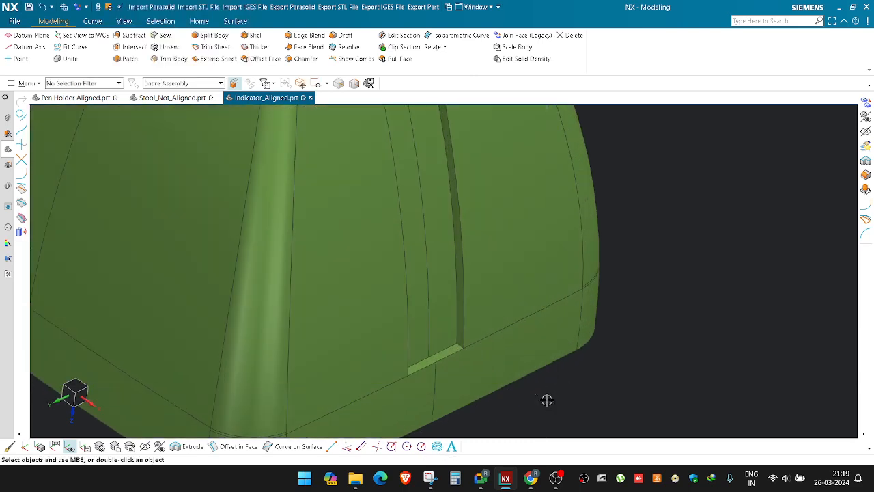
pyautogui.scroll(-5, 591, 387)
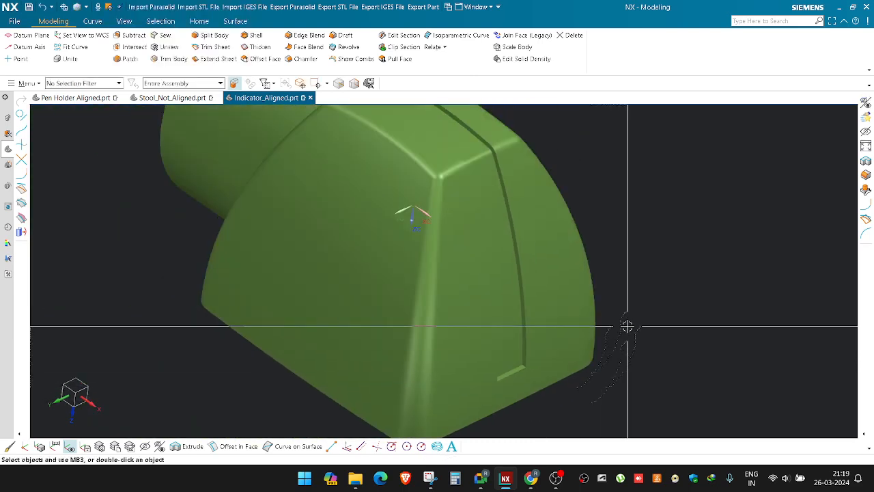
pyautogui.scroll(-2, 627, 326)
pyautogui.moveTo(625, 351); pyautogui.dragTo(620, 350, button='middle')
pyautogui.keyDown('shift'); pyautogui.moveTo(639, 315); pyautogui.dragTo(604, 339, button='middle'); pyautogui.keyUp('shift')
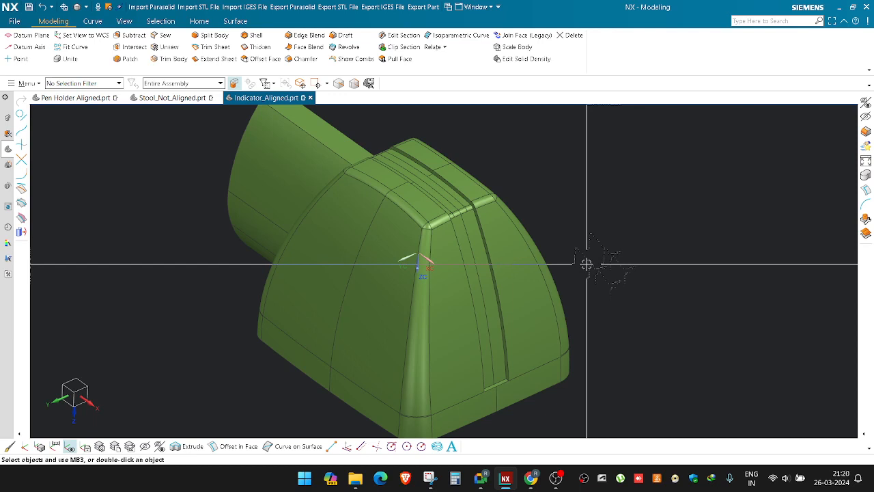
pyautogui.press('d')
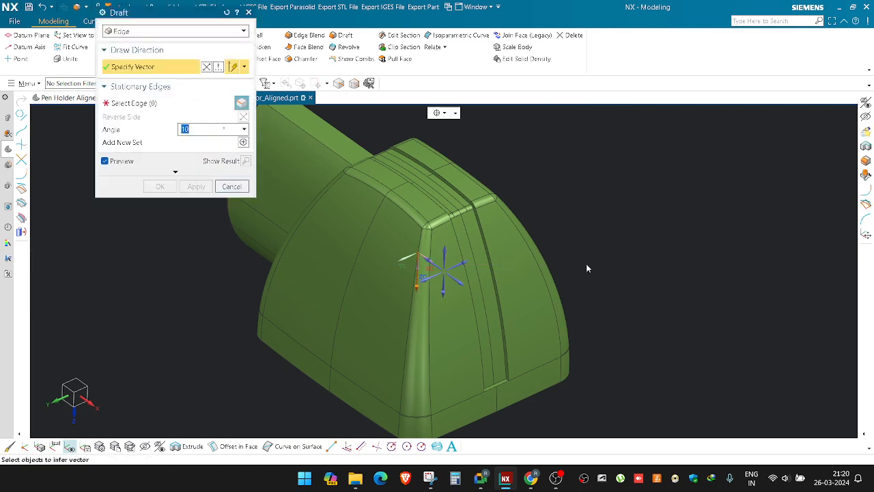
pyautogui.press('Escape')
pyautogui.hotkey('shift', 'd')
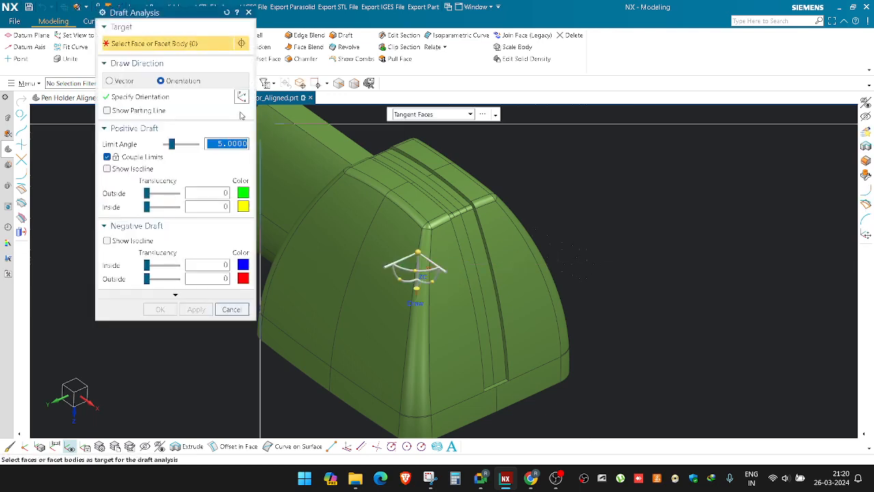
pyautogui.write('.1')
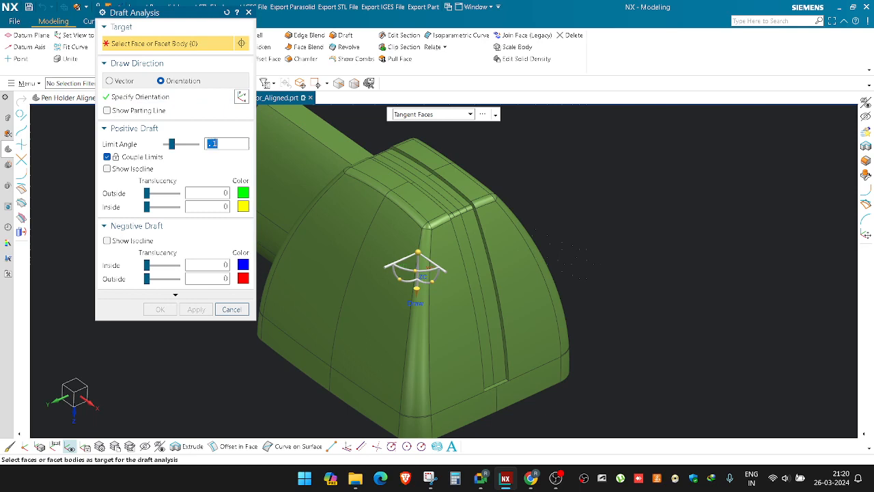
pyautogui.moveTo(159, 15); pyautogui.dragTo(114, 114)
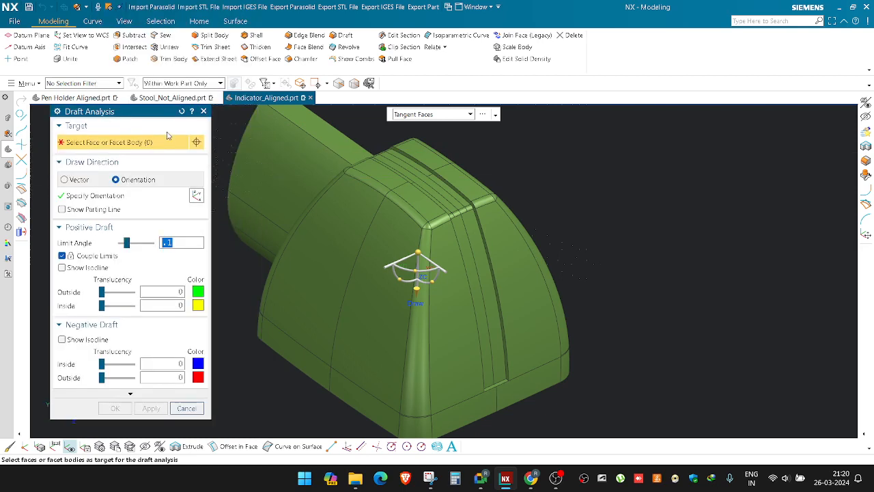
pyautogui.press('Escape')
# Step: Start a Slope Analysis and select all body faces of the solid as the target
pyautogui.click(759, 21)
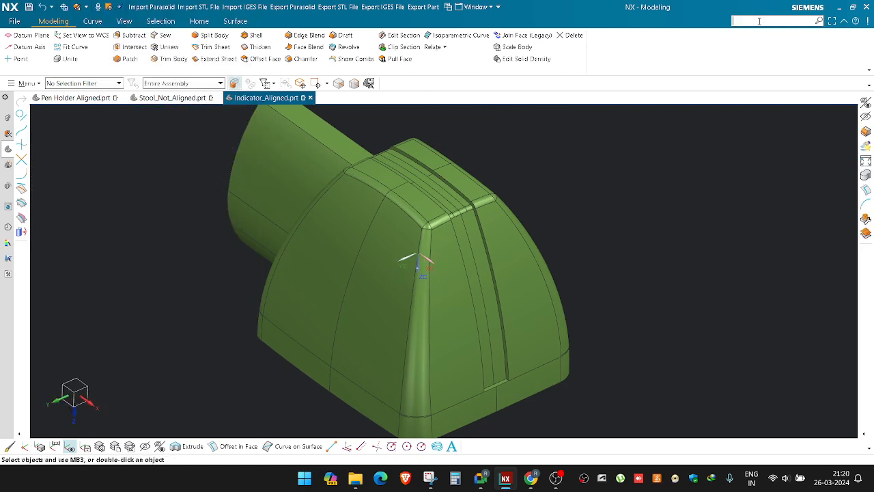
pyautogui.write('slope an')
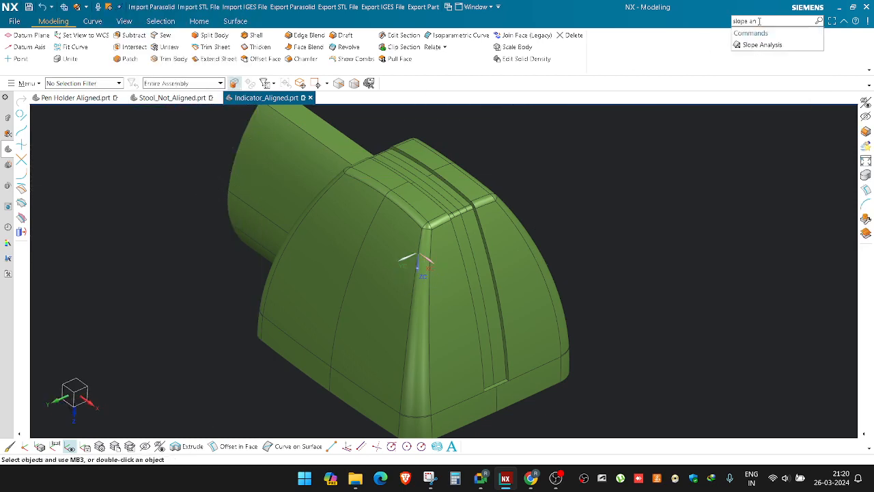
pyautogui.click(762, 45)
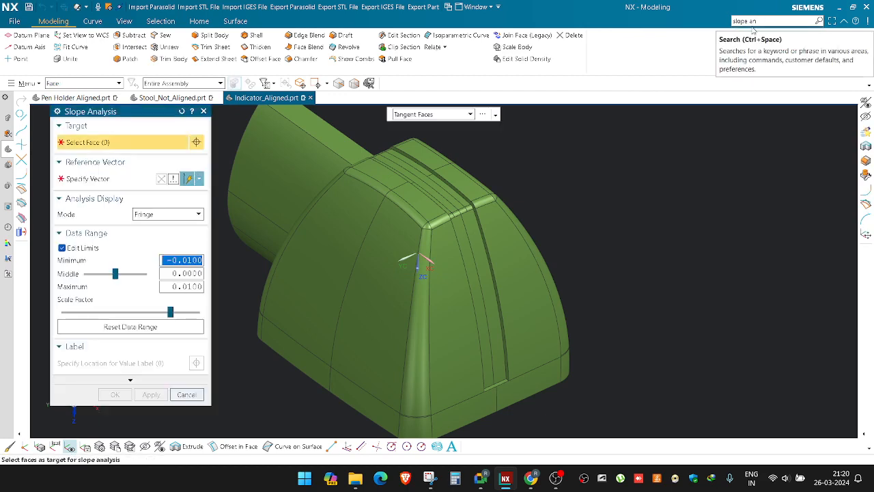
pyautogui.click(432, 114)
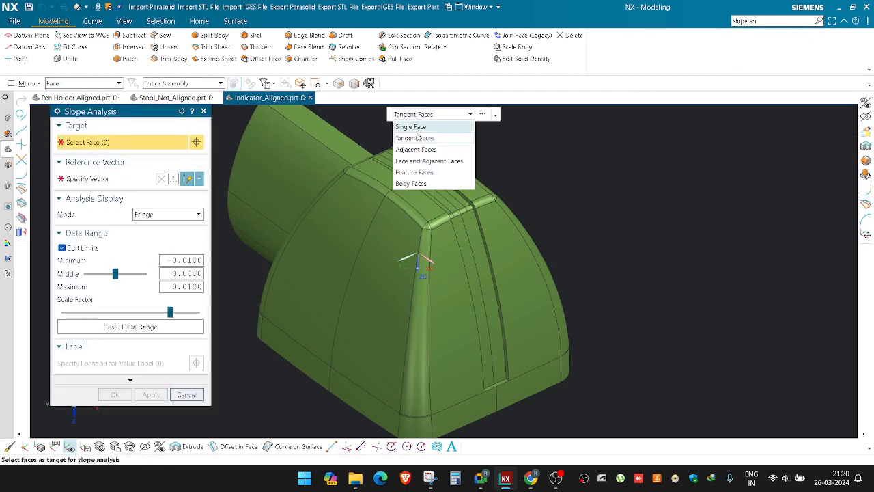
pyautogui.click(416, 185)
pyautogui.click(410, 211)
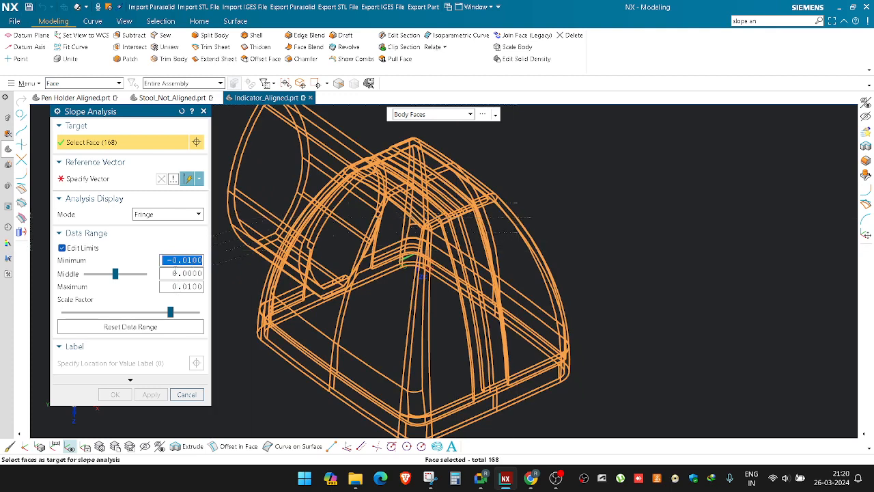
# Step: Set the slope analysis reference vector along negative Z and inspect the colour transition on the tube
pyautogui.click(88, 178)
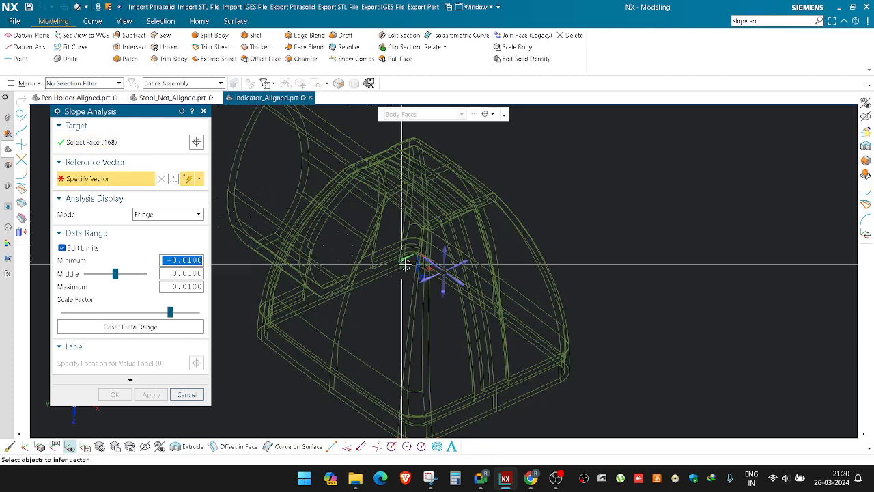
pyautogui.click(564, 215)
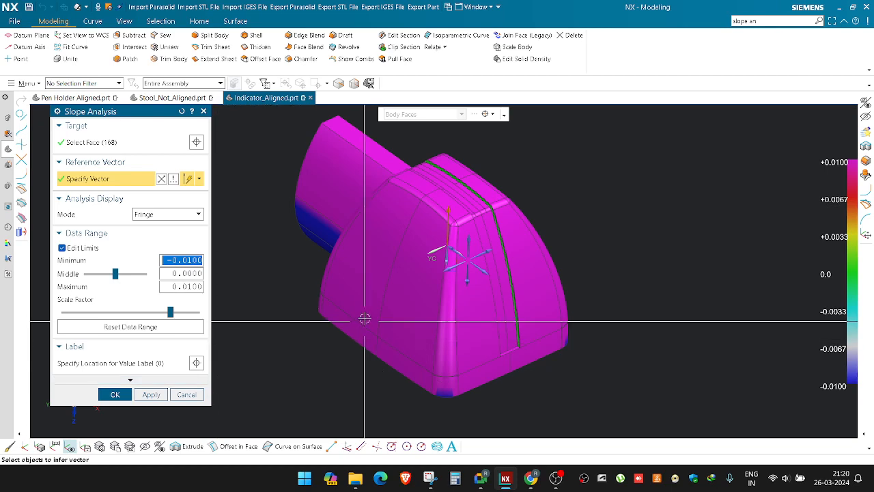
pyautogui.moveTo(365, 318); pyautogui.dragTo(346, 316, button='middle')
pyautogui.scroll(5, 346, 317)
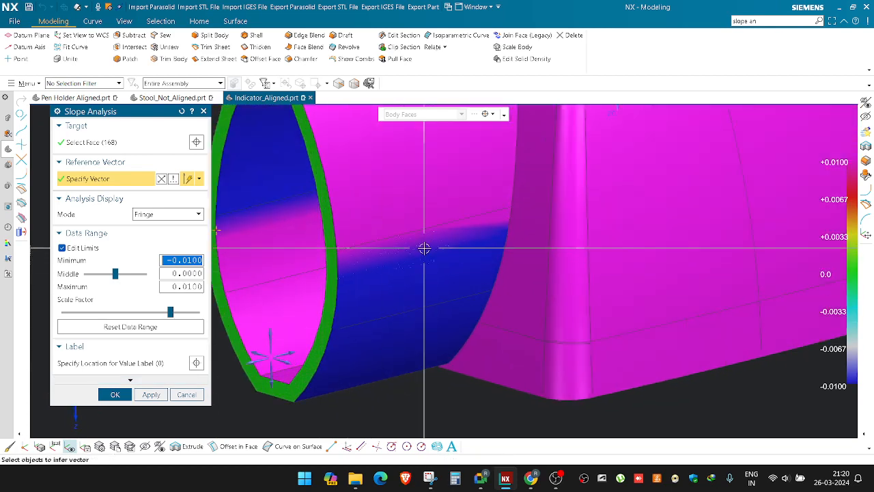
# Step: Set the slope analysis display resolution to Ultra Fine and inspect the colour boundary on the tube up close
pyautogui.click(130, 380)
pyautogui.click(112, 397)
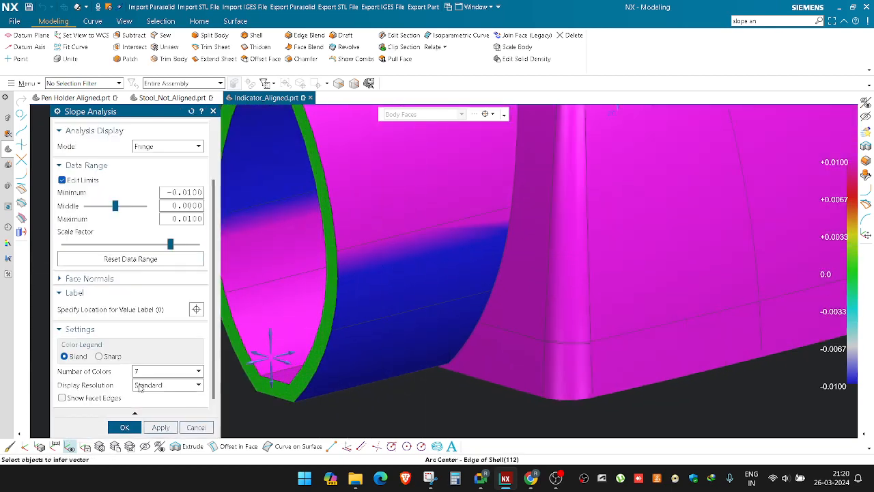
pyautogui.click(163, 386)
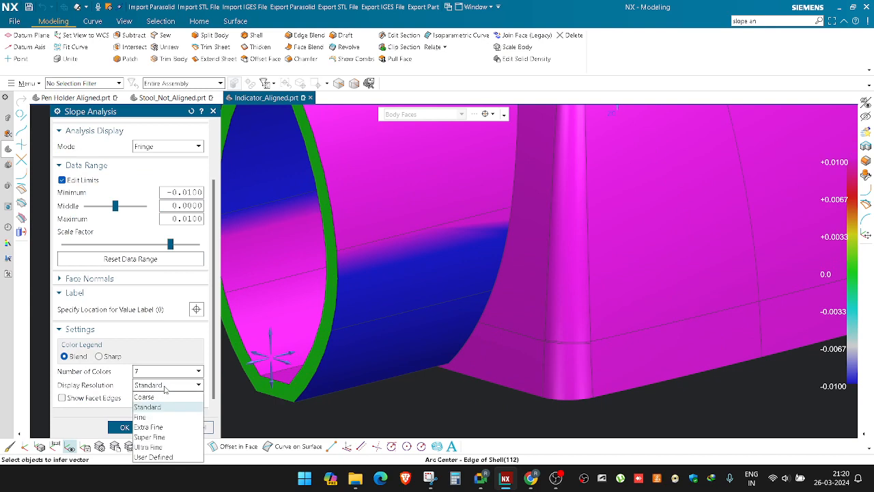
pyautogui.click(149, 447)
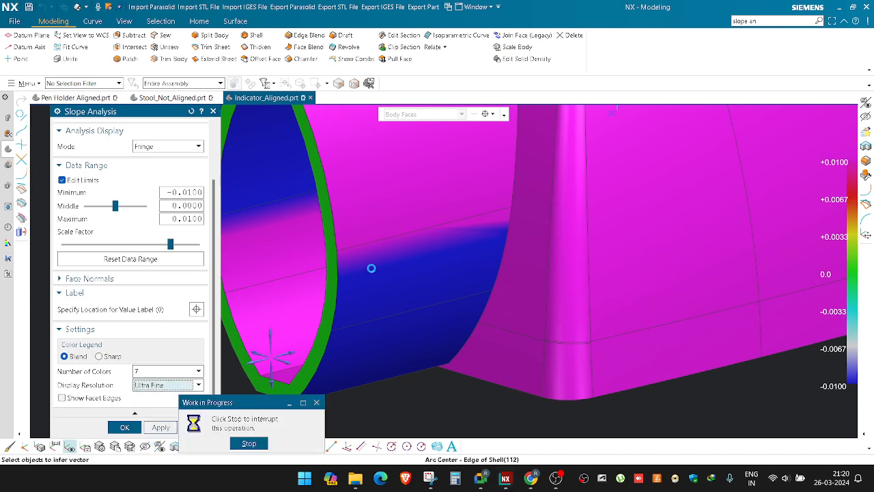
pyautogui.scroll(-3, 372, 268)
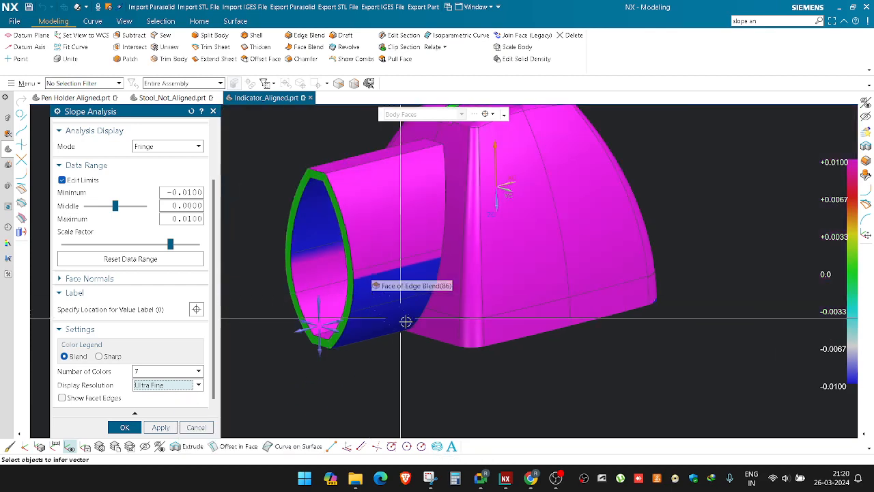
pyautogui.scroll(6, 384, 274)
pyautogui.scroll(-5, 404, 267)
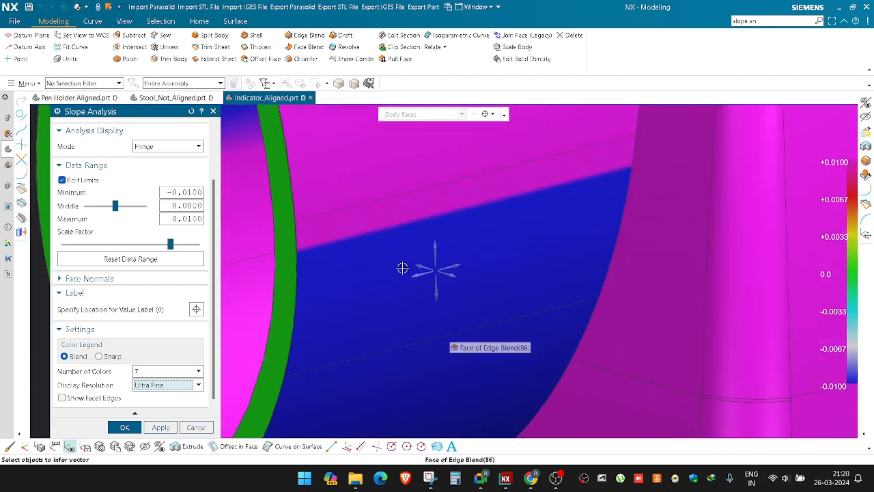
# Step: Examine the slope colours across the housing's exterior, outer groove and open interior, and close the analysis without keeping it
pyautogui.moveTo(478, 280); pyautogui.dragTo(515, 256, button='middle')
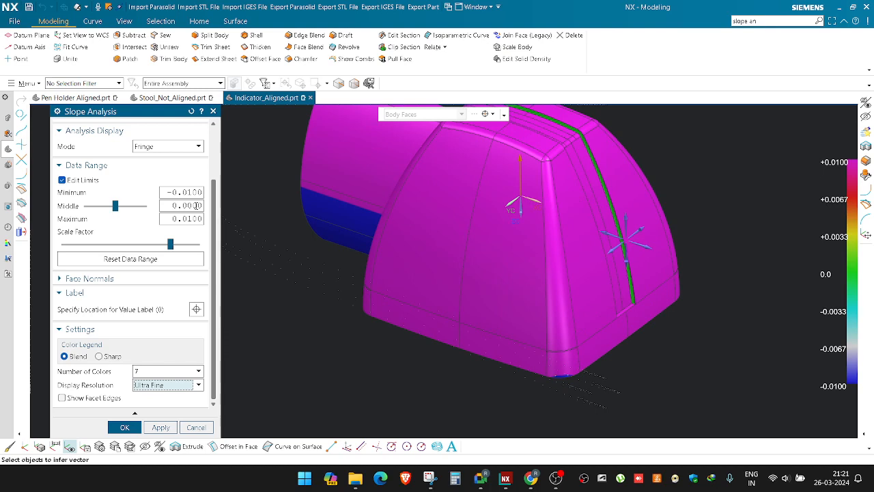
pyautogui.scroll(-2, 408, 306)
pyautogui.scroll(1, 404, 309)
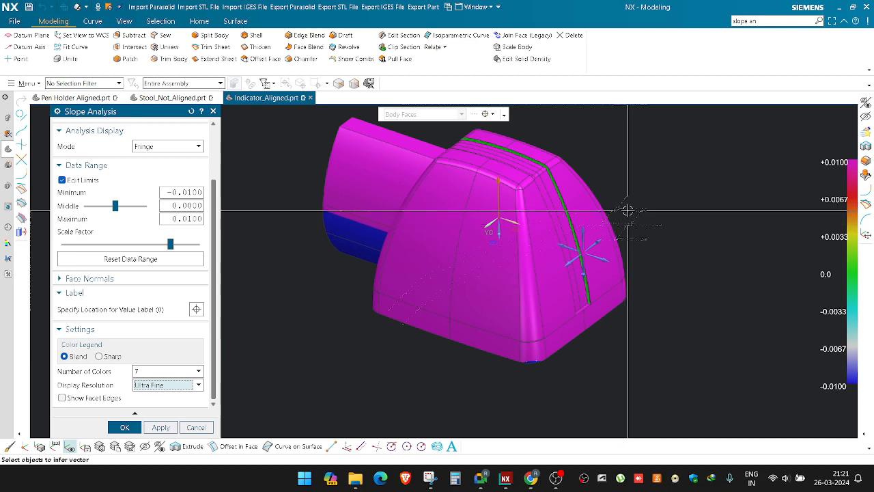
pyautogui.keyDown('shift'); pyautogui.moveTo(627, 211); pyautogui.dragTo(619, 242, button='middle'); pyautogui.keyUp('shift')
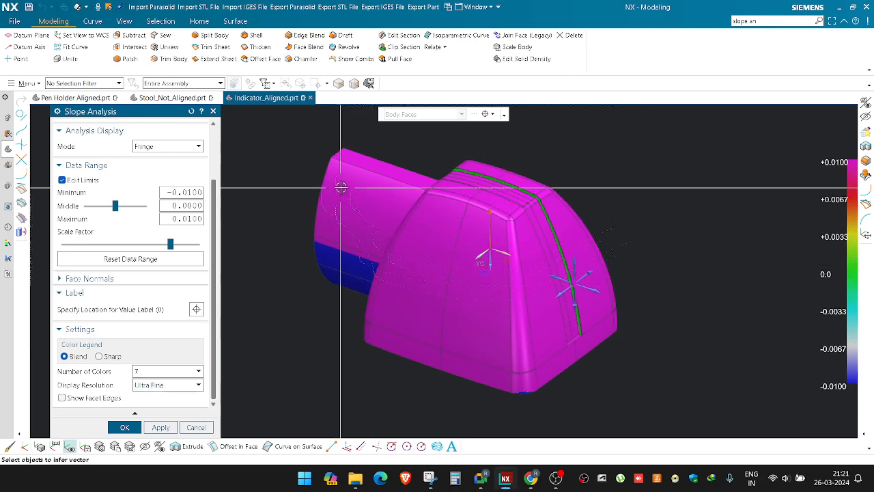
pyautogui.moveTo(471, 203)
pyautogui.mouseDown(button='middle')
pyautogui.moveTo(492, 209)
pyautogui.moveTo(445, 209)
pyautogui.moveTo(477, 191)
pyautogui.mouseUp(button='middle')
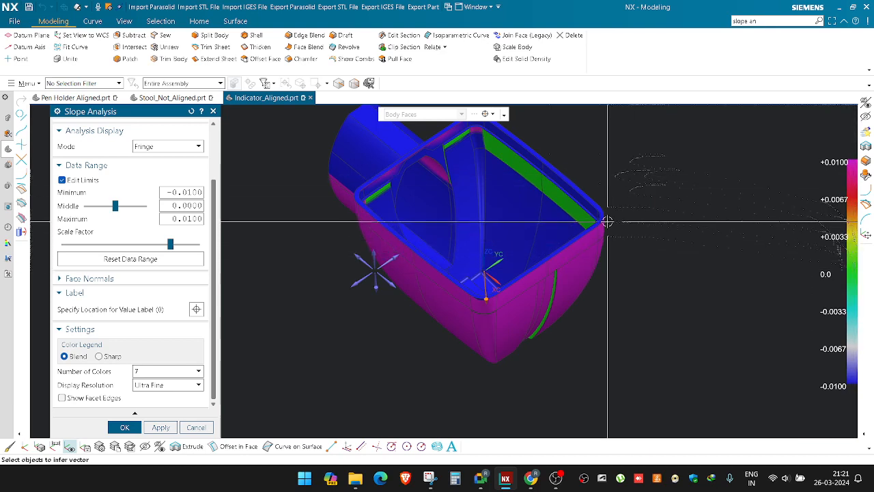
pyautogui.moveTo(600, 218); pyautogui.dragTo(652, 216, button='middle')
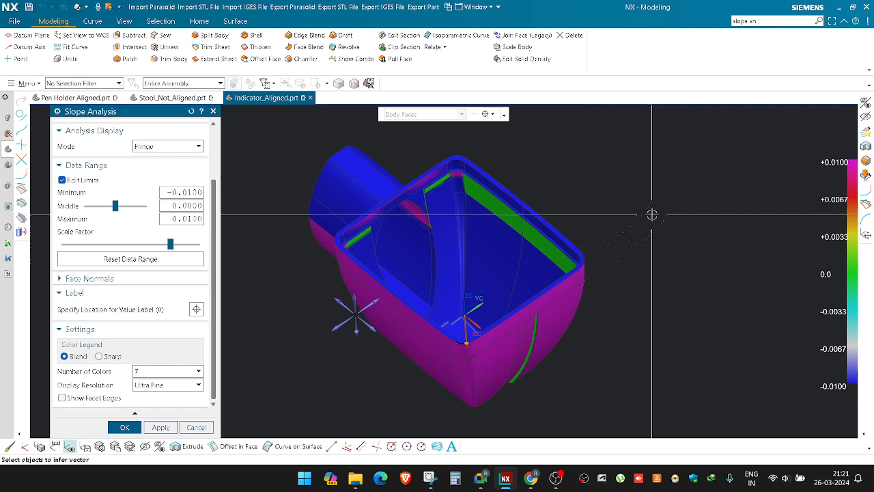
pyautogui.press('Escape')
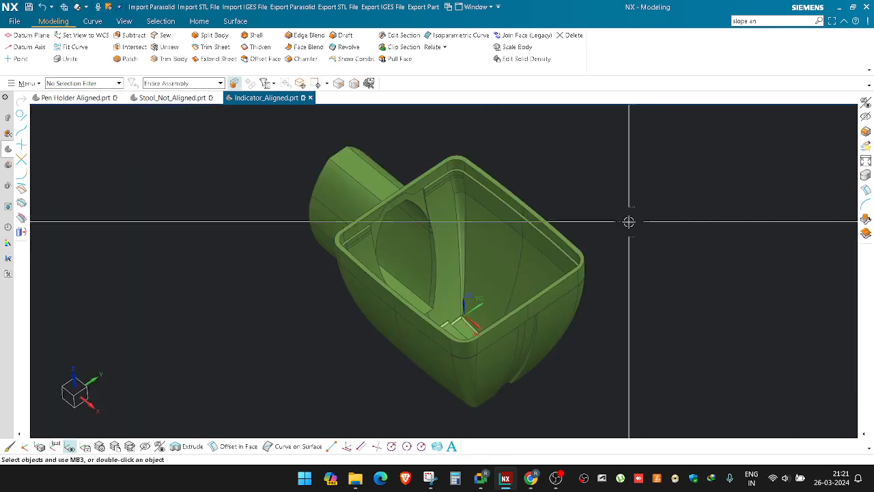
# Step: Extract the solid body's silhouette curves with the view aligned along Z, and inspect them on the tube and base corners
pyautogui.press('e')
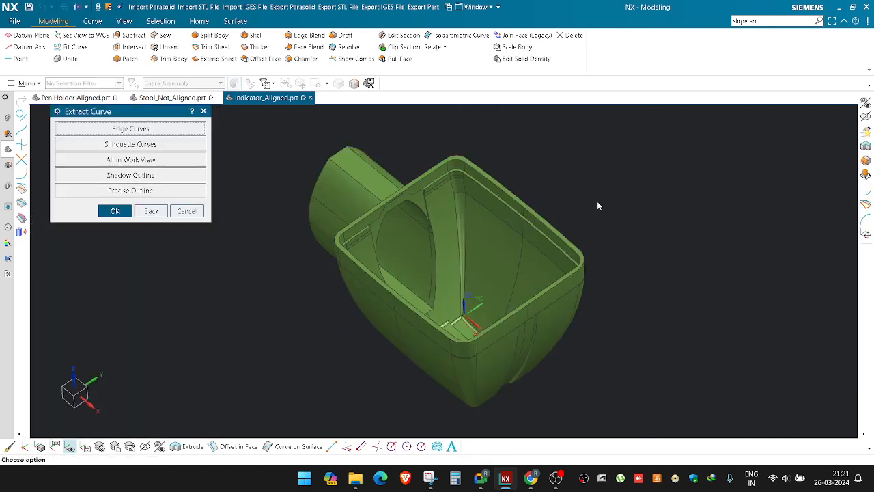
pyautogui.moveTo(572, 173); pyautogui.dragTo(543, 301, button='middle')
pyautogui.press('F8')
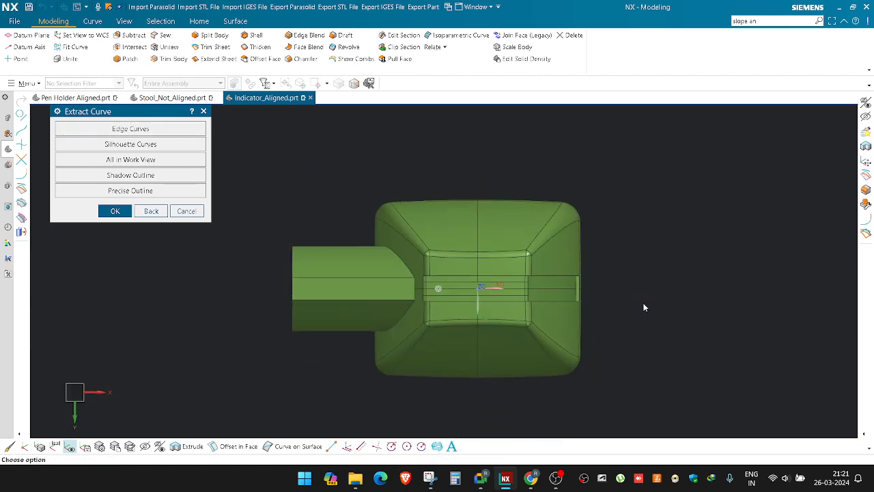
pyautogui.click(120, 151)
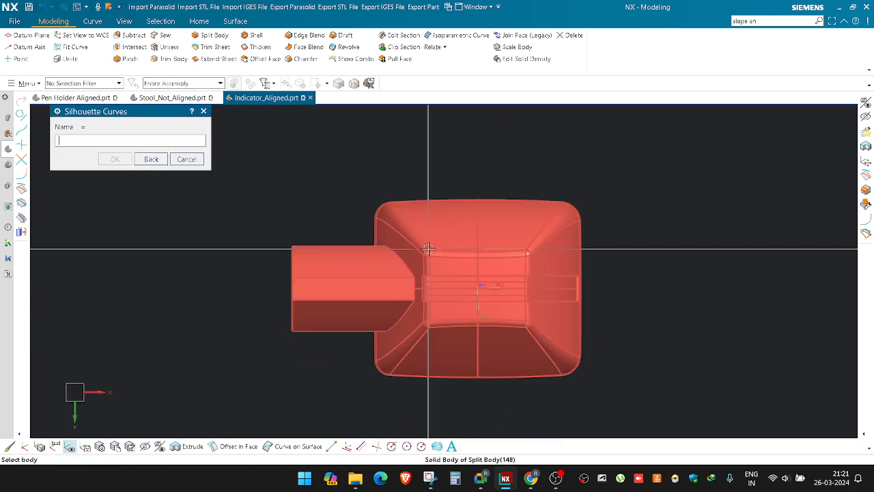
pyautogui.click(428, 249)
pyautogui.click(204, 111)
pyautogui.moveTo(382, 177); pyautogui.dragTo(393, 204, button='middle')
pyautogui.scroll(2, 499, 366)
pyautogui.keyDown('shift'); pyautogui.moveTo(499, 366); pyautogui.dragTo(496, 311, button='middle'); pyautogui.keyUp('shift')
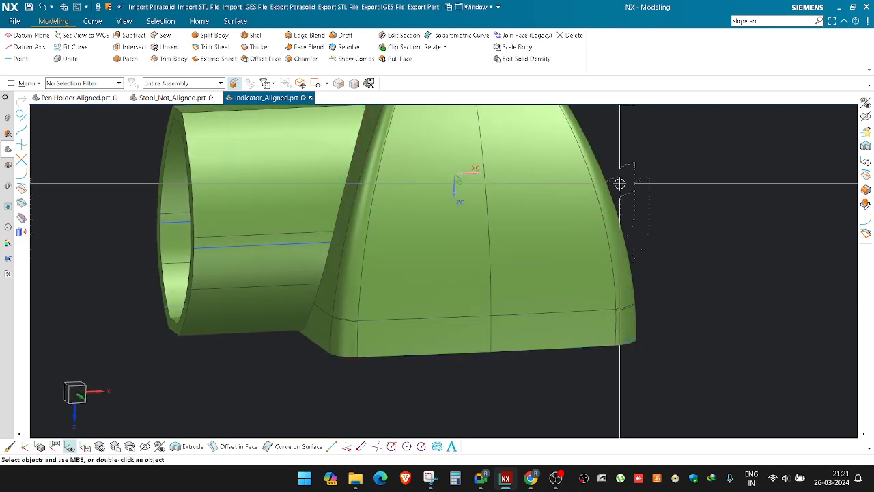
pyautogui.scroll(-2, 620, 184)
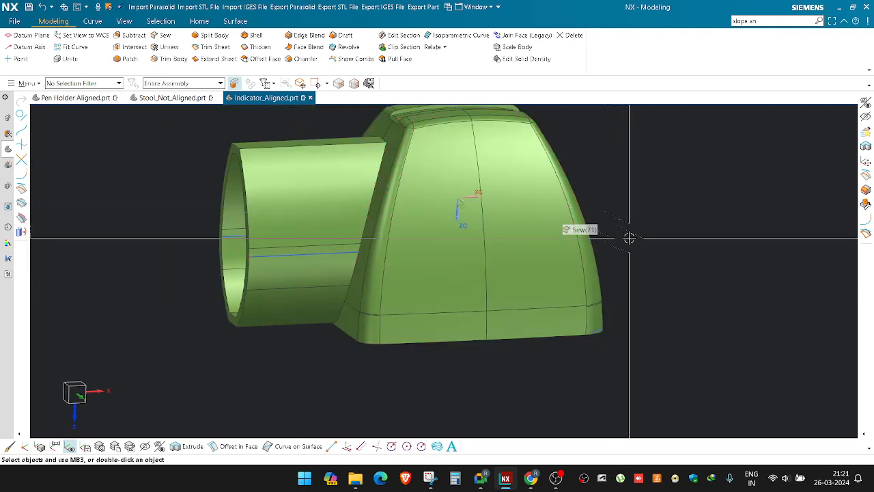
pyautogui.press('d')
pyautogui.press('Escape')
pyautogui.hotkey('shift', 'd')
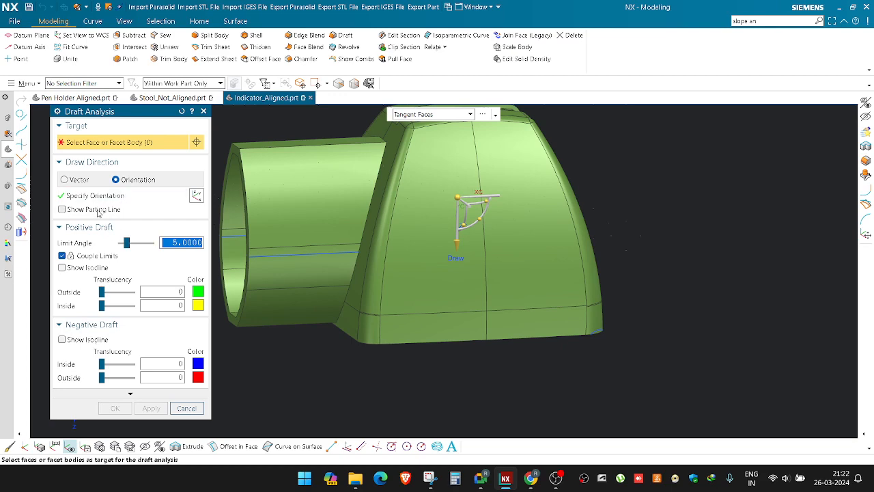
pyautogui.press('Escape')
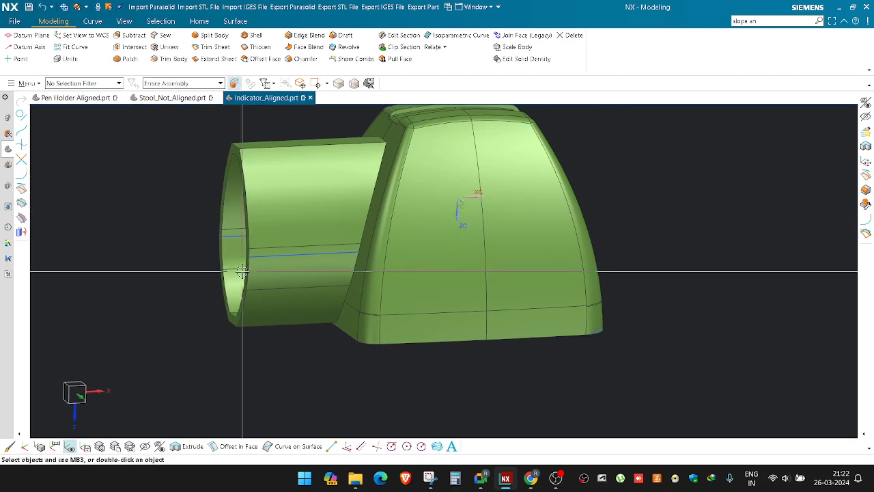
pyautogui.keyDown('shift'); pyautogui.moveTo(208, 272); pyautogui.dragTo(236, 291, button='middle'); pyautogui.keyUp('shift')
pyautogui.click(820, 19)
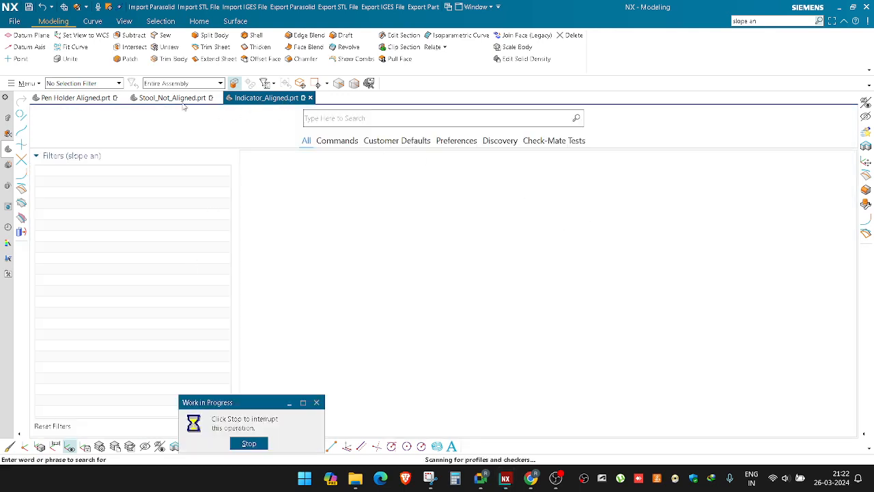
pyautogui.click(248, 443)
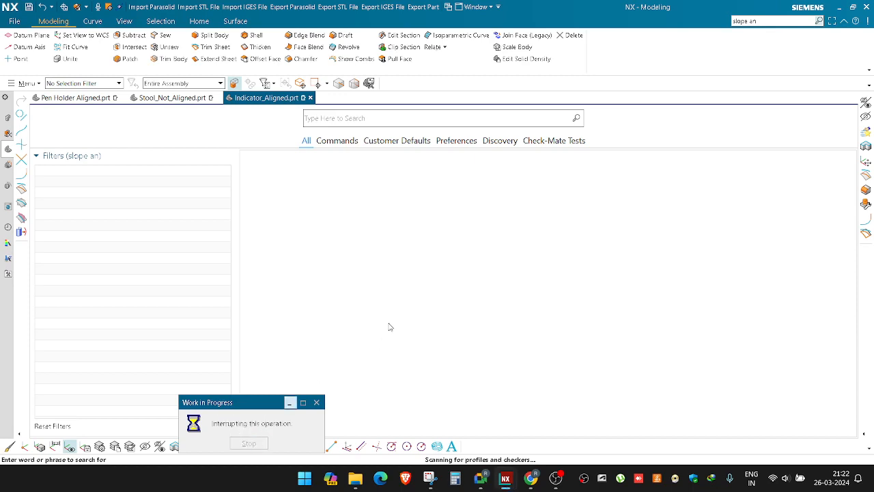
pyautogui.click(315, 404)
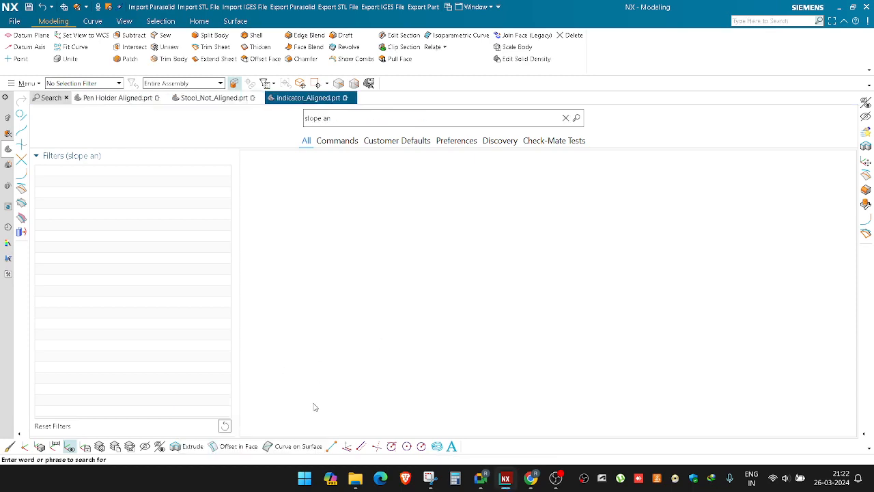
pyautogui.click(308, 98)
# Step: Examine the housing's side profile and lower edge in views square to its long side and its end
pyautogui.moveTo(539, 223); pyautogui.dragTo(603, 232, button='middle')
pyautogui.scroll(5, 581, 259)
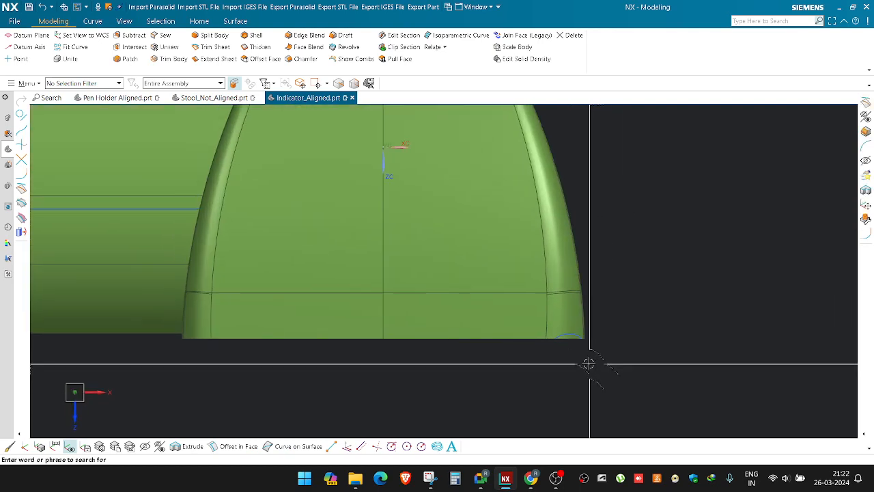
pyautogui.scroll(-3, 588, 355)
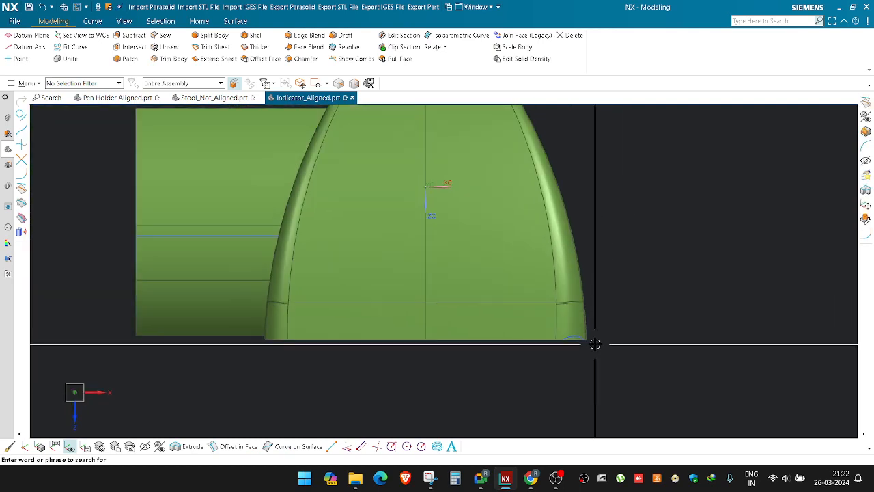
pyautogui.moveTo(595, 343); pyautogui.dragTo(511, 343, button='middle')
pyautogui.press('F8')
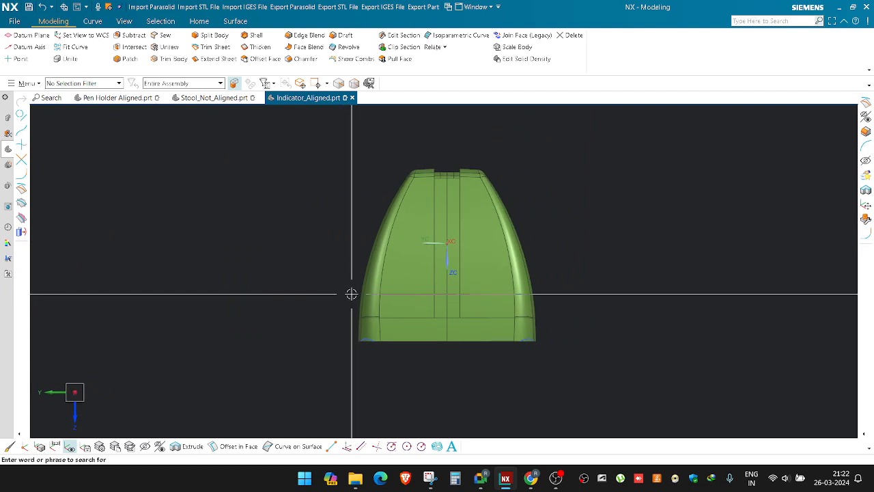
pyautogui.scroll(2, 352, 300)
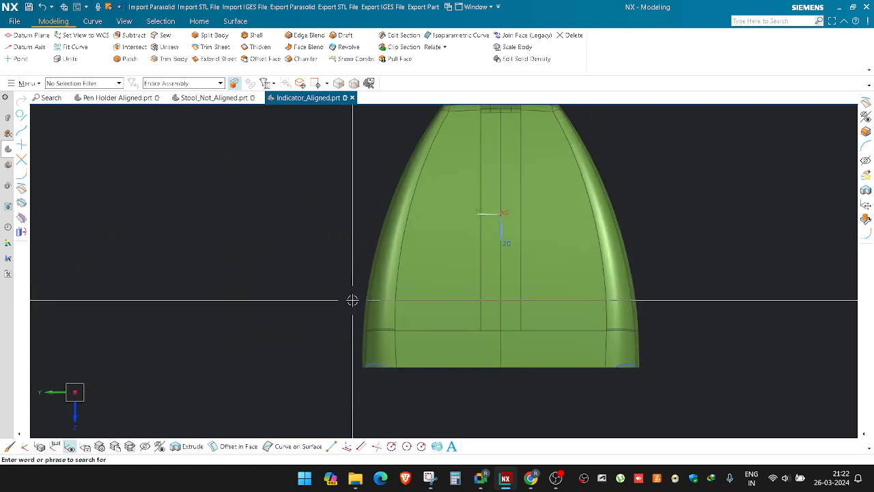
pyautogui.scroll(-1, 306, 281)
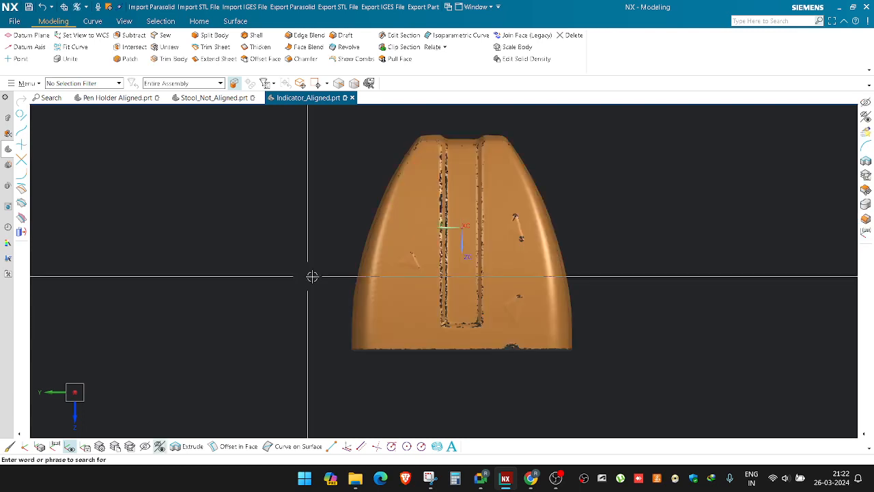
# Step: Hide everything except the indicator scan's facet body, and view the scan at an angle
pyautogui.moveTo(312, 276); pyautogui.dragTo(360, 294, button='middle')
pyautogui.hotkey('ctrl', 'b')
pyautogui.click(585, 285)
pyautogui.scroll(-3, 585, 285)
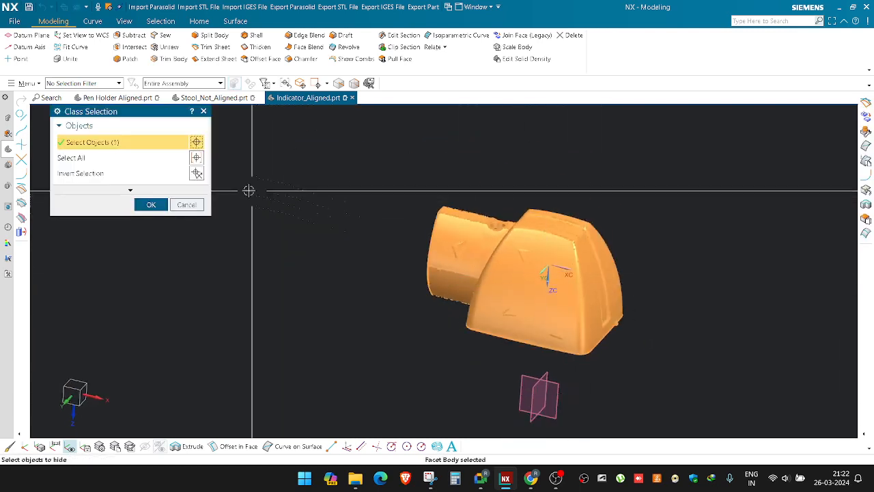
pyautogui.click(196, 176)
pyautogui.middleClick(197, 176)
pyautogui.keyDown('shift'); pyautogui.moveTo(423, 280); pyautogui.dragTo(380, 281, button='middle'); pyautogui.keyUp('shift')
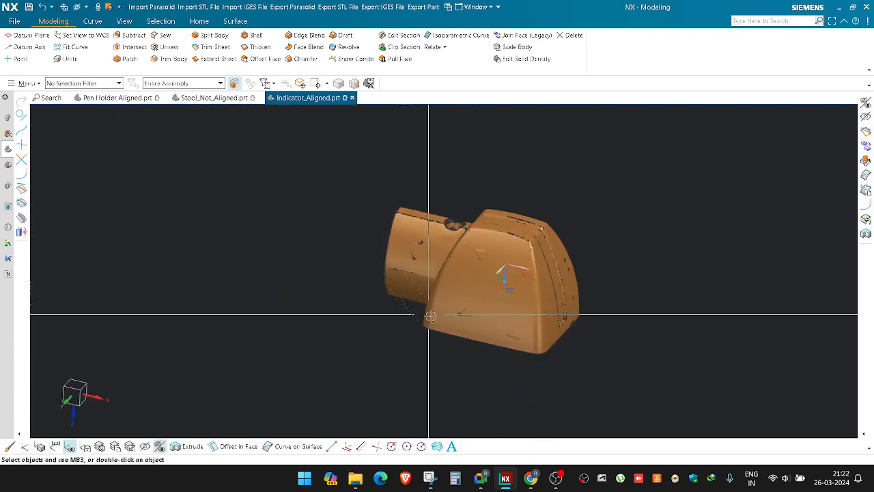
pyautogui.scroll(1, 428, 315)
pyautogui.moveTo(624, 299); pyautogui.dragTo(572, 318, button='middle')
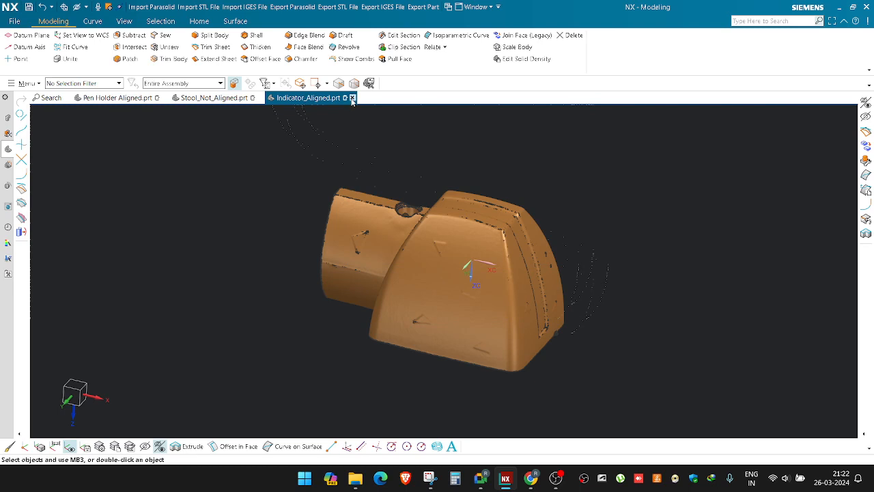
# Step: Open the part file "new modle led" from its folder on the Desktop
pyautogui.click(25, 83)
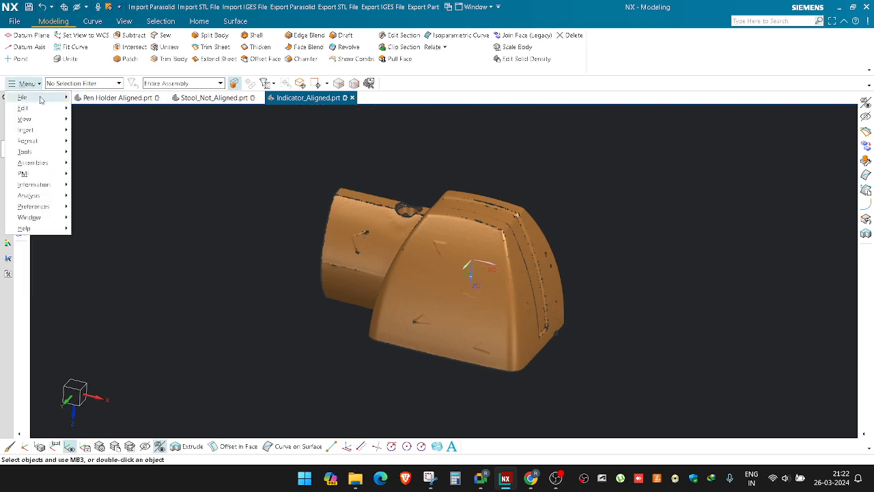
pyautogui.moveTo(40, 100)
pyautogui.click(127, 110)
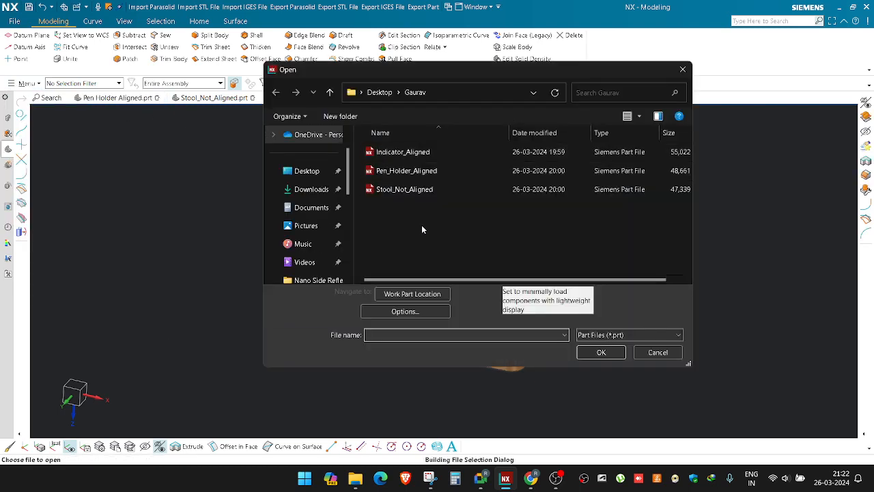
pyautogui.click(329, 92)
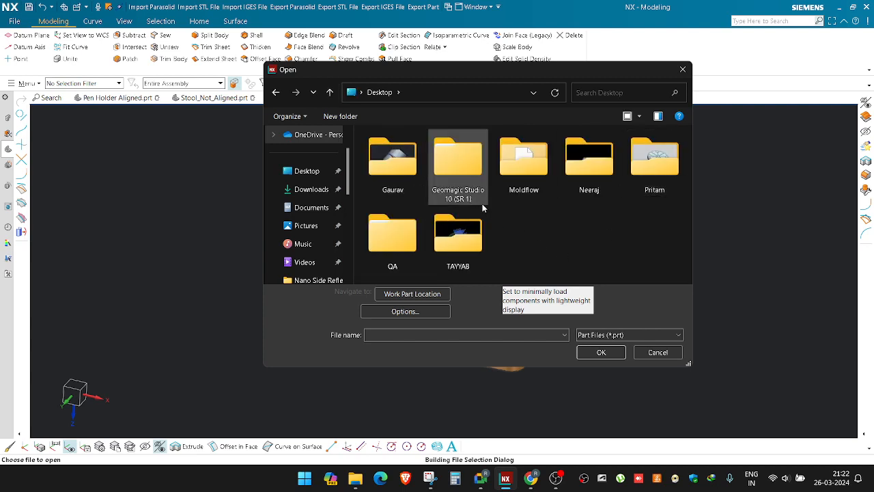
pyautogui.doubleClick(595, 176)
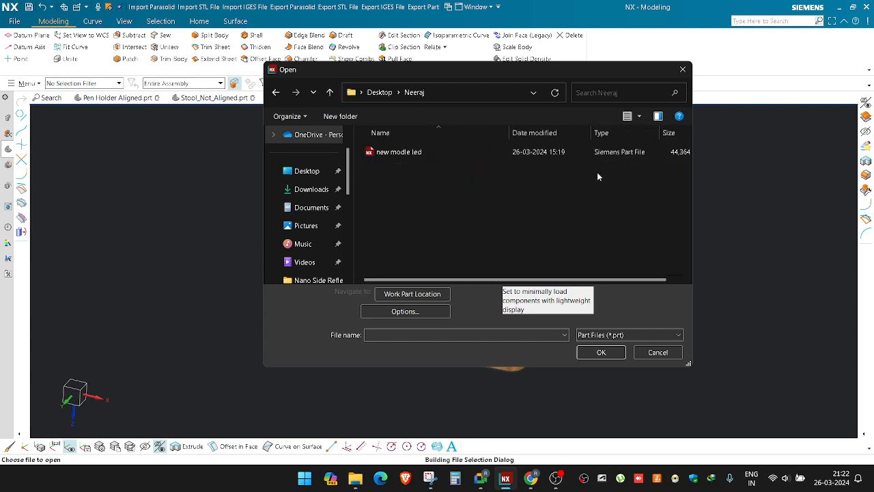
pyautogui.doubleClick(398, 152)
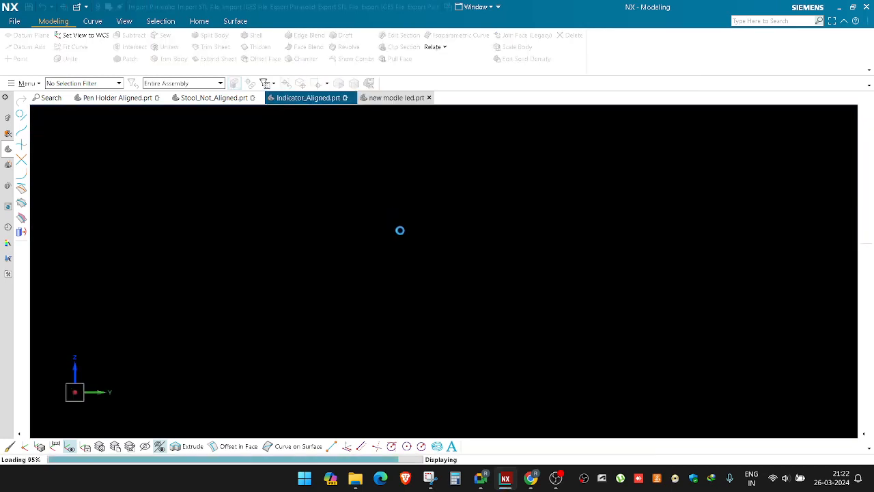
# Step: Return to the Indicator_Aligned part, and open the part file Pen_Holder_Aligned from its Desktop folder
pyautogui.click(321, 98)
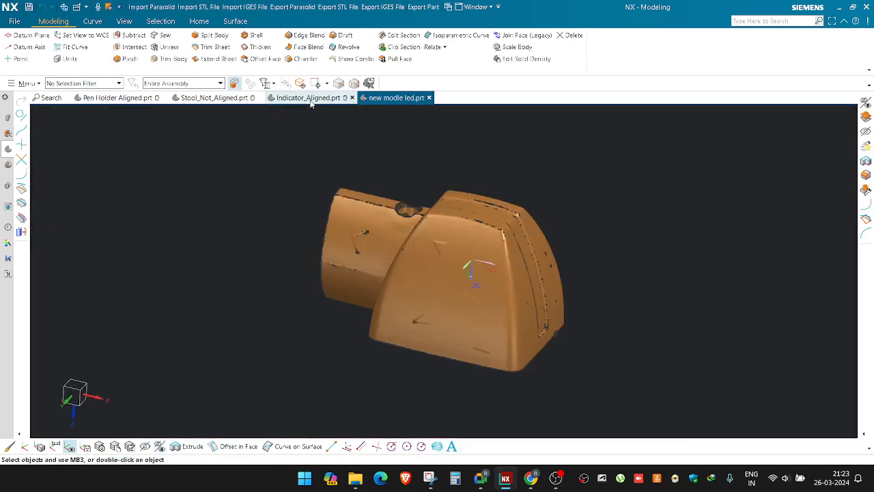
pyautogui.scroll(2, 464, 239)
pyautogui.scroll(2, 516, 282)
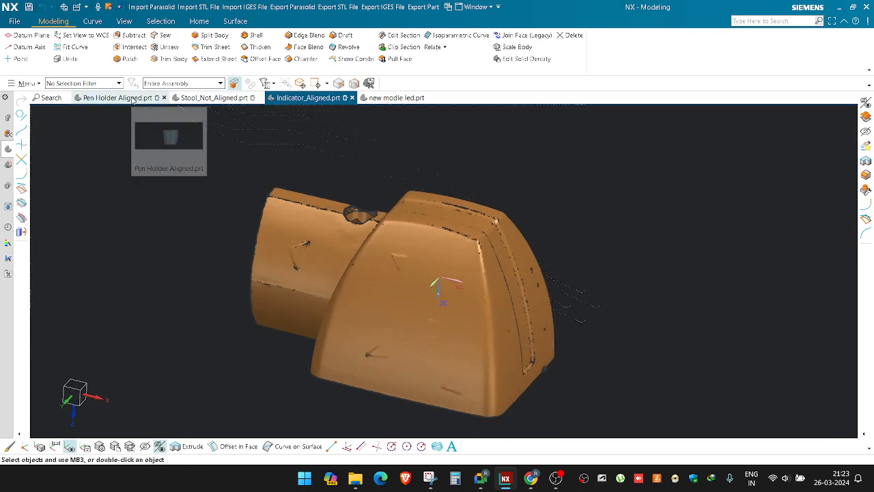
pyautogui.click(27, 83)
pyautogui.moveTo(24, 98)
pyautogui.click(94, 110)
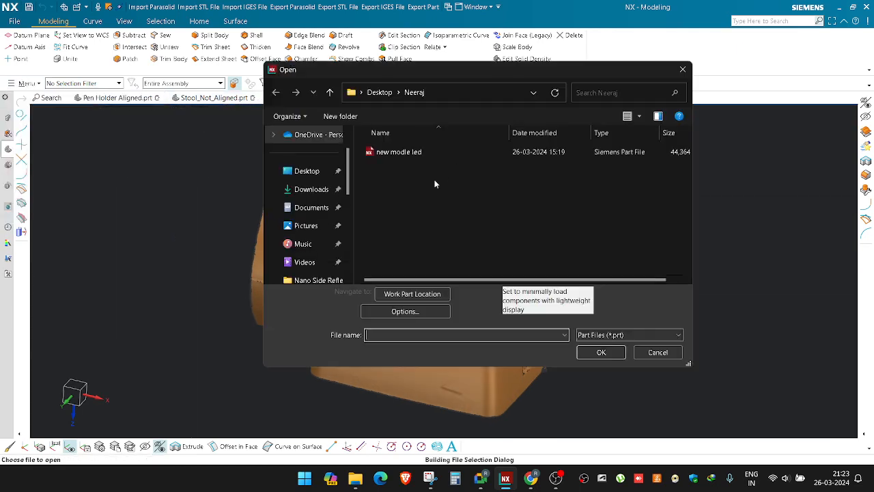
pyautogui.click(330, 92)
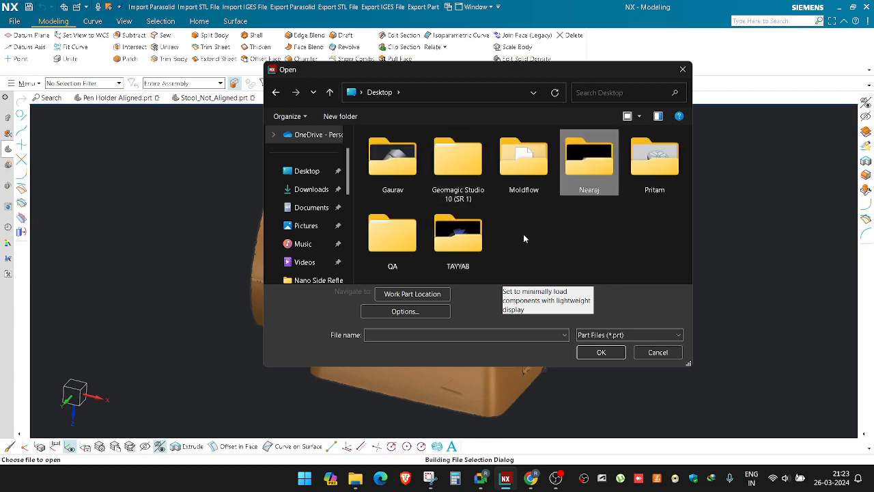
pyautogui.doubleClick(393, 164)
pyautogui.doubleClick(409, 170)
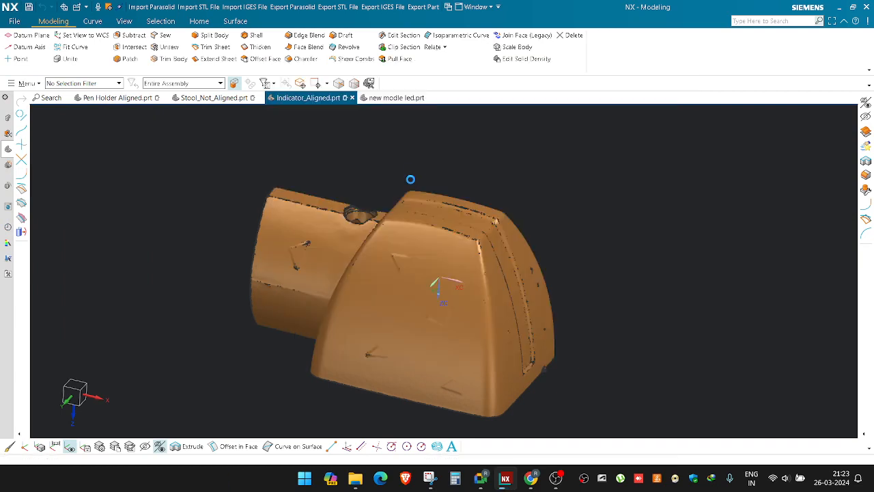
pyautogui.click(438, 269)
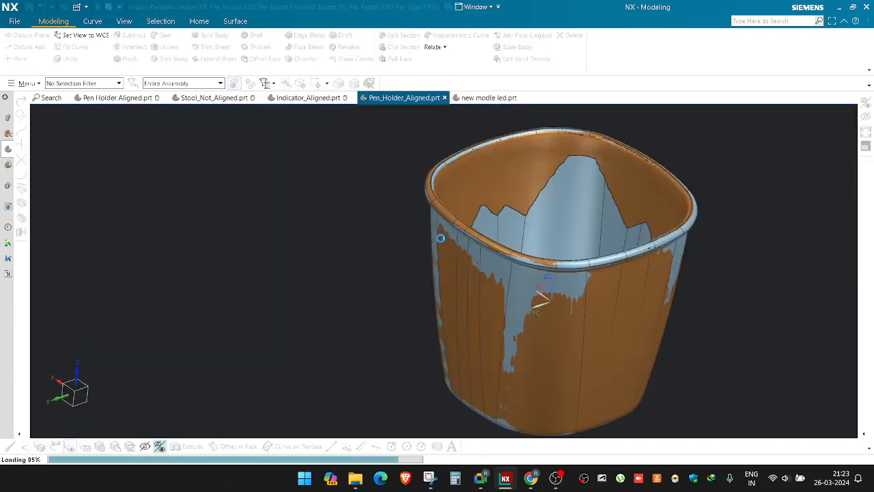
# Step: Examine how the pen holder's solid and scan overlap on the outer walls, the rim and the interior down to the floor
pyautogui.scroll(-3, 505, 252)
pyautogui.scroll(3, 574, 293)
pyautogui.moveTo(580, 296); pyautogui.dragTo(497, 299, button='middle')
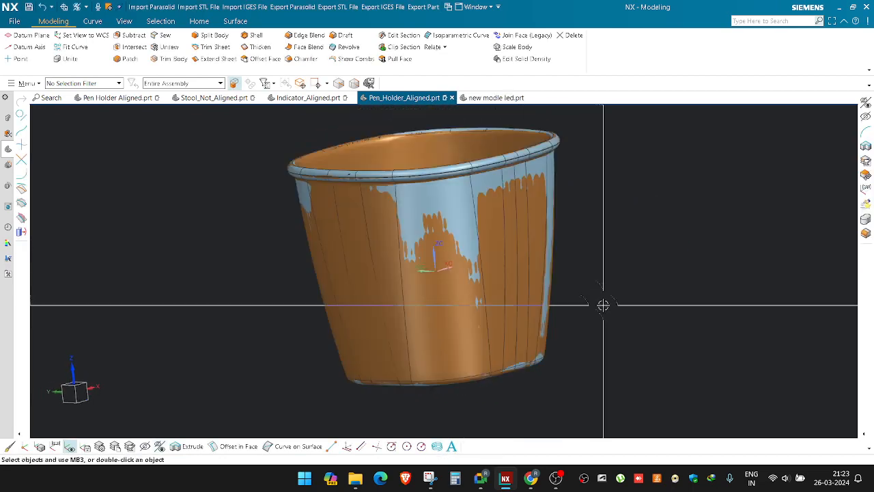
pyautogui.moveTo(603, 305); pyautogui.dragTo(562, 307, button='middle')
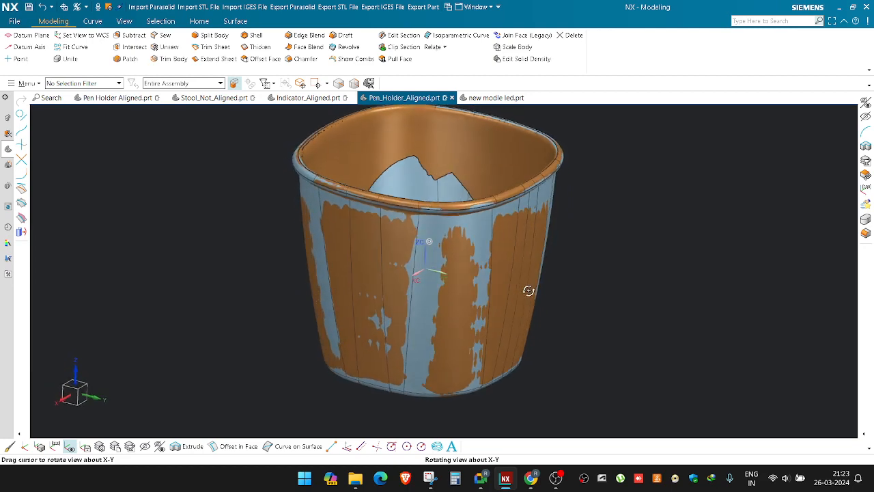
pyautogui.moveTo(527, 291); pyautogui.dragTo(580, 288, button='middle')
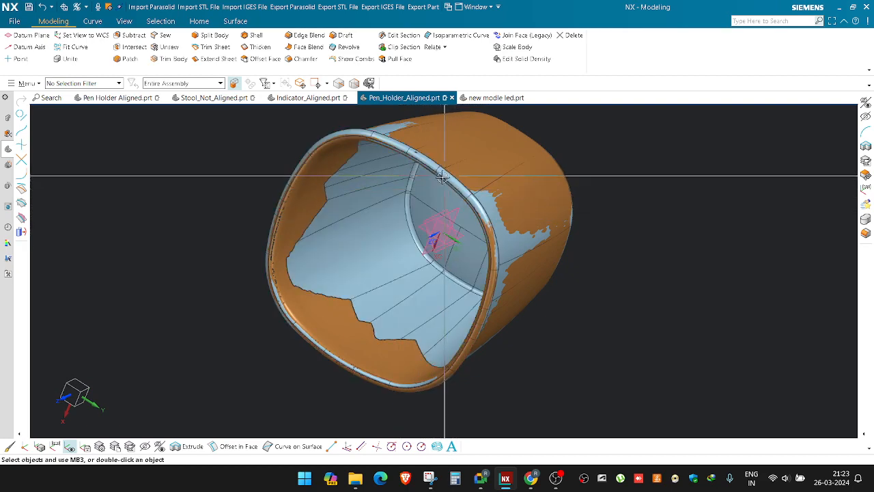
pyautogui.moveTo(448, 178); pyautogui.dragTo(415, 220, button='middle')
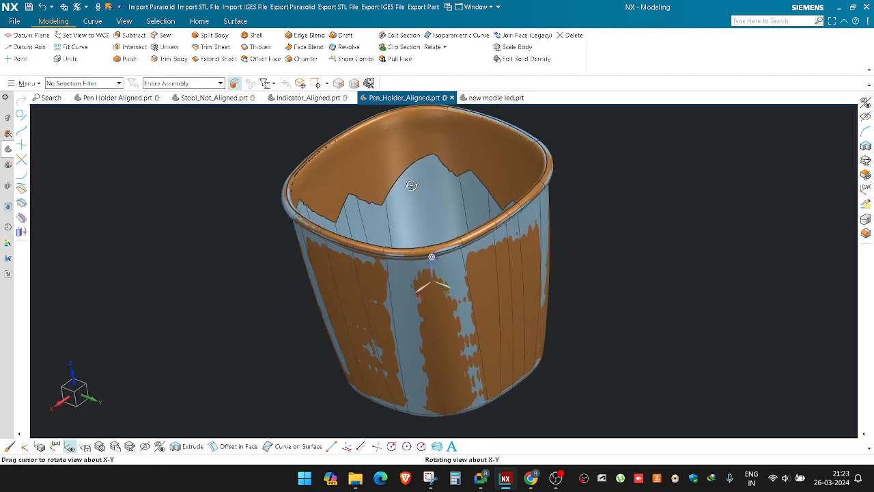
pyautogui.moveTo(408, 188); pyautogui.dragTo(517, 228, button='middle')
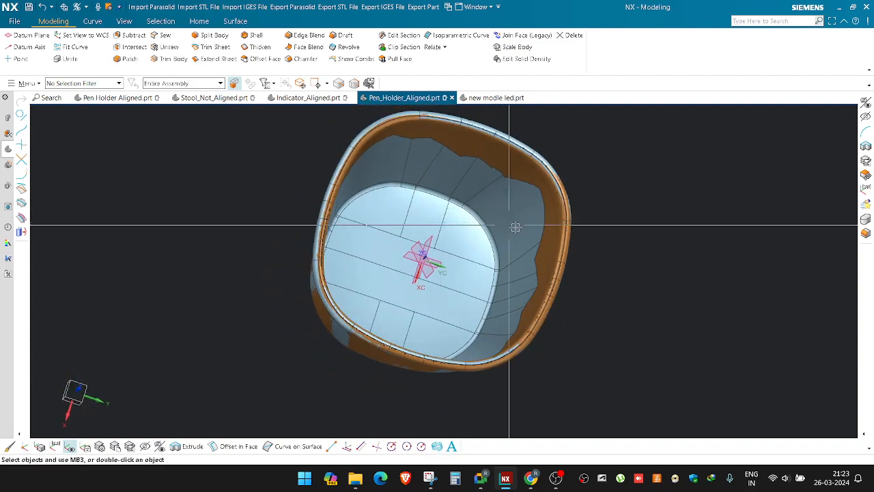
# Step: Hide everything except the pen holder's solid body, and view it square from the side
pyautogui.hotkey('ctrl', 'b')
pyautogui.click(478, 220)
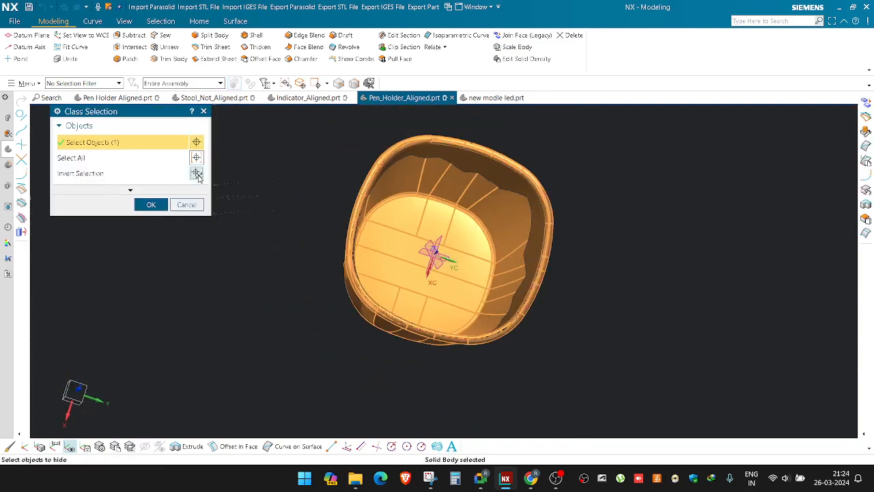
pyautogui.press('Escape')
pyautogui.moveTo(280, 220); pyautogui.dragTo(300, 216, button='middle')
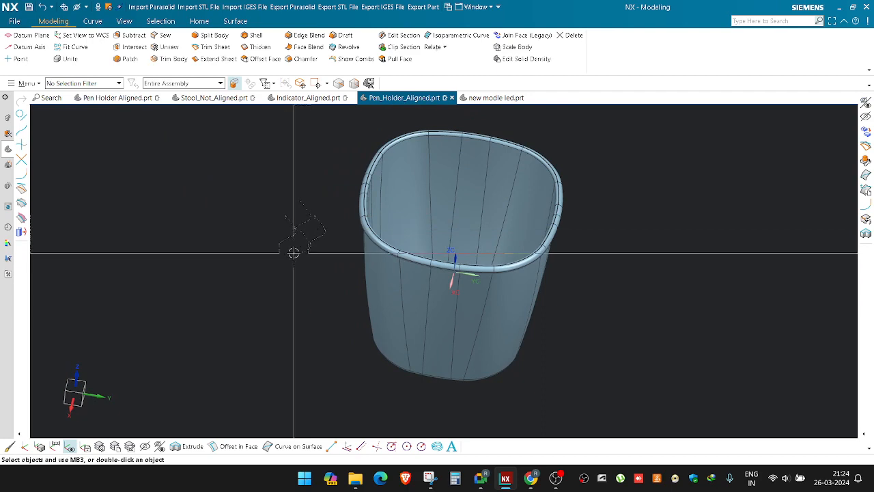
pyautogui.scroll(5, 318, 186)
pyautogui.scroll(-8, 348, 180)
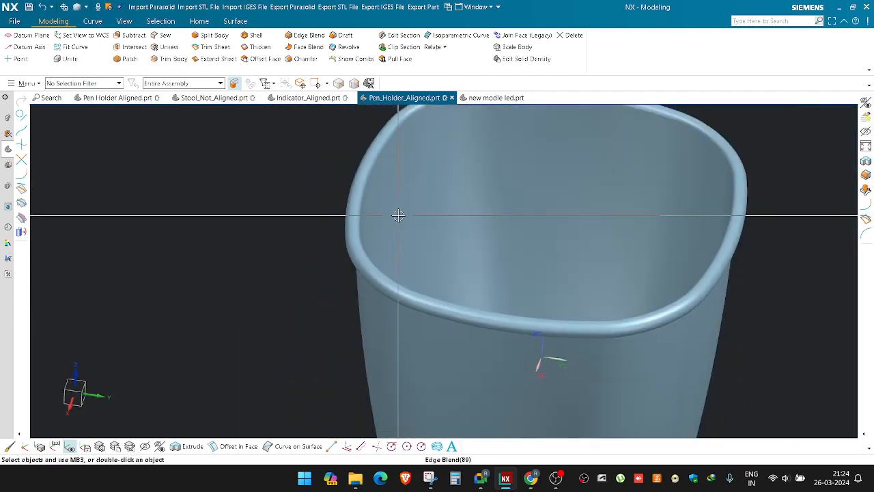
pyautogui.moveTo(409, 217); pyautogui.dragTo(436, 222, button='middle')
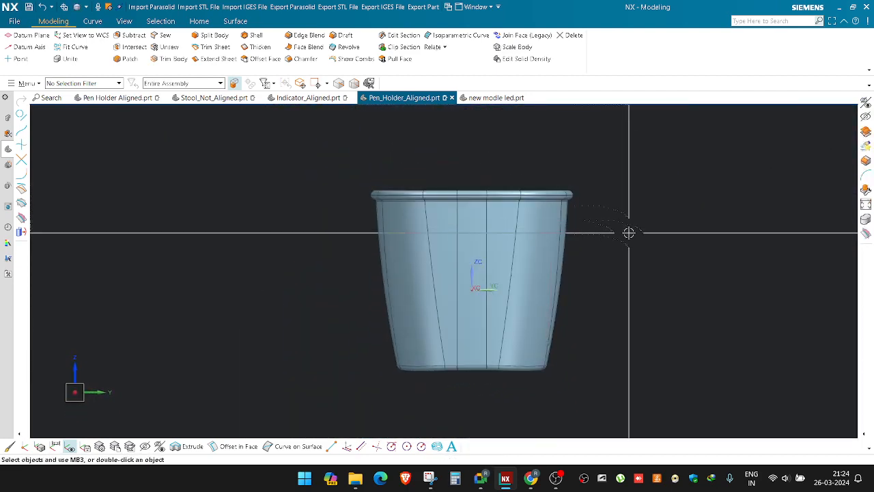
# Step: Section the pen holder's solid with an absolute plane normal to Y, then X, and inspect the rim bead, wall and base corner
pyautogui.click(180, 217)
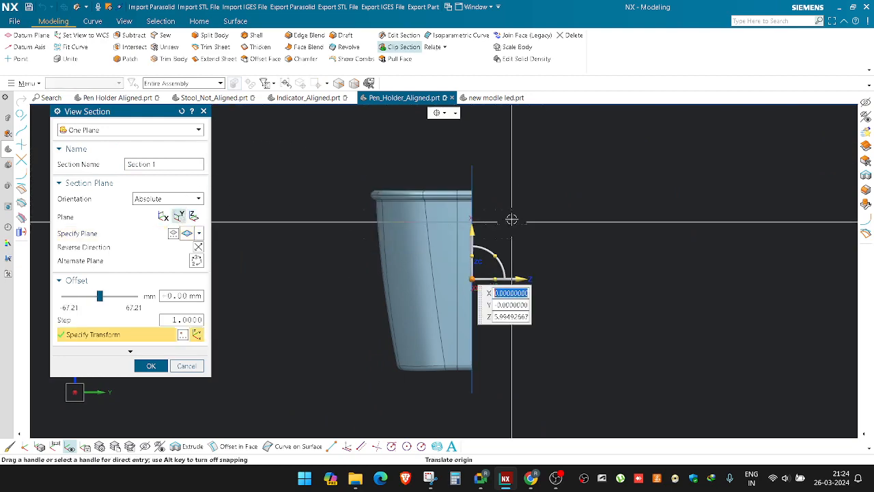
pyautogui.click(163, 217)
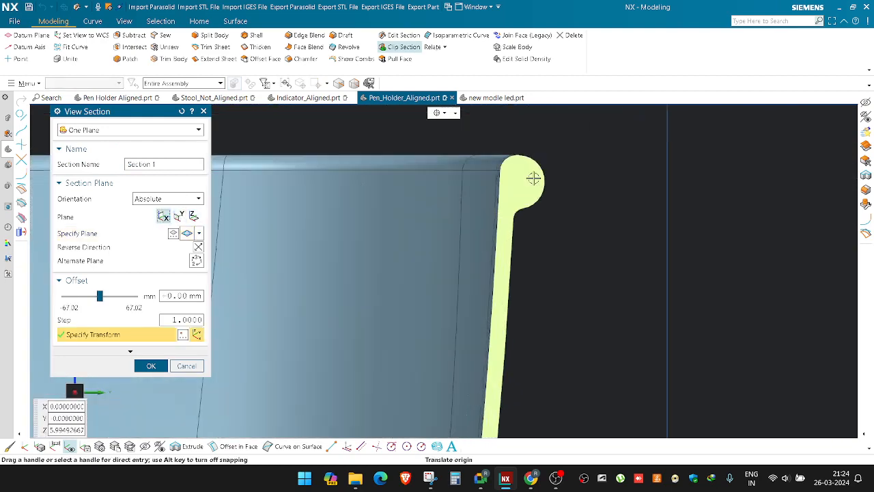
pyautogui.scroll(-3, 578, 132)
pyautogui.scroll(3, 583, 277)
pyautogui.scroll(8, 547, 228)
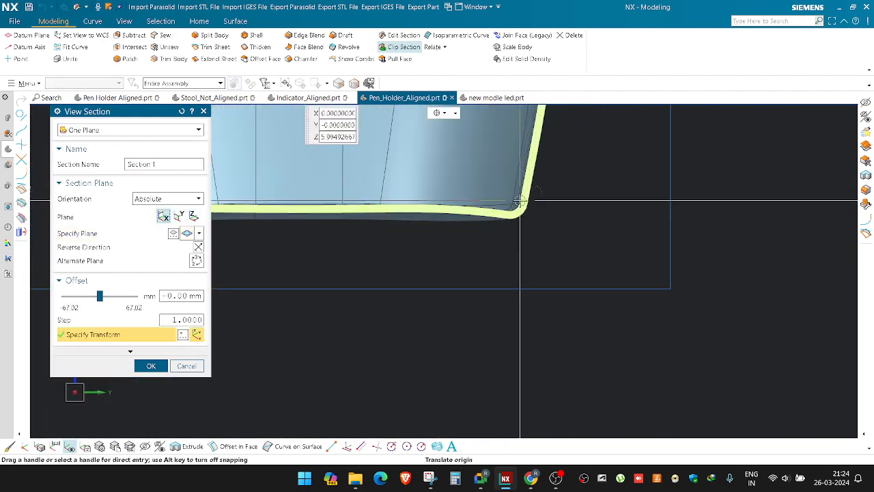
pyautogui.scroll(-9, 517, 269)
pyautogui.keyDown('shift'); pyautogui.moveTo(537, 224); pyautogui.dragTo(538, 363, button='middle'); pyautogui.keyUp('shift')
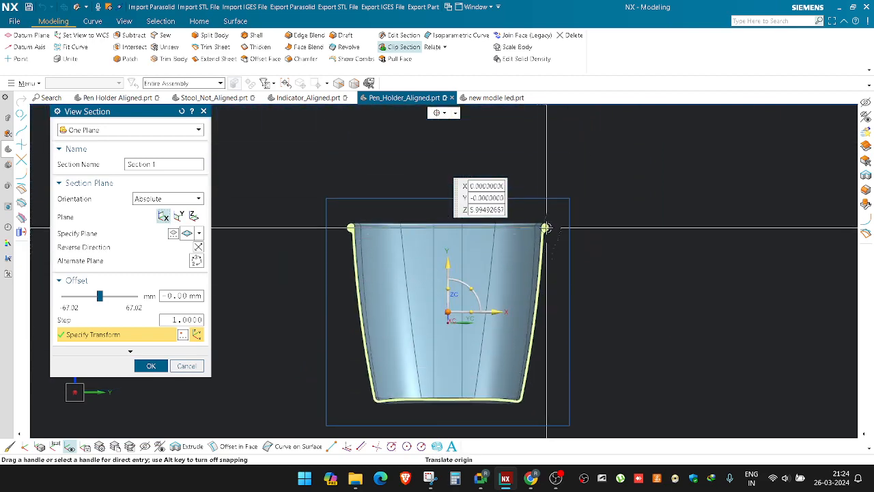
pyautogui.scroll(10, 545, 228)
pyautogui.middleClick(526, 189)
pyautogui.scroll(-5, 507, 244)
# Step: Hide everything except the pen holder scan's facet body
pyautogui.moveTo(508, 244); pyautogui.dragTo(517, 205, button='middle')
pyautogui.scroll(-4, 510, 244)
pyautogui.scroll(3, 496, 293)
pyautogui.hotkey('ctrl', 'b')
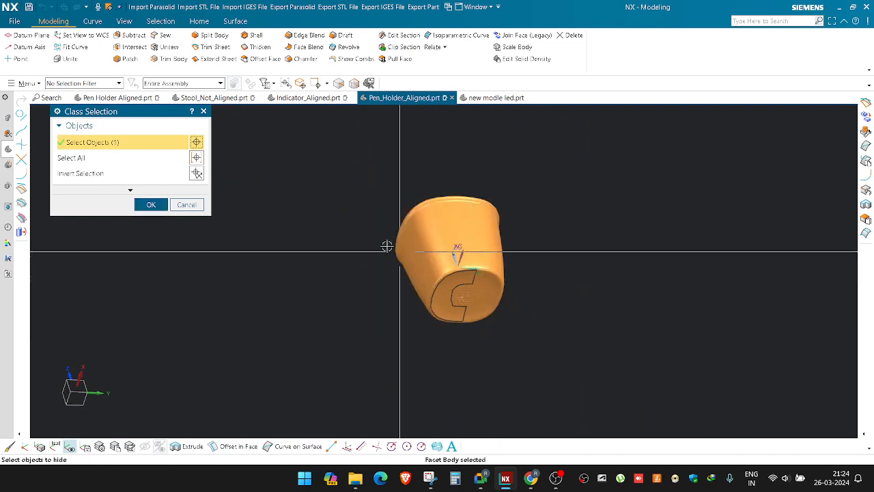
pyautogui.click(197, 173)
pyautogui.click(151, 205)
# Step: Examine the logo and lettering on the underside of the scanned pen holder
pyautogui.scroll(5, 462, 254)
pyautogui.moveTo(476, 256)
pyautogui.mouseDown(button='middle')
pyautogui.moveTo(468, 201)
pyautogui.moveTo(454, 228)
pyautogui.moveTo(463, 234)
pyautogui.moveTo(469, 218)
pyautogui.moveTo(491, 256)
pyautogui.mouseUp(button='middle')
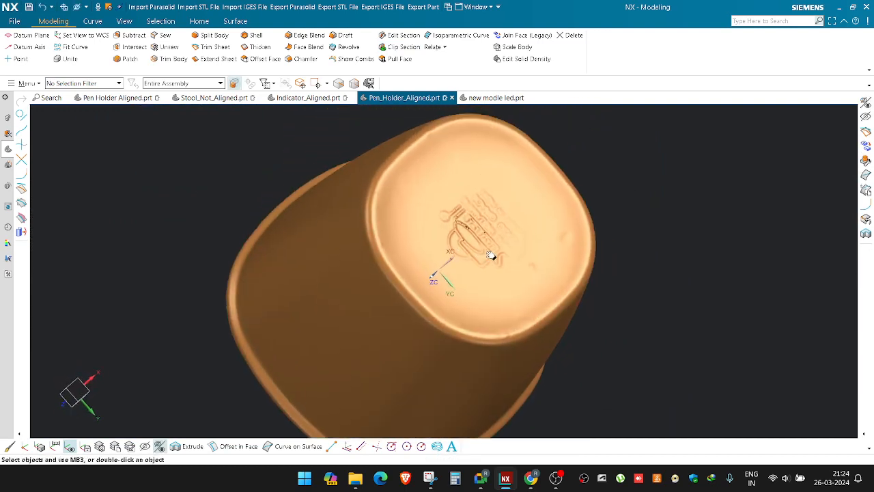
pyautogui.moveTo(482, 198); pyautogui.dragTo(433, 216, button='middle')
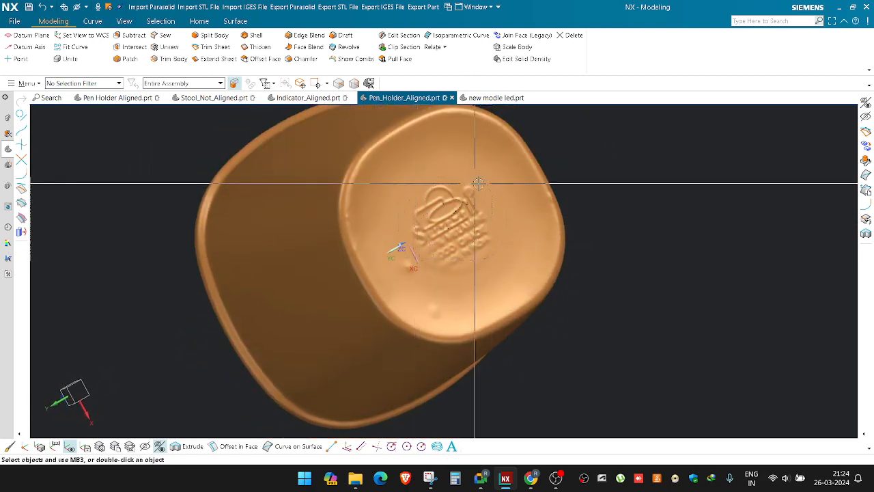
pyautogui.moveTo(478, 184); pyautogui.dragTo(474, 219, button='middle')
# Step: Swap the shown and hidden bodies in a square side view to compare the rim profile on scan and solid
pyautogui.press('F8')
pyautogui.scroll(7, 332, 146)
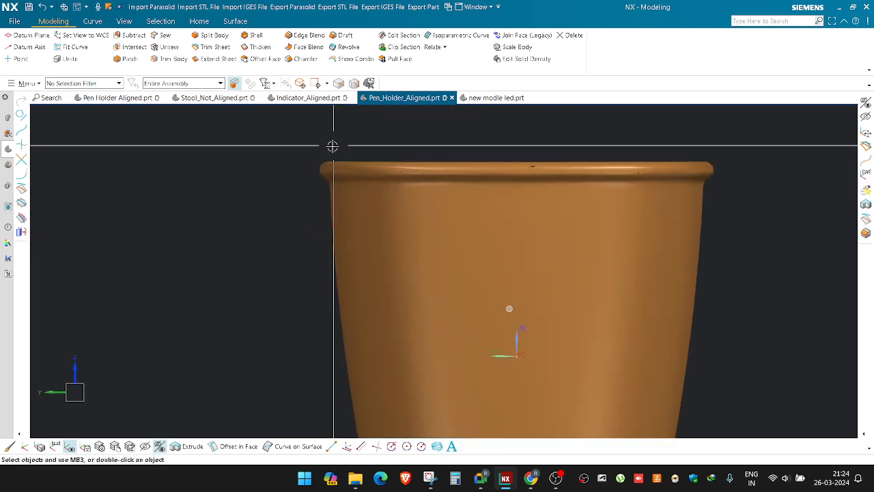
pyautogui.hotkey('ctrl', 'shift', 'b')
pyautogui.scroll(-4, 329, 164)
pyautogui.scroll(4, 329, 165)
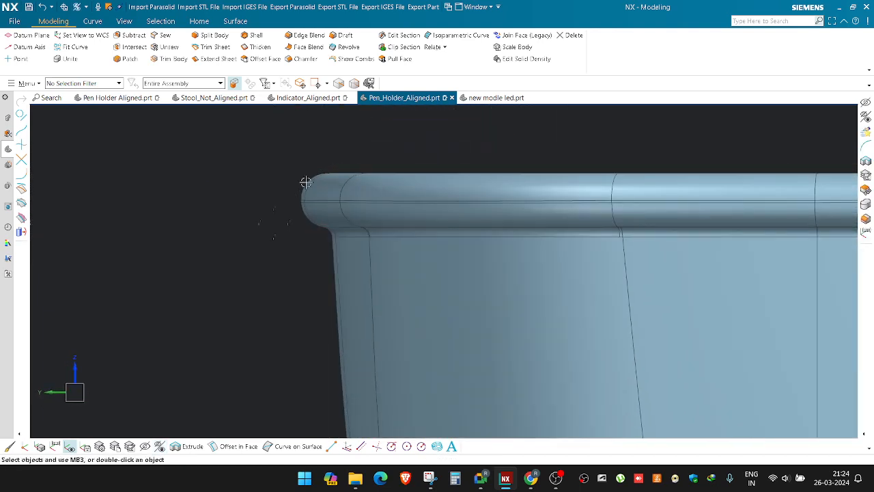
# Step: Examine the pen holder's rolled rim, side walls and bottom corners in the side view
pyautogui.rightClick(331, 144)
pyautogui.click(349, 168)
pyautogui.scroll(-1, 347, 173)
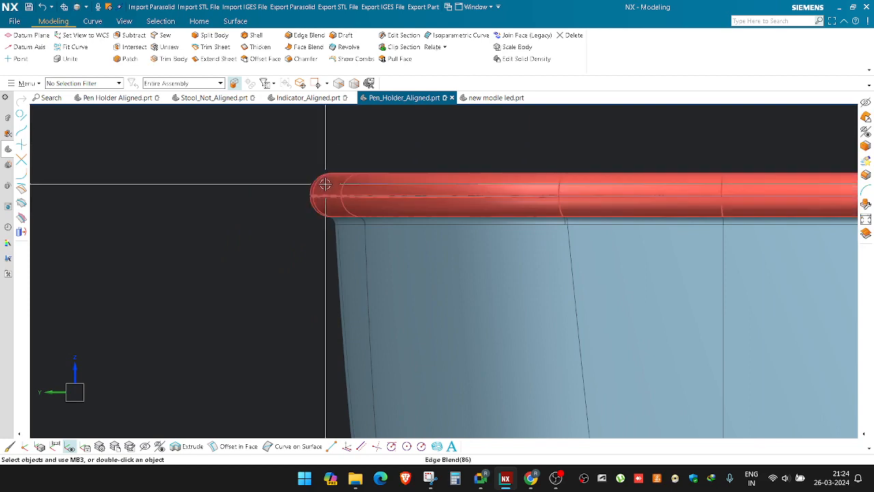
pyautogui.scroll(8, 320, 189)
pyautogui.scroll(-8, 274, 268)
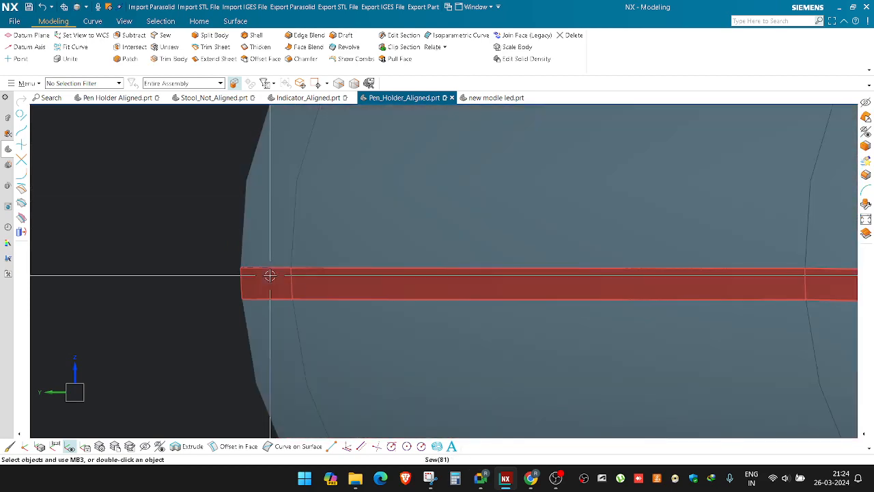
pyautogui.scroll(5, 607, 205)
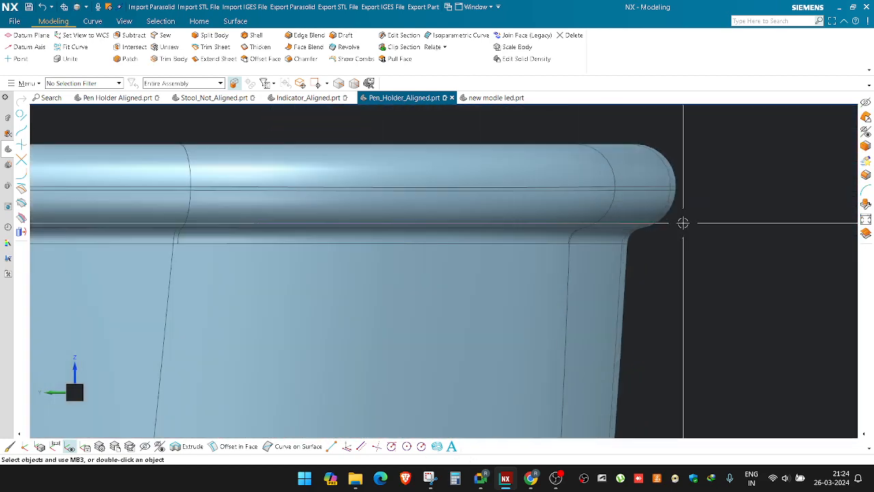
pyautogui.scroll(-6, 642, 192)
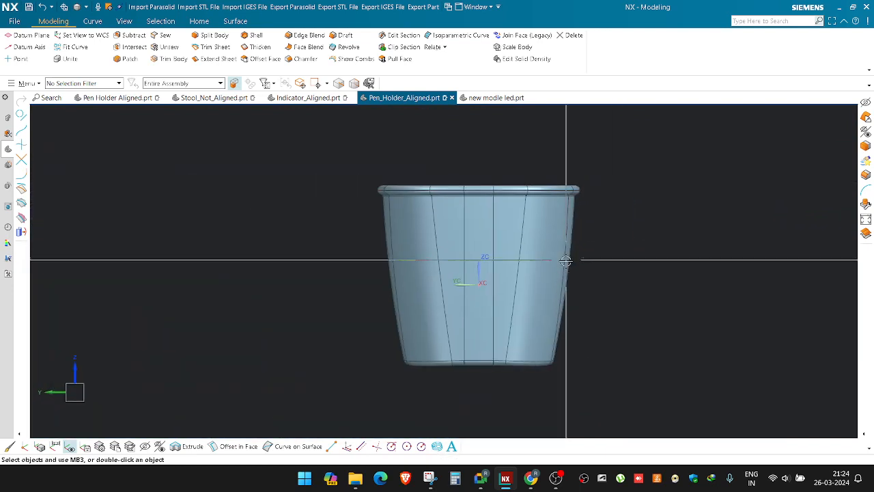
pyautogui.scroll(7, 488, 362)
pyautogui.scroll(-5, 460, 342)
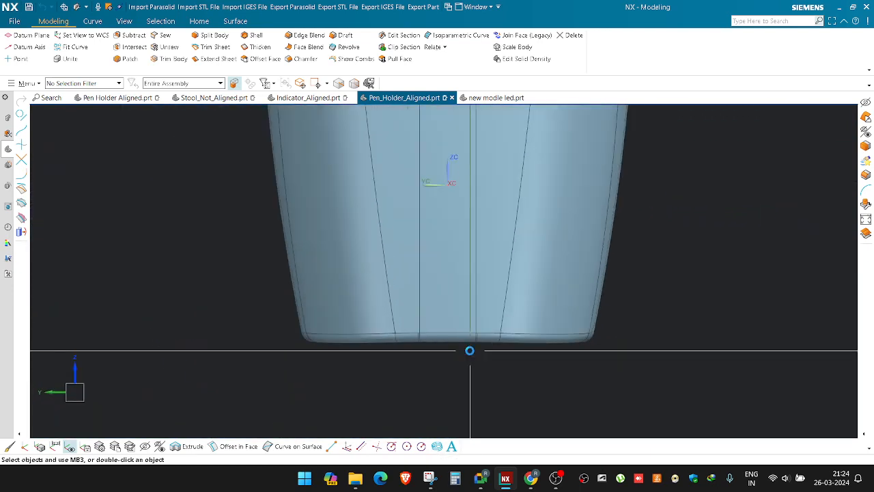
# Step: Preview a one-plane section through the pen holder on the absolute X plane and check its wall and base profile
pyautogui.hotkey('ctrl', 'h')
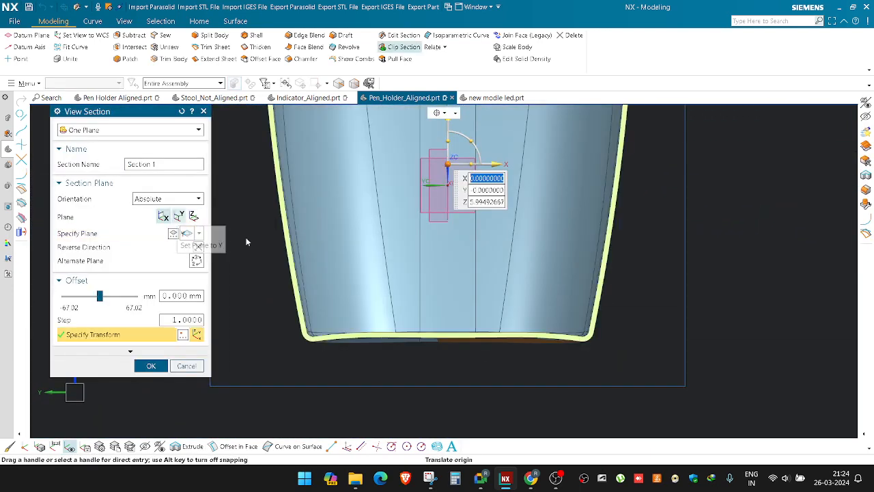
pyautogui.scroll(4, 381, 335)
pyautogui.scroll(-4, 456, 305)
pyautogui.press('Escape')
# Step: Examine the curved bottom edge of the pen holder in the side view
pyautogui.scroll(3, 455, 306)
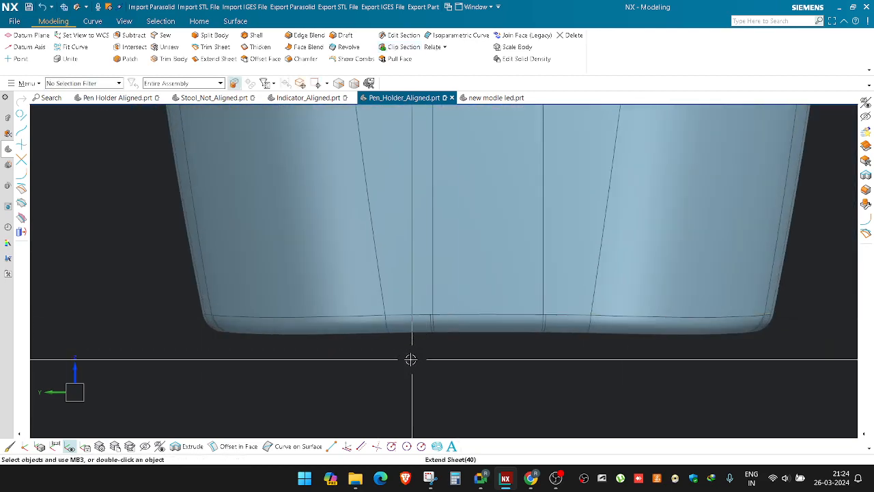
pyautogui.scroll(-2, 287, 352)
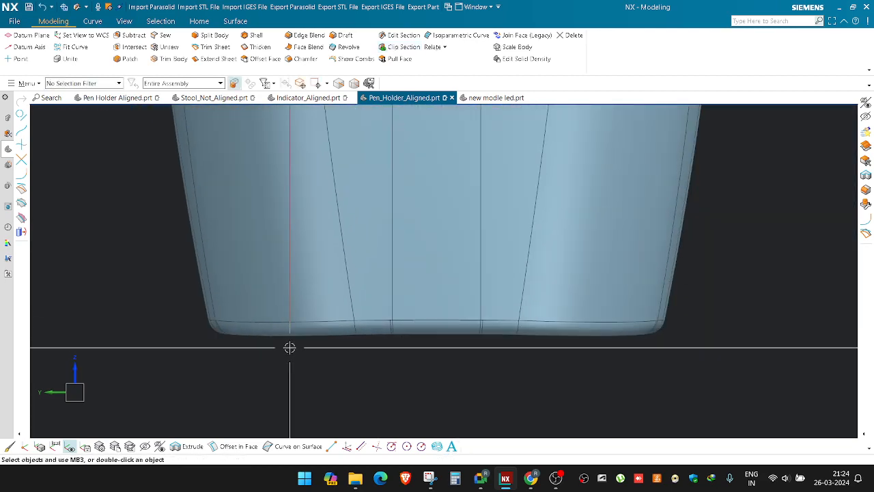
pyautogui.moveTo(302, 318); pyautogui.dragTo(335, 306, button='middle')
pyautogui.press('F8')
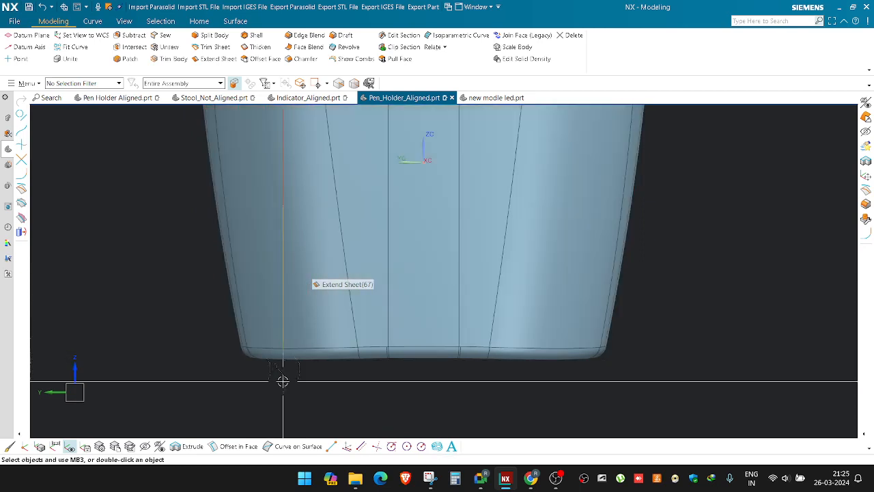
pyautogui.moveTo(389, 306); pyautogui.dragTo(401, 283, button='middle')
pyautogui.press('F8')
pyautogui.scroll(-3, 402, 283)
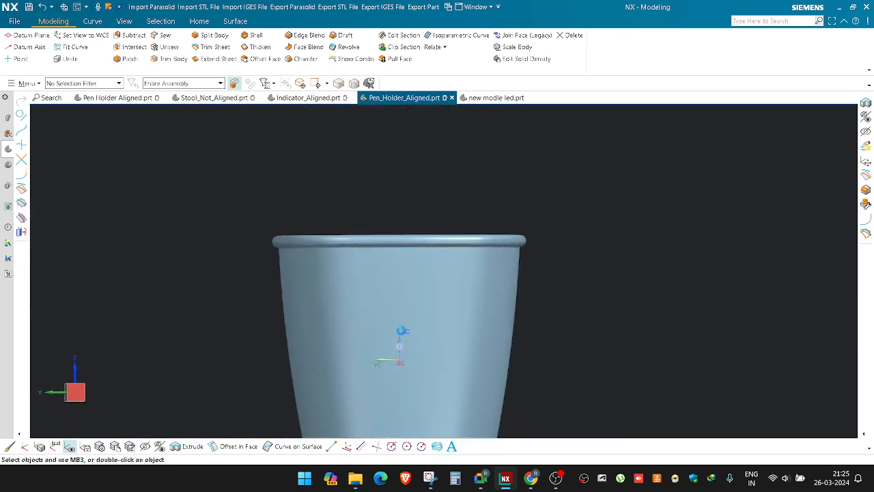
pyautogui.keyDown('shift'); pyautogui.moveTo(403, 340); pyautogui.dragTo(407, 190, button='middle'); pyautogui.keyUp('shift')
pyautogui.scroll(3, 391, 301)
pyautogui.scroll(3, 382, 304)
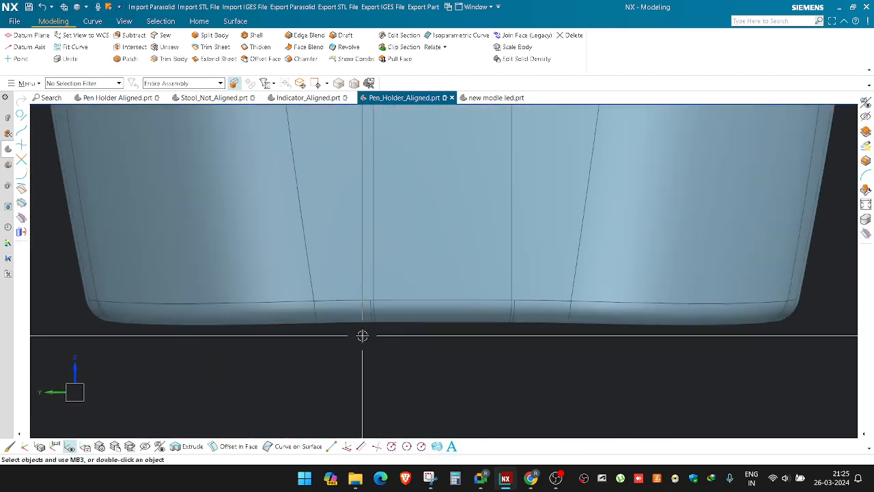
pyautogui.scroll(-2, 362, 349)
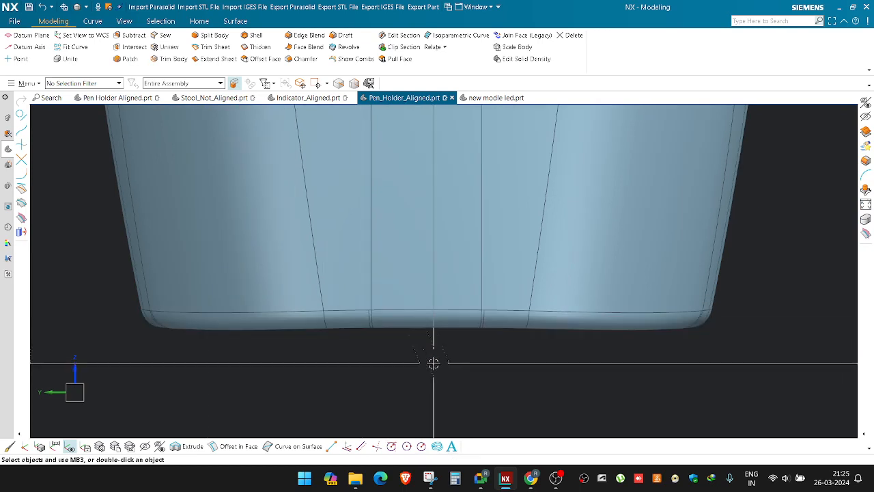
# Step: Swap to the hidden orange body to compare its bottom edge, and restore the blue body
pyautogui.hotkey('ctrl', 'shift', 'b')
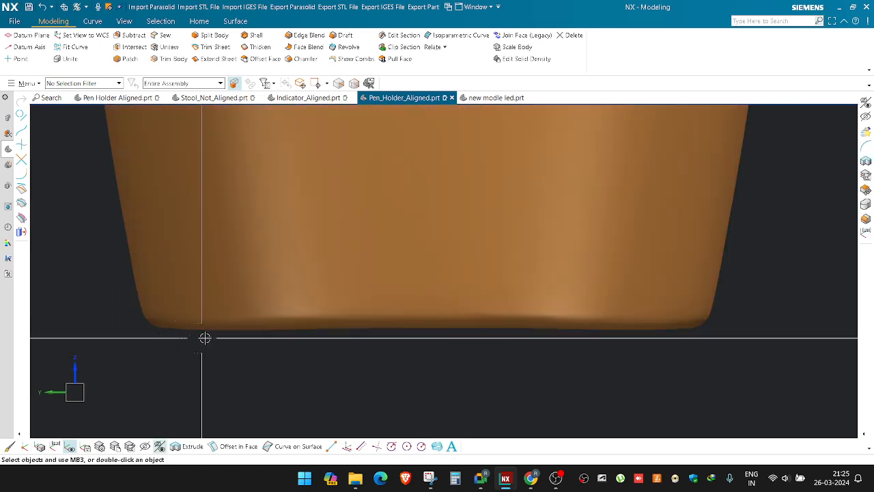
pyautogui.scroll(1, 202, 342)
pyautogui.scroll(-1, 349, 361)
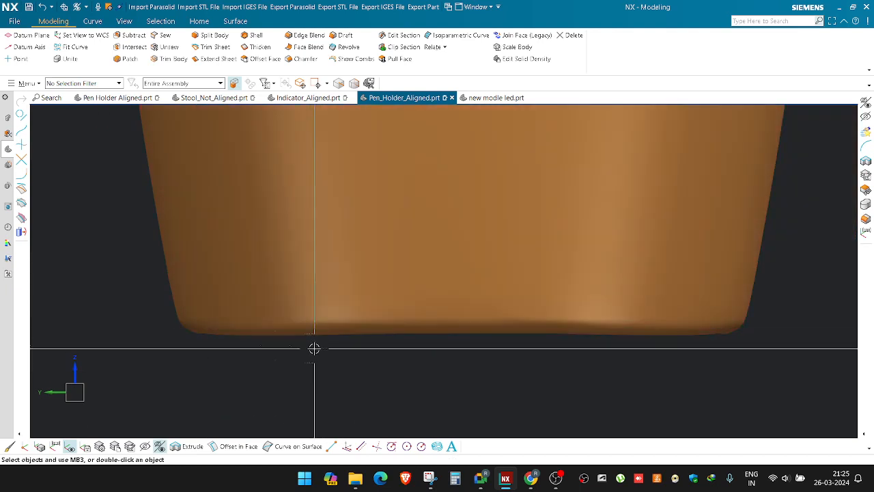
pyautogui.hotkey('ctrl', 'shift', 'b')
pyautogui.scroll(-2, 345, 351)
# Step: Reopen the one-plane view section on the X plane, examine the curved floor in the cut, and cancel the section
pyautogui.hotkey('ctrl', 'h')
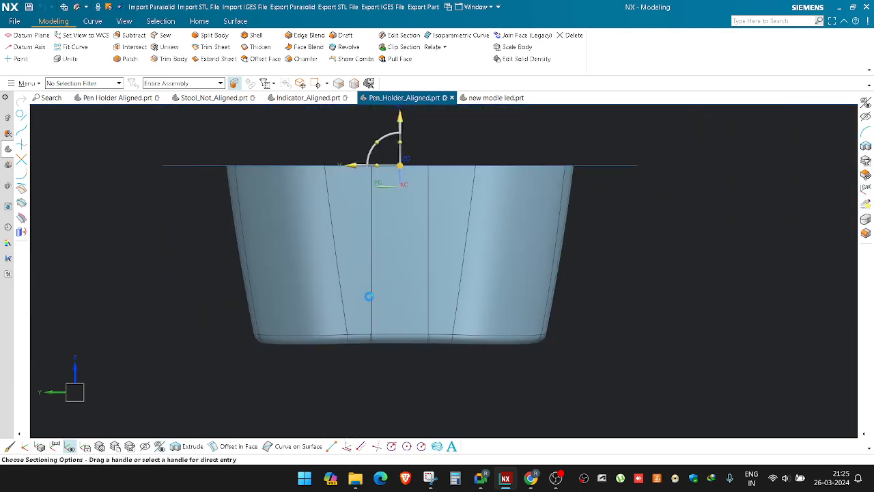
pyautogui.click(165, 216)
pyautogui.keyDown('shift'); pyautogui.moveTo(324, 314); pyautogui.dragTo(394, 310, button='middle'); pyautogui.keyUp('shift')
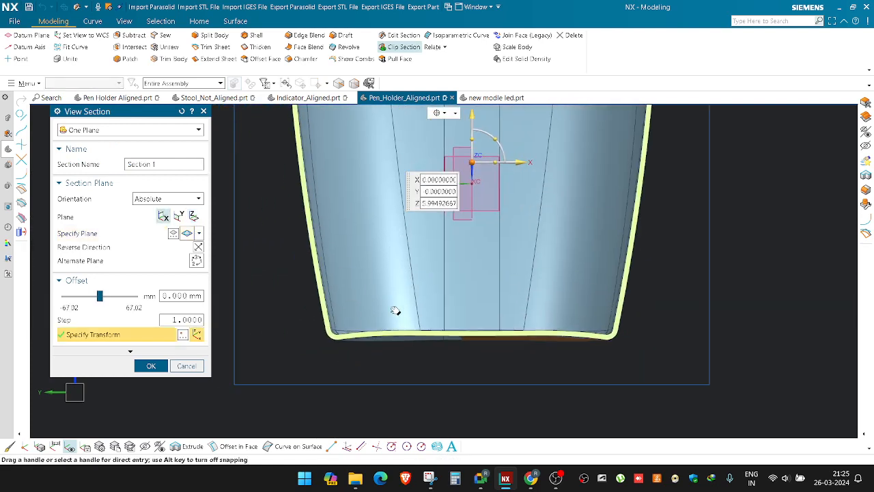
pyautogui.scroll(3, 355, 329)
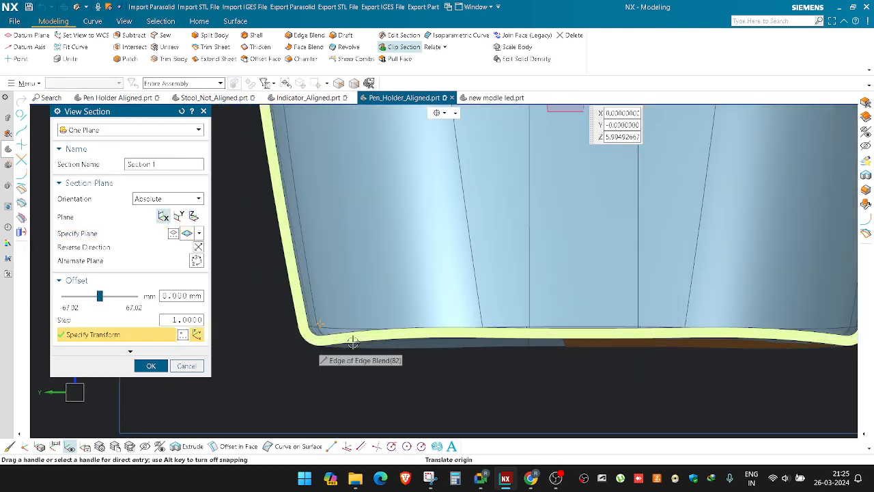
pyautogui.scroll(-2, 387, 348)
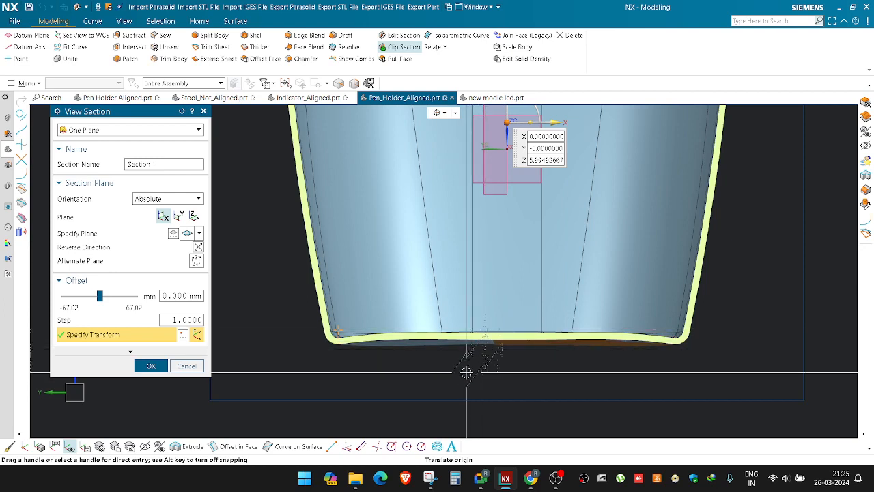
pyautogui.scroll(-4, 469, 371)
pyautogui.scroll(4, 462, 371)
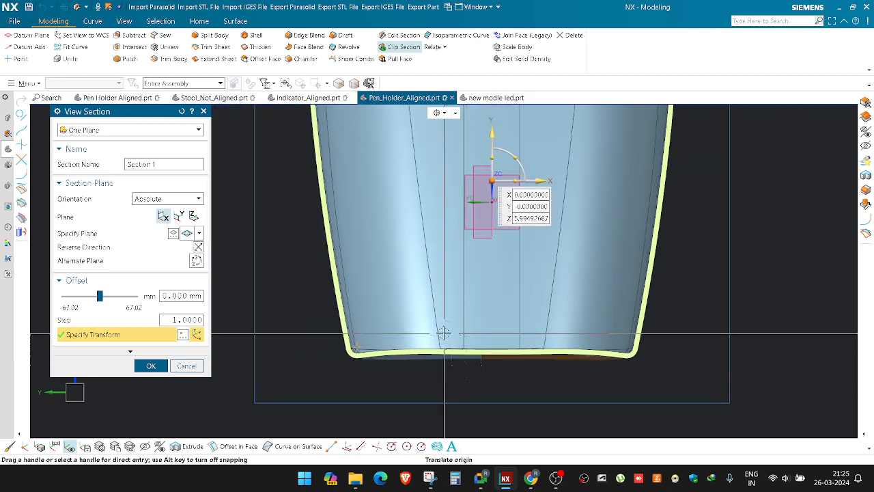
pyautogui.scroll(-1, 444, 332)
pyautogui.moveTo(514, 111); pyautogui.dragTo(515, 130, button='middle')
pyautogui.scroll(-1, 513, 299)
pyautogui.moveTo(514, 299); pyautogui.dragTo(507, 277, button='middle')
pyautogui.press('Escape')
# Step: Isolate the blue pen holder body by hiding it and swapping the shown and hidden objects
pyautogui.keyDown('shift'); pyautogui.moveTo(555, 255); pyautogui.dragTo(513, 300, button='middle'); pyautogui.keyUp('shift')
pyautogui.scroll(-3, 513, 300)
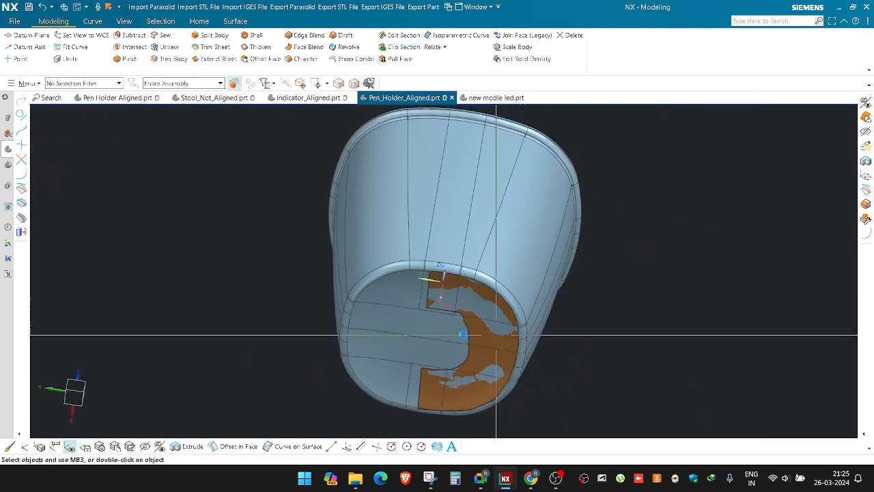
pyautogui.hotkey('ctrl', 'b')
pyautogui.click(393, 298)
pyautogui.click(196, 179)
pyautogui.middleClick(198, 181)
pyautogui.moveTo(364, 290); pyautogui.dragTo(481, 237, button='middle')
pyautogui.scroll(3, 492, 236)
pyautogui.hotkey('ctrl', 'shift', 'b')
pyautogui.moveTo(520, 196); pyautogui.dragTo(443, 276, button='middle')
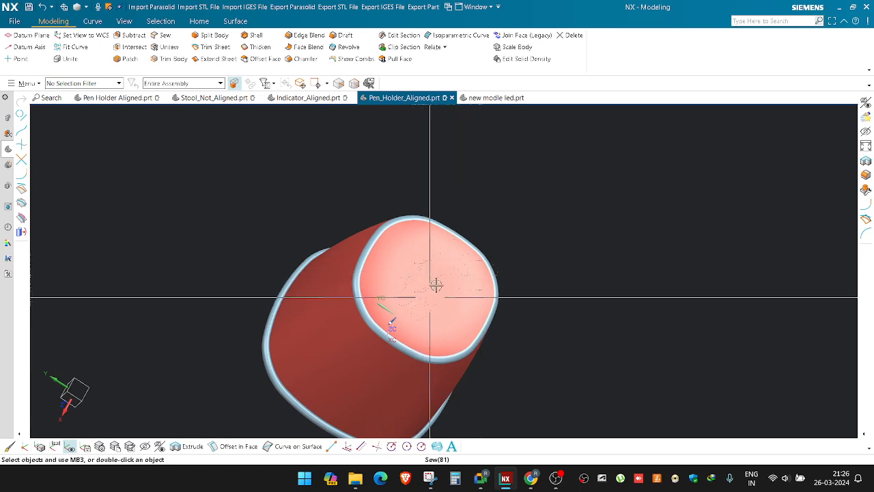
# Step: Examine the curvature of the pen holder's underside from several angles and its bottom edge in the side view
pyautogui.moveTo(424, 289); pyautogui.dragTo(418, 267, button='middle')
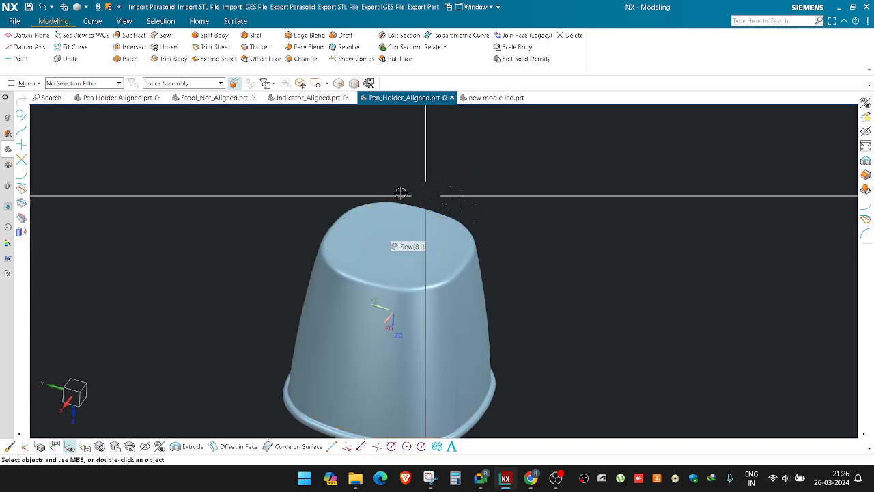
pyautogui.moveTo(383, 239); pyautogui.dragTo(441, 275, button='middle')
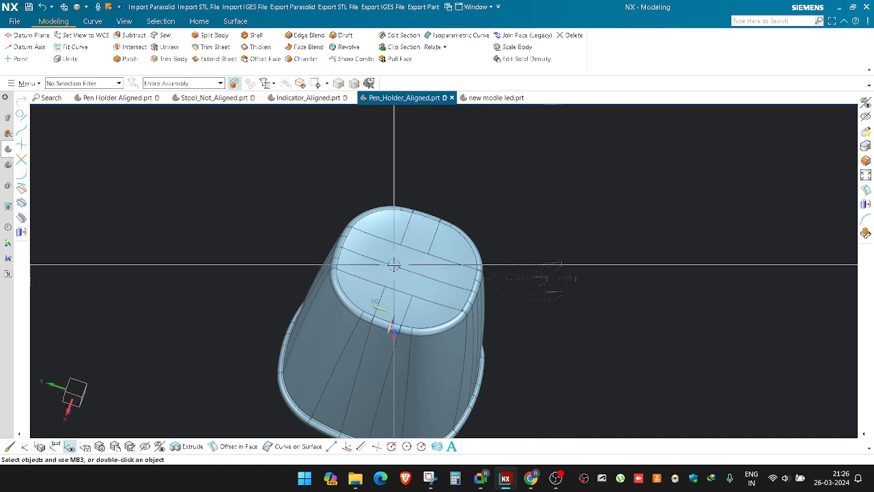
pyautogui.moveTo(408, 263)
pyautogui.mouseDown(button='middle')
pyautogui.moveTo(385, 363)
pyautogui.moveTo(401, 260)
pyautogui.mouseUp(button='middle')
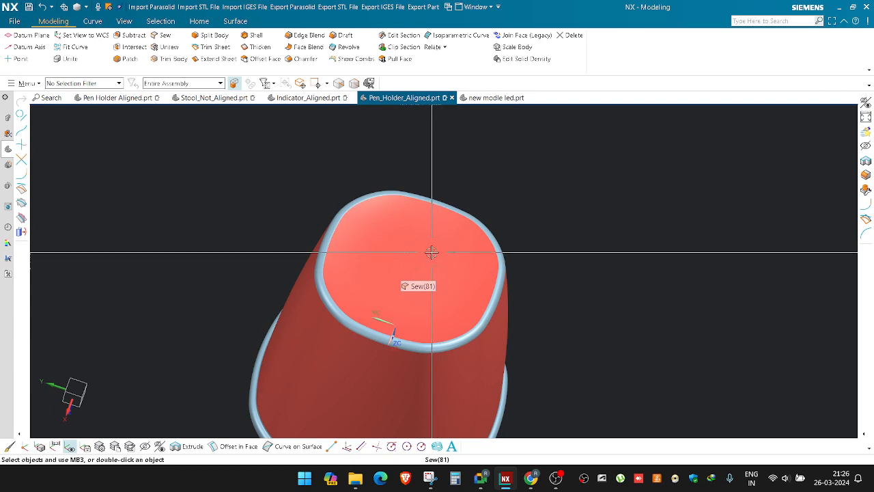
pyautogui.moveTo(423, 252); pyautogui.dragTo(420, 227, button='middle')
pyautogui.moveTo(430, 219); pyautogui.dragTo(424, 203, button='middle')
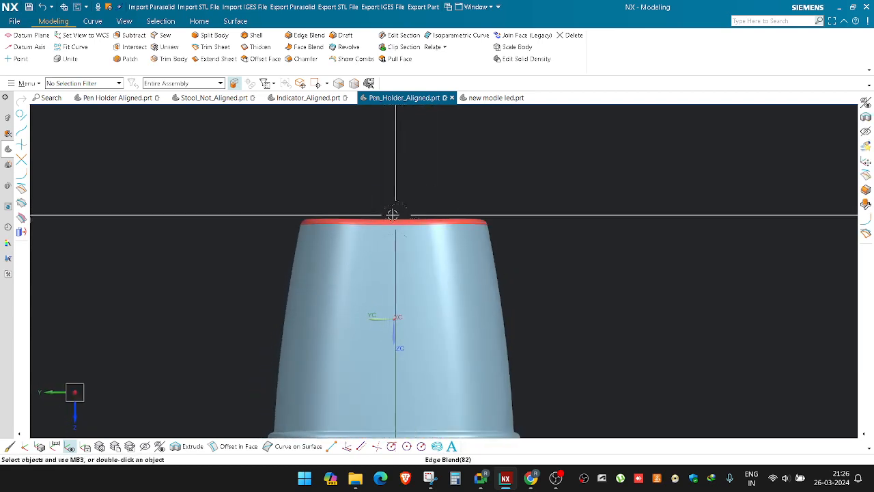
pyautogui.scroll(-2, 422, 216)
pyautogui.moveTo(425, 214); pyautogui.dragTo(422, 312, button='middle')
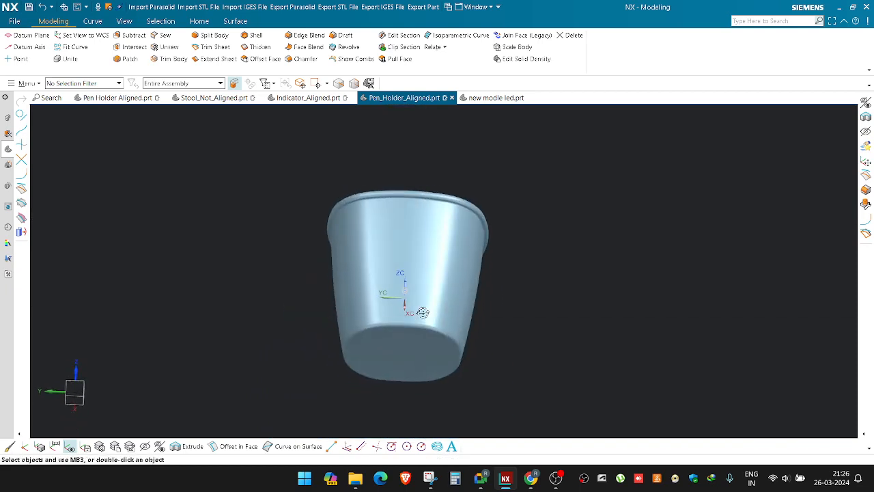
pyautogui.press('F8')
pyautogui.moveTo(408, 117); pyautogui.dragTo(413, 116, button='middle')
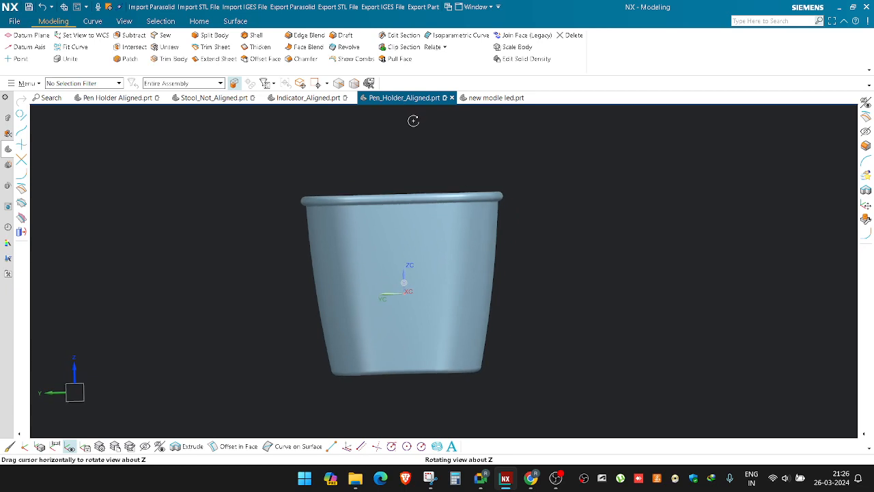
pyautogui.scroll(4, 368, 393)
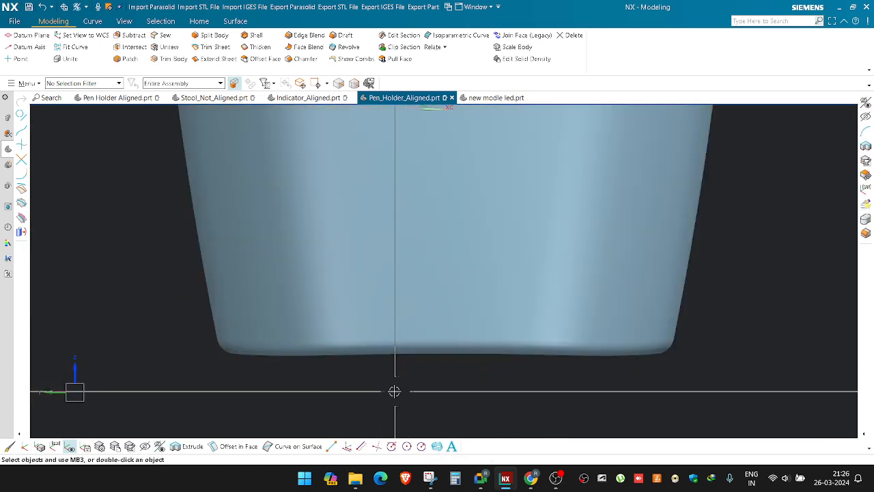
pyautogui.scroll(1, 333, 369)
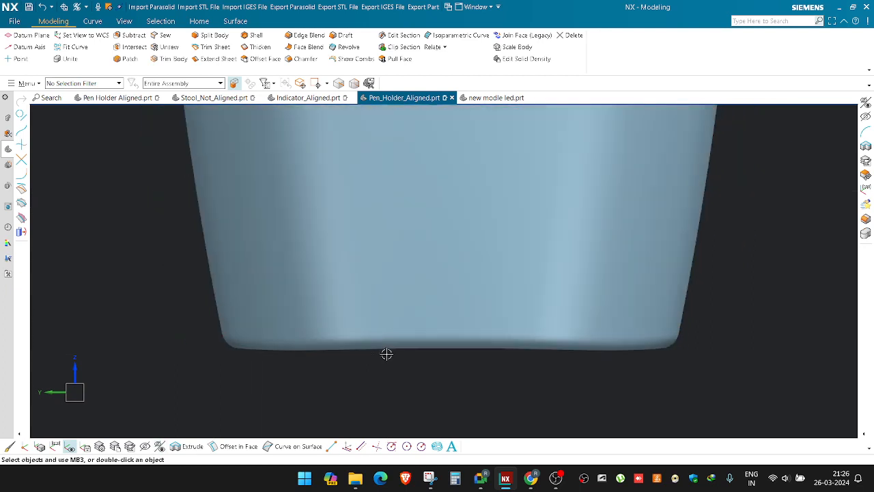
# Step: Examine the pen holder from above and sideways, and swap to the orange body to compare the base curvature
pyautogui.moveTo(403, 348); pyautogui.dragTo(404, 299, button='middle')
pyautogui.scroll(-2, 405, 309)
pyautogui.press('F8')
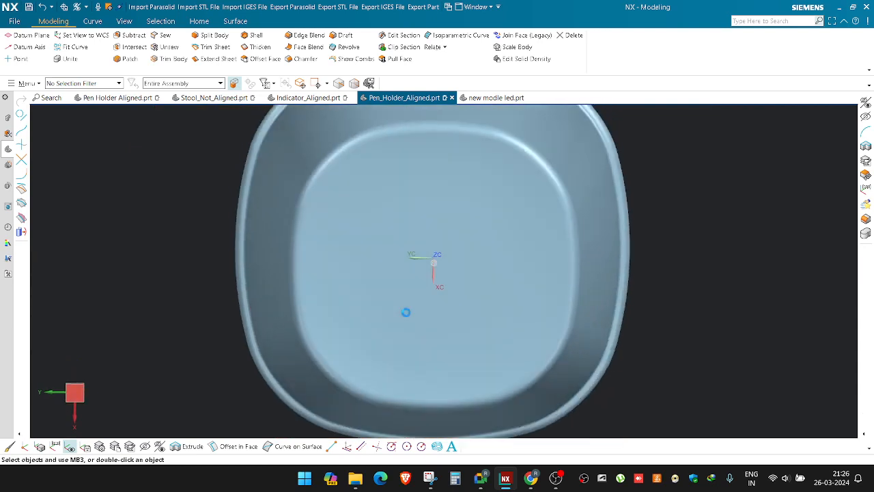
pyautogui.scroll(-1, 492, 295)
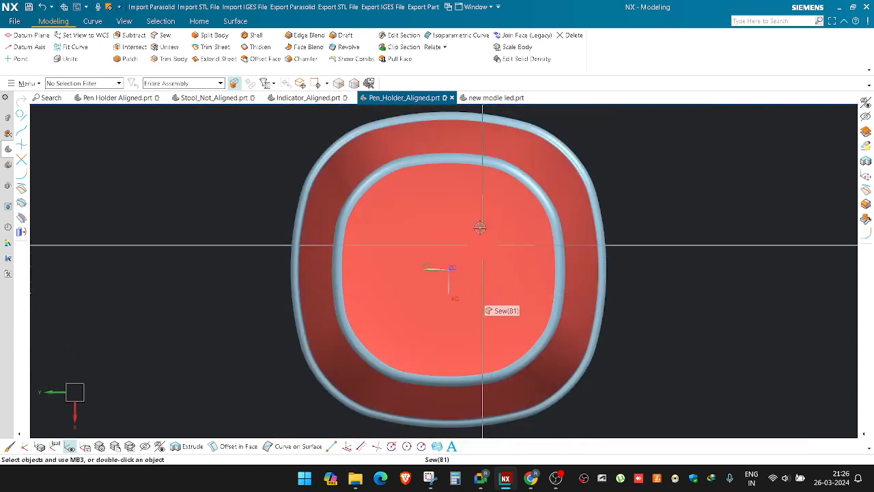
pyautogui.scroll(-2, 478, 218)
pyautogui.moveTo(450, 215); pyautogui.dragTo(616, 225, button='middle')
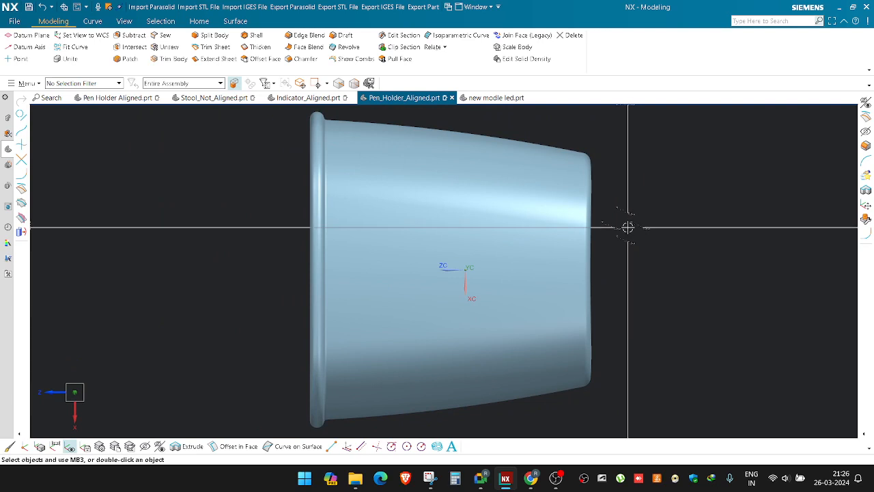
pyautogui.scroll(1, 610, 244)
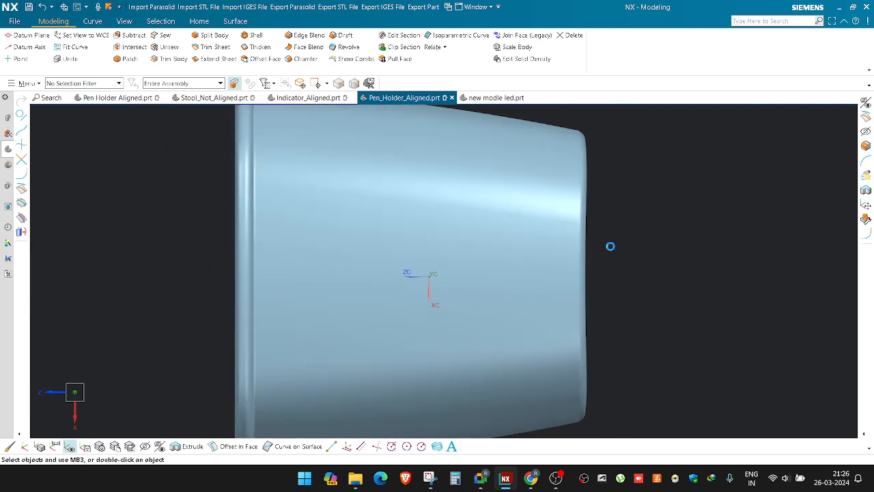
pyautogui.scroll(-1, 611, 245)
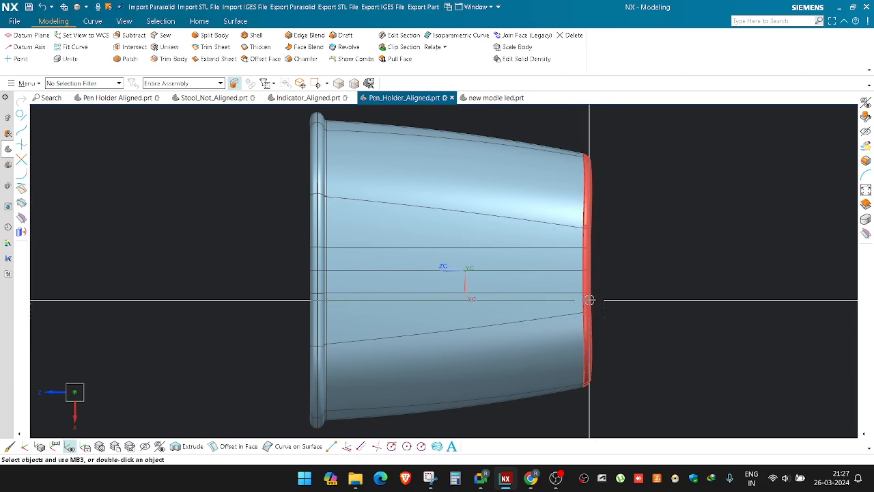
pyautogui.click(554, 237)
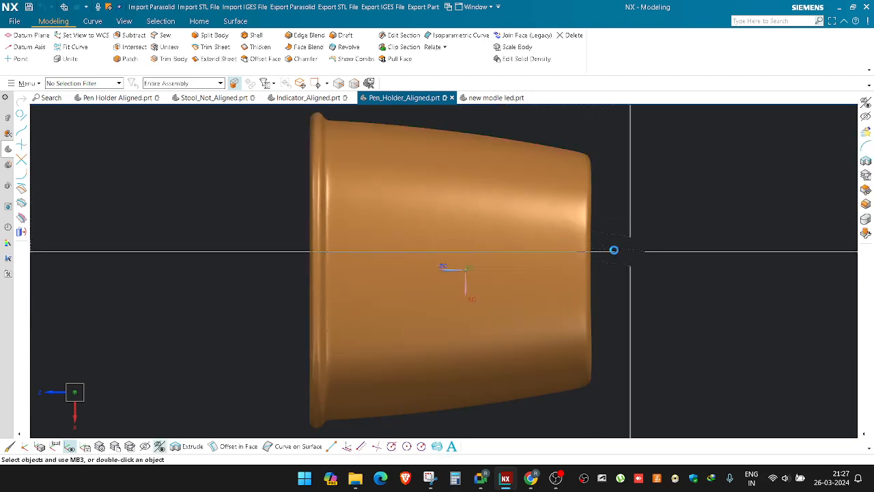
# Step: Examine the rim and outer walls of the overlapping blue and orange pen holder bodies from an angled view
pyautogui.press('Escape')
pyautogui.moveTo(550, 242); pyautogui.dragTo(496, 252, button='middle')
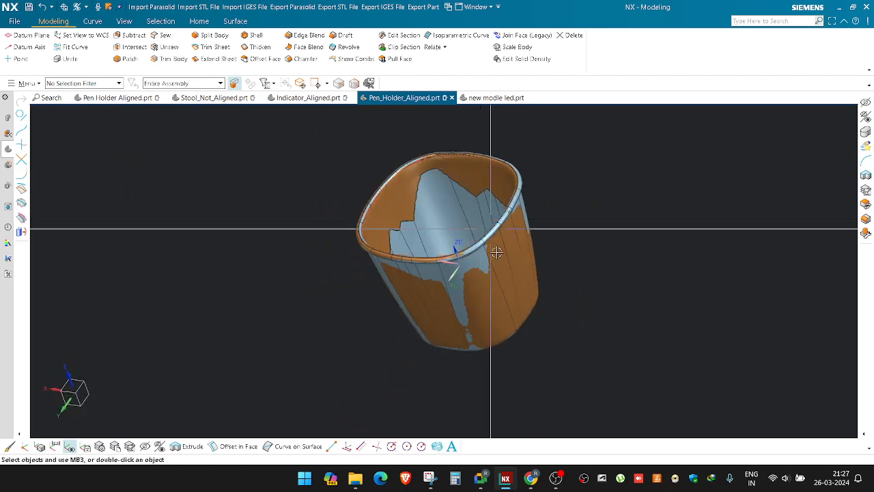
pyautogui.scroll(3, 560, 323)
pyautogui.moveTo(560, 324); pyautogui.dragTo(535, 287, button='middle')
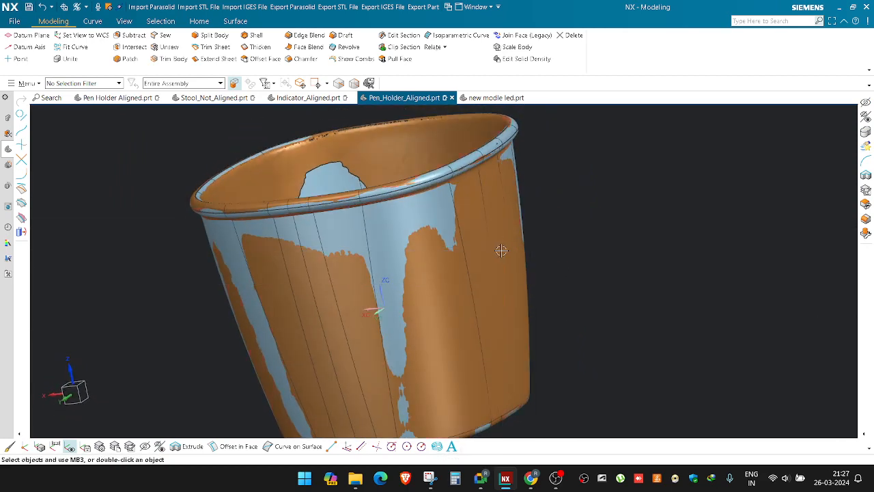
pyautogui.moveTo(502, 251); pyautogui.dragTo(503, 258, button='middle')
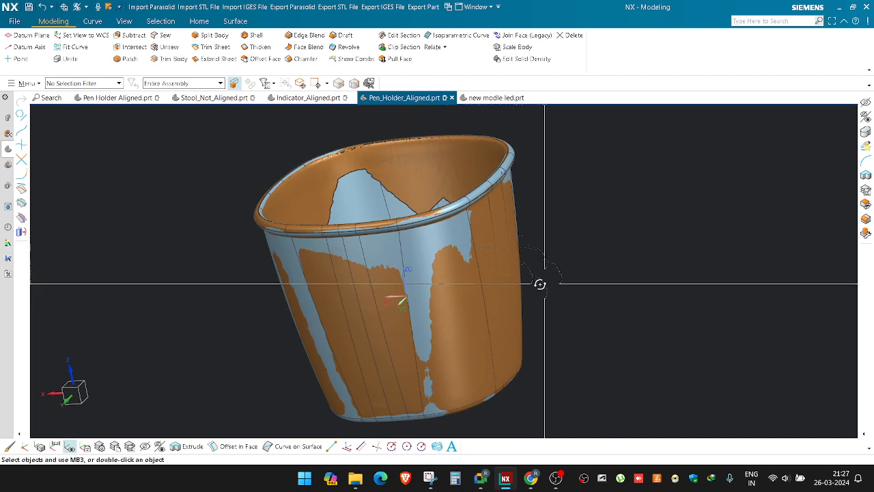
pyautogui.moveTo(540, 283); pyautogui.dragTo(543, 290, button='middle')
# Step: Create an offset surface at 0 mm from three adjacent outer wall faces below the rim
pyautogui.click(676, 163)
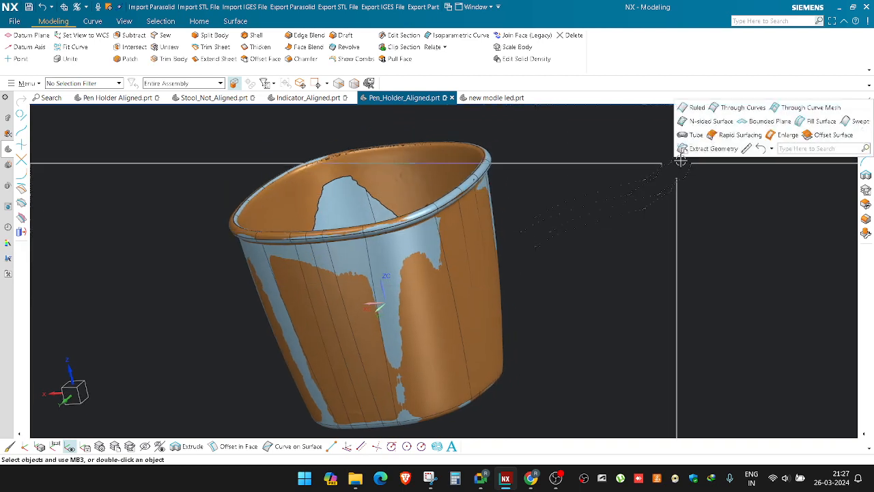
pyautogui.click(817, 136)
pyautogui.scroll(5, 433, 230)
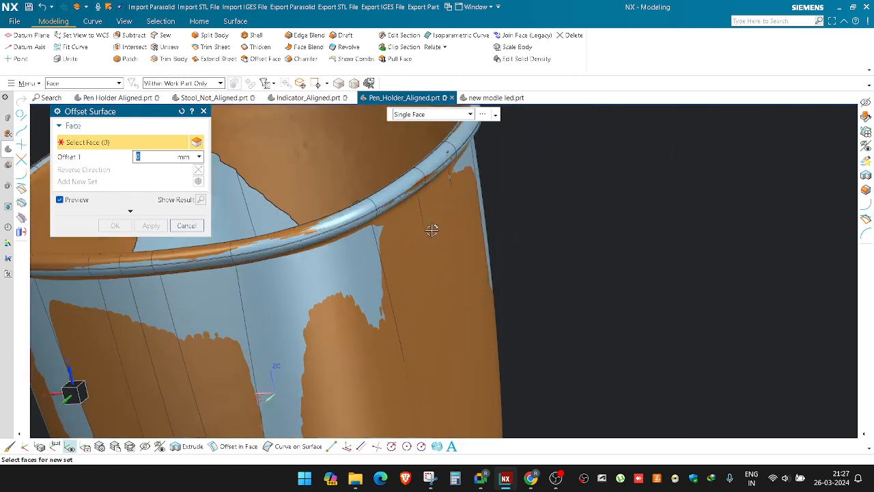
pyautogui.click(384, 237)
pyautogui.click(434, 220)
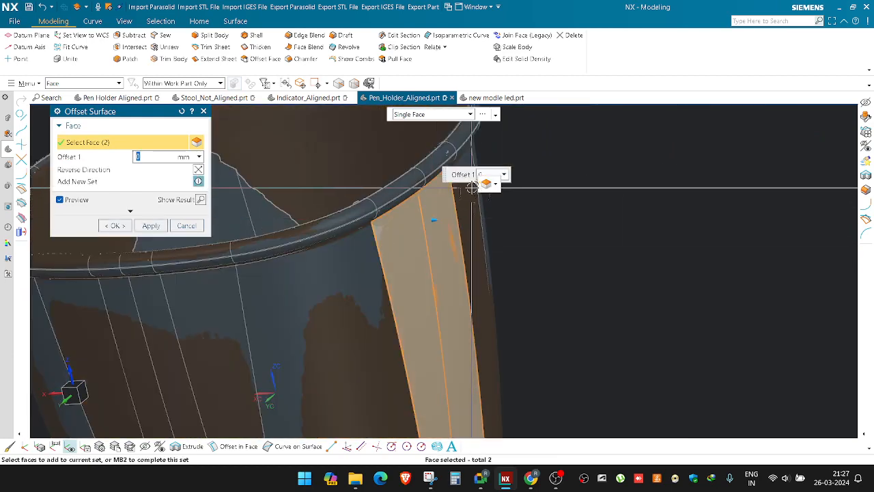
pyautogui.click(466, 218)
pyautogui.middleClick(635, 254)
# Step: Hide the blue solid pen holder, keeping the orange reference body and the new offset surface displayed
pyautogui.scroll(-1, 529, 228)
pyautogui.hotkey('ctrl', 'b')
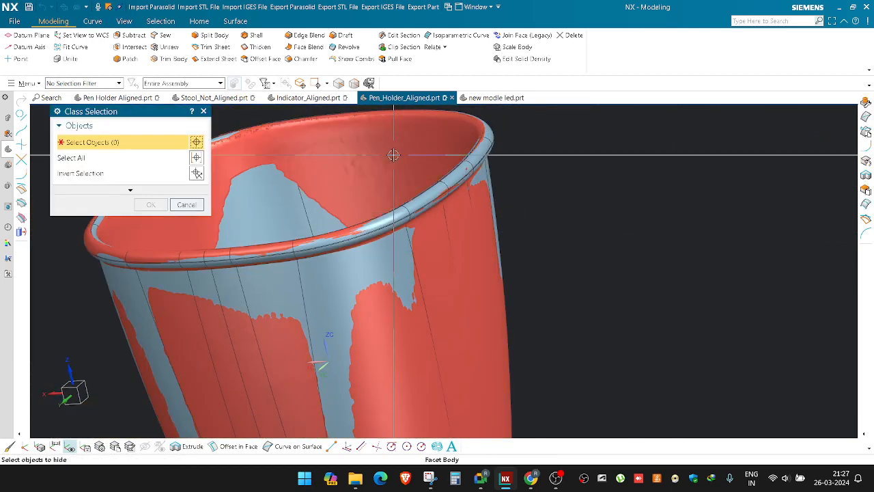
pyautogui.click(392, 154)
pyautogui.middleClick(392, 154)
pyautogui.keyDown('shift'); pyautogui.moveTo(517, 242); pyautogui.dragTo(533, 240, button='middle'); pyautogui.keyUp('shift')
pyautogui.scroll(-2, 533, 239)
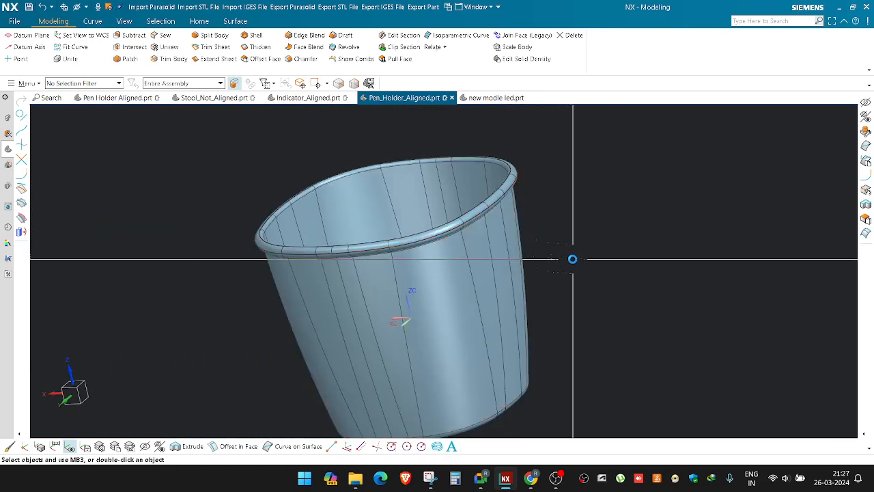
pyautogui.hotkey('ctrl', 'b')
pyautogui.click(382, 214)
pyautogui.middleClick(382, 215)
# Step: Offset the three tangent faces of the wall's offset surface by 0.05 mm with Offset Face
pyautogui.moveTo(638, 227); pyautogui.dragTo(560, 258, button='middle')
pyautogui.write('o.05')
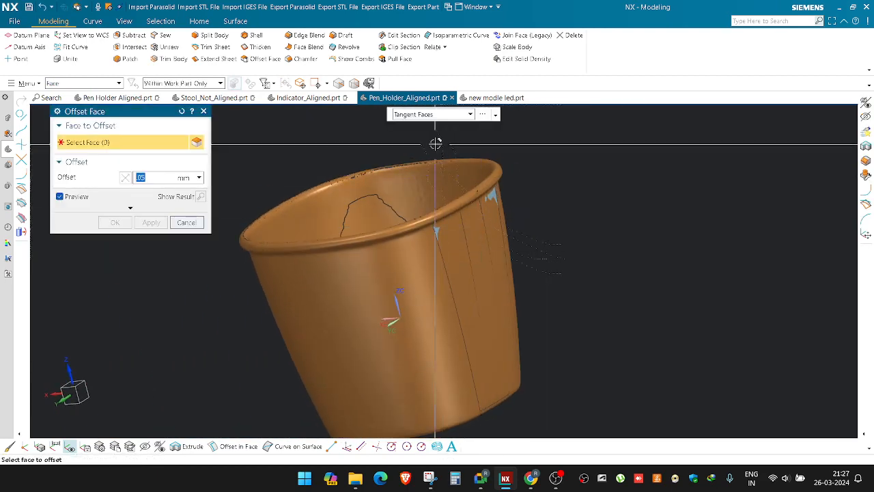
pyautogui.scroll(2, 437, 214)
pyautogui.click(435, 241)
pyautogui.scroll(-2, 478, 219)
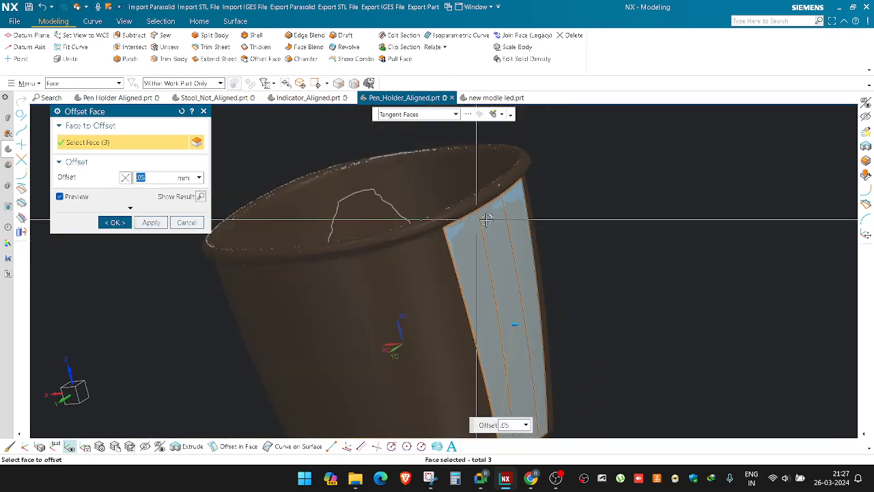
pyautogui.middleClick(597, 267)
pyautogui.keyDown('shift'); pyautogui.moveTo(525, 303); pyautogui.dragTo(525, 276, button='middle'); pyautogui.keyUp('shift')
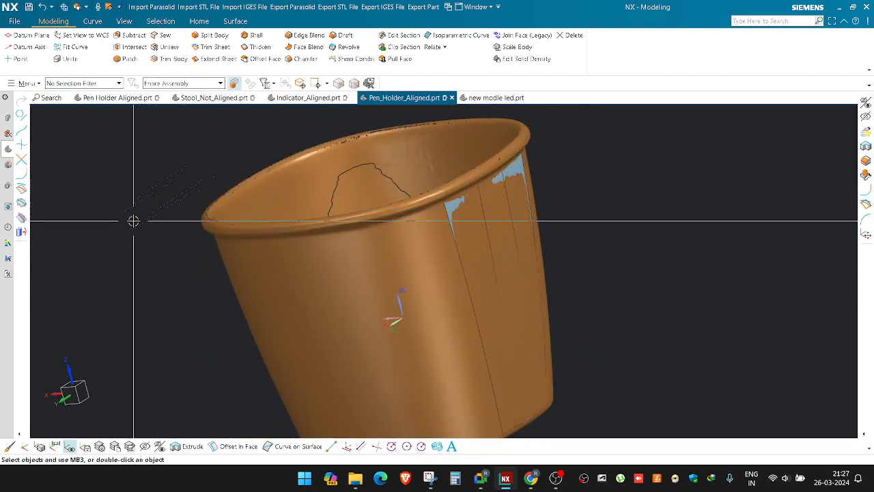
# Step: Edit the Offset Face feature and set its offset to 0.15 mm
pyautogui.moveTo(8, 150)
pyautogui.scroll(-20, 75, 307)
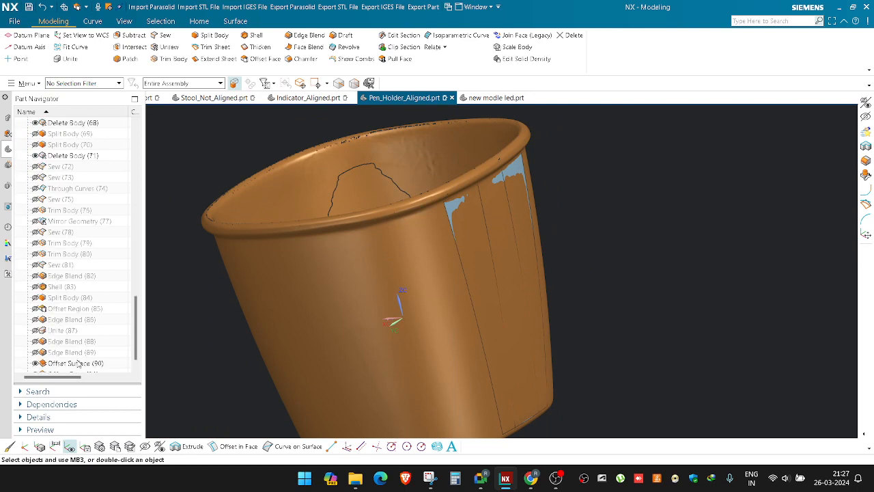
pyautogui.doubleClick(73, 363)
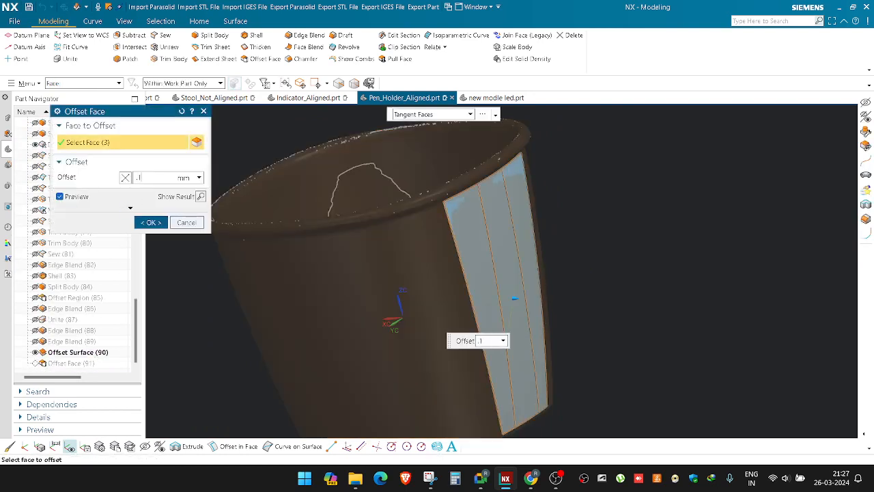
pyautogui.write('2')
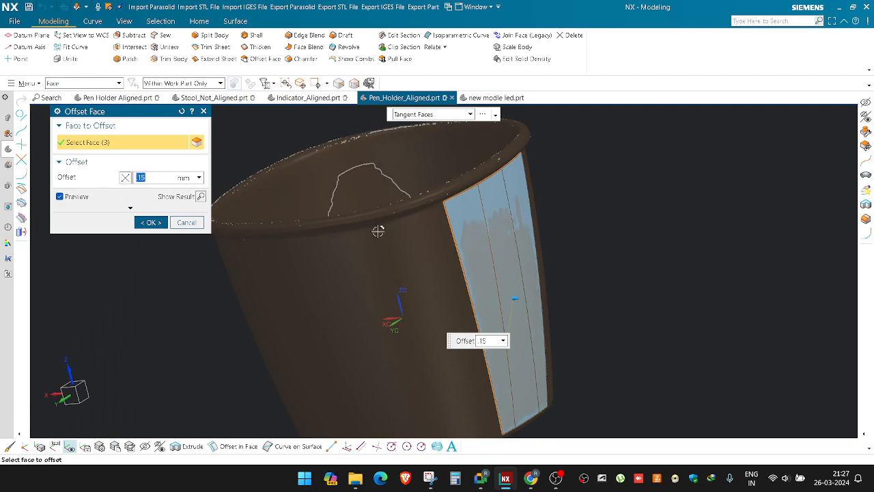
pyautogui.middleClick(635, 271)
pyautogui.moveTo(513, 273); pyautogui.dragTo(497, 186, button='middle')
# Step: Reopen the Offset Face feature and set its offset to 0.175 mm
pyautogui.doubleClick(495, 178)
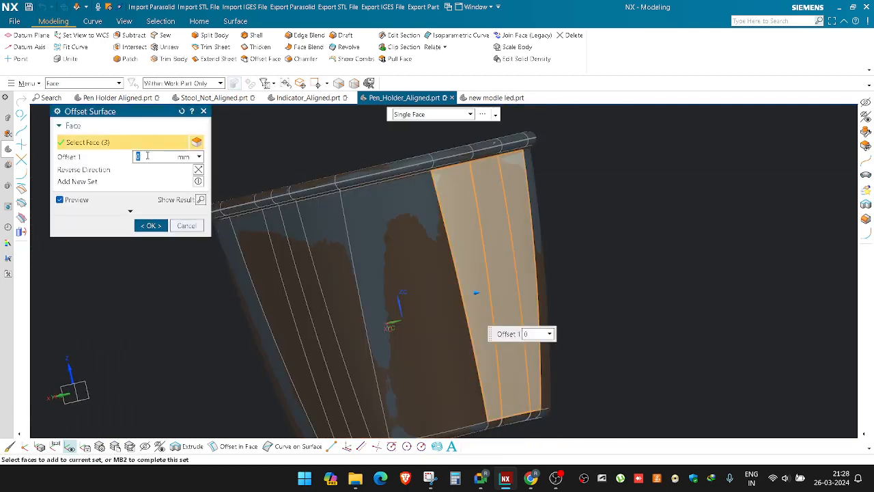
pyautogui.press('Escape')
pyautogui.click(8, 151)
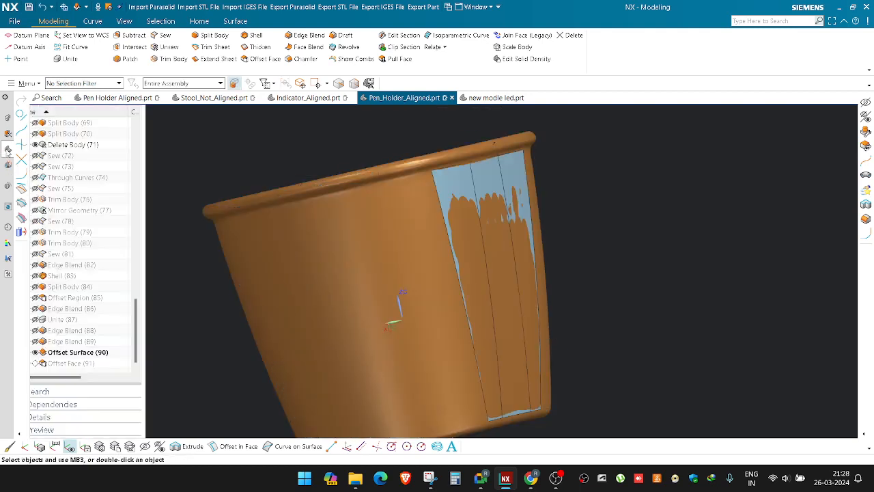
pyautogui.doubleClick(70, 363)
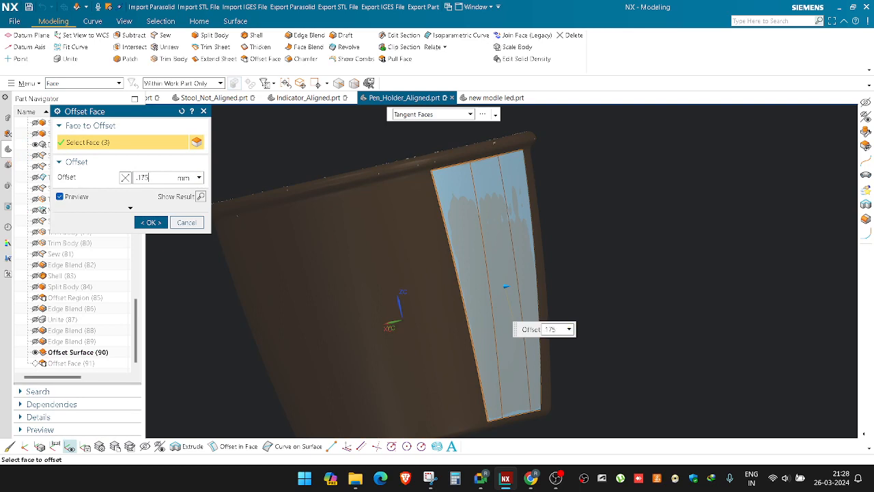
pyautogui.middleClick(515, 228)
pyautogui.moveTo(501, 259)
pyautogui.mouseDown(button='middle')
pyautogui.moveTo(502, 275)
pyautogui.moveTo(513, 269)
pyautogui.mouseUp(button='middle')
# Step: Delete the Offset Face feature applied to the wall's offset surface
pyautogui.click(7, 133)
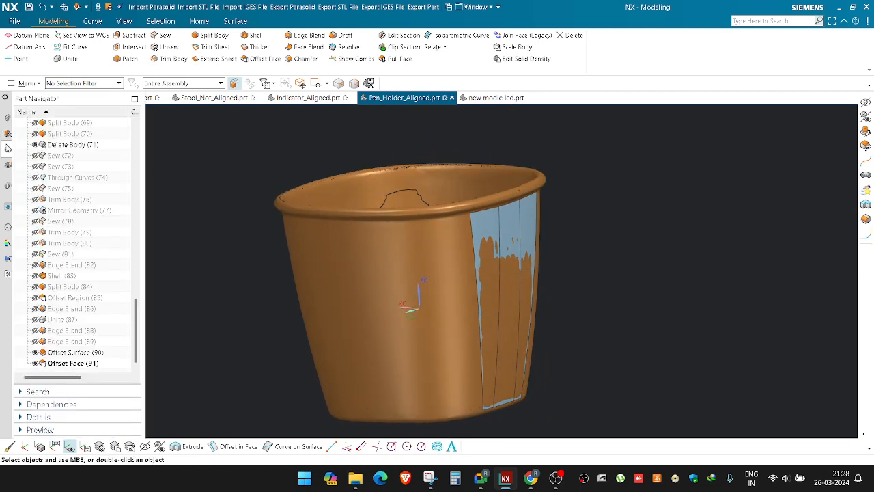
pyautogui.click(78, 362)
pyautogui.press('Delete')
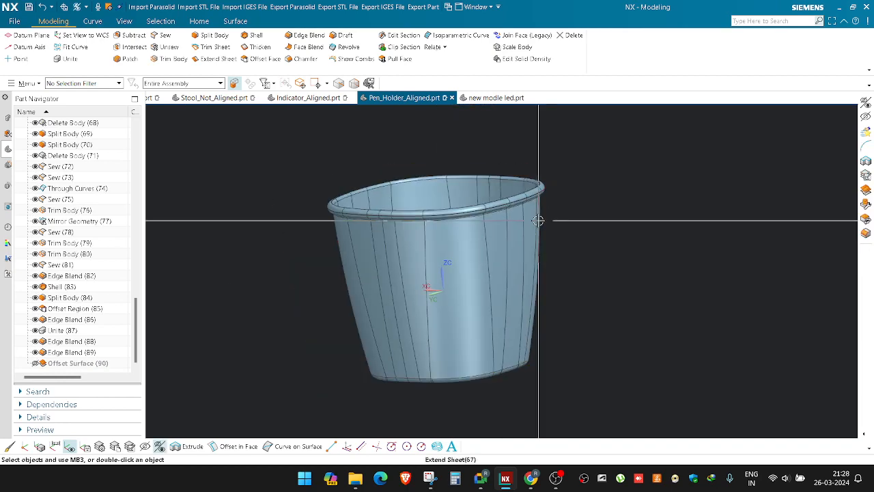
# Step: Examine the inside of the blue pen holder and swap to the orange reference for comparison
pyautogui.moveTo(551, 217); pyautogui.dragTo(446, 267, button='middle')
pyautogui.scroll(2, 446, 266)
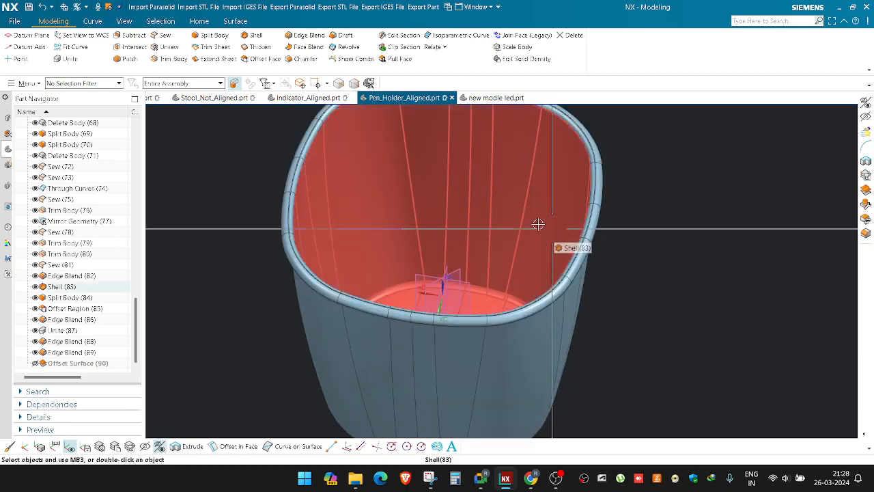
pyautogui.scroll(-2, 616, 249)
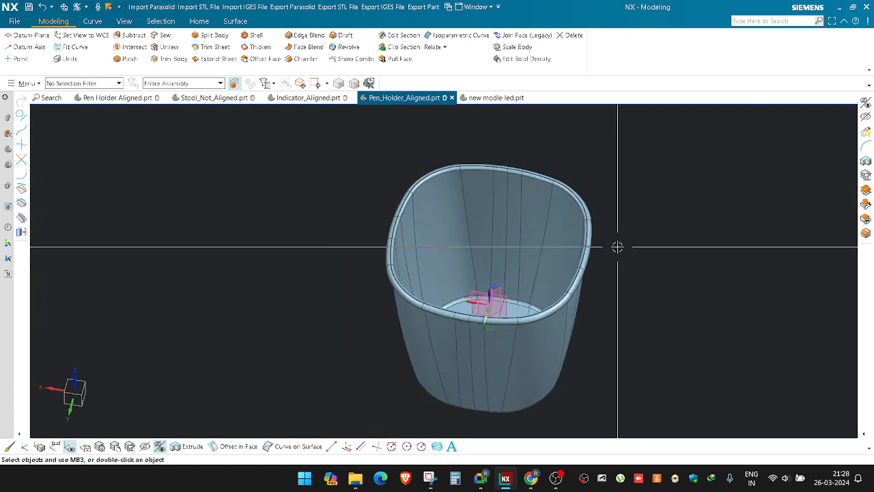
pyautogui.moveTo(610, 250); pyautogui.dragTo(591, 214, button='middle')
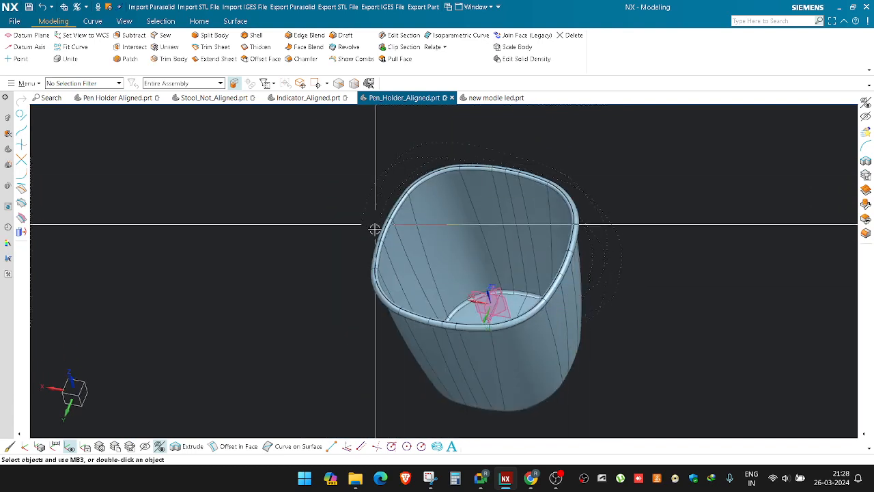
pyautogui.hotkey('ctrl', 'shift', 'b')
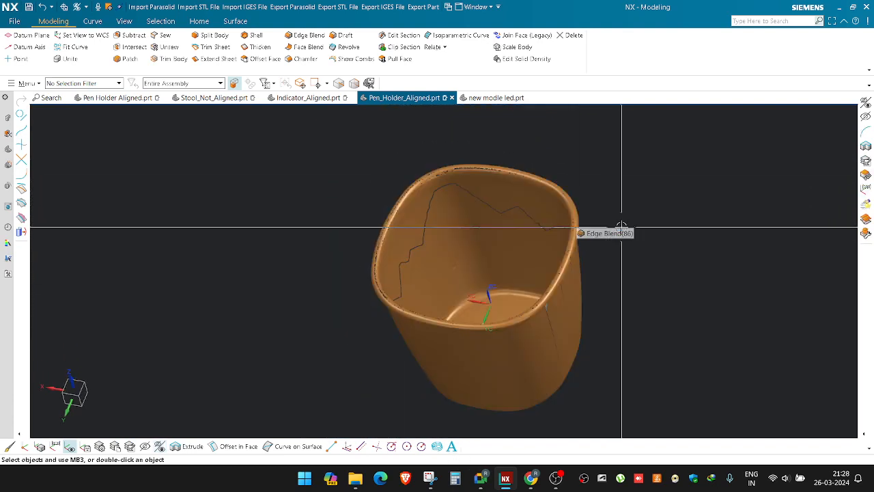
# Step: Display only the blue solid pen holder by hiding an object and swapping the shown and hidden objects
pyautogui.hotkey('ctrl', 'b')
pyautogui.click(546, 209)
pyautogui.middleClick(546, 209)
pyautogui.hotkey('ctrl', 'shift', 'b')
pyautogui.moveTo(616, 252); pyautogui.dragTo(617, 164, button='middle')
pyautogui.scroll(3, 560, 269)
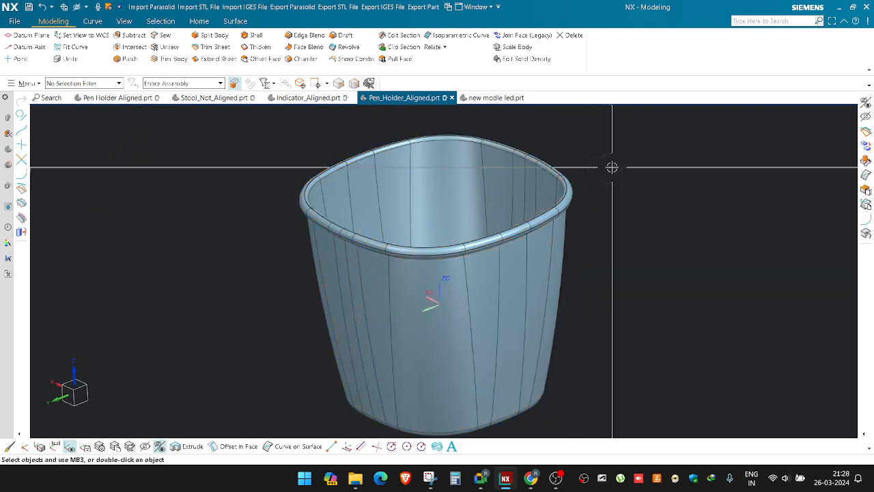
# Step: Display the orange reference with the offset surface and examine its side wall and engraved underside
pyautogui.hotkey('ctrl', 'shift', 'u')
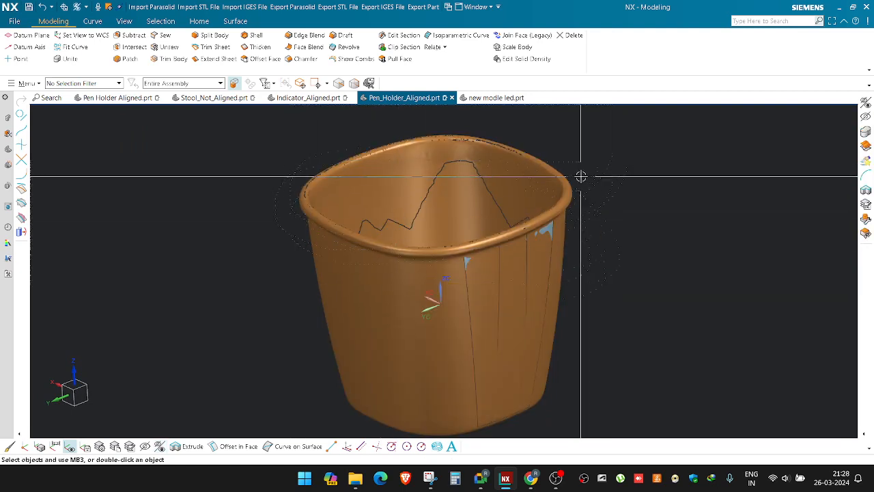
pyautogui.moveTo(599, 223); pyautogui.dragTo(605, 203, button='middle')
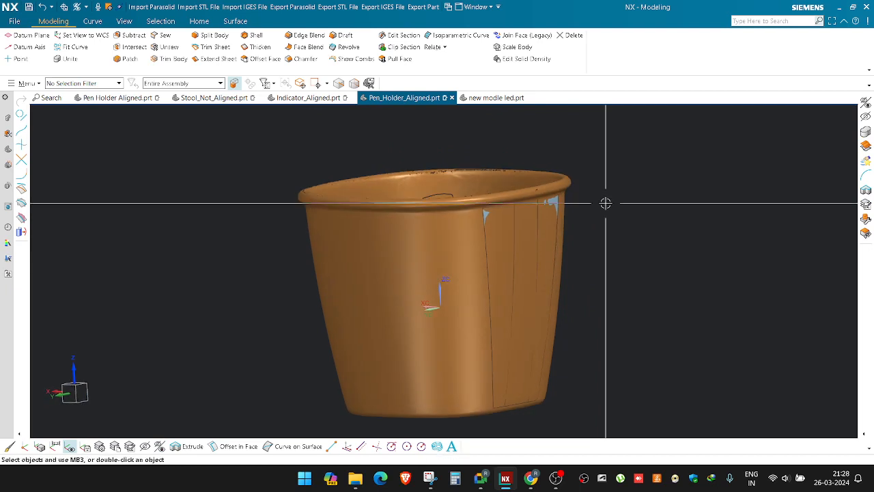
pyautogui.moveTo(605, 203); pyautogui.dragTo(436, 263, button='middle')
pyautogui.scroll(2, 444, 280)
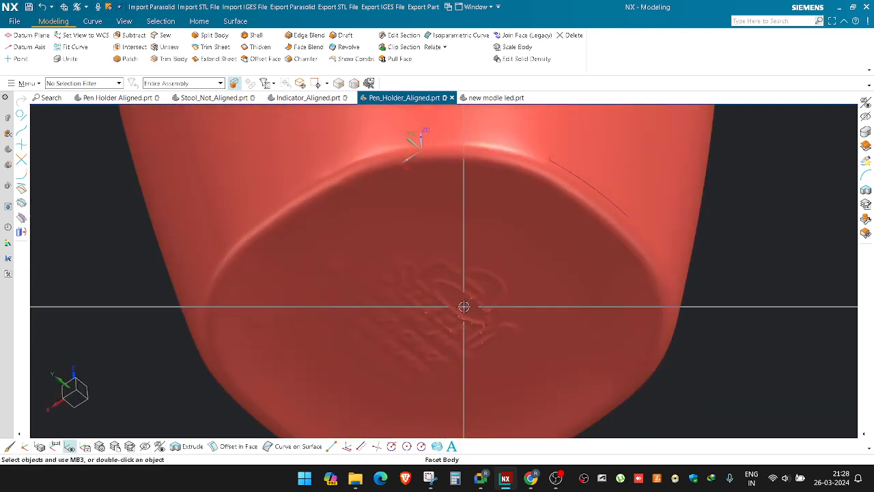
pyautogui.moveTo(463, 307)
pyautogui.mouseDown(button='middle')
pyautogui.moveTo(460, 287)
pyautogui.moveTo(462, 298)
pyautogui.mouseUp(button='middle')
# Step: Swap the shown and hidden objects in the underside view and hide the solid pen holder body
pyautogui.hotkey('ctrl', 'shift', 'b')
pyautogui.scroll(-1, 463, 300)
pyautogui.scroll(-3, 462, 300)
pyautogui.hotkey('ctrl', 'b')
pyautogui.click(497, 244)
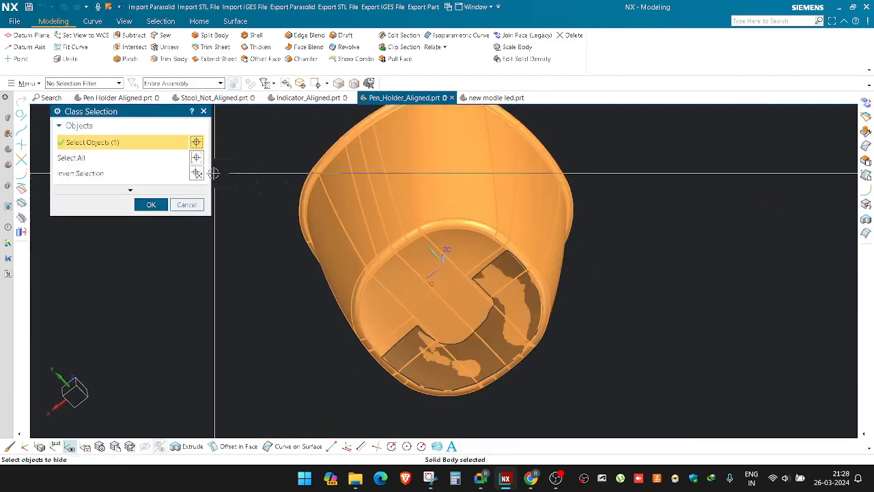
pyautogui.click(150, 204)
# Step: Examine the blue pen holder's curved underside, its face seams and the edge blend around the base
pyautogui.scroll(4, 493, 244)
pyautogui.scroll(2, 493, 244)
pyautogui.moveTo(513, 241); pyautogui.dragTo(483, 233, button='middle')
pyautogui.keyDown('shift'); pyautogui.moveTo(571, 307); pyautogui.dragTo(517, 218, button='middle'); pyautogui.keyUp('shift')
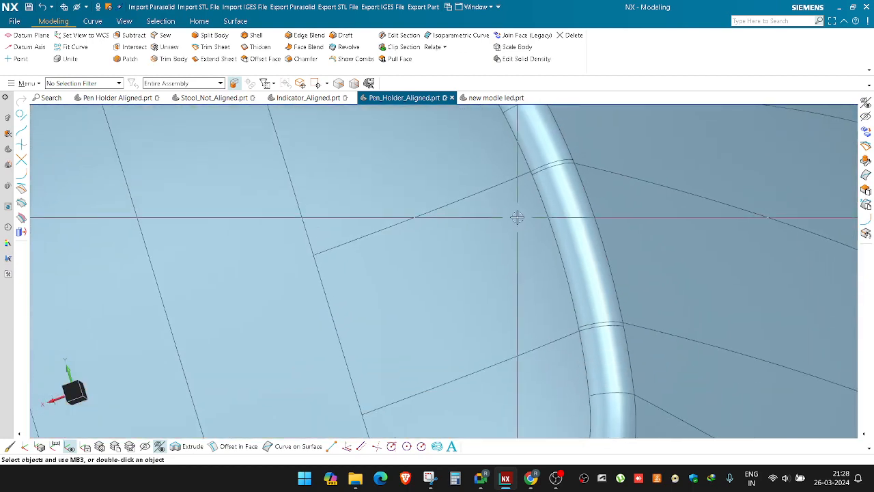
pyautogui.scroll(-2, 517, 222)
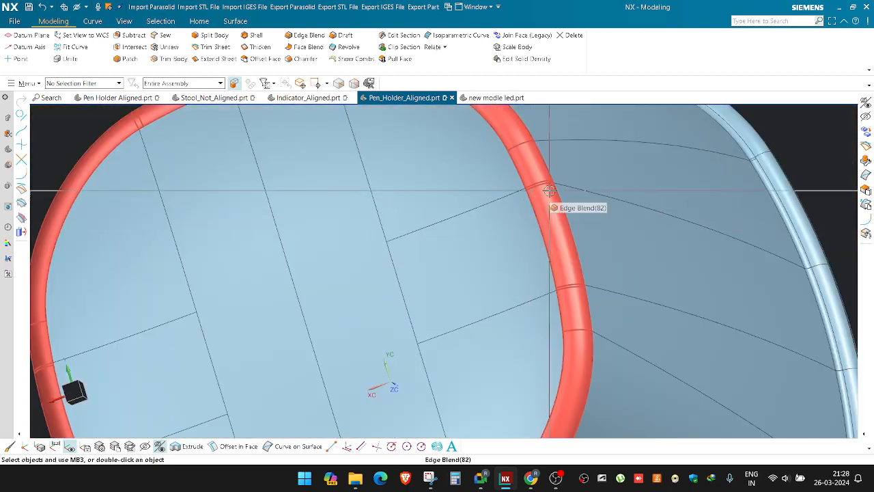
pyautogui.scroll(-3, 382, 287)
pyautogui.moveTo(382, 287); pyautogui.dragTo(569, 250, button='middle')
pyautogui.scroll(4, 433, 289)
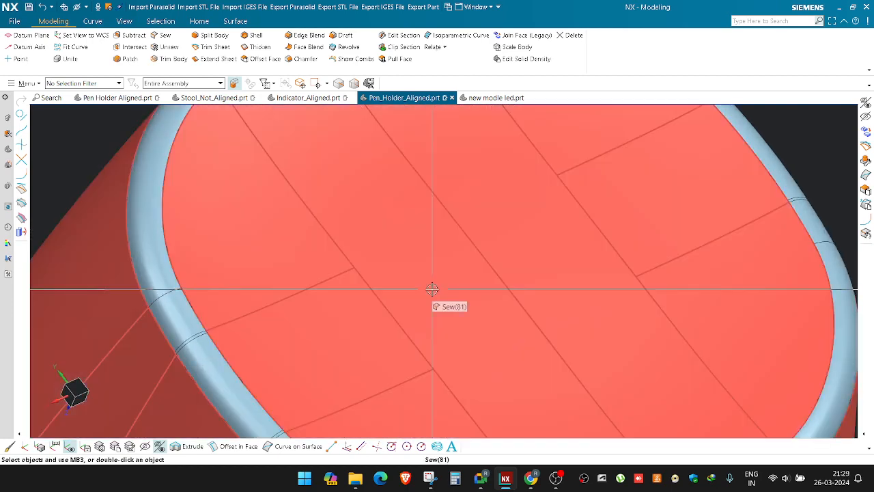
pyautogui.scroll(-3, 530, 257)
pyautogui.moveTo(505, 253); pyautogui.dragTo(505, 275, button='middle')
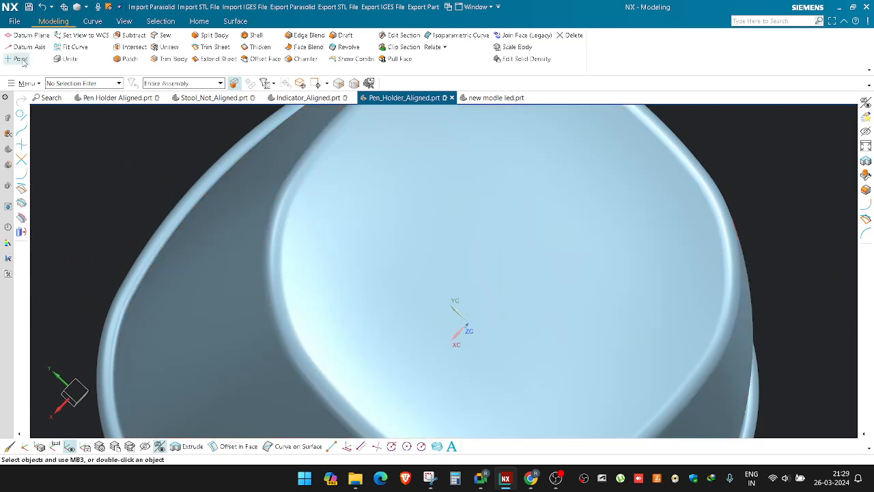
# Step: Review the rendering style settings in the visualization preferences, close them and look at the whole underside
pyautogui.click(26, 84)
pyautogui.moveTo(54, 207)
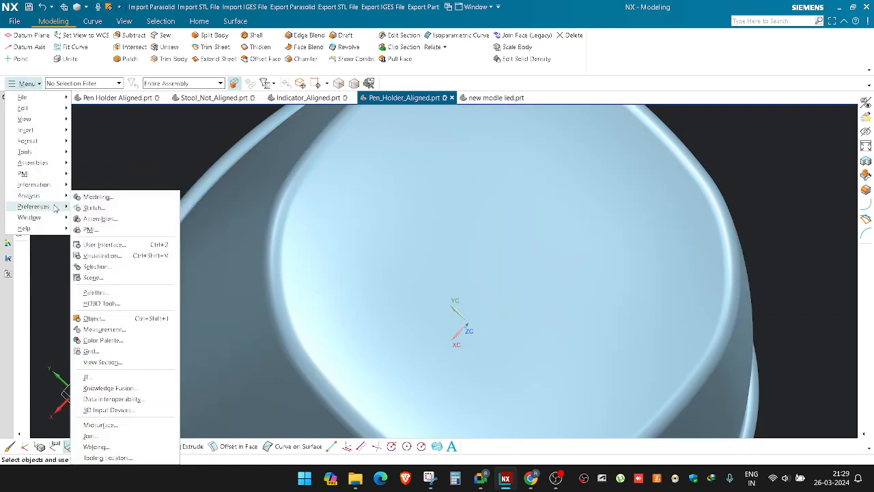
pyautogui.click(110, 259)
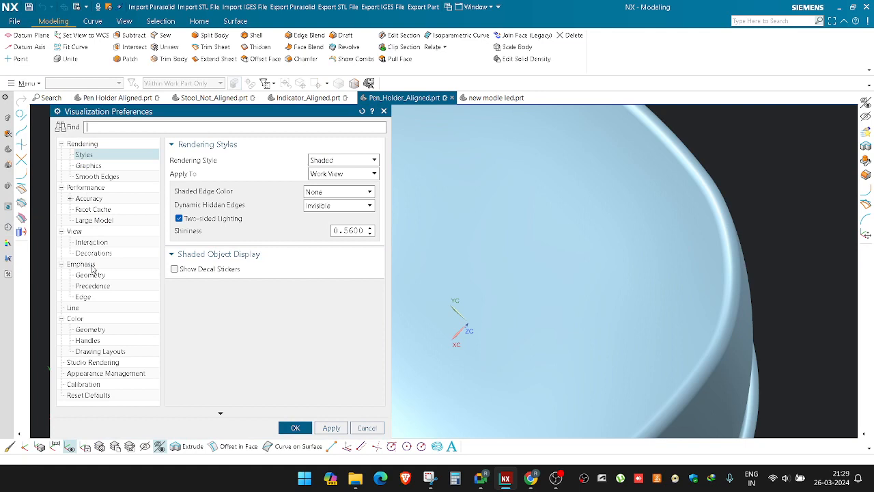
pyautogui.click(384, 110)
pyautogui.moveTo(384, 107); pyautogui.dragTo(233, 181, button='middle')
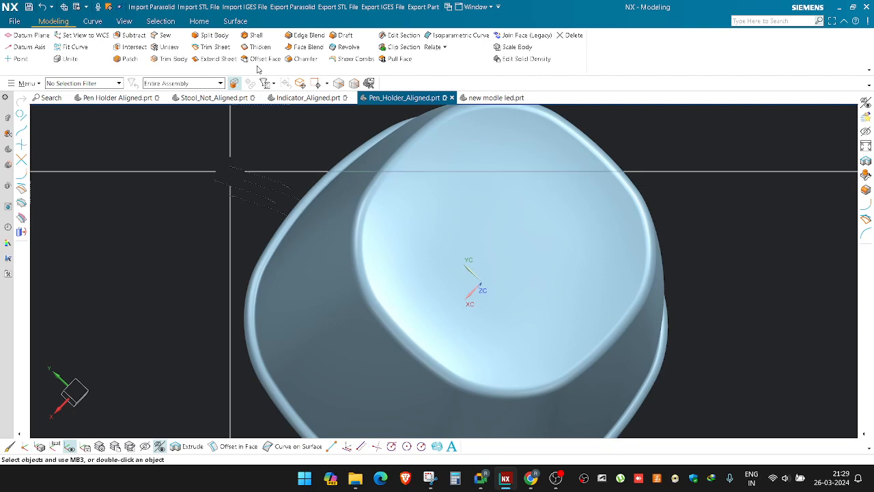
# Step: Examine the pen holder's rim, inner walls and floor in tilted and top views
pyautogui.scroll(-3, 386, 184)
pyautogui.scroll(2, 405, 217)
pyautogui.moveTo(405, 218); pyautogui.dragTo(449, 181, button='middle')
pyautogui.scroll(-2, 444, 229)
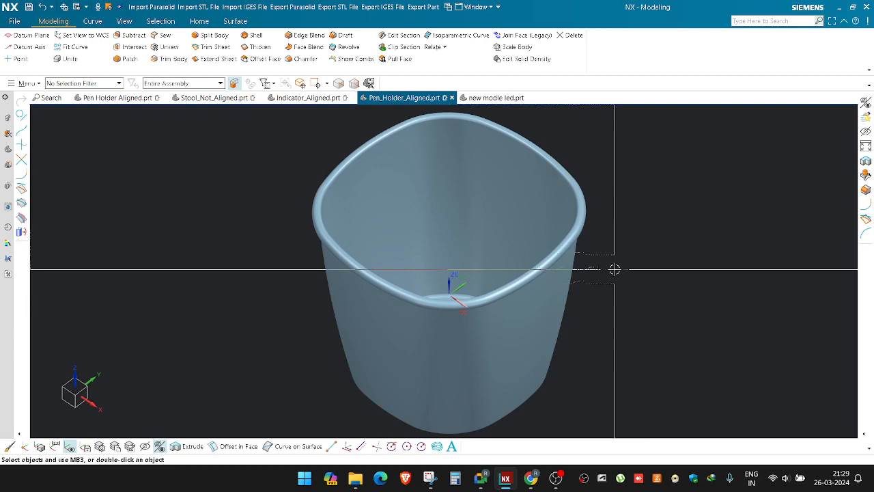
pyautogui.moveTo(615, 271); pyautogui.dragTo(658, 270, button='middle')
pyautogui.press('F8')
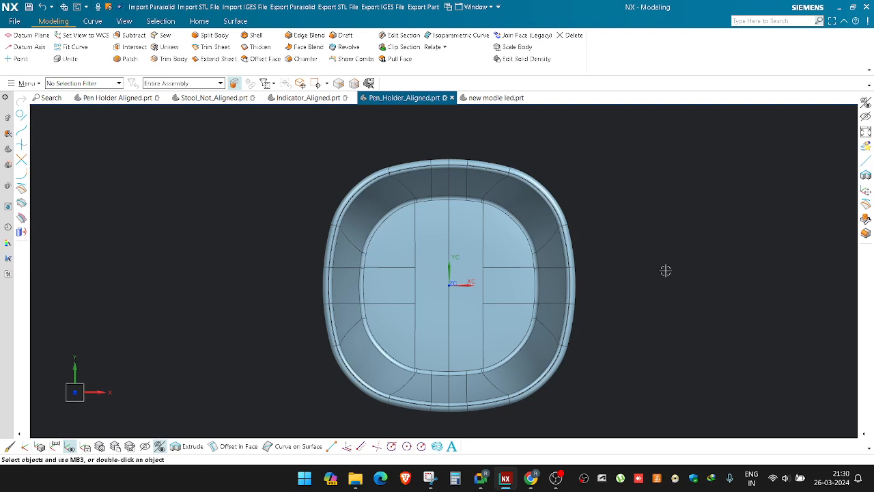
pyautogui.keyDown('shift'); pyautogui.moveTo(408, 184); pyautogui.dragTo(393, 183, button='middle'); pyautogui.keyUp('shift')
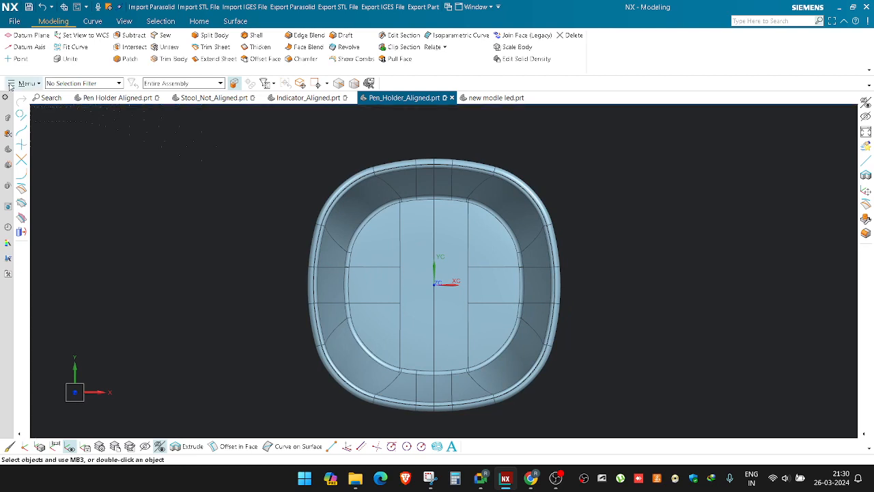
# Step: Try to open the part file new modle led from its desktop folder
pyautogui.click(11, 85)
pyautogui.moveTo(28, 96)
pyautogui.click(89, 108)
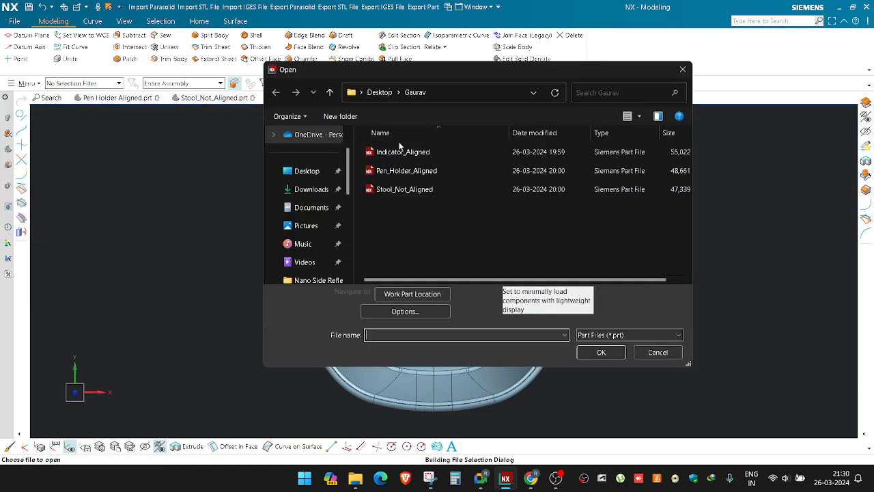
pyautogui.click(330, 93)
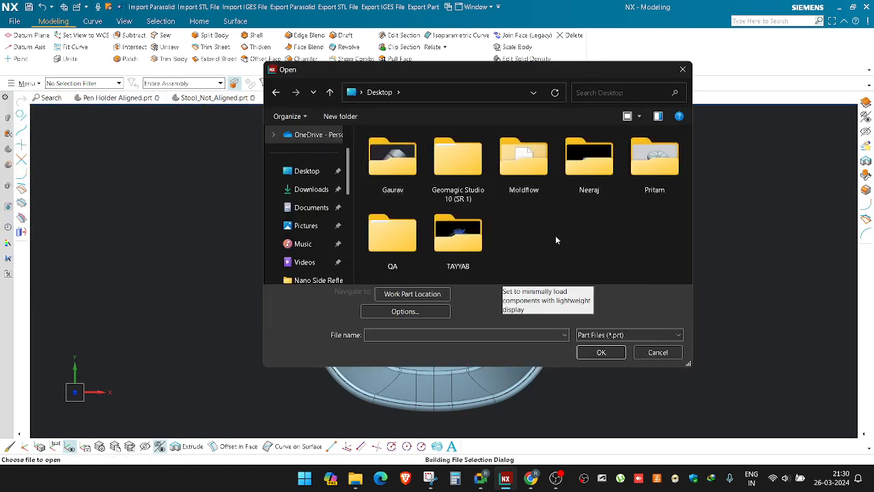
pyautogui.doubleClick(587, 169)
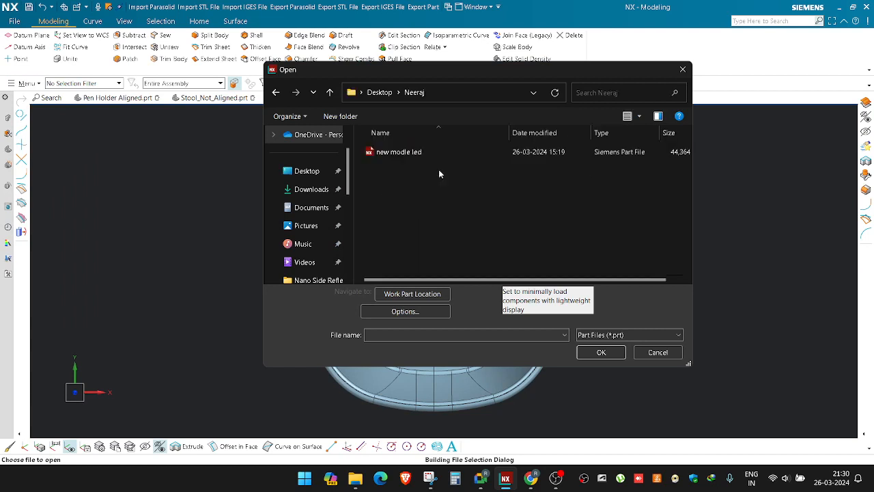
pyautogui.doubleClick(424, 153)
pyautogui.click(523, 267)
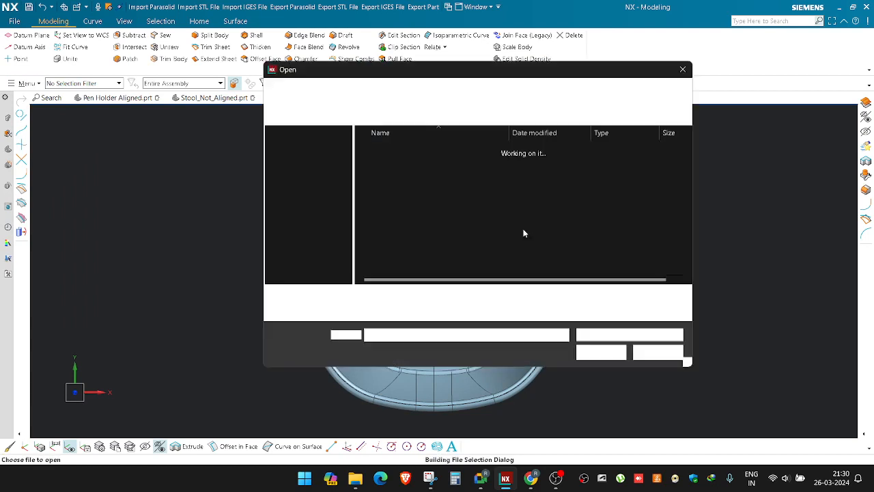
pyautogui.click(686, 70)
# Step: Switch to the new modle led.prt part and preview a one-plane section on the absolute X plane
pyautogui.click(493, 100)
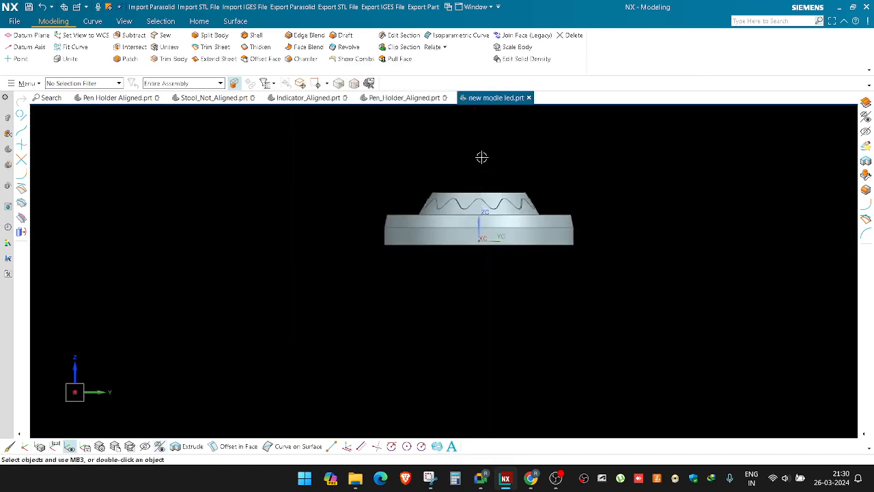
pyautogui.scroll(6, 551, 223)
pyautogui.scroll(-5, 636, 265)
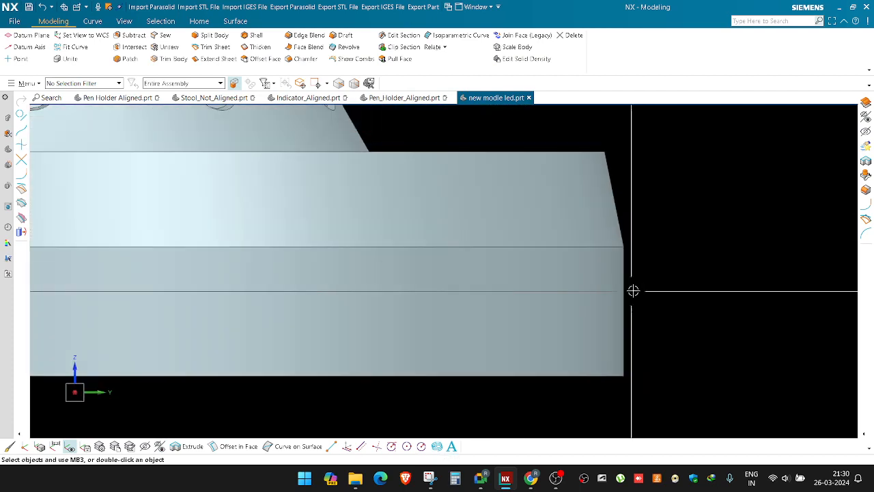
pyautogui.hotkey('ctrl', 'h')
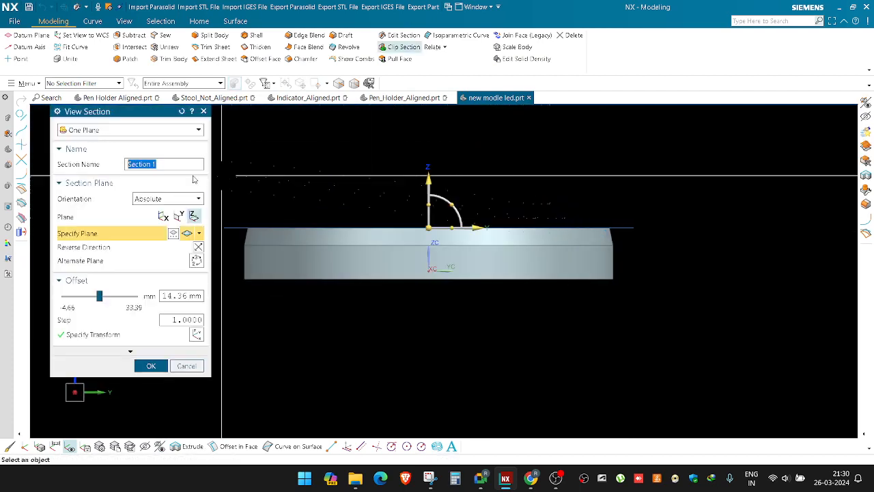
pyautogui.click(178, 216)
pyautogui.click(163, 215)
# Step: Examine the sectioned sloped wall and the step formed by the raised wave pattern
pyautogui.scroll(6, 425, 171)
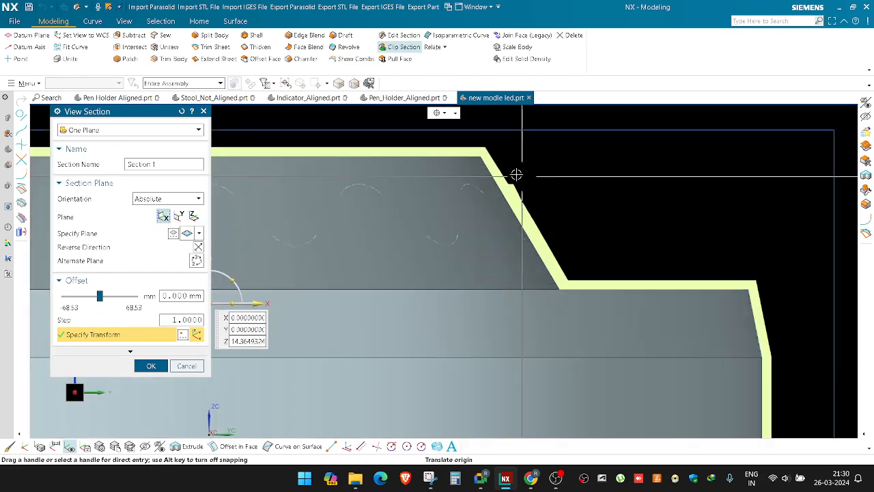
pyautogui.scroll(9, 507, 162)
pyautogui.keyDown('shift'); pyautogui.moveTo(518, 180); pyautogui.dragTo(515, 160, button='middle'); pyautogui.keyUp('shift')
pyautogui.scroll(-8, 510, 159)
pyautogui.rightClick(515, 159)
pyautogui.click(536, 192)
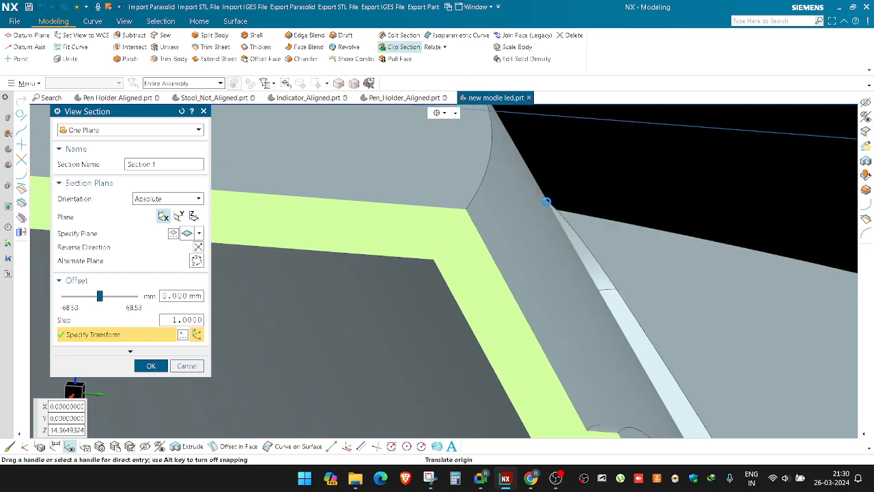
pyautogui.scroll(9, 527, 145)
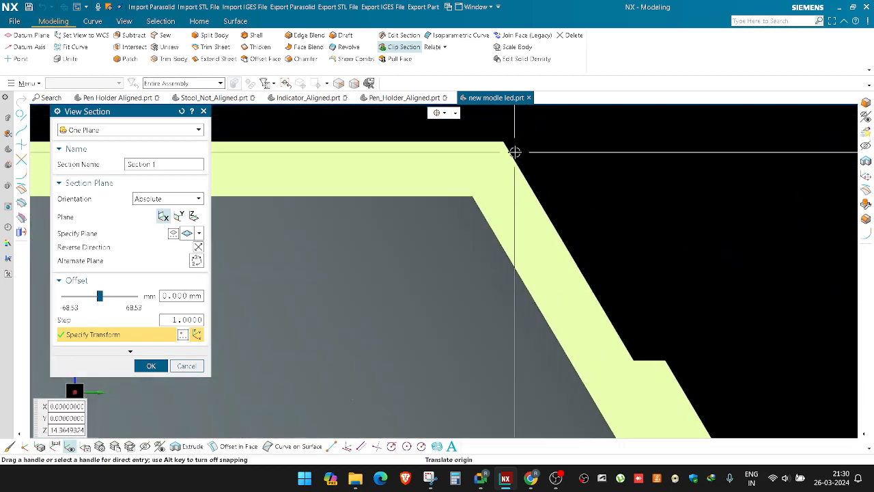
pyautogui.scroll(-9, 517, 150)
pyautogui.scroll(7, 543, 170)
pyautogui.scroll(-7, 546, 171)
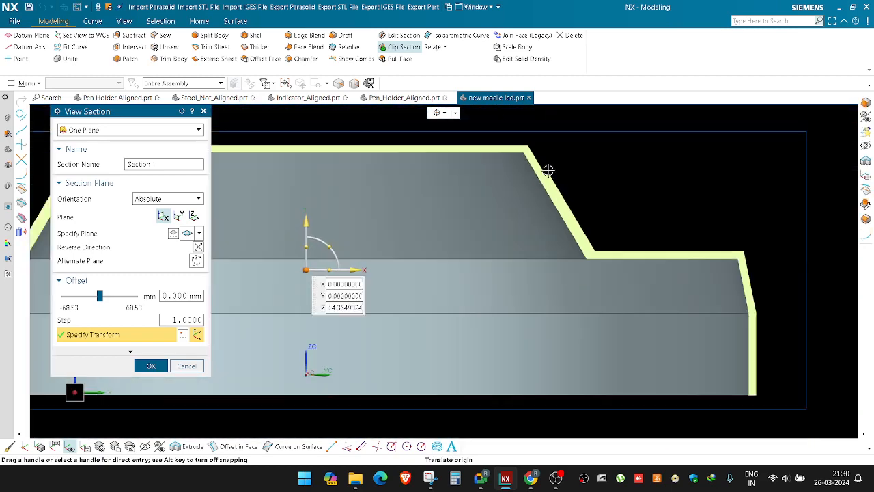
# Step: Examine the sectioned wall thickness on both sides of the stepped housing, and close the section without keeping it
pyautogui.scroll(4, 573, 212)
pyautogui.scroll(-5, 574, 193)
pyautogui.scroll(2, 572, 198)
pyautogui.keyDown('shift'); pyautogui.moveTo(563, 217); pyautogui.dragTo(515, 256, button='middle'); pyautogui.keyUp('shift')
pyautogui.scroll(2, 493, 187)
pyautogui.keyDown('shift'); pyautogui.moveTo(497, 187); pyautogui.dragTo(482, 228, button='middle'); pyautogui.keyUp('shift')
pyautogui.scroll(-2, 491, 197)
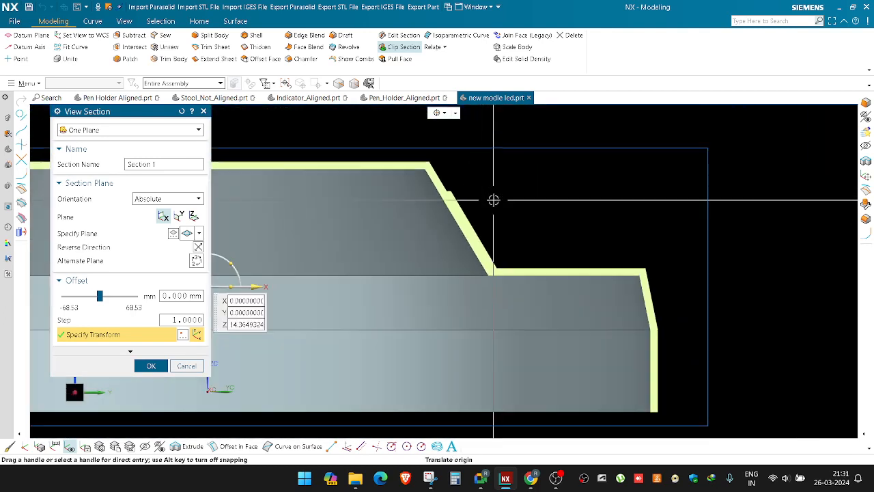
pyautogui.scroll(2, 460, 182)
pyautogui.scroll(-1, 488, 223)
pyautogui.scroll(1, 472, 205)
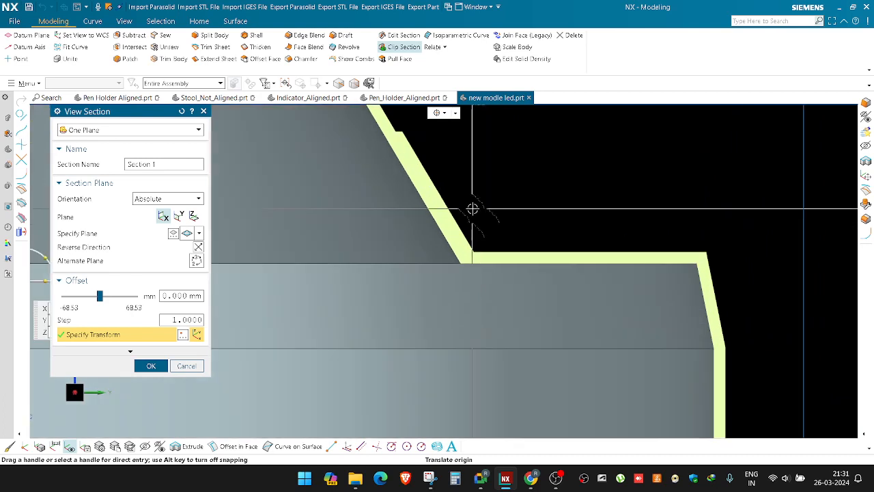
pyautogui.scroll(-6, 493, 244)
pyautogui.scroll(5, 371, 194)
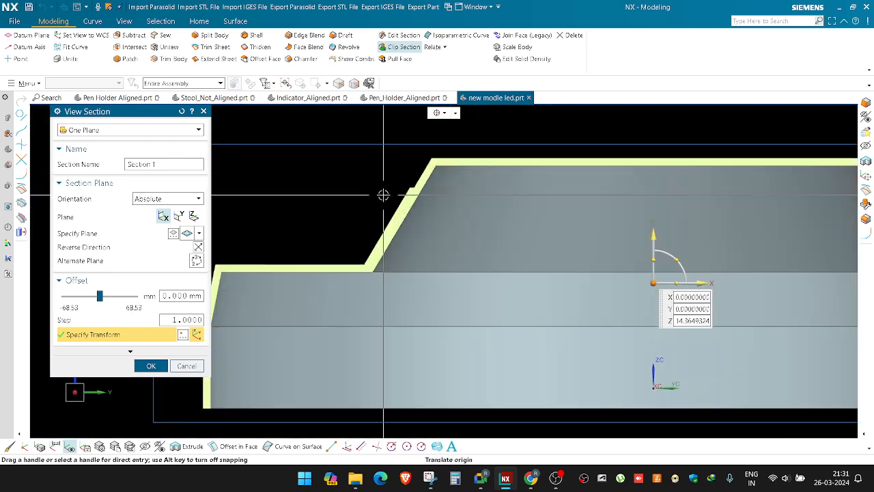
pyautogui.scroll(-2, 422, 203)
pyautogui.scroll(2, 331, 213)
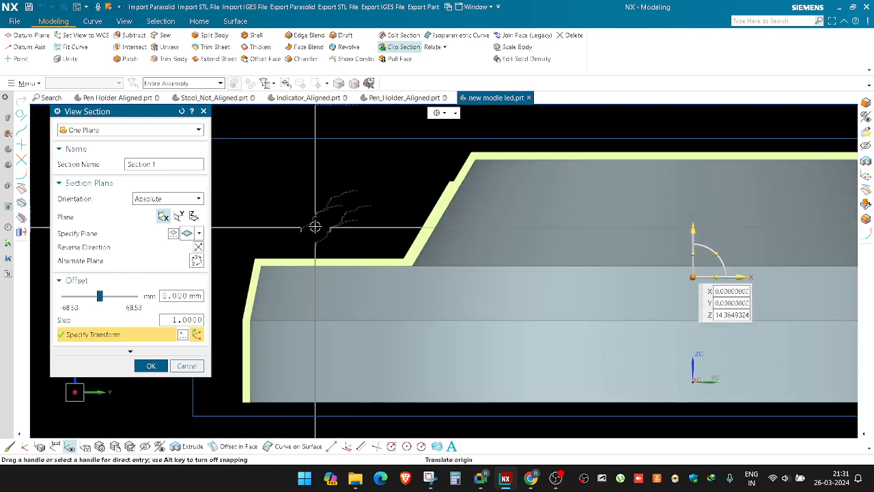
pyautogui.scroll(-3, 324, 214)
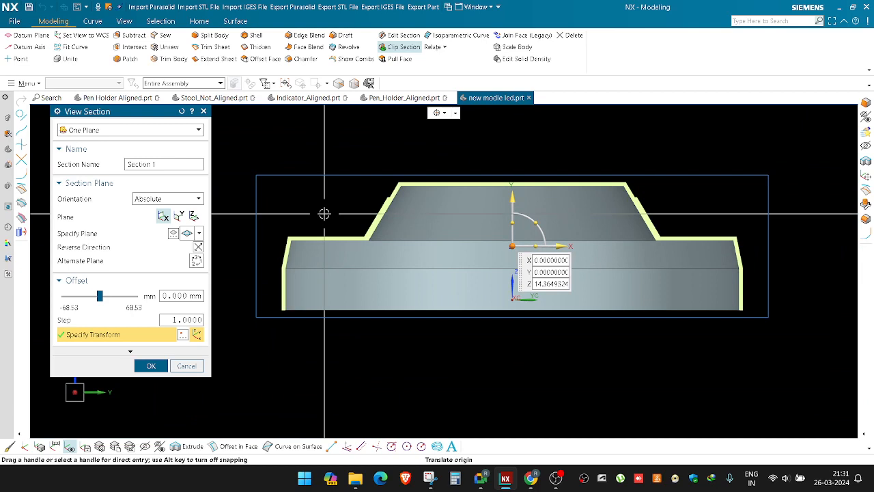
pyautogui.press('Escape')
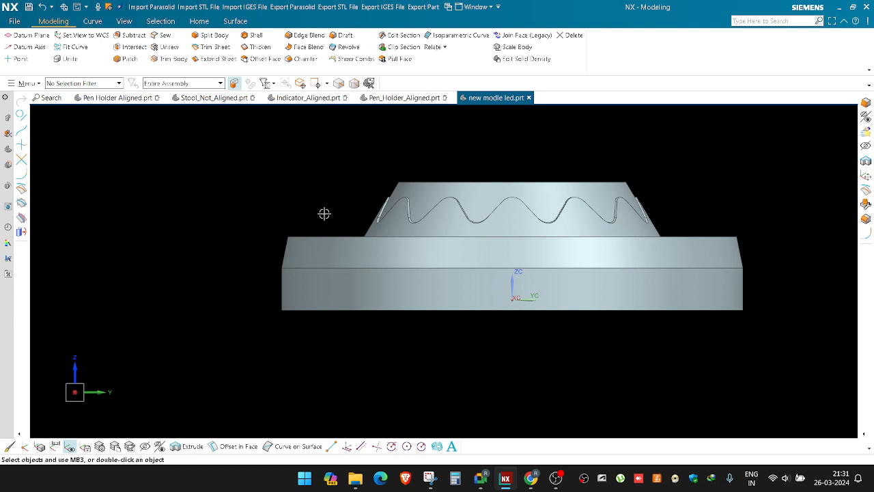
# Step: Run a draft analysis on all faces of the housing body with a limit angle of 0.1
pyautogui.scroll(5, 644, 277)
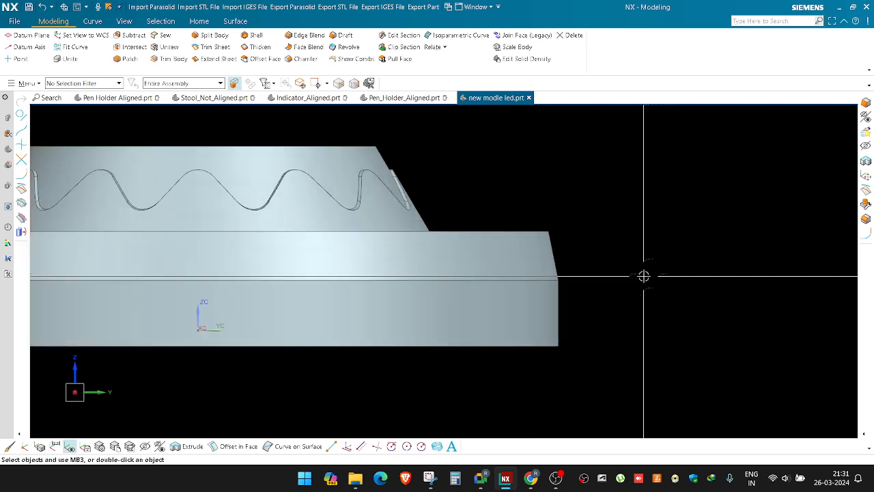
pyautogui.scroll(-4, 613, 317)
pyautogui.moveTo(613, 319)
pyautogui.mouseDown(button='middle')
pyautogui.moveTo(626, 296)
pyautogui.moveTo(607, 307)
pyautogui.mouseUp(button='middle')
pyautogui.press('d')
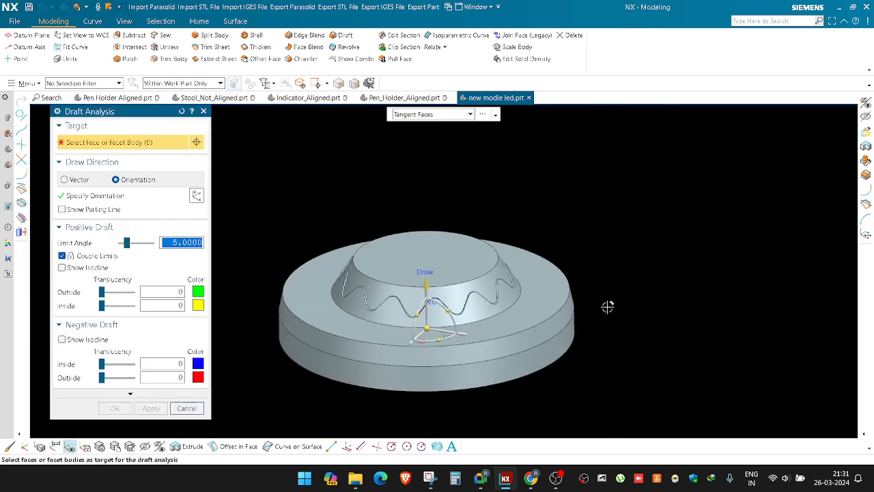
pyautogui.click(470, 114)
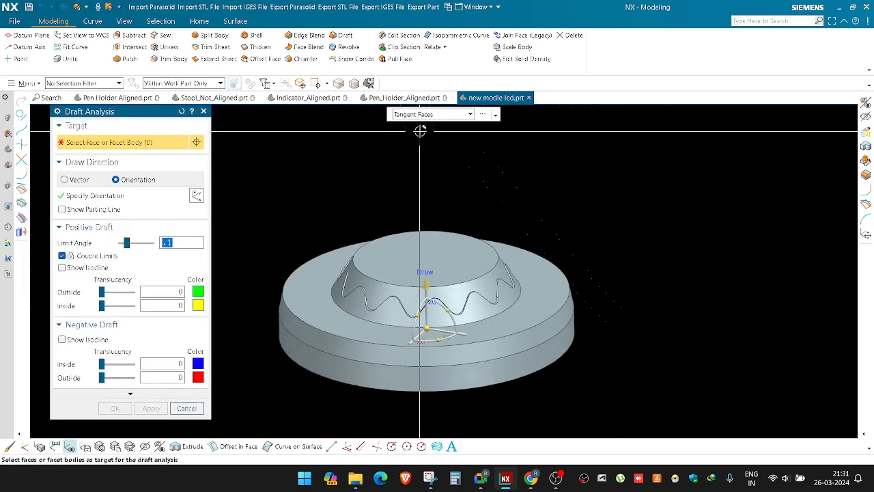
pyautogui.click(417, 172)
pyautogui.click(437, 235)
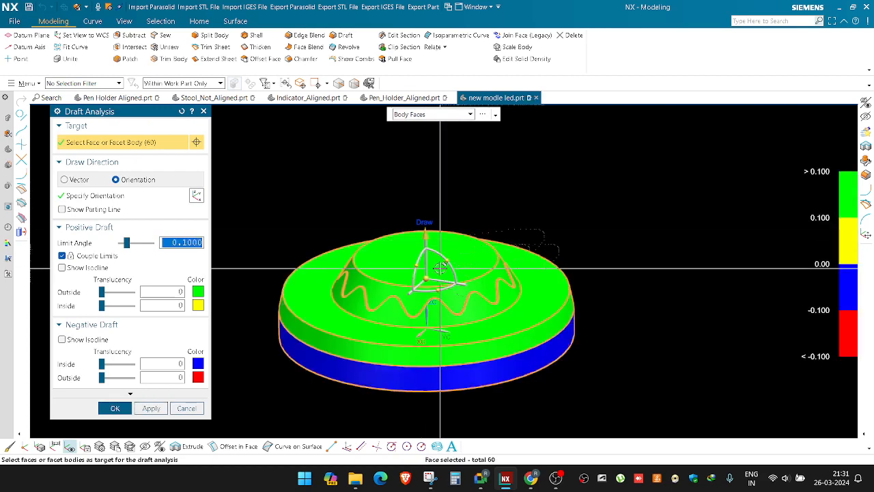
# Step: Examine the draft colours on the housing's outer base wall and close the analysis
pyautogui.scroll(4, 565, 335)
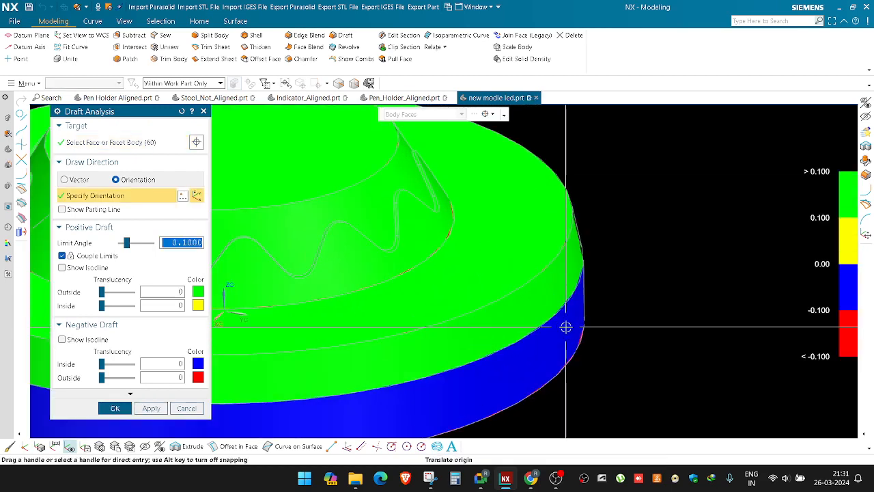
pyautogui.scroll(-4, 565, 327)
pyautogui.moveTo(565, 328); pyautogui.dragTo(562, 293, button='middle')
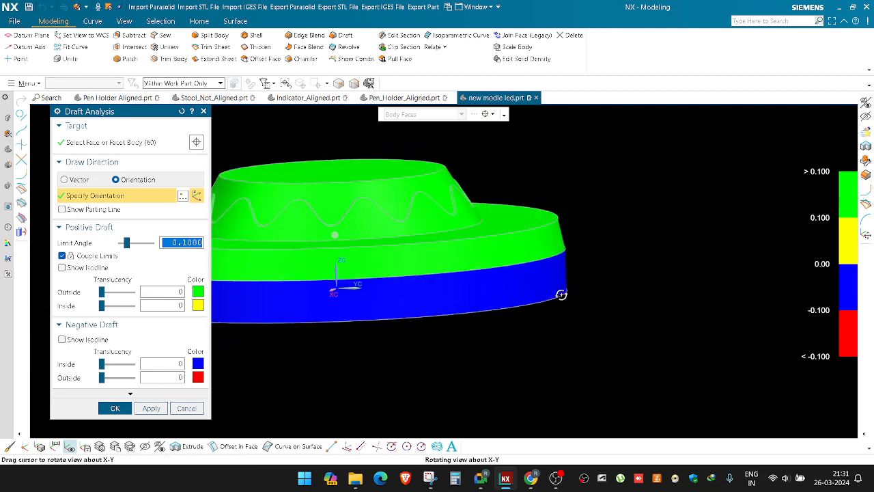
pyautogui.press('Escape')
# Step: Draft the base's outer wall by 5° along the vertical axis, using its lower outer edge as the stationary edge
pyautogui.press('d')
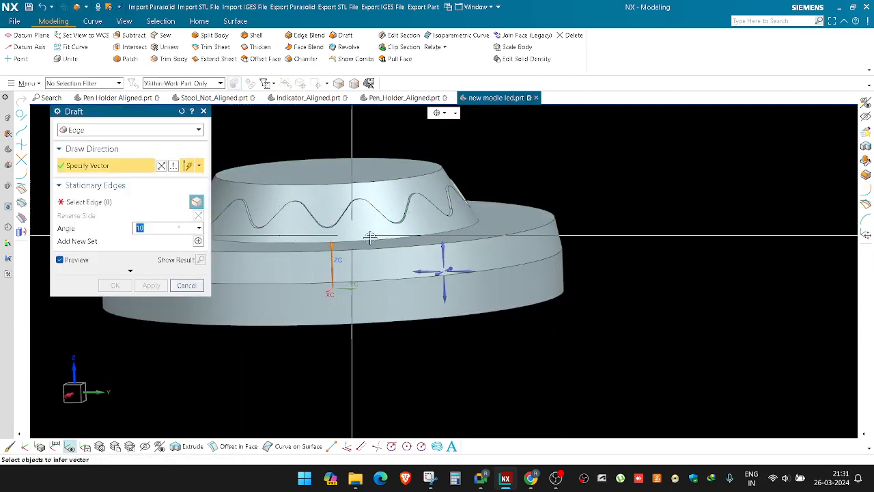
pyautogui.click(140, 203)
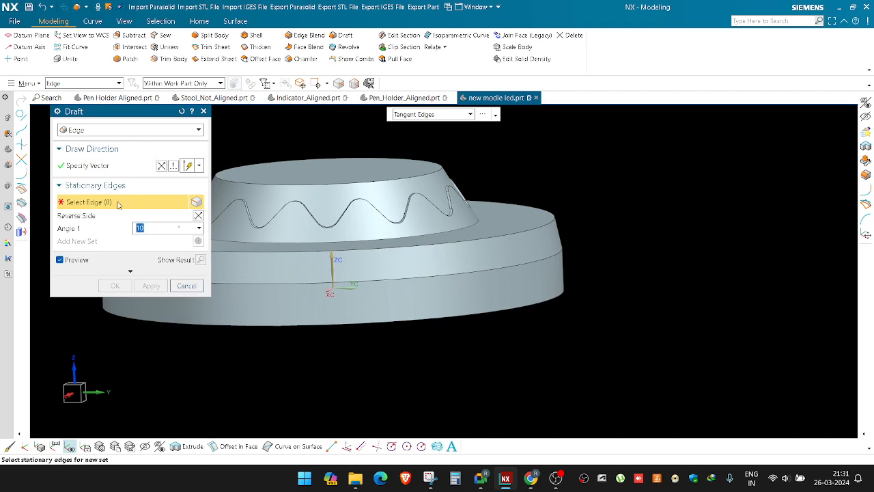
pyautogui.scroll(5, 513, 267)
pyautogui.click(589, 320)
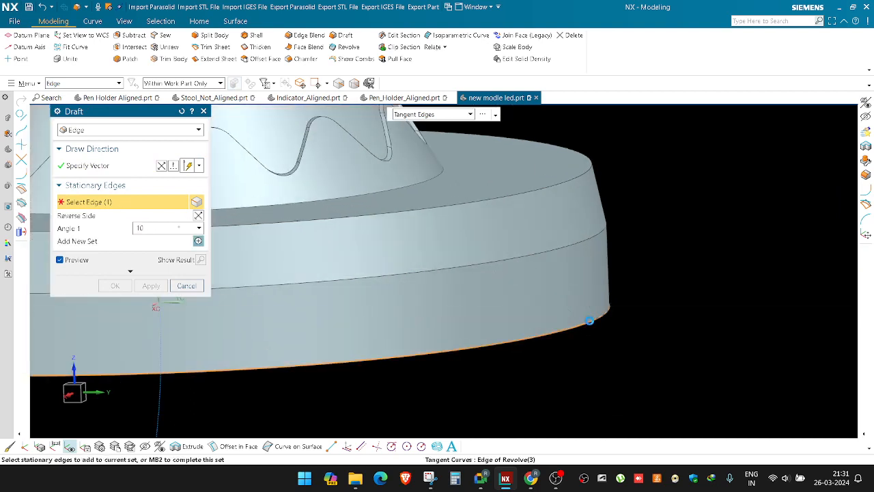
pyautogui.click(99, 166)
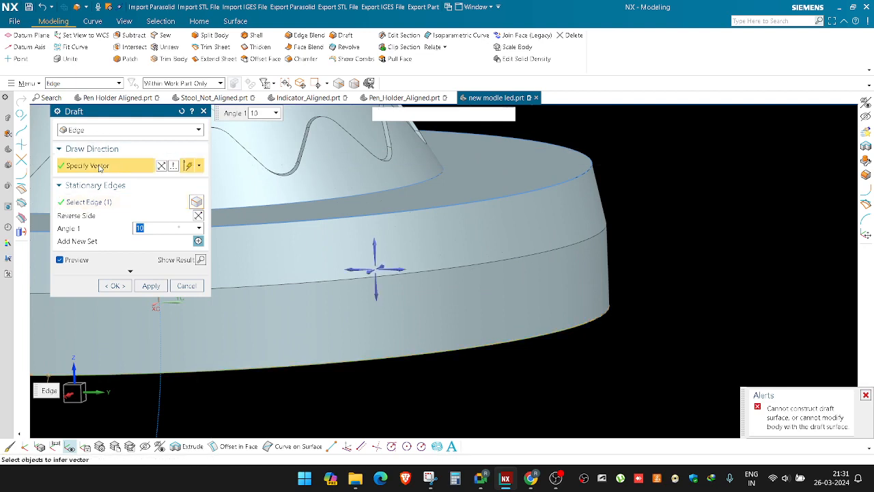
pyautogui.click(375, 247)
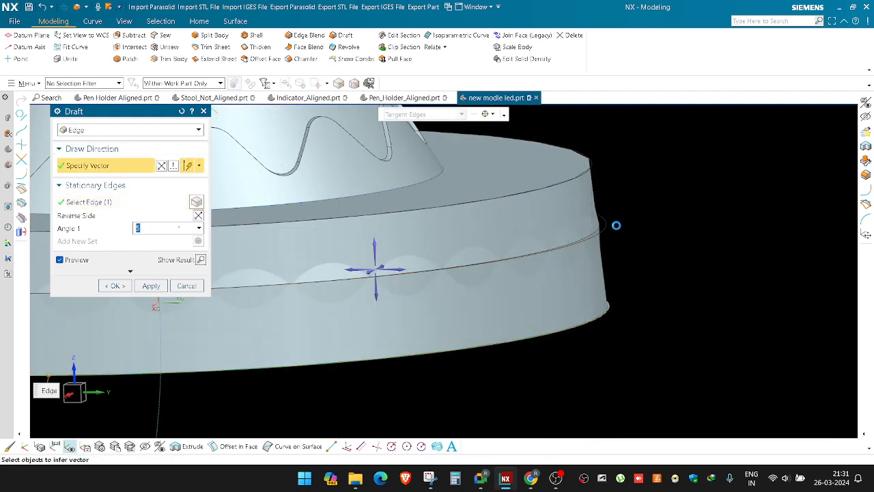
pyautogui.press('Escape')
pyautogui.moveTo(614, 228)
pyautogui.mouseDown(button='middle')
pyautogui.moveTo(615, 254)
pyautogui.moveTo(537, 289)
pyautogui.moveTo(591, 215)
pyautogui.moveTo(597, 370)
pyautogui.moveTo(594, 275)
pyautogui.moveTo(616, 261)
pyautogui.mouseUp(button='middle')
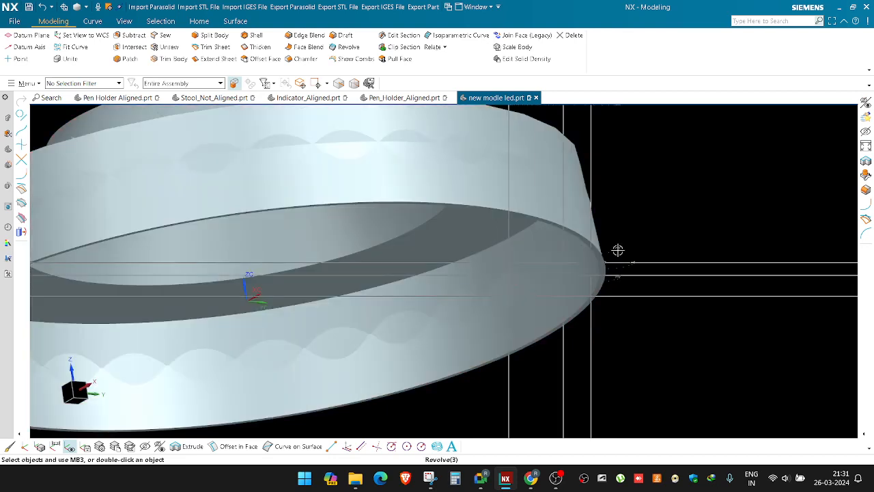
pyautogui.keyDown('ctrl'); pyautogui.keyDown('shift'); pyautogui.moveTo(669, 228); pyautogui.dragTo(672, 249, button='right'); pyautogui.keyUp('shift'); pyautogui.keyUp('ctrl')
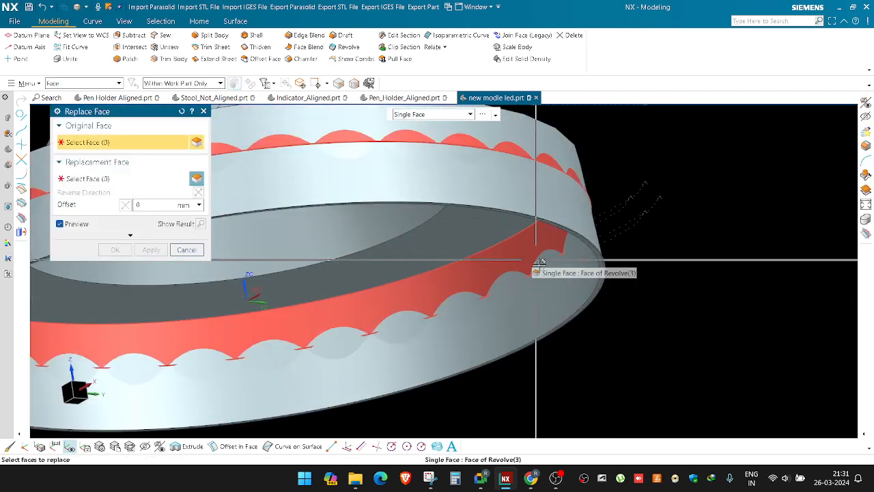
pyautogui.press('Escape')
# Step: Leave Replace Face and reduce the draft angle of the Draft feature on the base's outer wall
pyautogui.moveTo(635, 261); pyautogui.dragTo(623, 284, button='middle')
pyautogui.click(8, 149)
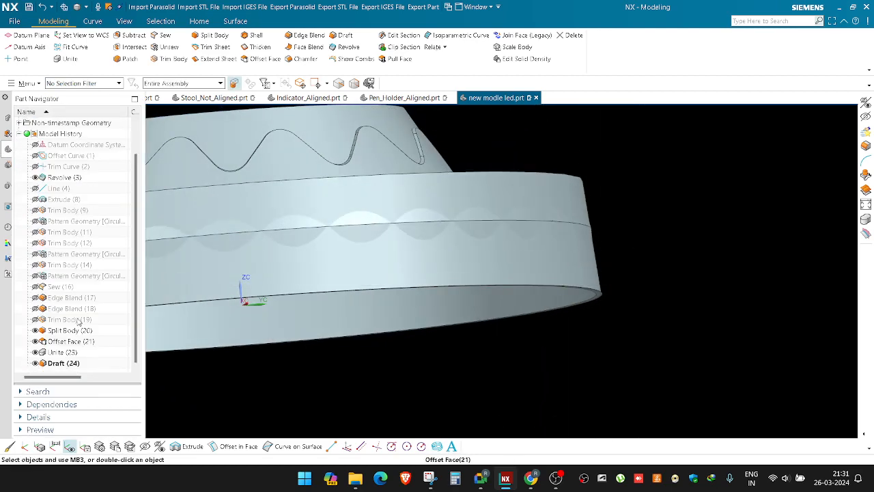
pyautogui.doubleClick(69, 362)
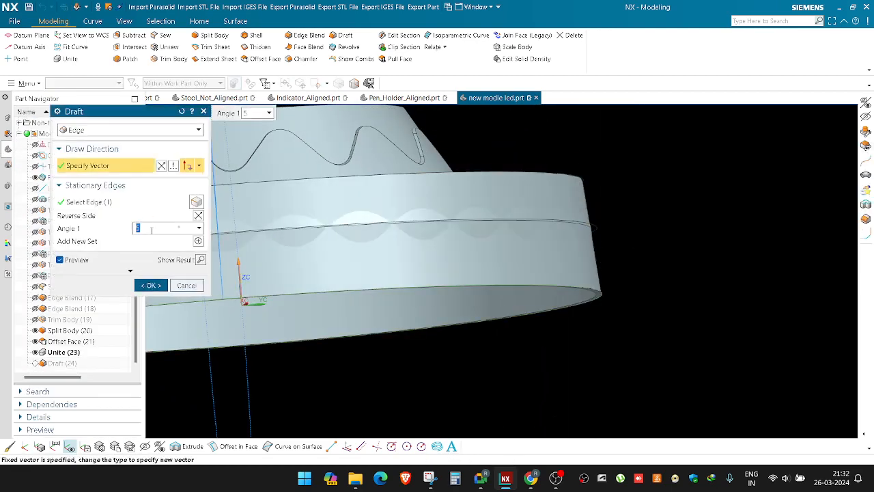
pyautogui.press('Return')
pyautogui.middleClick(549, 269)
pyautogui.scroll(2, 586, 263)
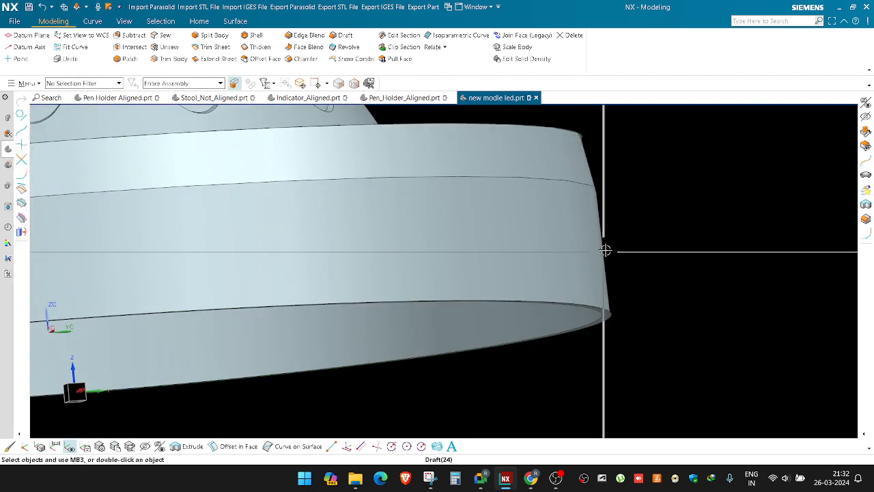
# Step: Replace the base's inner wall face with the drafted outer wall face at a 1 mm offset
pyautogui.moveTo(605, 250); pyautogui.dragTo(651, 242, button='middle')
pyautogui.press('r')
pyautogui.click(581, 298)
pyautogui.middleClick(580, 299)
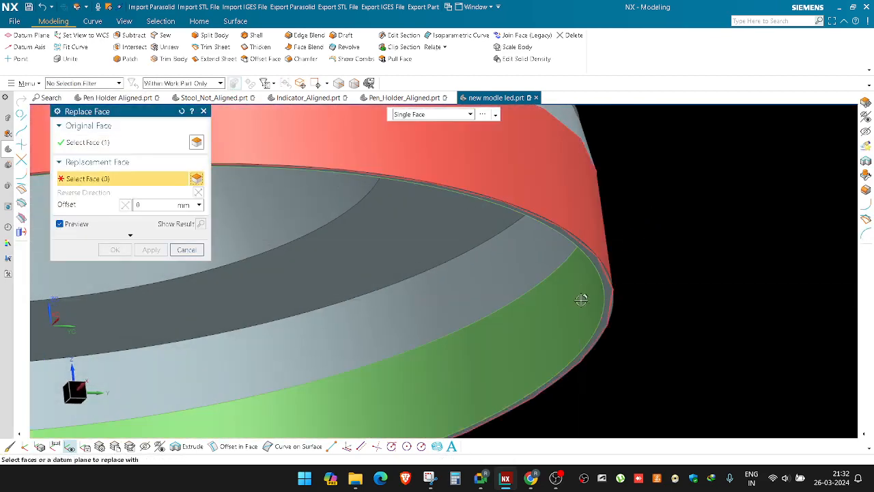
pyautogui.moveTo(580, 299); pyautogui.dragTo(589, 256, button='middle')
pyautogui.click(589, 255)
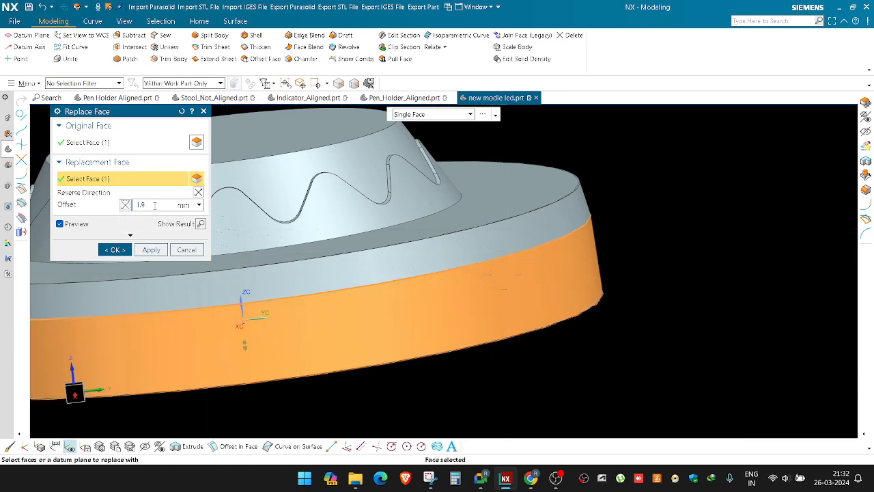
pyautogui.middleClick(494, 262)
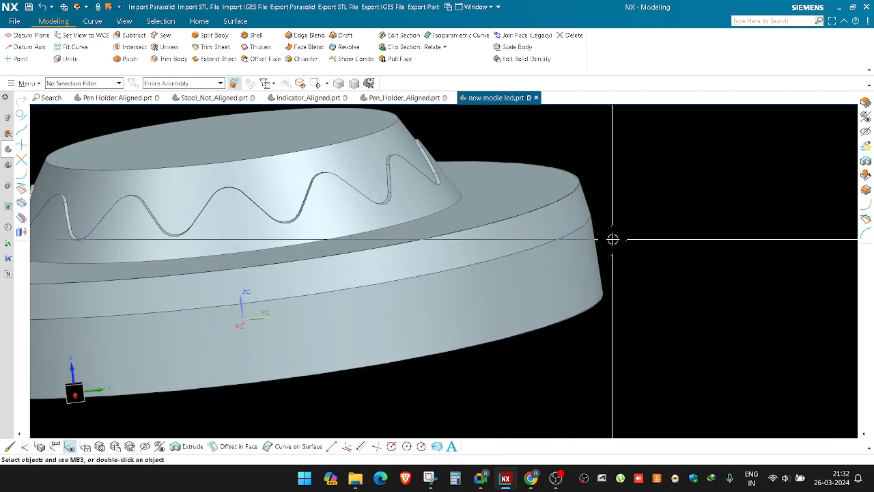
# Step: Run a draft analysis on all body faces with a limit angle of 0.1, inspect the housing's underside, and close the analysis
pyautogui.scroll(-2, 627, 265)
pyautogui.moveTo(626, 265); pyautogui.dragTo(623, 273, button='middle')
pyautogui.press('d')
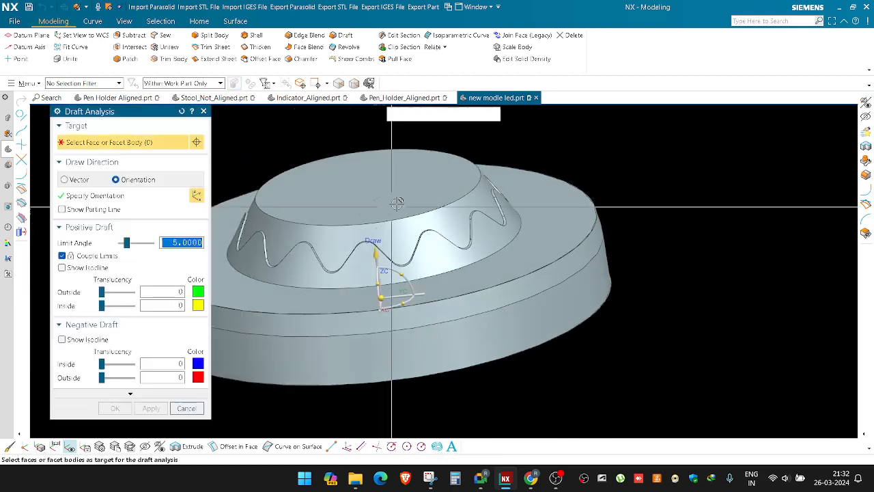
pyautogui.write('0.1')
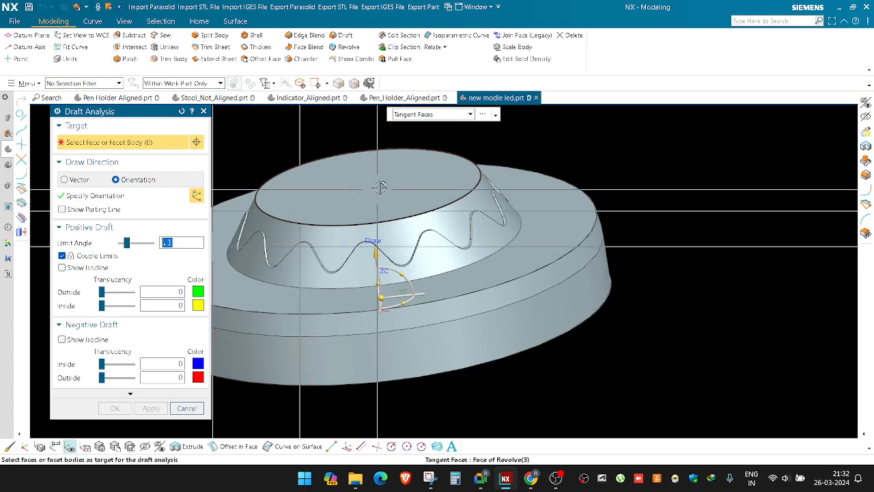
pyautogui.click(438, 114)
pyautogui.click(417, 183)
pyautogui.click(424, 193)
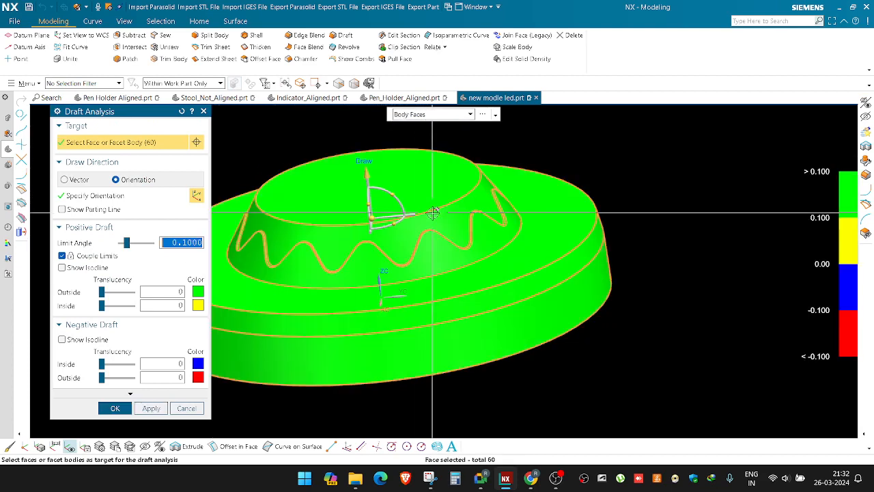
pyautogui.moveTo(381, 288); pyautogui.dragTo(582, 253, button='middle')
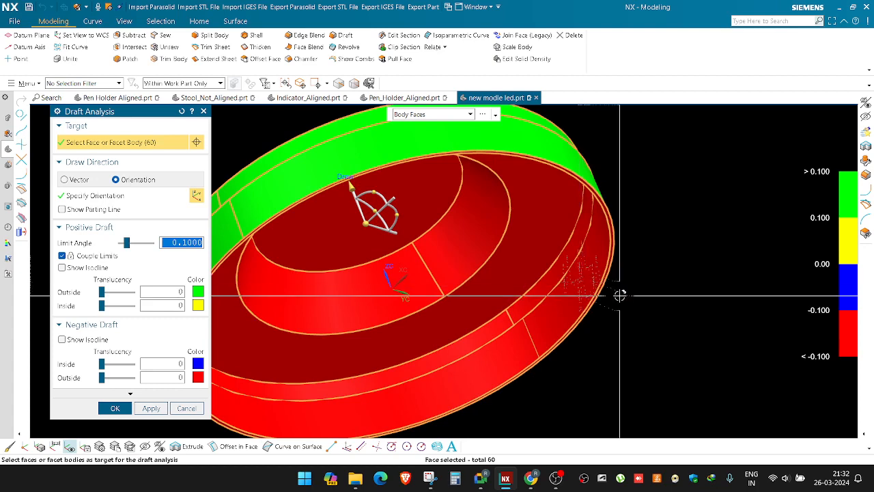
pyautogui.press('Escape')
# Step: Examine the base's drafted profile, then review the inner wall's Replace Face selections and cancel the edit
pyautogui.moveTo(619, 295)
pyautogui.mouseDown(button='middle')
pyautogui.moveTo(596, 312)
pyautogui.moveTo(658, 289)
pyautogui.moveTo(621, 306)
pyautogui.mouseUp(button='middle')
pyautogui.scroll(4, 620, 305)
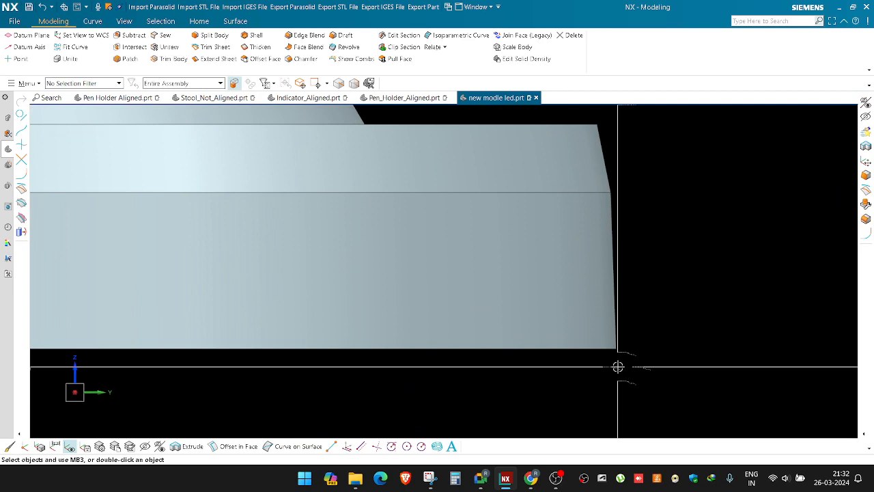
pyautogui.moveTo(617, 367); pyautogui.dragTo(627, 243, button='middle')
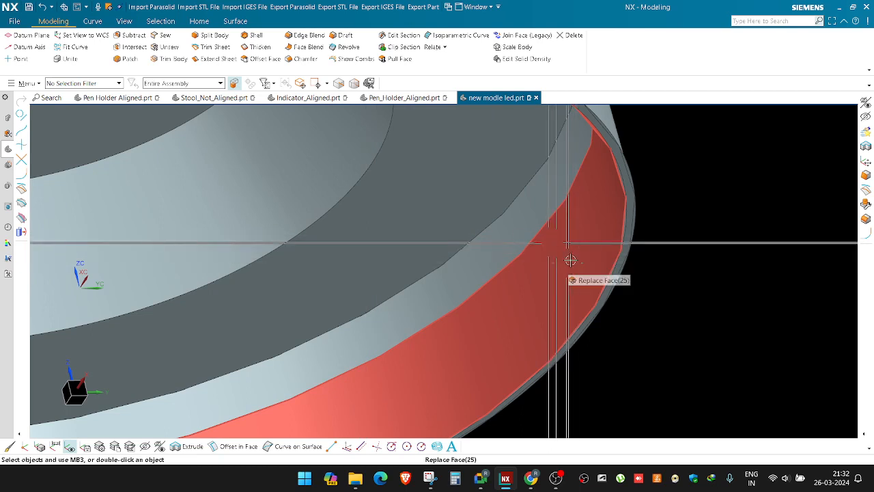
pyautogui.doubleClick(573, 261)
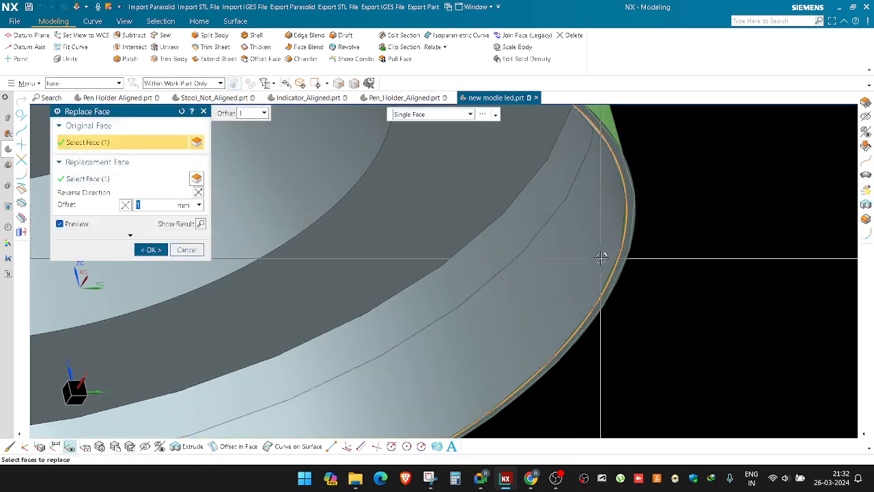
pyautogui.click(85, 178)
pyautogui.scroll(-2, 477, 280)
pyautogui.moveTo(477, 281); pyautogui.dragTo(548, 240, button='middle')
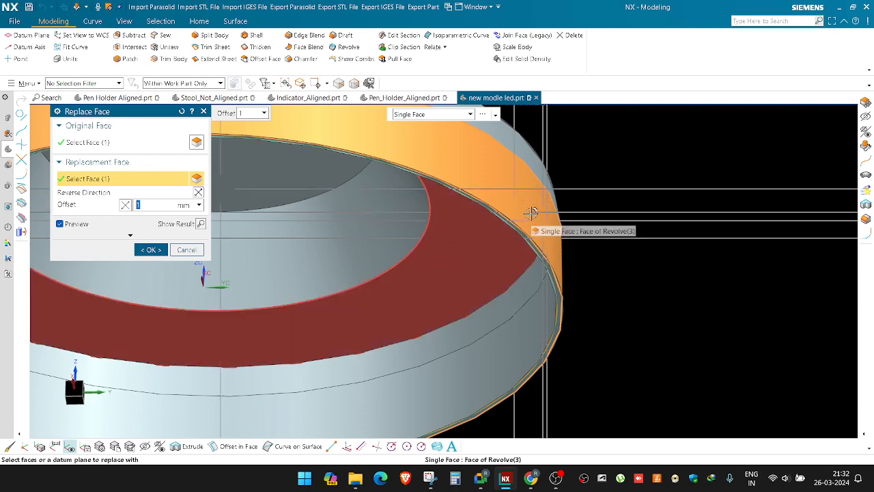
pyautogui.moveTo(514, 209); pyautogui.dragTo(532, 218, button='middle')
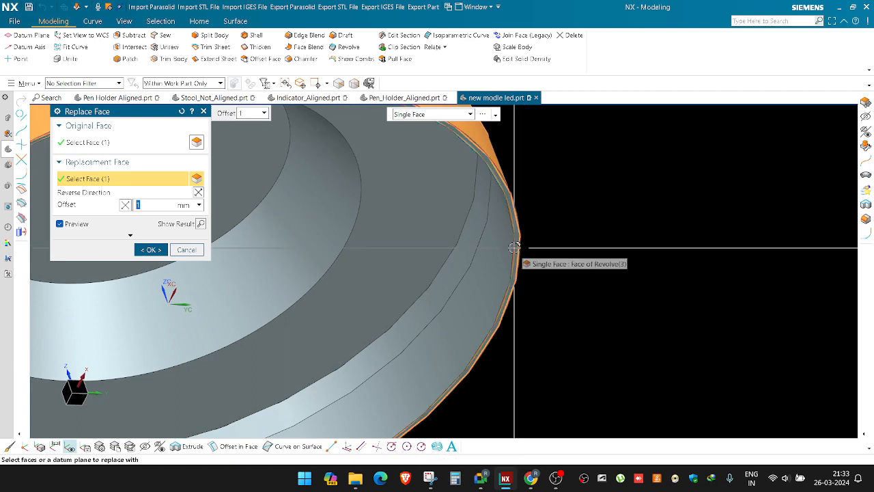
pyautogui.scroll(2, 515, 248)
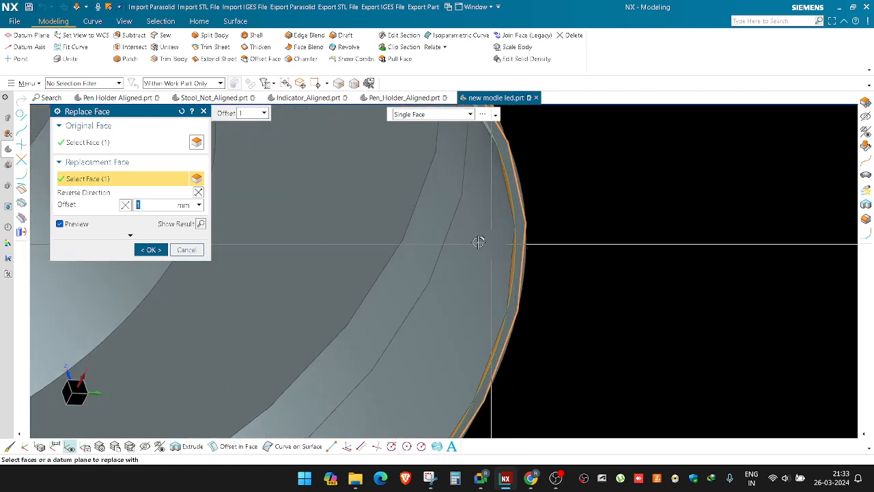
pyautogui.click(186, 250)
# Step: Try moving the Revolve feature below Replace Face in the model history, and return it to its original place
pyautogui.click(8, 150)
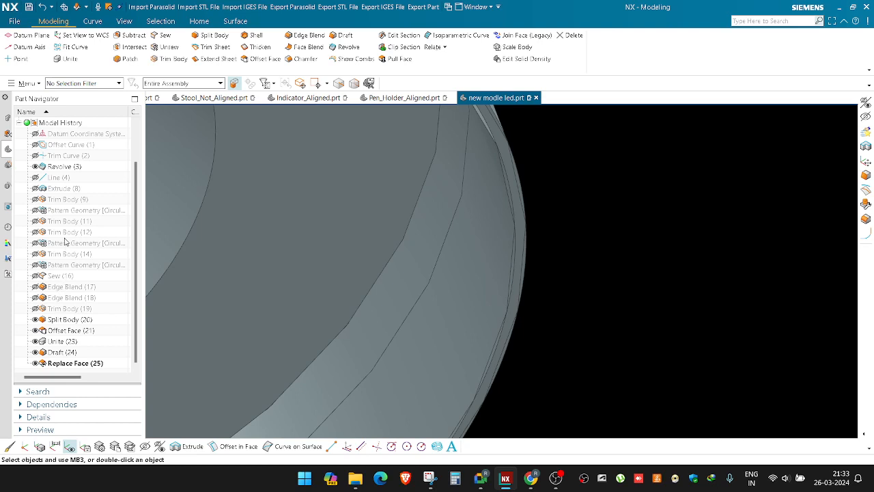
pyautogui.scroll(2, 69, 209)
pyautogui.scroll(-2, 77, 176)
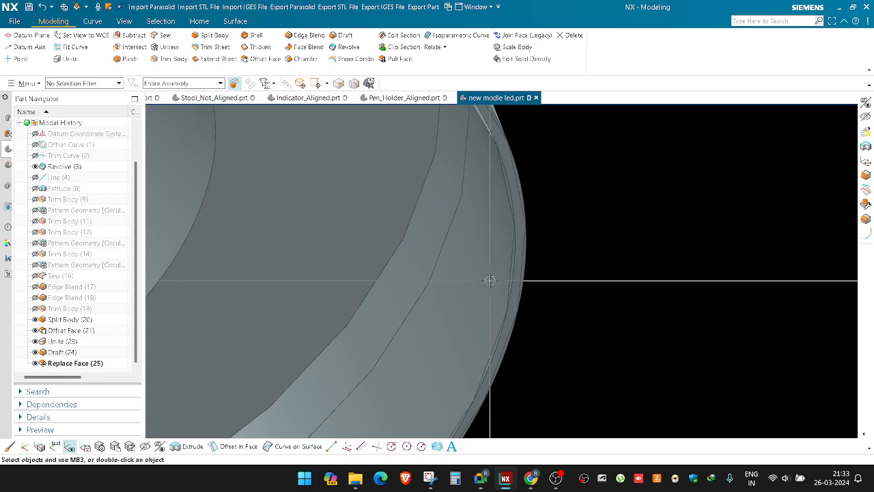
pyautogui.scroll(-1, 492, 280)
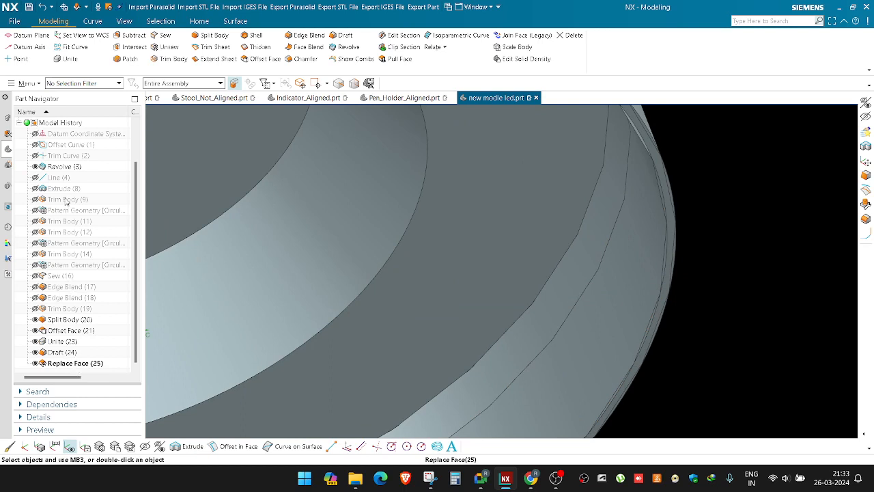
pyautogui.moveTo(69, 167); pyautogui.dragTo(61, 369)
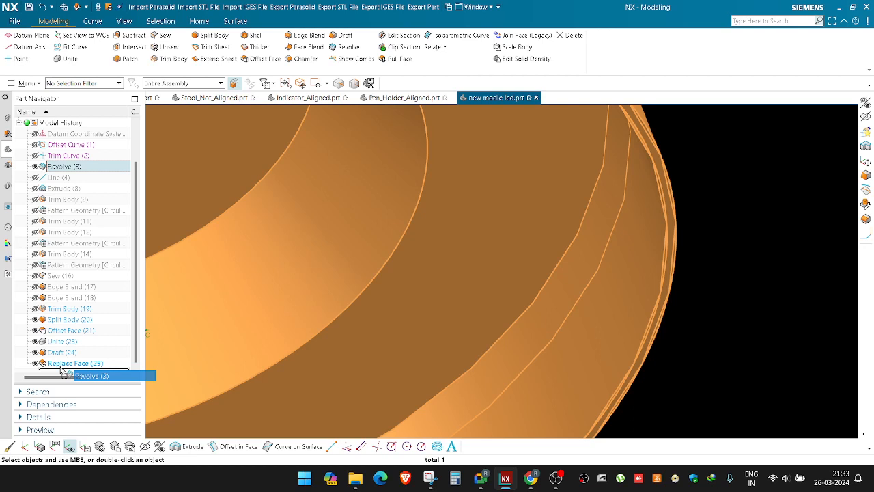
pyautogui.moveTo(61, 370); pyautogui.dragTo(73, 169)
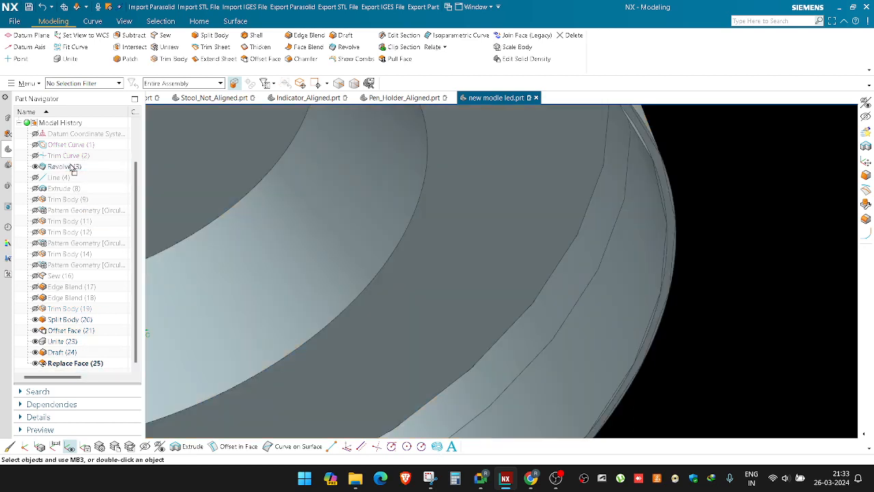
# Step: Inspect the faces and parent features belonging to Unite and Draft in the model history
pyautogui.moveTo(556, 211); pyautogui.dragTo(584, 299, button='middle')
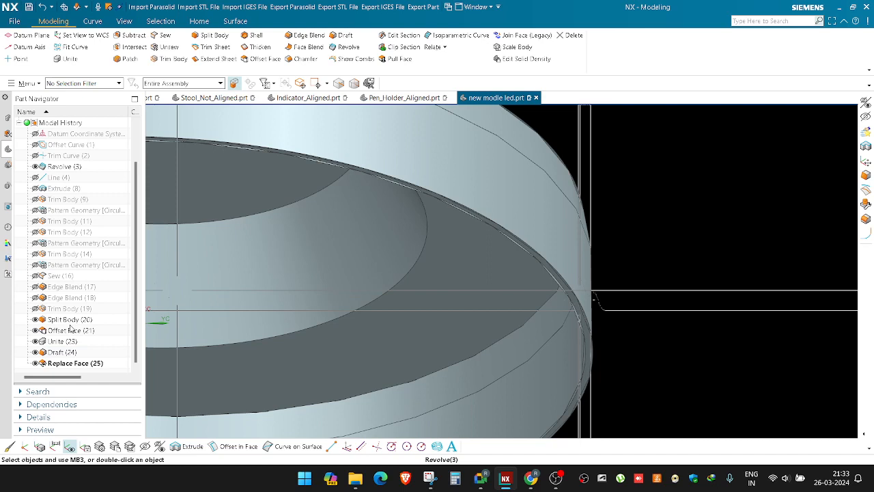
pyautogui.click(65, 342)
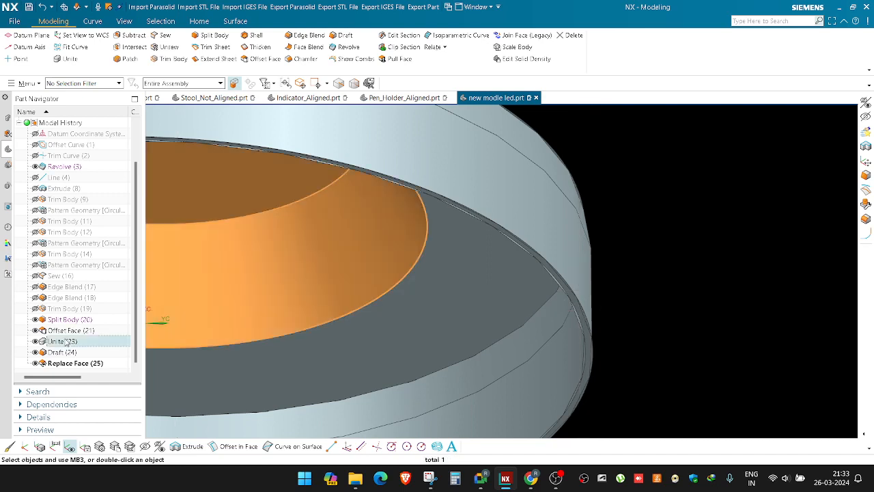
pyautogui.click(65, 352)
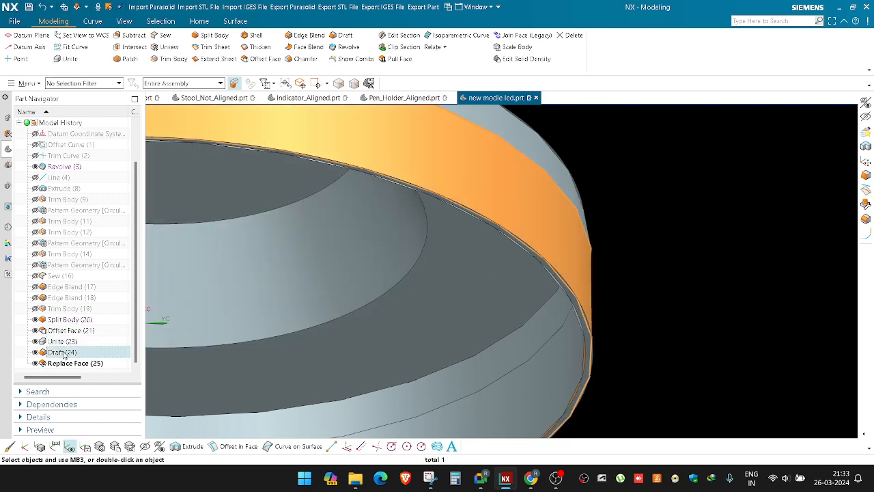
pyautogui.moveTo(67, 342)
pyautogui.mouseDown()
pyautogui.moveTo(69, 364)
pyautogui.moveTo(68, 349)
pyautogui.mouseUp()
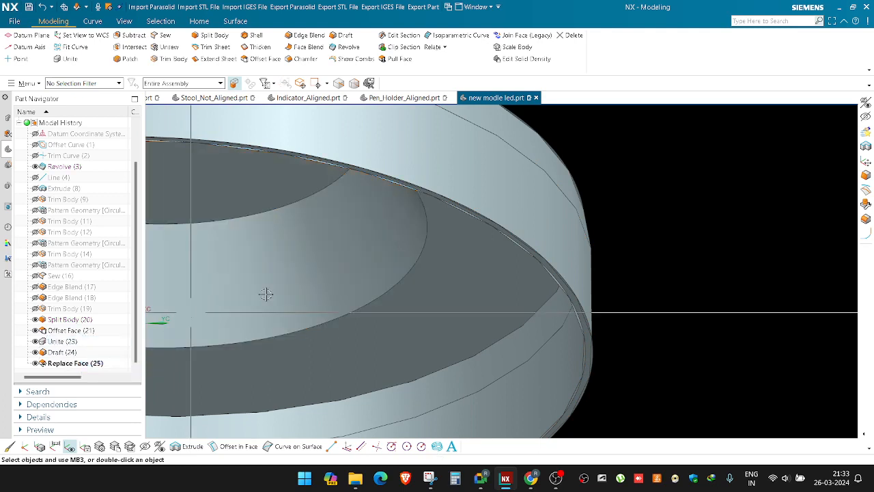
# Step: Section the whole housing with the Y plane, examine the wall thickness along the cut, and close the section without keeping it
pyautogui.hotkey('ctrl', 'f')
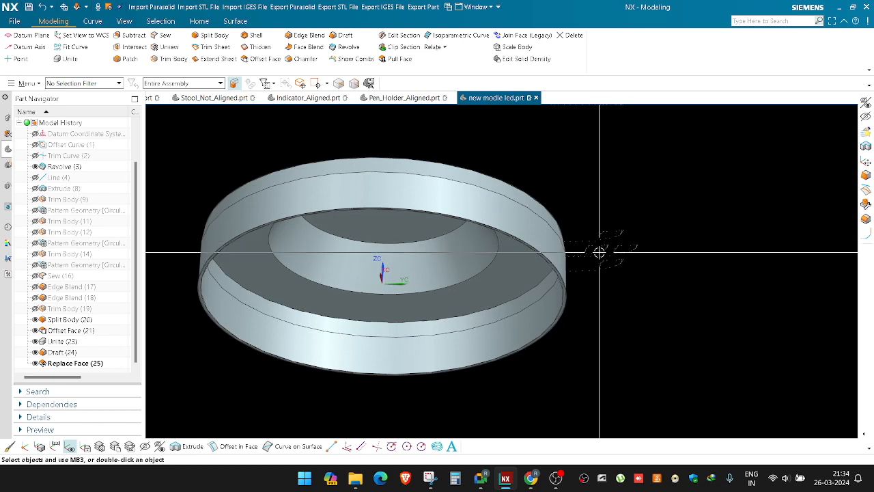
pyautogui.moveTo(601, 250); pyautogui.dragTo(596, 290, button='middle')
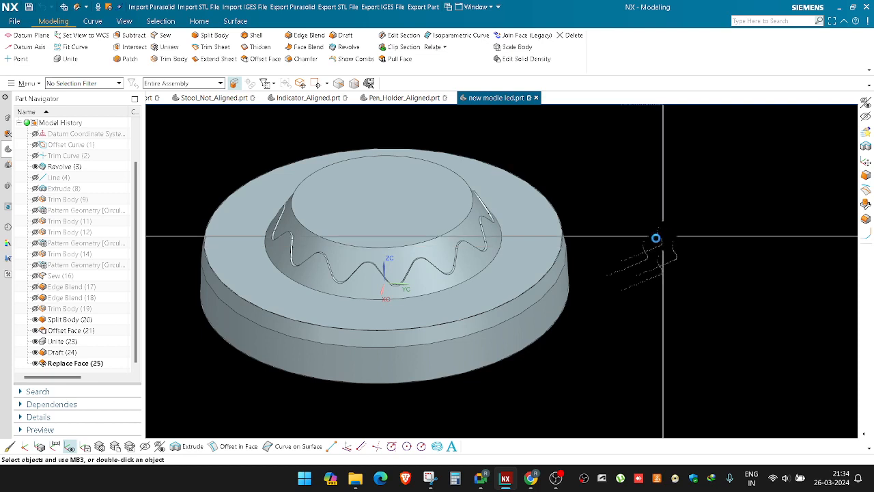
pyautogui.hotkey('ctrl', 'h')
pyautogui.click(179, 216)
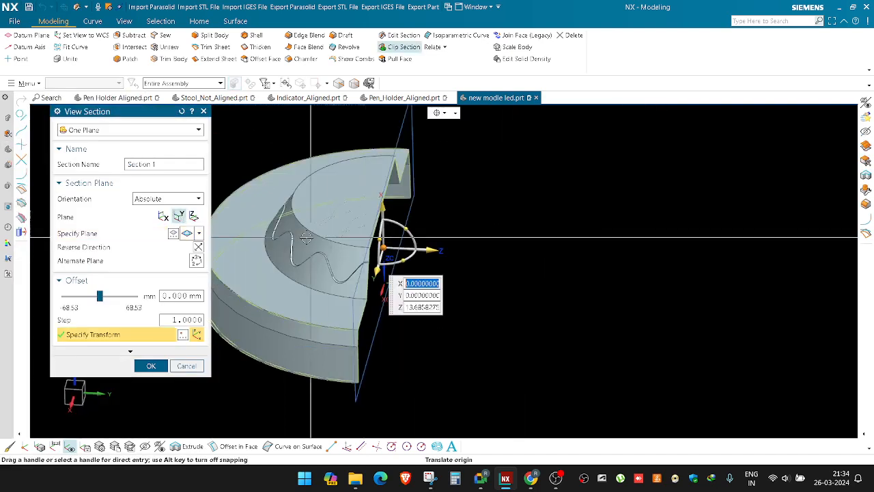
pyautogui.scroll(5, 377, 302)
pyautogui.moveTo(372, 303); pyautogui.dragTo(301, 299, button='middle')
pyautogui.scroll(-8, 350, 242)
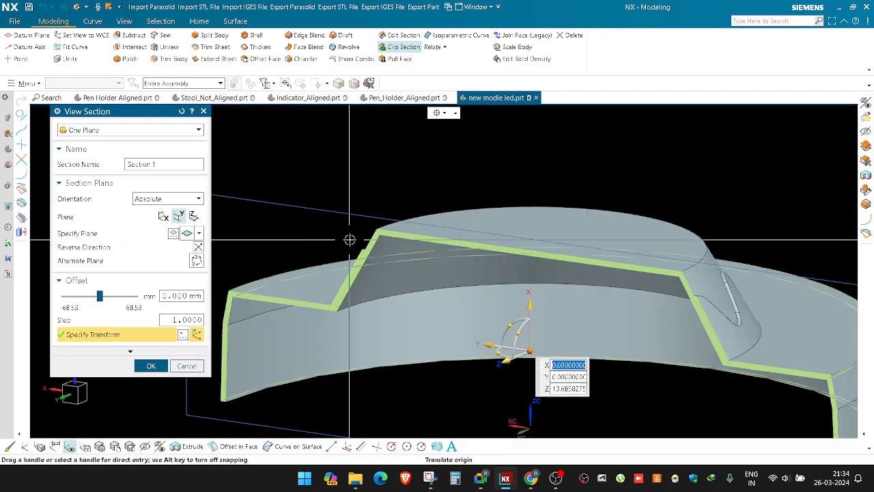
pyautogui.scroll(7, 488, 248)
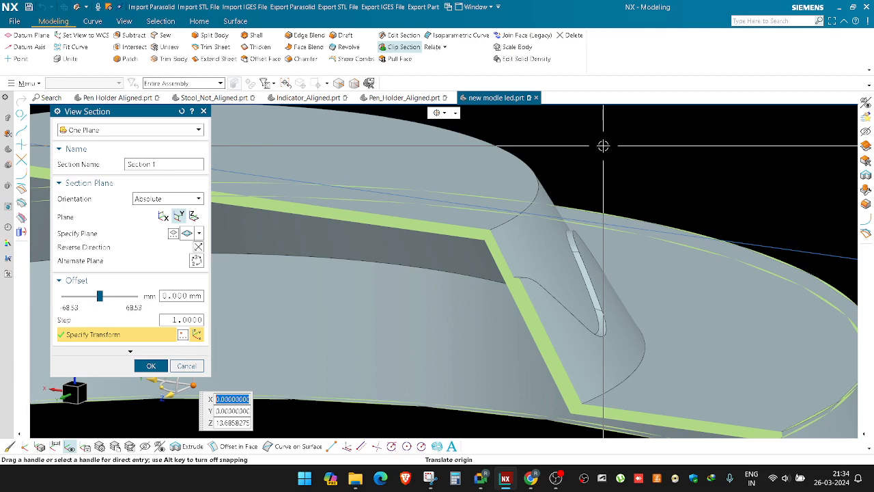
pyautogui.press('Escape')
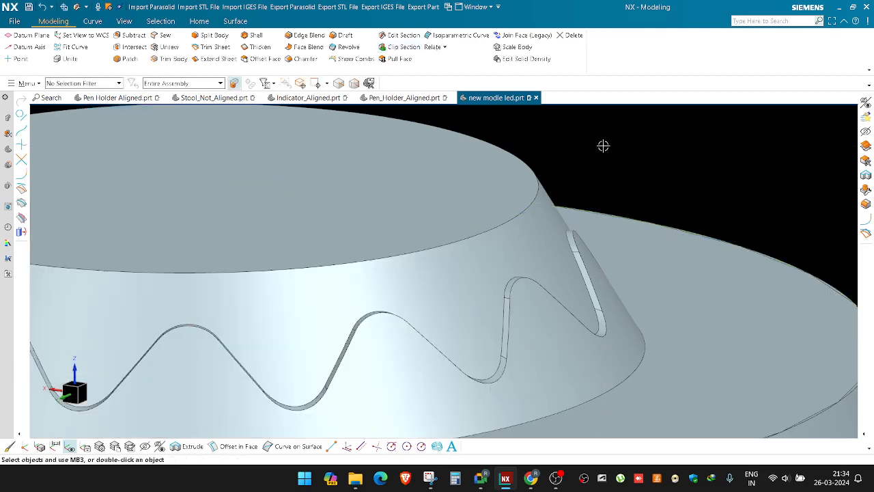
# Step: Examine the wavy raised edge around the housing's conical wall from the side views and up close
pyautogui.scroll(-3, 569, 188)
pyautogui.press('F8')
pyautogui.scroll(5, 465, 208)
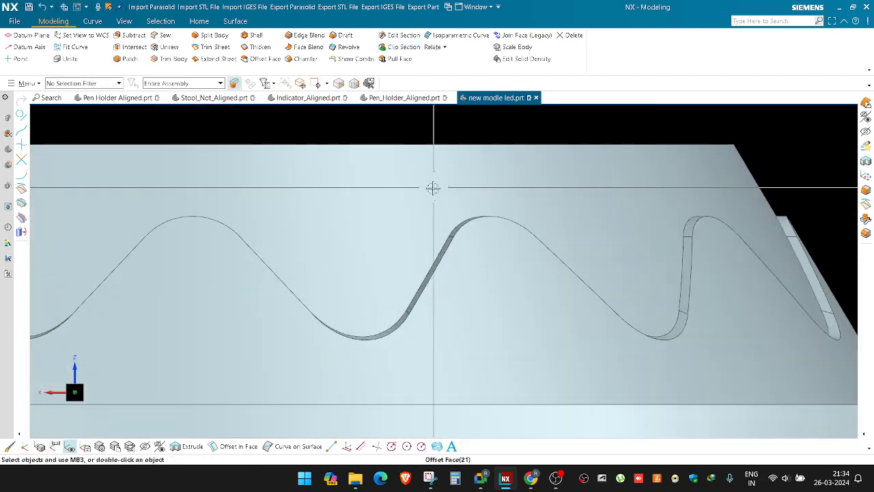
pyautogui.scroll(-4, 531, 216)
pyautogui.scroll(3, 403, 217)
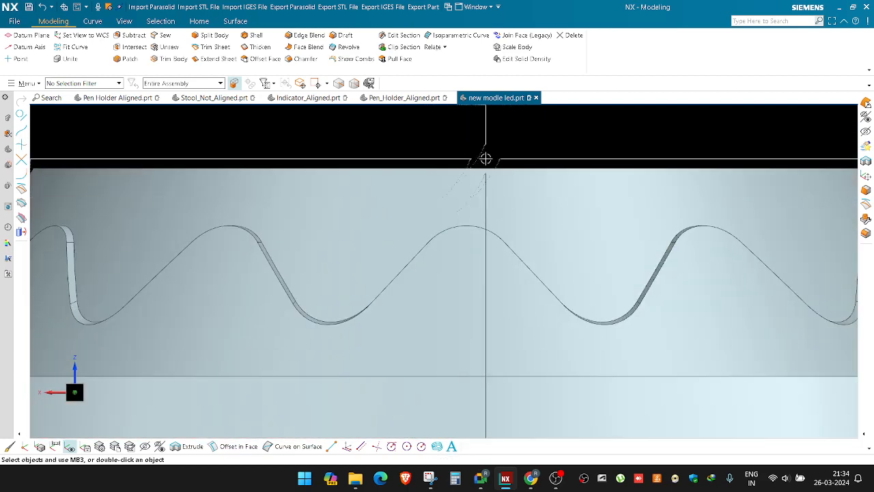
pyautogui.moveTo(448, 260); pyautogui.dragTo(500, 248, button='middle')
pyautogui.scroll(5, 500, 248)
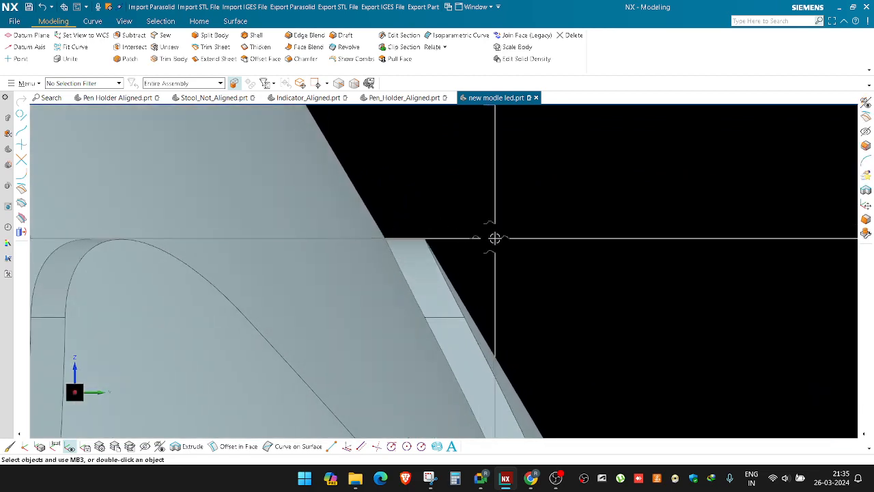
pyautogui.scroll(-5, 508, 234)
pyautogui.moveTo(549, 242)
pyautogui.mouseDown(button='middle')
pyautogui.moveTo(483, 234)
pyautogui.moveTo(433, 272)
pyautogui.mouseUp(button='middle')
pyautogui.press('F8')
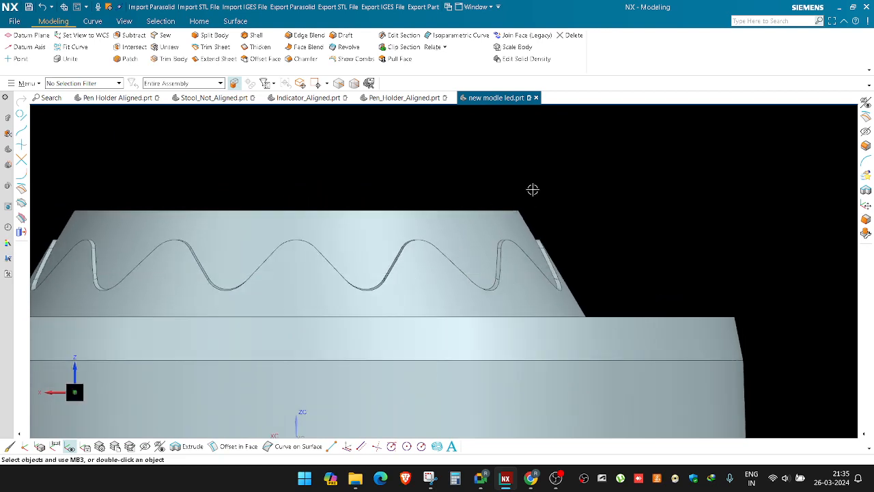
# Step: Examine the draft options offered by the Extrude command and close it without creating anything
pyautogui.scroll(-2, 533, 189)
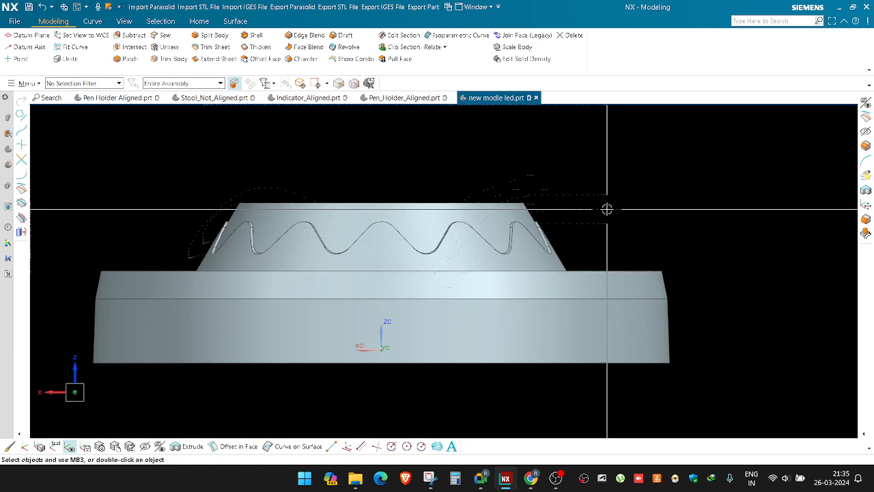
pyautogui.press('e')
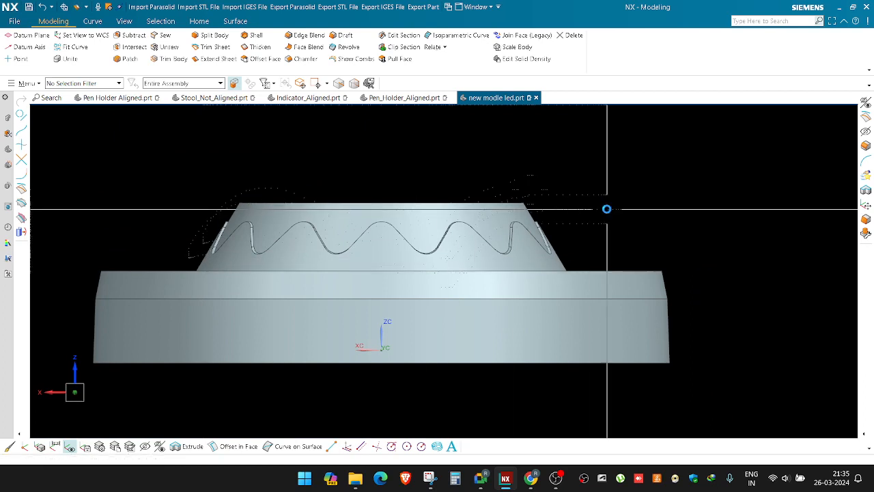
pyautogui.press('Escape')
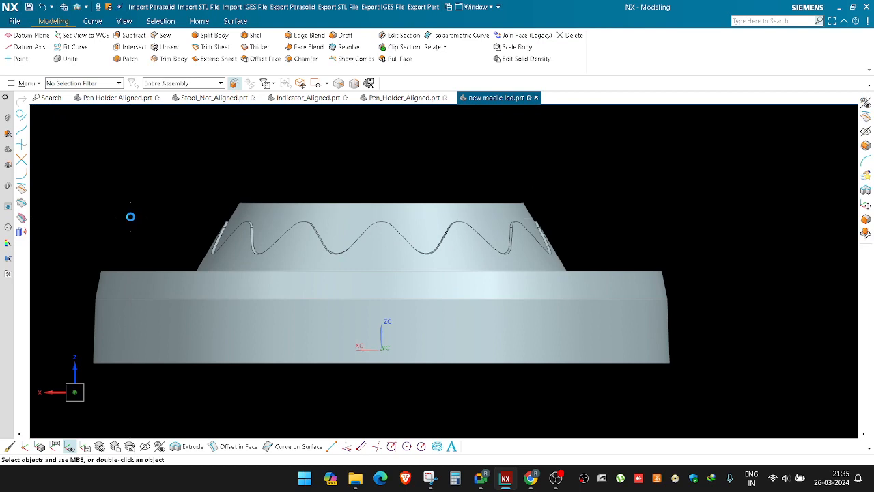
pyautogui.press('x')
pyautogui.click(145, 352)
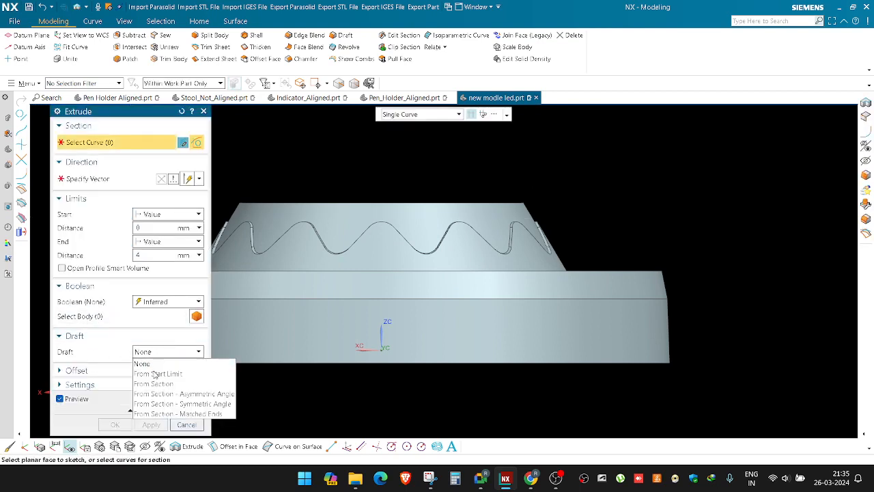
pyautogui.click(203, 111)
pyautogui.click(203, 111)
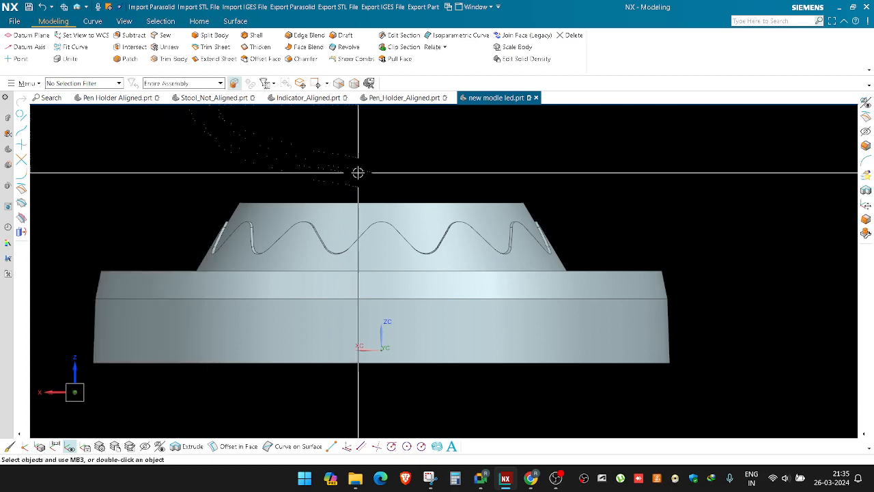
# Step: Examine where the wavy raised edge meets both slopes of the conical wall in side view
pyautogui.scroll(5, 476, 234)
pyautogui.scroll(-5, 512, 232)
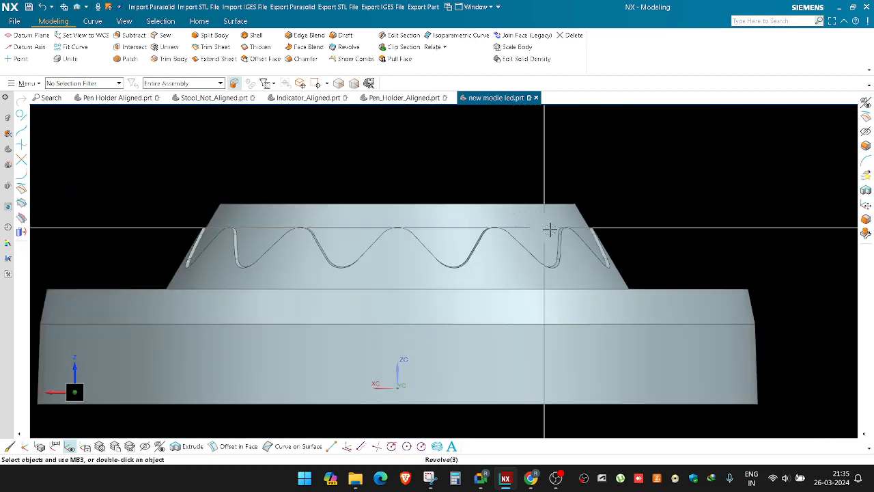
pyautogui.scroll(8, 551, 234)
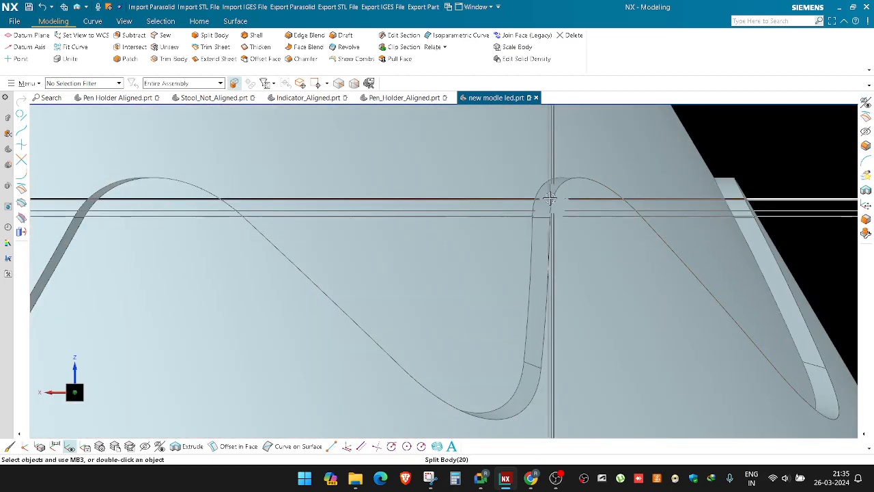
pyautogui.scroll(-6, 300, 231)
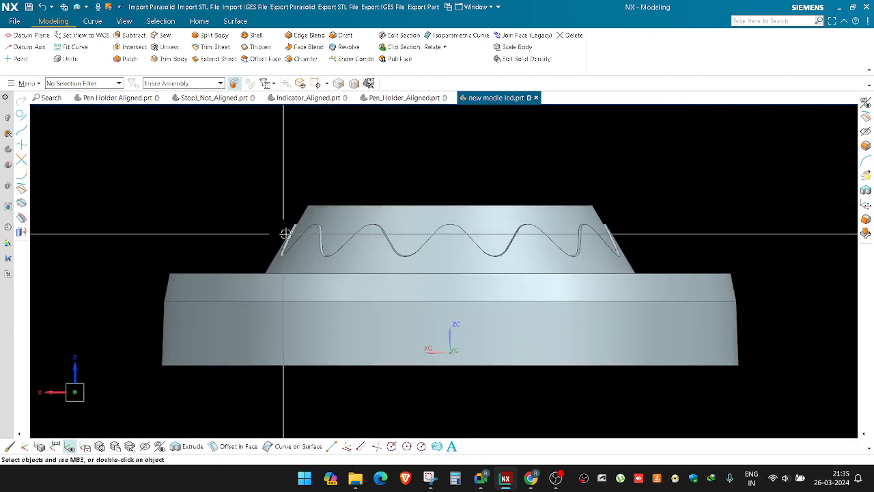
pyautogui.moveTo(299, 233); pyautogui.dragTo(293, 217, button='middle')
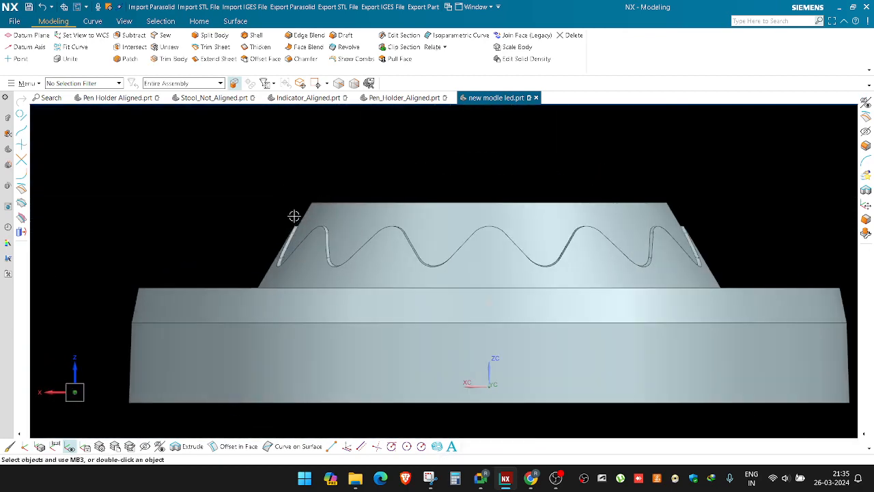
pyautogui.scroll(8, 293, 216)
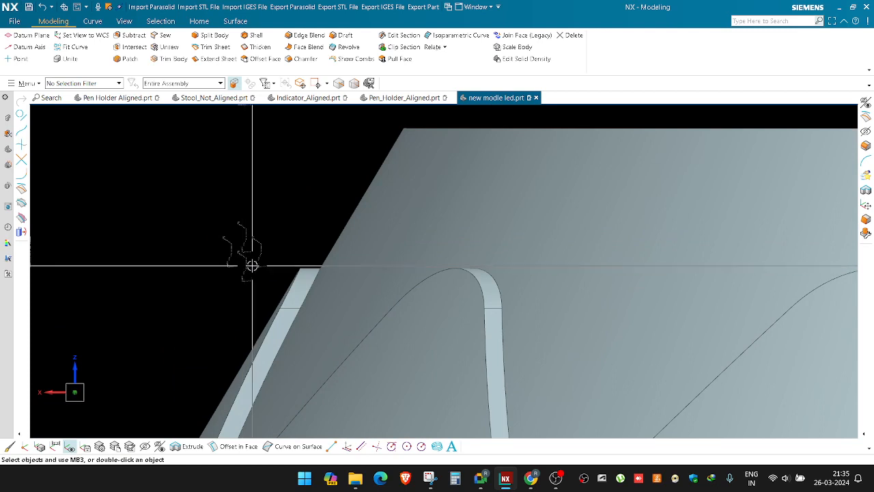
pyautogui.scroll(3, 248, 259)
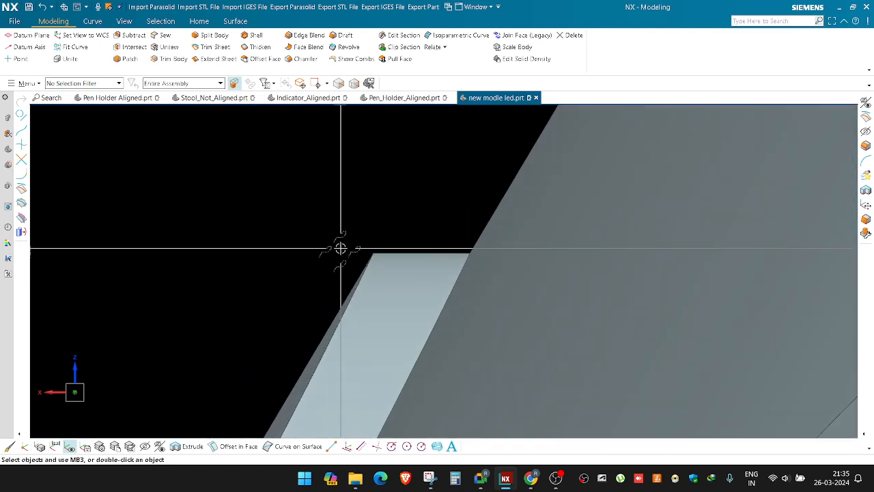
pyautogui.scroll(-10, 328, 255)
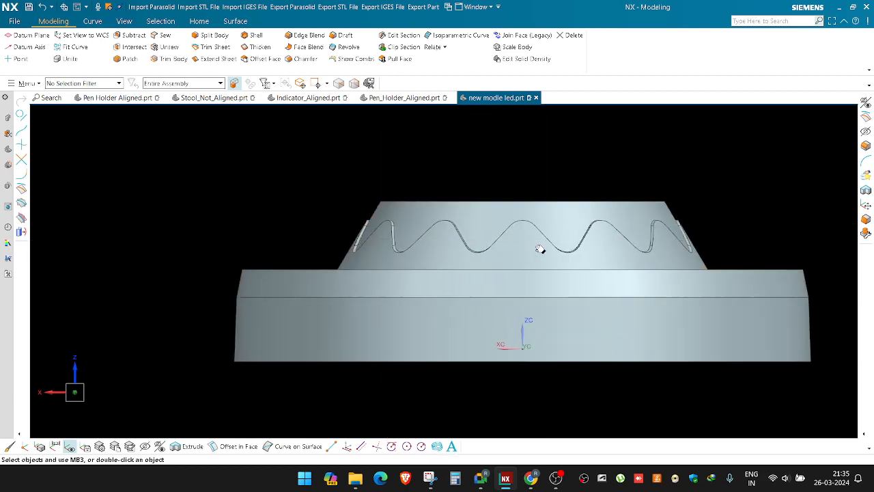
pyautogui.keyDown('shift'); pyautogui.moveTo(539, 248); pyautogui.dragTo(437, 252, button='middle'); pyautogui.keyUp('shift')
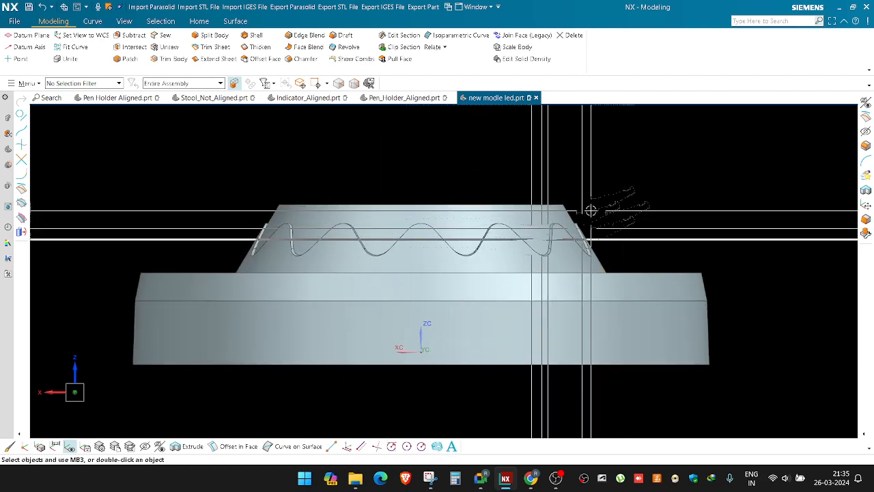
pyautogui.moveTo(592, 211); pyautogui.dragTo(595, 212, button='middle')
pyautogui.press('F8')
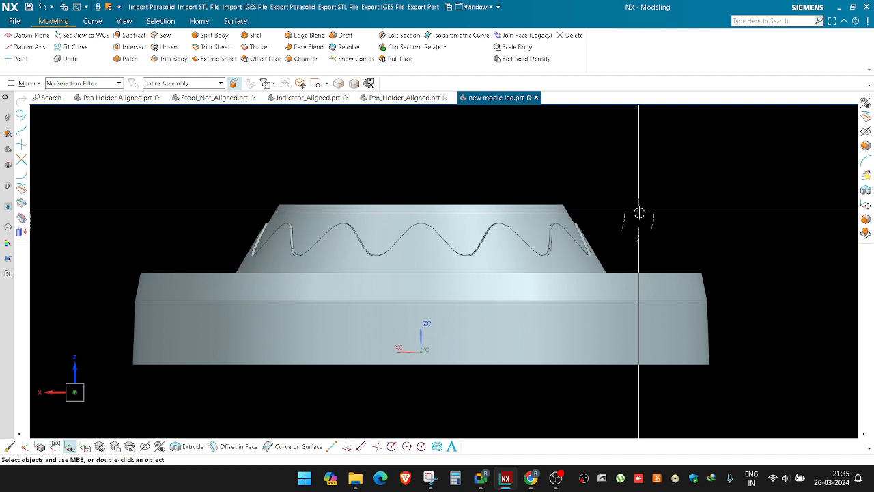
pyautogui.hotkey('ctrl', 'shift', 'b')
pyautogui.hotkey('ctrl', 'shift', 'b')
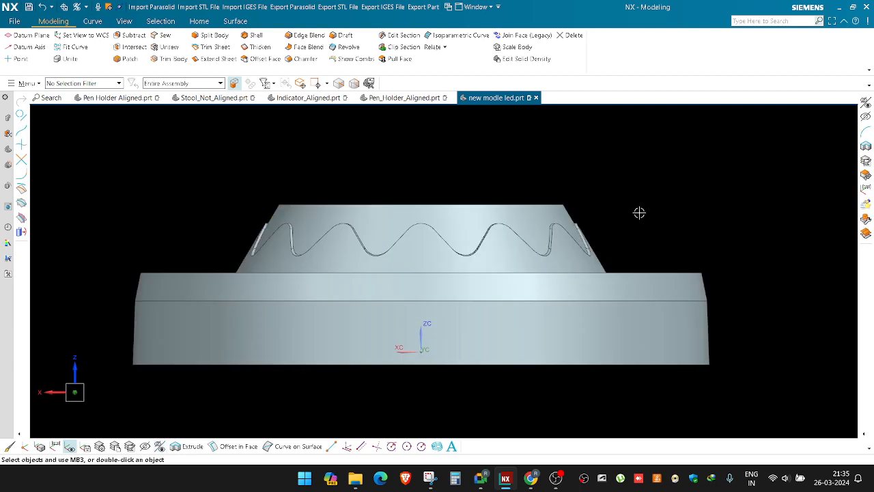
pyautogui.scroll(5, 636, 264)
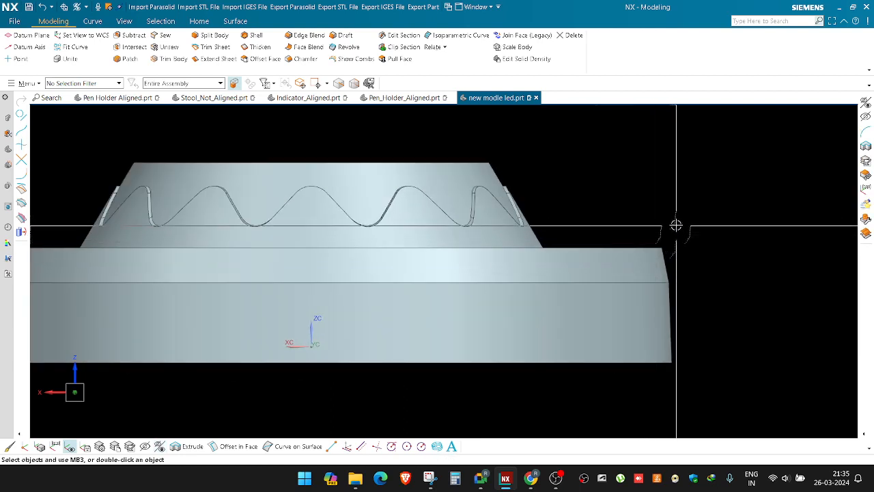
pyautogui.scroll(-2, 677, 223)
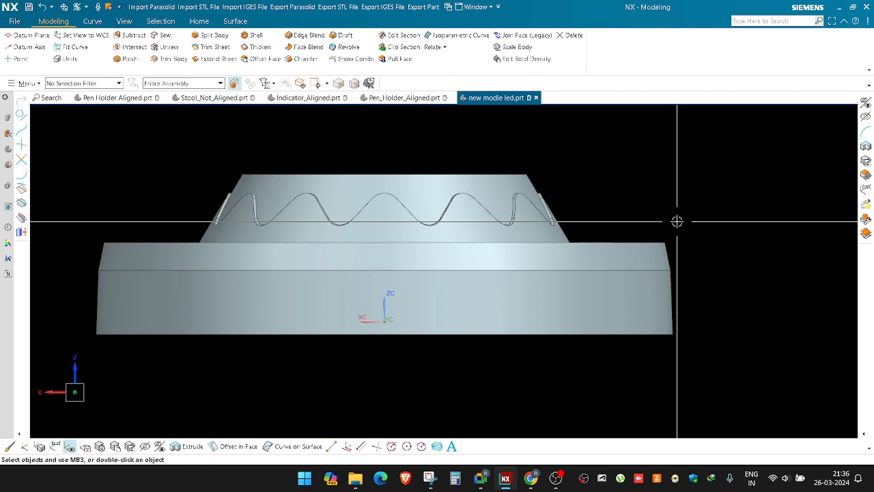
# Step: Rotate the WCS about its ZC axis by an angle of 1 degree, working from the top view
pyautogui.moveTo(552, 222)
pyautogui.mouseDown(button='middle')
pyautogui.moveTo(449, 253)
pyautogui.moveTo(560, 216)
pyautogui.mouseUp(button='middle')
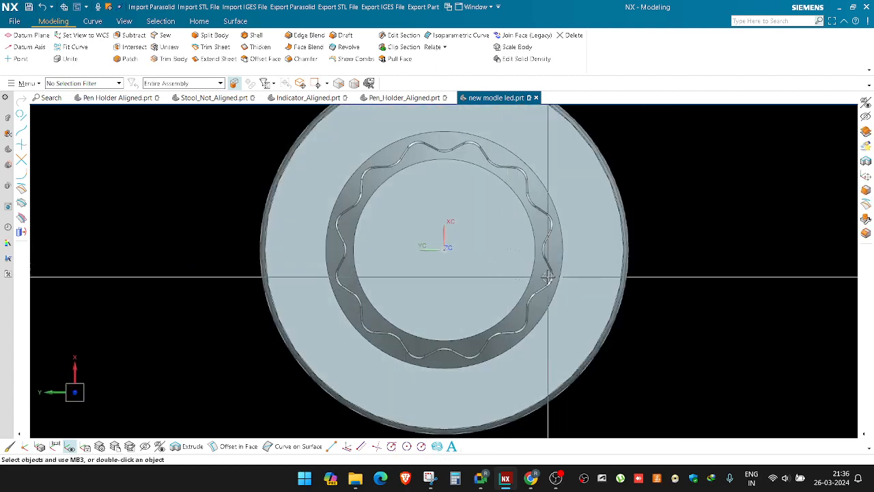
pyautogui.moveTo(449, 235); pyautogui.dragTo(473, 254, button='middle')
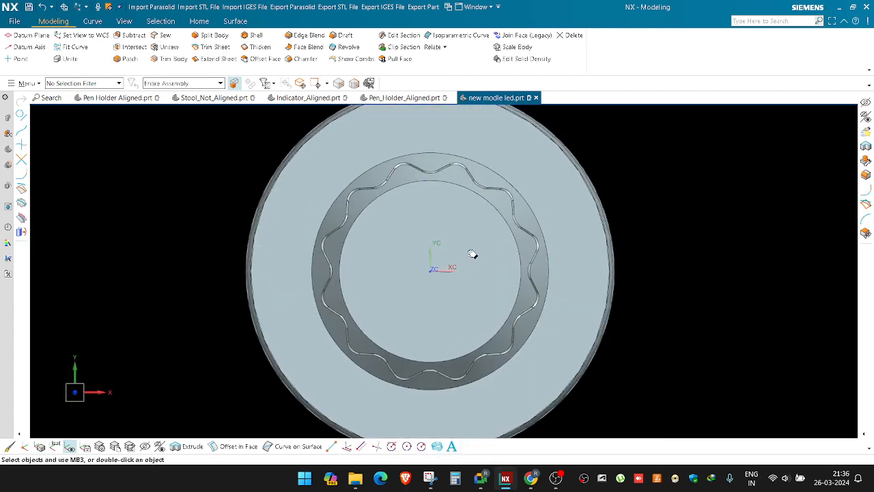
pyautogui.doubleClick(430, 249)
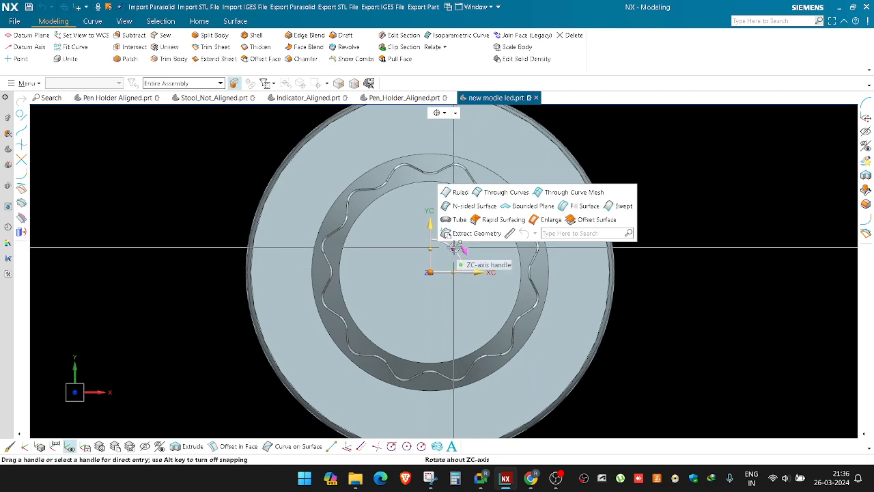
pyautogui.scroll(-2, 396, 303)
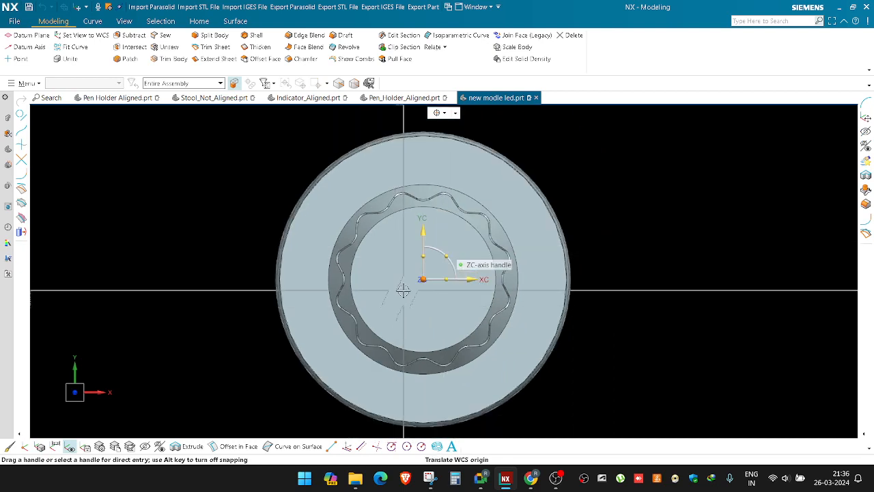
pyautogui.click(452, 254)
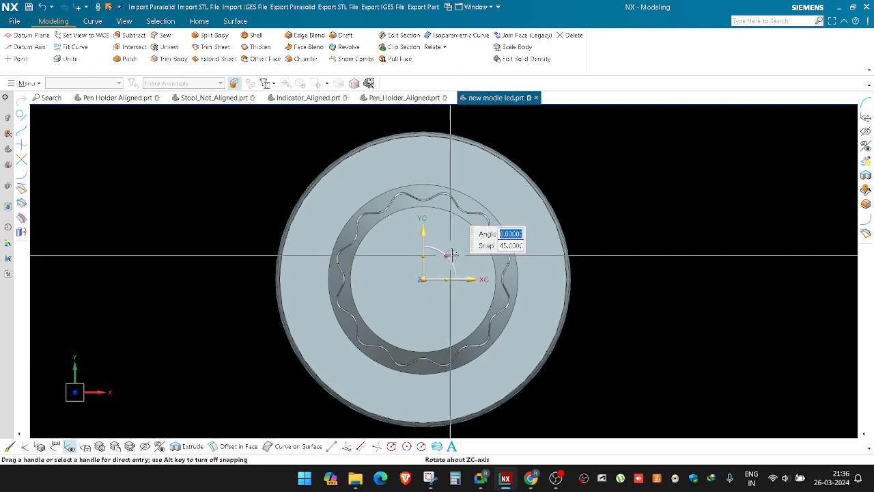
pyautogui.write('1')
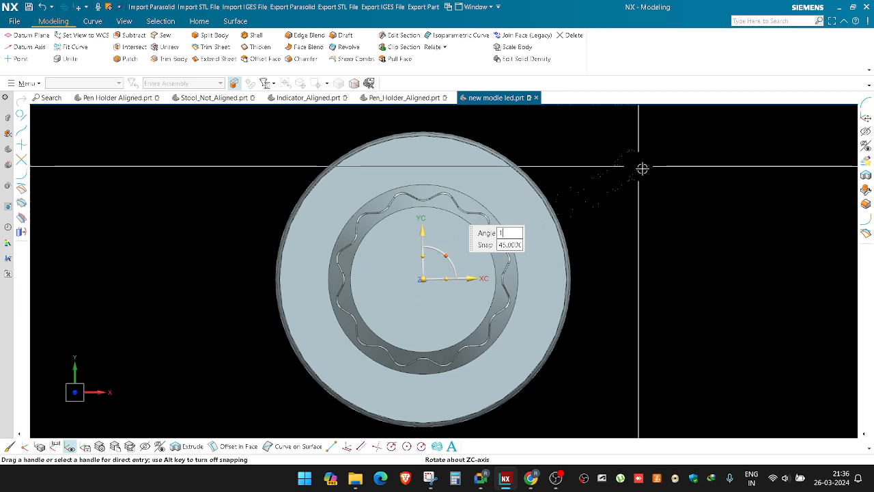
pyautogui.middleClick(636, 208)
# Step: Examine the wavy edge's alignment with the WCS axes from the top, with the view turned about Z
pyautogui.moveTo(528, 134); pyautogui.dragTo(462, 111, button='middle')
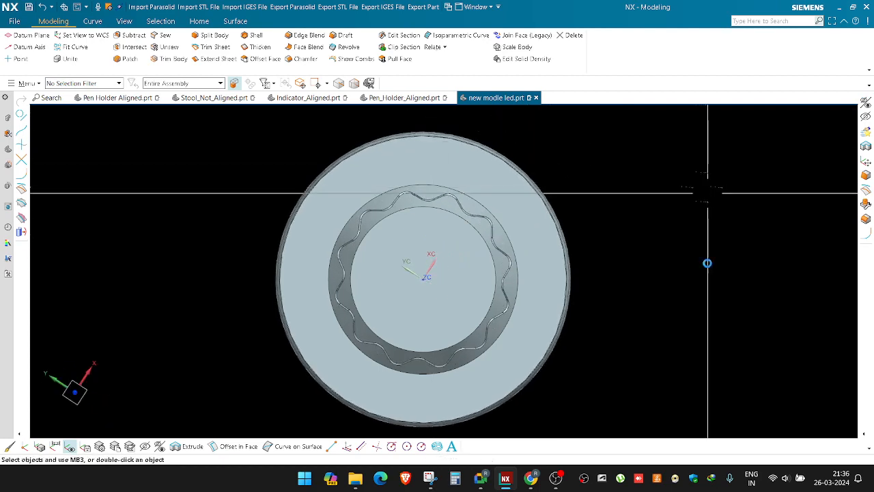
pyautogui.press('F8')
pyautogui.press('F8')
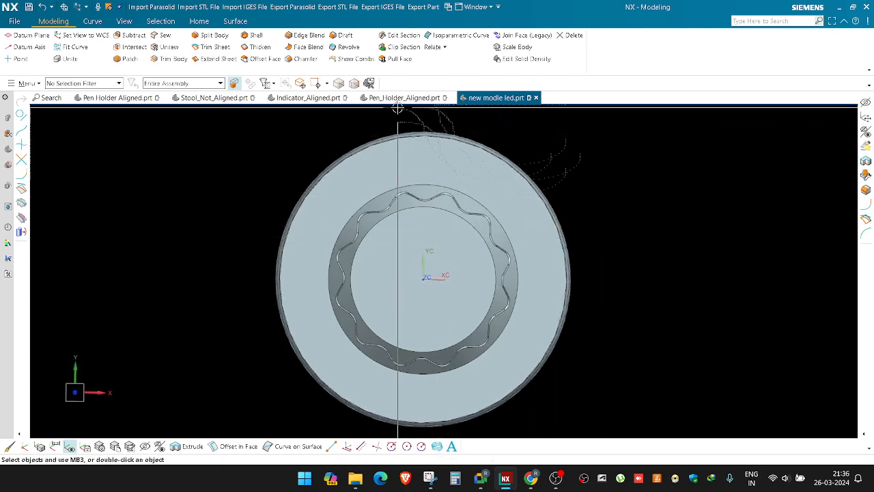
pyautogui.moveTo(265, 107); pyautogui.dragTo(268, 109, button='middle')
pyautogui.moveTo(747, 108)
pyautogui.mouseDown(button='middle')
pyautogui.moveTo(769, 109)
pyautogui.moveTo(745, 109)
pyautogui.mouseUp(button='middle')
pyautogui.moveTo(428, 109)
pyautogui.mouseDown(button='middle')
pyautogui.moveTo(437, 108)
pyautogui.moveTo(428, 108)
pyautogui.mouseUp(button='middle')
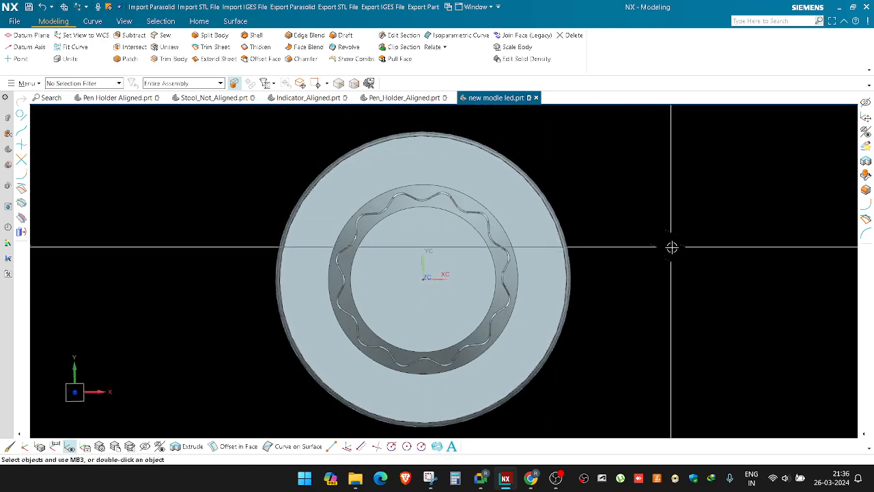
pyautogui.moveTo(672, 248); pyautogui.dragTo(687, 252, button='middle')
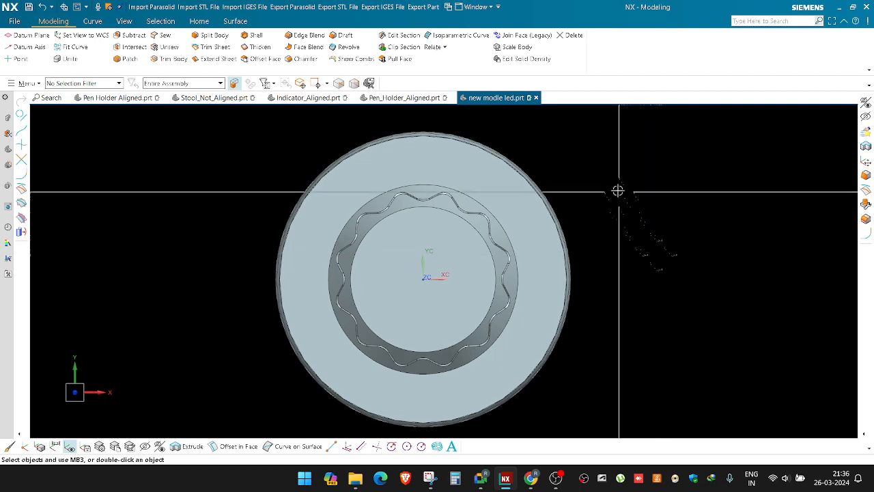
pyautogui.keyDown('shift'); pyautogui.moveTo(614, 187); pyautogui.dragTo(620, 189, button='middle'); pyautogui.keyUp('shift')
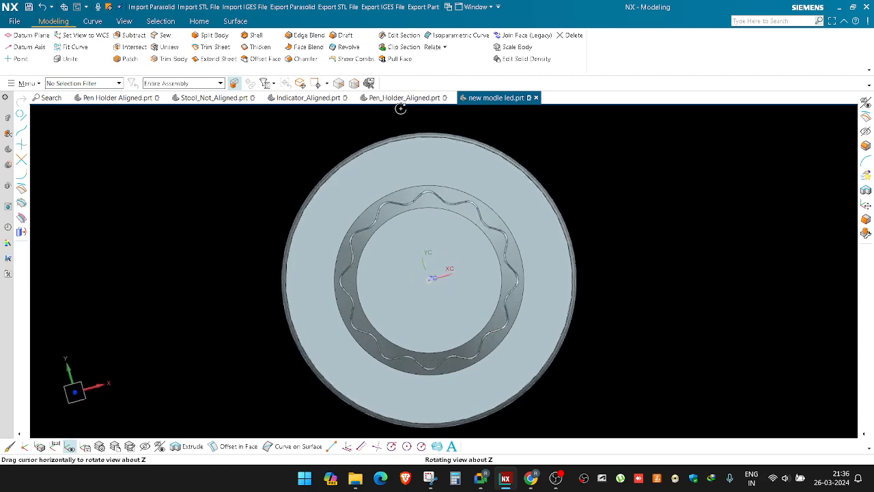
pyautogui.moveTo(410, 108); pyautogui.dragTo(377, 242, button='middle')
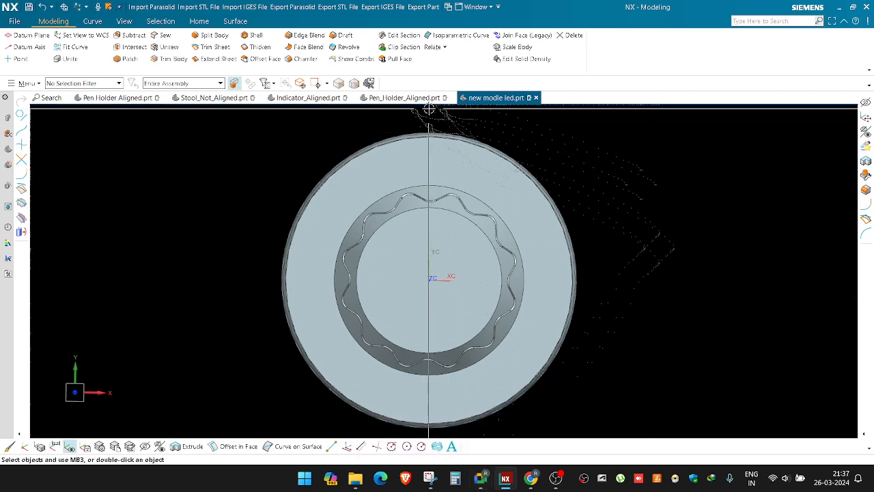
pyautogui.moveTo(429, 108)
pyautogui.mouseDown(button='middle')
pyautogui.moveTo(442, 106)
pyautogui.moveTo(448, 115)
pyautogui.moveTo(435, 117)
pyautogui.mouseUp(button='middle')
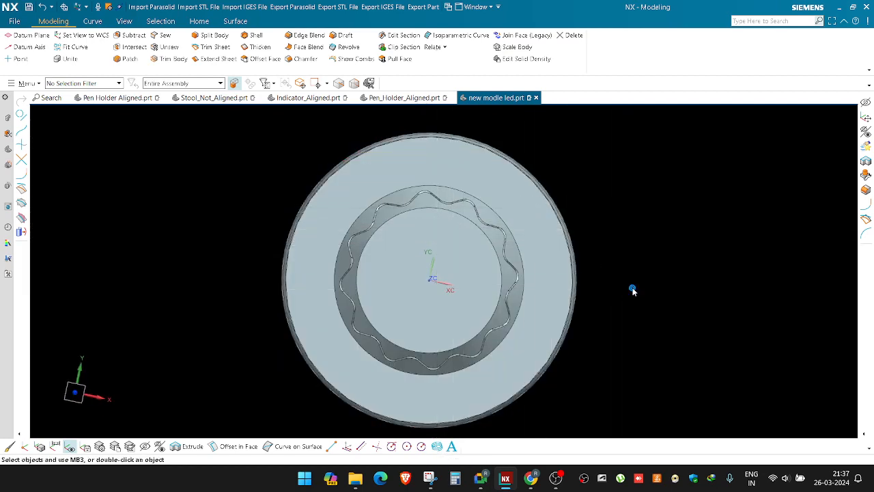
pyautogui.moveTo(632, 288); pyautogui.dragTo(636, 272, button='middle')
pyautogui.moveTo(605, 324); pyautogui.dragTo(610, 276, button='middle')
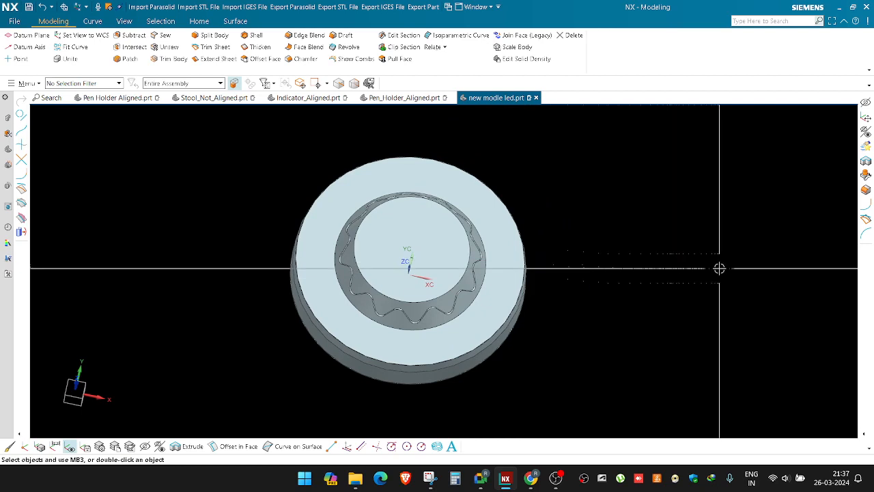
pyautogui.moveTo(719, 272); pyautogui.dragTo(701, 384, button='middle')
pyautogui.scroll(-4, 535, 254)
pyautogui.scroll(3, 580, 293)
pyautogui.keyDown('shift'); pyautogui.moveTo(646, 298); pyautogui.dragTo(729, 185, button='middle'); pyautogui.keyUp('shift')
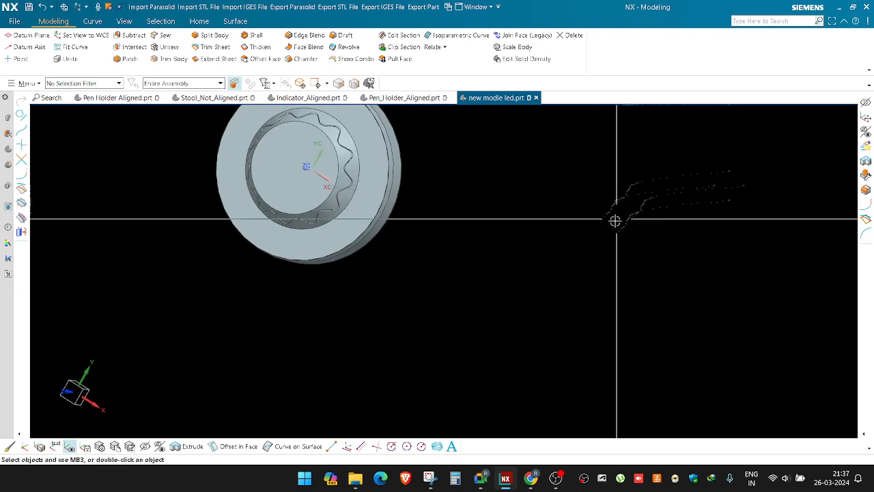
pyautogui.scroll(-2, 579, 312)
pyautogui.scroll(2, 478, 225)
pyautogui.keyDown('shift'); pyautogui.moveTo(504, 224); pyautogui.dragTo(555, 251, button='middle'); pyautogui.keyUp('shift')
pyautogui.moveTo(554, 250); pyautogui.dragTo(578, 240, button='middle')
pyautogui.press('F8')
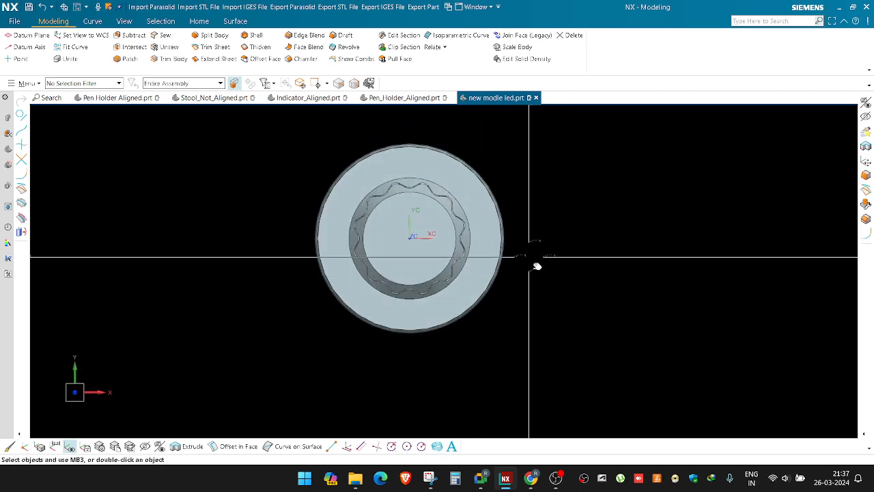
pyautogui.moveTo(725, 299); pyautogui.dragTo(640, 266, button='middle')
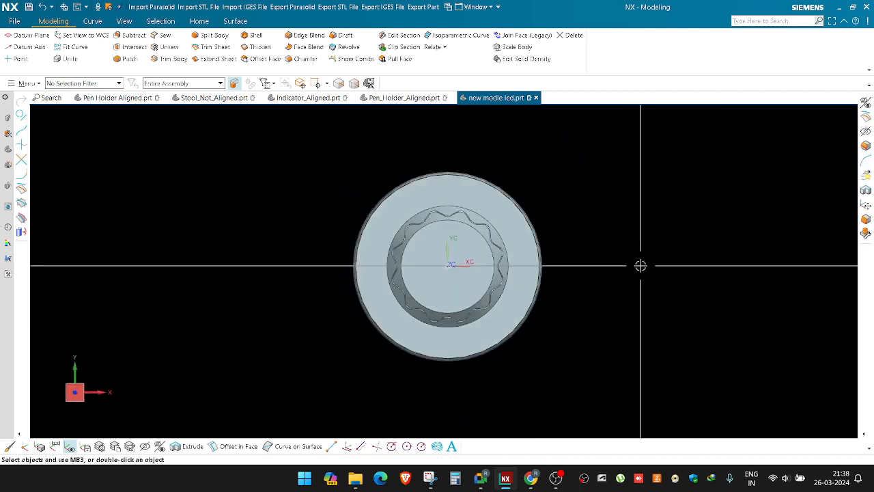
pyautogui.moveTo(430, 109); pyautogui.dragTo(455, 110, button='middle')
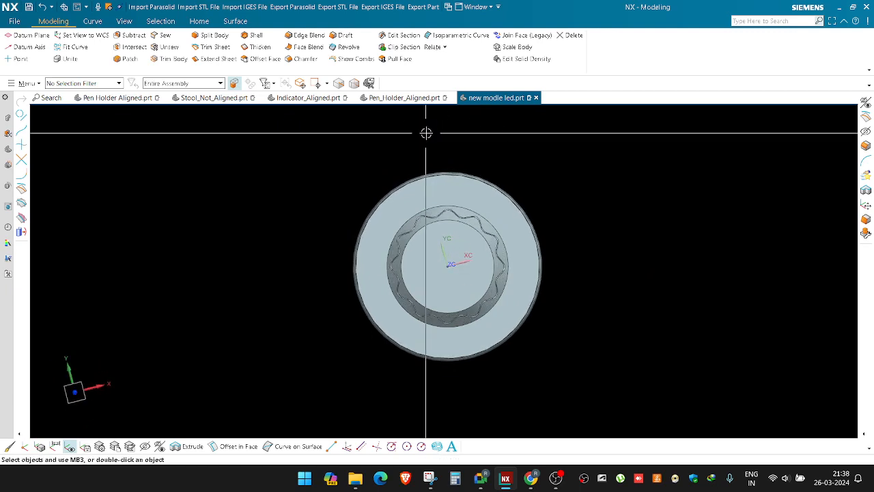
# Step: Open the Mudguard Not Aligned part file from its folder on the Desktop
pyautogui.press('F8')
pyautogui.hotkey('ctrl', 'f')
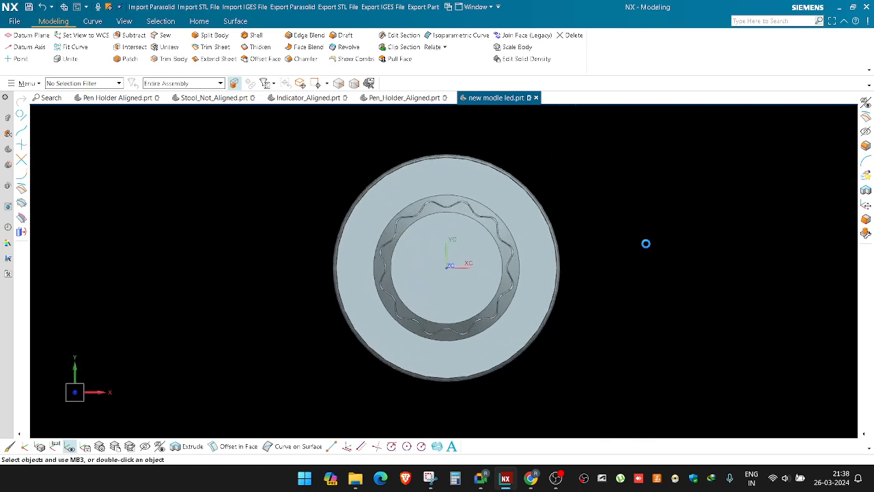
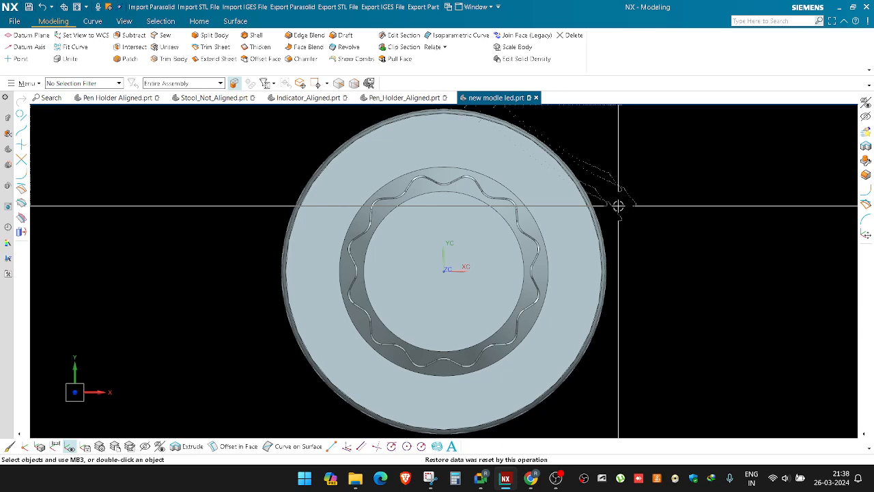
pyautogui.click(30, 83)
pyautogui.moveTo(23, 98)
pyautogui.click(109, 105)
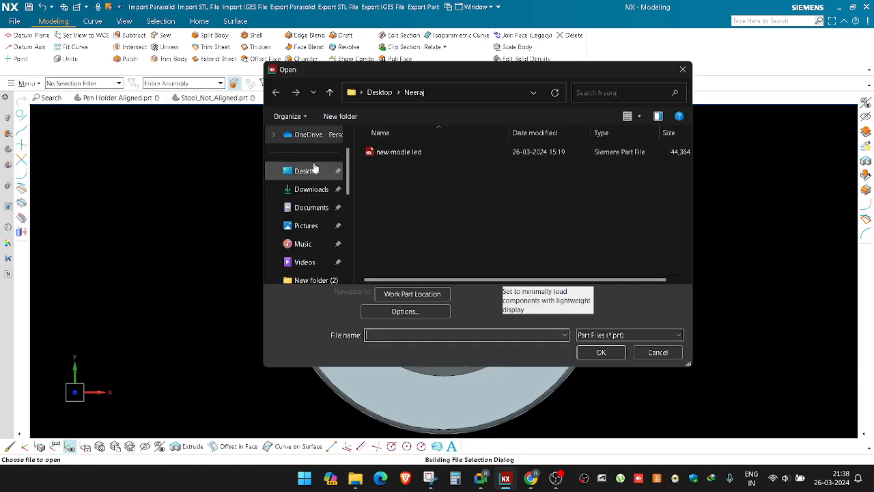
pyautogui.click(309, 170)
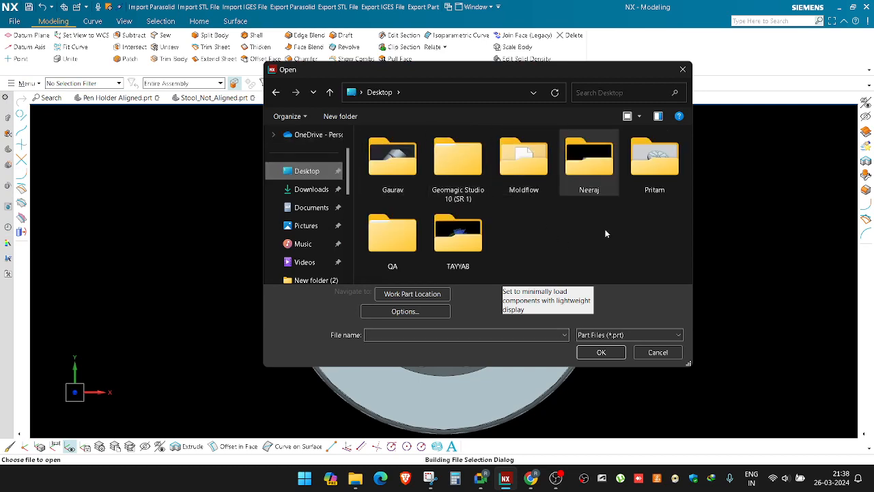
pyautogui.doubleClick(454, 239)
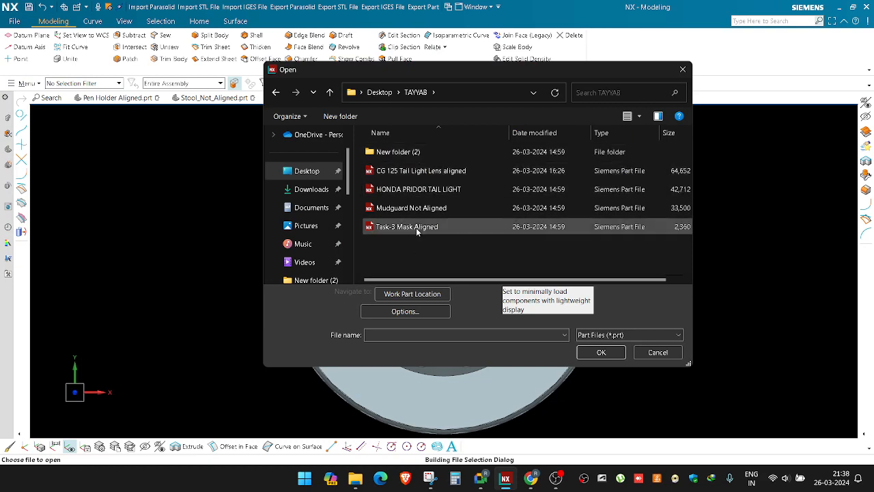
pyautogui.doubleClick(412, 208)
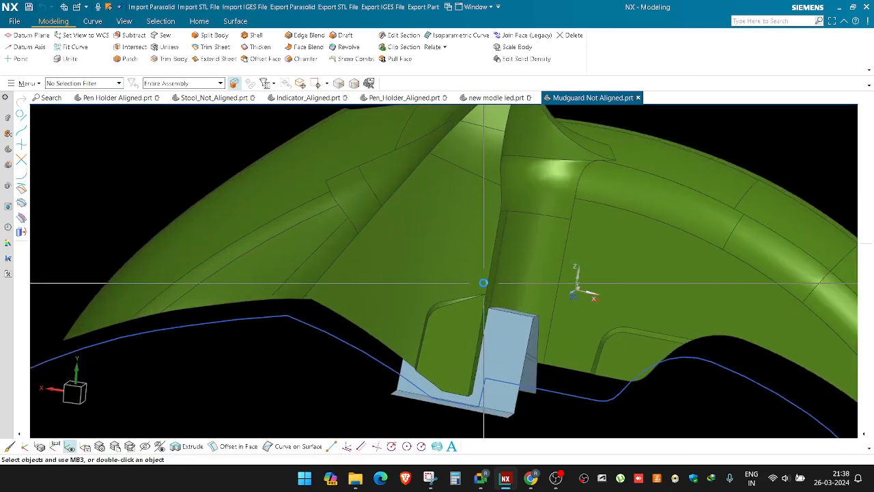
# Step: Examine the mudguard and its bracket from several sides, trying to hide the green mudguard body
pyautogui.moveTo(484, 287); pyautogui.dragTo(509, 279, button='middle')
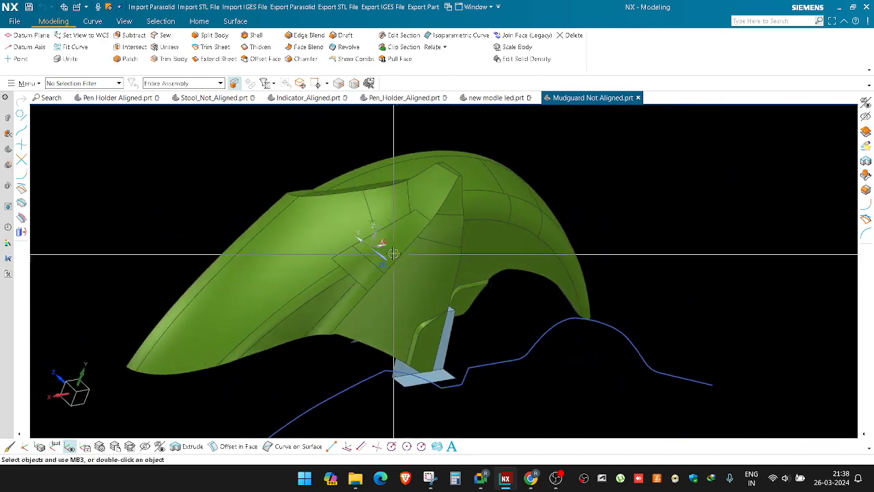
pyautogui.scroll(3, 404, 258)
pyautogui.moveTo(462, 228); pyautogui.dragTo(411, 242, button='middle')
pyautogui.scroll(-6, 478, 191)
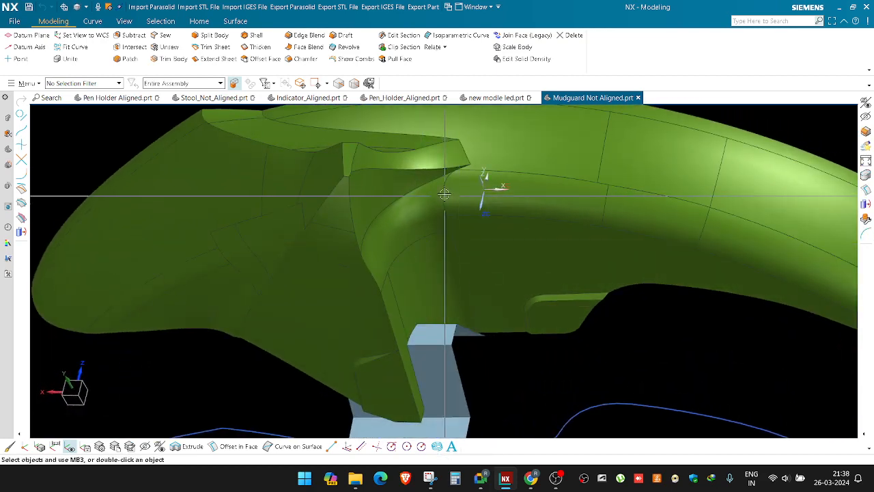
pyautogui.moveTo(451, 205); pyautogui.dragTo(493, 209, button='middle')
pyautogui.hotkey('ctrl', 'b')
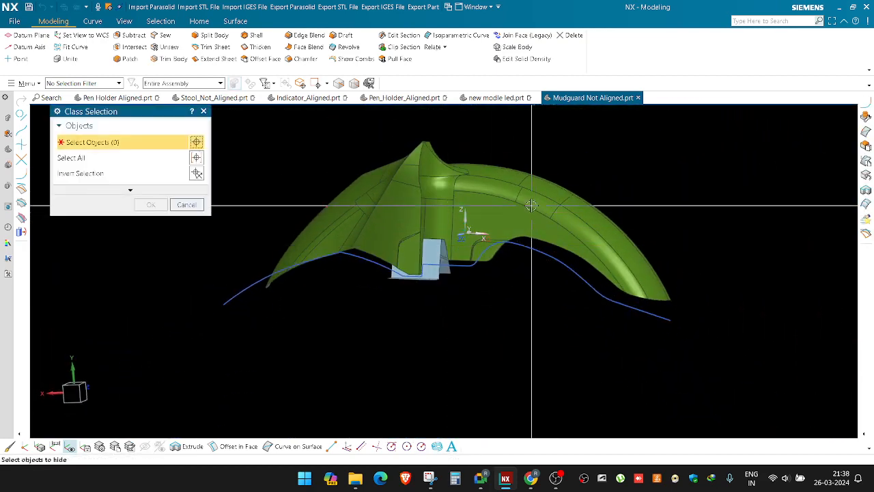
pyautogui.click(530, 205)
pyautogui.scroll(4, 482, 265)
pyautogui.middleClick(473, 274)
pyautogui.moveTo(470, 277); pyautogui.dragTo(404, 250, button='middle')
pyautogui.scroll(5, 438, 205)
pyautogui.scroll(-3, 360, 226)
# Step: Hide the grey-blue bracket body and undo the hiding
pyautogui.hotkey('ctrl', 'b')
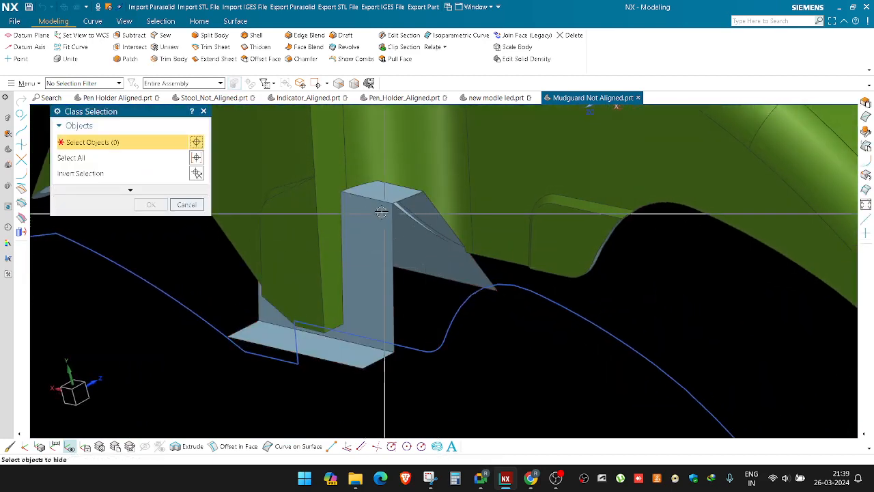
pyautogui.click(376, 209)
pyautogui.middleClick(374, 207)
pyautogui.scroll(2, 343, 182)
pyautogui.hotkey('ctrl', 'z')
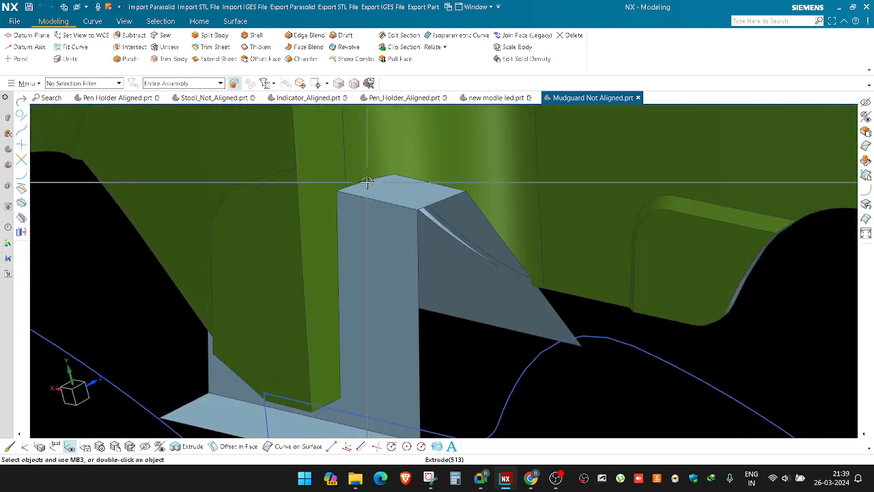
# Step: Unsew the face of the narrow light-blue strip that runs along the inside of the bracket
pyautogui.moveTo(335, 178); pyautogui.dragTo(341, 199, button='middle')
pyautogui.scroll(3, 347, 271)
pyautogui.click(169, 46)
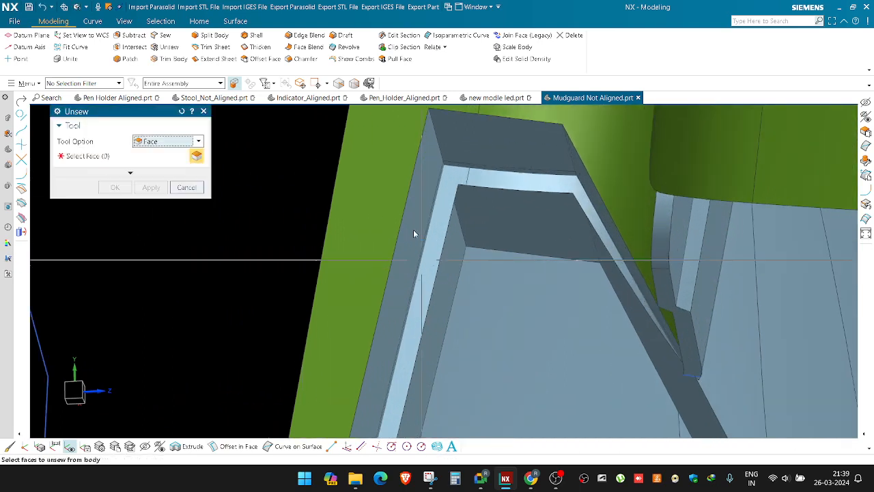
pyautogui.click(463, 174)
pyautogui.middleClick(461, 175)
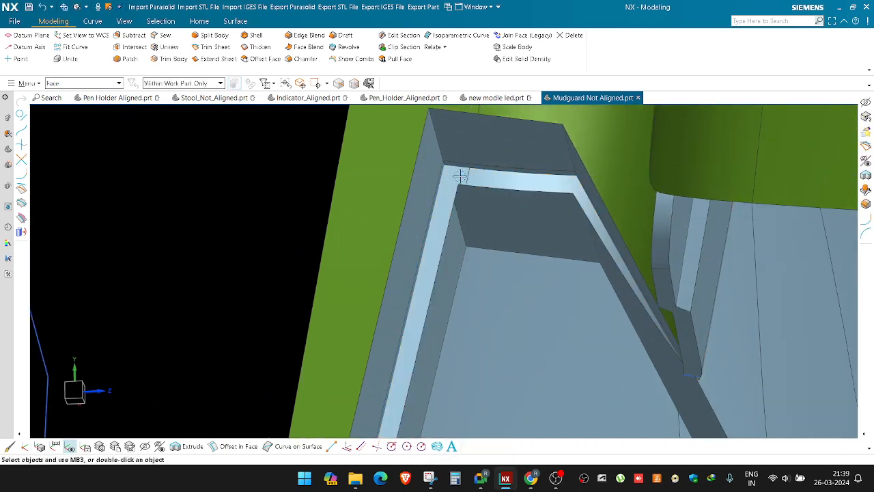
# Step: Trim the narrow light-blue strip against the bracket faces with the projection direction Normal to Face, keeping the selected region
pyautogui.click(211, 47)
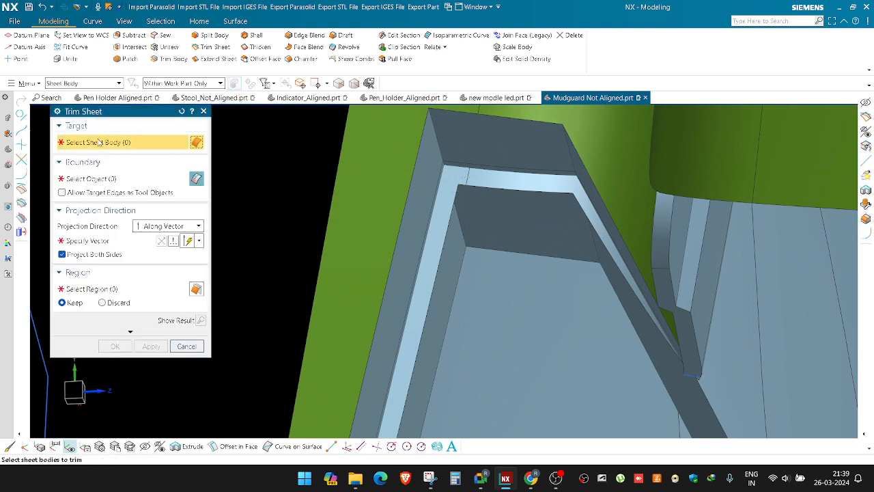
pyautogui.scroll(2, 478, 151)
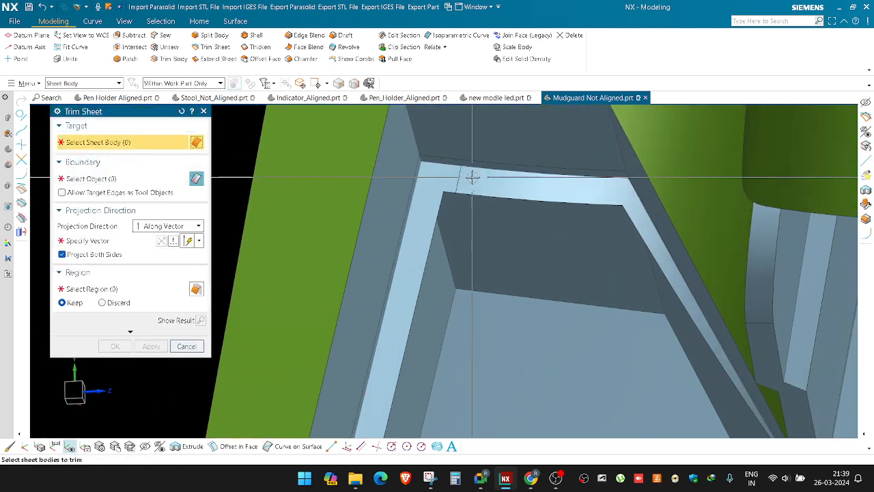
pyautogui.click(468, 176)
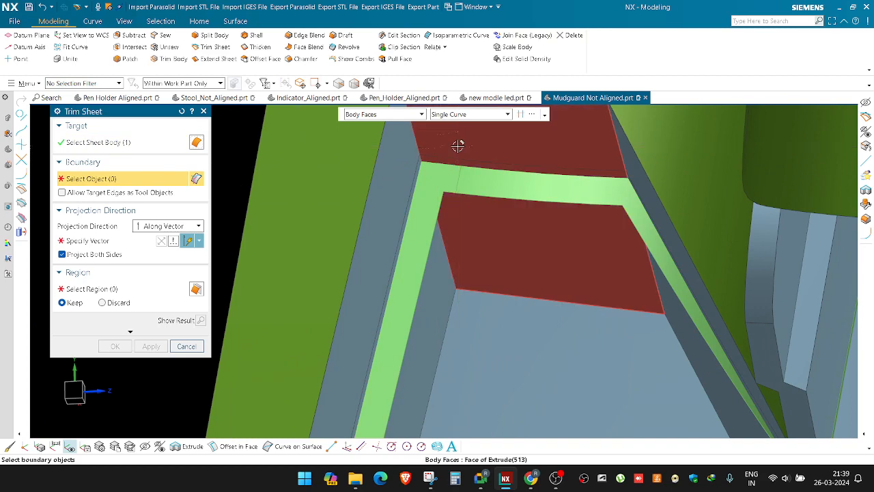
pyautogui.click(458, 145)
pyautogui.middleClick(390, 171)
pyautogui.scroll(-2, 391, 171)
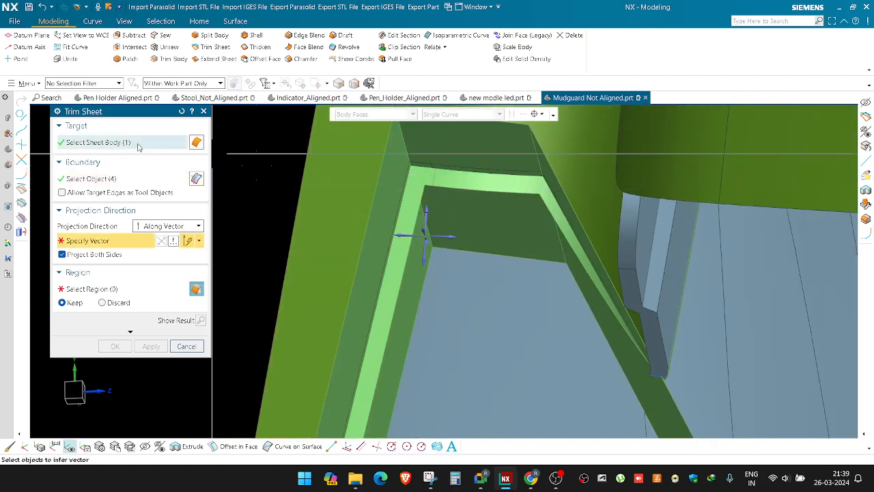
pyautogui.press('Escape')
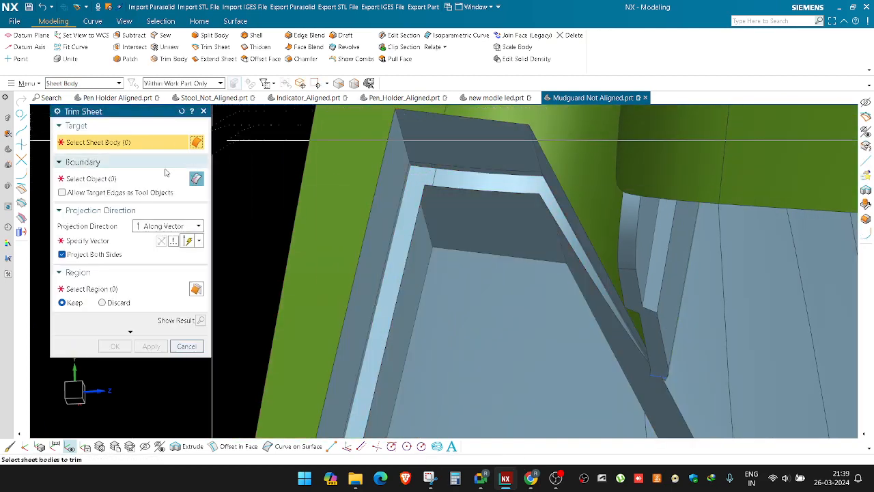
pyautogui.click(166, 238)
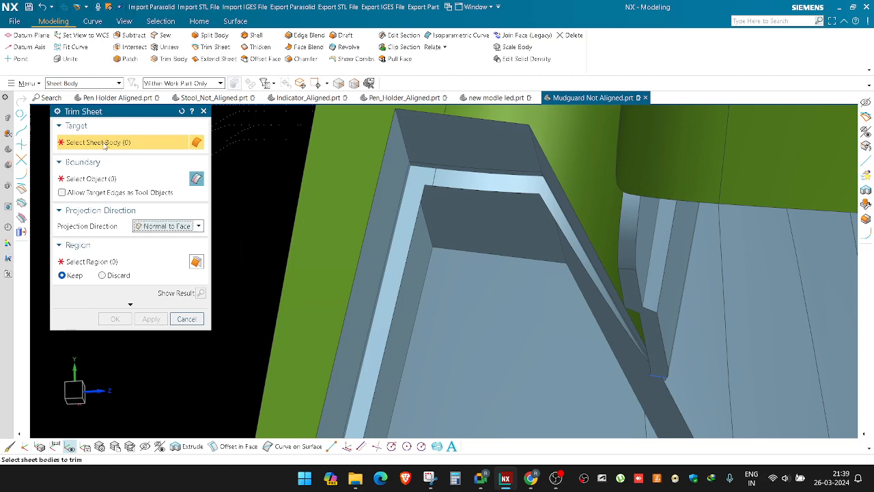
pyautogui.click(444, 151)
pyautogui.click(444, 152)
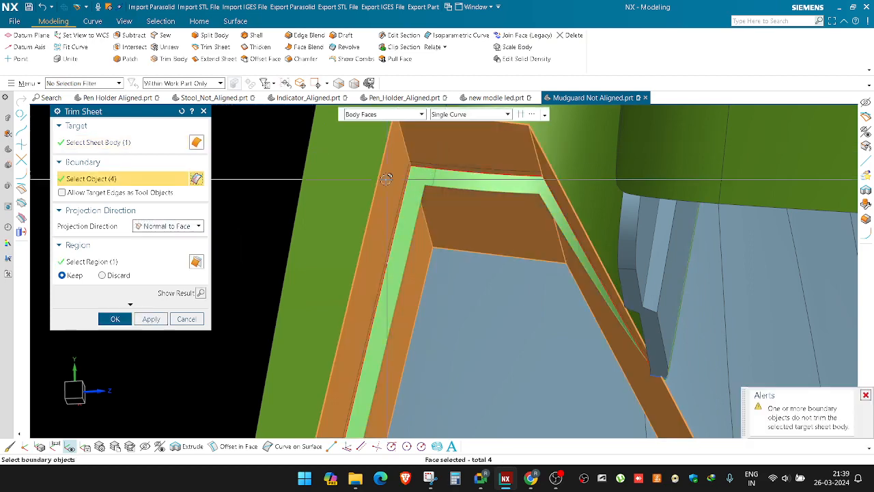
pyautogui.middleClick(407, 175)
# Step: Unsew the small triangular face at the end of the strip
pyautogui.scroll(-2, 411, 172)
pyautogui.moveTo(412, 173); pyautogui.dragTo(360, 246, button='middle')
pyautogui.scroll(3, 269, 321)
pyautogui.scroll(3, 269, 321)
pyautogui.keyDown('shift'); pyautogui.moveTo(281, 327); pyautogui.dragTo(303, 338, button='middle'); pyautogui.keyUp('shift')
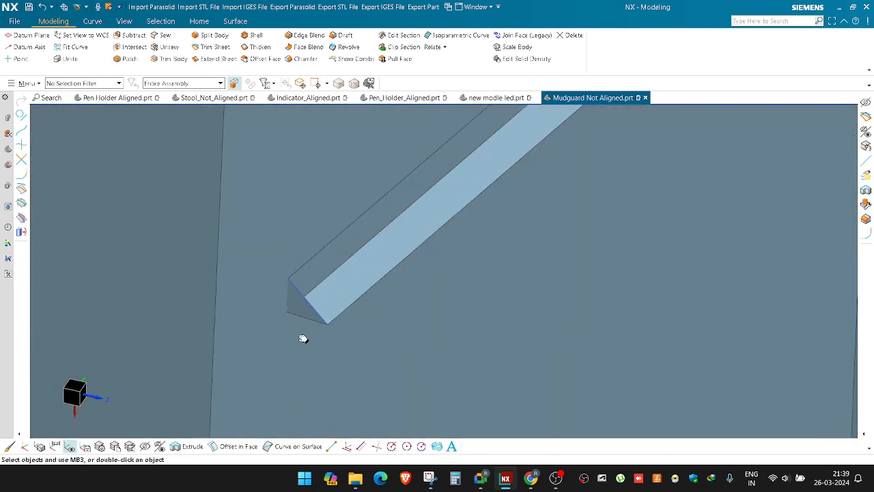
pyautogui.press('u')
pyautogui.click(297, 306)
pyautogui.middleClick(297, 305)
pyautogui.scroll(-1, 297, 305)
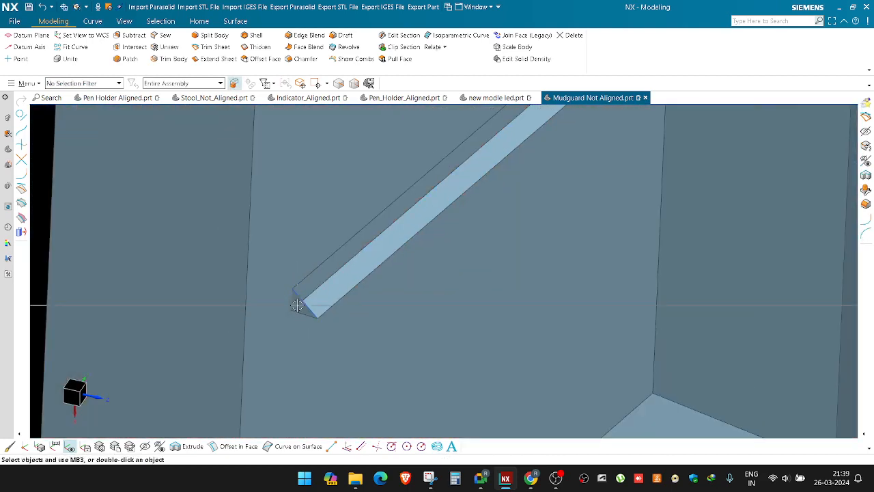
# Step: Trim the triangular end face against the adjoining bracket face, projecting Normal to Face with the region set to Discard
pyautogui.moveTo(297, 305); pyautogui.dragTo(325, 274, button='middle')
pyautogui.scroll(4, 322, 296)
pyautogui.press('t')
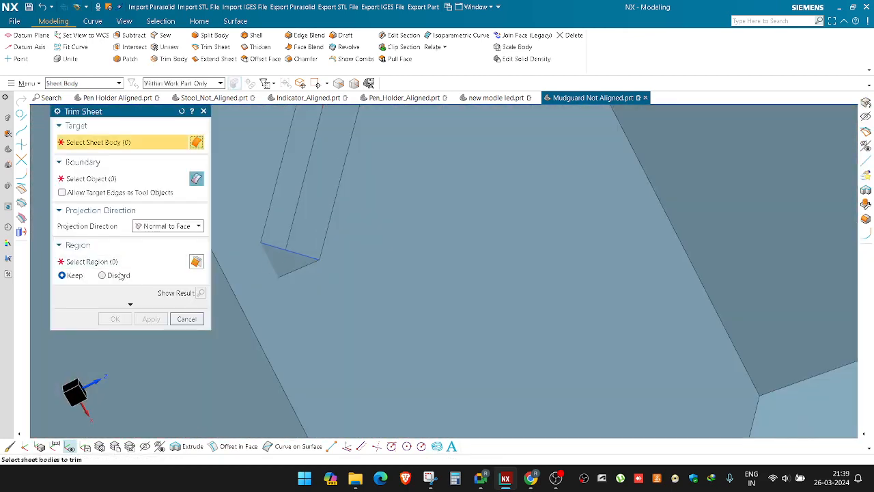
pyautogui.click(295, 258)
pyautogui.middleClick(297, 259)
pyautogui.click(320, 304)
pyautogui.middleClick(321, 304)
pyautogui.scroll(-5, 302, 333)
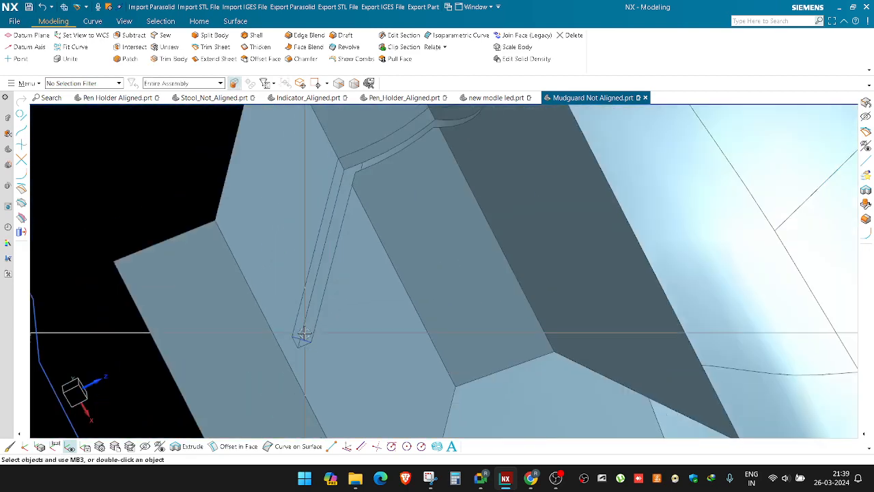
# Step: Unsew the long straight face of the strip as far as its corner with the curved section
pyautogui.scroll(3, 345, 222)
pyautogui.moveTo(344, 221); pyautogui.dragTo(335, 198, button='middle')
pyautogui.middleClick(325, 204)
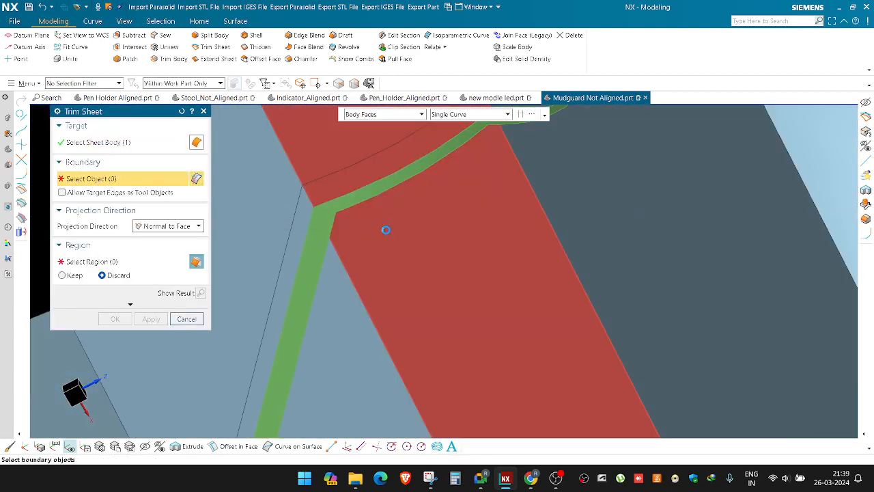
pyautogui.click(341, 308)
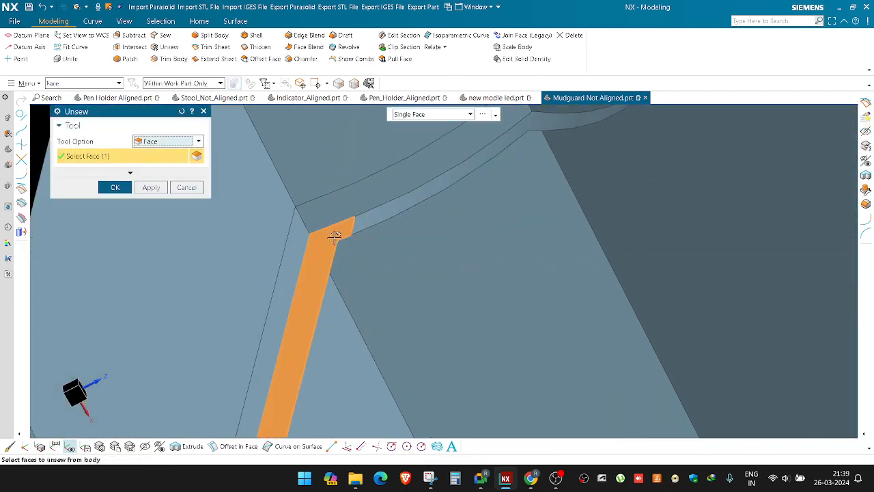
pyautogui.middleClick(334, 237)
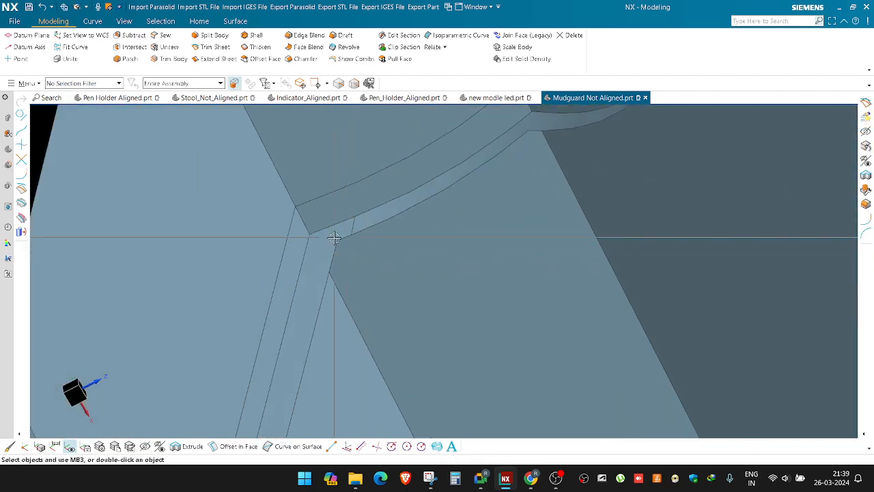
# Step: Try to trim the unsewn long strip against the bracket body, projecting Normal to Face with the region set to Discard
pyautogui.press('t')
pyautogui.click(328, 265)
pyautogui.middleClick(329, 271)
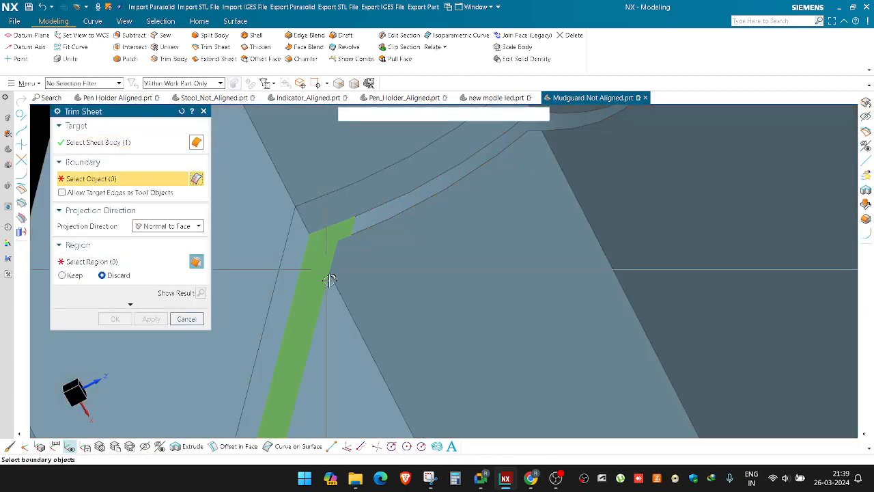
pyautogui.click(365, 276)
pyautogui.middleClick(367, 272)
pyautogui.scroll(-9, 373, 243)
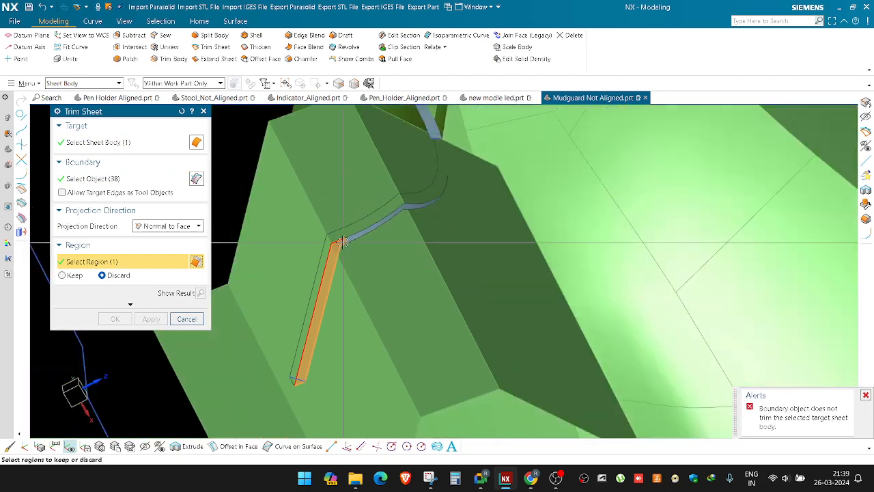
pyautogui.press('Escape')
# Step: Try hiding the green mudguard sheet body to expose the bracket
pyautogui.scroll(4, 329, 293)
pyautogui.moveTo(329, 293); pyautogui.dragTo(371, 244, button='middle')
pyautogui.hotkey('ctrl', 'b')
pyautogui.scroll(2, 379, 191)
pyautogui.press('Escape')
pyautogui.moveTo(375, 196); pyautogui.dragTo(321, 289, button='middle')
pyautogui.hotkey('ctrl', 'b')
pyautogui.click(309, 230)
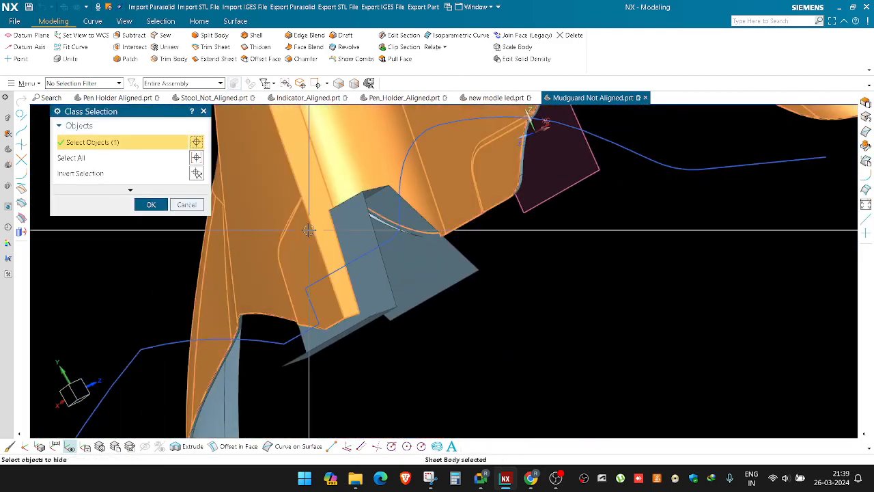
pyautogui.middleClick(308, 230)
pyautogui.moveTo(300, 235); pyautogui.dragTo(325, 227, button='middle')
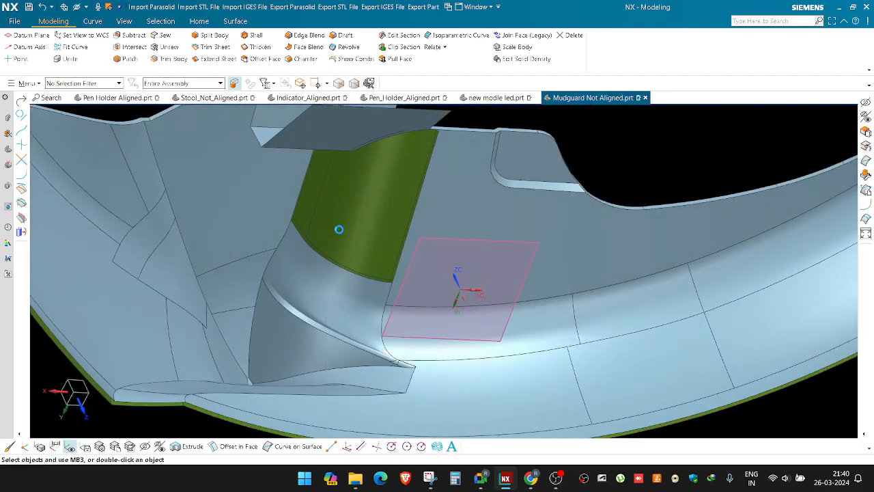
# Step: Trim the long strip protruding through the bracket against the bracket face, projecting Normal to Face with the region set to Discard
pyautogui.moveTo(311, 196); pyautogui.dragTo(408, 323, button='middle')
pyautogui.scroll(3, 231, 224)
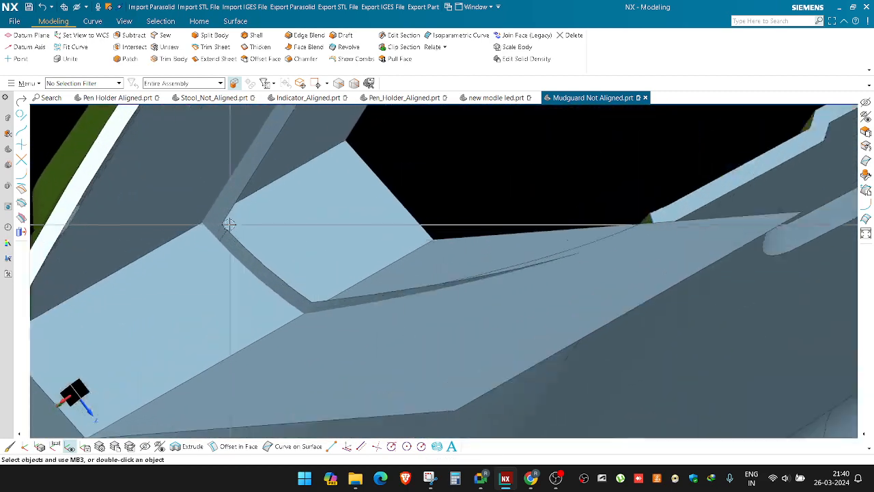
pyautogui.keyDown('shift'); pyautogui.moveTo(230, 224); pyautogui.dragTo(307, 315, button='middle'); pyautogui.keyUp('shift')
pyautogui.press('u')
pyautogui.press('Escape')
pyautogui.press('t')
pyautogui.scroll(-3, 315, 211)
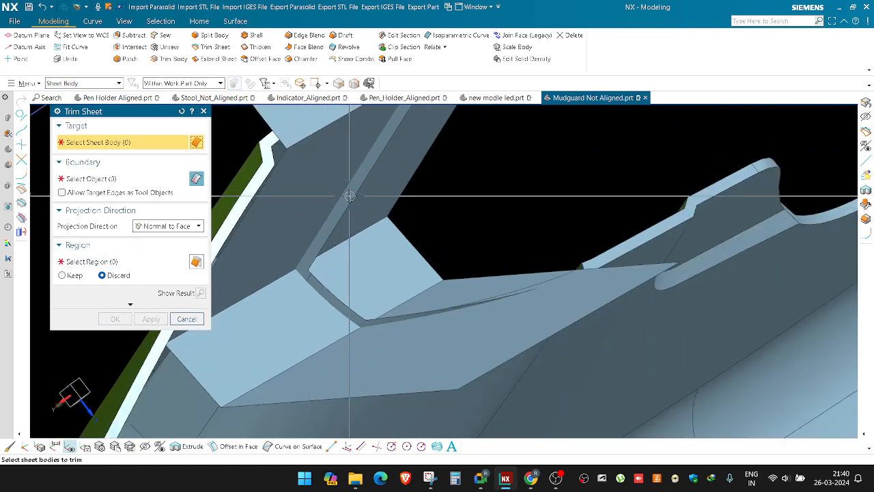
pyautogui.click(309, 176)
pyautogui.scroll(1, 327, 293)
pyautogui.middleClick(376, 263)
pyautogui.scroll(-4, 322, 245)
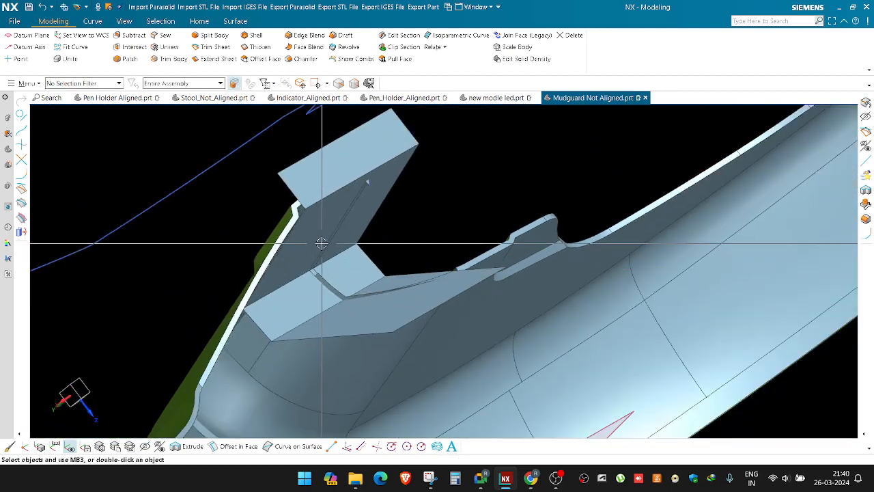
# Step: Trim the small triangular strip tip protruding through the bracket's inner face, projecting Normal to Face with the region set to Discard
pyautogui.scroll(3, 321, 246)
pyautogui.keyDown('shift'); pyautogui.moveTo(412, 125); pyautogui.dragTo(362, 220, button='middle'); pyautogui.keyUp('shift')
pyautogui.scroll(6, 362, 219)
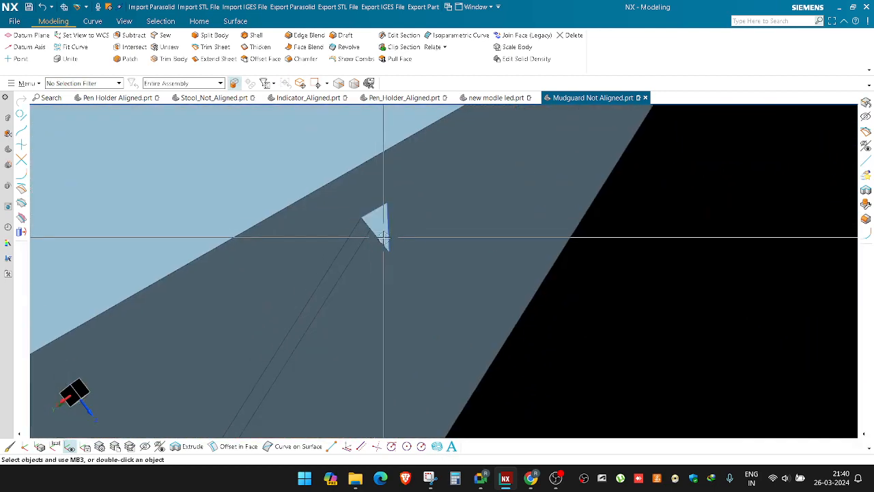
pyautogui.press('u')
pyautogui.press('Escape')
pyautogui.press('t')
pyautogui.click(416, 222)
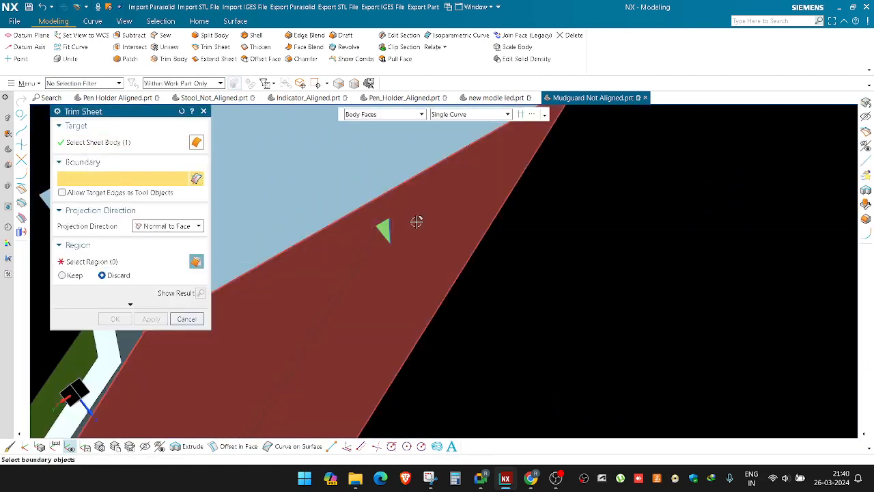
pyautogui.press('Escape')
# Step: Try to unsew the curved strip face that protrudes through the bracket
pyautogui.scroll(-6, 377, 226)
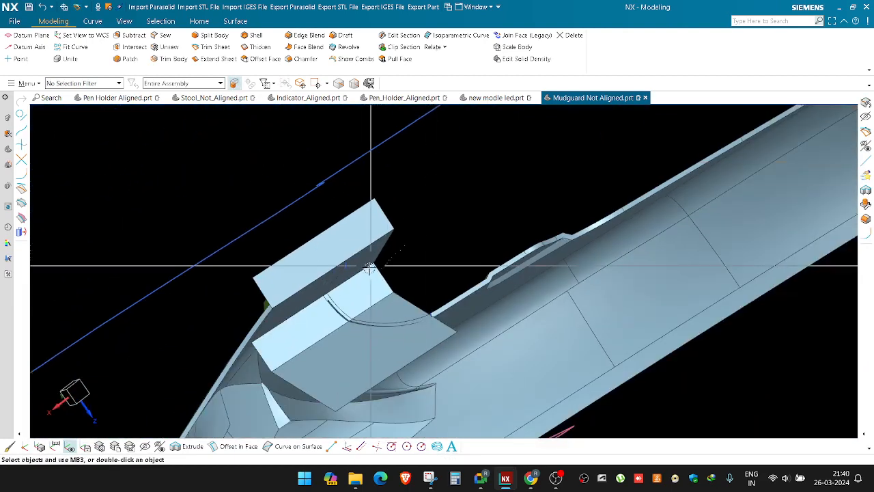
pyautogui.scroll(6, 369, 267)
pyautogui.moveTo(390, 298); pyautogui.dragTo(396, 302, button='middle')
pyautogui.scroll(4, 365, 297)
pyautogui.press('u')
pyautogui.click(361, 292)
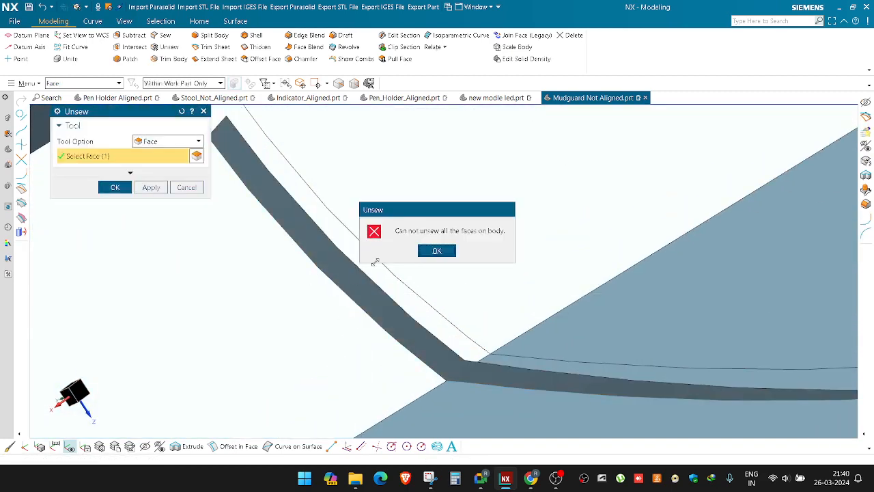
pyautogui.press('Escape')
pyautogui.press('Escape')
# Step: Trim the curved strip protruding through the bracket against the bracket faces, projecting Normal to Face with the region set to Discard
pyautogui.press('t')
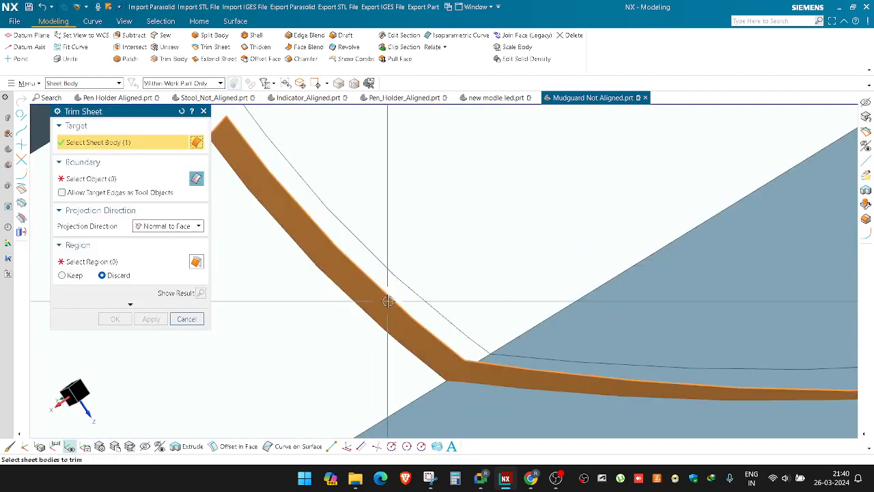
pyautogui.middleClick(388, 301)
pyautogui.scroll(-4, 383, 303)
pyautogui.click(431, 344)
pyautogui.middleClick(431, 343)
pyautogui.scroll(-5, 390, 275)
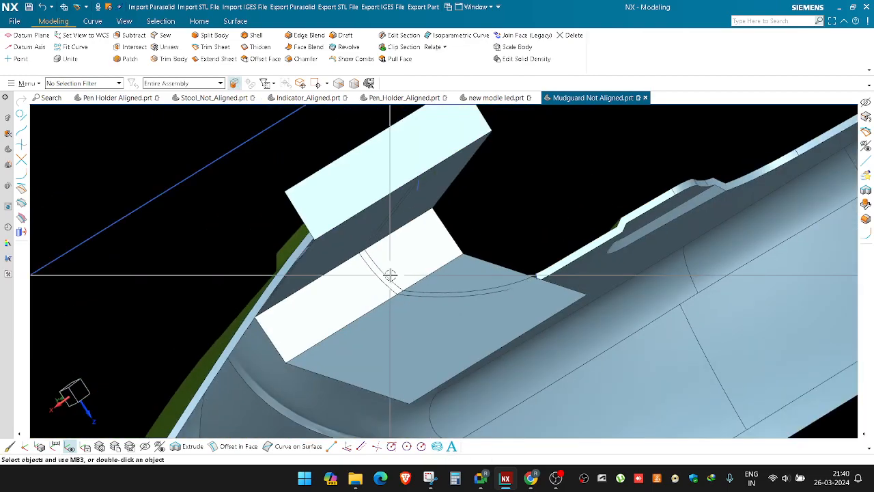
# Step: Try to trim the bracket sheet body against the offset surface's body faces, projecting Normal to Face with the region set to Keep
pyautogui.moveTo(390, 275); pyautogui.dragTo(324, 265, button='middle')
pyautogui.scroll(3, 344, 265)
pyautogui.scroll(2, 322, 268)
pyautogui.press('t')
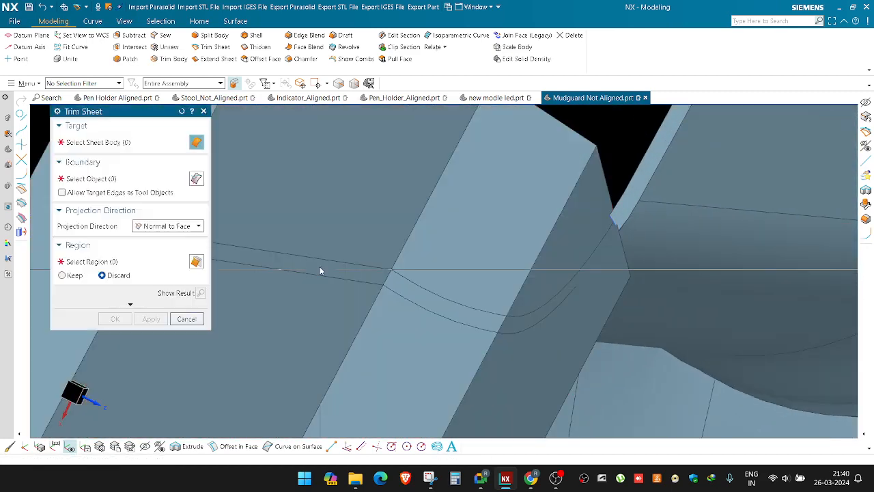
pyautogui.scroll(-3, 322, 270)
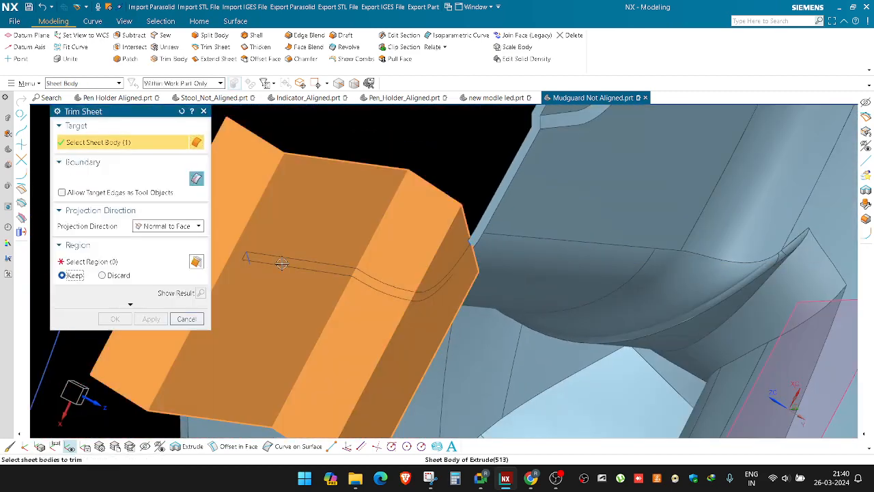
pyautogui.scroll(-1, 282, 264)
pyautogui.middleClick(282, 263)
pyautogui.scroll(1, 271, 270)
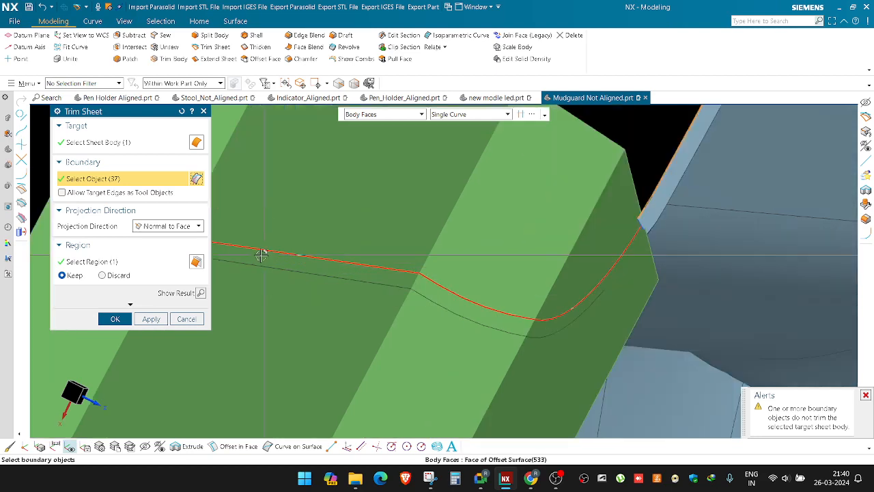
pyautogui.middleClick(263, 258)
pyautogui.scroll(2, 205, 261)
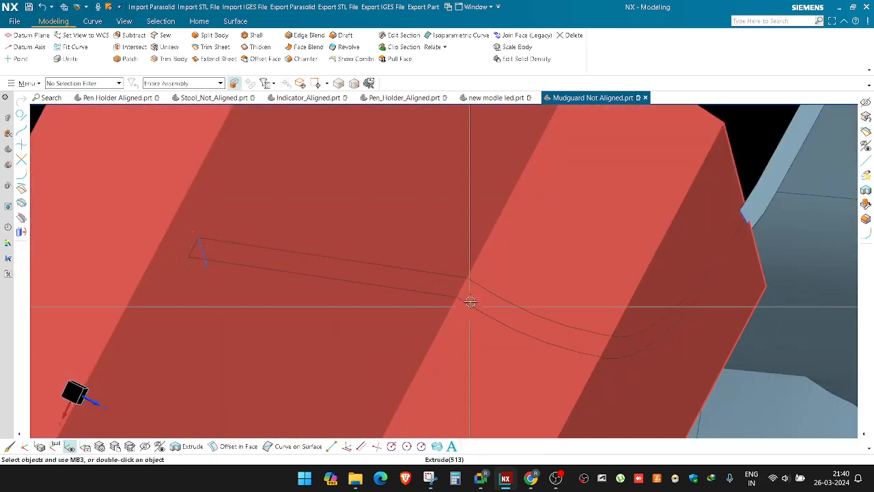
pyautogui.scroll(-3, 441, 275)
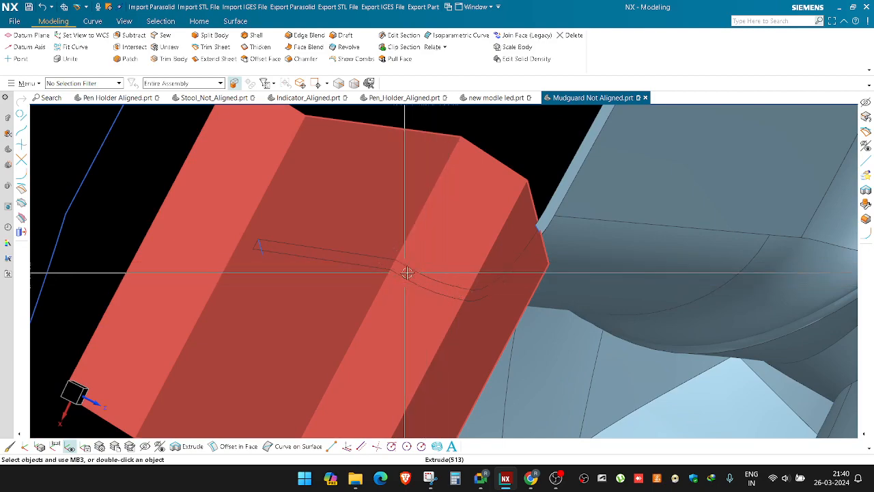
pyautogui.moveTo(406, 253); pyautogui.dragTo(375, 239, button='middle')
pyautogui.scroll(-3, 386, 194)
pyautogui.scroll(5, 375, 189)
pyautogui.scroll(2, 373, 251)
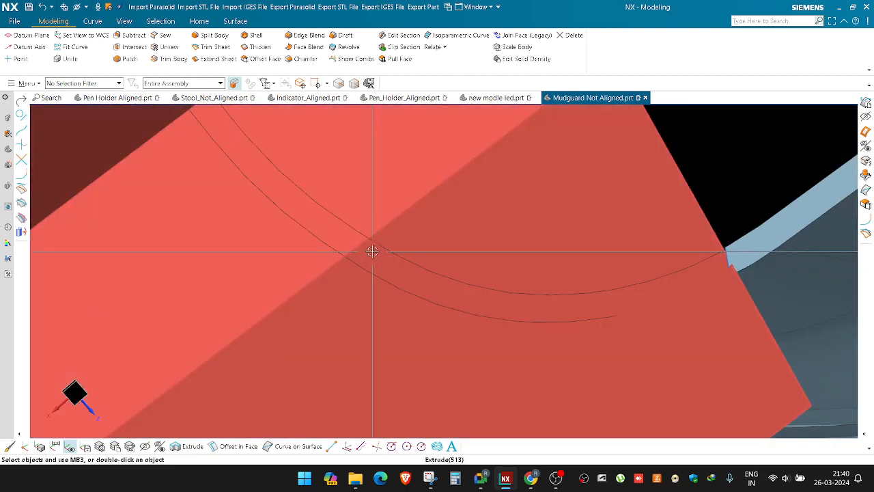
pyautogui.press('l')
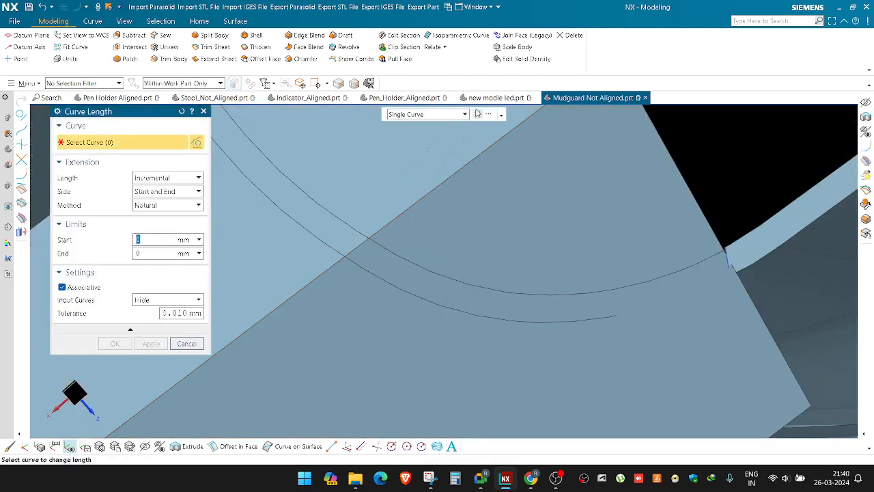
pyautogui.scroll(-3, 378, 267)
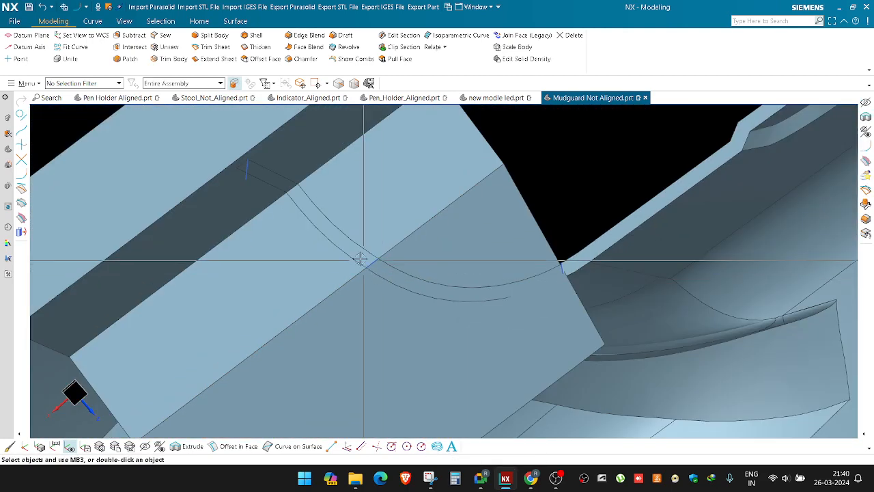
# Step: Hide the bracket sheet body to expose the curved mudguard edge behind it
pyautogui.click(309, 217)
pyautogui.hotkey('ctrl', 'b')
pyautogui.scroll(-2, 366, 282)
pyautogui.scroll(2, 283, 208)
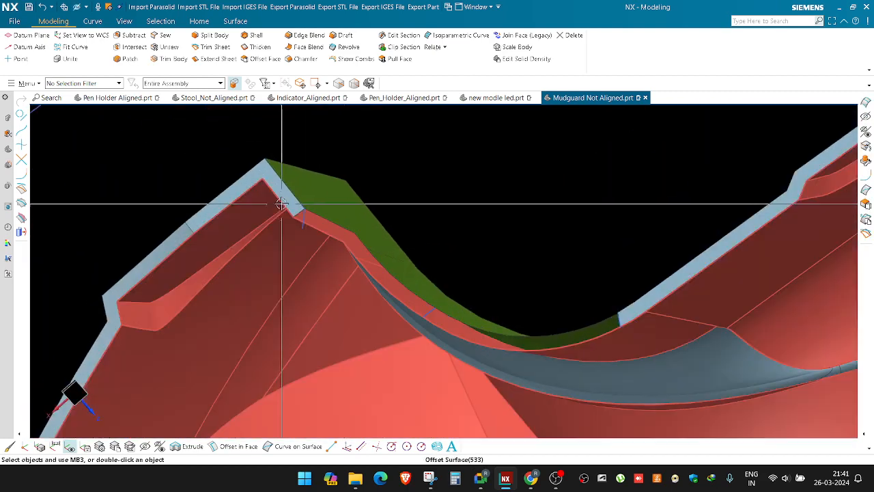
pyautogui.moveTo(283, 203); pyautogui.dragTo(285, 189, button='middle')
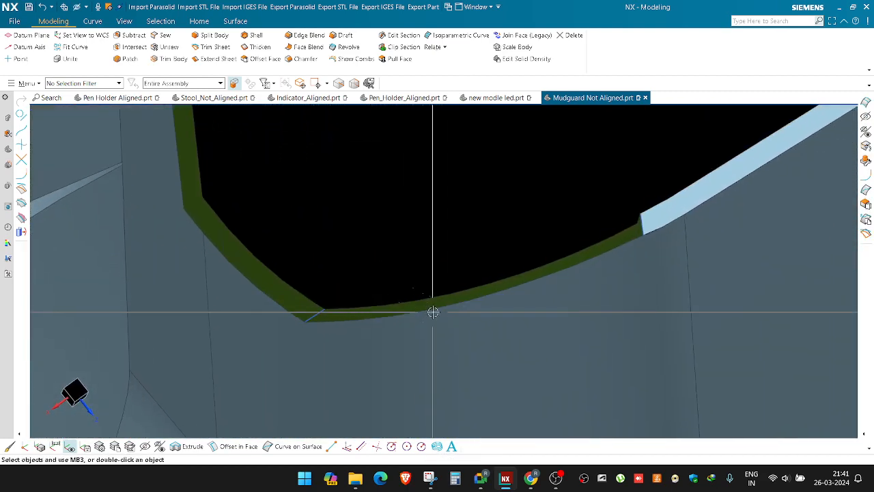
pyautogui.moveTo(433, 311); pyautogui.dragTo(347, 256, button='middle')
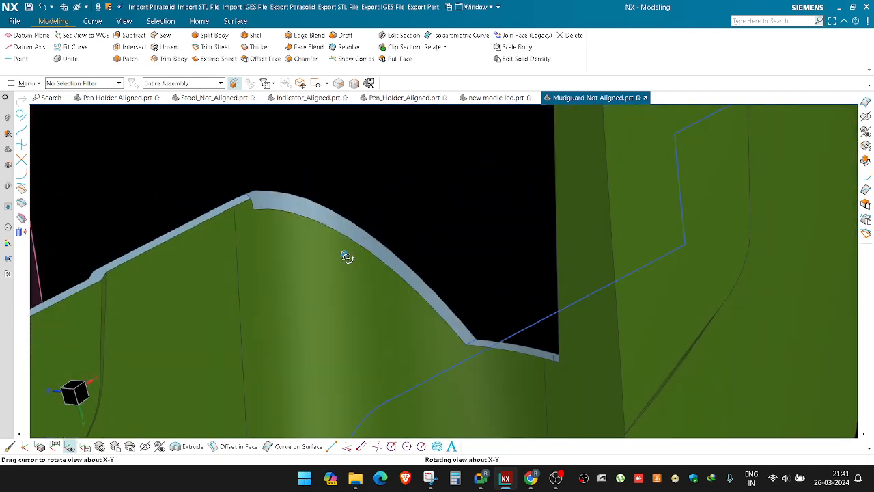
# Step: Extend the green outer mudguard sheet beyond its curved edge, over the adjoining thin offset strip
pyautogui.scroll(4, 240, 195)
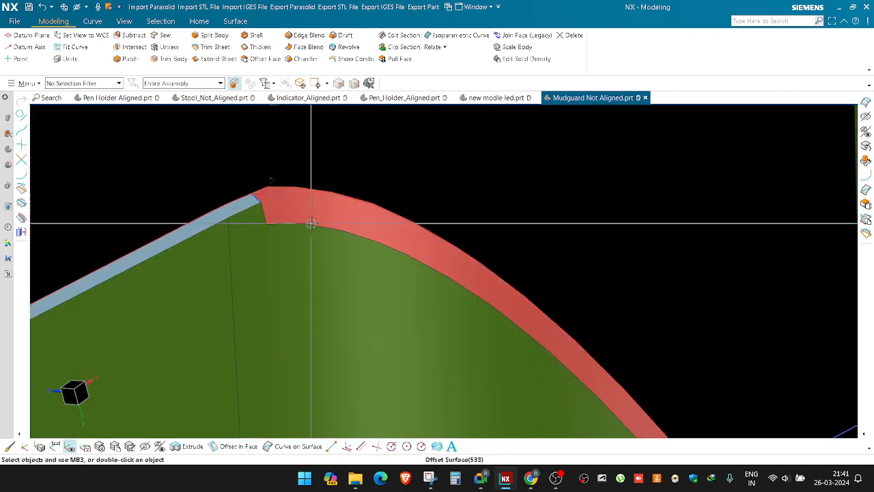
pyautogui.moveTo(311, 226); pyautogui.dragTo(306, 223, button='middle')
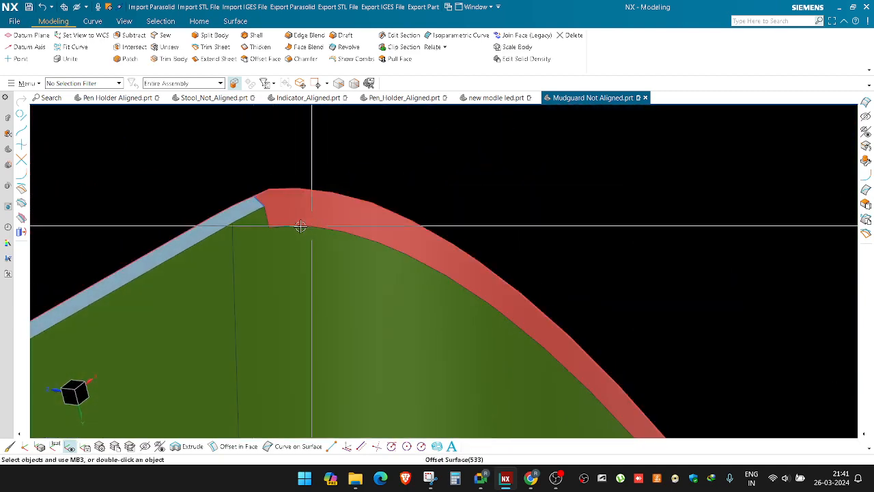
pyautogui.press('e')
pyautogui.click(297, 225)
pyautogui.middleClick(347, 225)
pyautogui.scroll(-4, 305, 199)
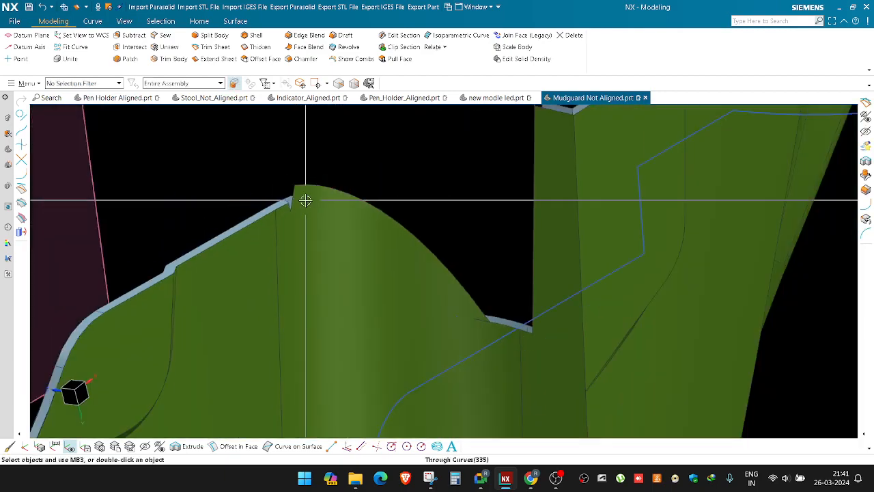
# Step: Bring the hidden orange scan mesh back into view together with the mudguard surfaces
pyautogui.moveTo(313, 204); pyautogui.dragTo(209, 262, button='middle')
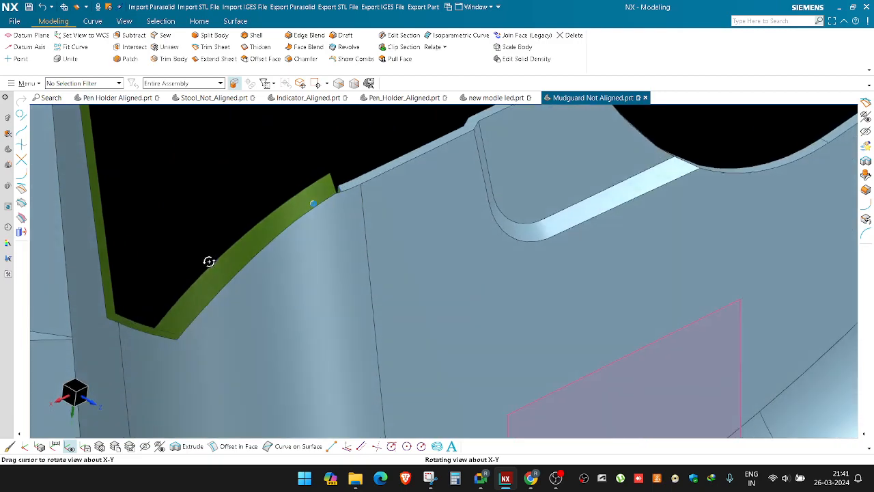
pyautogui.hotkey('ctrl', 'shift', 'b')
pyautogui.hotkey('ctrl', 'b')
pyautogui.click(355, 248)
pyautogui.middleClick(354, 248)
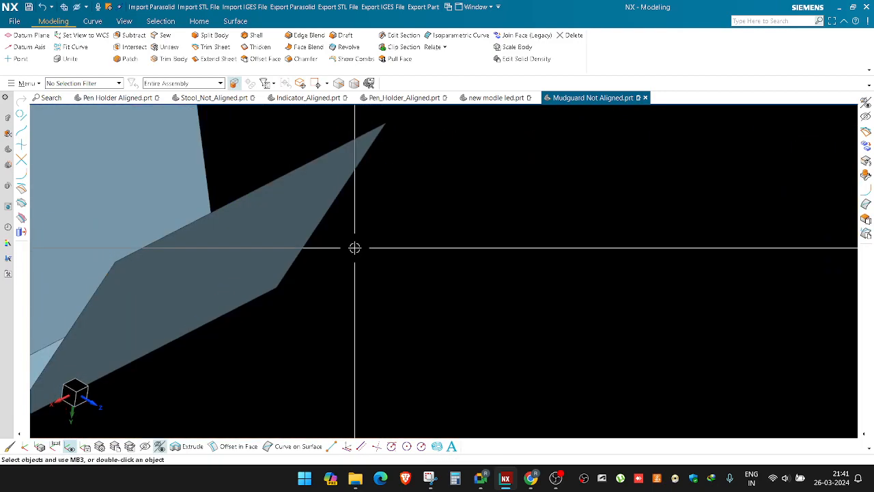
pyautogui.hotkey('ctrl', 'shift', 'b')
pyautogui.scroll(-3, 355, 248)
pyautogui.scroll(5, 353, 233)
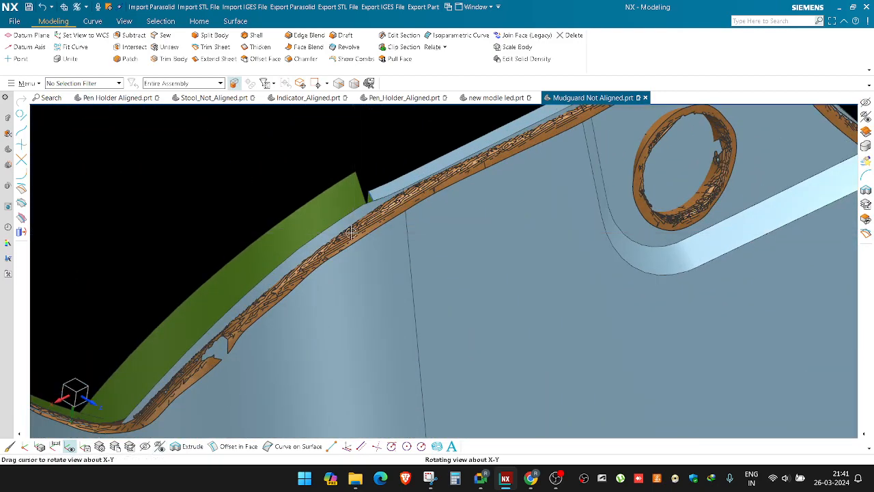
# Step: Start a Through Points Studio Spline at the scanned edge beside the extended green sheet
pyautogui.moveTo(350, 233)
pyautogui.mouseDown(button='middle')
pyautogui.moveTo(360, 228)
pyautogui.moveTo(352, 242)
pyautogui.mouseUp(button='middle')
pyautogui.keyDown('shift'); pyautogui.moveTo(295, 292); pyautogui.dragTo(402, 280, button='middle'); pyautogui.keyUp('shift')
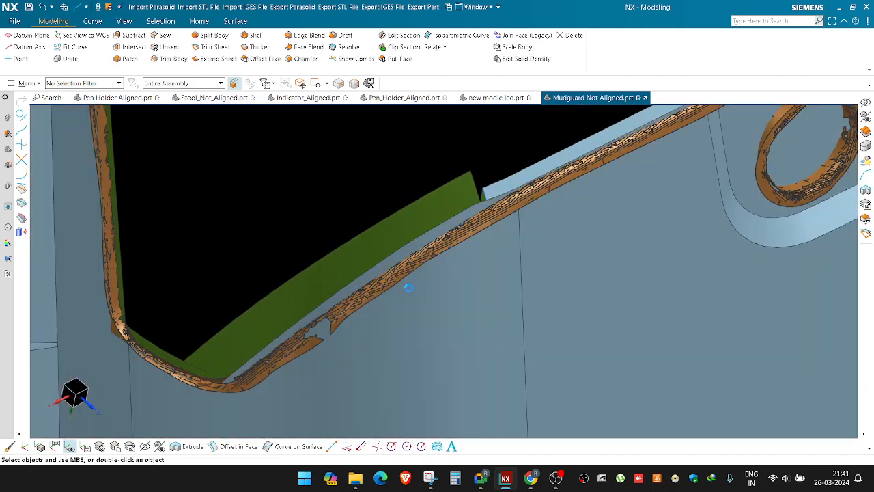
pyautogui.scroll(-4, 392, 241)
pyautogui.scroll(5, 392, 239)
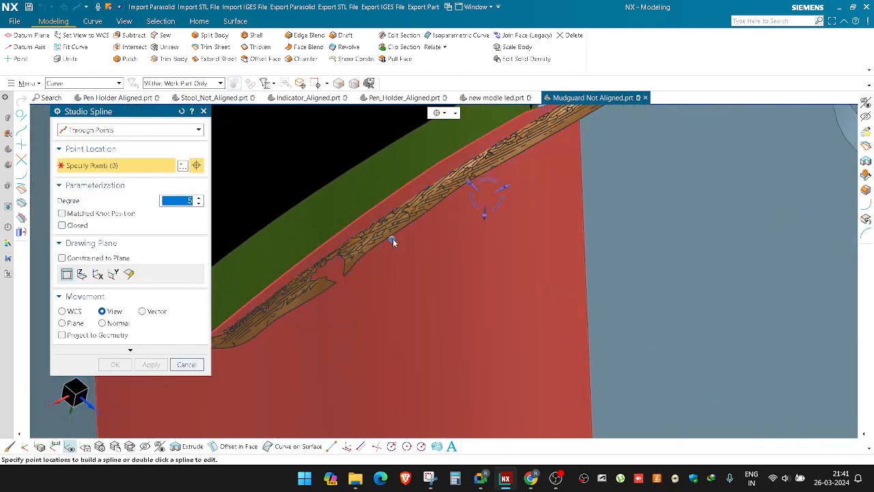
pyautogui.moveTo(392, 240); pyautogui.dragTo(403, 237, button='middle')
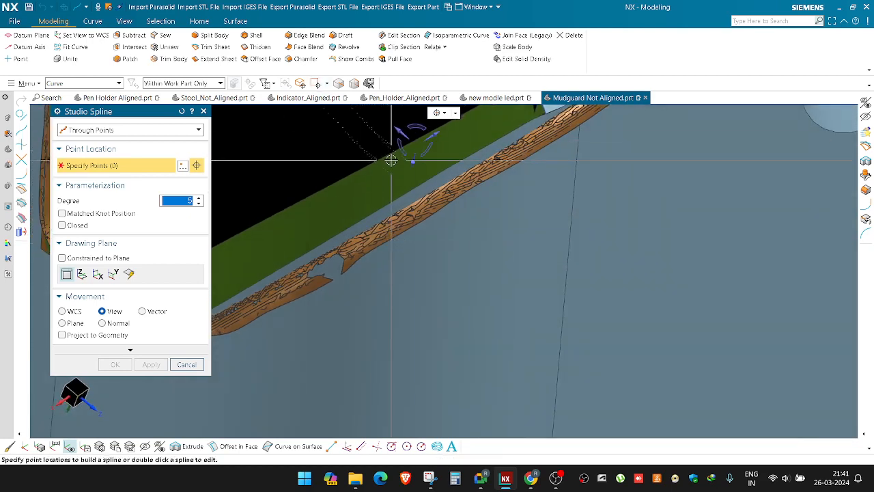
# Step: Switch to the Google Meet window to check the meeting, and minimise it to return to NX
pyautogui.moveTo(483, 480)
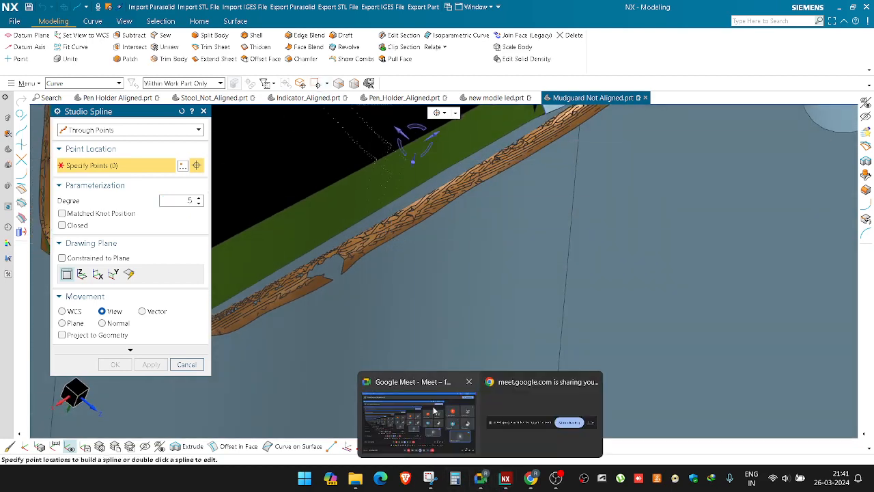
pyautogui.click(444, 418)
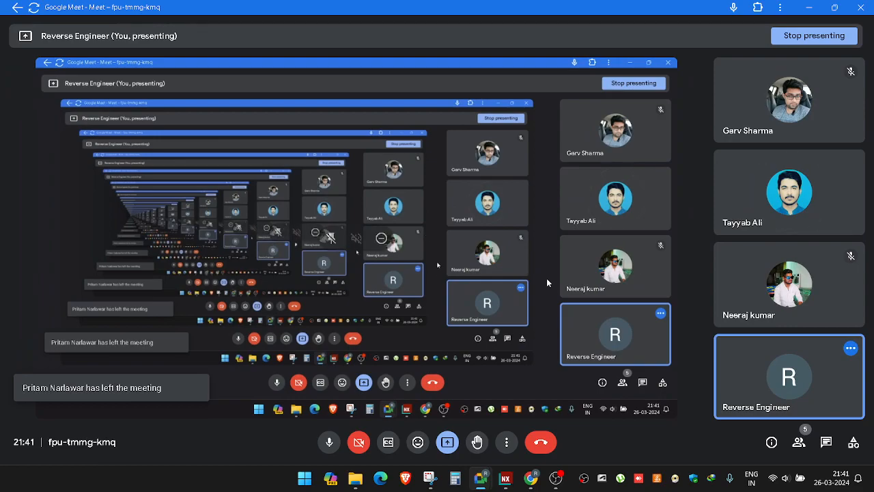
pyautogui.click(817, 7)
# Step: Try to draw a degree 5 Through Points Studio Spline through three points along the scanned curved edge, using Point on Face snapping
pyautogui.scroll(-4, 474, 180)
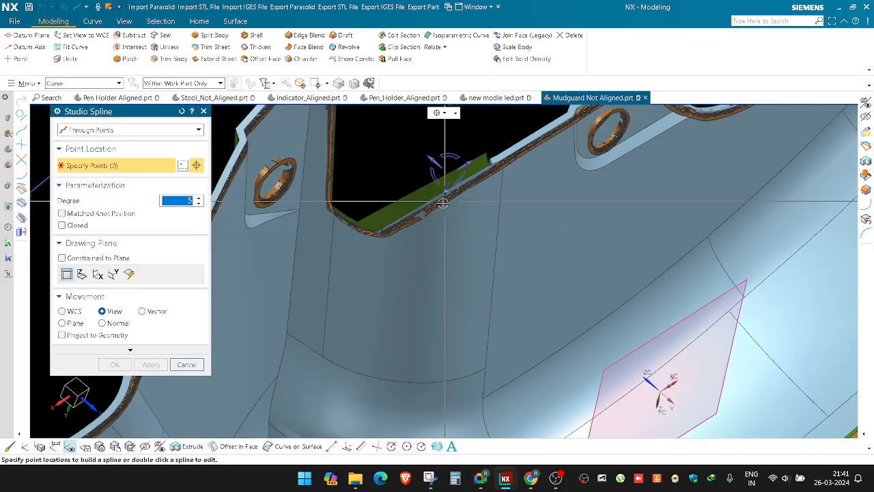
pyautogui.scroll(4, 426, 183)
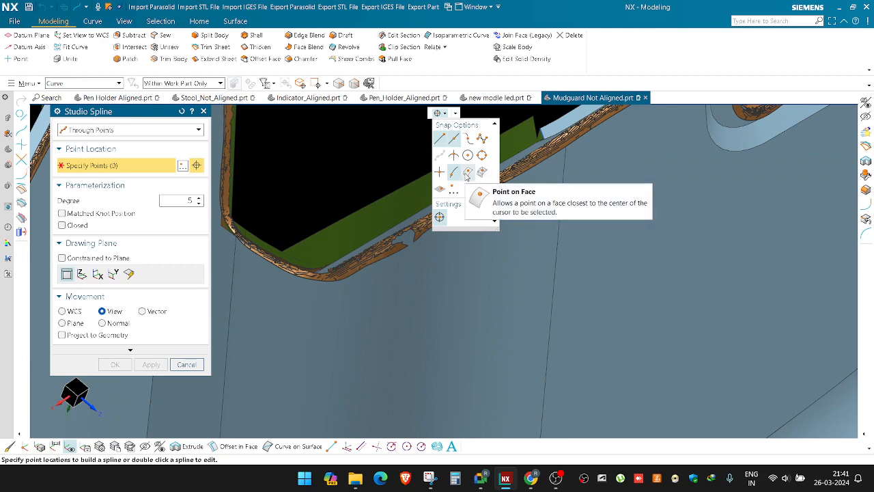
pyautogui.scroll(3, 324, 246)
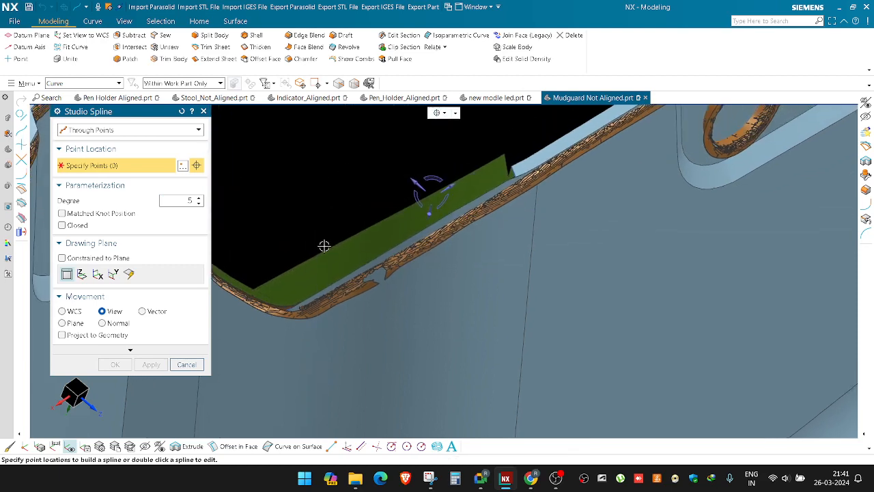
pyautogui.click(309, 315)
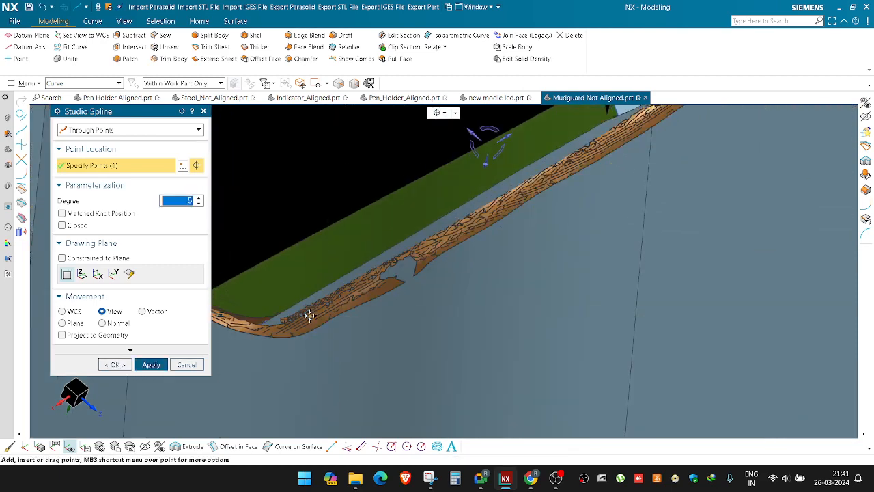
pyautogui.click(469, 220)
pyautogui.moveTo(469, 220); pyautogui.dragTo(552, 176, button='middle')
pyautogui.scroll(4, 539, 167)
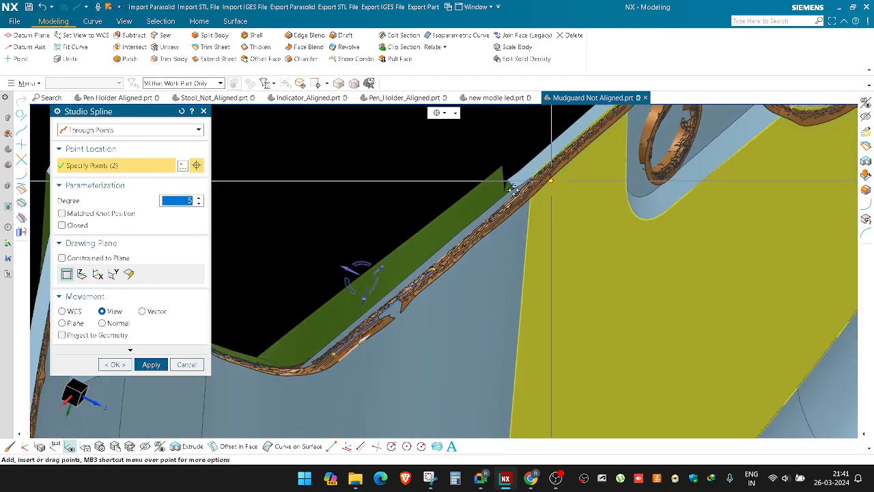
pyautogui.scroll(1, 519, 209)
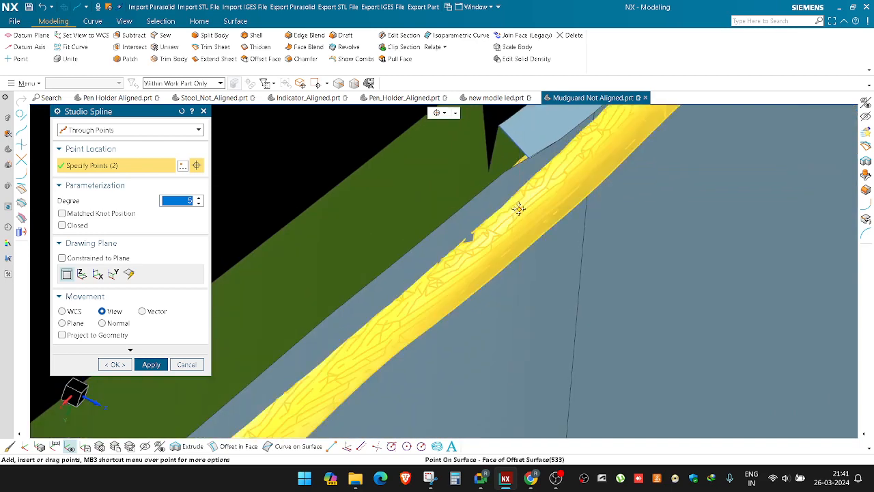
pyautogui.click(519, 209)
pyautogui.scroll(-3, 462, 185)
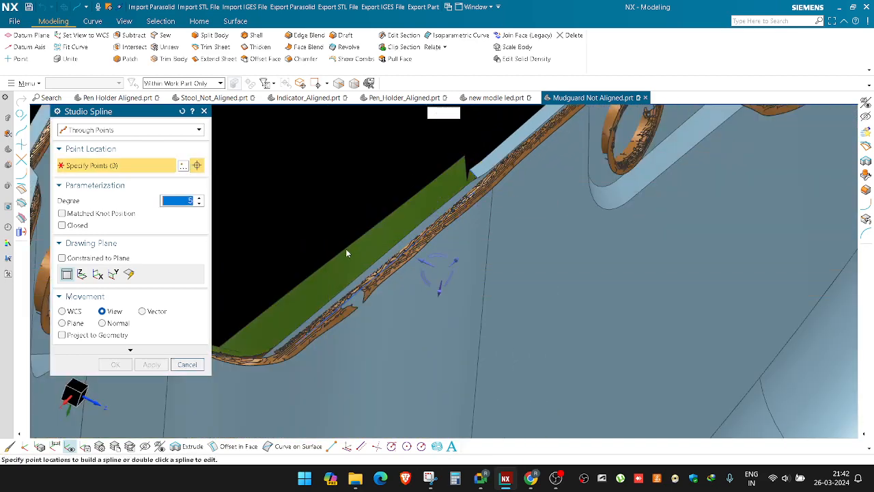
# Step: Reopen the three-point studio spline on the scanned edge and add a fourth point farther along the orange mesh
pyautogui.keyDown('shift'); pyautogui.moveTo(345, 250); pyautogui.dragTo(385, 253, button='middle'); pyautogui.keyUp('shift')
pyautogui.click(199, 362)
pyautogui.scroll(3, 464, 239)
pyautogui.scroll(-2, 448, 251)
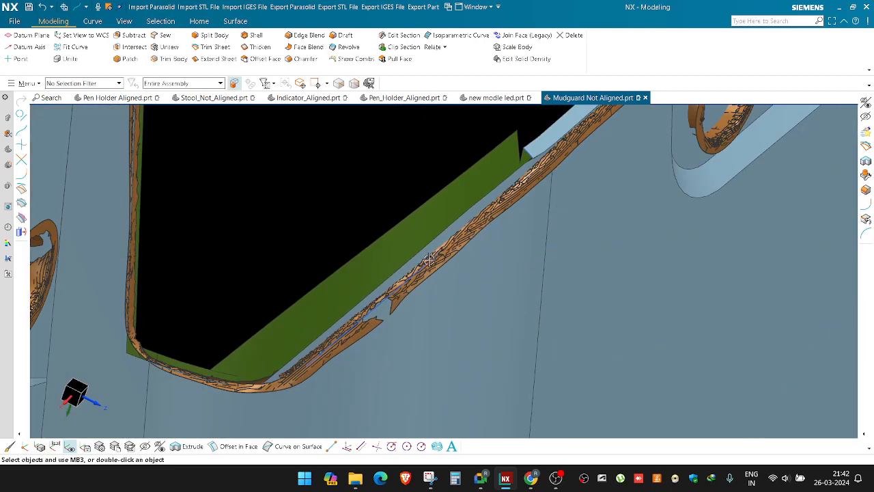
pyautogui.doubleClick(429, 258)
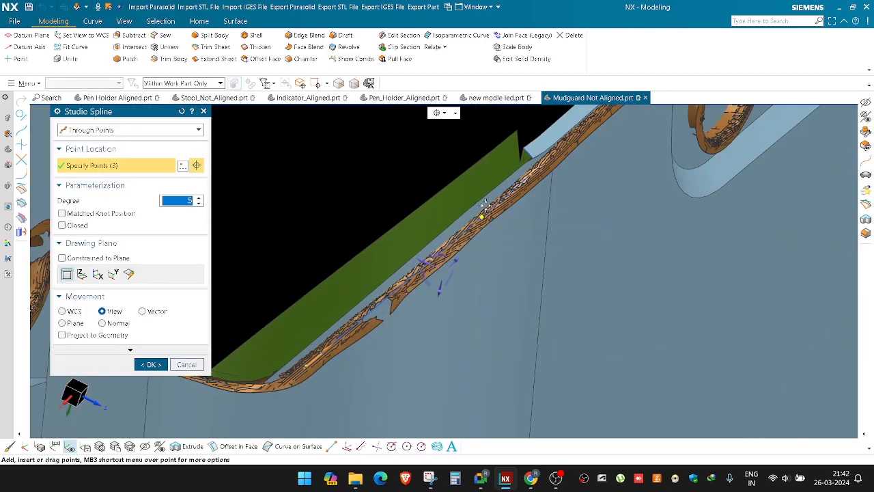
pyautogui.scroll(2, 483, 203)
pyautogui.moveTo(509, 219); pyautogui.dragTo(449, 242, button='middle')
pyautogui.scroll(1, 450, 241)
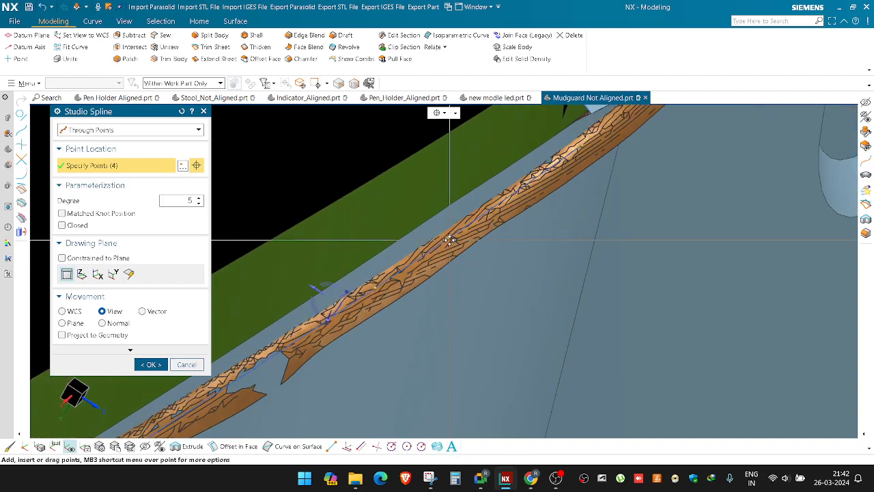
pyautogui.middleClick(453, 241)
pyautogui.middleClick(450, 238)
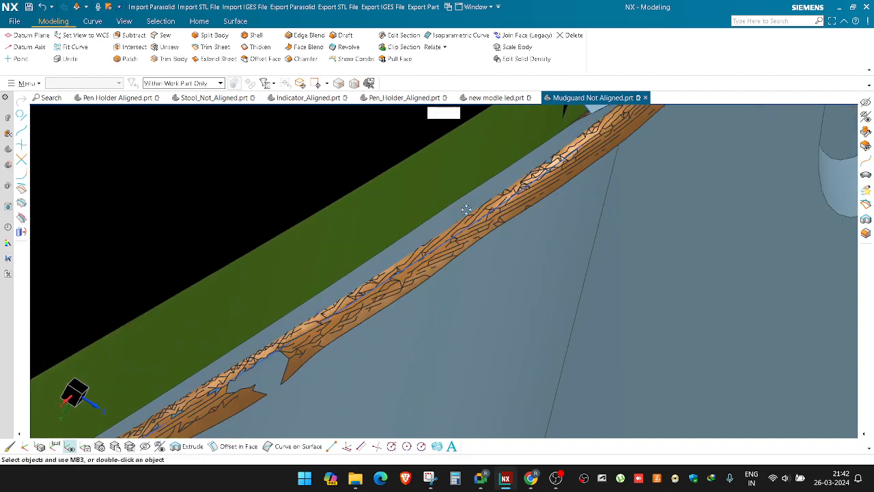
# Step: Extrude the scanned-edge spline parallel to the light blue strip's end edge, with a 4 mm end distance and the start pulled back across the green sheet
pyautogui.scroll(-2, 437, 225)
pyautogui.press('x')
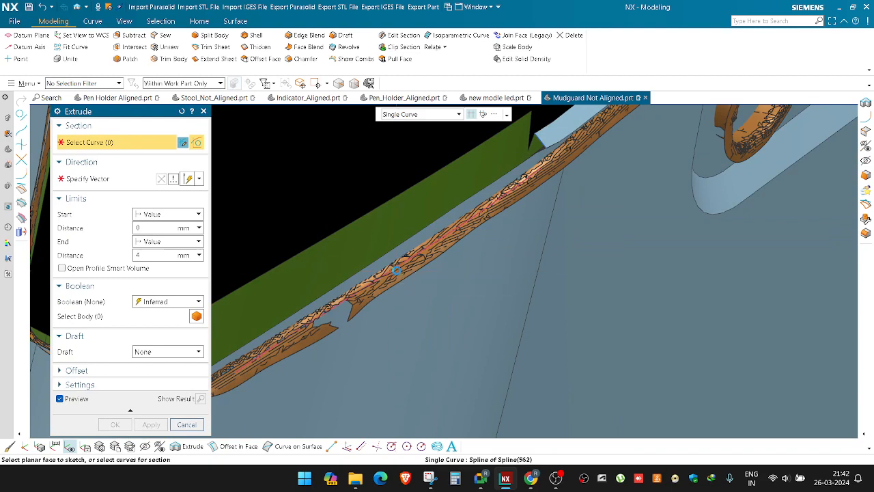
pyautogui.click(396, 270)
pyautogui.scroll(3, 512, 181)
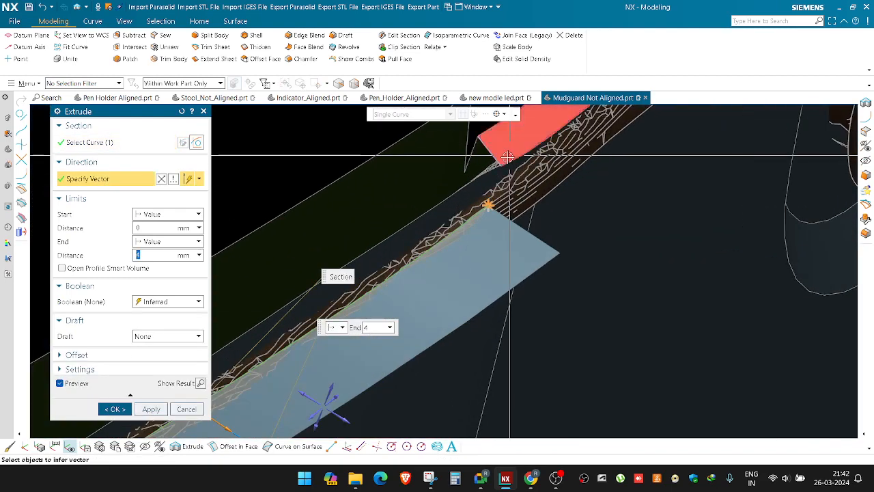
pyautogui.click(492, 160)
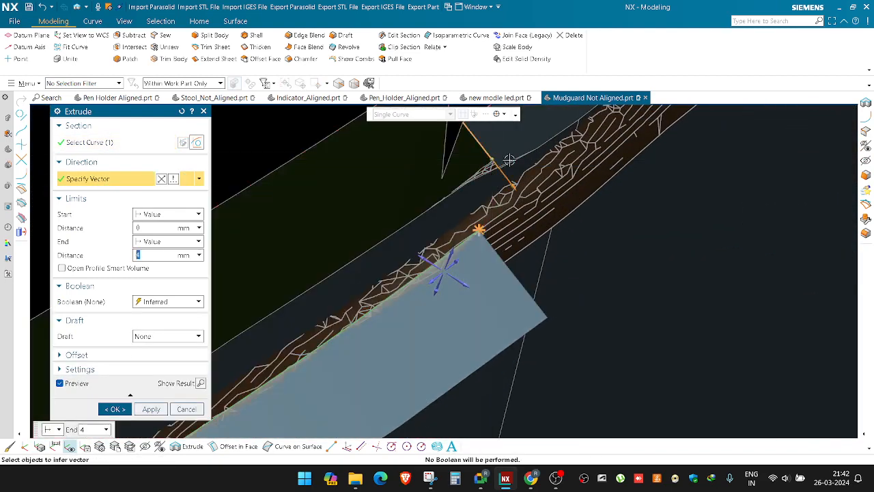
pyautogui.scroll(-4, 521, 170)
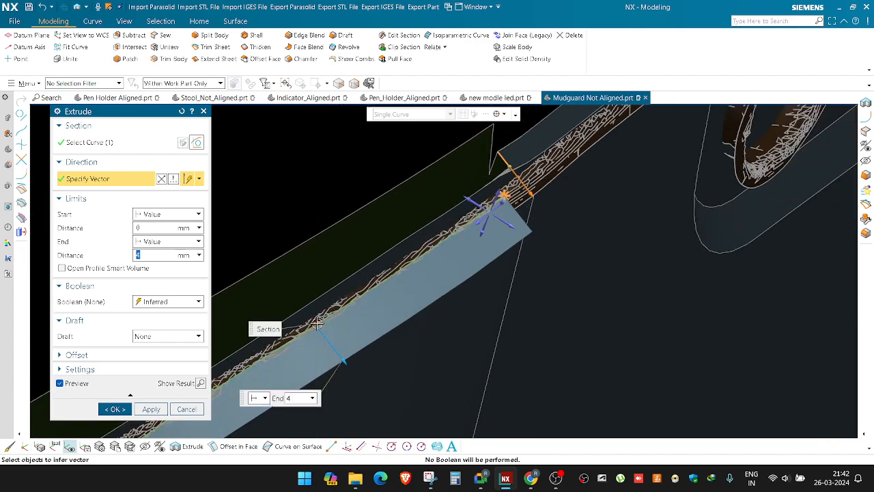
pyautogui.middleClick(493, 180)
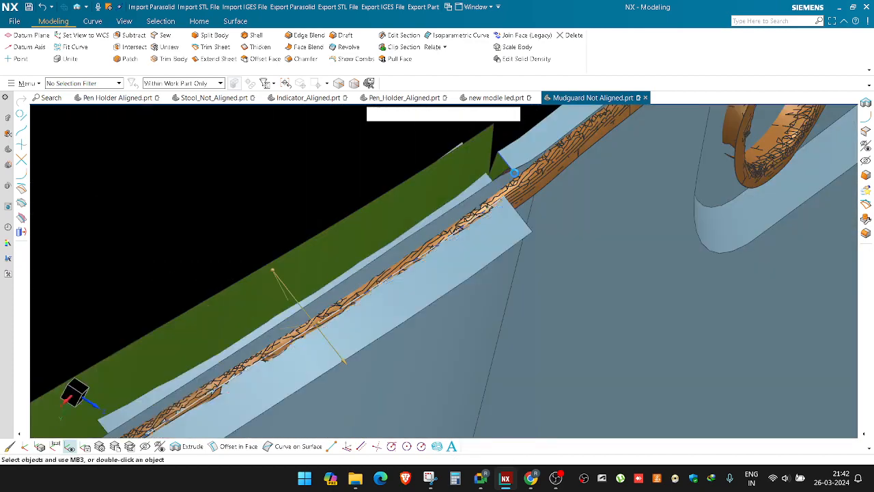
# Step: Create an intersection curve between the extruded strip and the body faces of the mudguard
pyautogui.scroll(-5, 513, 173)
pyautogui.scroll(2, 477, 205)
pyautogui.moveTo(434, 228); pyautogui.dragTo(351, 191, button='middle')
pyautogui.scroll(3, 359, 210)
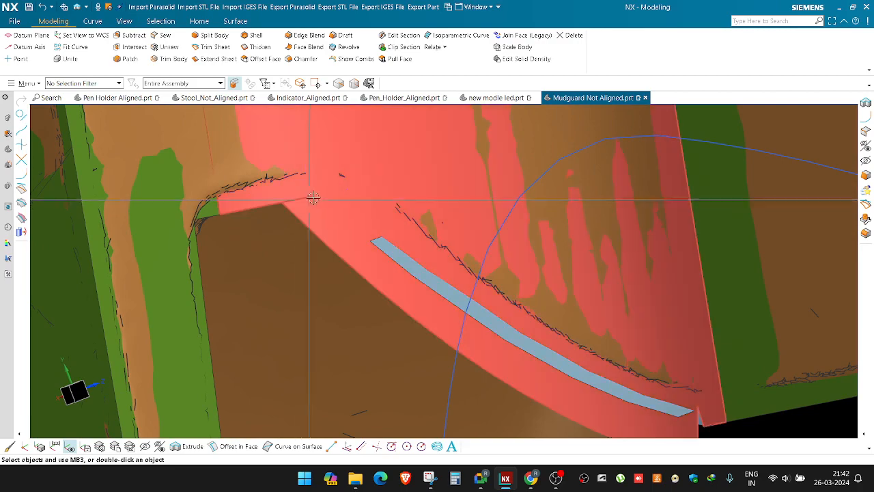
pyautogui.moveTo(318, 196); pyautogui.dragTo(339, 130, button='middle')
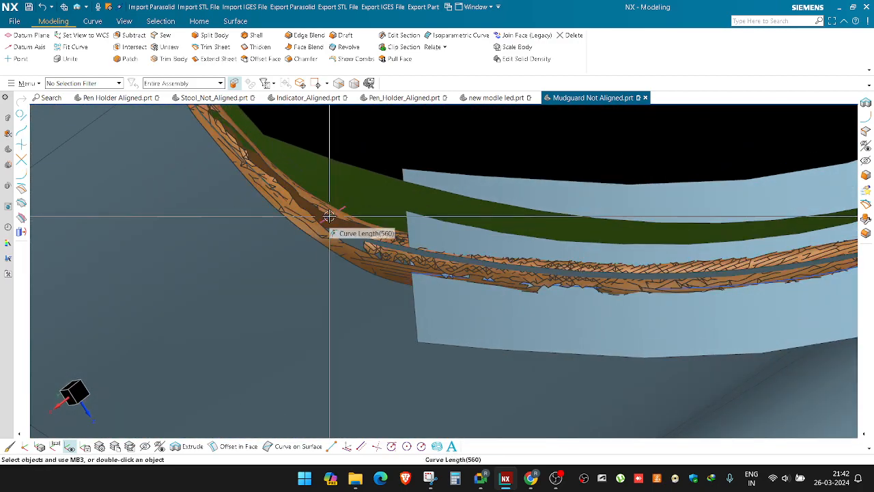
pyautogui.moveTo(329, 228); pyautogui.dragTo(314, 289, button='middle')
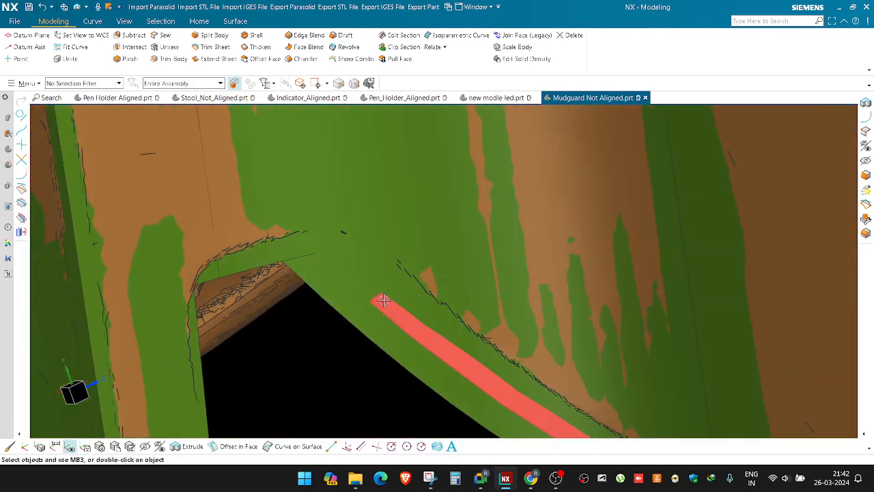
pyautogui.scroll(-2, 331, 244)
pyautogui.press('i')
pyautogui.click(388, 299)
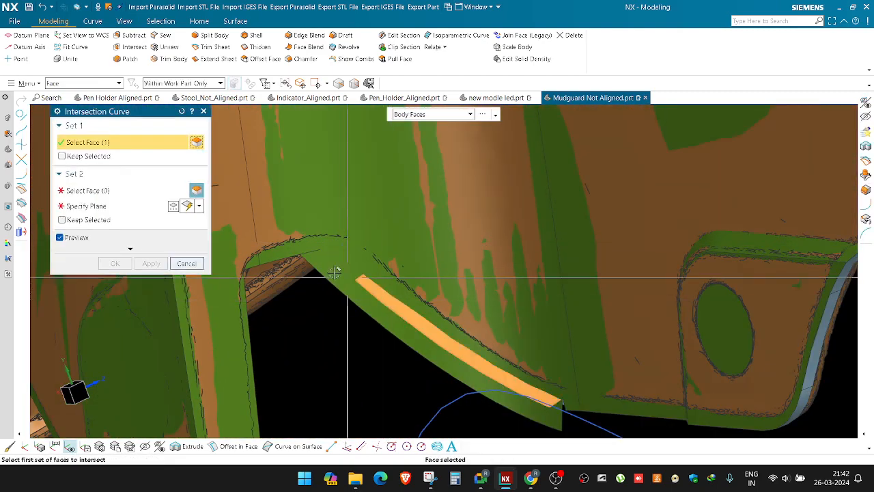
pyautogui.press('Escape')
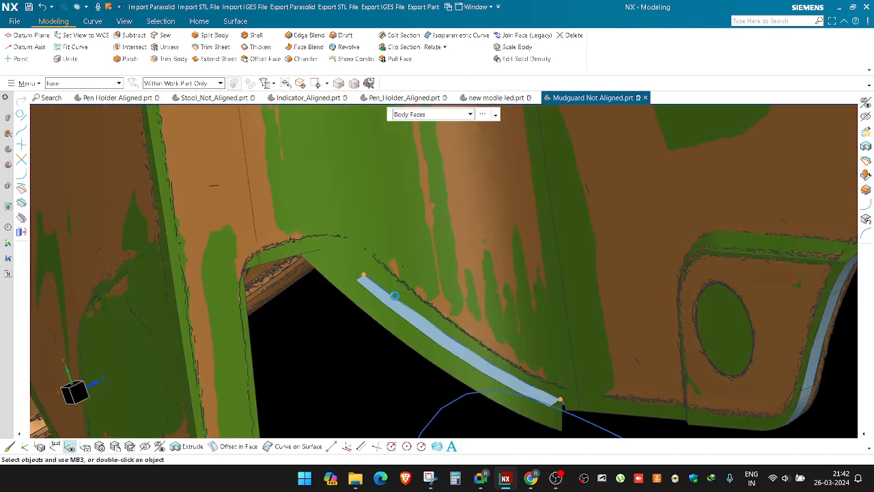
pyautogui.scroll(-2, 369, 294)
pyautogui.scroll(4, 370, 284)
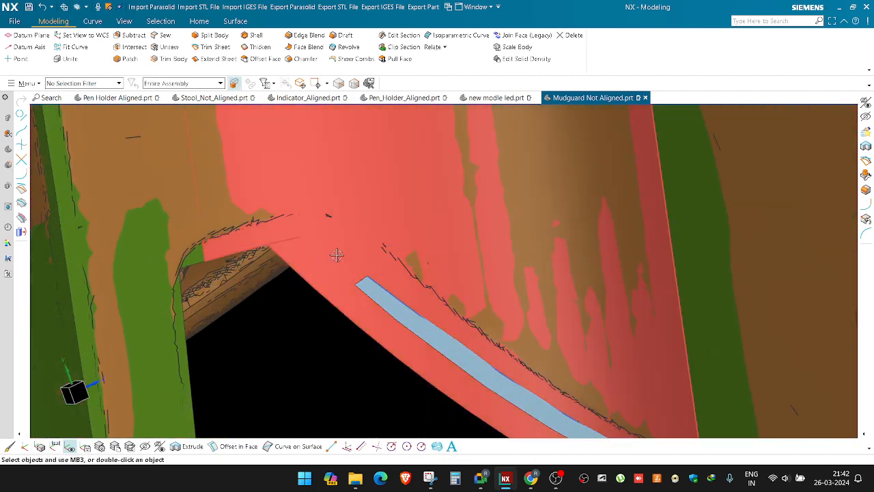
# Step: Draw a two-point Curve on Surface spline on the mudguard faces from the strip's upper corner to the nearby cutout corner
pyautogui.keyDown('shift'); pyautogui.moveTo(311, 246); pyautogui.dragTo(330, 242, button='middle'); pyautogui.keyUp('shift')
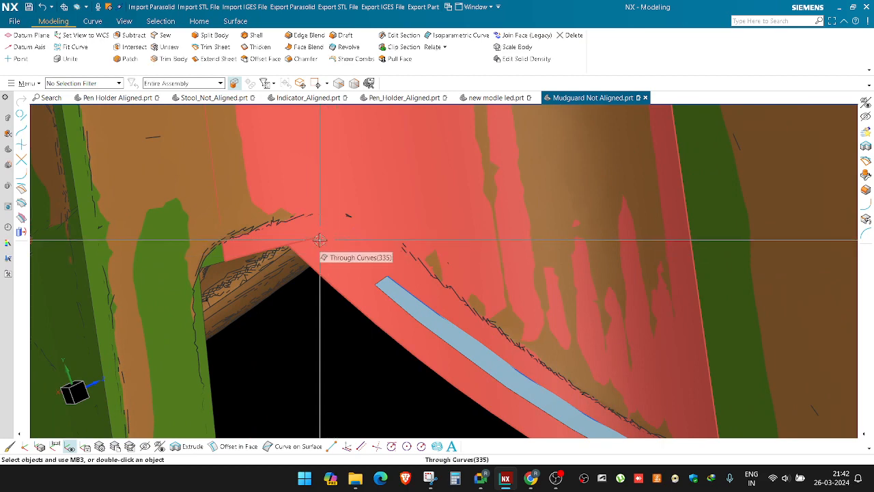
pyautogui.press('c')
pyautogui.click(345, 242)
pyautogui.middleClick(345, 242)
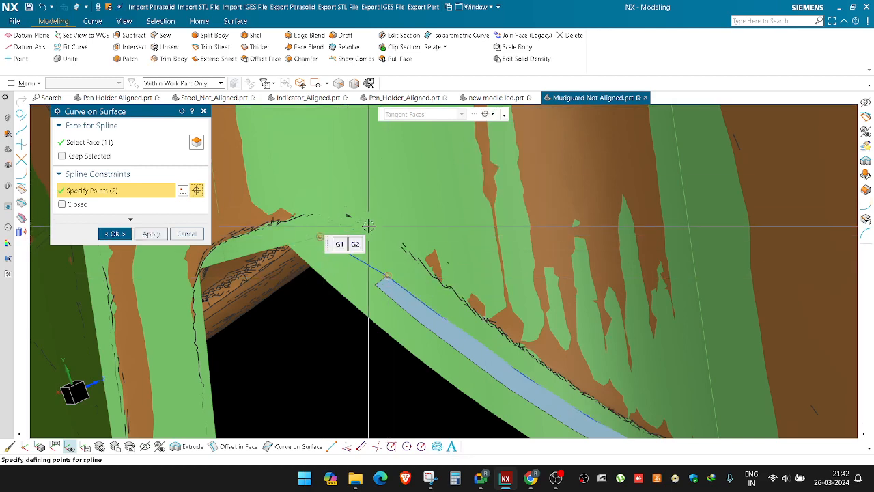
pyautogui.scroll(-2, 368, 225)
pyautogui.middleClick(364, 250)
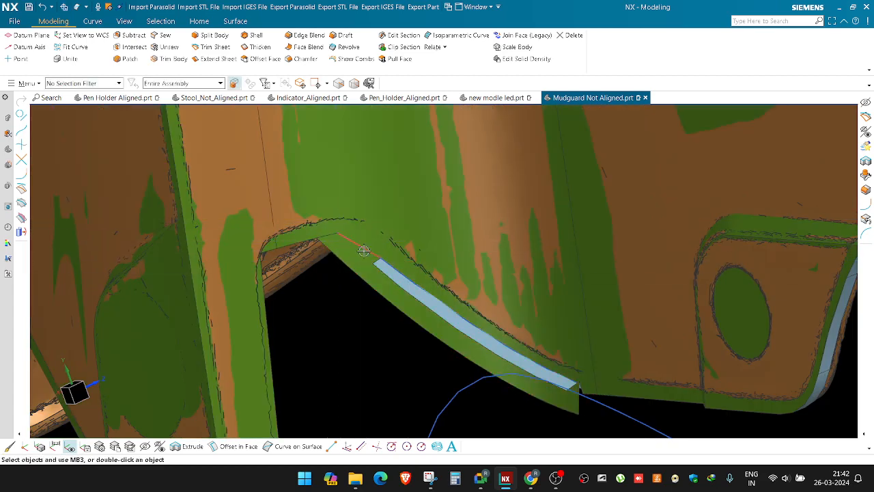
# Step: Extend the extruded strip's end edge past the V-shaped notch in the mudguard surface
pyautogui.scroll(6, 410, 267)
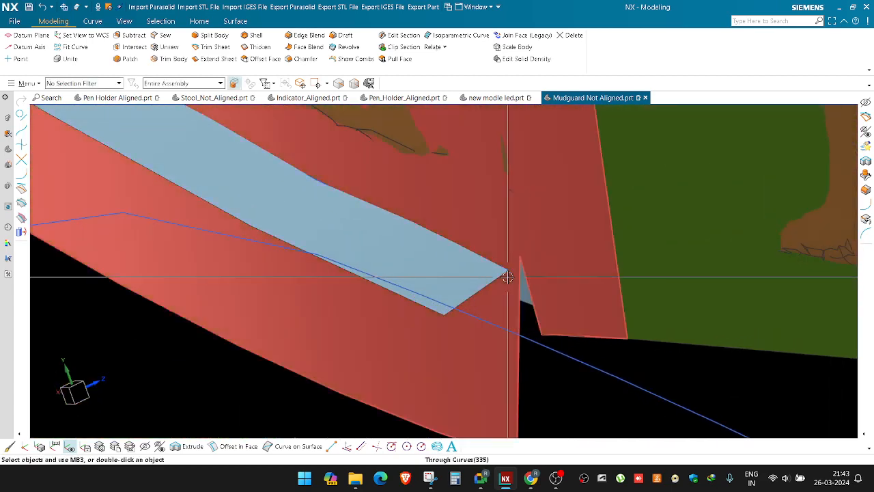
pyautogui.moveTo(507, 277); pyautogui.dragTo(527, 259, button='middle')
pyautogui.moveTo(521, 250); pyautogui.dragTo(520, 256, button='middle')
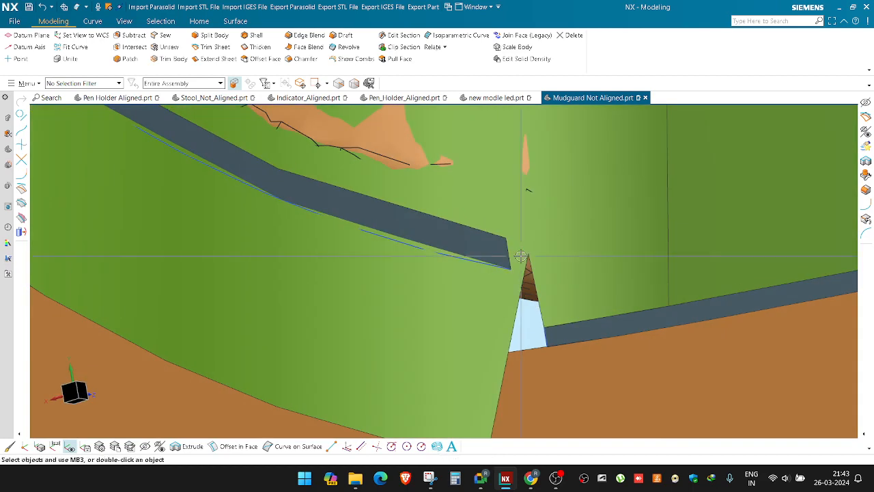
pyautogui.press('F4')
pyautogui.click(512, 261)
pyautogui.middleClick(564, 277)
pyautogui.scroll(-2, 534, 280)
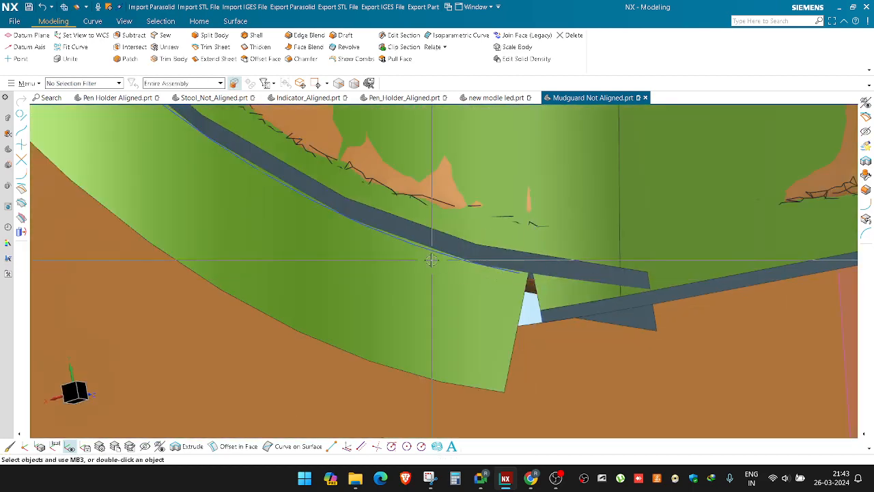
# Step: Unsew the curved green face crossed by the extruded strip from the mudguard body
pyautogui.moveTo(434, 263); pyautogui.dragTo(423, 284, button='middle')
pyautogui.scroll(-3, 431, 299)
pyautogui.press('u')
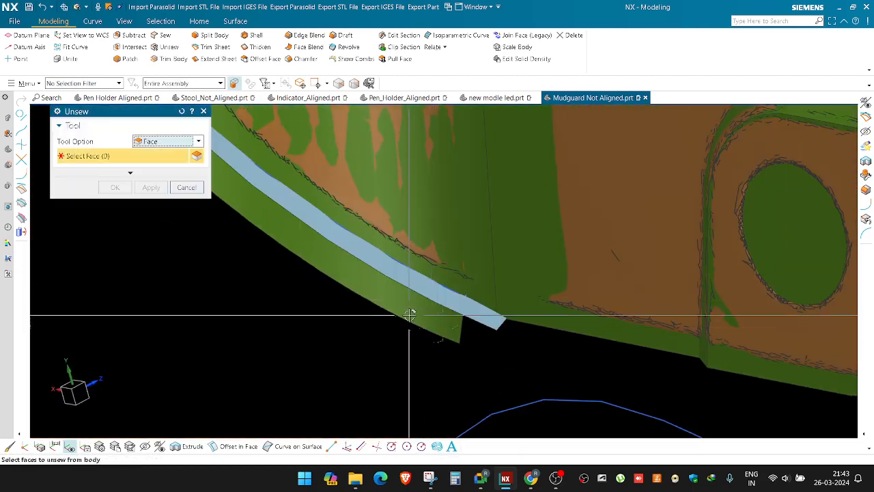
pyautogui.click(409, 314)
pyautogui.middleClick(410, 315)
# Step: Trim the unsewn green sheet with the extruded strip and the Curve on Surface spline as boundaries, discarding the area outside them
pyautogui.keyDown('shift'); pyautogui.moveTo(363, 309); pyautogui.dragTo(425, 367, button='middle'); pyautogui.keyUp('shift')
pyautogui.press('t')
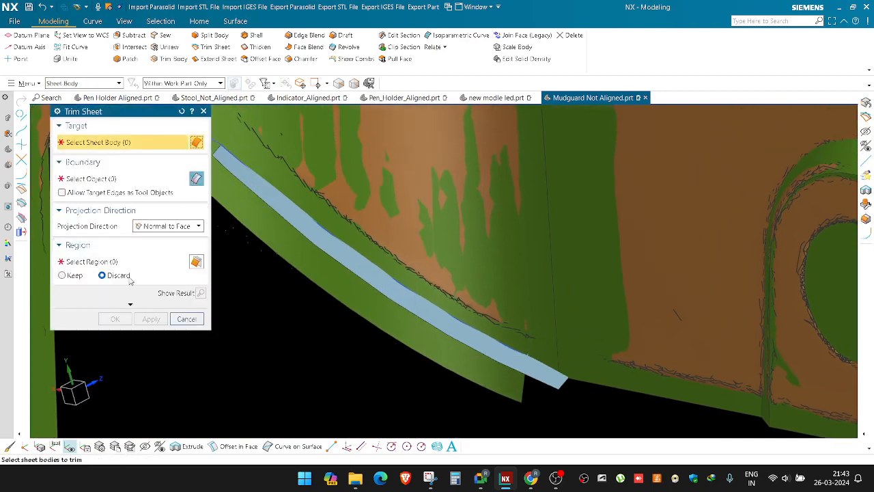
pyautogui.click(294, 258)
pyautogui.middleClick(295, 256)
pyautogui.click(323, 239)
pyautogui.scroll(-4, 353, 247)
pyautogui.scroll(3, 280, 181)
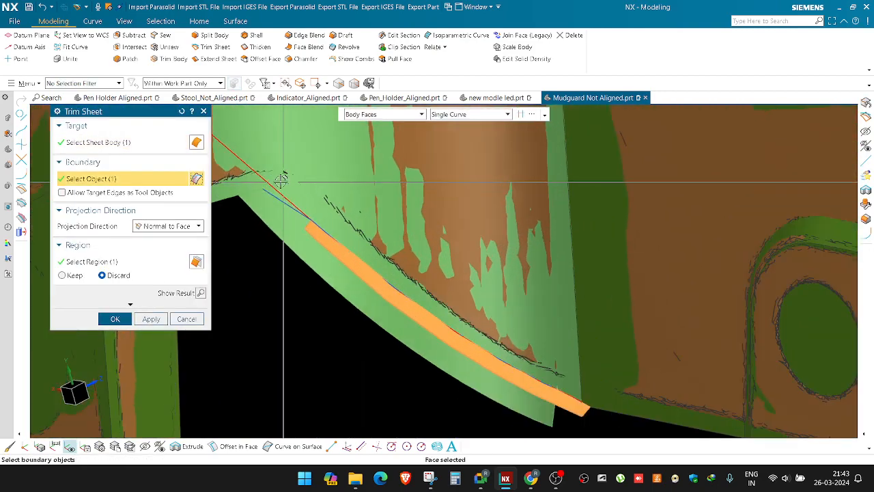
pyautogui.scroll(2, 281, 181)
pyautogui.scroll(-5, 319, 201)
pyautogui.scroll(4, 418, 278)
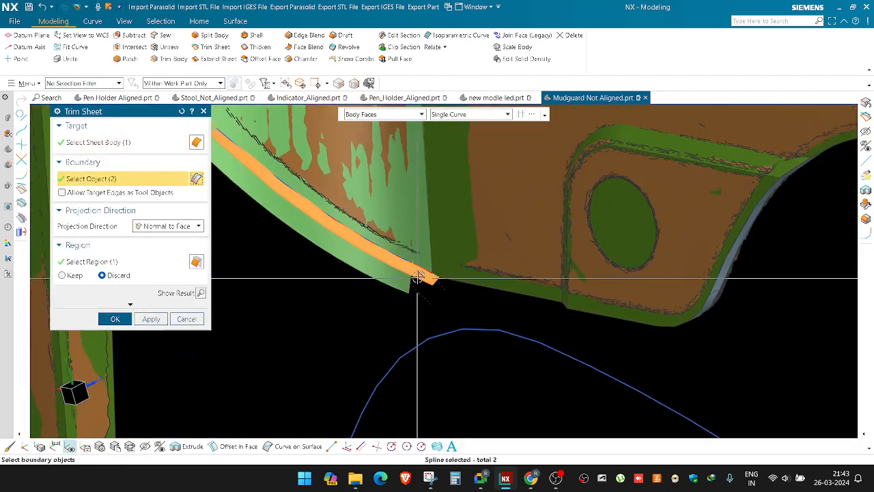
pyautogui.middleClick(416, 273)
# Step: Examine the trimmed sheet edge from several sides against the scan mesh and the neighbouring edge strips
pyautogui.scroll(-3, 416, 273)
pyautogui.moveTo(370, 224); pyautogui.dragTo(410, 121, button='middle')
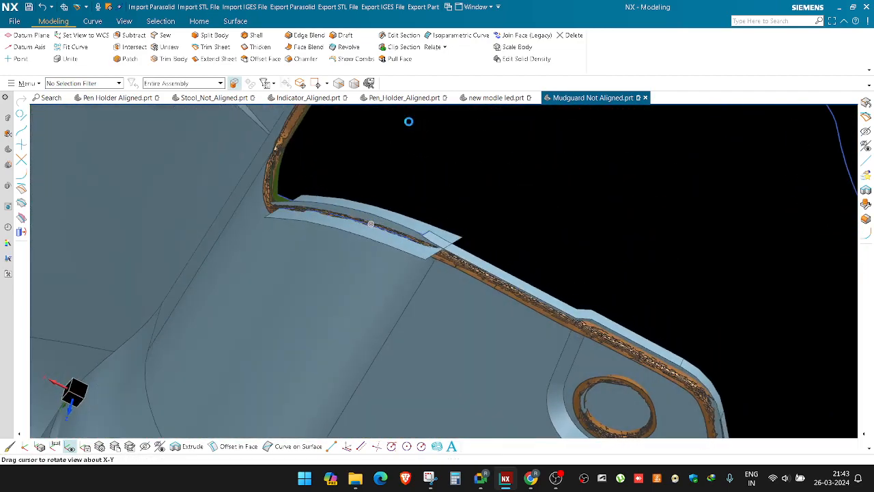
pyautogui.scroll(3, 426, 250)
pyautogui.moveTo(454, 267); pyautogui.dragTo(326, 175, button='middle')
pyautogui.scroll(-2, 307, 204)
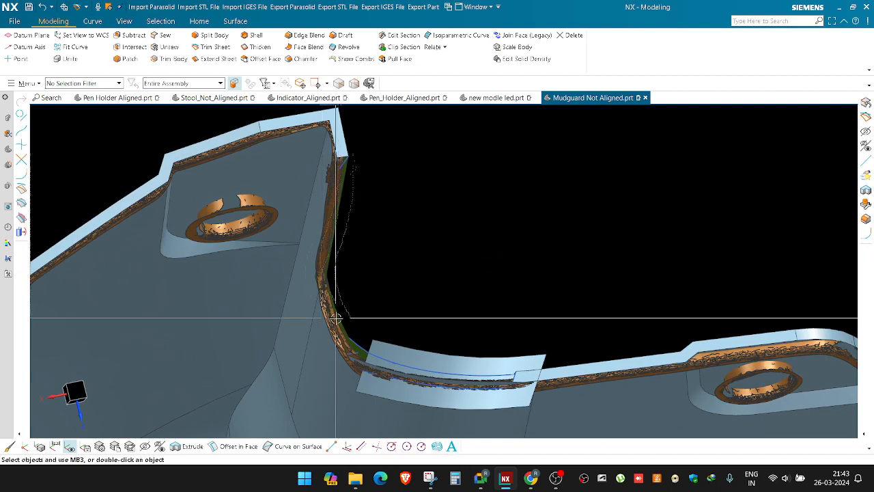
pyautogui.scroll(3, 353, 355)
pyautogui.moveTo(376, 357); pyautogui.dragTo(359, 308, button='middle')
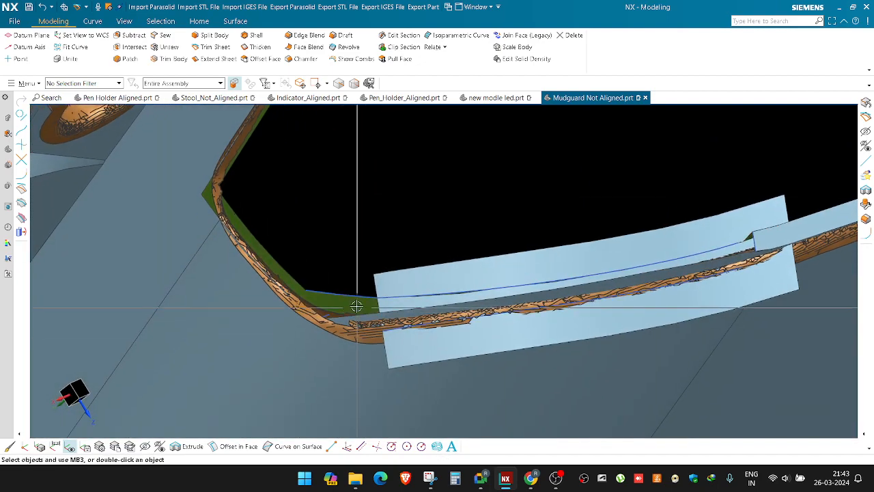
pyautogui.keyDown('shift'); pyautogui.moveTo(461, 279); pyautogui.dragTo(358, 267, button='middle'); pyautogui.keyUp('shift')
pyautogui.scroll(-2, 357, 263)
pyautogui.scroll(4, 524, 269)
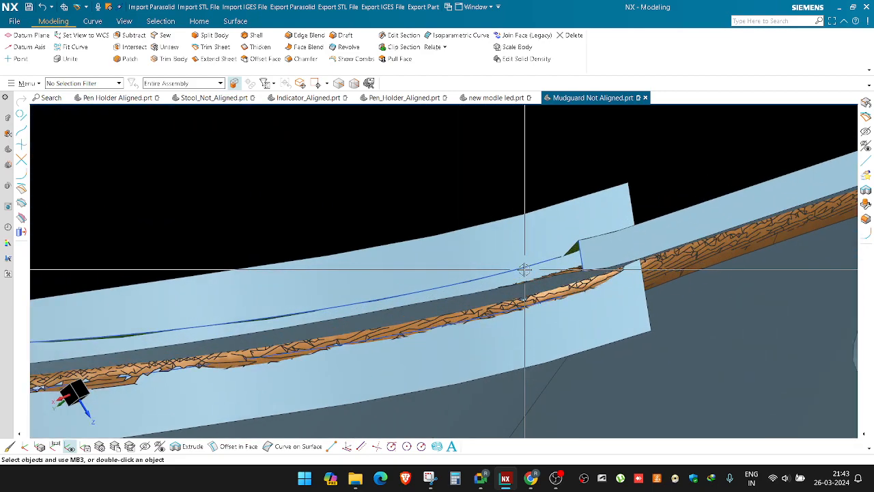
pyautogui.moveTo(524, 269); pyautogui.dragTo(507, 287, button='middle')
pyautogui.scroll(-5, 487, 258)
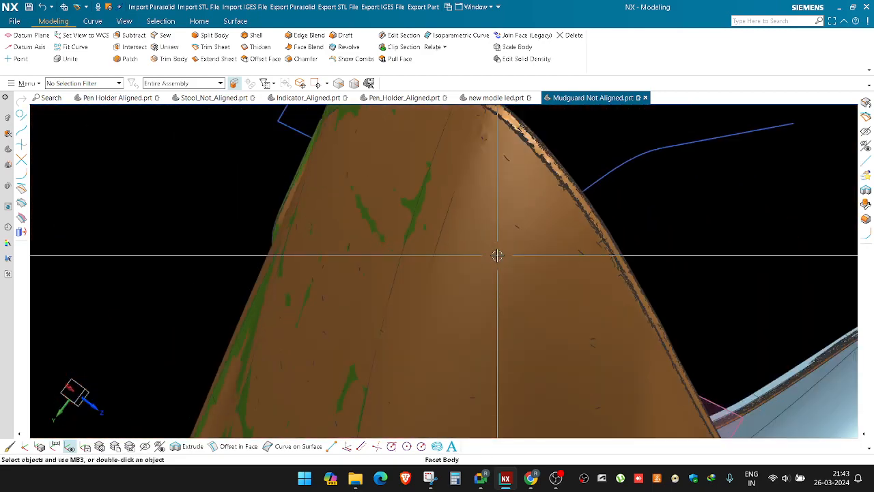
pyautogui.moveTo(498, 257)
pyautogui.mouseDown(button='middle')
pyautogui.moveTo(488, 278)
pyautogui.moveTo(486, 269)
pyautogui.mouseUp(button='middle')
pyautogui.keyDown('shift'); pyautogui.moveTo(485, 204); pyautogui.dragTo(366, 396, button='middle'); pyautogui.keyUp('shift')
pyautogui.scroll(4, 504, 151)
pyautogui.keyDown('shift'); pyautogui.moveTo(503, 151); pyautogui.dragTo(470, 257, button='middle'); pyautogui.keyUp('shift')
pyautogui.scroll(3, 469, 257)
pyautogui.scroll(-2, 497, 261)
# Step: Pull the extruded strip's end edge back from the notch with Extend Sheet, and hide the orange scan mesh
pyautogui.press('e')
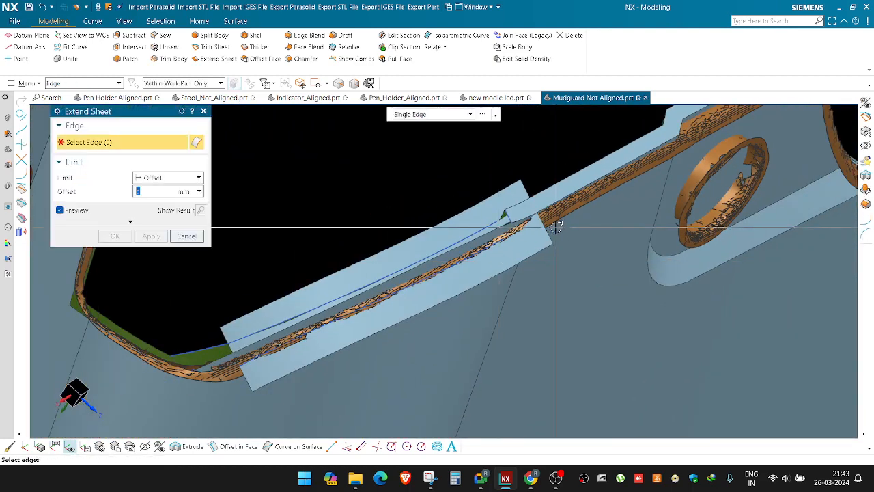
pyautogui.click(551, 235)
pyautogui.moveTo(573, 194); pyautogui.dragTo(467, 251)
pyautogui.middleClick(466, 251)
pyautogui.click(535, 223)
pyautogui.hotkey('ctrl', 'b')
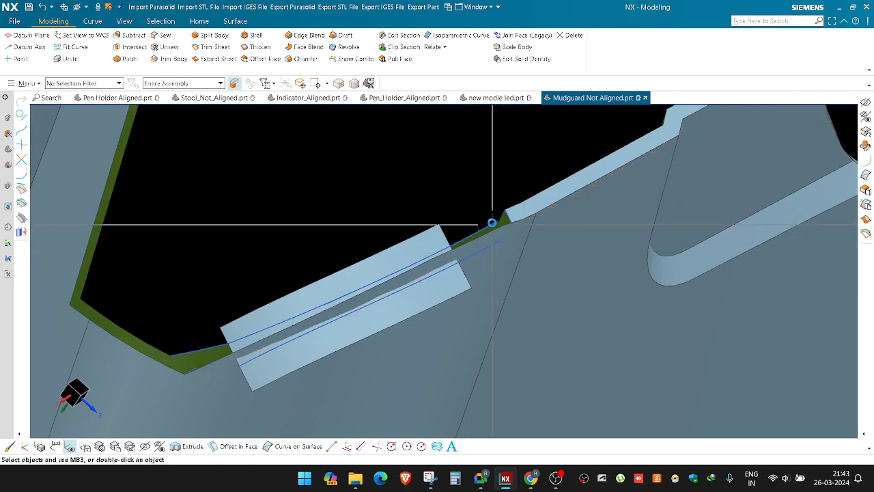
pyautogui.keyDown('shift'); pyautogui.moveTo(463, 241); pyautogui.dragTo(476, 230, button='middle'); pyautogui.keyUp('shift')
pyautogui.click(516, 149)
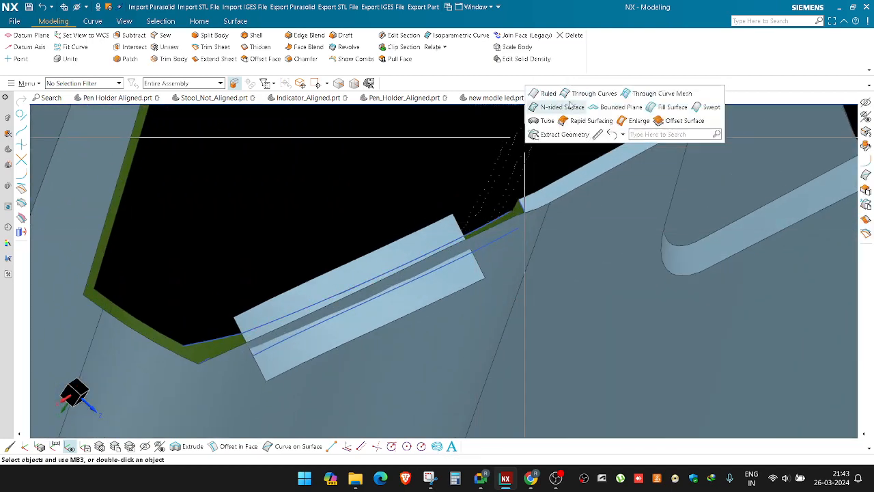
pyautogui.click(584, 93)
pyautogui.scroll(5, 526, 204)
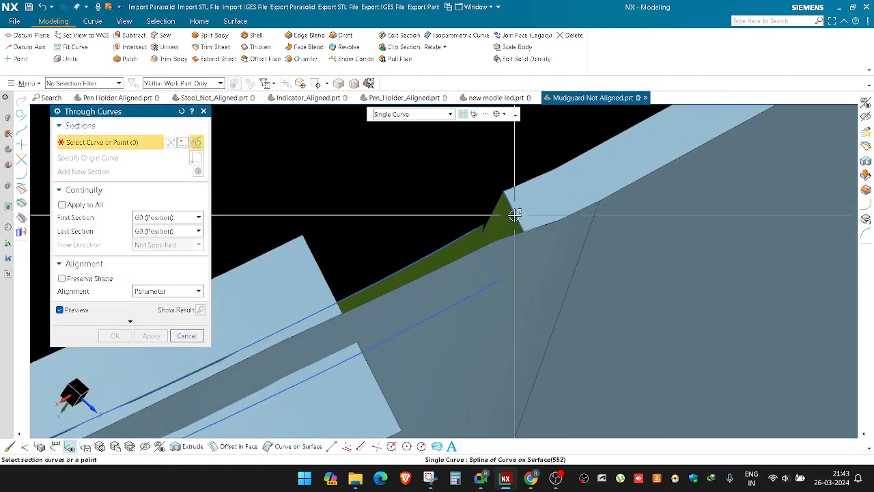
pyautogui.scroll(-2, 459, 214)
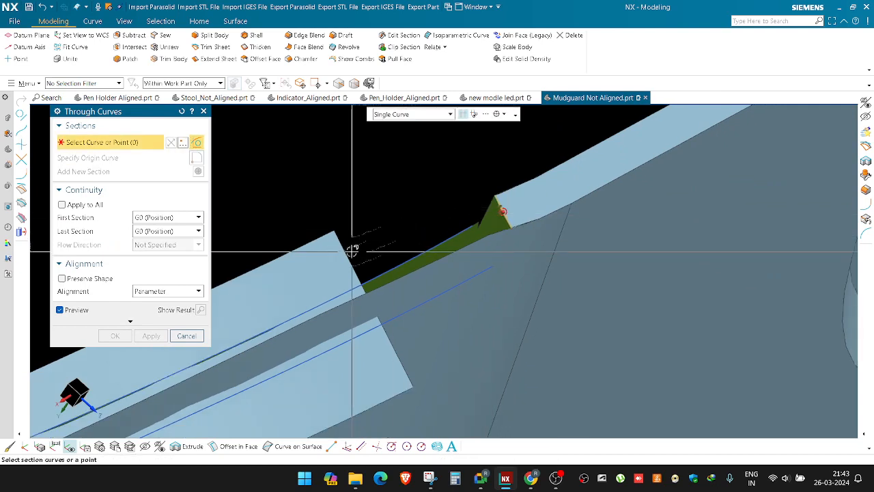
pyautogui.click(399, 347)
pyautogui.press('Escape')
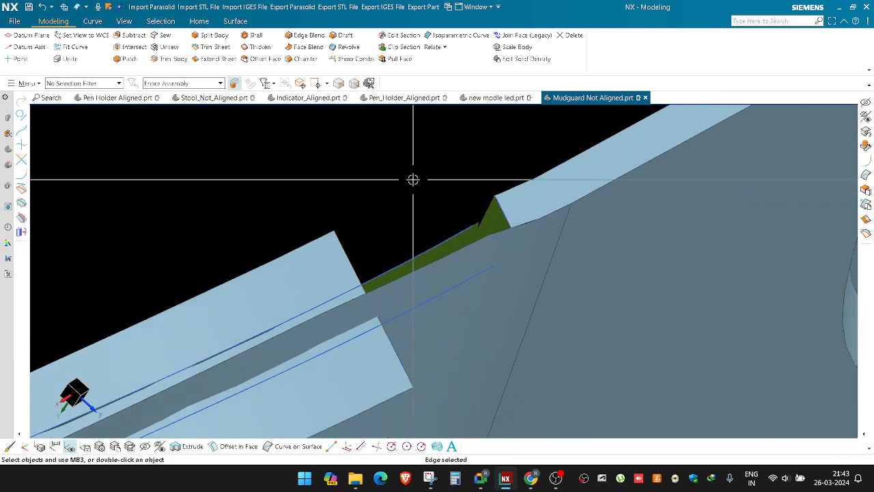
pyautogui.press('s')
pyautogui.click(473, 127)
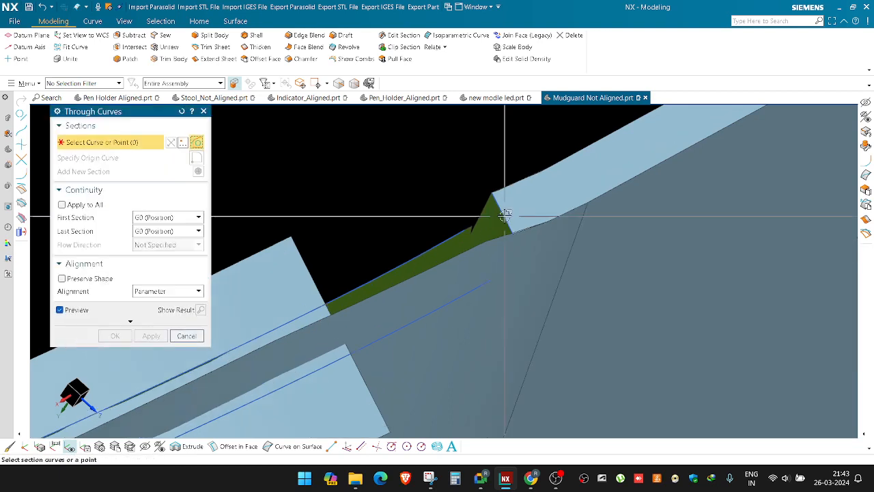
pyautogui.click(309, 263)
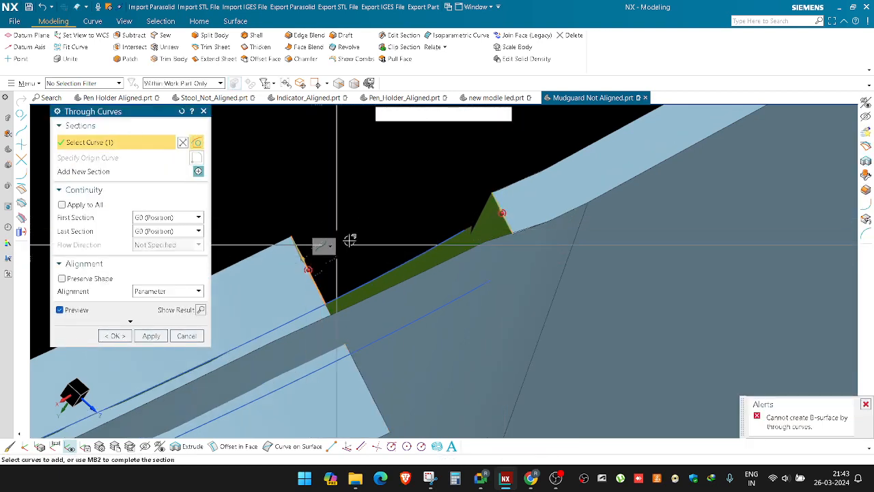
pyautogui.press('Escape')
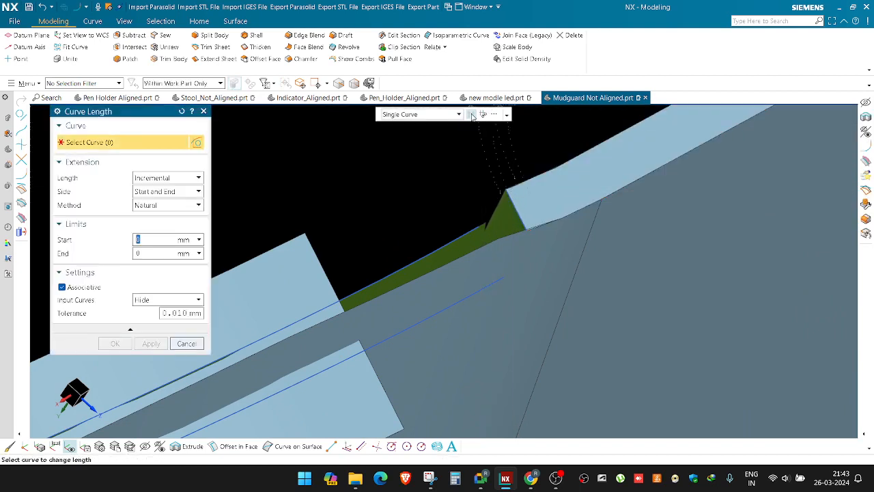
# Step: Lengthen the short edge at the end of the strip beyond the notch in both directions with Curve Length, using 2.8 mm at the start
pyautogui.click(514, 202)
pyautogui.moveTo(505, 189); pyautogui.dragTo(473, 132)
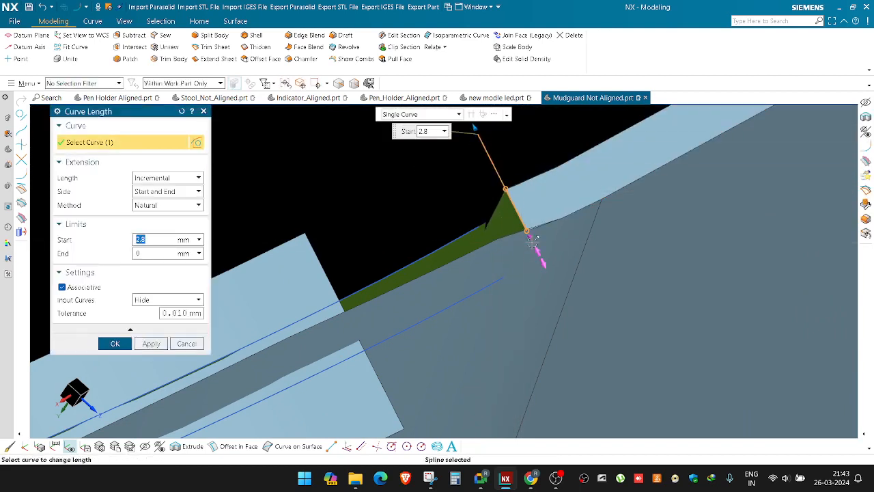
pyautogui.middleClick(619, 362)
pyautogui.click(445, 201)
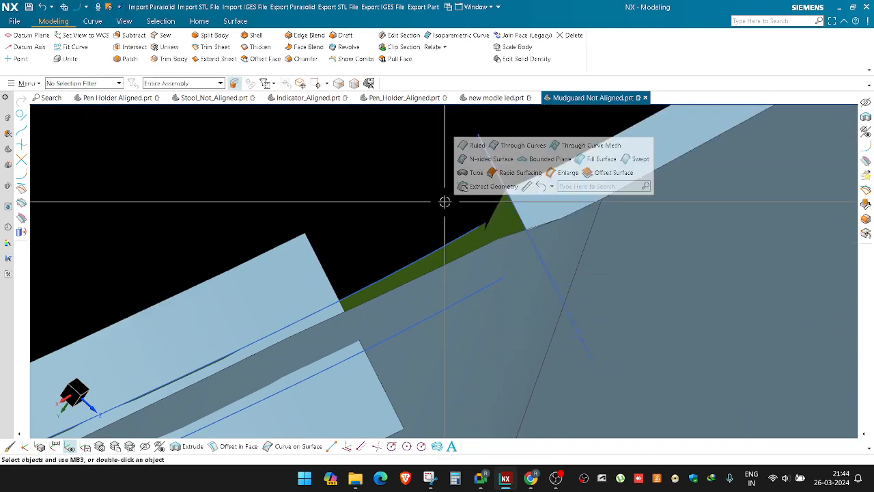
pyautogui.click(523, 159)
pyautogui.click(466, 146)
pyautogui.click(542, 91)
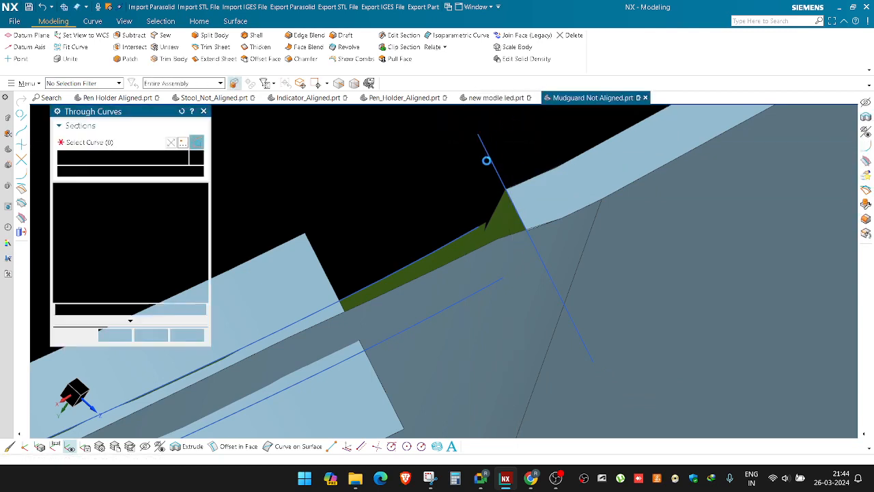
pyautogui.click(487, 161)
pyautogui.middleClick(487, 161)
pyautogui.press('Escape')
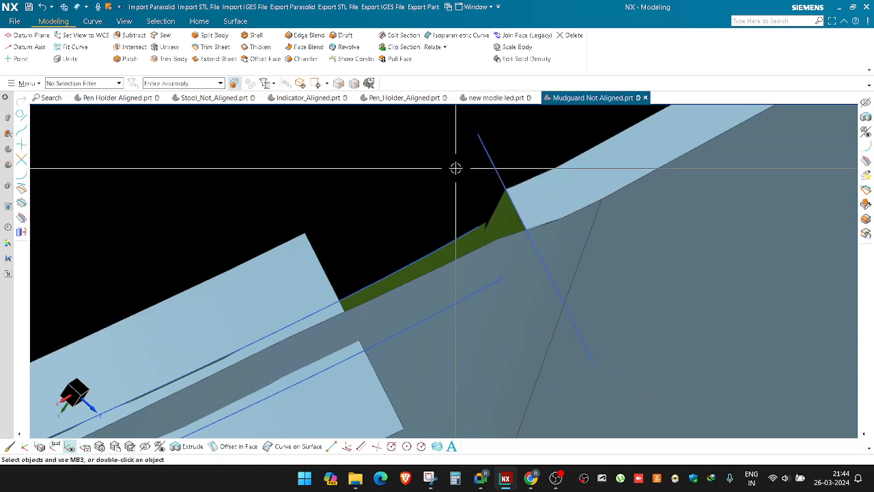
# Step: Bridge the notch with a Through Curves surface between the lengthened curve and the end edge of the pulled-back strip
pyautogui.click(456, 168)
pyautogui.click(525, 112)
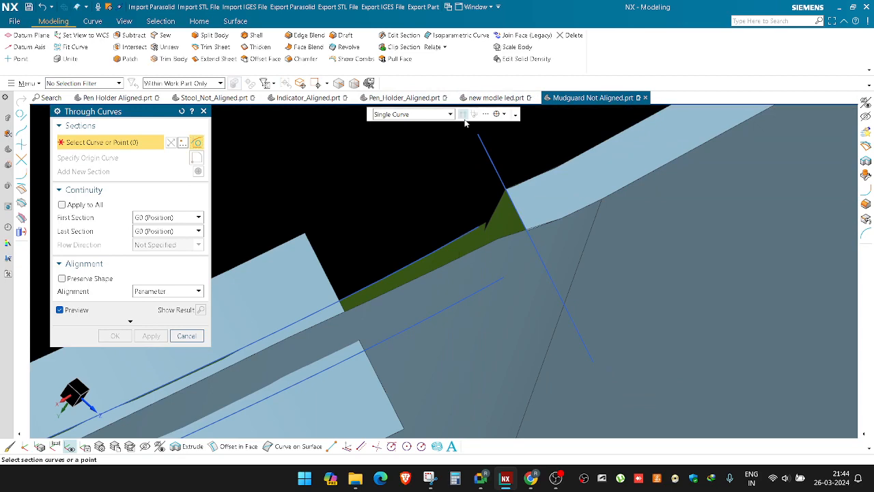
pyautogui.middleClick(487, 151)
pyautogui.click(321, 270)
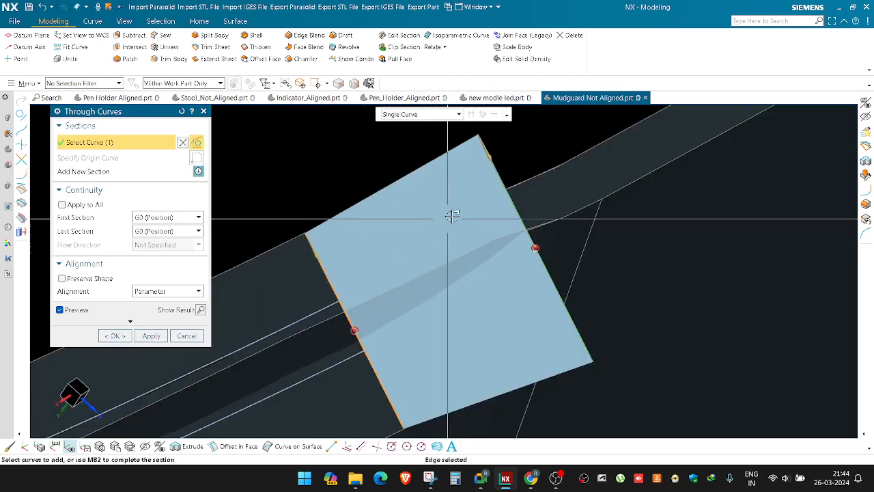
pyautogui.middleClick(451, 217)
pyautogui.middleClick(459, 213)
# Step: Extend the trimmed edges of the green sheet, including the short edge at the notch, by 2 mm with Extend Sheet
pyautogui.scroll(-5, 468, 208)
pyautogui.scroll(2, 470, 221)
pyautogui.moveTo(469, 220); pyautogui.dragTo(469, 301, button='middle')
pyautogui.scroll(2, 486, 237)
pyautogui.press('e')
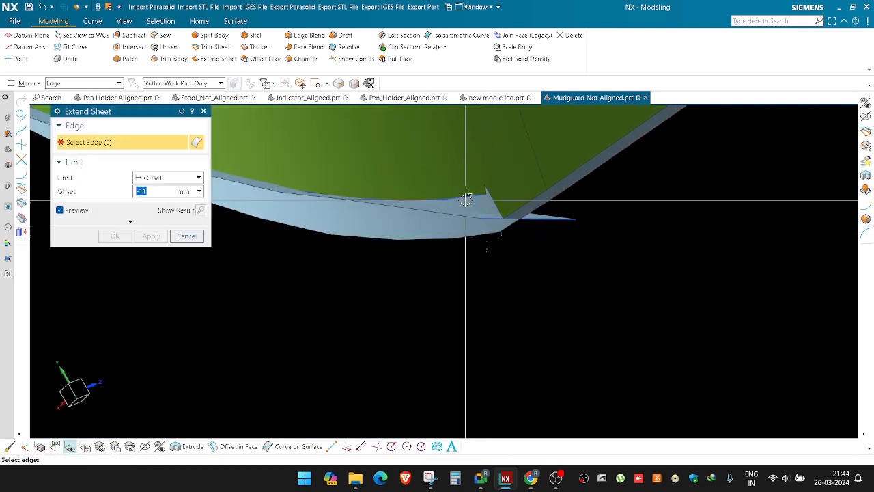
pyautogui.click(472, 196)
pyautogui.scroll(3, 473, 196)
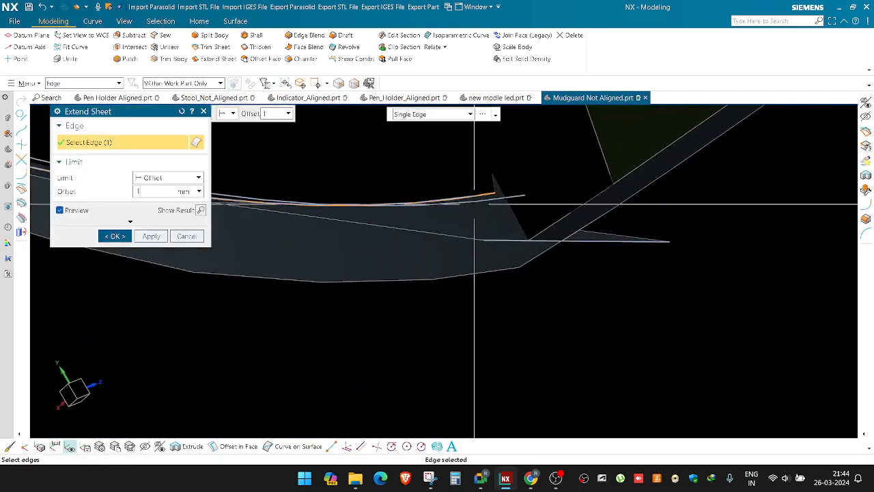
pyautogui.scroll(3, 492, 192)
pyautogui.click(516, 196)
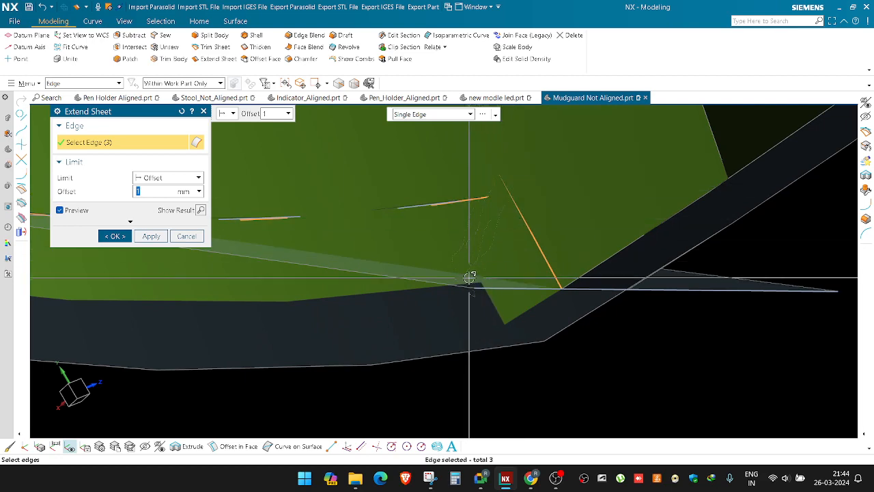
pyautogui.middleClick(498, 233)
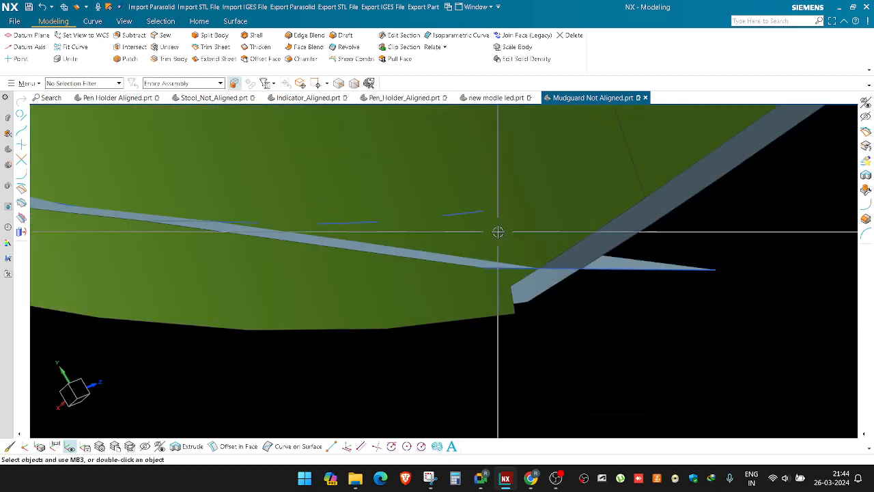
pyautogui.moveTo(497, 233); pyautogui.dragTo(486, 152, button='middle')
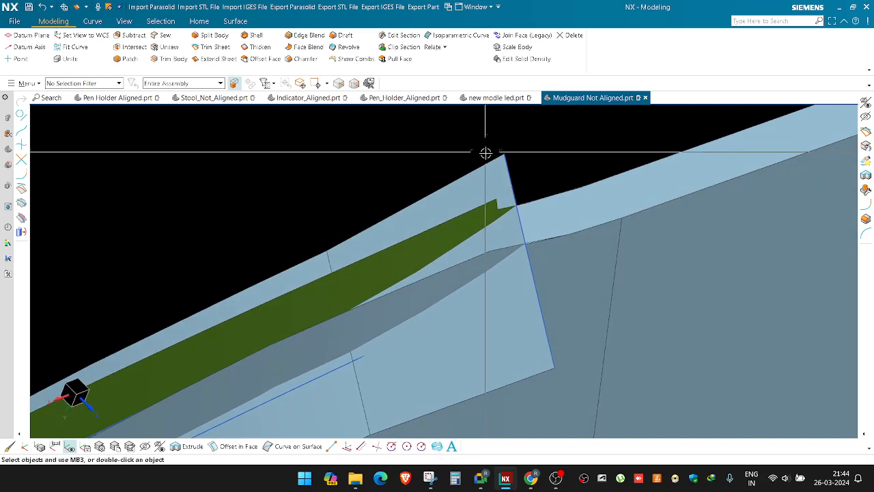
pyautogui.scroll(-2, 485, 152)
pyautogui.scroll(3, 499, 204)
pyautogui.doubleClick(498, 205)
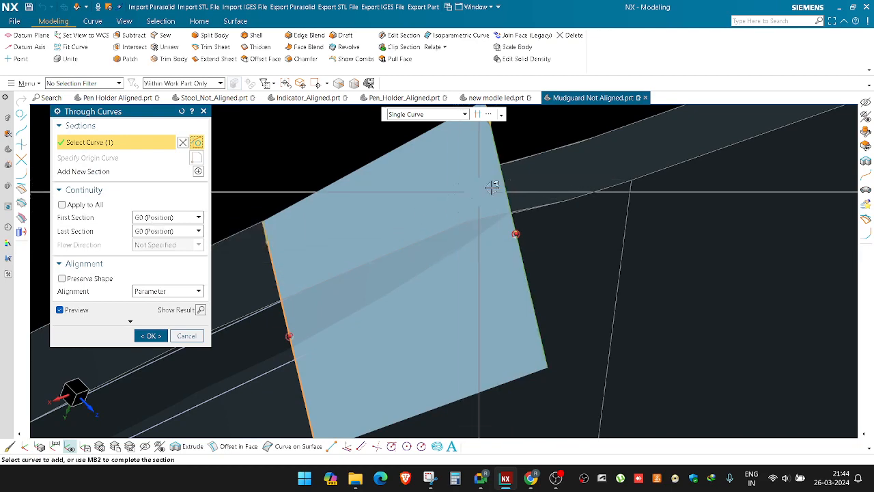
pyautogui.press('Escape')
# Step: Lengthen the short line crossing the green band near the strip's opposite end in both directions with Curve Length
pyautogui.scroll(-6, 495, 190)
pyautogui.moveTo(495, 190); pyautogui.dragTo(324, 281, button='middle')
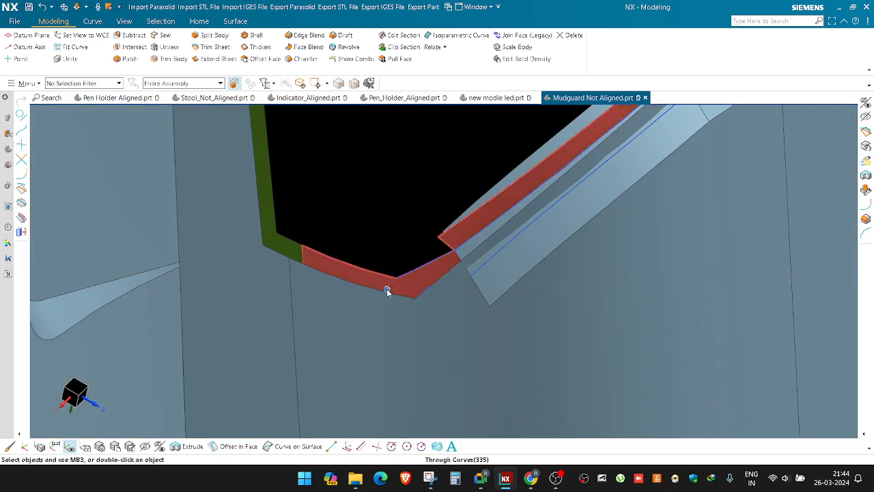
pyautogui.moveTo(384, 289); pyautogui.dragTo(424, 310, button='middle')
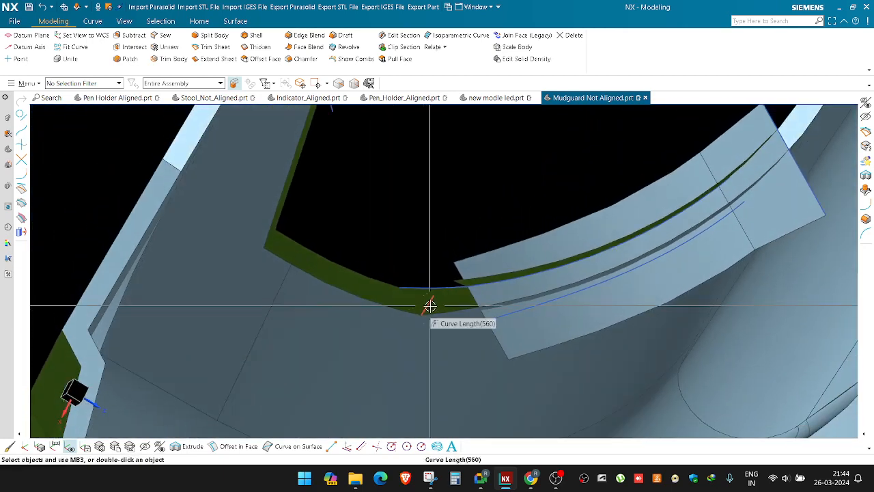
pyautogui.doubleClick(429, 305)
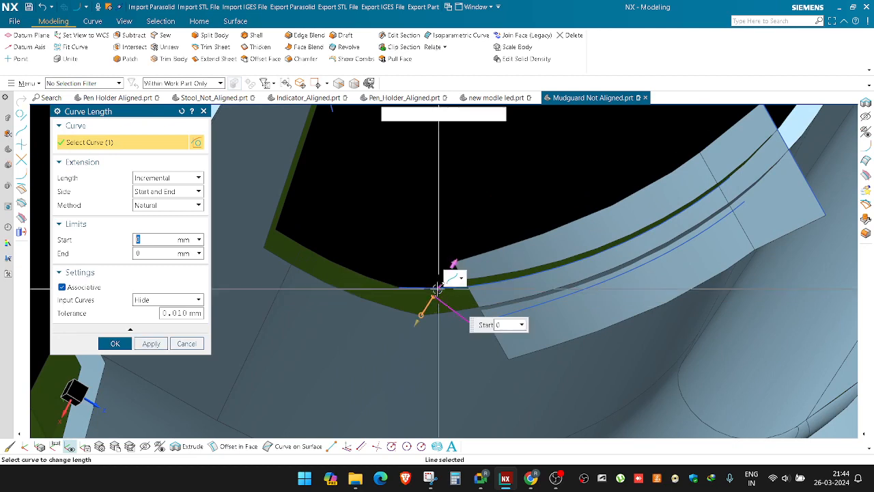
pyautogui.moveTo(408, 335); pyautogui.dragTo(358, 382)
pyautogui.middleClick(357, 383)
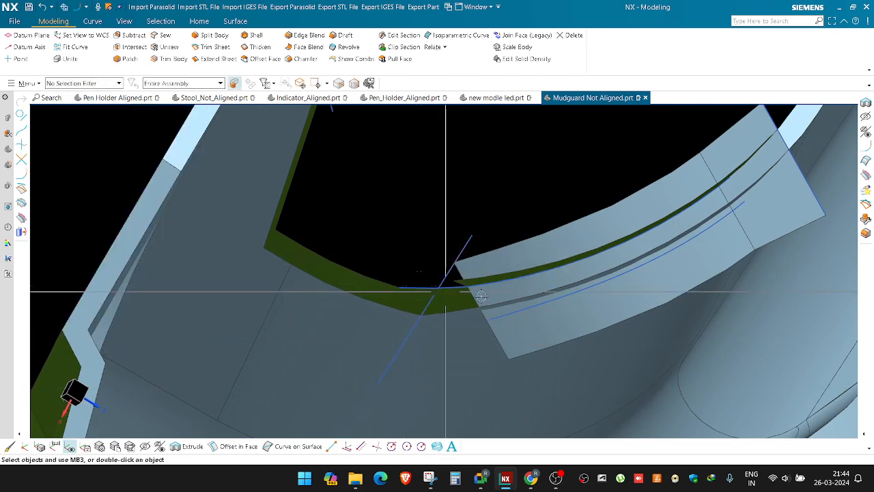
# Step: Pull the strip's end edge nearest the lengthened line back with Extend Sheet, using an offset of -11 mm
pyautogui.press('e')
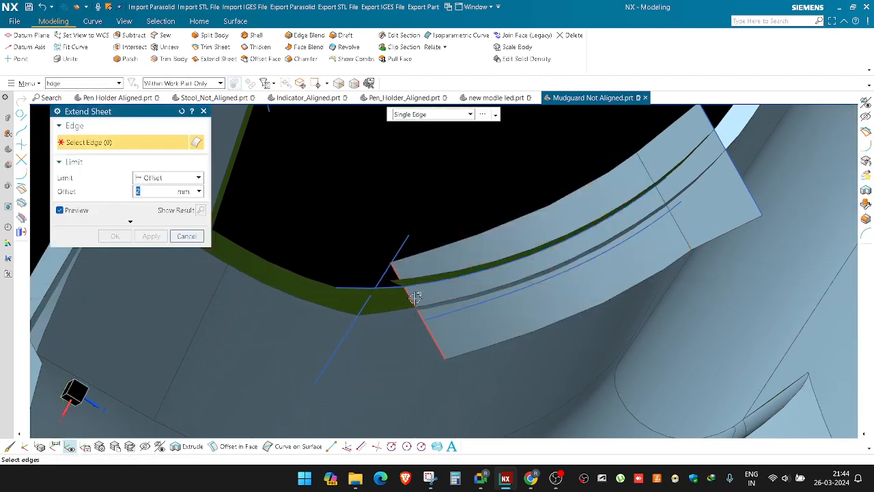
pyautogui.click(413, 302)
pyautogui.moveTo(415, 314); pyautogui.dragTo(519, 288)
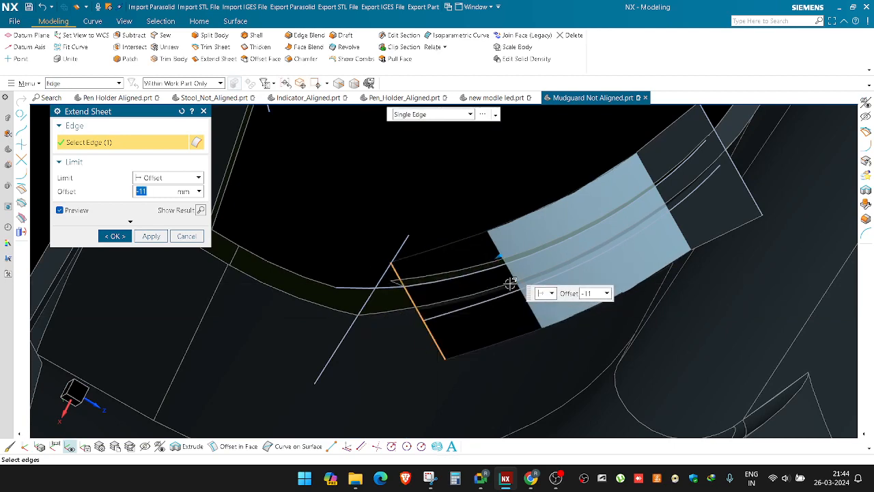
pyautogui.middleClick(511, 285)
# Step: Bridge the gap with a Through Curves surface between the lengthened line and the strip's pulled-back end edge
pyautogui.rightClick(405, 212)
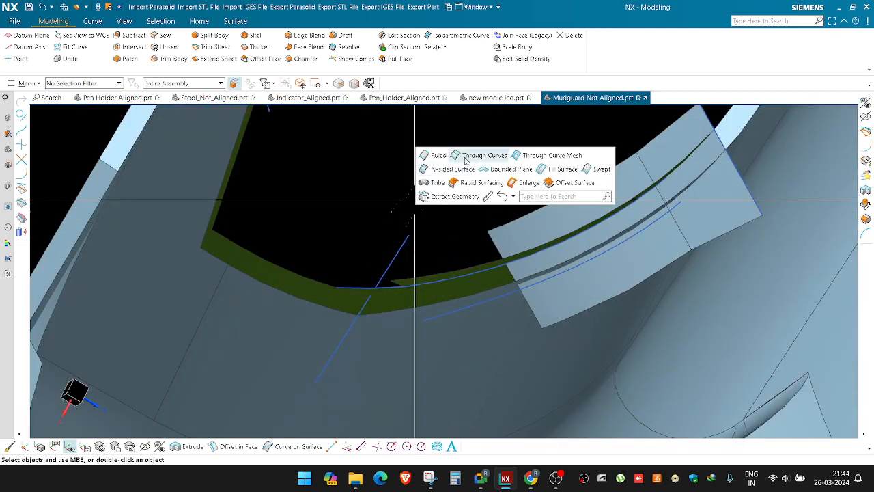
pyautogui.click(478, 156)
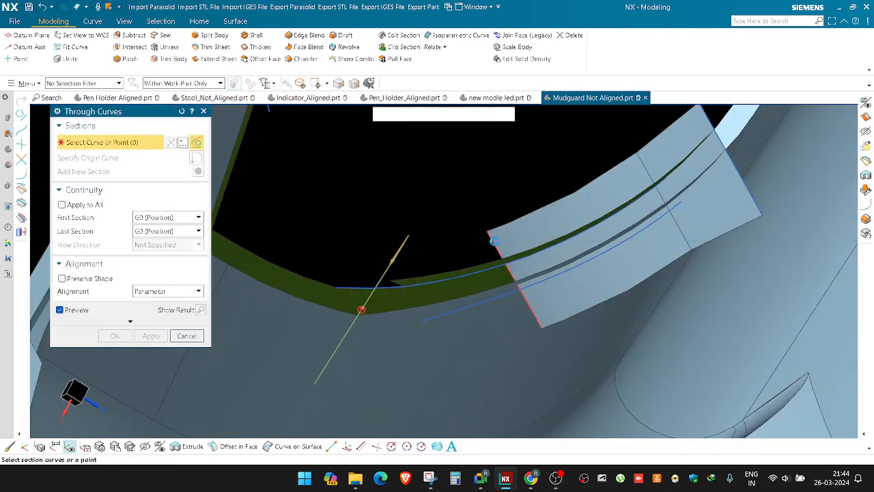
pyautogui.click(494, 240)
pyautogui.middleClick(373, 263)
pyautogui.scroll(-5, 376, 263)
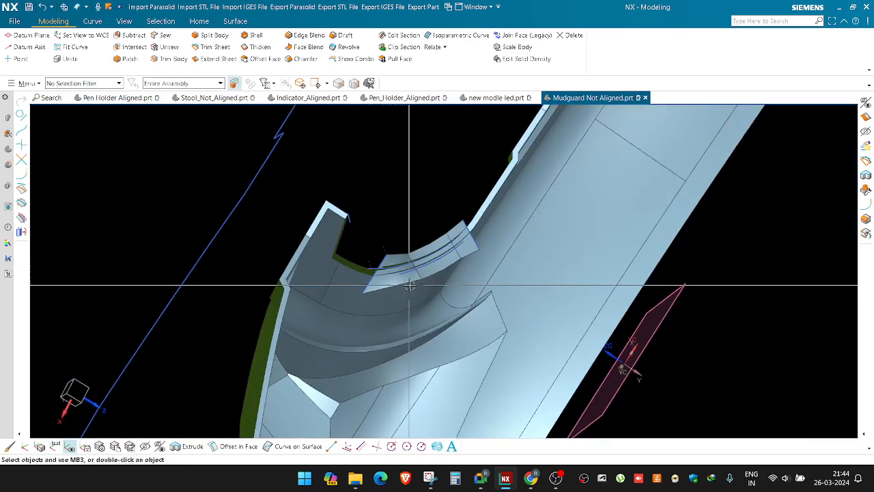
# Step: Swap the shown and hidden objects to display the scanned facet body around the mudguard's curved notch
pyautogui.scroll(5, 409, 280)
pyautogui.moveTo(379, 263); pyautogui.dragTo(404, 342, button='middle')
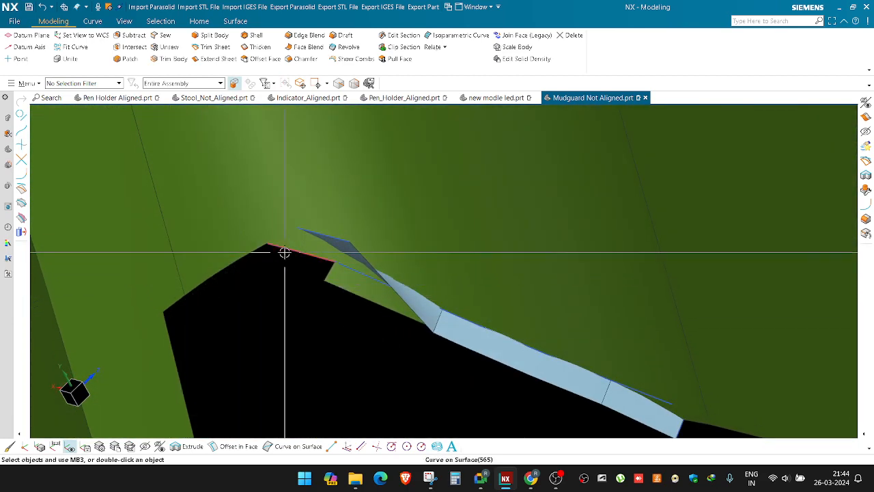
pyautogui.moveTo(325, 265); pyautogui.dragTo(487, 200, button='middle')
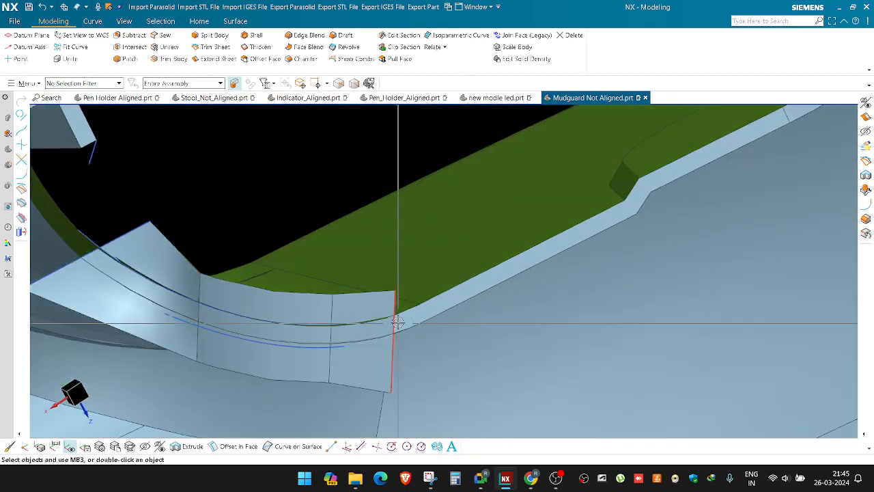
pyautogui.scroll(-3, 540, 247)
pyautogui.scroll(2, 368, 276)
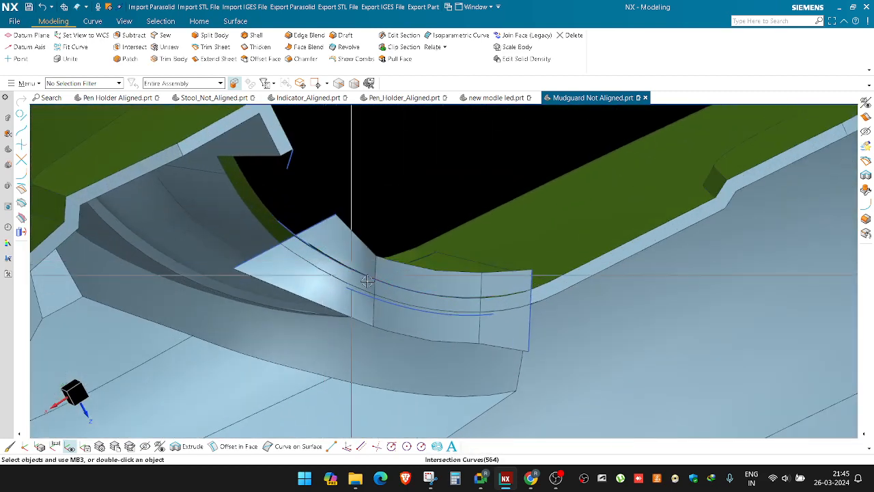
pyautogui.hotkey('ctrl', 'shift', 'b')
pyautogui.click(388, 280)
pyautogui.hotkey('ctrl', 'b')
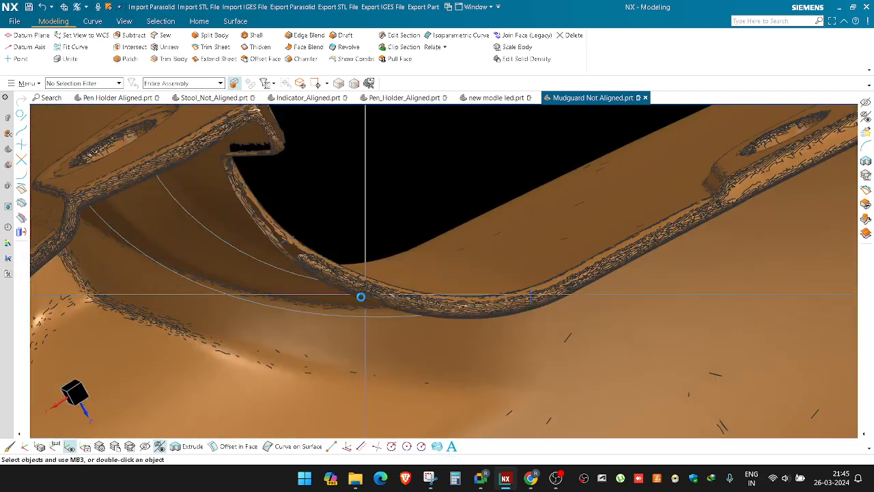
# Step: Examine the scanned facet body's rim along the curved notch from several angles
pyautogui.moveTo(360, 294); pyautogui.dragTo(303, 234, button='middle')
pyautogui.scroll(2, 297, 258)
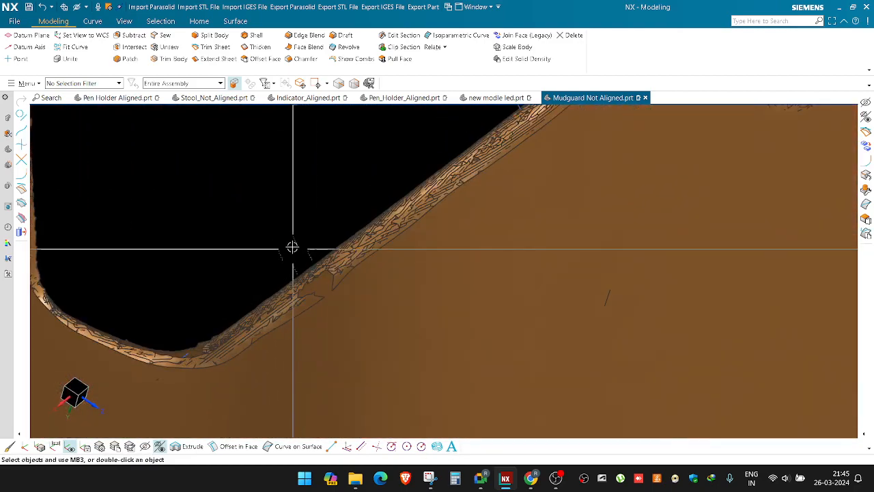
pyautogui.scroll(-2, 345, 256)
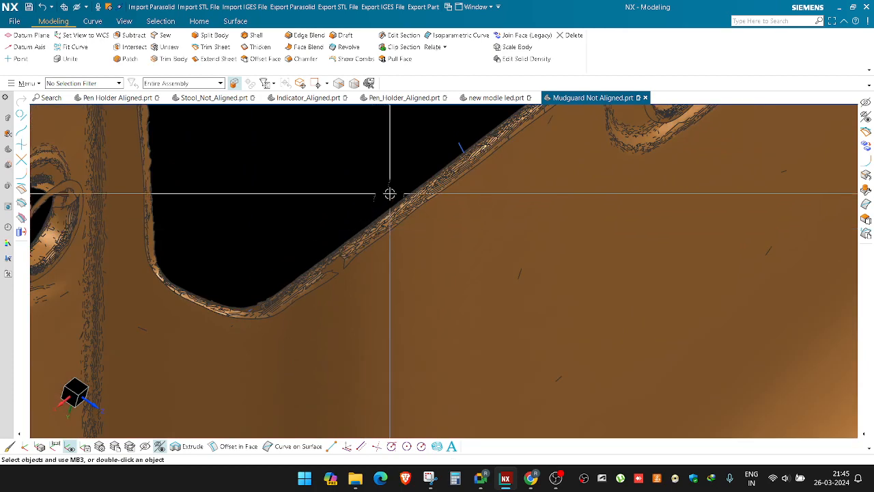
pyautogui.scroll(1, 383, 212)
pyautogui.moveTo(383, 231)
pyautogui.mouseDown(button='middle')
pyautogui.moveTo(377, 242)
pyautogui.moveTo(389, 242)
pyautogui.mouseUp(button='middle')
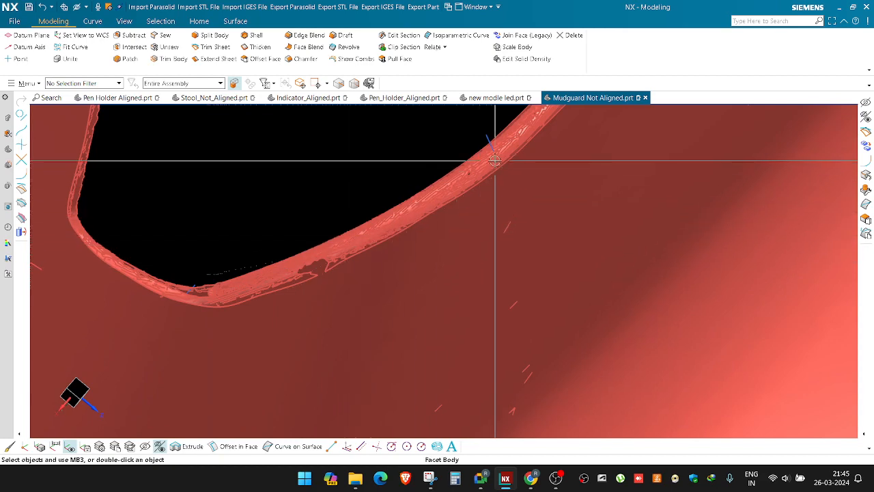
pyautogui.keyDown('shift'); pyautogui.moveTo(364, 271); pyautogui.dragTo(369, 322, button='middle'); pyautogui.keyUp('shift')
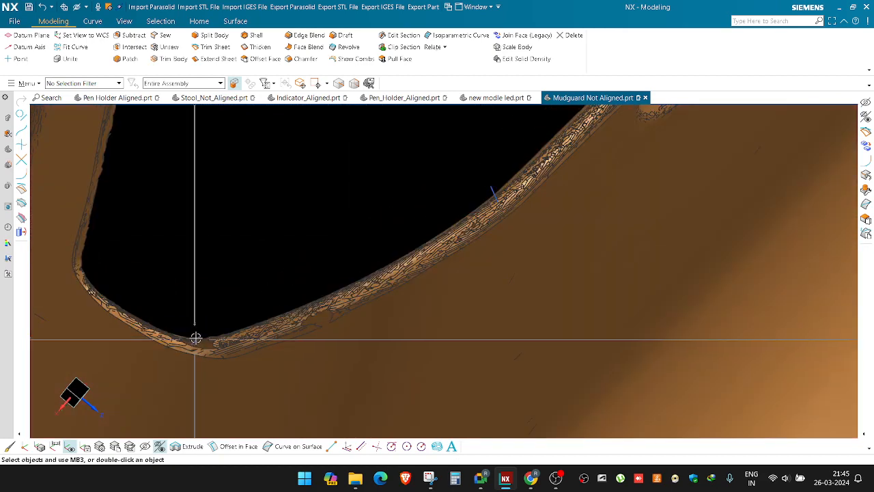
pyautogui.scroll(-1, 196, 338)
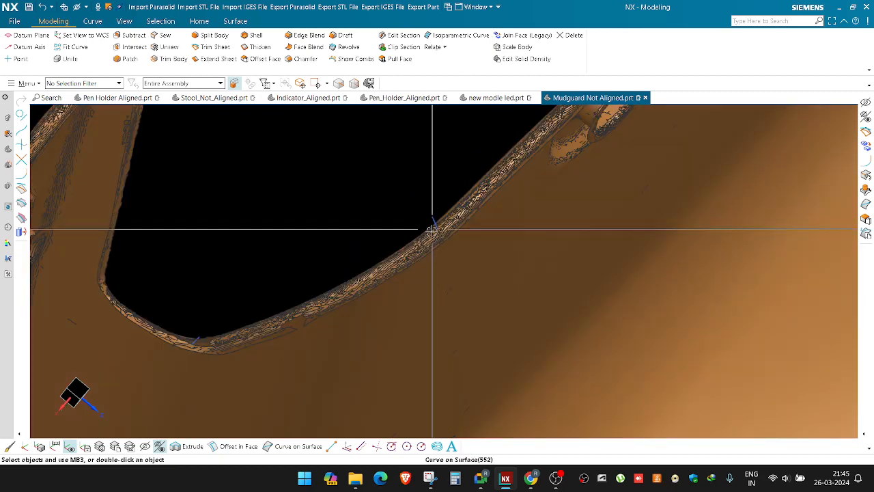
# Step: Display the modelled sheets again and examine how the extruded and through-curves surfaces follow the notch edge
pyautogui.scroll(-1, 435, 252)
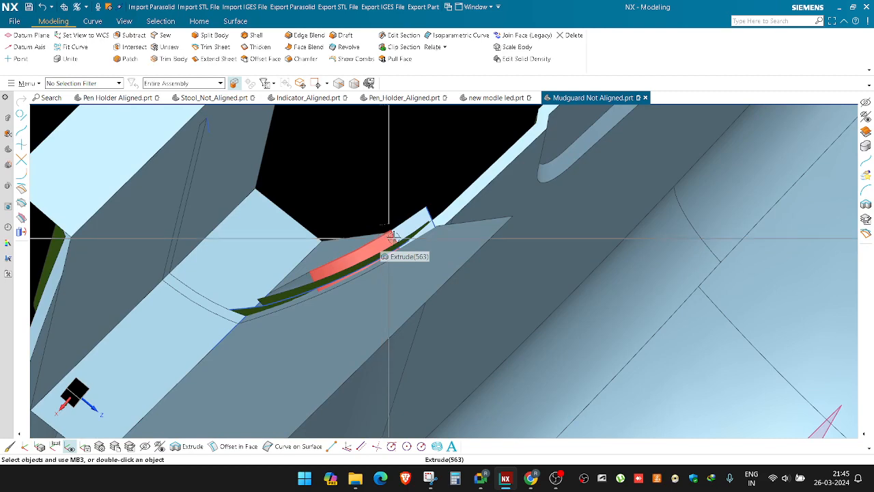
pyautogui.scroll(3, 392, 237)
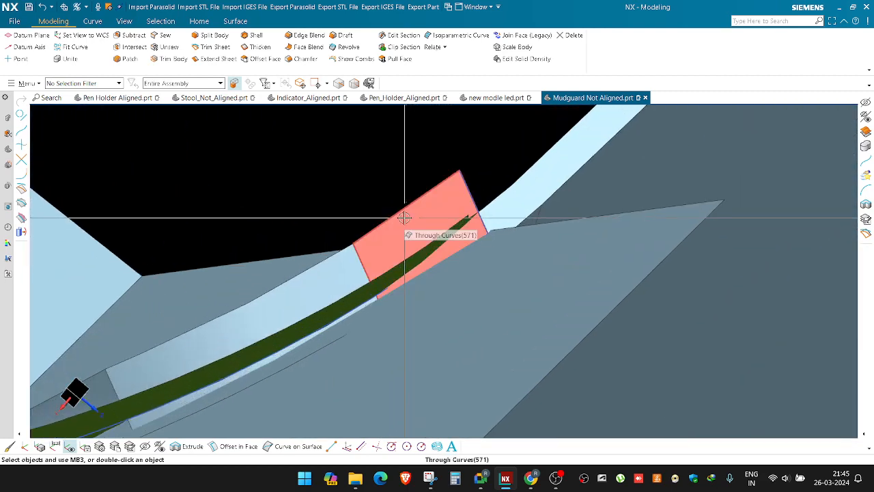
pyautogui.scroll(-3, 413, 219)
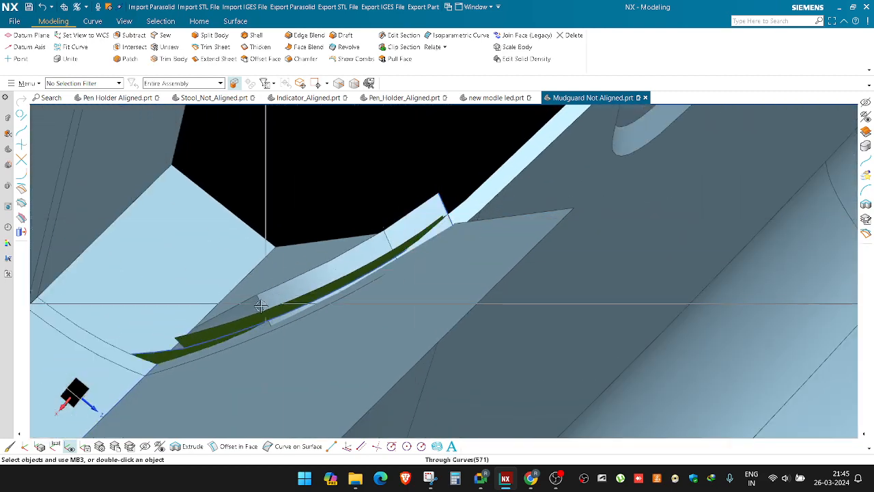
pyautogui.scroll(-2, 312, 289)
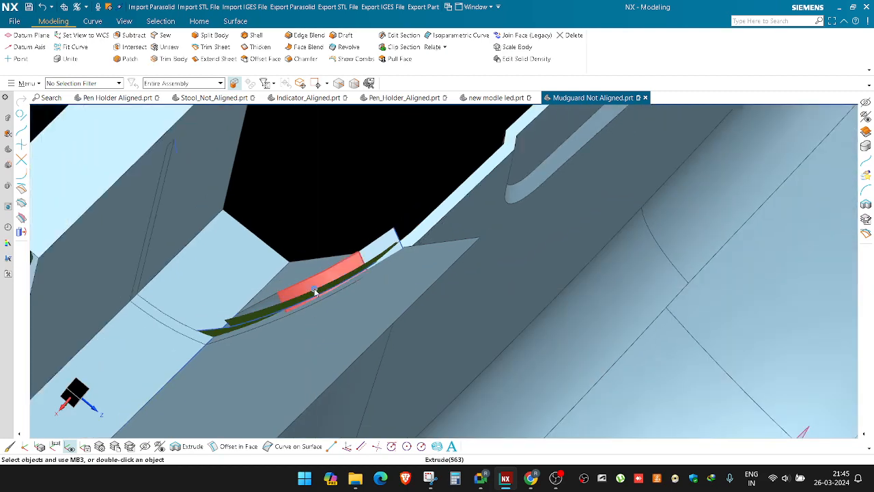
pyautogui.moveTo(314, 293); pyautogui.dragTo(318, 385, button='middle')
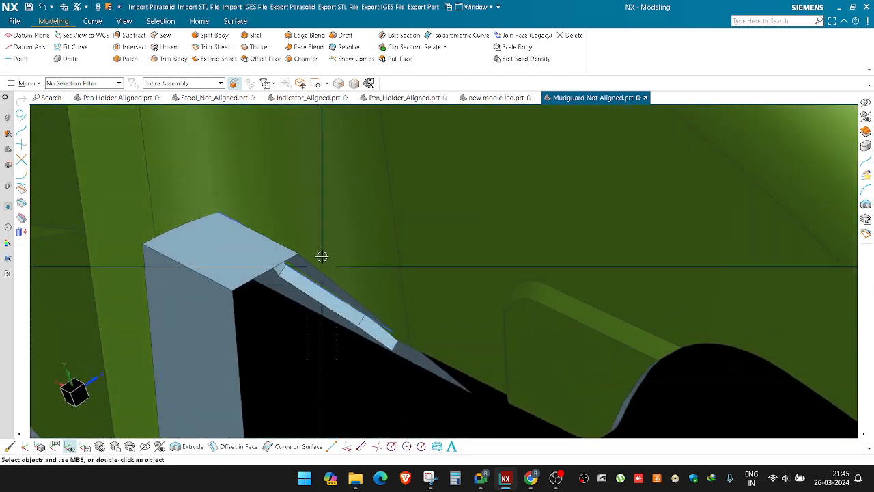
pyautogui.scroll(-3, 322, 231)
pyautogui.scroll(-2, 366, 347)
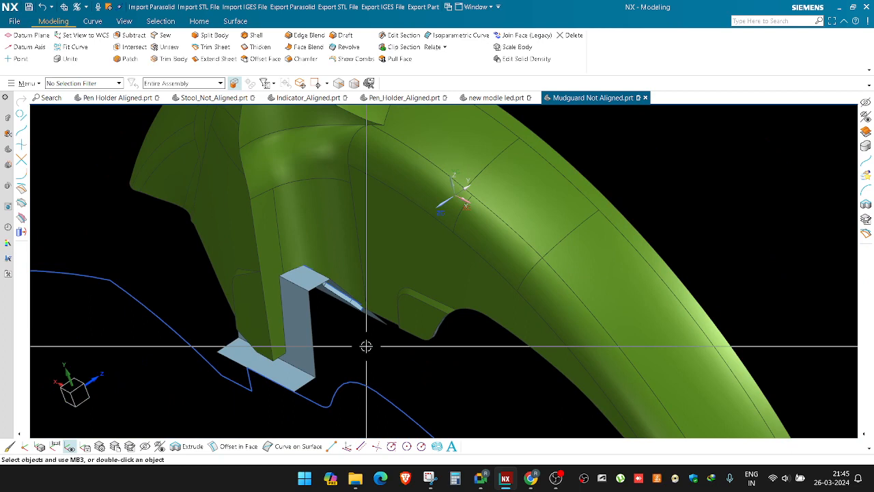
pyautogui.scroll(-2, 366, 347)
pyautogui.scroll(-2, 385, 308)
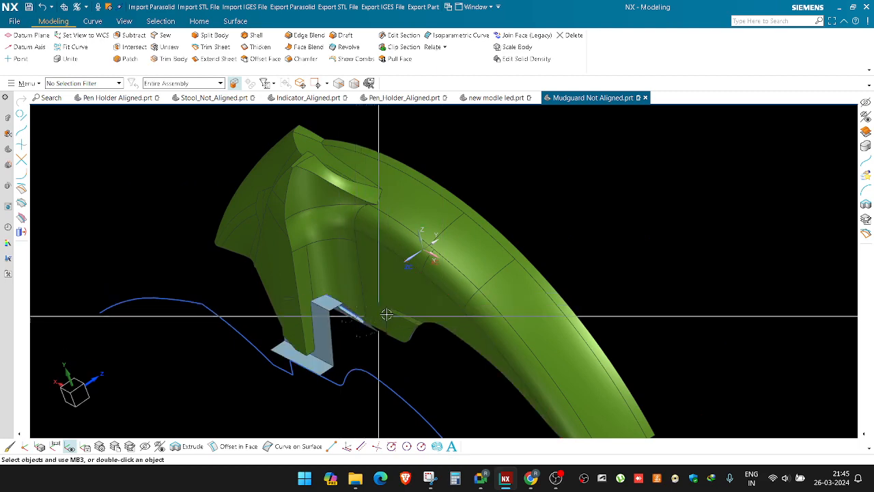
# Step: Hide everything except the green mudguard body
pyautogui.hotkey('ctrl', 'b')
pyautogui.click(362, 199)
pyautogui.scroll(-1, 368, 204)
pyautogui.click(332, 256)
pyautogui.click(196, 174)
pyautogui.middleClick(203, 181)
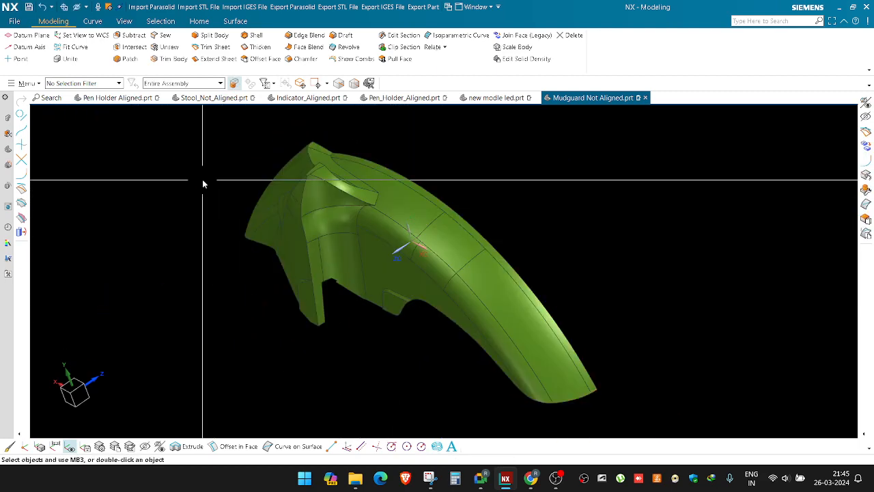
# Step: Compare the mudguard's notch with the hidden scan and trimming sheets by swapping visibility and restoring it
pyautogui.scroll(5, 327, 303)
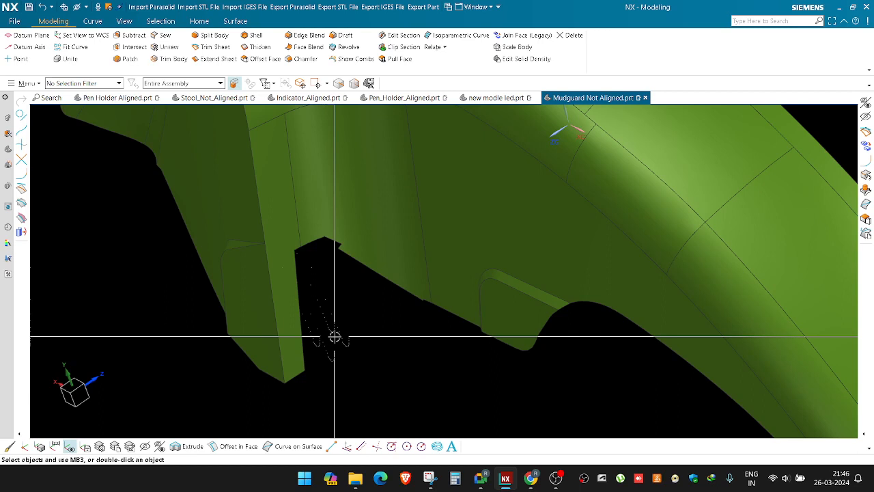
pyautogui.hotkey('ctrl', 'shift', 'b')
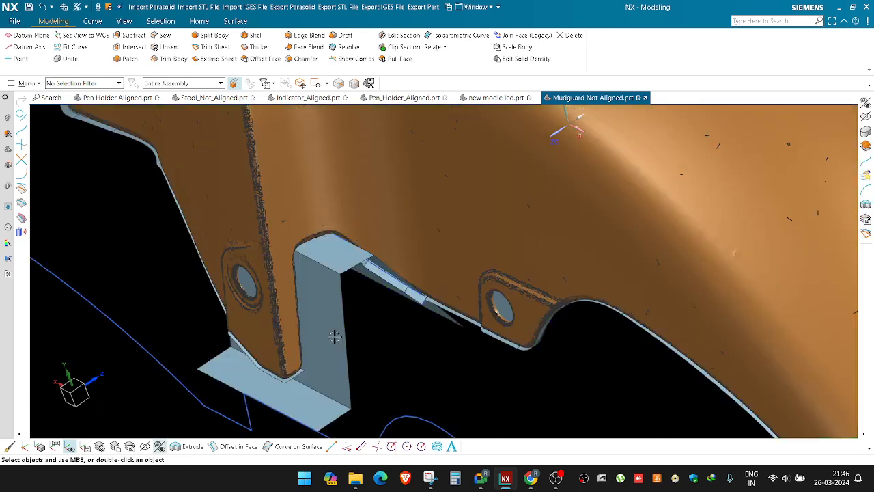
pyautogui.scroll(-1, 341, 317)
pyautogui.hotkey('ctrl', 'shift', 'b')
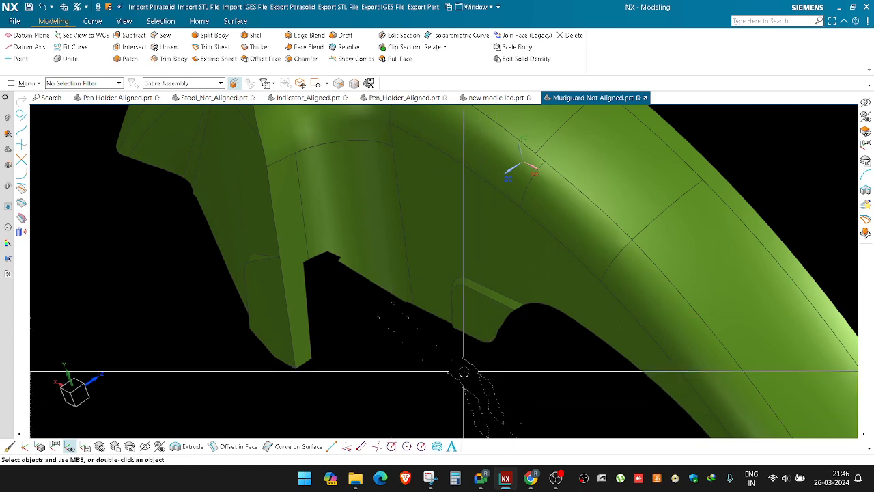
# Step: Switch to File Explorer and search This PC for "reflector"
pyautogui.moveTo(356, 478)
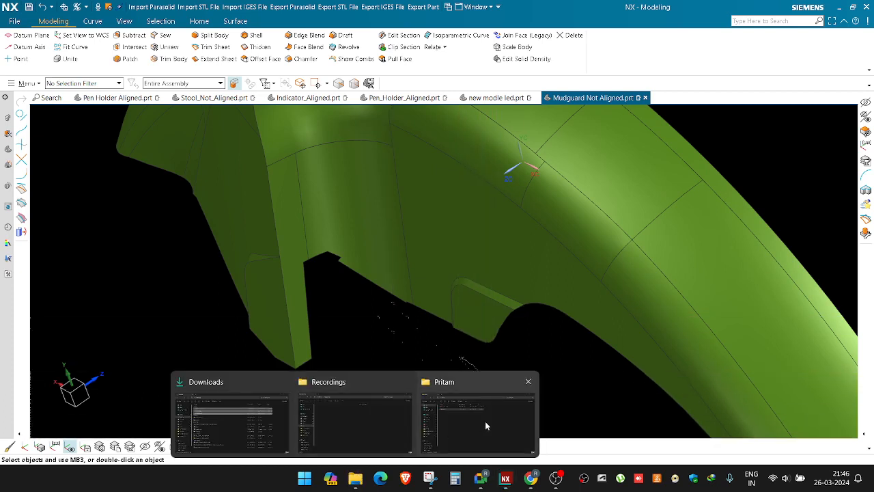
pyautogui.click(485, 420)
pyautogui.press('super+d')
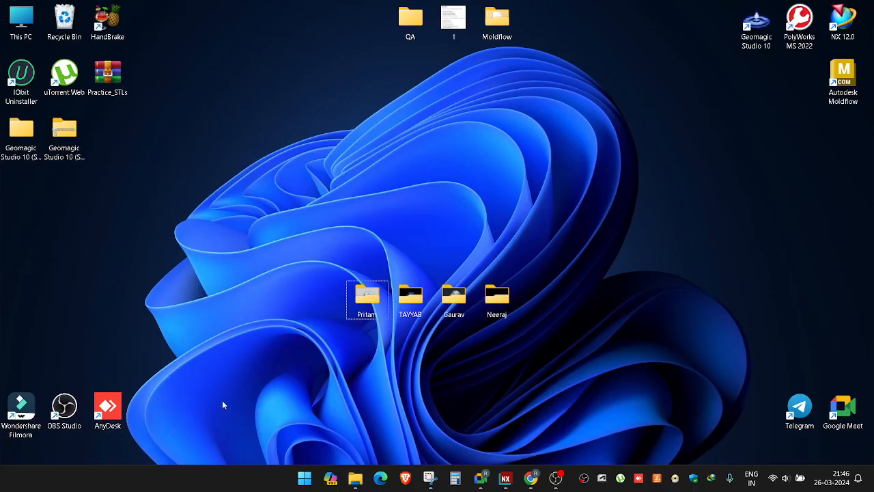
pyautogui.click(218, 390)
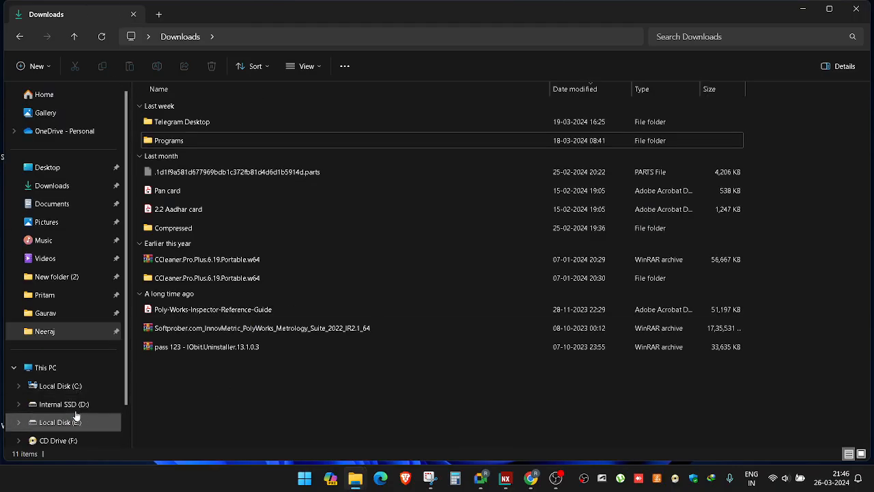
pyautogui.click(51, 369)
pyautogui.click(720, 32)
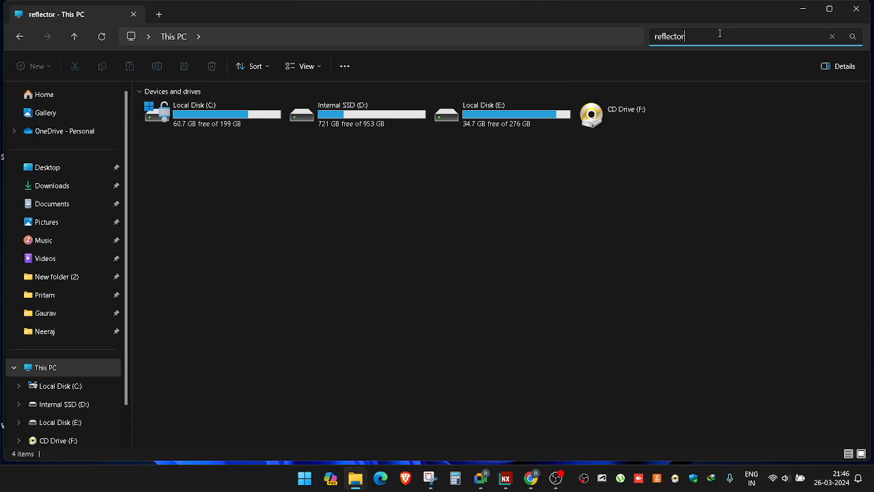
pyautogui.press('Return')
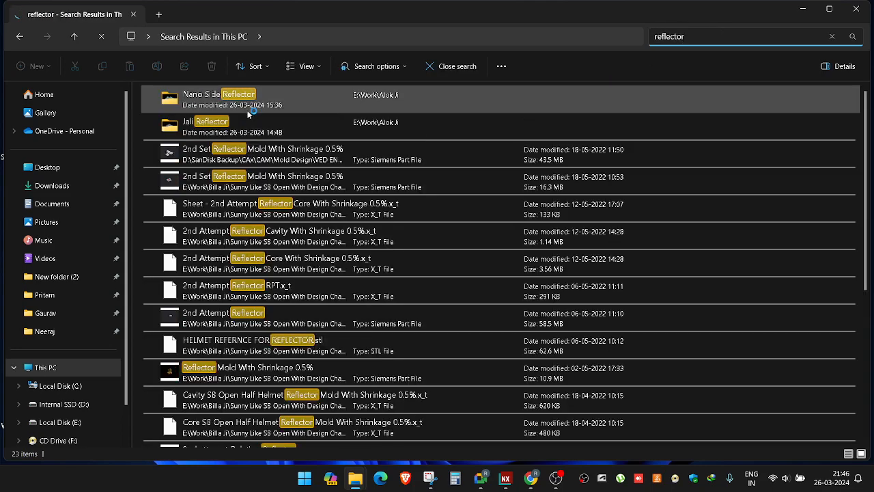
# Step: Open the nano Modified Reflector Mold With Shrinkage 0.5% part from the Nano Side Reflector folder
pyautogui.doubleClick(260, 95)
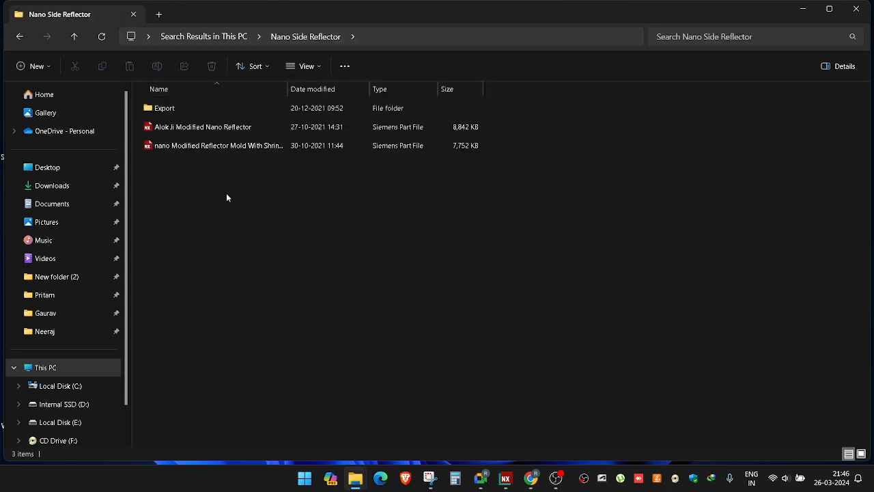
pyautogui.click(180, 145)
pyautogui.doubleClick(267, 149)
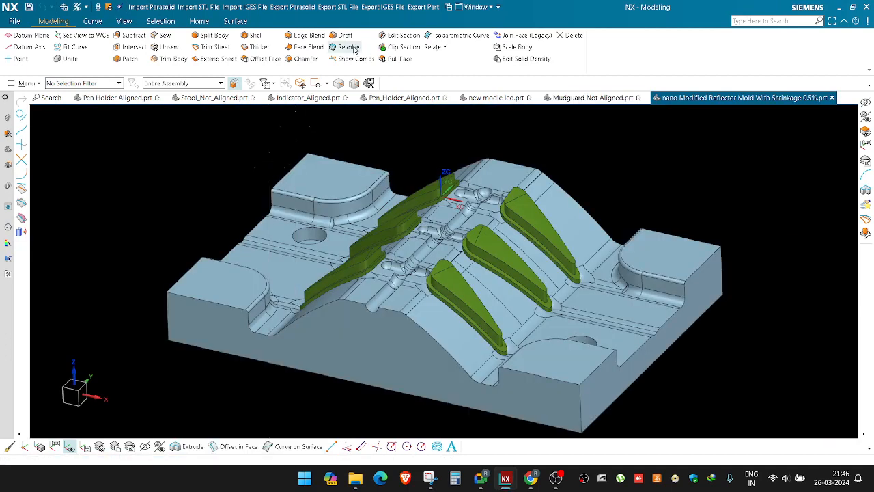
# Step: Isolate one of the green reflector bodies by hiding everything else in the mold
pyautogui.scroll(-1, 433, 192)
pyautogui.moveTo(437, 287); pyautogui.dragTo(492, 293, button='middle')
pyautogui.scroll(3, 383, 231)
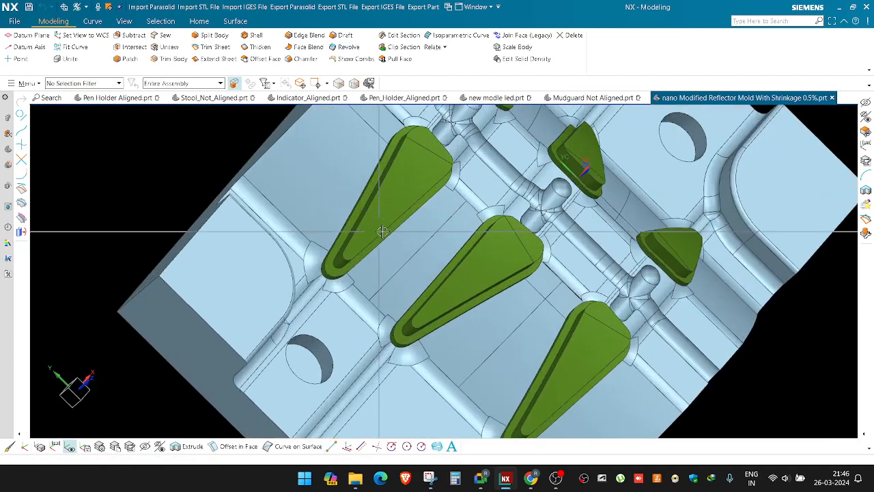
pyautogui.hotkey('ctrl', 'b')
pyautogui.click(382, 232)
pyautogui.scroll(-2, 383, 232)
pyautogui.click(197, 173)
pyautogui.middleClick(198, 176)
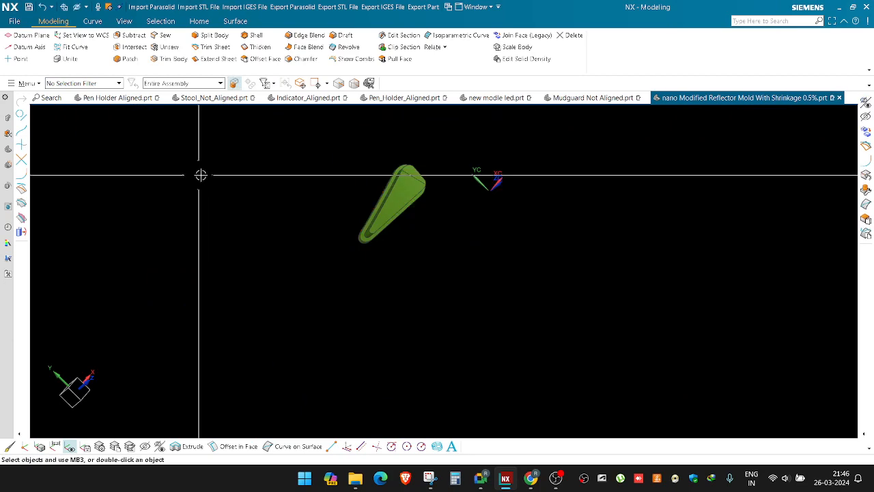
# Step: Snap to the side view and examine the isolated reflector's curved profile and flange
pyautogui.moveTo(199, 176); pyautogui.dragTo(464, 176, button='middle')
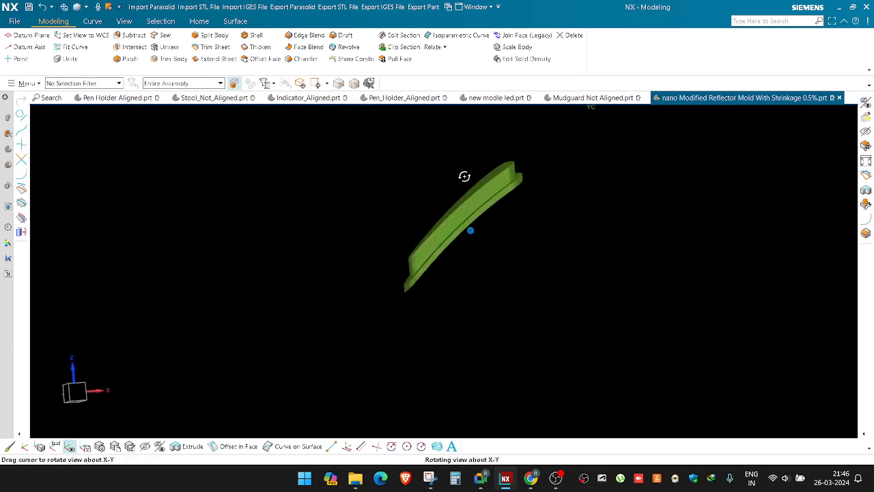
pyautogui.press('F8')
pyautogui.scroll(4, 497, 203)
pyautogui.rightClick(515, 247)
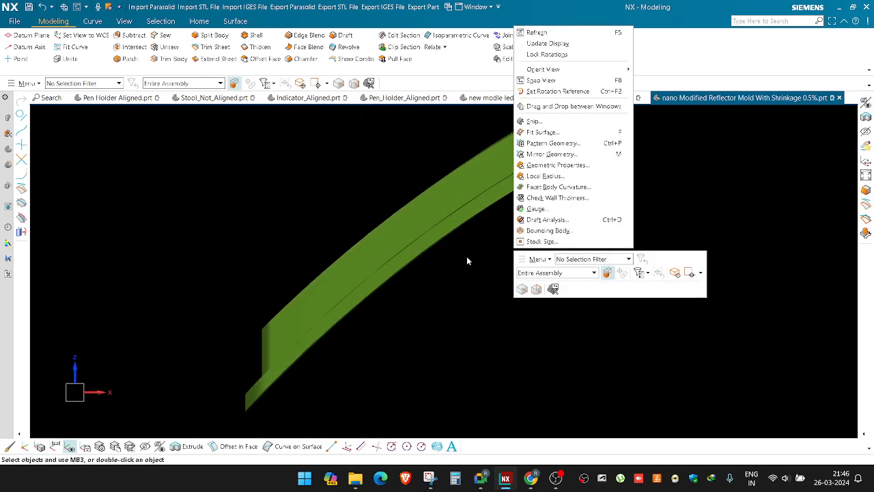
pyautogui.click(468, 262)
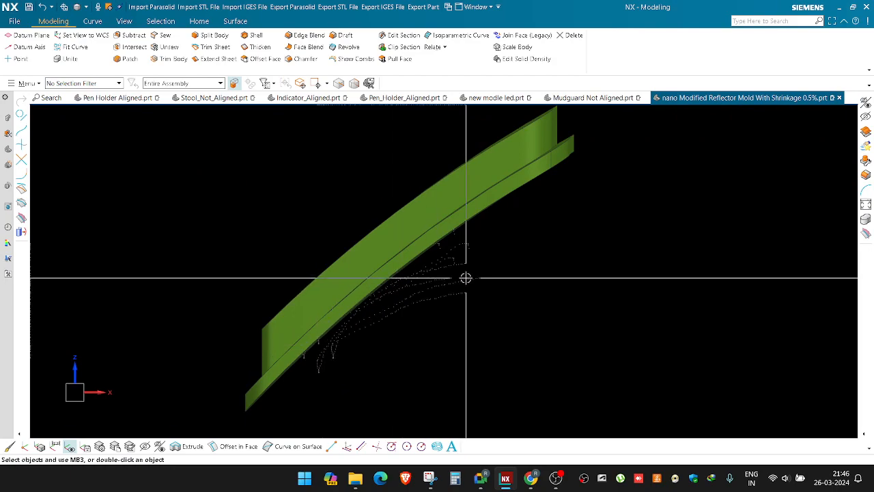
# Step: Redisplay the mold block with all its reflectors and examine the narrow tips where they meet the block
pyautogui.scroll(-5, 403, 234)
pyautogui.hotkey('ctrl', 'shift', 'u')
pyautogui.moveTo(404, 236); pyautogui.dragTo(386, 250, button='middle')
pyautogui.scroll(2, 403, 267)
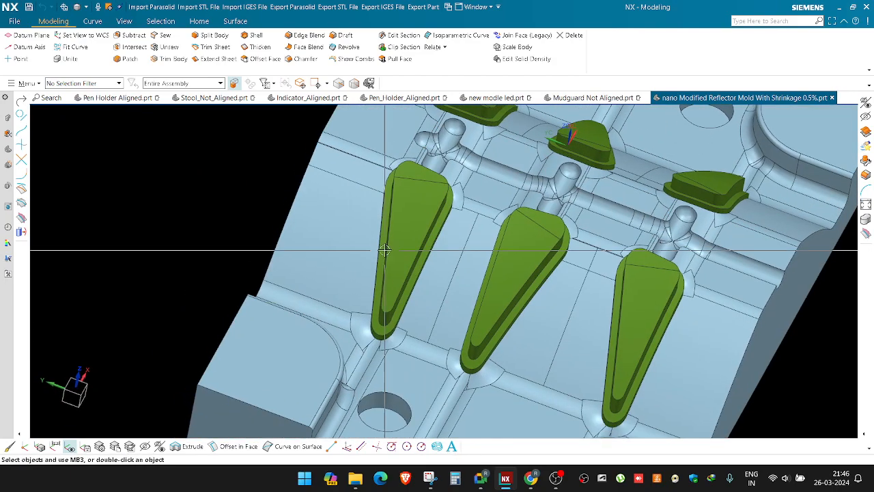
pyautogui.scroll(2, 375, 281)
pyautogui.scroll(-1, 411, 295)
pyautogui.moveTo(372, 314)
pyautogui.keyDown('shift'); pyautogui.mouseDown(button='middle')
pyautogui.moveTo(398, 329)
pyautogui.moveTo(386, 308)
pyautogui.moveTo(401, 319)
pyautogui.moveTo(375, 319)
pyautogui.moveTo(392, 308)
pyautogui.moveTo(404, 326)
pyautogui.moveTo(363, 358)
pyautogui.mouseUp(button='middle'); pyautogui.keyUp('shift')
pyautogui.scroll(3, 410, 299)
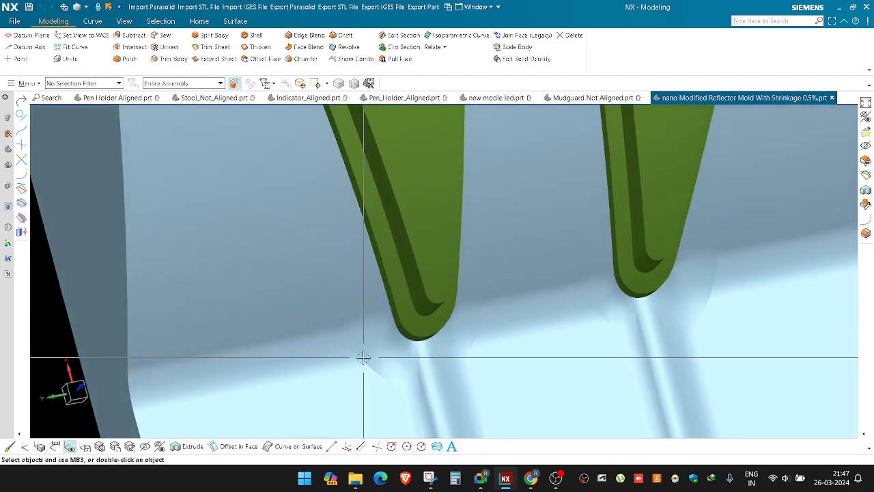
pyautogui.moveTo(404, 374); pyautogui.dragTo(392, 349, button='right')
pyautogui.scroll(-4, 455, 352)
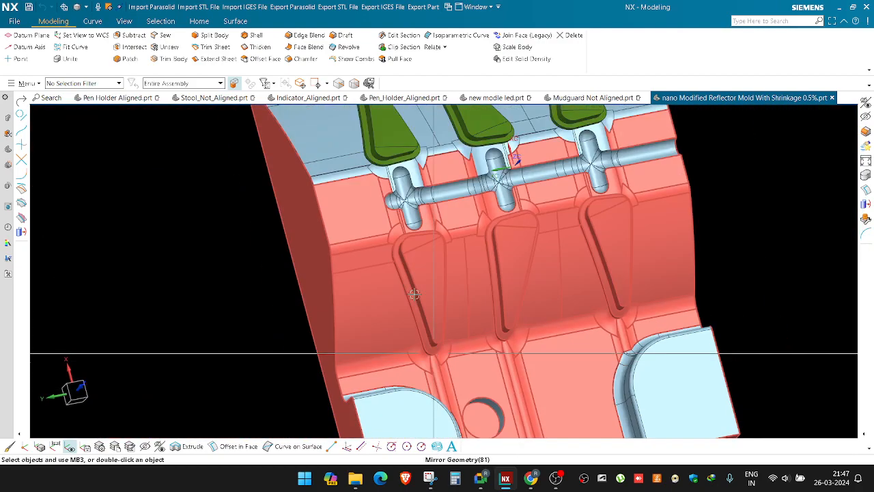
# Step: Examine the corner blends where the reflector's narrow tip meets the mold block from several angles
pyautogui.scroll(7, 392, 218)
pyautogui.scroll(-1, 458, 243)
pyautogui.moveTo(458, 242); pyautogui.dragTo(581, 239, button='middle')
pyautogui.scroll(-2, 475, 244)
pyautogui.moveTo(474, 245); pyautogui.dragTo(501, 219, button='middle')
pyautogui.scroll(-3, 501, 218)
pyautogui.scroll(3, 481, 225)
pyautogui.scroll(-2, 449, 191)
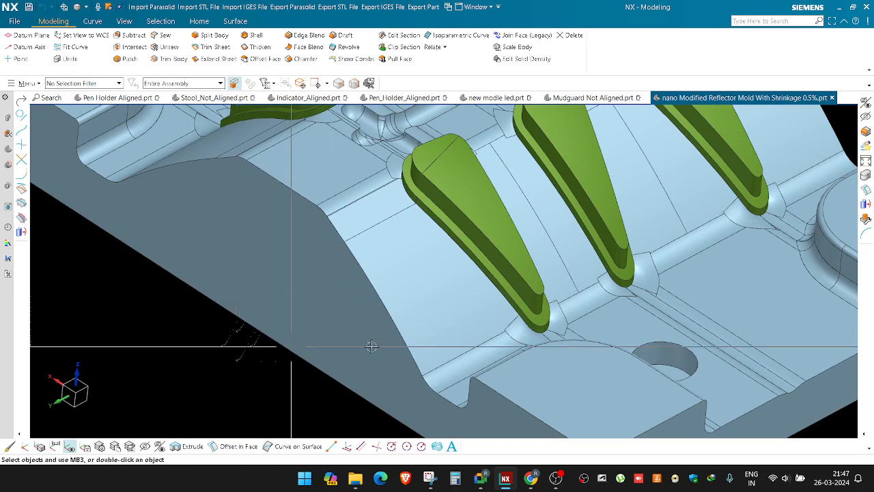
pyautogui.scroll(3, 546, 358)
pyautogui.keyDown('shift'); pyautogui.moveTo(552, 357); pyautogui.dragTo(469, 273, button='middle'); pyautogui.keyUp('shift')
pyautogui.scroll(5, 468, 269)
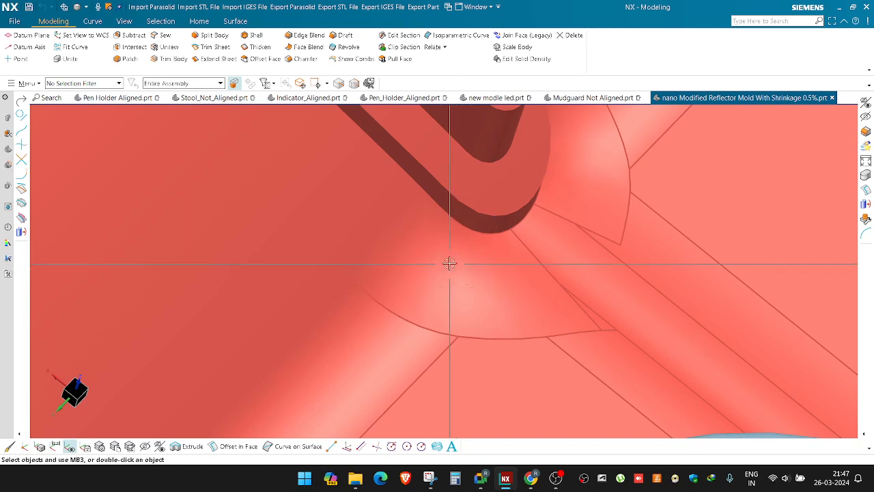
pyautogui.scroll(-2, 447, 265)
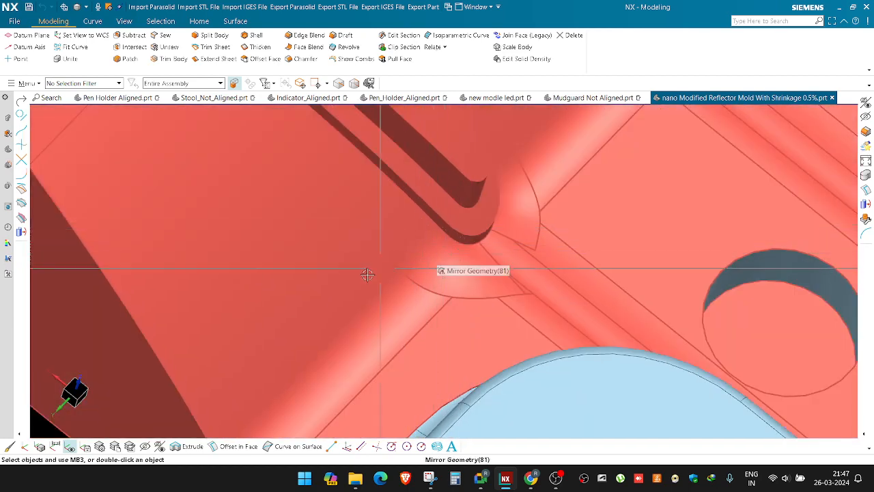
pyautogui.scroll(-1, 367, 274)
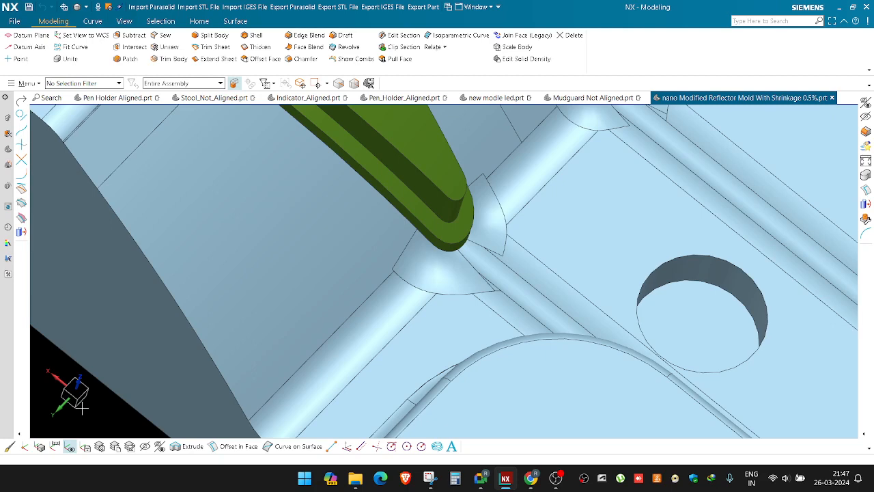
# Step: View the mold shaded without edge lines and examine the blended surfaces around the reflector tips
pyautogui.scroll(-3, 274, 299)
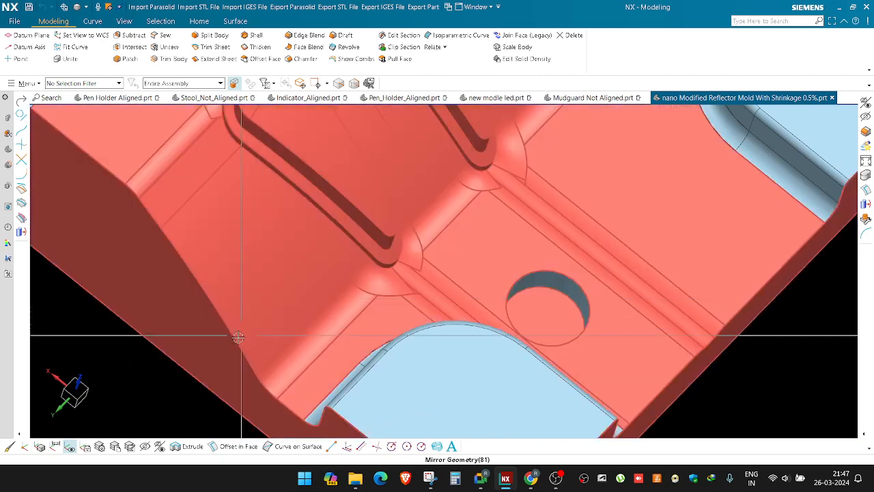
pyautogui.scroll(5, 373, 298)
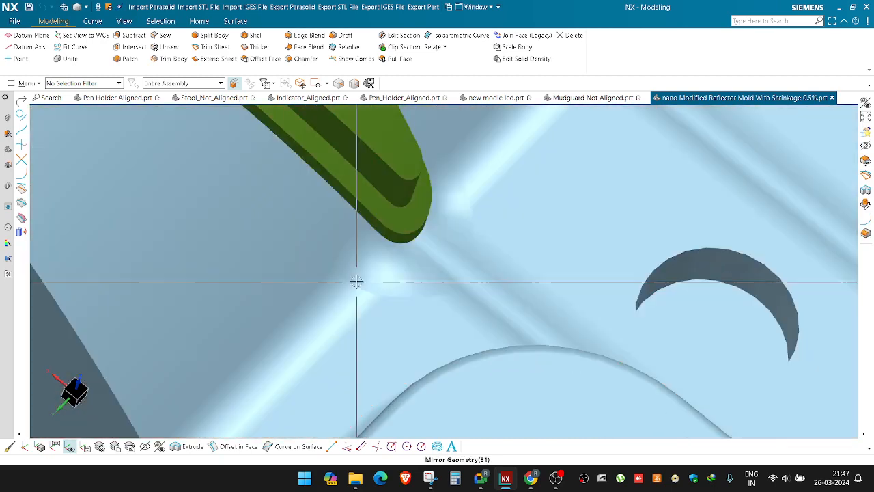
pyautogui.moveTo(355, 280)
pyautogui.mouseDown(button='middle')
pyautogui.moveTo(349, 292)
pyautogui.moveTo(361, 271)
pyautogui.moveTo(351, 263)
pyautogui.moveTo(353, 277)
pyautogui.mouseUp(button='middle')
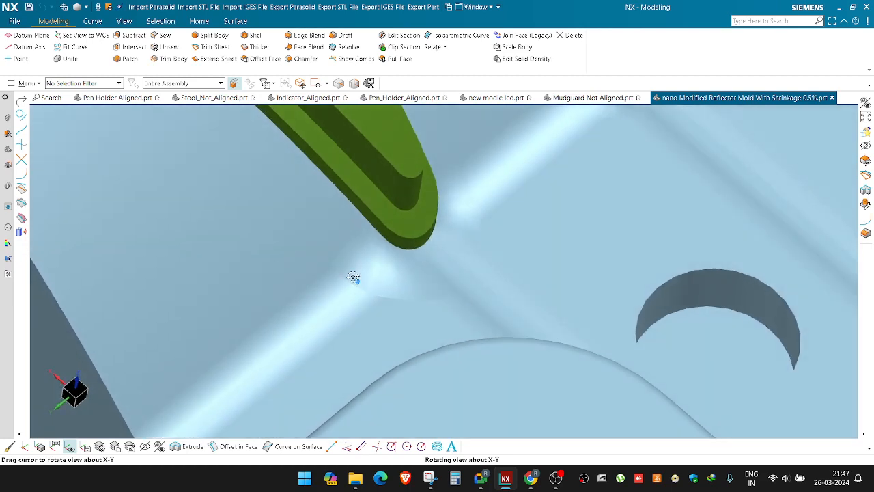
pyautogui.scroll(-7, 405, 322)
pyautogui.scroll(2, 377, 252)
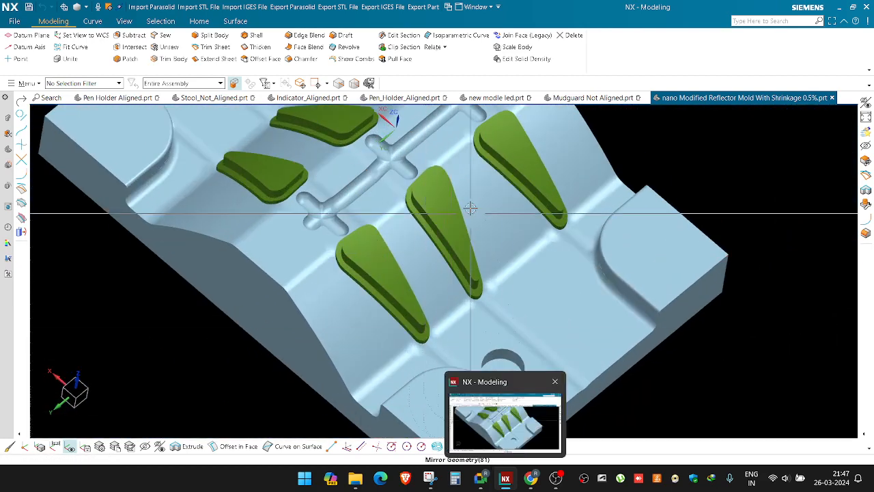
# Step: Switch to the Mudguard Not Aligned part and examine the notch in its lower edge
pyautogui.click(600, 101)
pyautogui.scroll(3, 327, 287)
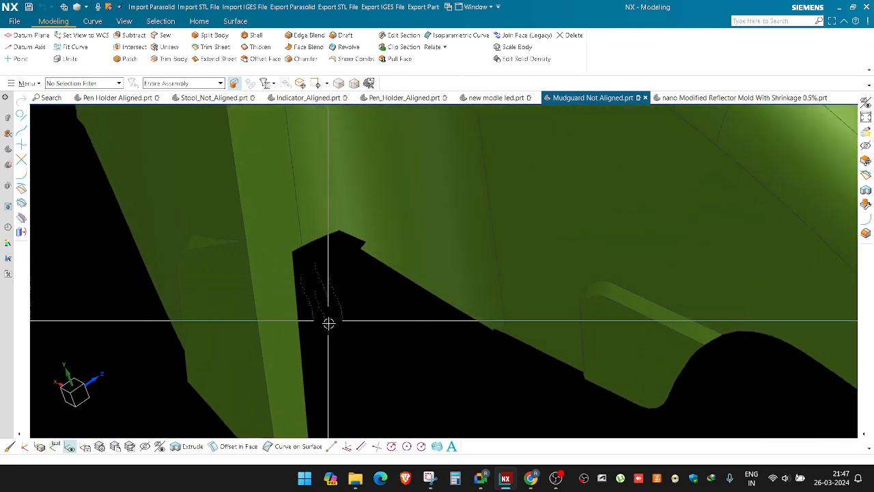
pyautogui.scroll(-1, 293, 244)
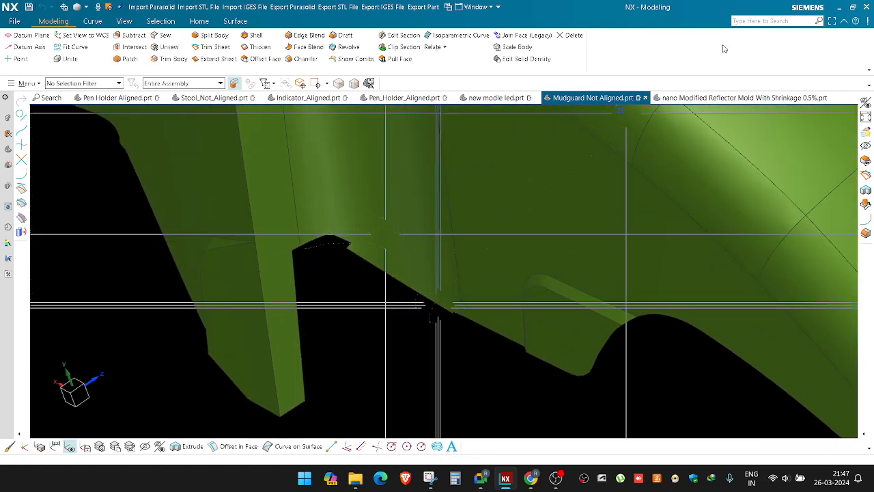
# Step: Return to the nano Modified Reflector Mold part and examine the smooth transitions around the green reflectors
pyautogui.click(840, 7)
pyautogui.press('Return')
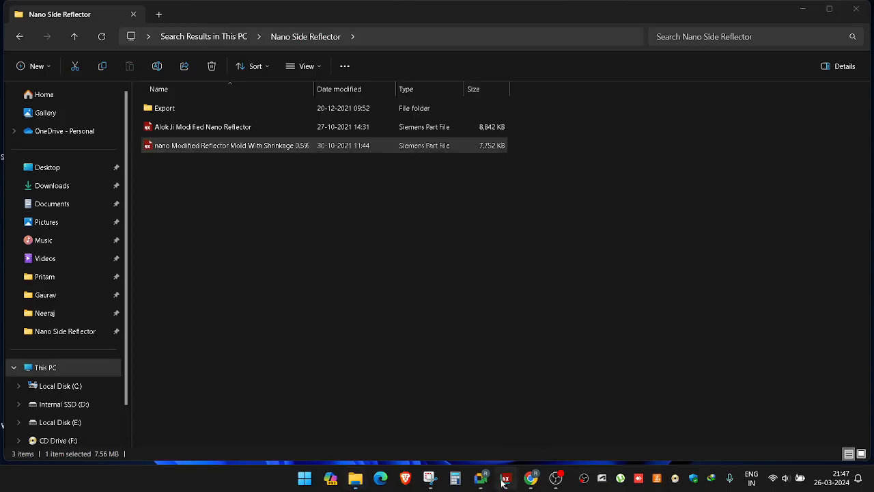
pyautogui.scroll(3, 415, 329)
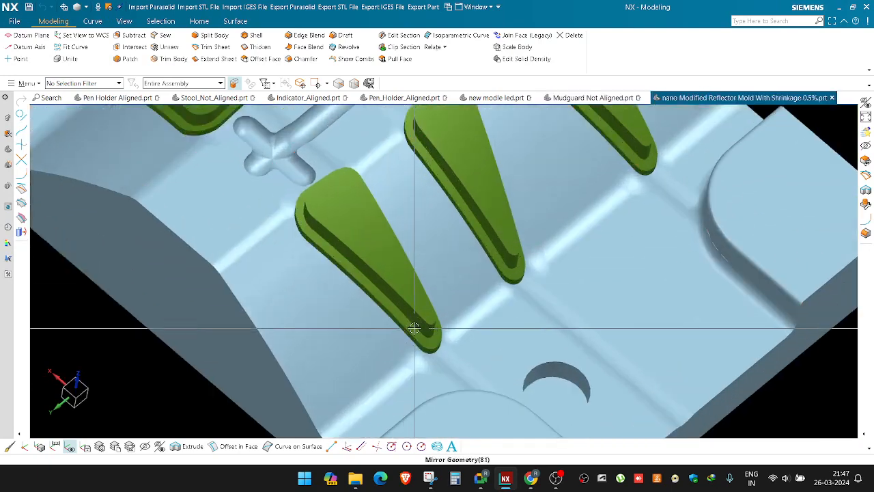
pyautogui.moveTo(415, 329); pyautogui.dragTo(185, 319, button='middle')
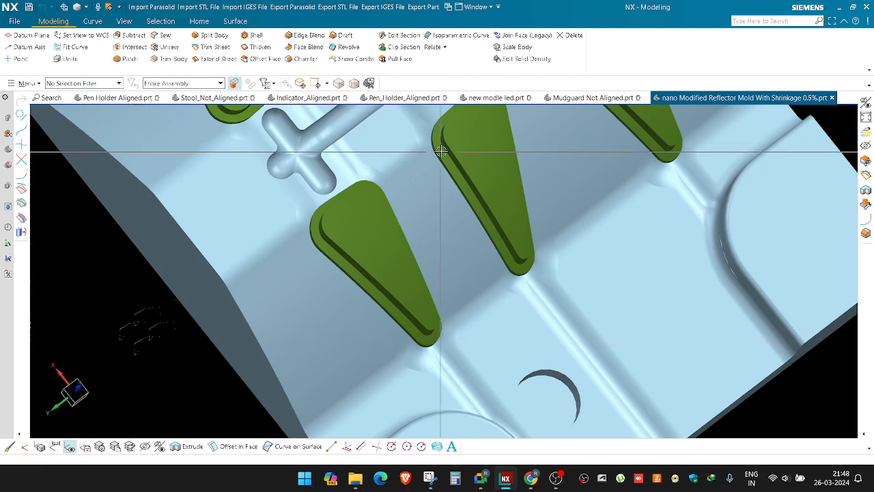
pyautogui.scroll(-2, 457, 179)
pyautogui.scroll(2, 437, 331)
# Step: Show the edge lines and try to unsew the corner blend face beside the reflector's narrow tip
pyautogui.press('e')
pyautogui.scroll(3, 408, 315)
pyautogui.scroll(1, 407, 314)
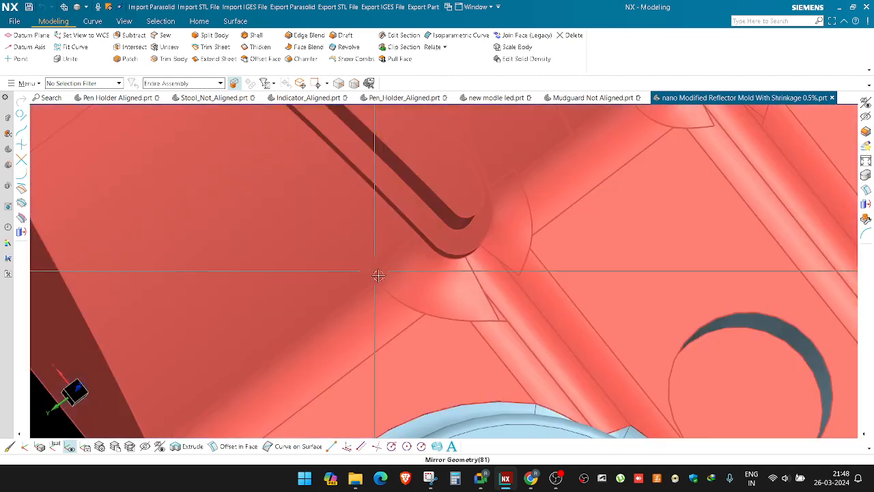
pyautogui.scroll(2, 437, 312)
pyautogui.press('u')
pyautogui.click(426, 280)
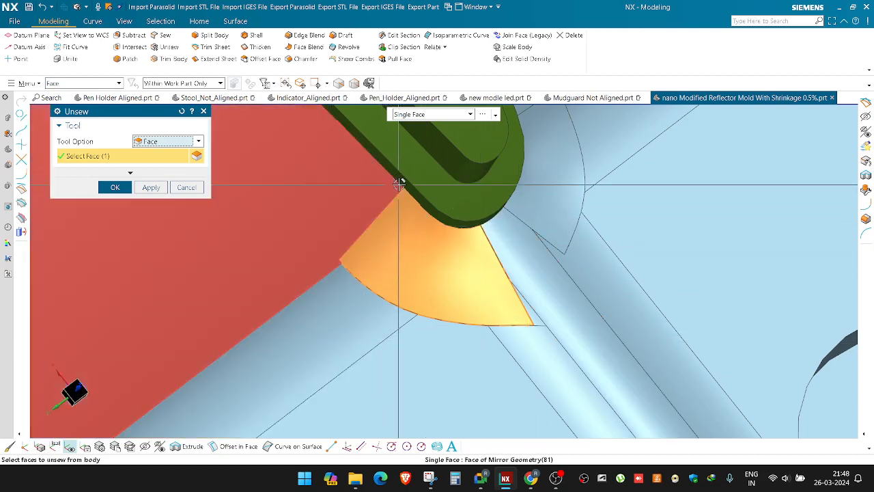
# Step: Switch to the Mudguard Not Aligned part and examine its upper peak and the notched lower edge
pyautogui.click(605, 100)
pyautogui.scroll(-6, 537, 219)
pyautogui.moveTo(478, 227); pyautogui.dragTo(380, 262, button='middle')
pyautogui.scroll(5, 447, 201)
pyautogui.scroll(-2, 355, 265)
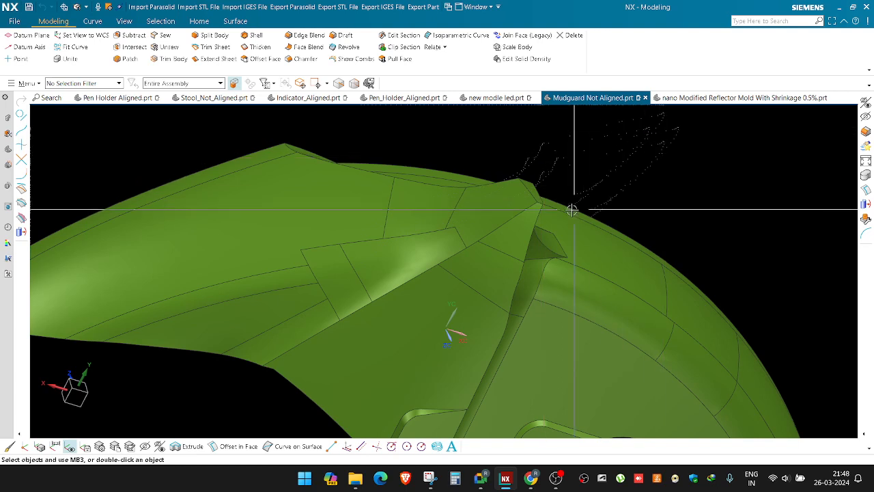
pyautogui.moveTo(572, 205); pyautogui.dragTo(481, 391, button='middle')
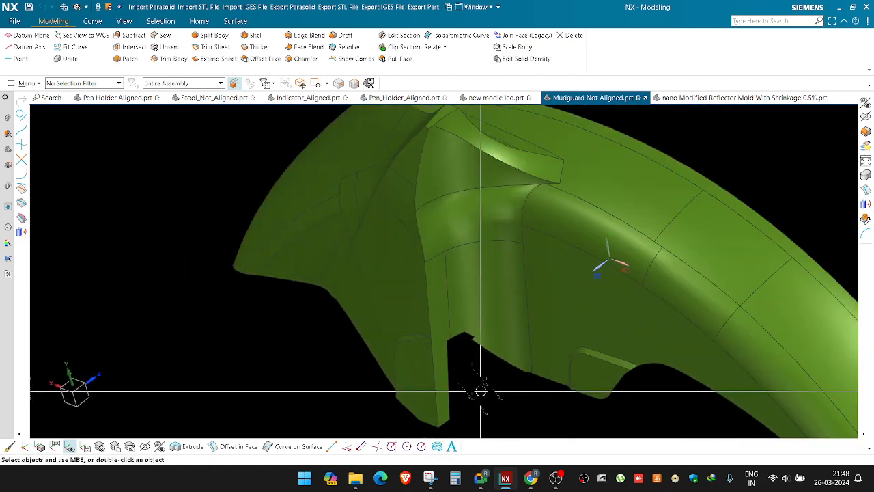
# Step: Switch back to the reflector mold part and view the reflectors and runner in the whole block
pyautogui.click(669, 98)
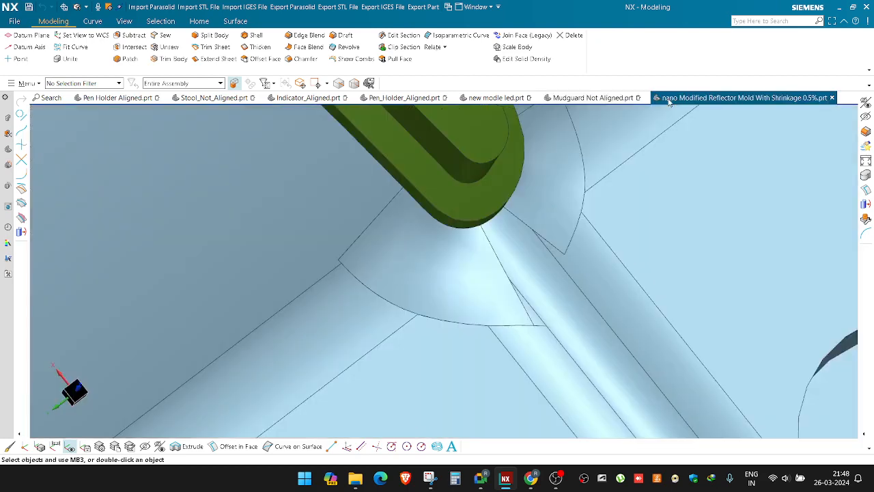
pyautogui.scroll(-5, 232, 307)
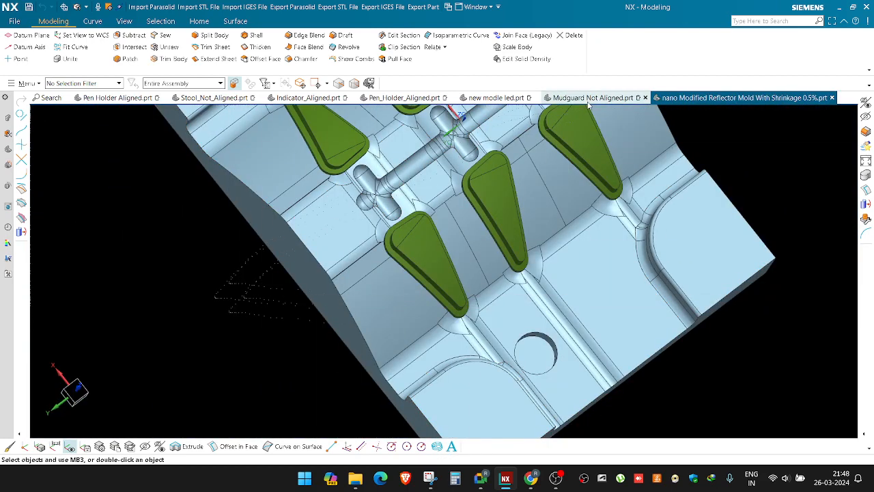
pyautogui.scroll(-2, 420, 260)
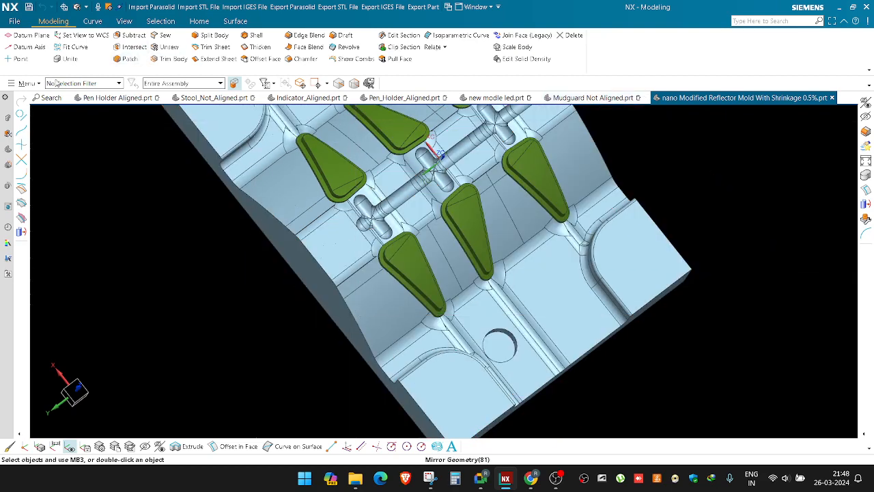
# Step: Search the Nano Side Reflector folder in File Explorer for "torch", then clear the search
pyautogui.moveTo(355, 478)
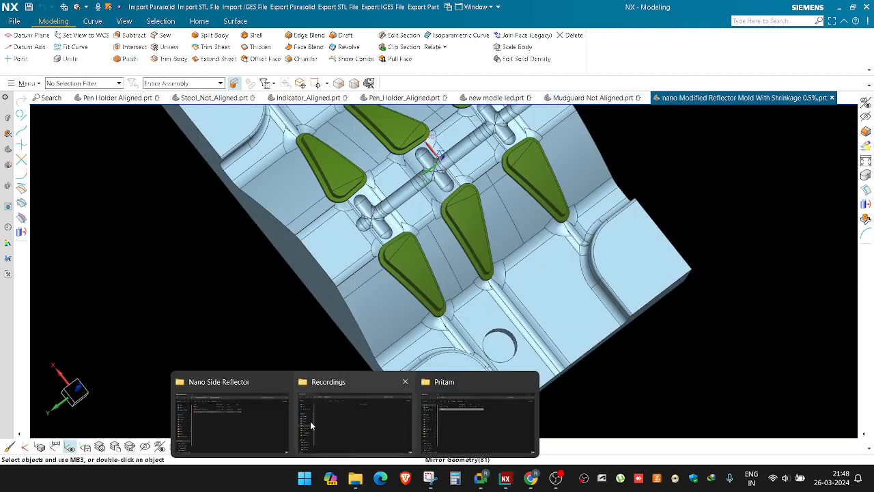
pyautogui.click(262, 422)
pyautogui.click(724, 37)
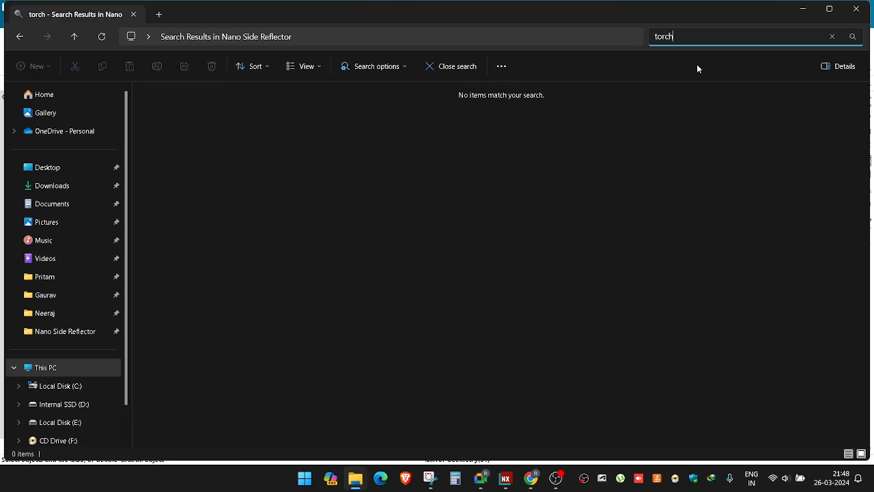
pyautogui.press('BackSpace')
pyautogui.press('BackSpace')
pyautogui.press('BackSpace')
pyautogui.press('BackSpace')
pyautogui.press('BackSpace')
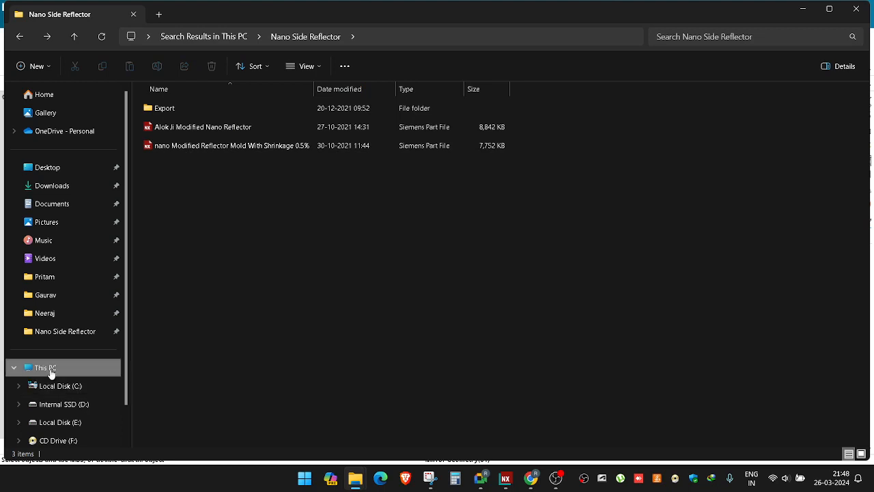
# Step: Search This PC for "torch" and open the Handle Assembly Mold With Shrinkage 0.5% part from the Torch folder
pyautogui.click(72, 370)
pyautogui.click(757, 34)
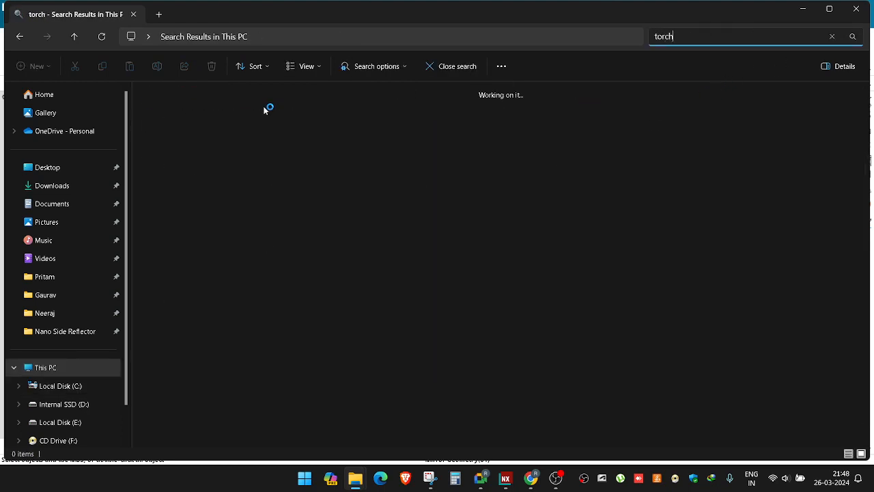
pyautogui.doubleClick(232, 103)
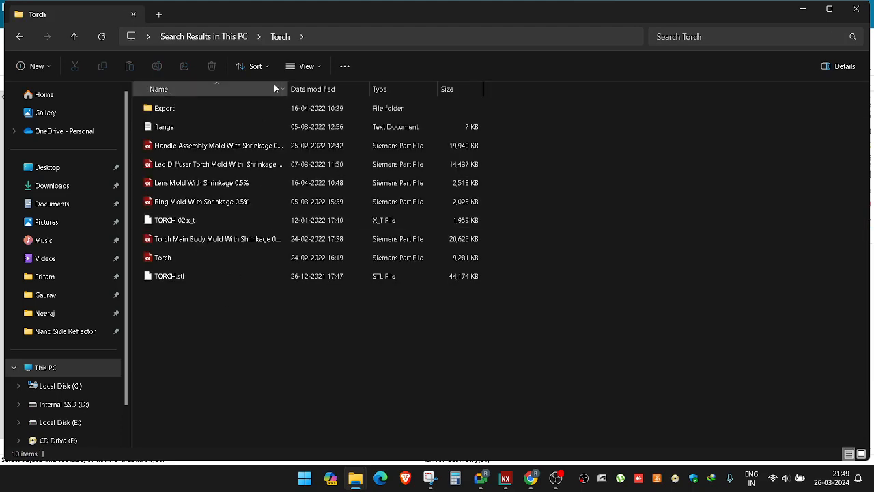
pyautogui.doubleClick(290, 91)
pyautogui.doubleClick(230, 148)
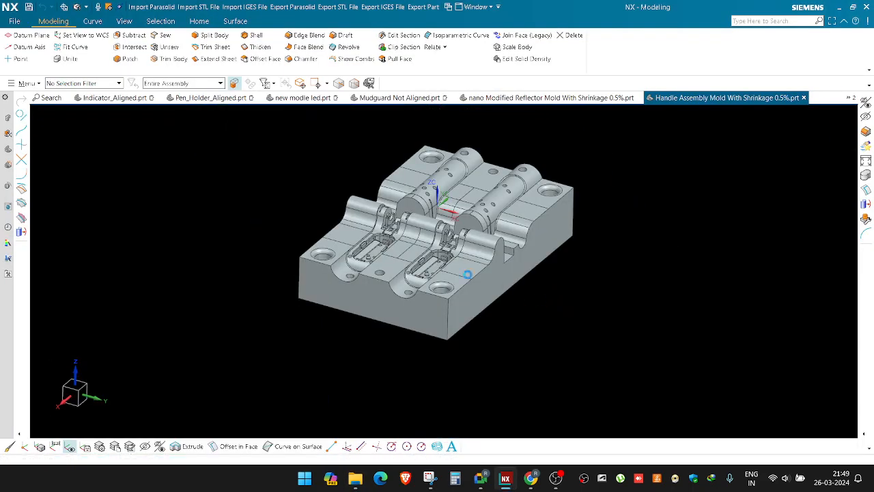
# Step: Examine the handle assembly mold's branching runner and the stepped surfaces between its handle cavities
pyautogui.moveTo(403, 232); pyautogui.dragTo(412, 320, button='middle')
pyautogui.scroll(-3, 446, 212)
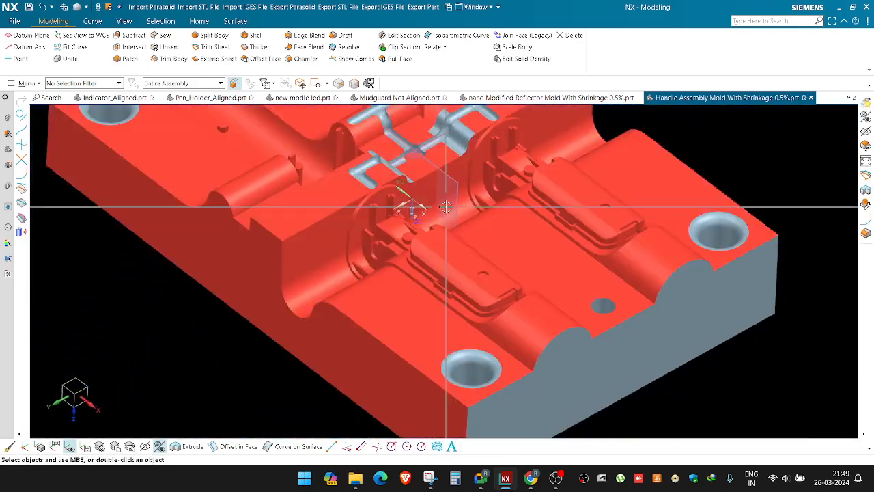
pyautogui.scroll(3, 366, 214)
pyautogui.moveTo(367, 214); pyautogui.dragTo(478, 219, button='middle')
pyautogui.scroll(-3, 623, 222)
pyautogui.scroll(5, 369, 215)
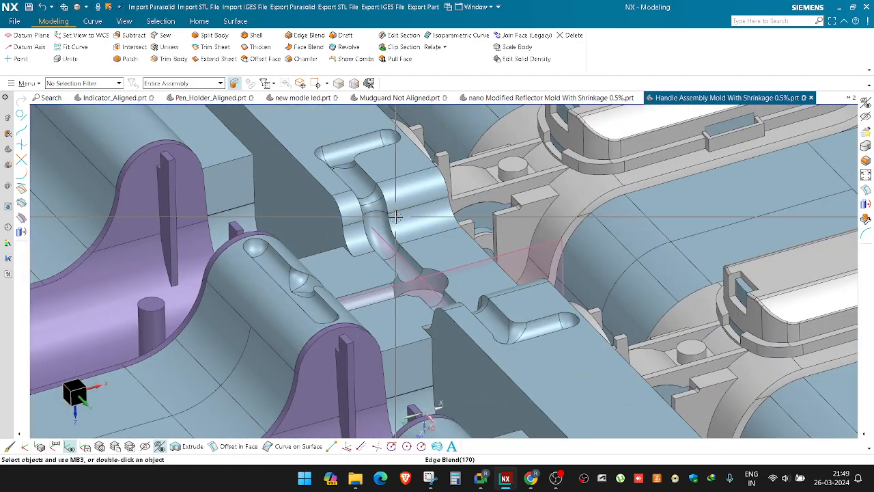
pyautogui.moveTo(395, 216)
pyautogui.mouseDown(button='middle')
pyautogui.moveTo(411, 217)
pyautogui.moveTo(396, 222)
pyautogui.mouseUp(button='middle')
pyautogui.scroll(-3, 394, 223)
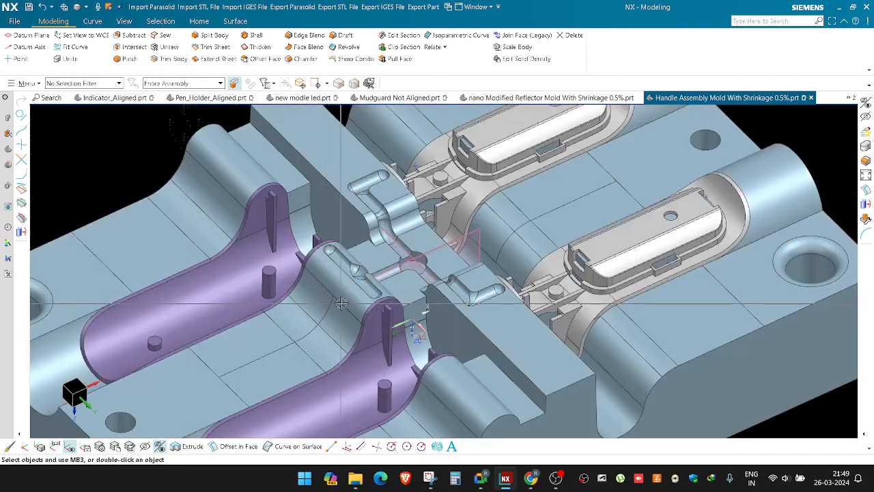
pyautogui.scroll(3, 372, 254)
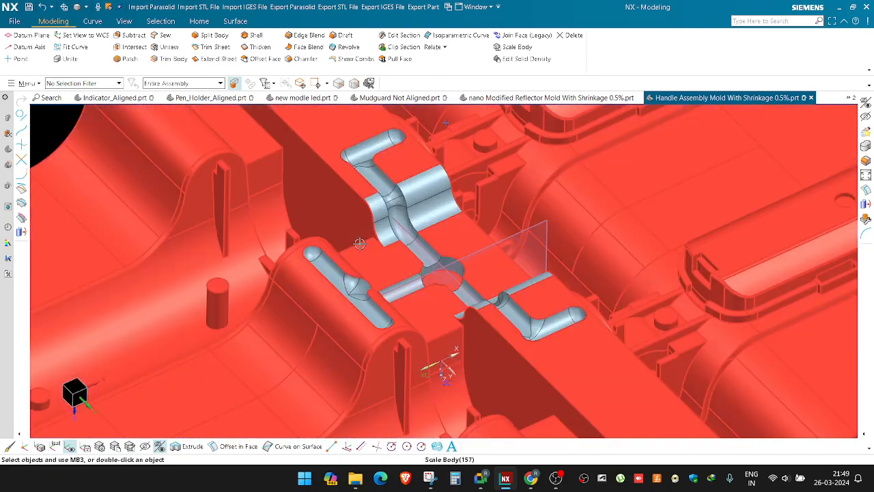
pyautogui.scroll(-4, 370, 254)
pyautogui.moveTo(370, 254); pyautogui.dragTo(382, 301, button='middle')
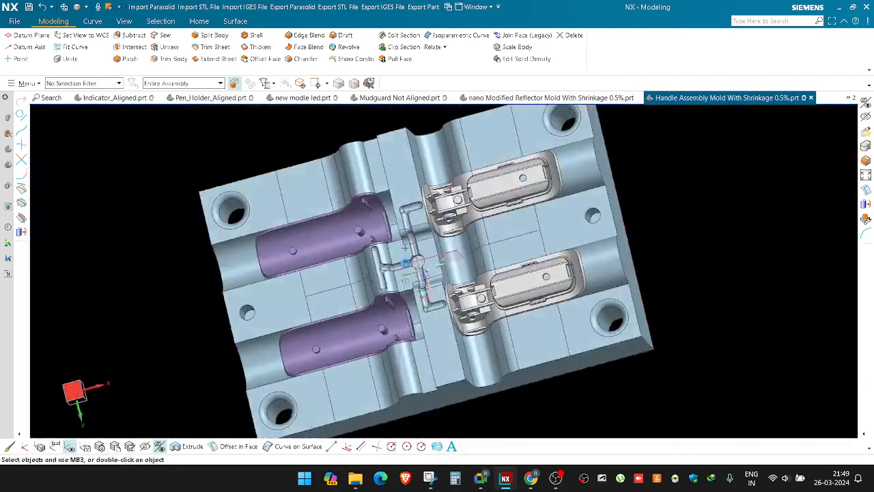
# Step: Snap the mold to a plan view, capture its central area with Snipping Tool, and circle the runner in red
pyautogui.press('F8')
pyautogui.click(429, 478)
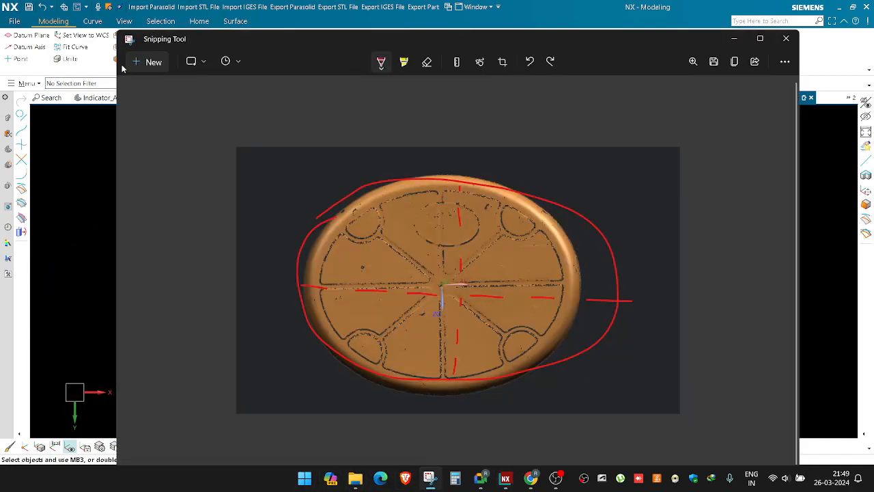
pyautogui.click(151, 64)
pyautogui.moveTo(294, 146); pyautogui.dragTo(573, 374)
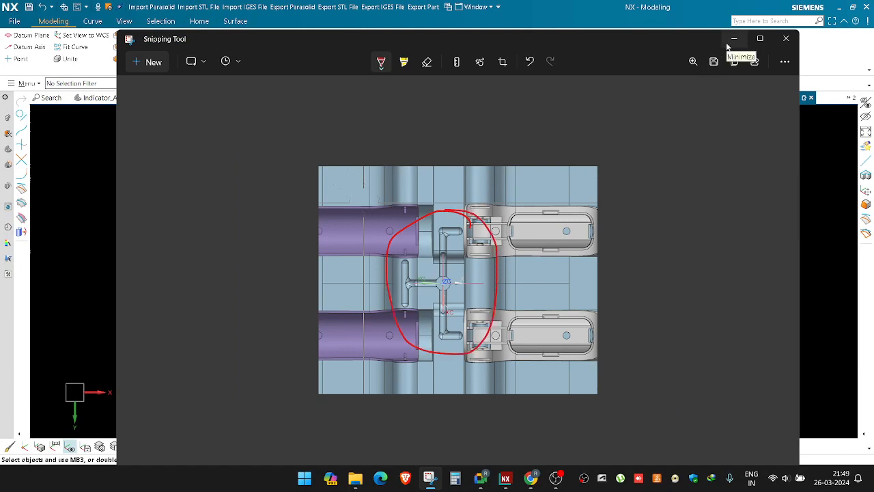
pyautogui.click(729, 40)
# Step: Switch from the handle assembly mold back to the nano Modified Reflector Mold part
pyautogui.scroll(2, 478, 238)
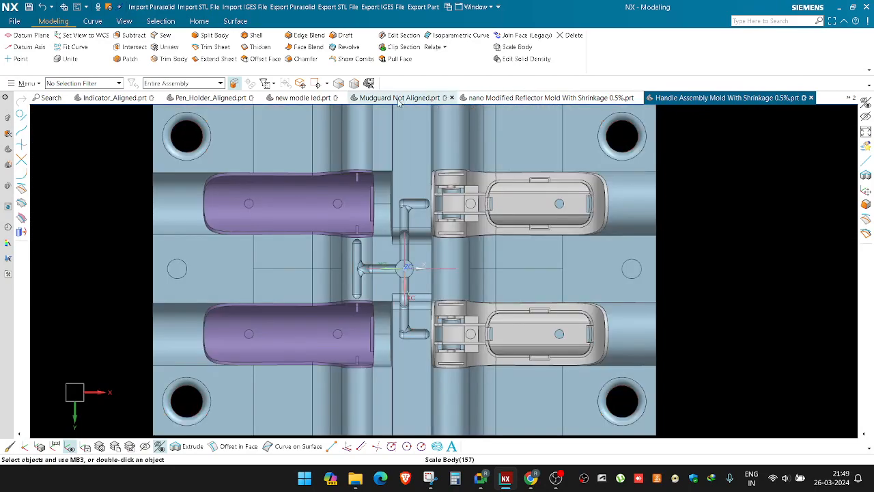
pyautogui.click(478, 98)
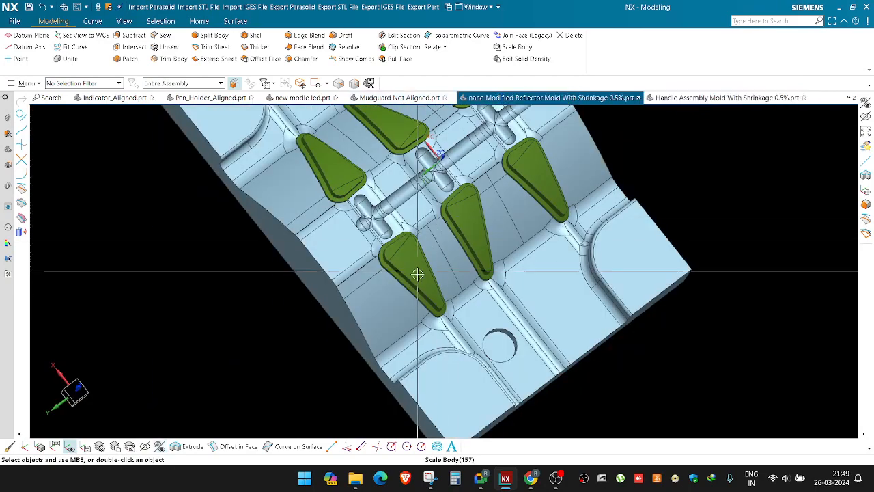
# Step: Compare the reflector mold's runner around the reflector tips with the mudguard model's lower edge, alternating between the two parts
pyautogui.scroll(5, 447, 348)
pyautogui.moveTo(448, 351); pyautogui.dragTo(450, 335, button='middle')
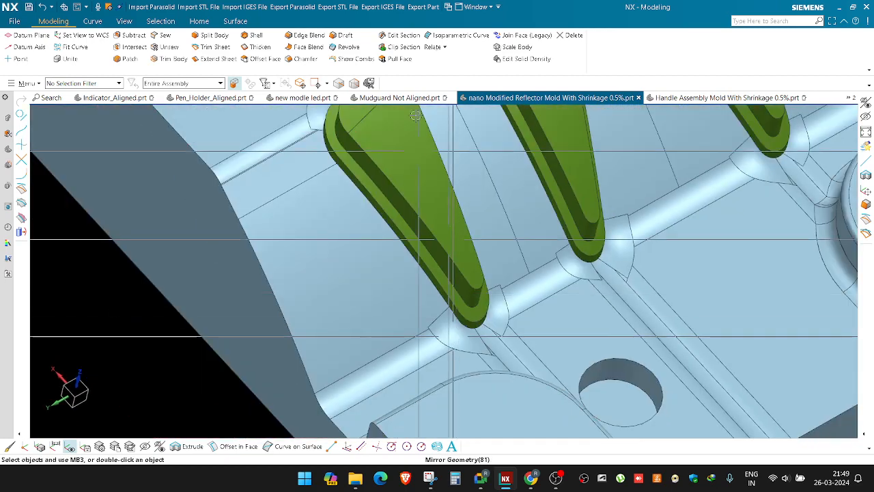
pyautogui.click(409, 98)
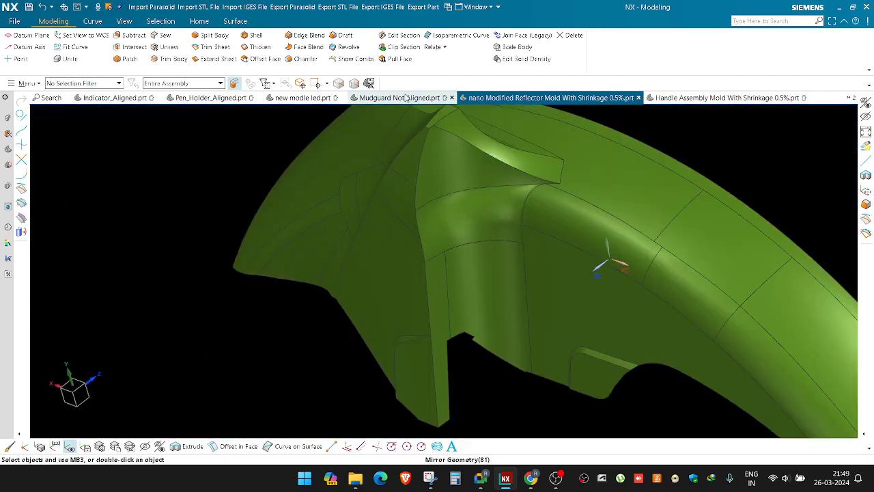
pyautogui.moveTo(396, 225); pyautogui.dragTo(451, 234, button='middle')
pyautogui.scroll(2, 539, 340)
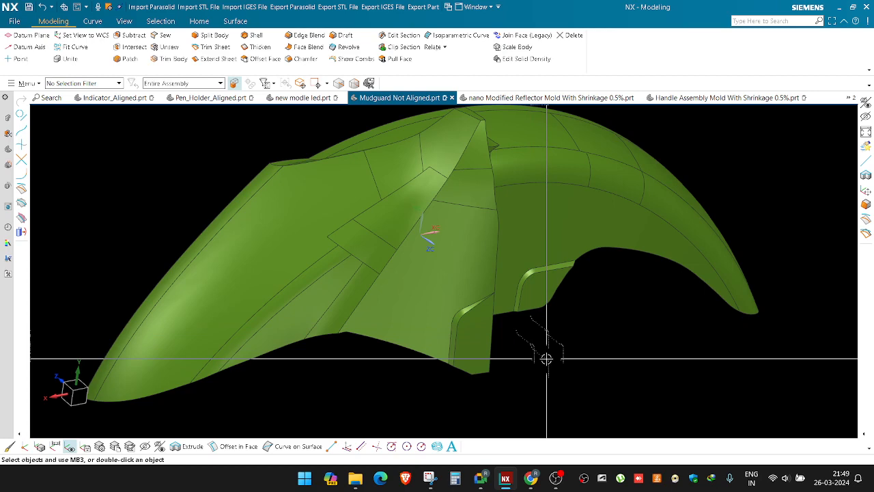
pyautogui.click(533, 97)
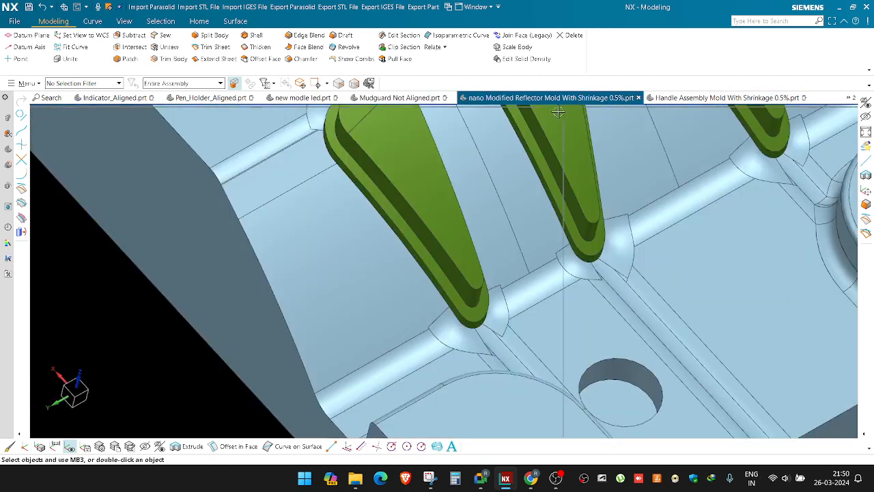
pyautogui.scroll(-2, 445, 297)
pyautogui.scroll(2, 444, 297)
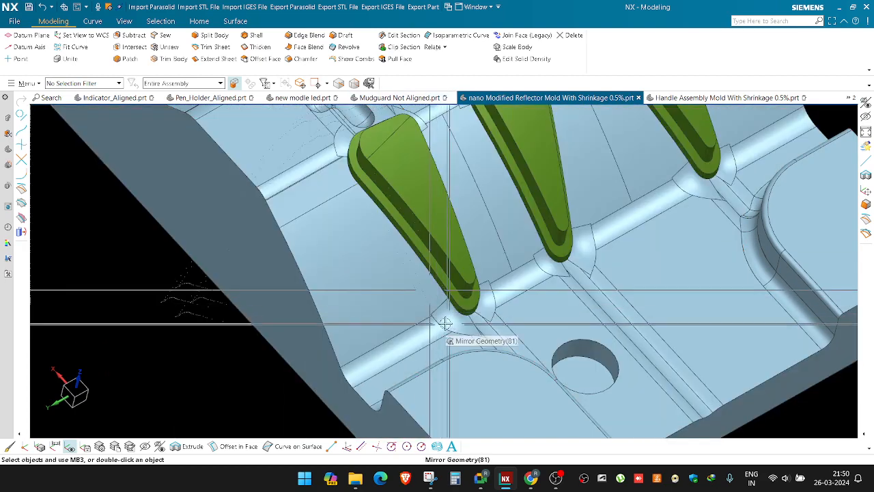
pyautogui.click(404, 98)
pyautogui.scroll(-1, 394, 235)
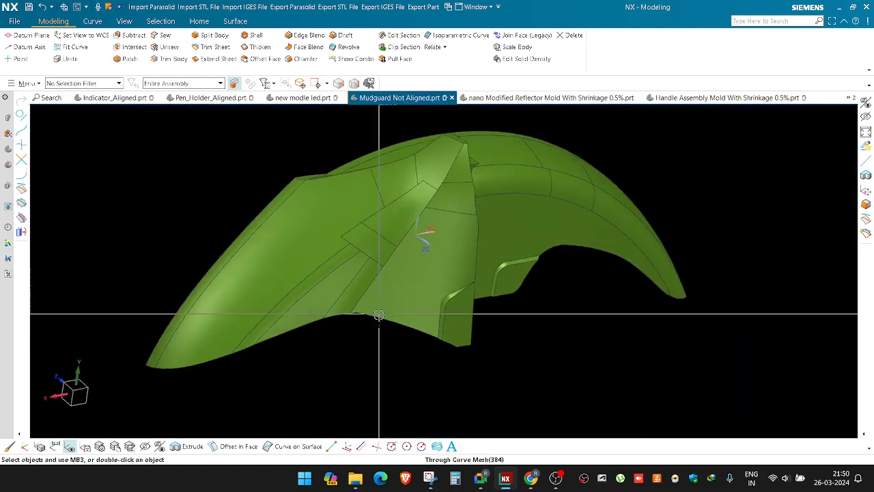
pyautogui.scroll(1, 350, 328)
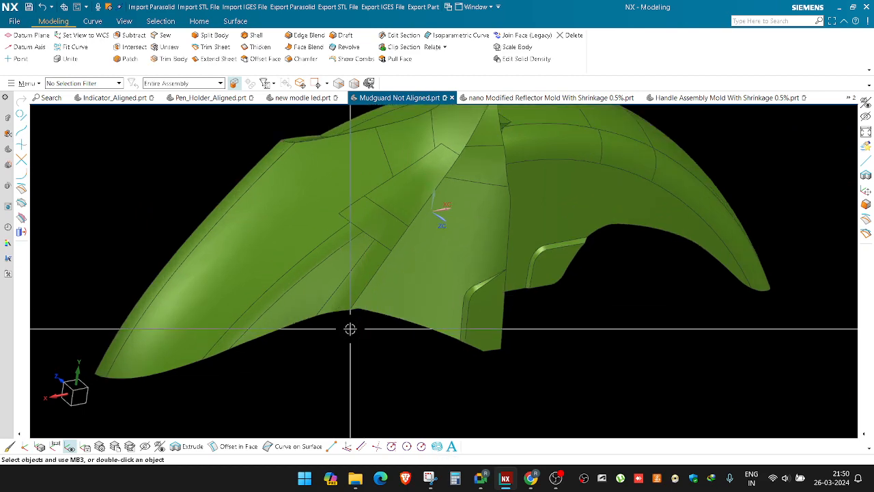
# Step: Bring back the mudguard scan and examine its lower mounting-tab corner against the extruded notch surfaces
pyautogui.moveTo(359, 318); pyautogui.dragTo(374, 292, button='middle')
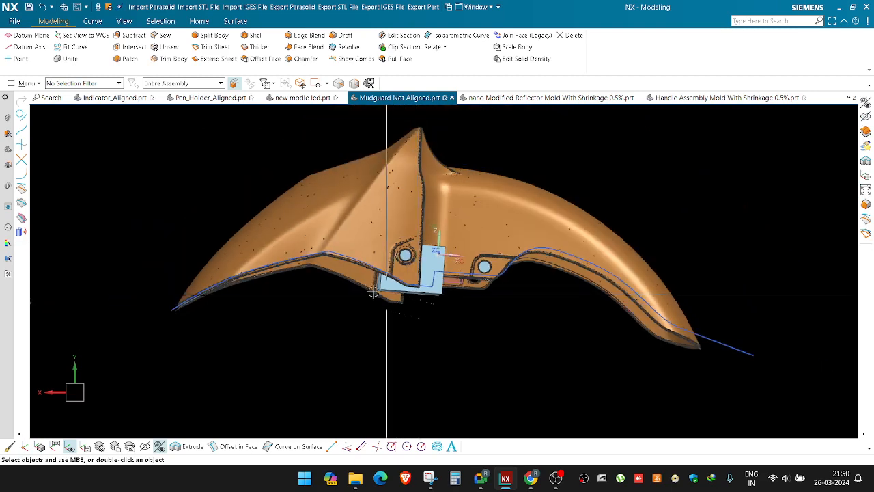
pyautogui.scroll(3, 280, 278)
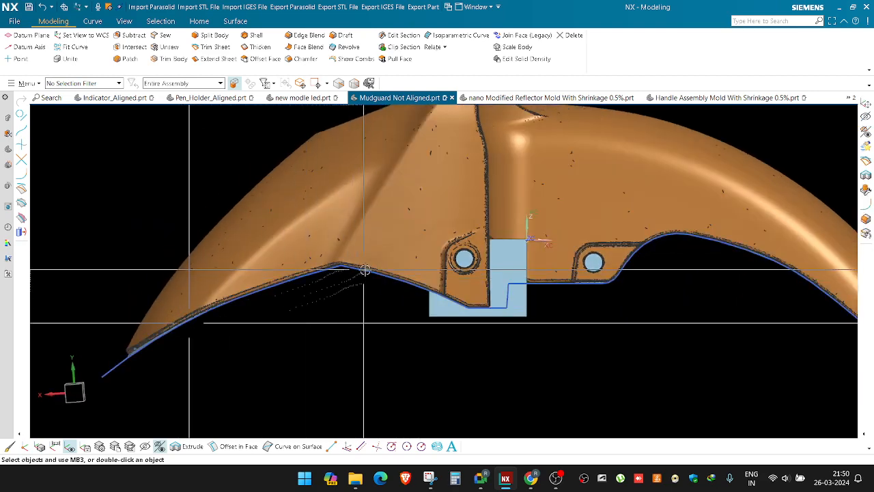
pyautogui.scroll(4, 464, 291)
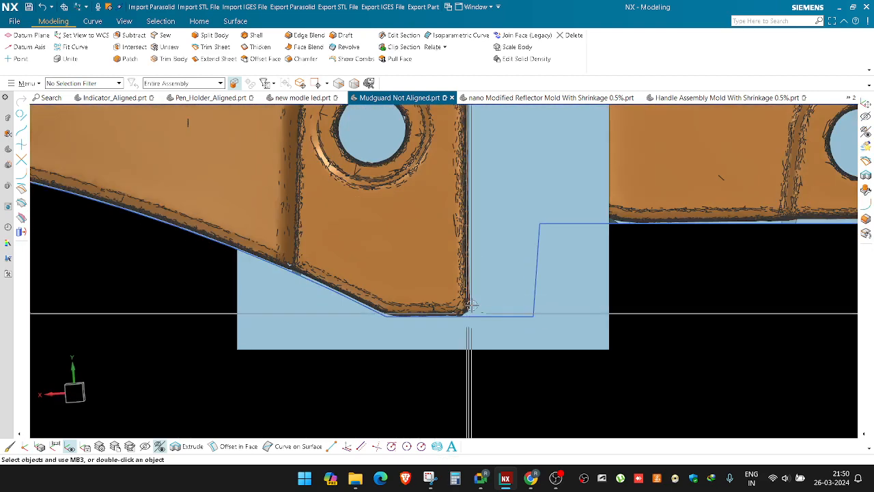
pyautogui.moveTo(471, 309); pyautogui.dragTo(265, 227, button='middle')
pyautogui.scroll(3, 264, 227)
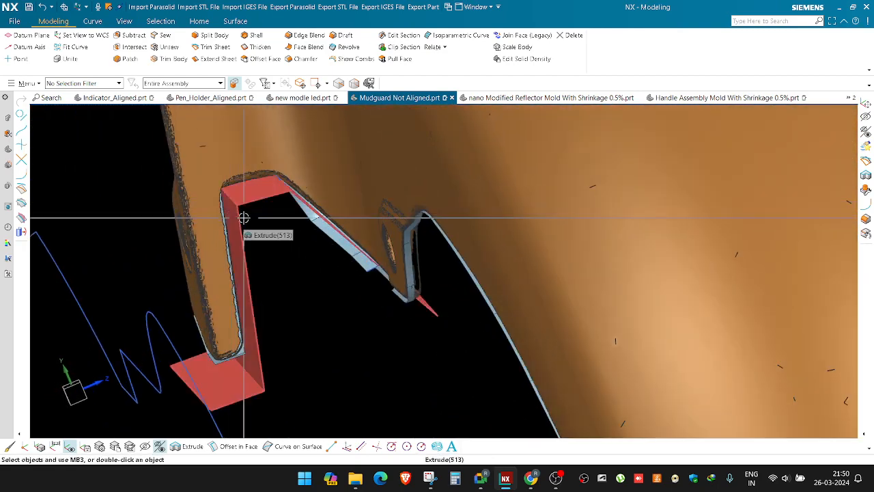
pyautogui.scroll(5, 244, 217)
pyautogui.moveTo(220, 260)
pyautogui.mouseDown(button='middle')
pyautogui.moveTo(256, 260)
pyautogui.moveTo(236, 263)
pyautogui.mouseUp(button='middle')
pyautogui.scroll(3, 213, 293)
pyautogui.keyDown('shift'); pyautogui.moveTo(234, 316); pyautogui.dragTo(373, 316, button='middle'); pyautogui.keyUp('shift')
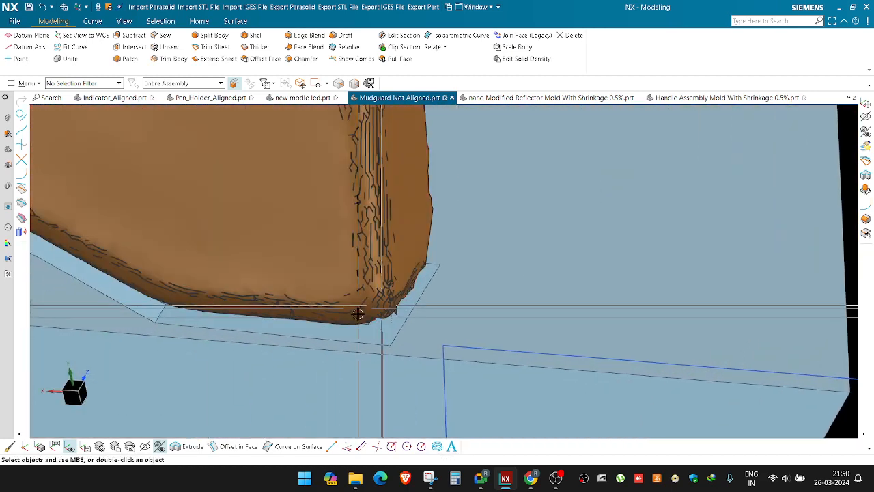
# Step: Revisit the reflector mold's blended runner at a reflector tip and return to the mudguard part
pyautogui.click(532, 98)
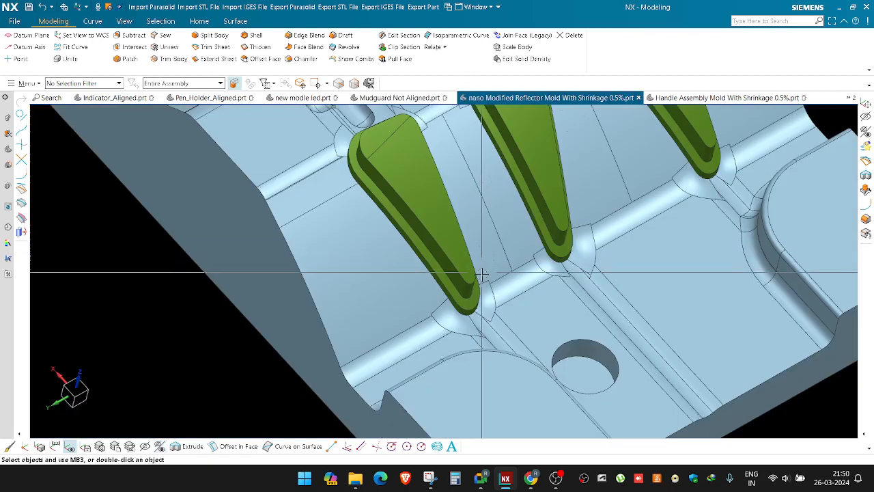
pyautogui.scroll(3, 422, 302)
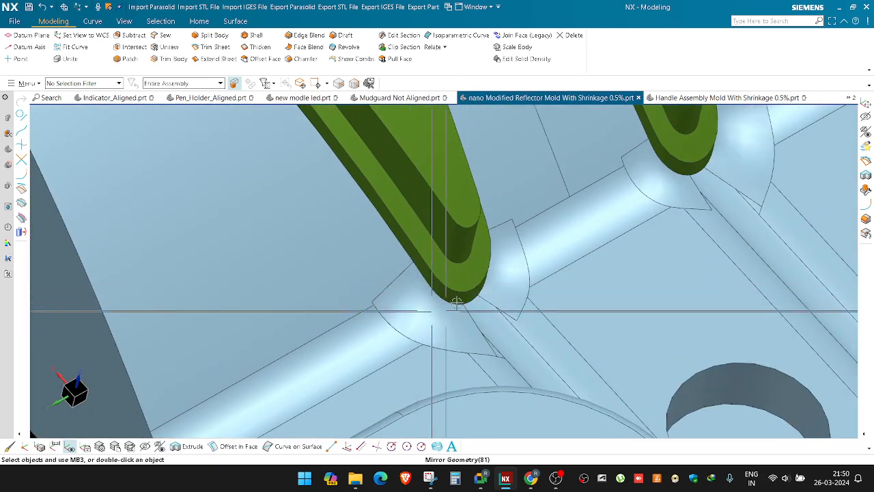
pyautogui.click(400, 98)
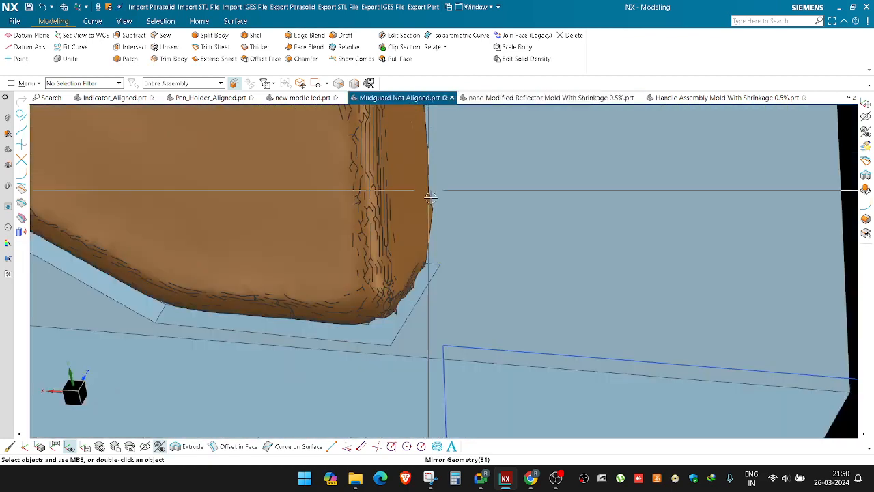
# Step: Examine the whole mudguard scan and the inner side of the extruded notch surfaces
pyautogui.scroll(-3, 451, 274)
pyautogui.scroll(-3, 451, 274)
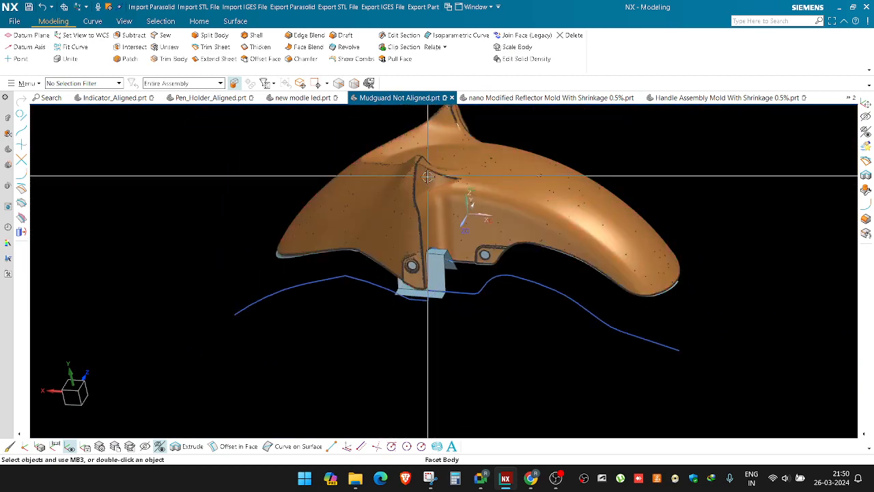
pyautogui.keyDown('shift'); pyautogui.moveTo(430, 176); pyautogui.dragTo(403, 215, button='middle'); pyautogui.keyUp('shift')
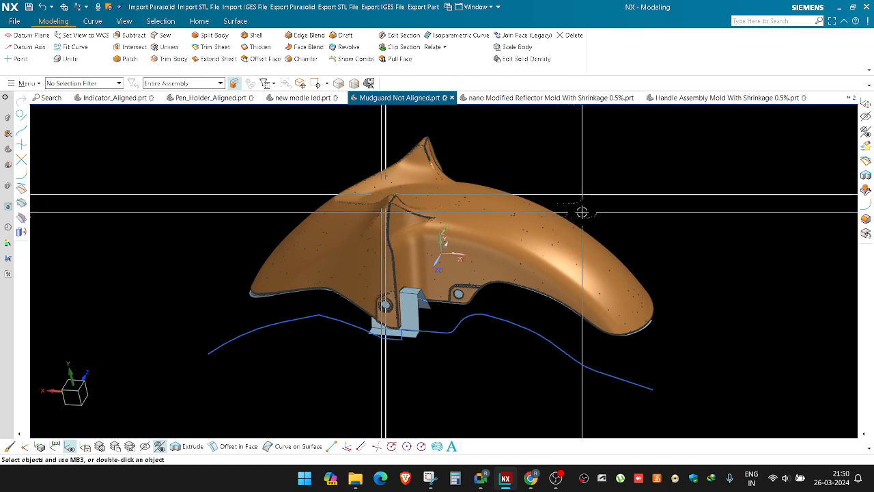
pyautogui.moveTo(580, 189); pyautogui.dragTo(555, 189, button='middle')
pyautogui.scroll(7, 444, 177)
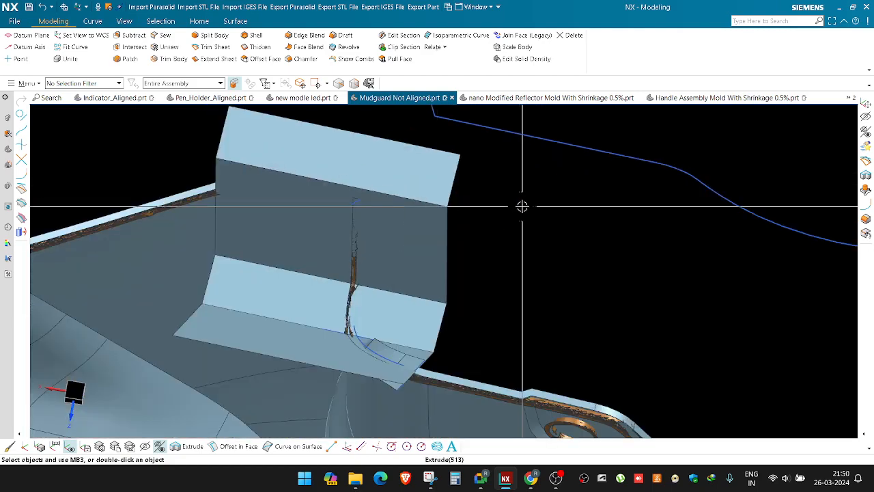
pyautogui.scroll(-4, 460, 197)
pyautogui.moveTo(461, 195); pyautogui.dragTo(362, 237, button='middle')
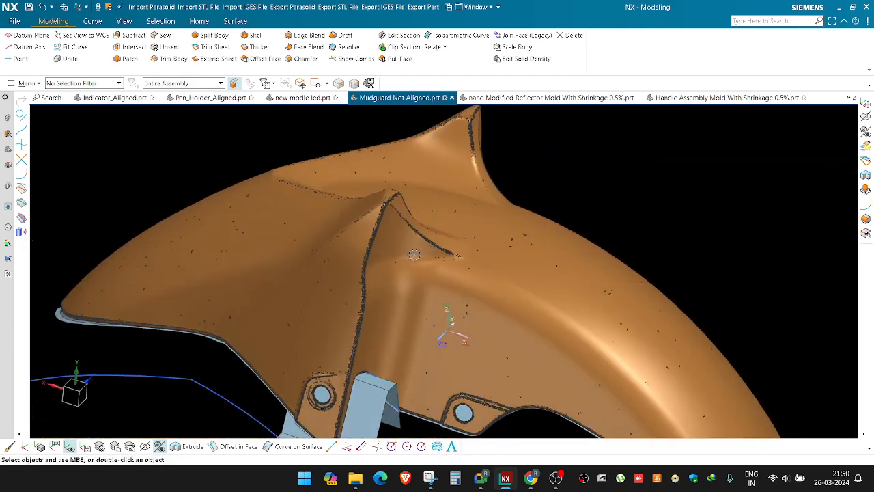
pyautogui.scroll(-3, 361, 237)
pyautogui.click(27, 83)
pyautogui.moveTo(34, 97)
pyautogui.click(102, 108)
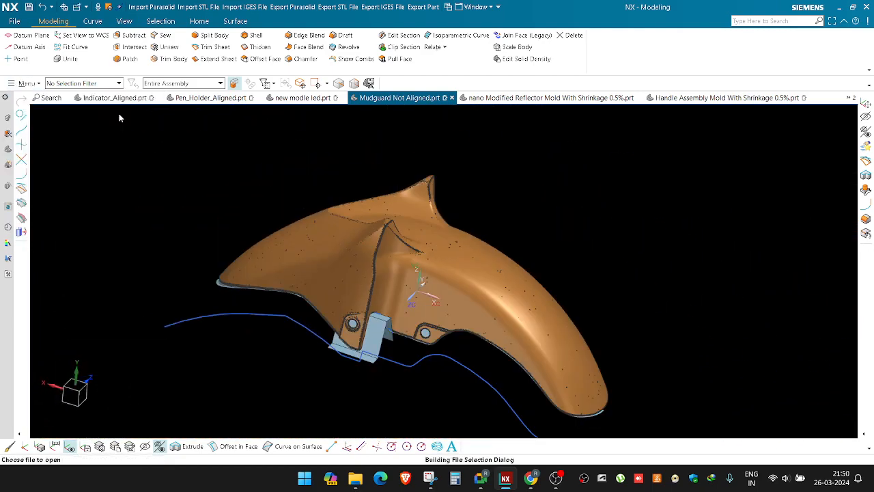
pyautogui.press('Escape')
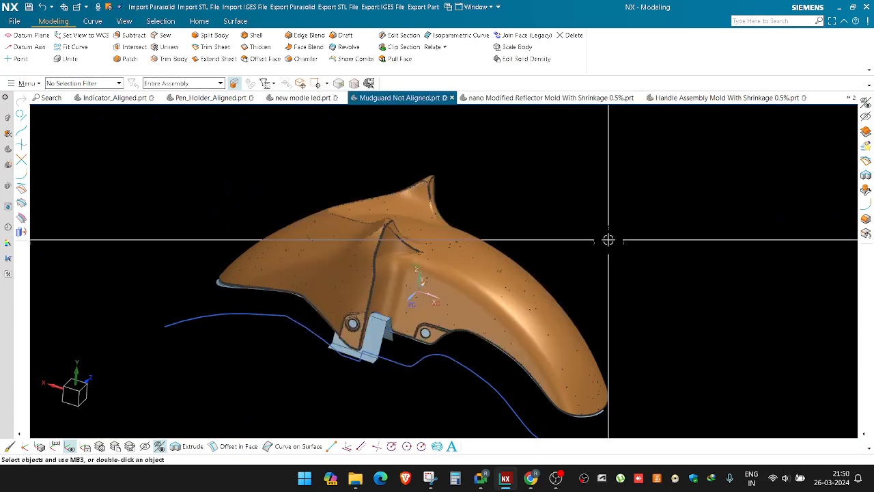
# Step: Inspect how the extruded notch surfaces meet the mudguard's inner edge beside the mounting tabs
pyautogui.scroll(5, 388, 353)
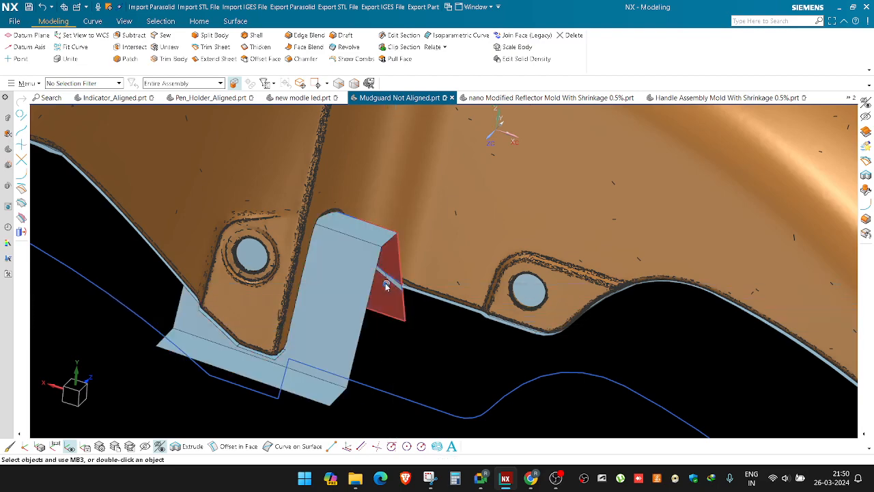
pyautogui.moveTo(390, 287); pyautogui.dragTo(403, 205, button='middle')
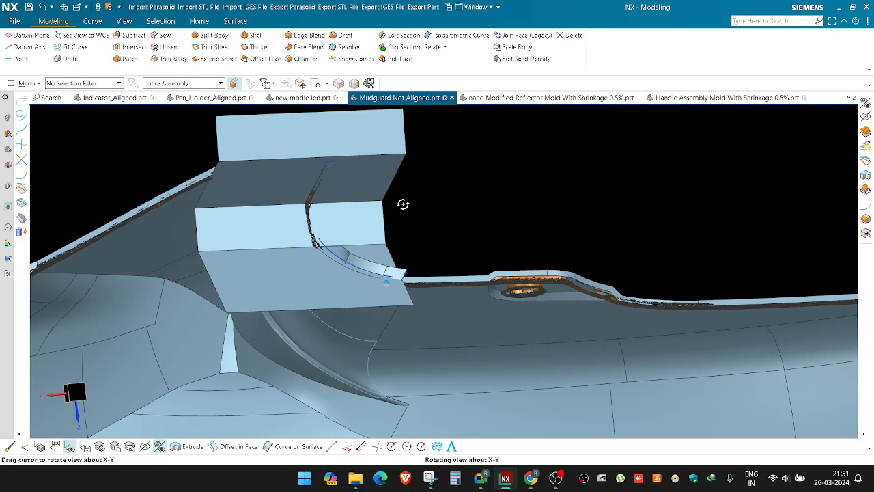
pyautogui.moveTo(403, 204); pyautogui.dragTo(414, 183, button='middle')
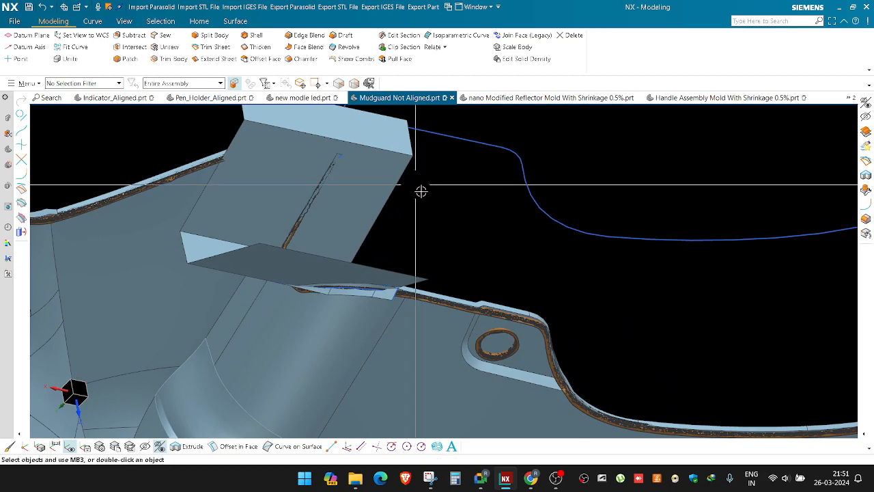
# Step: Unsew the triangular face near the inner crease from the mudguard's inner offset surface and hide it
pyautogui.scroll(-4, 429, 205)
pyautogui.scroll(4, 254, 239)
pyautogui.keyDown('shift'); pyautogui.moveTo(272, 264); pyautogui.dragTo(314, 258, button='middle'); pyautogui.keyUp('shift')
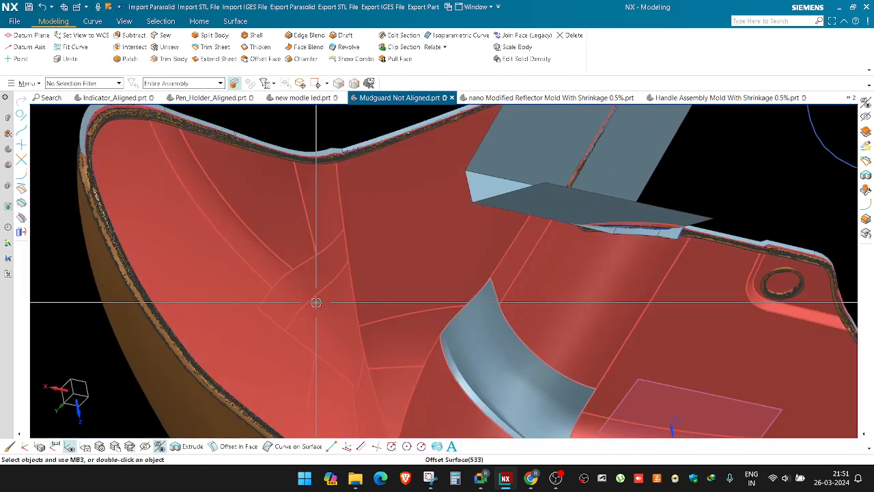
pyautogui.press('u')
pyautogui.click(327, 320)
pyautogui.middleClick(326, 321)
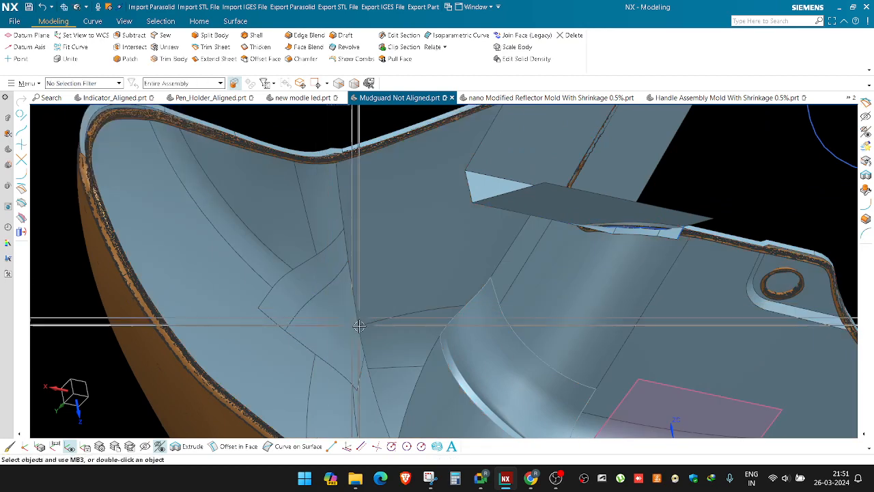
pyautogui.hotkey('ctrl', 'b')
pyautogui.click(330, 316)
pyautogui.middleClick(329, 314)
pyautogui.keyDown('shift'); pyautogui.moveTo(328, 307); pyautogui.dragTo(366, 301, button='middle'); pyautogui.keyUp('shift')
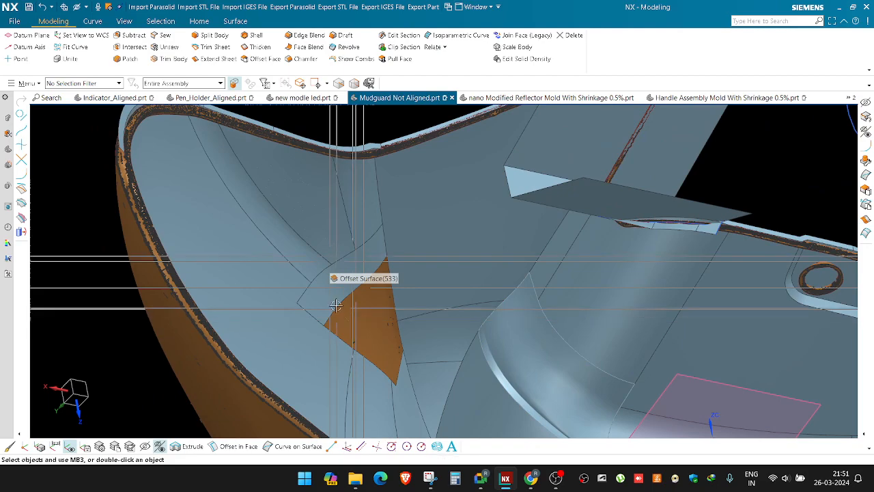
# Step: Check the offset distance of the mudguard's inner offset surface without editing it
pyautogui.scroll(5, 326, 280)
pyautogui.doubleClick(325, 280)
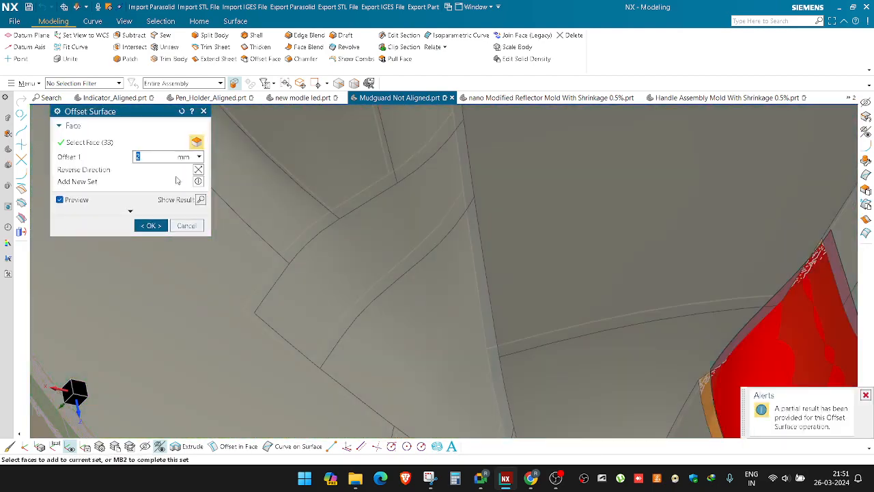
pyautogui.click(186, 224)
pyautogui.scroll(-5, 358, 236)
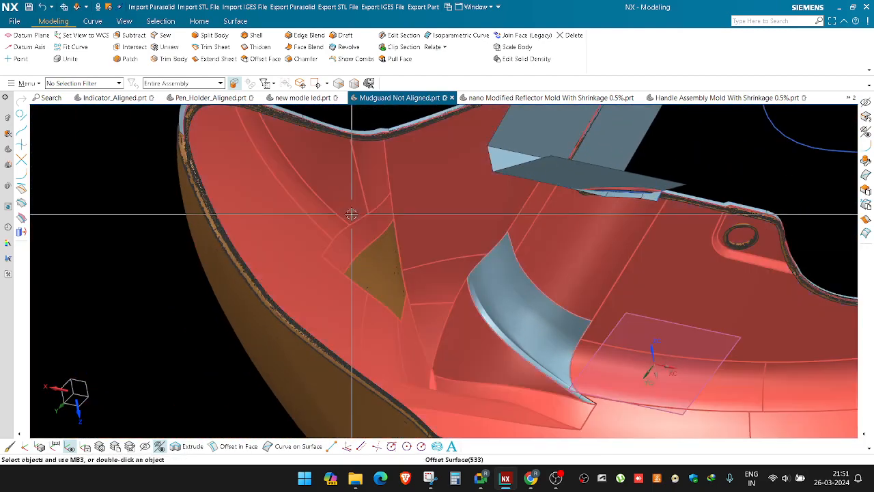
# Step: Show the green outer mudguard body and offset its tapered crease face 2 mm with Offset Surface
pyautogui.moveTo(351, 211); pyautogui.dragTo(388, 267, button='middle')
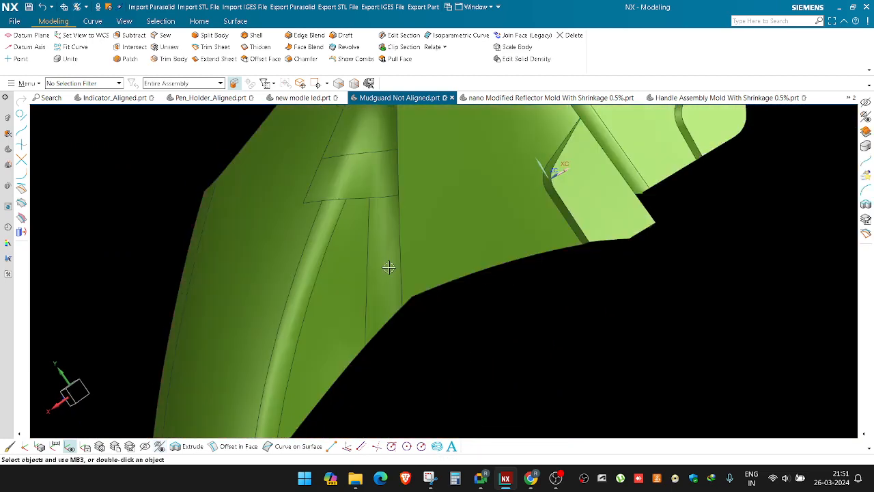
pyautogui.press('s')
pyautogui.click(453, 109)
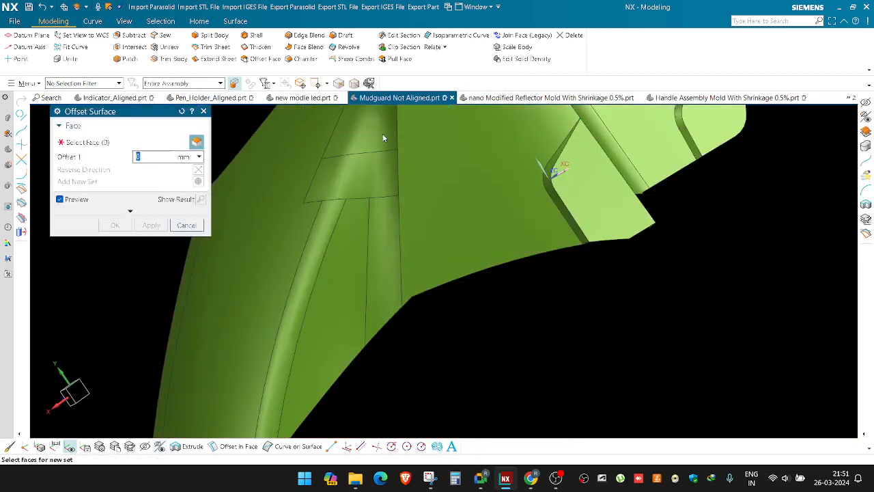
pyautogui.write('2')
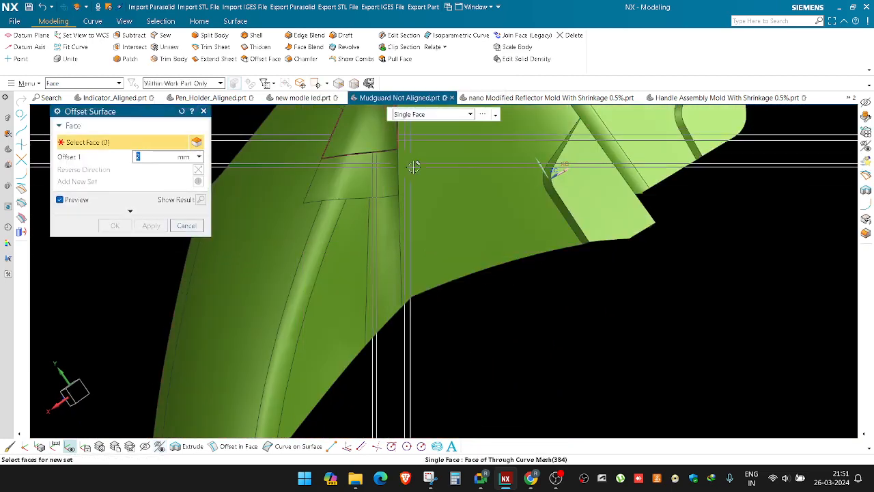
pyautogui.click(369, 136)
pyautogui.scroll(-3, 368, 229)
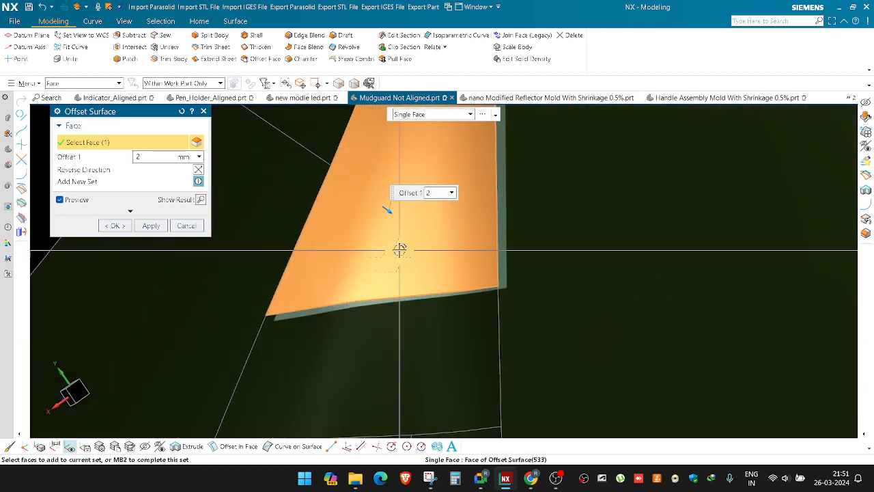
pyautogui.middleClick(439, 250)
pyautogui.scroll(-4, 437, 251)
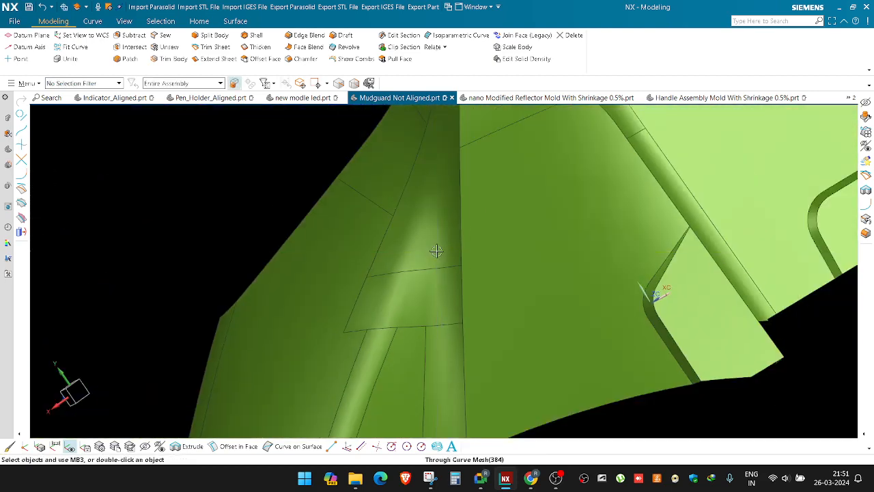
pyautogui.moveTo(437, 250); pyautogui.dragTo(429, 184, button='middle')
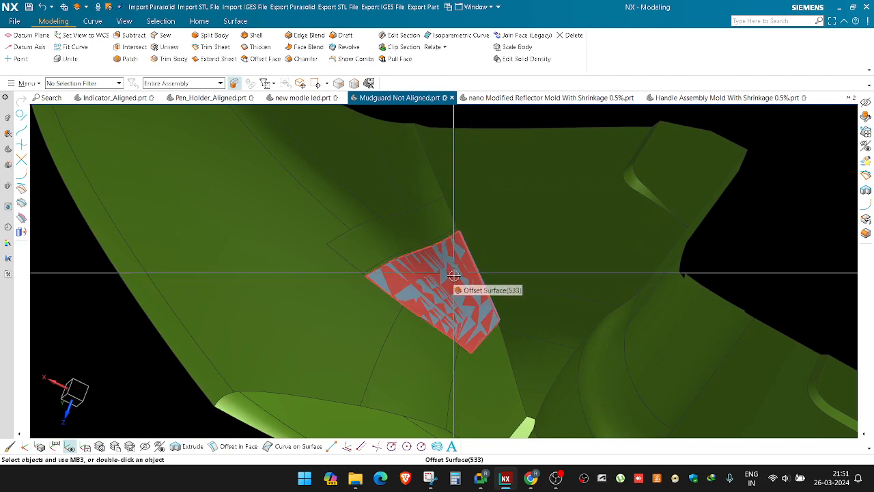
# Step: Switch the display back to the inner offset surface and unsew its tapered crease face into a separate sheet
pyautogui.hotkey('ctrl', 'shift', 'b')
pyautogui.hotkey('ctrl', 'shift', 'b')
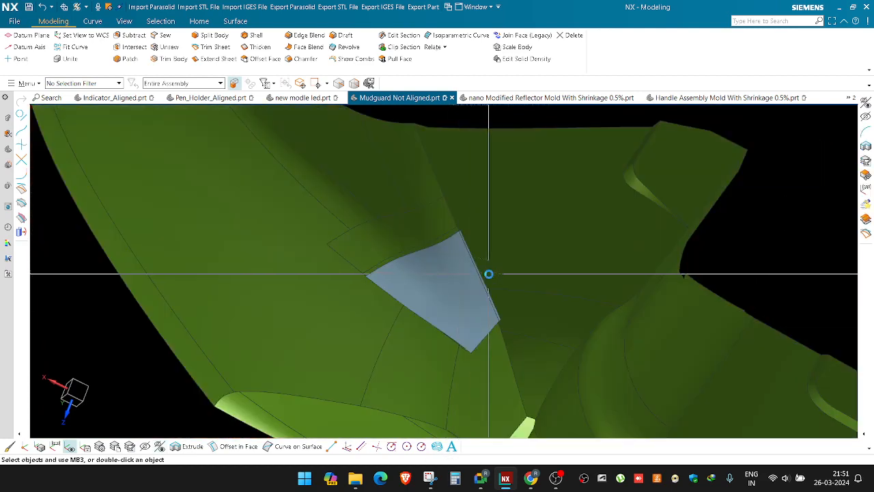
pyautogui.hotkey('ctrl', 'shift', 'b')
pyautogui.scroll(-2, 434, 244)
pyautogui.moveTo(435, 245); pyautogui.dragTo(399, 171, button='middle')
pyautogui.press('s')
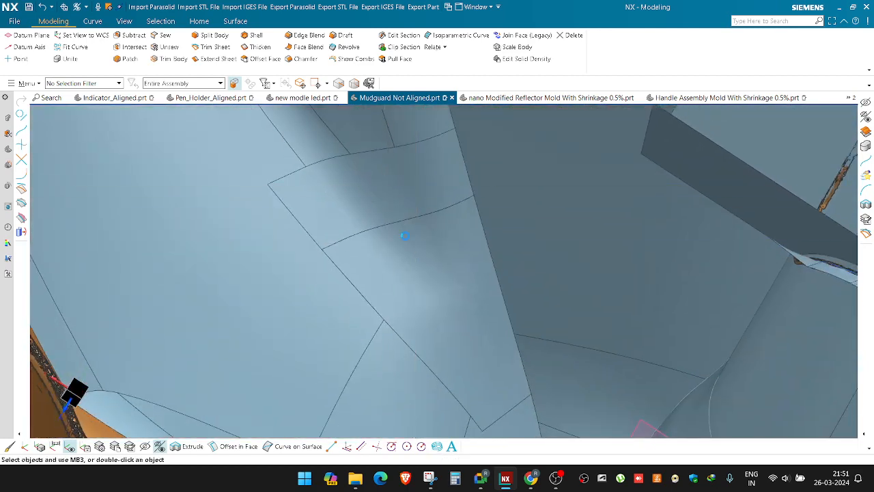
pyautogui.click(405, 215)
pyautogui.click(419, 256)
pyautogui.middleClick(448, 291)
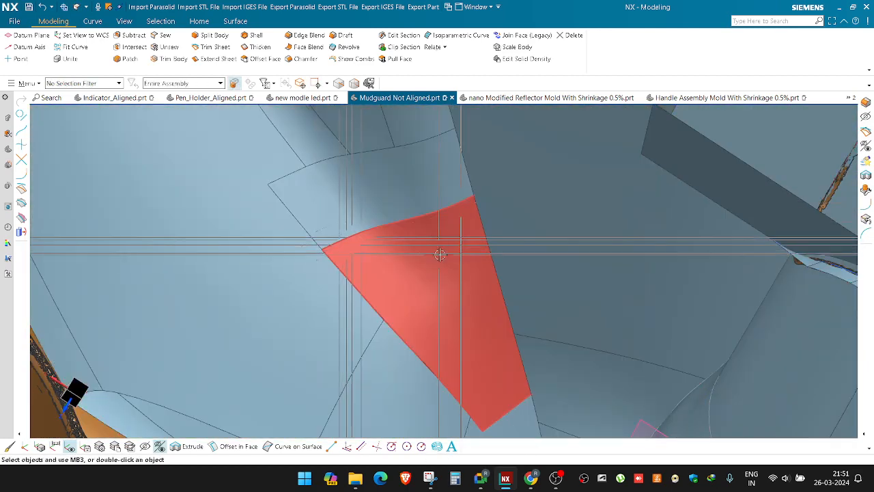
# Step: Pull back the wide end edge of the isolated tapered crease sheet using Extend Sheet with a negative offset
pyautogui.press('s')
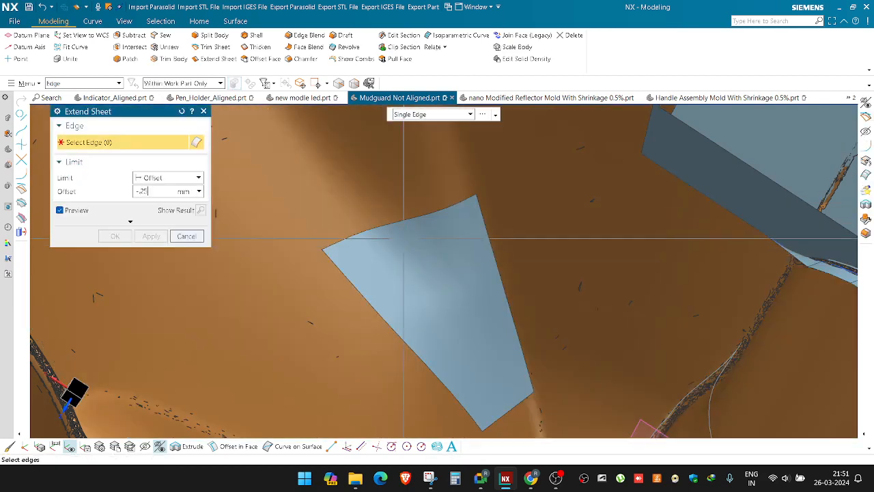
pyautogui.click(393, 224)
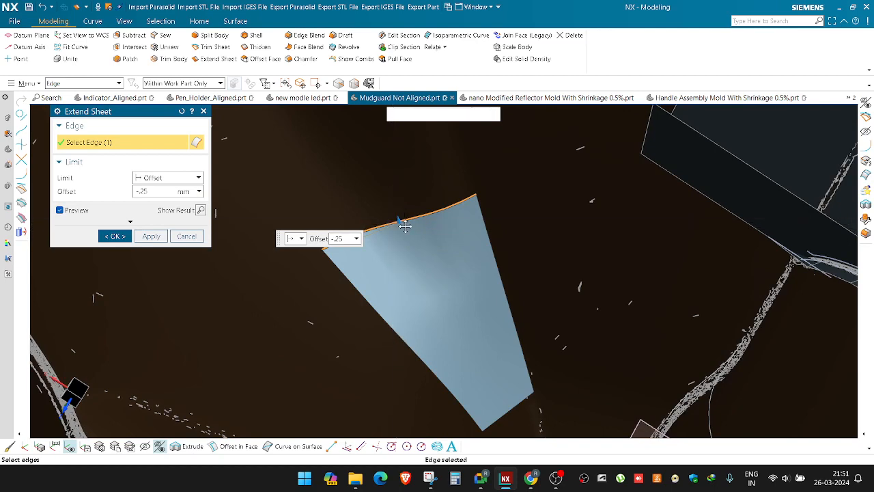
pyautogui.middleClick(449, 238)
# Step: Bring the surrounding inner offset surface back into view beside the trimmed tapered sheet and the scan
pyautogui.hotkey('ctrl', 'shift', 'b')
pyautogui.hotkey('ctrl', 'b')
pyautogui.click(396, 267)
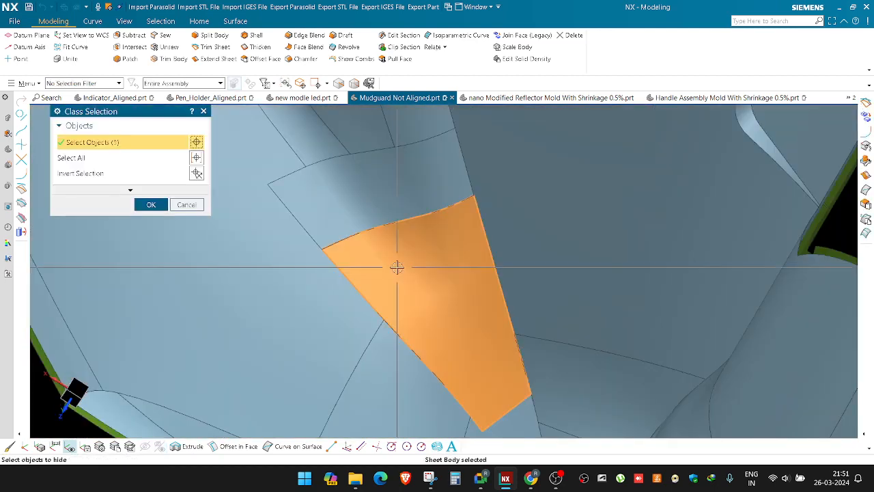
pyautogui.keyDown('shift'); pyautogui.click(436, 266); pyautogui.keyUp('shift')
pyautogui.click(282, 293)
pyautogui.middleClick(282, 293)
pyautogui.hotkey('ctrl', 'shift', 'b')
pyautogui.scroll(4, 418, 222)
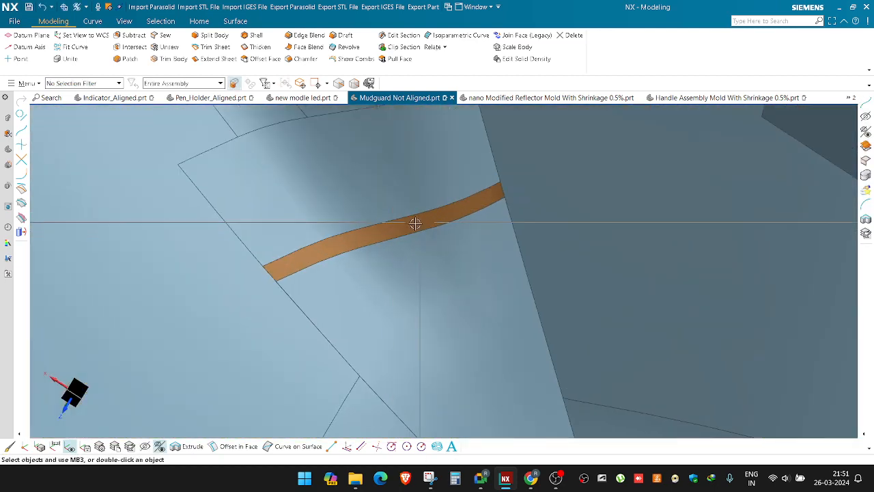
# Step: Extend the tapered sheet's wide end edge 2 mm towards the neighbouring crease face with Extend Sheet
pyautogui.keyDown('shift'); pyautogui.moveTo(344, 260); pyautogui.dragTo(350, 255, button='middle'); pyautogui.keyUp('shift')
pyautogui.press('e')
pyautogui.click(355, 243)
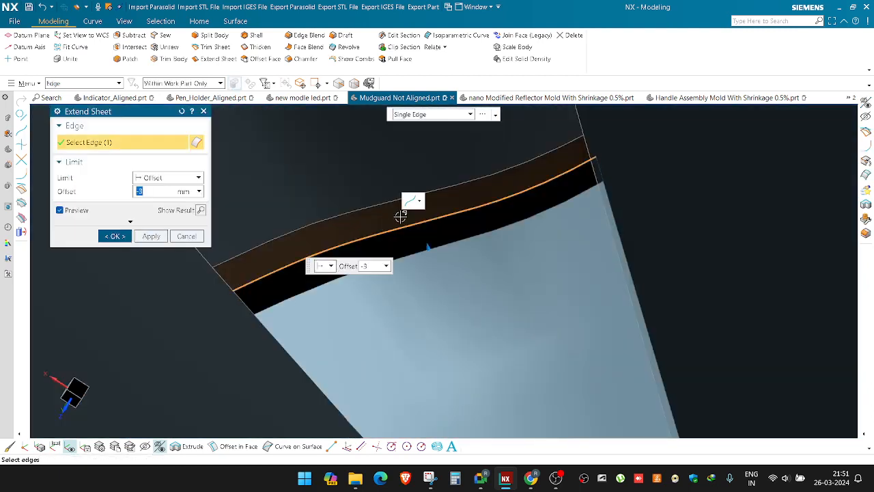
pyautogui.moveTo(415, 225); pyautogui.dragTo(400, 205)
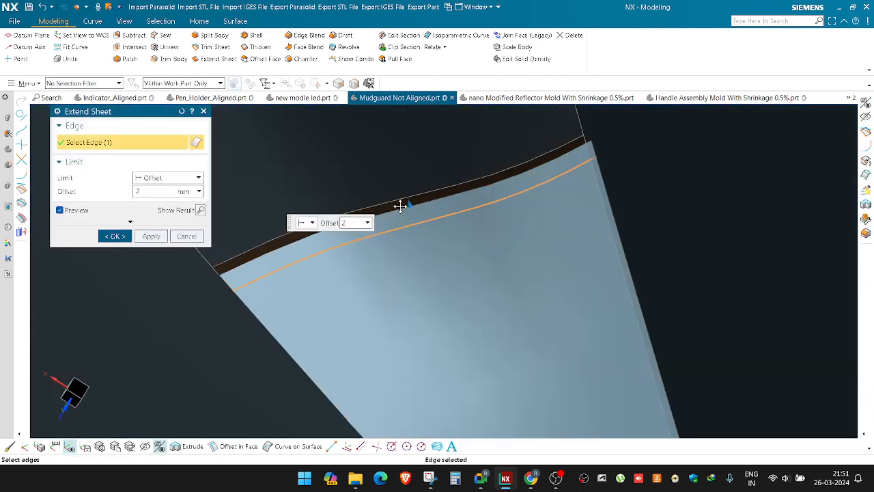
pyautogui.middleClick(410, 206)
pyautogui.scroll(-2, 428, 214)
pyautogui.scroll(2, 407, 214)
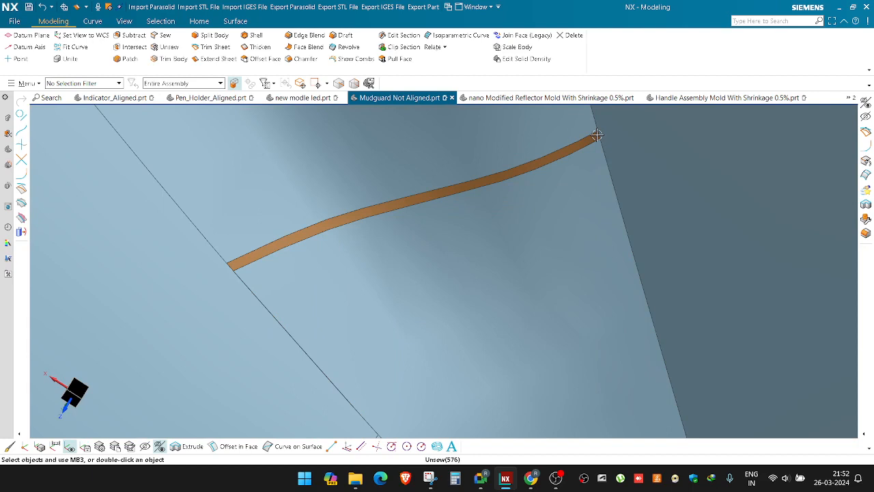
# Step: Hide the tapered crease sheet to expose the scan through the opening in the inner offset surface
pyautogui.scroll(5, 452, 205)
pyautogui.hotkey('ctrl', 'b')
pyautogui.click(512, 260)
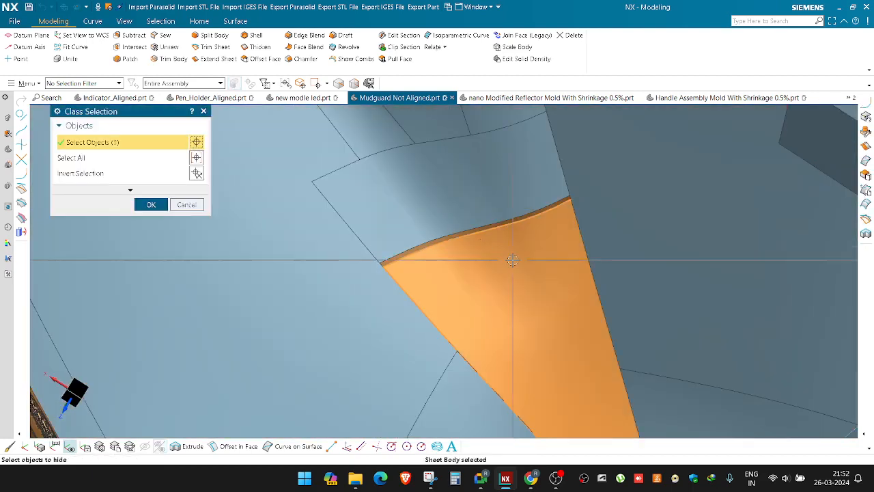
pyautogui.middleClick(512, 260)
pyautogui.keyDown('shift'); pyautogui.moveTo(513, 260); pyautogui.dragTo(394, 204, button='middle'); pyautogui.keyUp('shift')
pyautogui.scroll(-2, 387, 238)
pyautogui.scroll(2, 387, 237)
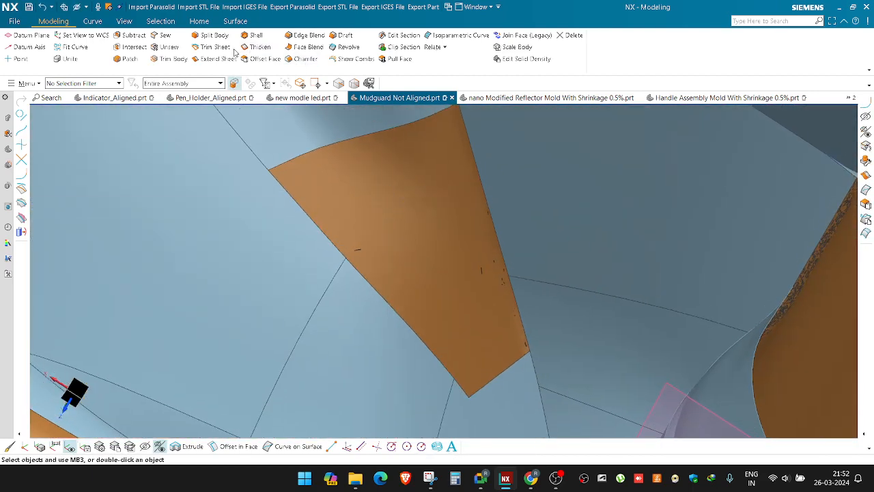
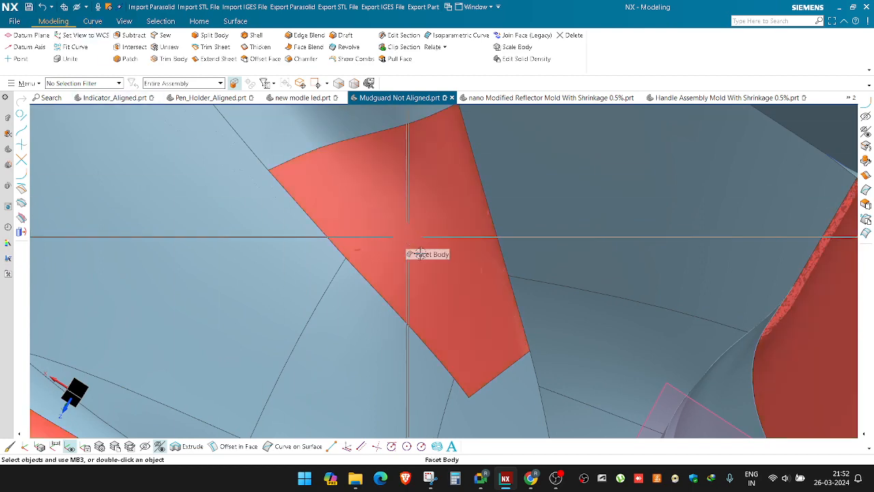
pyautogui.scroll(-3, 420, 254)
pyautogui.scroll(1, 428, 260)
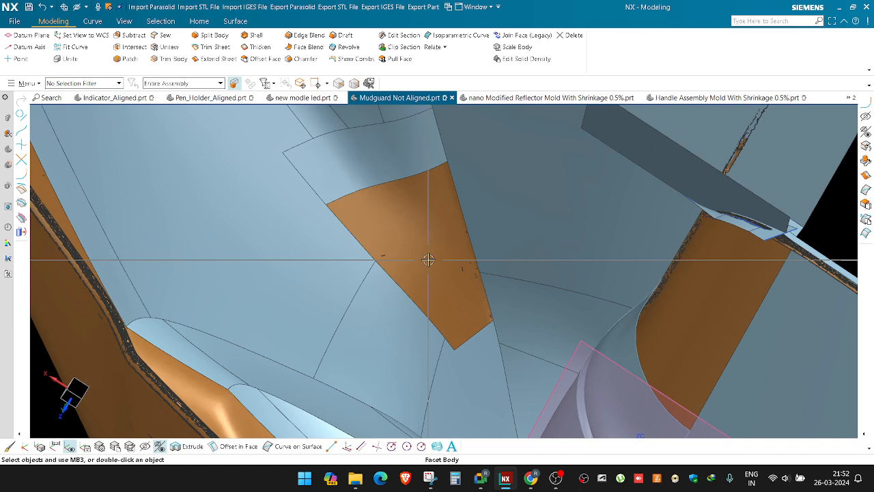
pyautogui.scroll(-3, 428, 260)
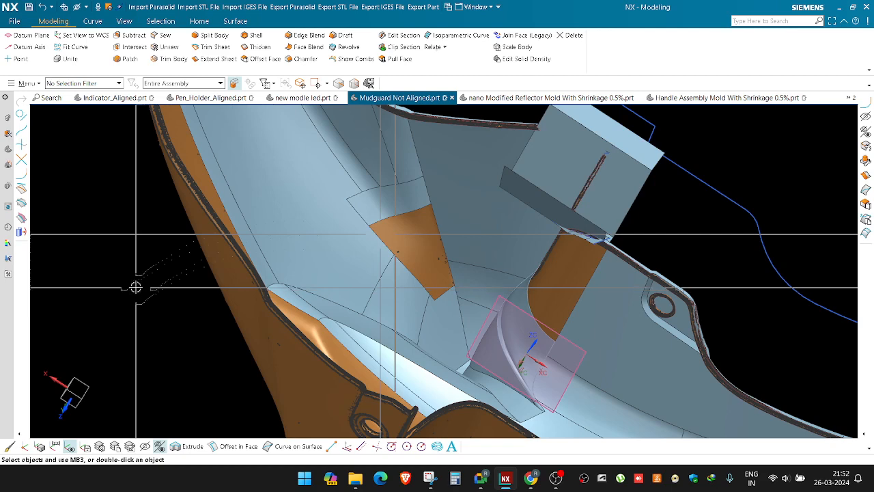
pyautogui.scroll(2, 403, 222)
pyautogui.click(417, 176)
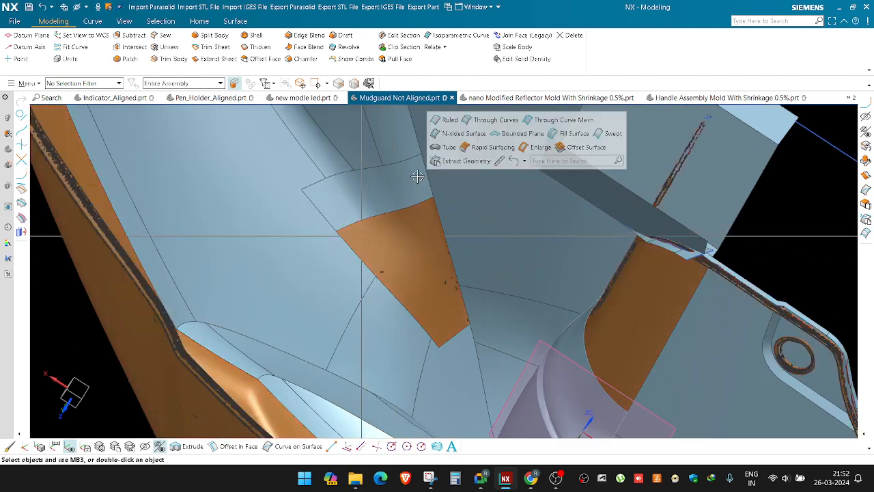
pyautogui.click(560, 119)
pyautogui.click(358, 254)
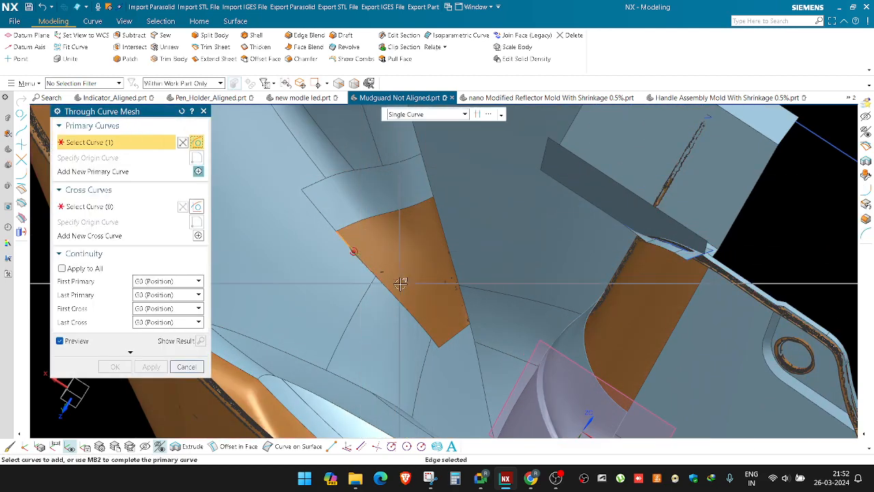
pyautogui.click(411, 290)
pyautogui.scroll(5, 369, 255)
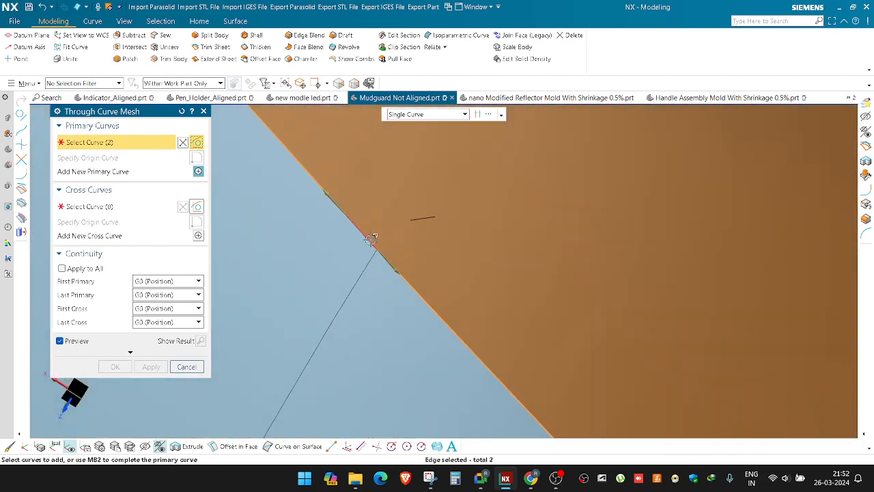
pyautogui.scroll(-5, 397, 254)
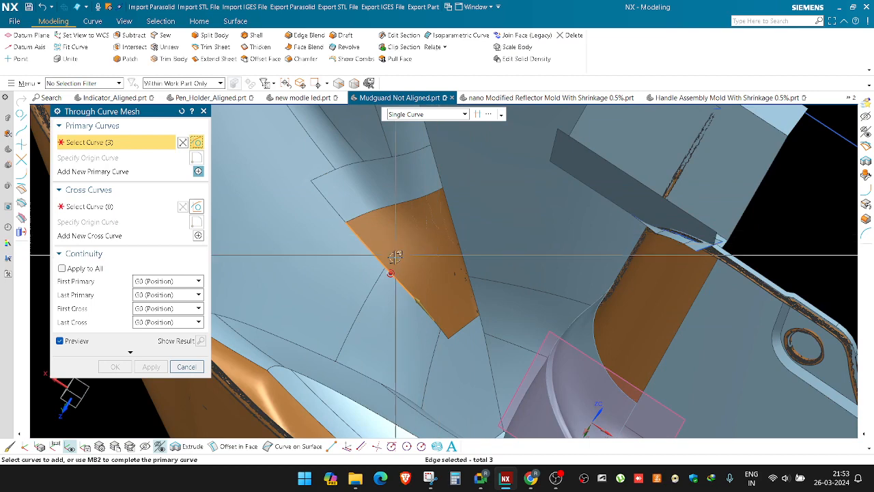
pyautogui.scroll(-2, 395, 256)
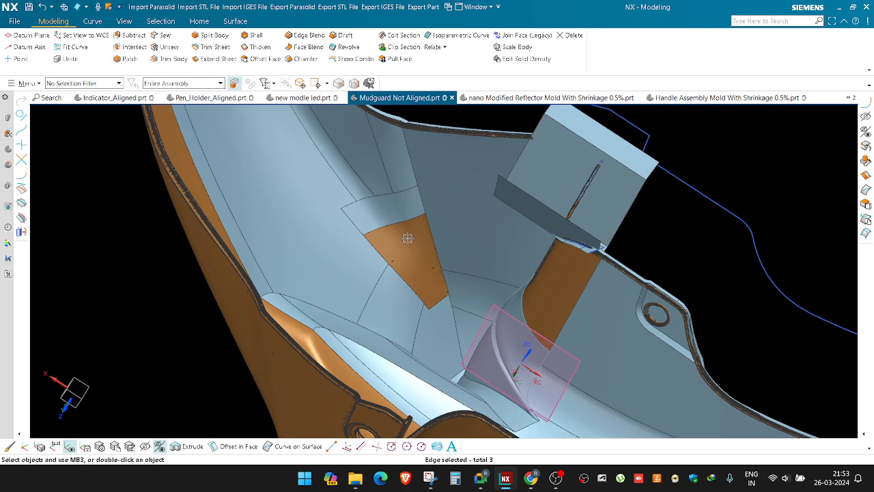
# Step: Examine the crease around the opening and the matching ridge and blend faces on the green outer mudguard body
pyautogui.scroll(-3, 403, 236)
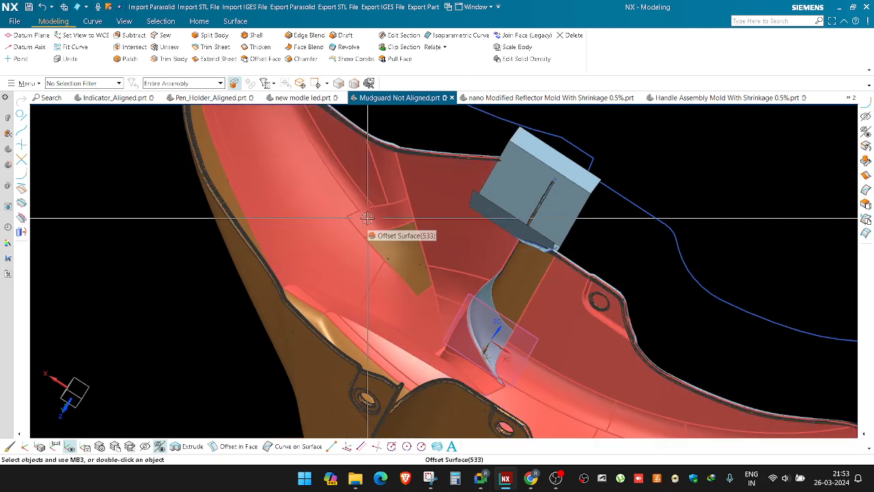
pyautogui.scroll(8, 368, 217)
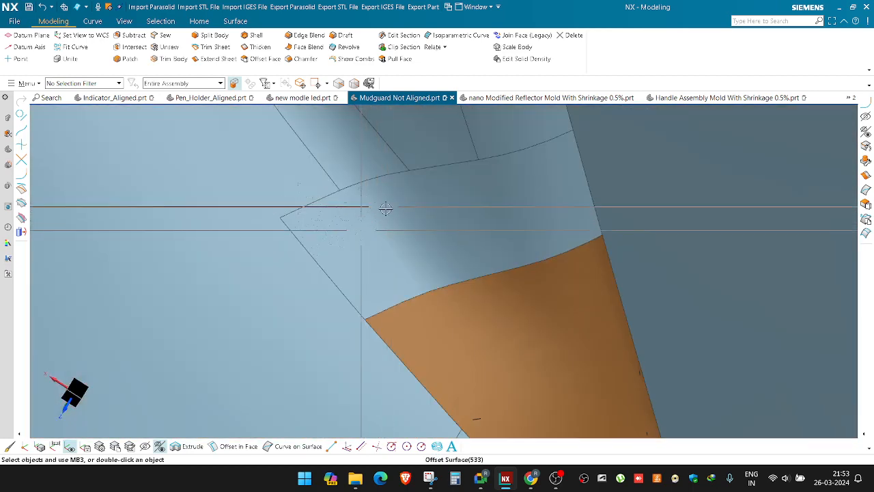
pyautogui.moveTo(386, 208); pyautogui.dragTo(355, 321, button='middle')
pyautogui.scroll(5, 504, 197)
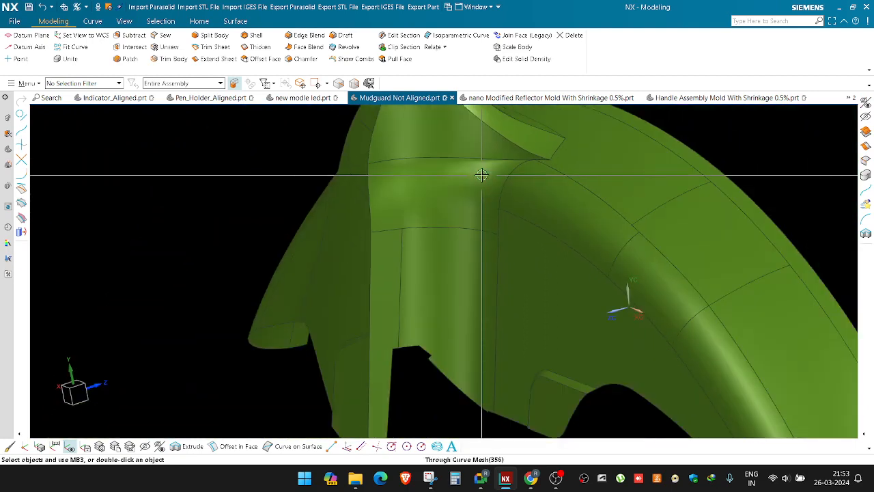
pyautogui.moveTo(482, 175); pyautogui.dragTo(532, 153, button='middle')
pyautogui.scroll(3, 413, 332)
pyautogui.scroll(3, 399, 243)
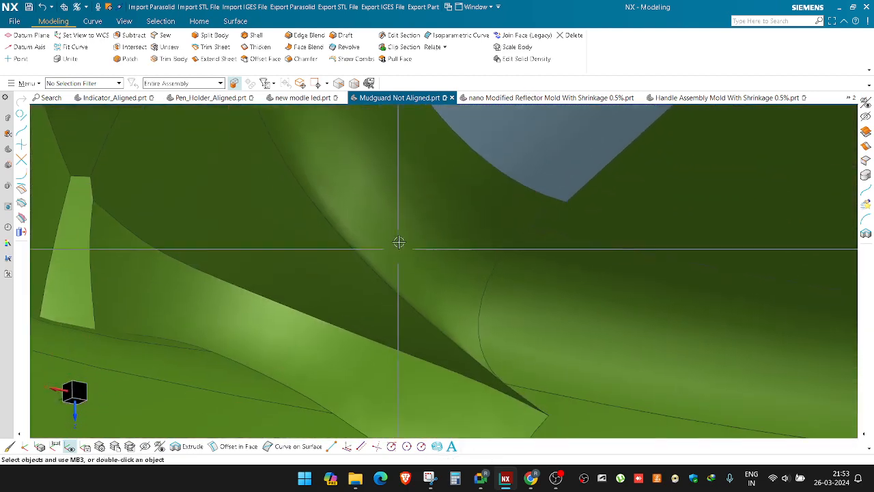
pyautogui.moveTo(398, 243); pyautogui.dragTo(393, 290, button='middle')
pyautogui.doubleClick(414, 253)
pyautogui.moveTo(380, 196); pyautogui.dragTo(308, 348, button='middle')
pyautogui.moveTo(333, 302); pyautogui.dragTo(353, 288, button='middle')
pyautogui.hotkey('ctrl', 'shift', 'e')
pyautogui.hotkey('ctrl', 'b')
pyautogui.press('Escape')
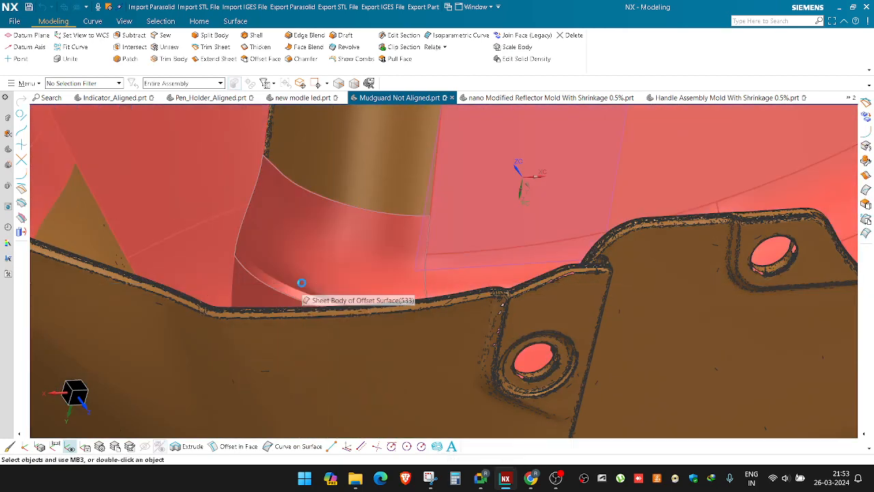
# Step: Unsew the curved blend face at the base of the scan's rounded column from the inner offset surface and hide it
pyautogui.press('u')
pyautogui.click(326, 267)
pyautogui.middleClick(327, 267)
pyautogui.hotkey('ctrl', 'b')
pyautogui.click(342, 284)
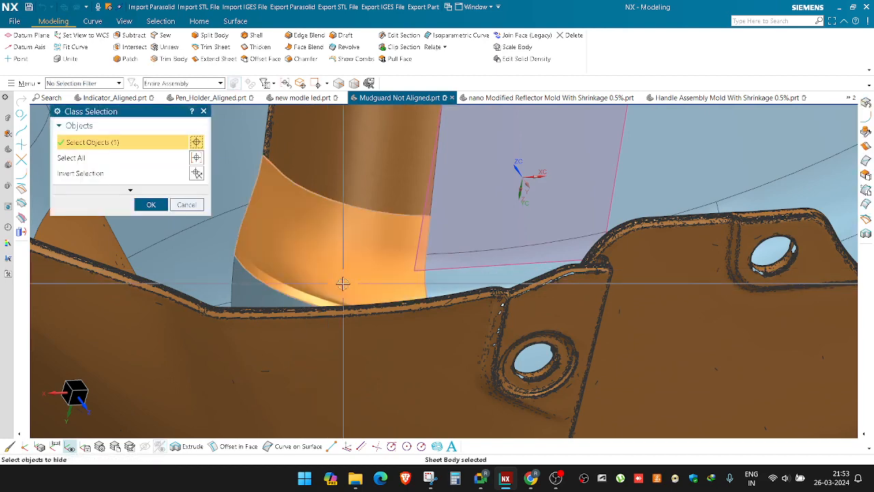
pyautogui.middleClick(343, 284)
# Step: Switch to the green outer body and hide the lipped blend sheet covering its column base
pyautogui.hotkey('ctrl', 'shift', 'b')
pyautogui.scroll(-3, 342, 284)
pyautogui.scroll(5, 325, 281)
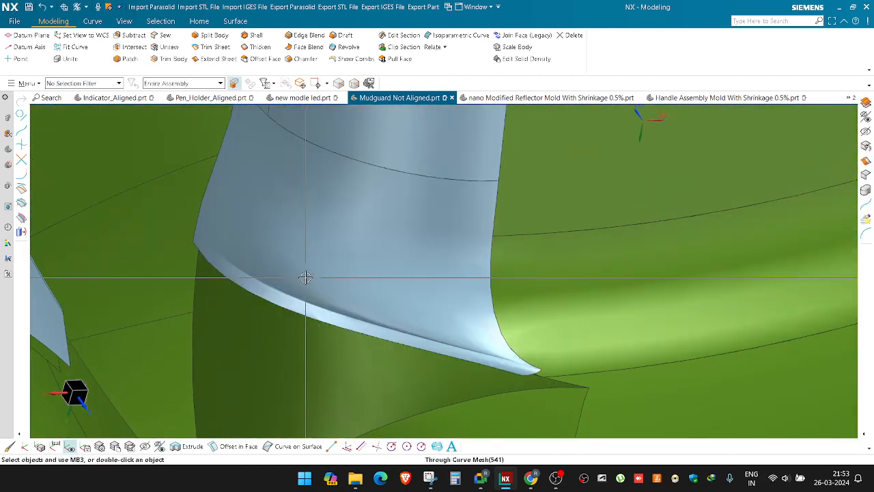
pyautogui.moveTo(305, 277); pyautogui.dragTo(369, 305, button='middle')
pyautogui.scroll(4, 320, 285)
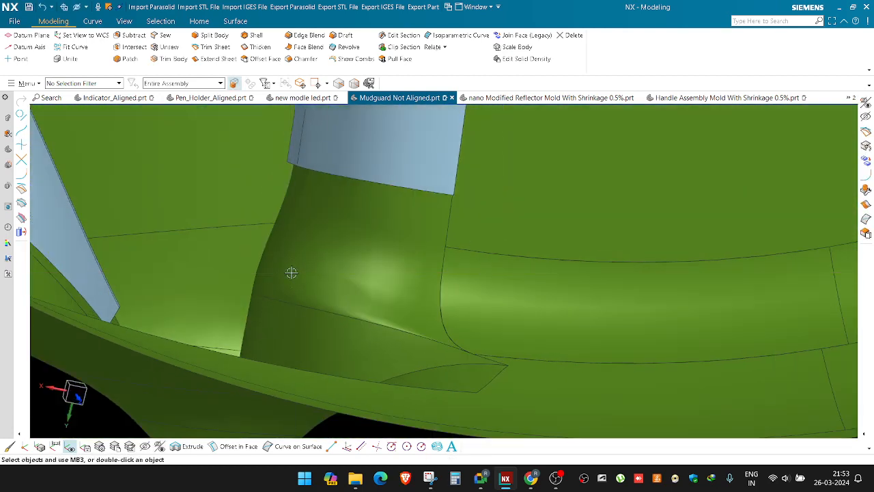
pyautogui.moveTo(292, 273); pyautogui.dragTo(321, 274, button='middle')
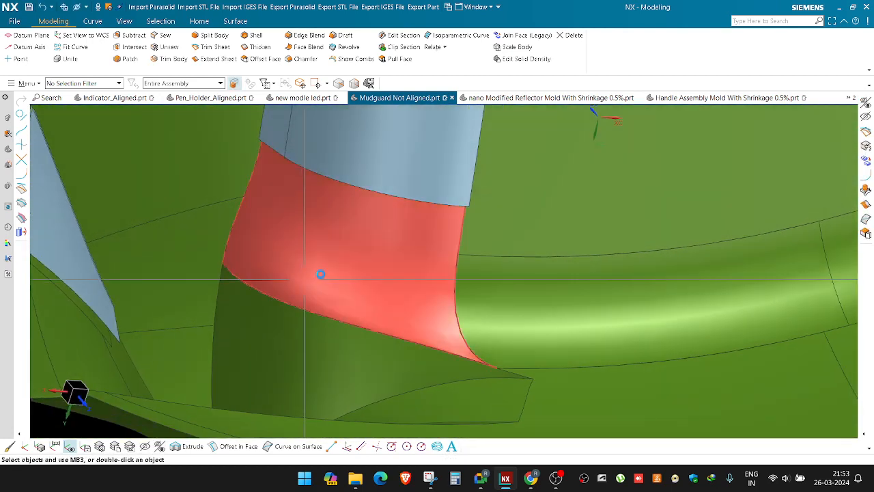
pyautogui.hotkey('ctrl', 'z')
pyautogui.scroll(1, 477, 366)
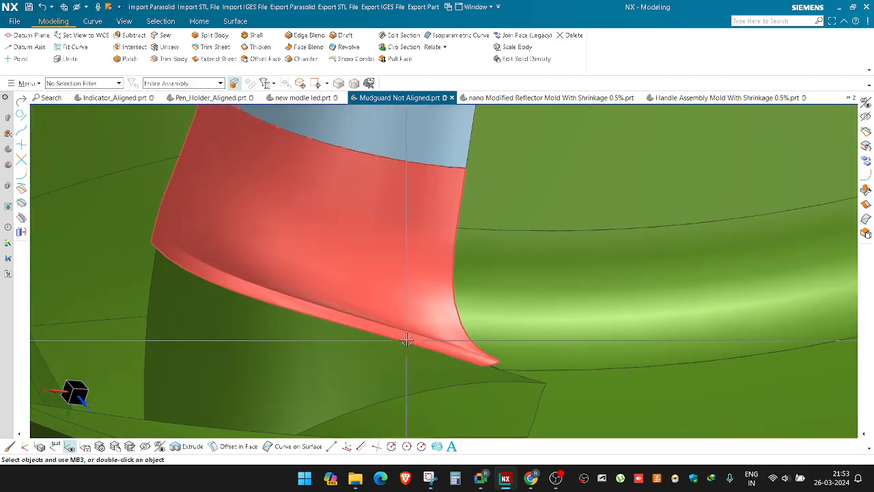
pyautogui.hotkey('ctrl', 'b')
pyautogui.click(408, 284)
pyautogui.middleClick(407, 285)
# Step: Unsew the outer body's curved blend face where it narrows beside the pointed ridge
pyautogui.scroll(-3, 392, 290)
pyautogui.moveTo(387, 308); pyautogui.dragTo(384, 366, button='middle')
pyautogui.scroll(4, 430, 202)
pyautogui.moveTo(419, 255); pyautogui.dragTo(474, 298, button='middle')
pyautogui.scroll(2, 399, 257)
pyautogui.scroll(-2, 416, 248)
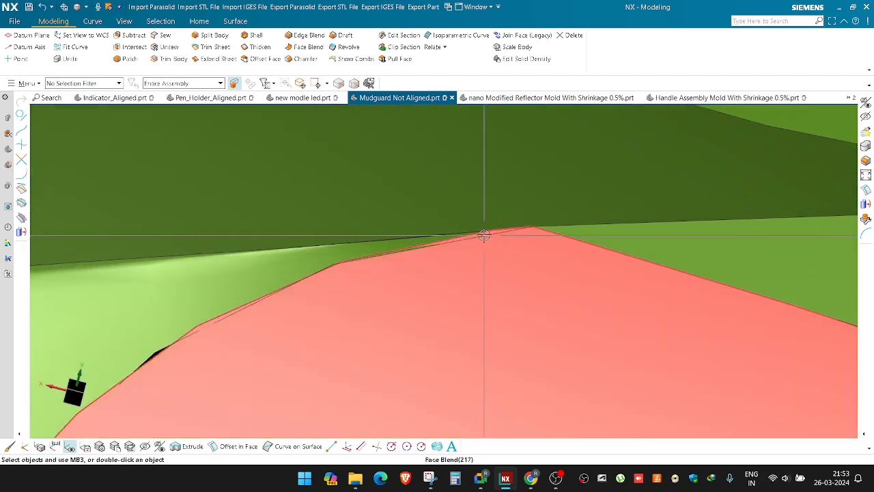
pyautogui.moveTo(483, 234); pyautogui.dragTo(472, 251, button='middle')
pyautogui.press('u')
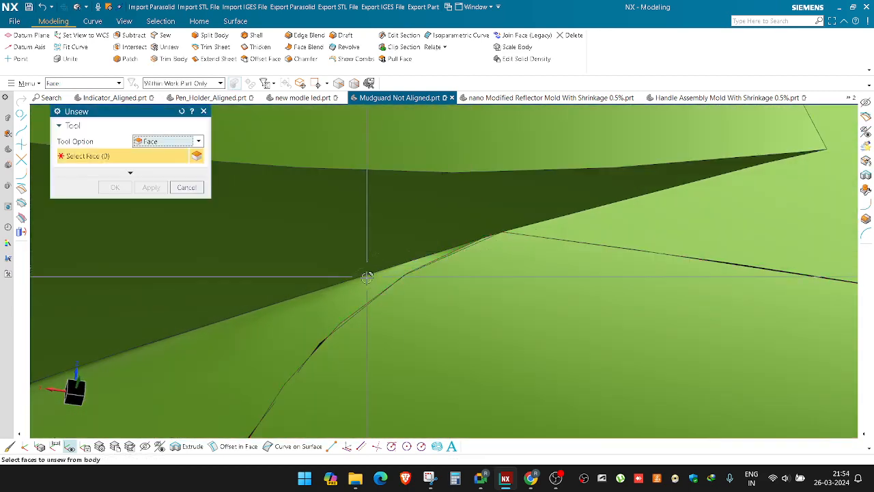
pyautogui.click(367, 278)
pyautogui.middleClick(369, 285)
pyautogui.press('Escape')
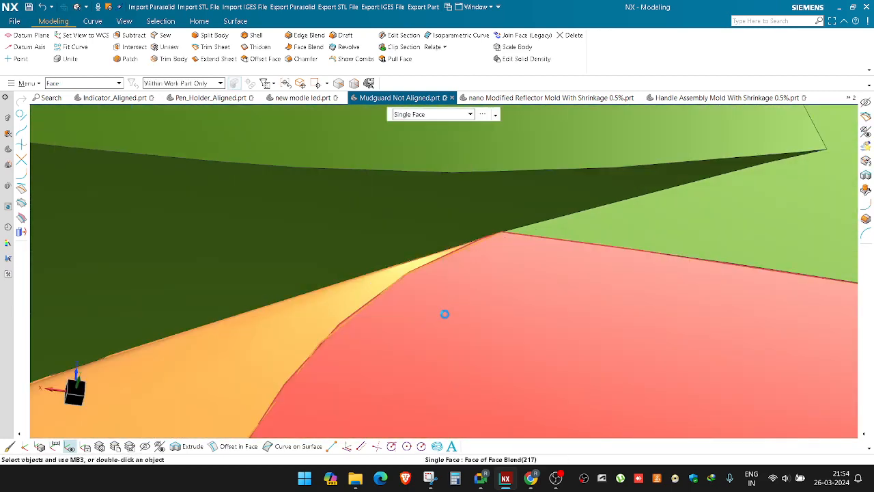
# Step: Try to draw a three-point curve on surface across the two adjoining blend faces, following their shared edge beside the pointed ridge
pyautogui.press('Escape')
pyautogui.scroll(-2, 454, 213)
pyautogui.moveTo(454, 211); pyautogui.dragTo(328, 321, button='middle')
pyautogui.keyDown('shift'); pyautogui.moveTo(403, 281); pyautogui.dragTo(394, 244, button='middle'); pyautogui.keyUp('shift')
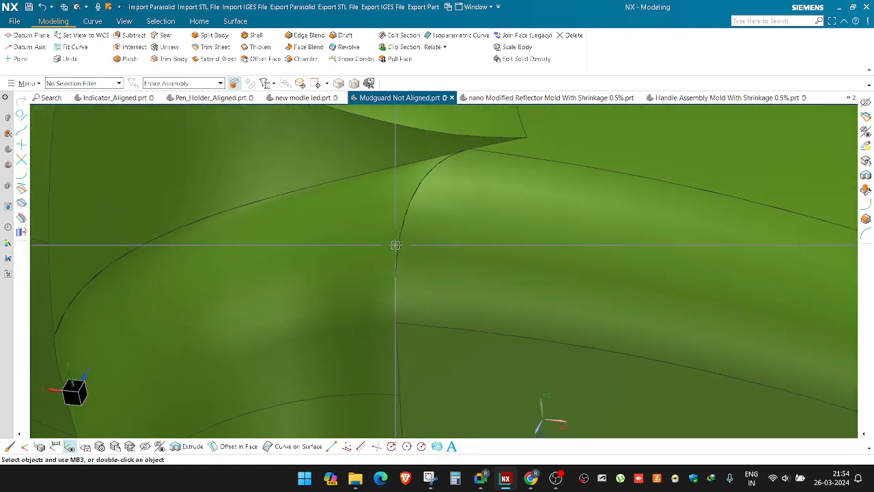
pyautogui.scroll(-1, 394, 245)
pyautogui.press('c')
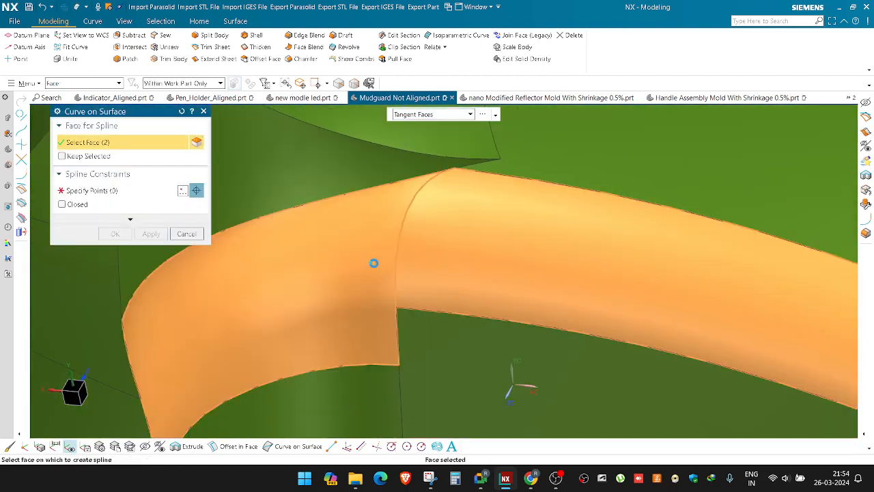
pyautogui.click(373, 261)
pyautogui.scroll(3, 435, 166)
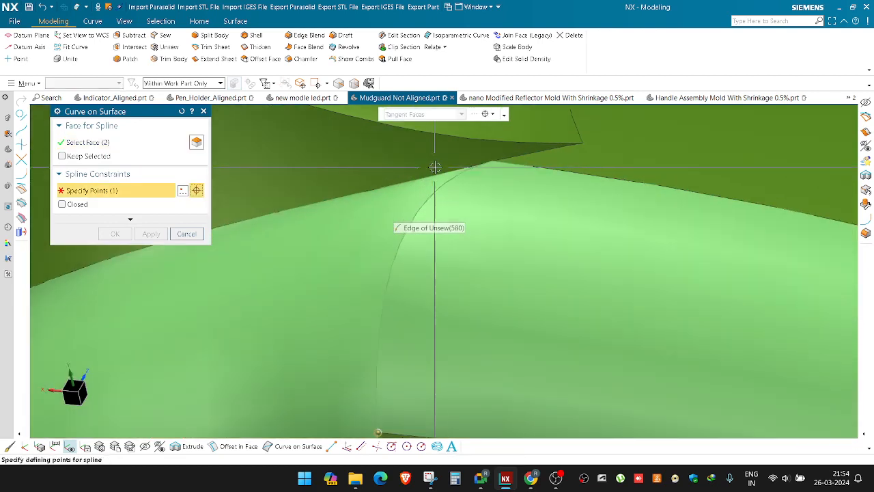
pyautogui.click(462, 168)
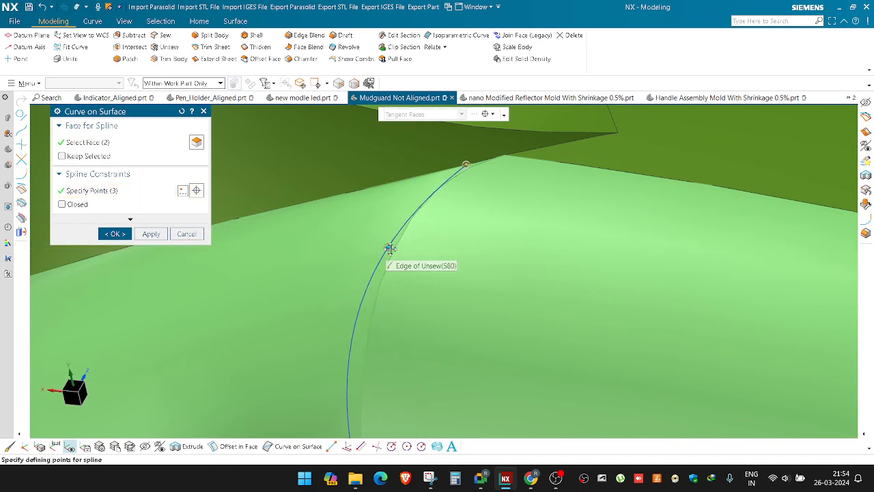
pyautogui.scroll(-5, 400, 196)
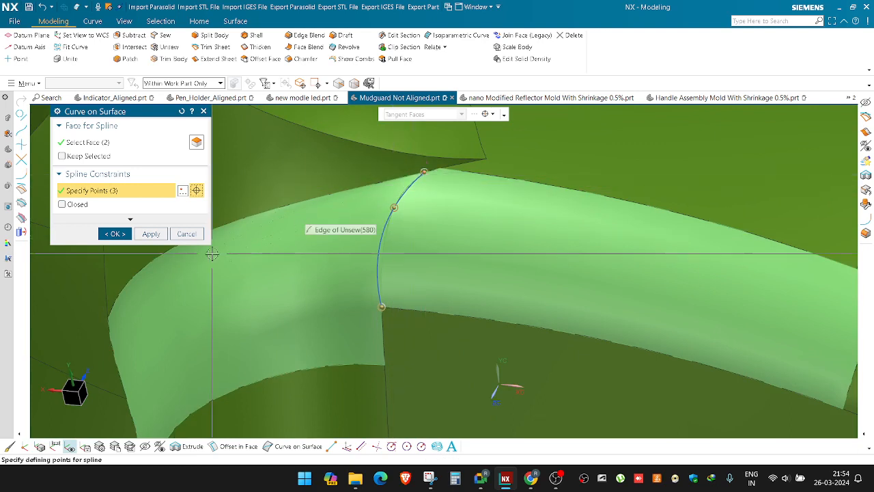
pyautogui.scroll(3, 437, 171)
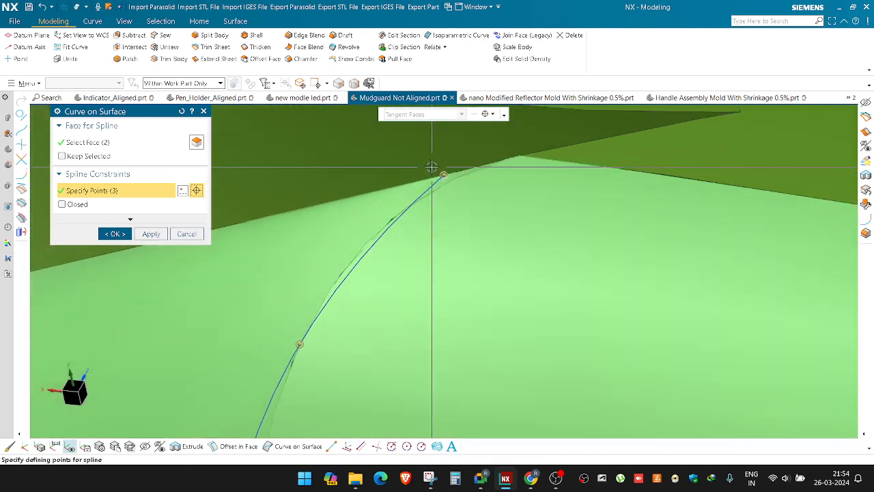
pyautogui.scroll(2, 437, 161)
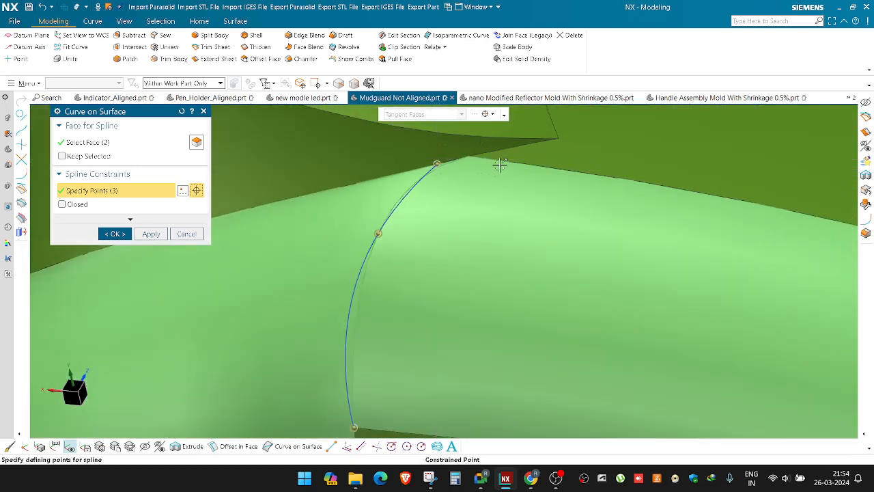
pyautogui.press('Escape')
# Step: Examine the green mudguard body around the column, ridge and blend junction, including the separate offset face patches on its reverse side
pyautogui.scroll(-4, 473, 169)
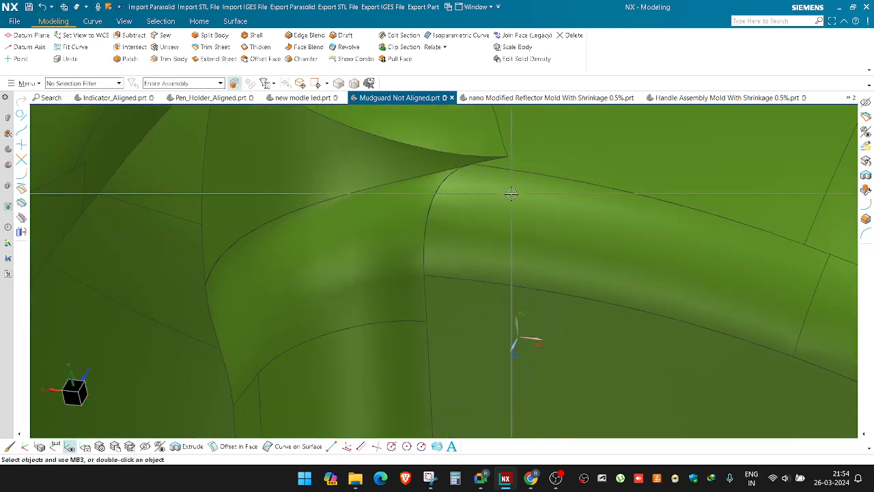
pyautogui.scroll(-4, 453, 194)
pyautogui.scroll(2, 419, 245)
pyautogui.scroll(2, 416, 247)
pyautogui.scroll(-4, 418, 259)
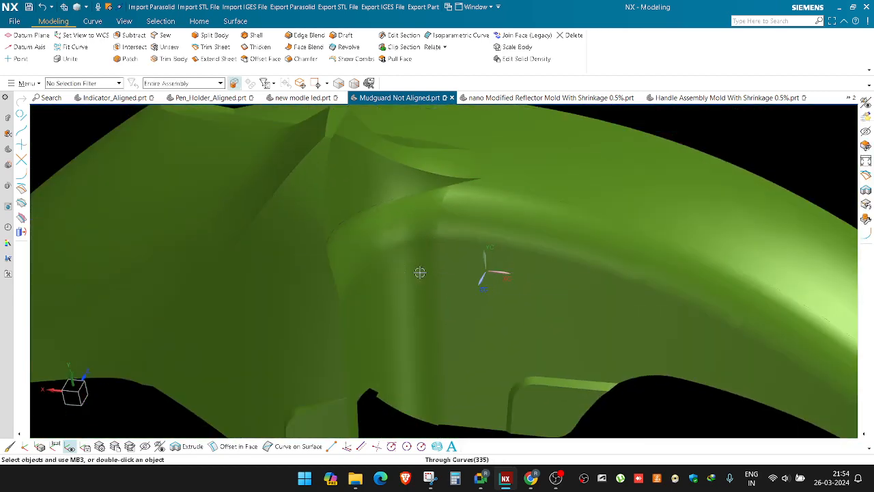
pyautogui.scroll(4, 415, 266)
pyautogui.moveTo(390, 242); pyautogui.dragTo(385, 140, button='middle')
pyautogui.scroll(2, 359, 224)
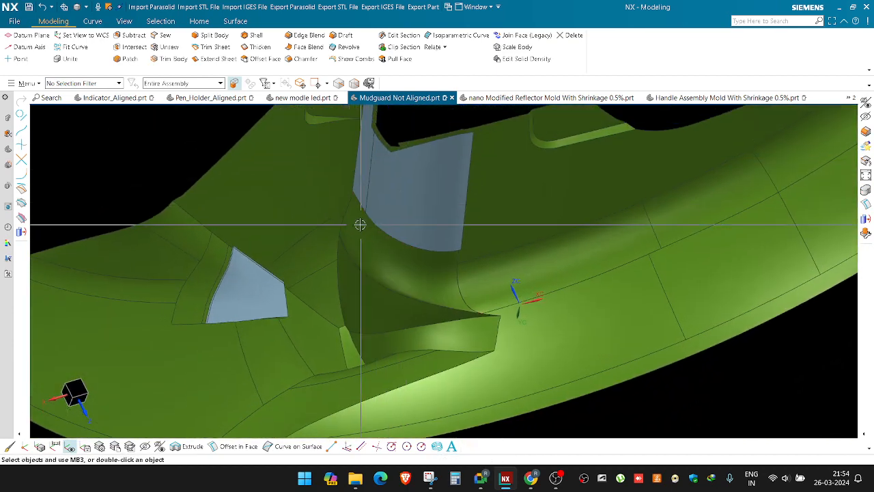
pyautogui.scroll(2, 259, 292)
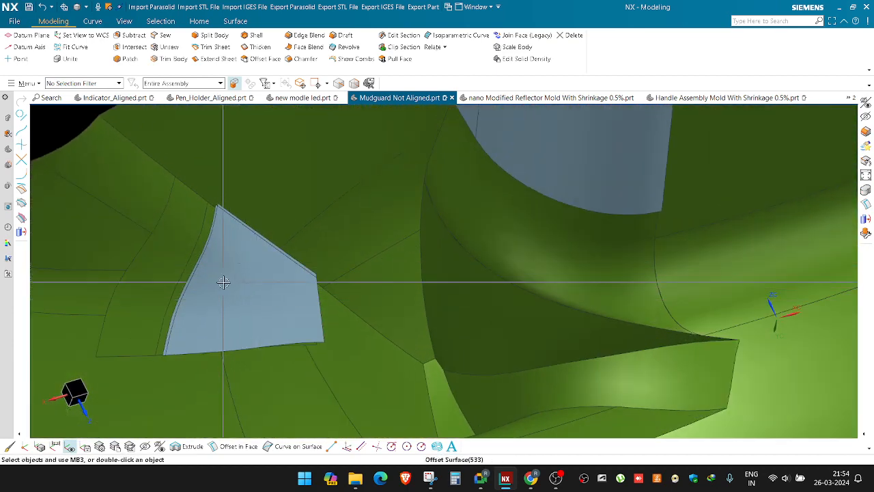
pyautogui.click(228, 255)
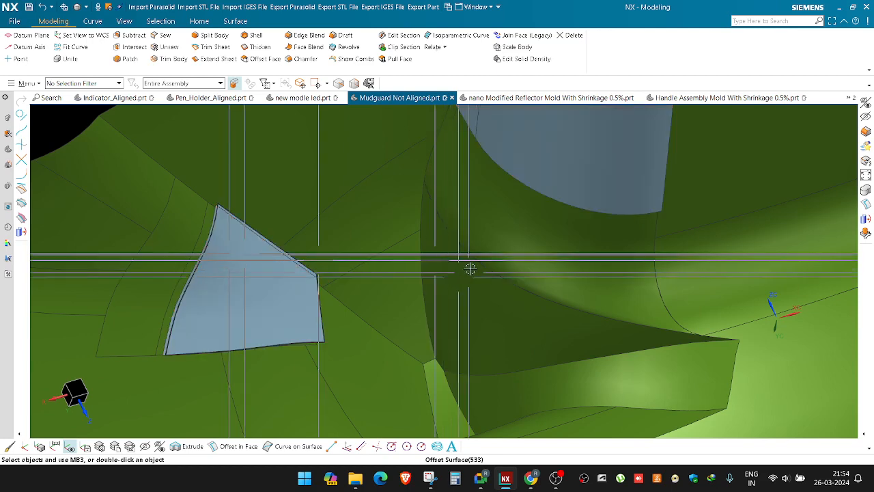
pyautogui.scroll(-6, 441, 245)
pyautogui.moveTo(441, 244); pyautogui.dragTo(519, 279, button='middle')
pyautogui.scroll(5, 409, 319)
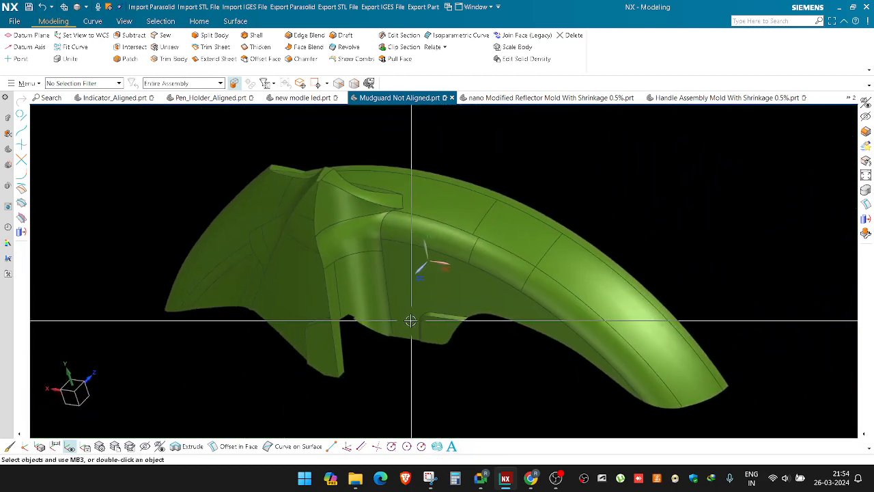
pyautogui.scroll(-3, 405, 299)
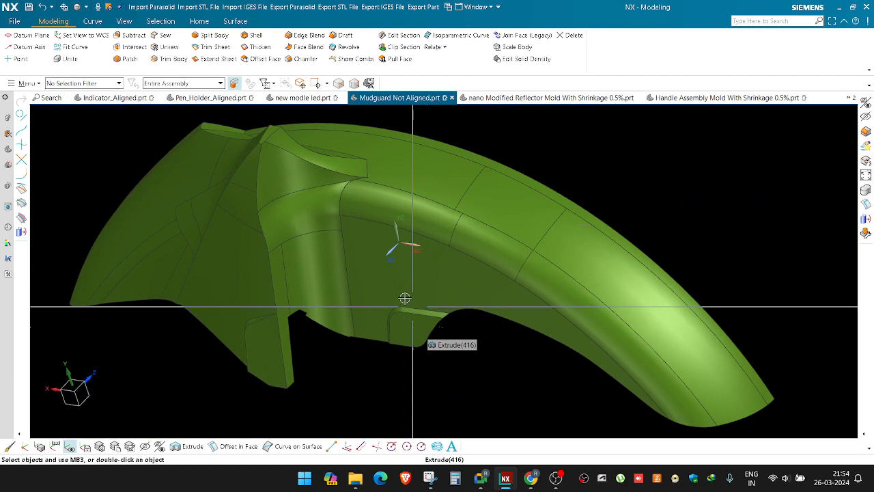
# Step: Open the part Task-3 Mask Aligned and show all of its hidden objects
pyautogui.click(26, 83)
pyautogui.moveTo(20, 94)
pyautogui.click(108, 109)
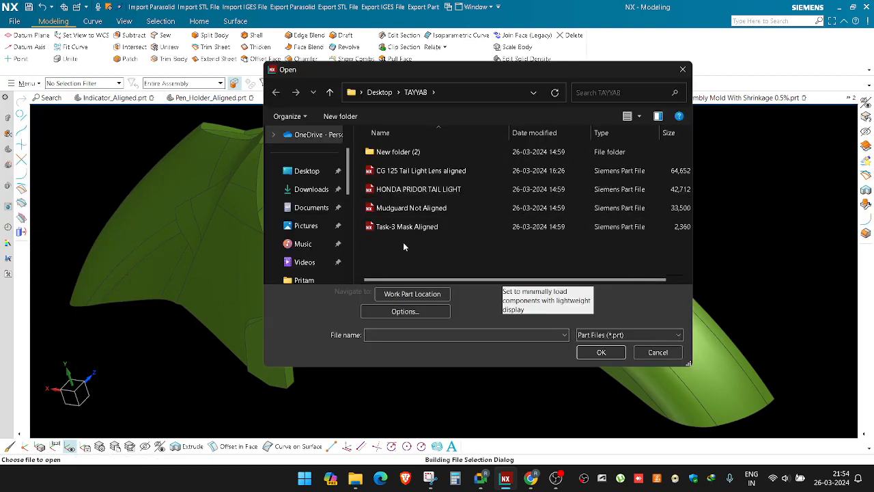
pyautogui.doubleClick(413, 229)
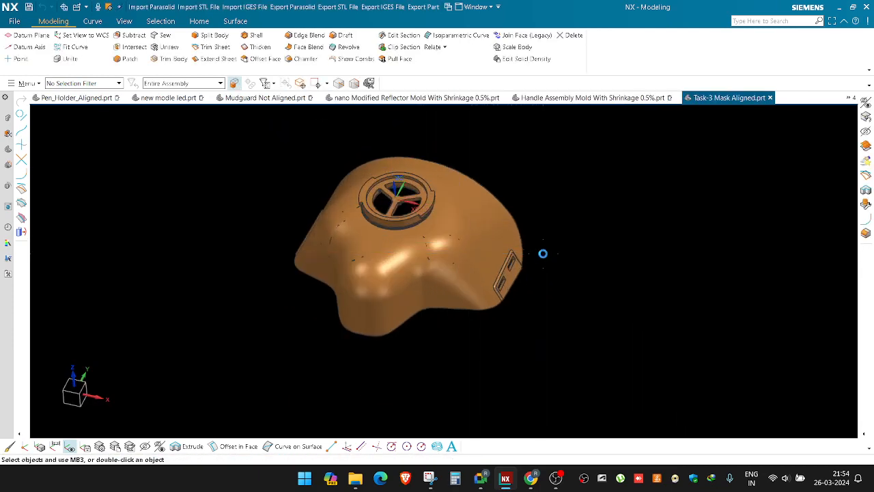
pyautogui.hotkey('ctrl', 'shift', 'u')
# Step: Examine the green half-surface of the mask and its edge blends against the orange scan, including in a straight-on view
pyautogui.scroll(3, 476, 255)
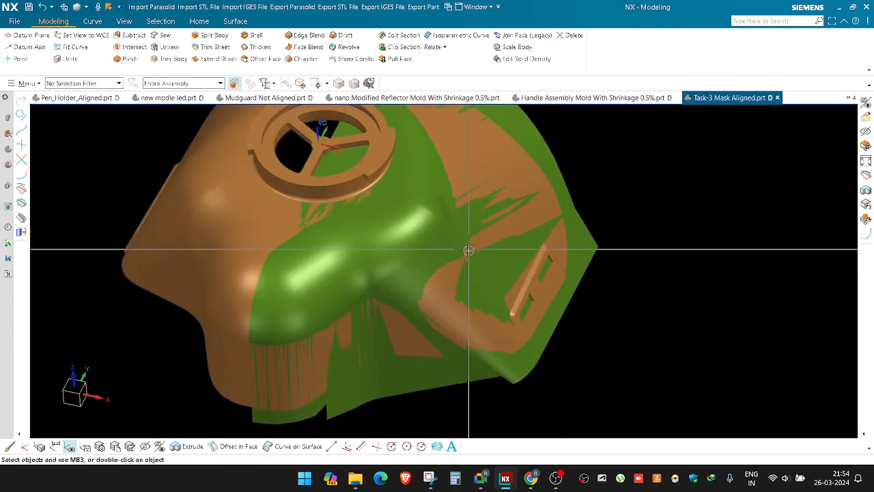
pyautogui.moveTo(468, 250); pyautogui.dragTo(428, 268, button='middle')
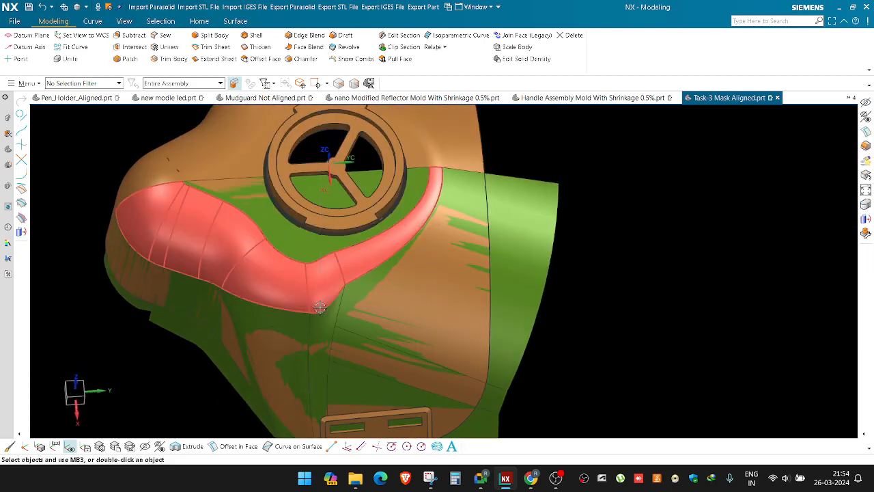
pyautogui.keyDown('shift'); pyautogui.moveTo(322, 307); pyautogui.dragTo(341, 266, button='middle'); pyautogui.keyUp('shift')
pyautogui.press('F8')
pyautogui.scroll(2, 350, 194)
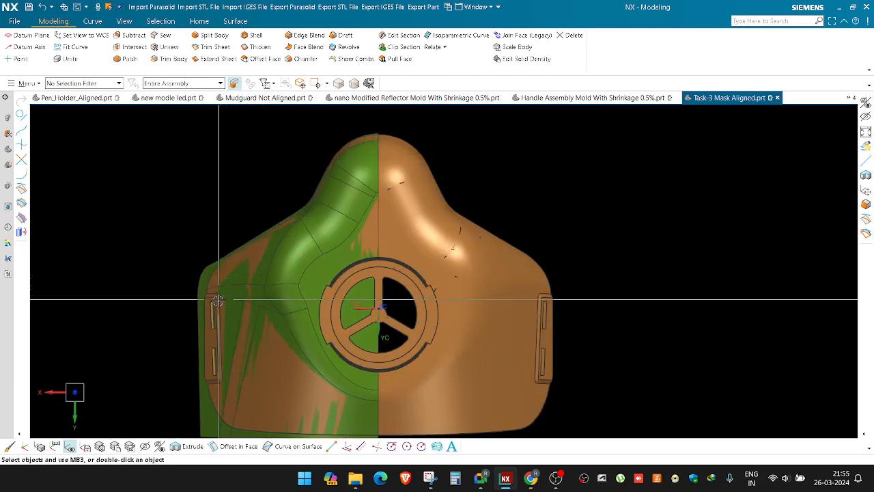
pyautogui.scroll(3, 327, 240)
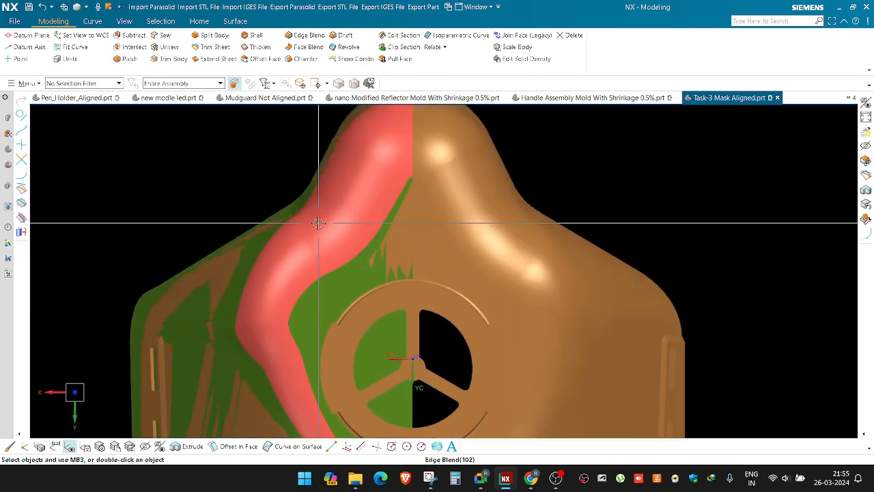
# Step: Hide the green modelled surface body overlapping the mask scan
pyautogui.moveTo(342, 232); pyautogui.dragTo(382, 326, button='middle')
pyautogui.click(449, 301)
pyautogui.hotkey('ctrl', 'b')
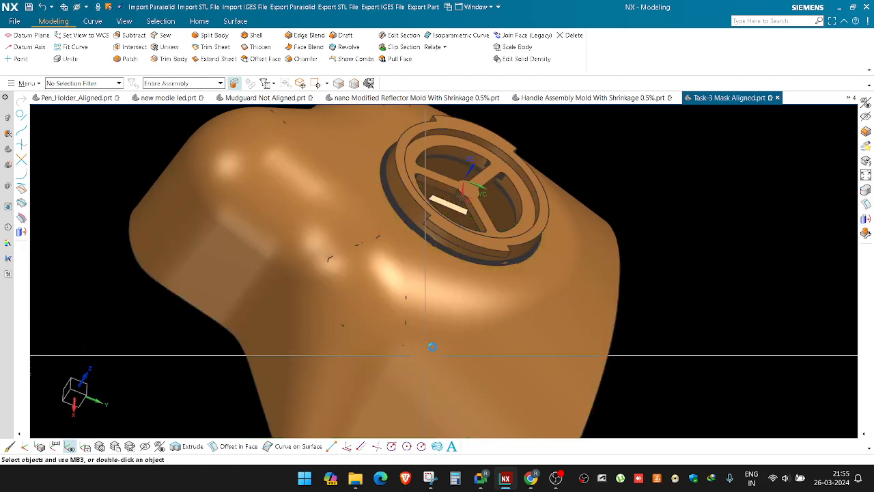
# Step: Compare the mask scan with the green modelled surfaces by repeatedly swapping the shown and hidden objects
pyautogui.hotkey('ctrl', 'shift', 'b')
pyautogui.moveTo(480, 316)
pyautogui.mouseDown(button='middle')
pyautogui.moveTo(464, 291)
pyautogui.moveTo(474, 303)
pyautogui.mouseUp(button='middle')
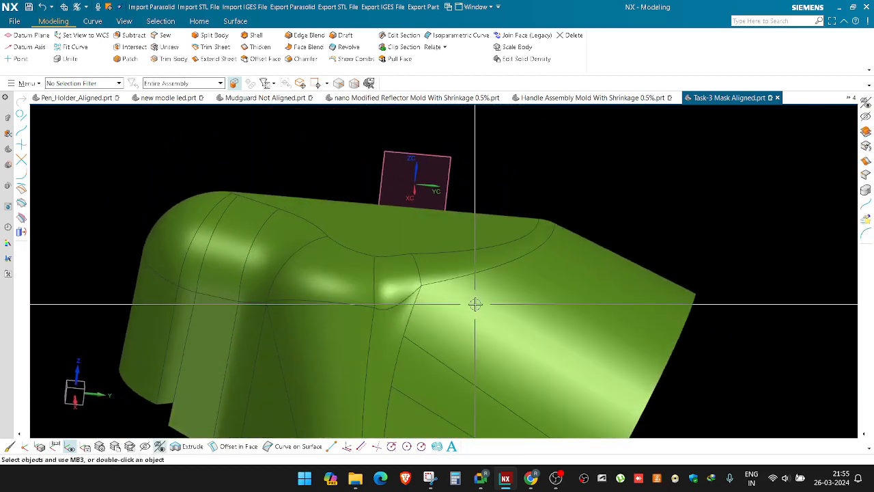
pyautogui.hotkey('ctrl', 'shift', 'b')
pyautogui.moveTo(423, 261); pyautogui.dragTo(435, 285, button='middle')
pyautogui.hotkey('ctrl', 'shift', 'b')
pyautogui.hotkey('ctrl', 'shift', 'b')
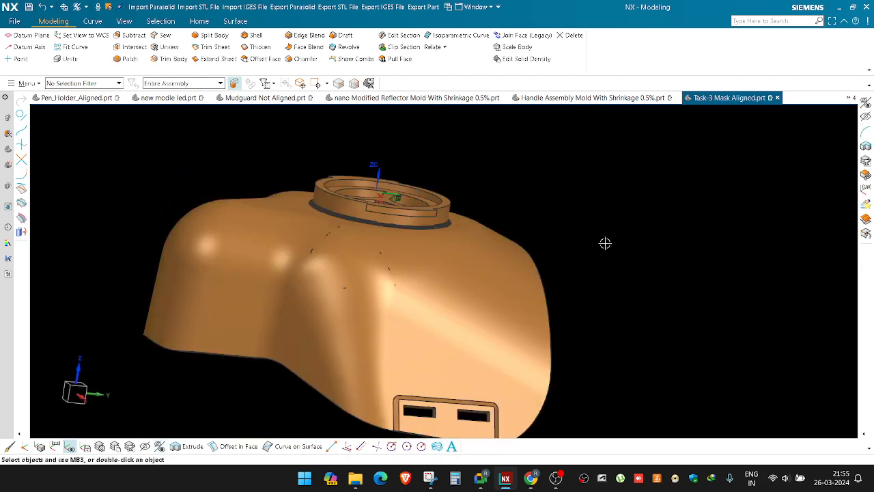
pyautogui.hotkey('ctrl', 'shift', 'b')
pyautogui.hotkey('ctrl', 'shift', 'b')
pyautogui.hotkey('ctrl', 'shift', 'b')
pyautogui.hotkey('ctrl', 'shift', 'b')
pyautogui.hotkey('ctrl', 'shift', 'b')
pyautogui.hotkey('ctrl', 'shift', 'b')
pyautogui.hotkey('ctrl', 'shift', 'b')
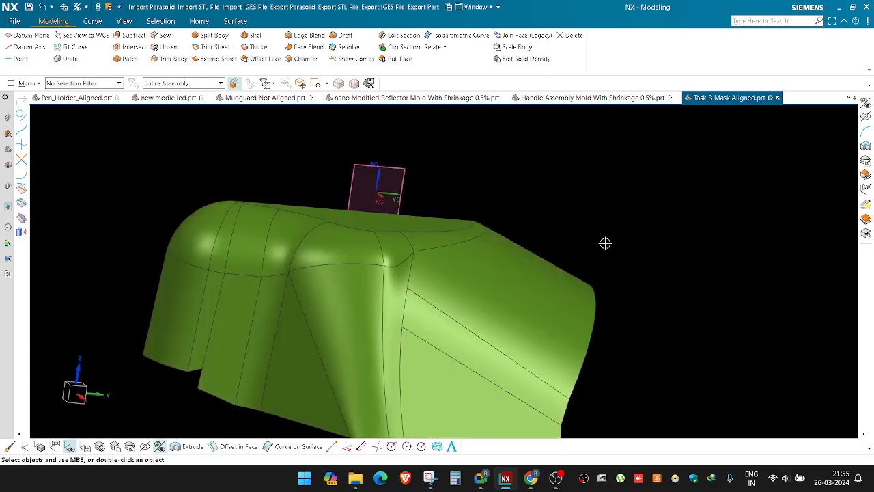
pyautogui.hotkey('ctrl', 'shift', 'b')
pyautogui.hotkey('ctrl', 'shift', 'b')
pyautogui.hotkey('ctrl', 'shift', 'b')
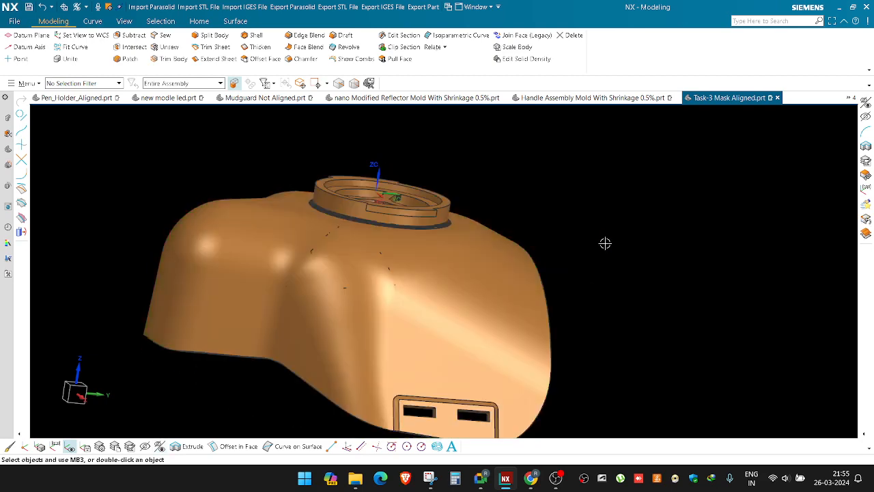
pyautogui.hotkey('ctrl', 'shift', 'b')
pyautogui.hotkey('ctrl', 'shift', 'b')
pyautogui.moveTo(376, 296); pyautogui.dragTo(589, 276, button='middle')
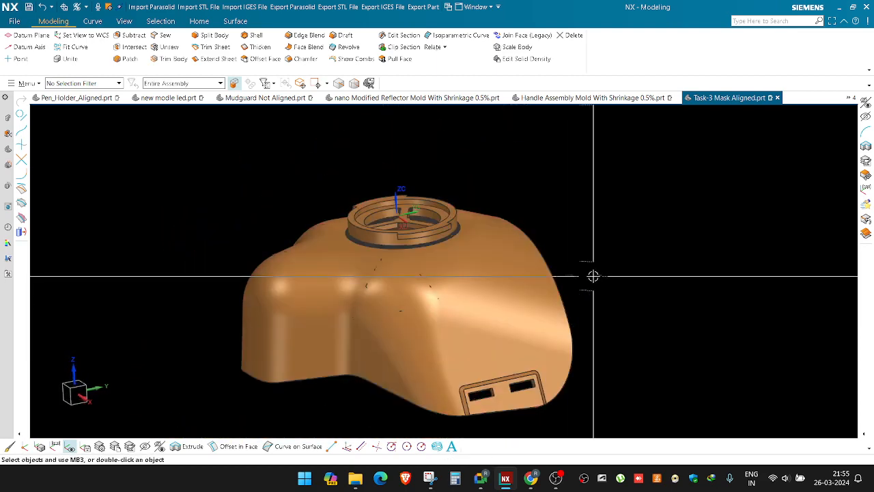
# Step: Run a Facet Body Curvature map on the orange mask scan with a concave threshold radius of 15
pyautogui.click(594, 276)
pyautogui.rightClick(593, 276)
pyautogui.click(631, 217)
pyautogui.click(419, 265)
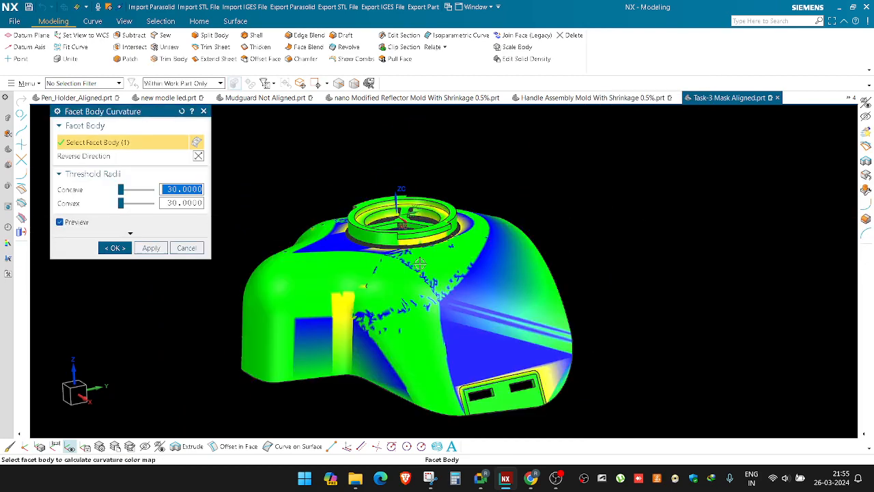
pyautogui.moveTo(427, 259); pyautogui.dragTo(379, 273, button='middle')
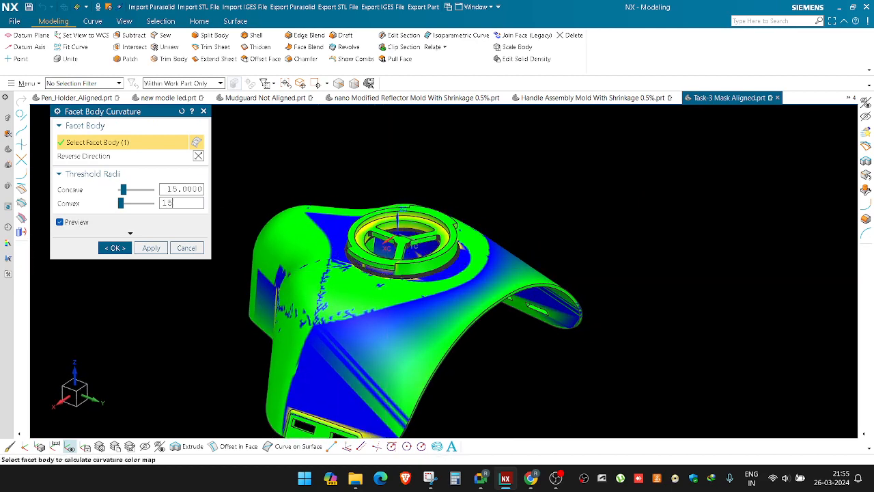
pyautogui.press('Return')
# Step: Set the curvature map's threshold radii to 30 concave and 25 convex
pyautogui.scroll(-3, 410, 245)
pyautogui.scroll(2, 334, 258)
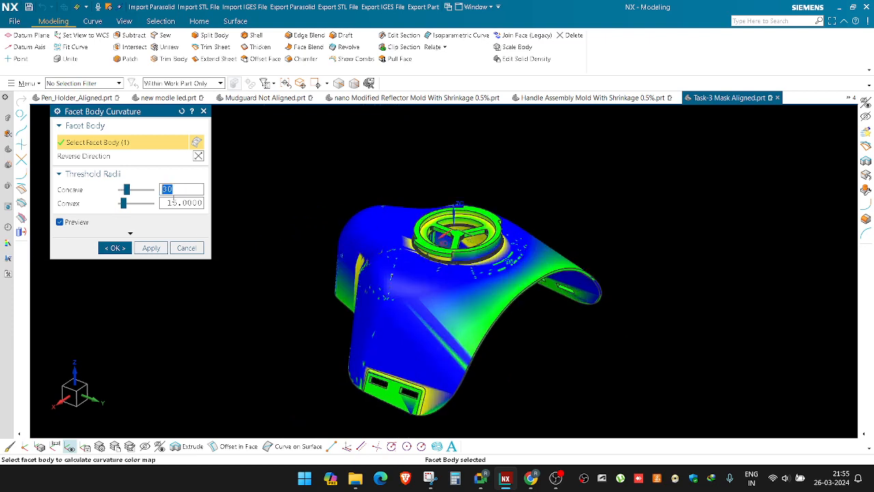
pyautogui.write('20')
pyautogui.press('Return')
pyautogui.write('2')
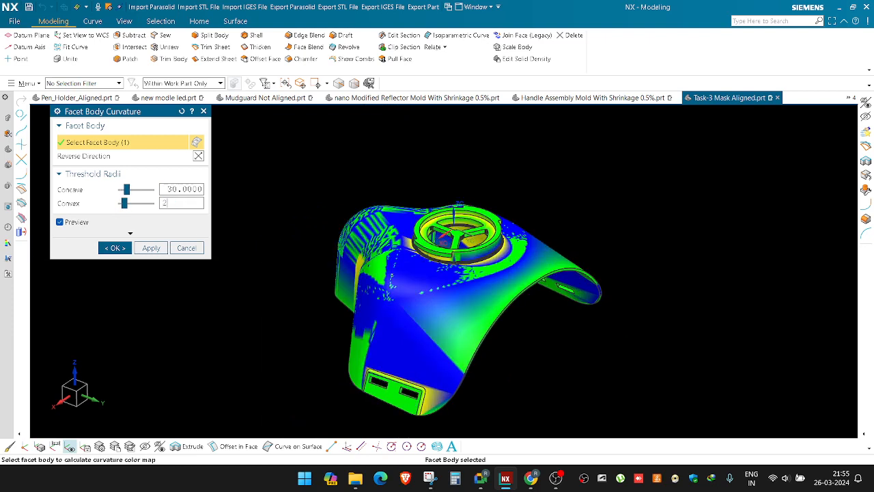
pyautogui.write('5')
pyautogui.press('Return')
# Step: Examine the curvature colour map on the mask scan for blend regions and flat areas around the nose, cheek and filter ring
pyautogui.scroll(2, 400, 329)
pyautogui.moveTo(400, 331); pyautogui.dragTo(442, 314, button='middle')
pyautogui.keyDown('shift'); pyautogui.moveTo(549, 309); pyautogui.dragTo(503, 311, button='middle'); pyautogui.keyUp('shift')
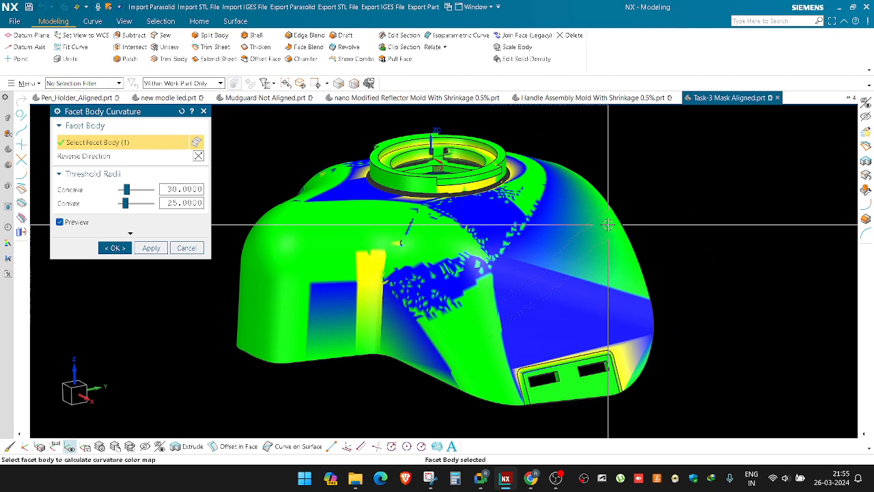
pyautogui.scroll(2, 506, 336)
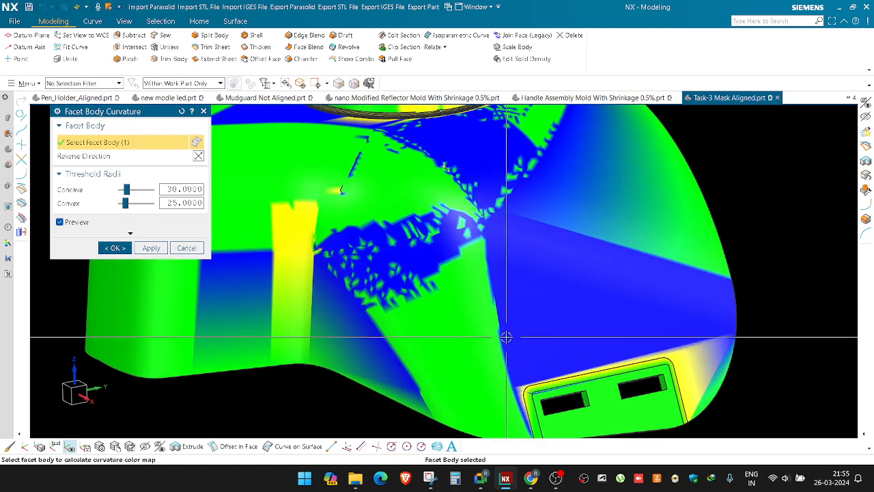
pyautogui.moveTo(487, 290); pyautogui.dragTo(472, 332, button='middle')
pyautogui.scroll(-5, 472, 332)
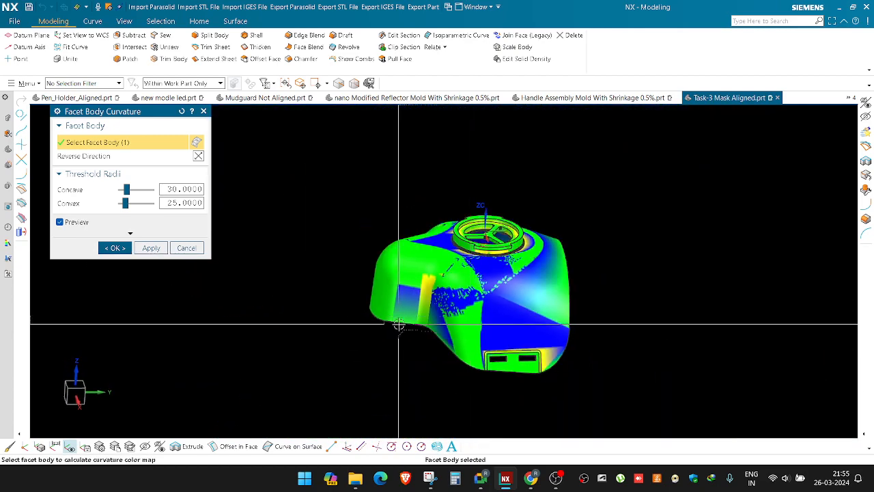
pyautogui.moveTo(398, 324)
pyautogui.mouseDown(button='middle')
pyautogui.moveTo(385, 328)
pyautogui.moveTo(410, 321)
pyautogui.mouseUp(button='middle')
pyautogui.scroll(3, 410, 321)
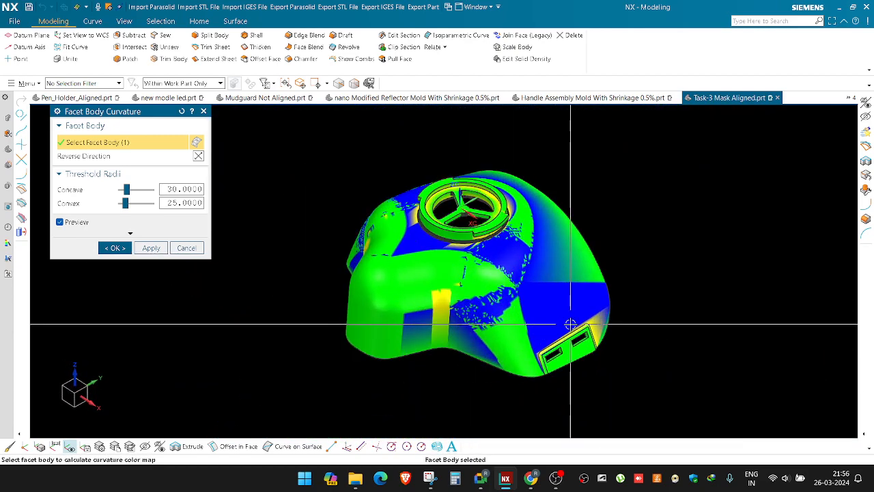
# Step: Capture a Snipping Tool snip of the mask's curvature colour map, and close Facet Body Curvature back in NX
pyautogui.click(429, 478)
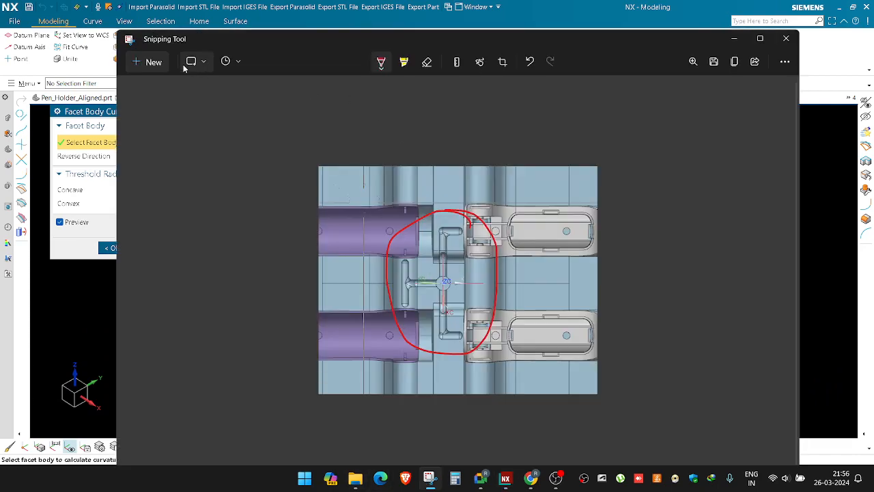
pyautogui.click(155, 62)
pyautogui.moveTo(648, 142); pyautogui.dragTo(248, 410)
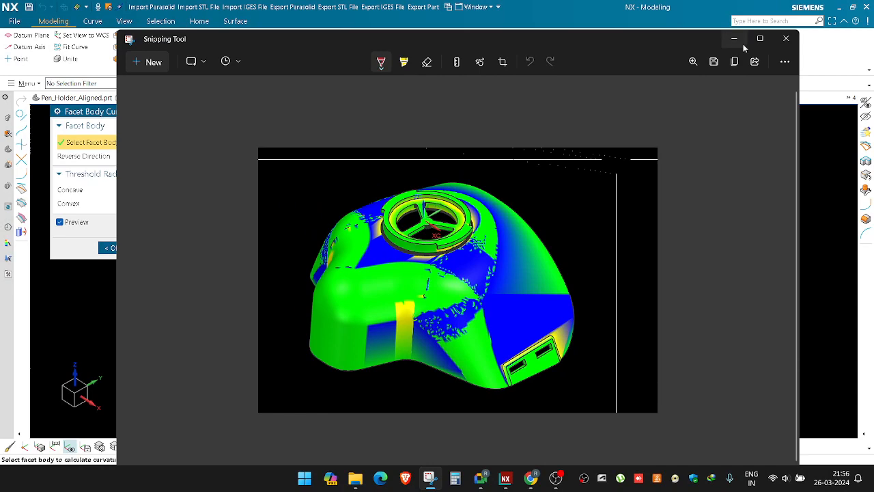
pyautogui.click(735, 39)
pyautogui.press('Escape')
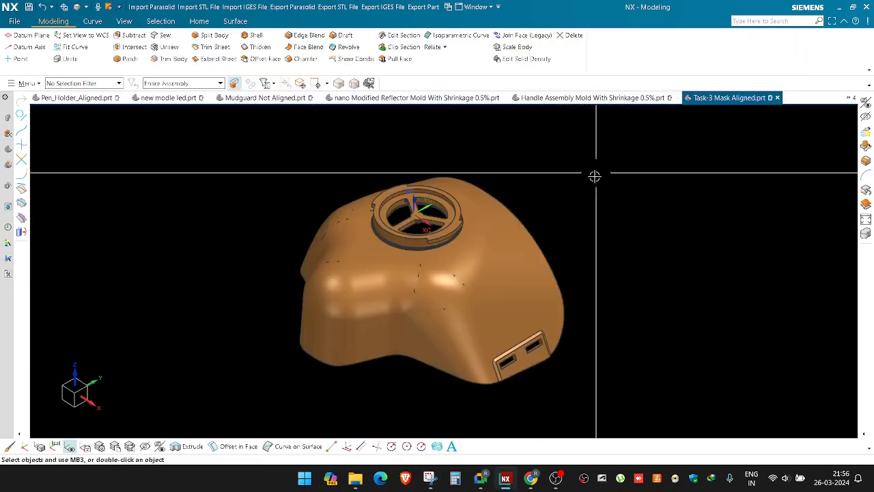
# Step: Compare the orange mask scan with the captured curvature snip, viewing the scan from the front and around the filter ring
pyautogui.scroll(2, 585, 270)
pyautogui.moveTo(585, 272); pyautogui.dragTo(455, 308, button='middle')
pyautogui.click(430, 478)
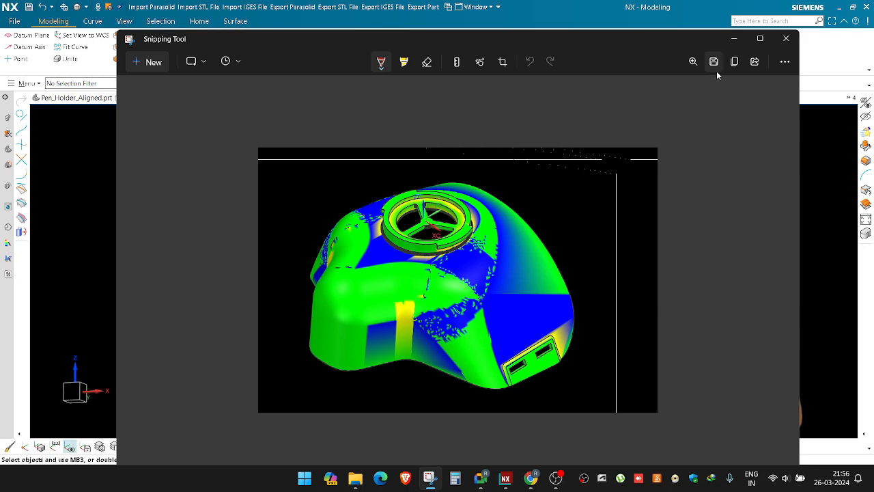
pyautogui.click(734, 39)
pyautogui.moveTo(478, 205); pyautogui.dragTo(414, 241, button='middle')
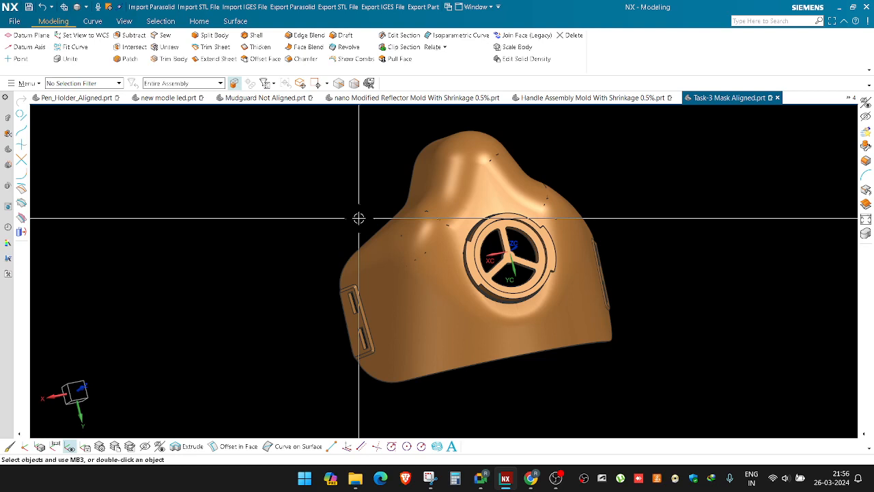
# Step: Inspect the long narrow blend surface in the Mudguard Not Aligned part and return to the Task-3 Mask Aligned part
pyautogui.click(253, 100)
pyautogui.moveTo(296, 190); pyautogui.dragTo(329, 189, button='middle')
pyautogui.scroll(4, 167, 218)
pyautogui.keyDown('shift'); pyautogui.moveTo(127, 248); pyautogui.dragTo(287, 246, button='middle'); pyautogui.keyUp('shift')
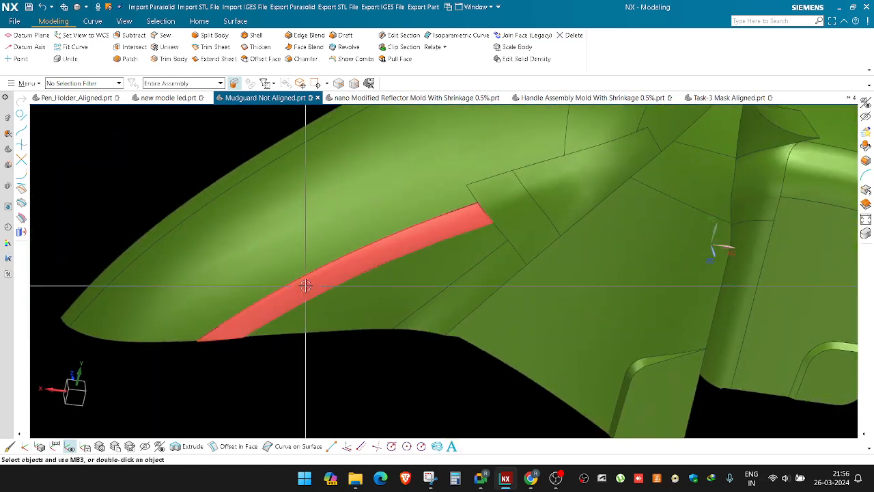
pyautogui.moveTo(333, 267); pyautogui.dragTo(357, 196, button='middle')
pyautogui.click(699, 102)
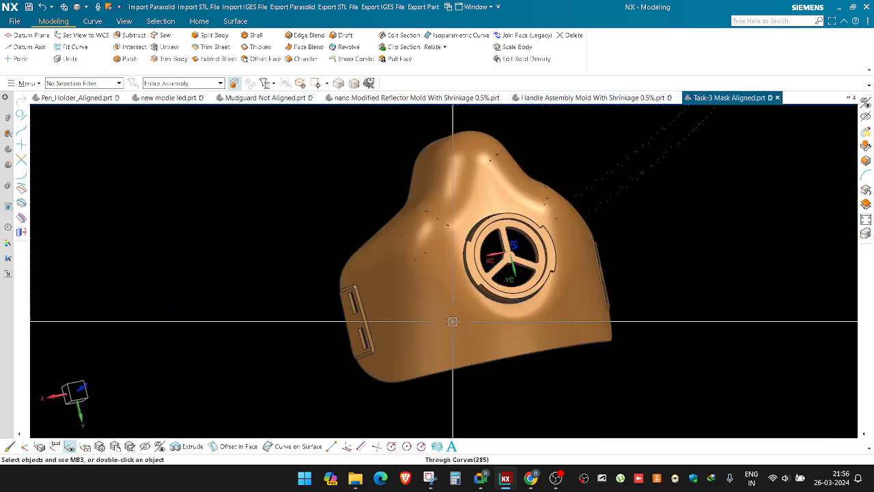
# Step: Display the green modelled surfaces together with the orange mask scan and examine how the blends overlap it
pyautogui.moveTo(437, 314); pyautogui.dragTo(536, 284, button='middle')
pyautogui.keyDown('shift'); pyautogui.moveTo(584, 296); pyautogui.dragTo(532, 376, button='middle'); pyautogui.keyUp('shift')
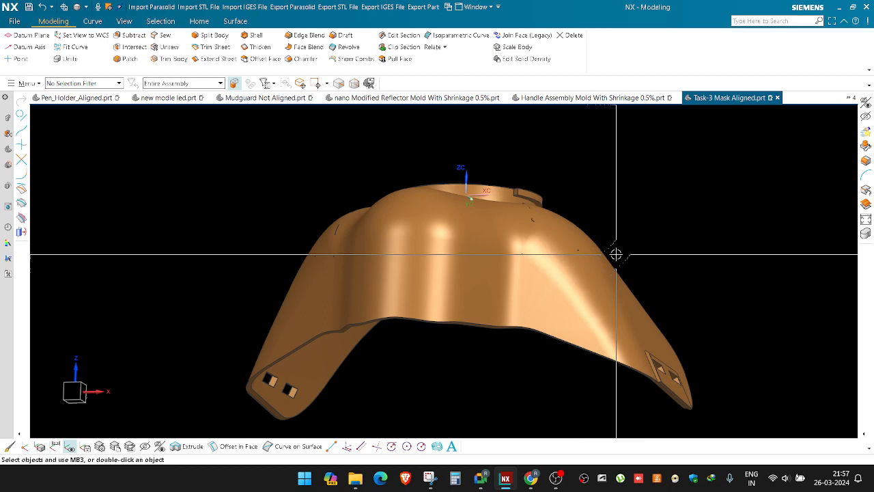
pyautogui.moveTo(599, 301); pyautogui.dragTo(597, 314, button='middle')
pyautogui.hotkey('ctrl', 'shift', 'b')
pyautogui.scroll(-5, 574, 266)
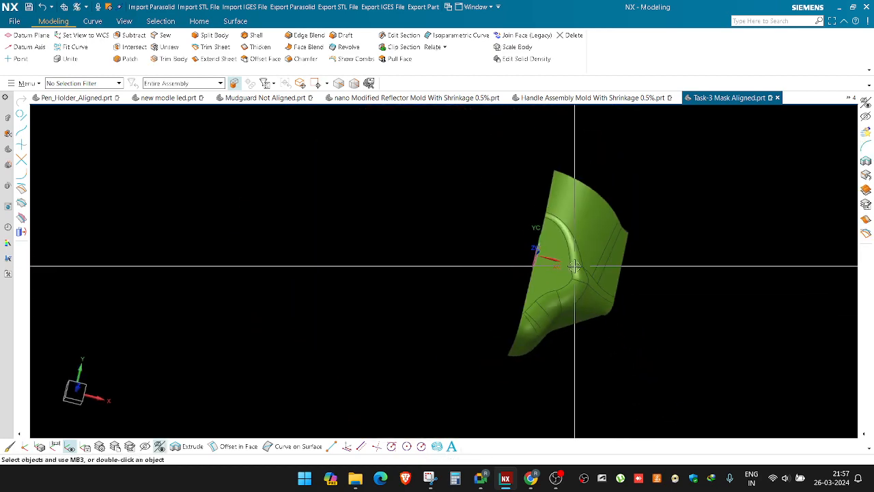
pyautogui.hotkey('ctrl', 'b')
pyautogui.click(591, 247)
pyautogui.middleClick(590, 247)
pyautogui.hotkey('ctrl', 'shift', 'b')
pyautogui.moveTo(575, 274); pyautogui.dragTo(459, 235, button='middle')
pyautogui.scroll(3, 448, 245)
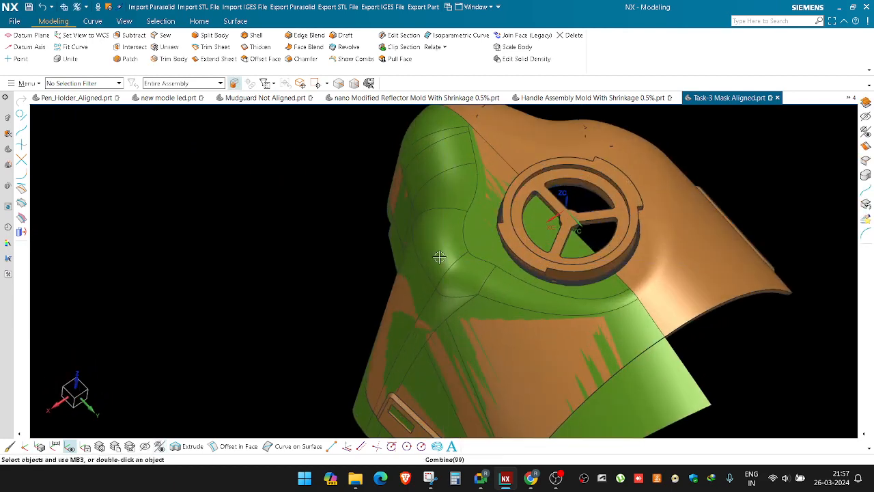
pyautogui.scroll(-1, 439, 254)
pyautogui.scroll(-2, 431, 254)
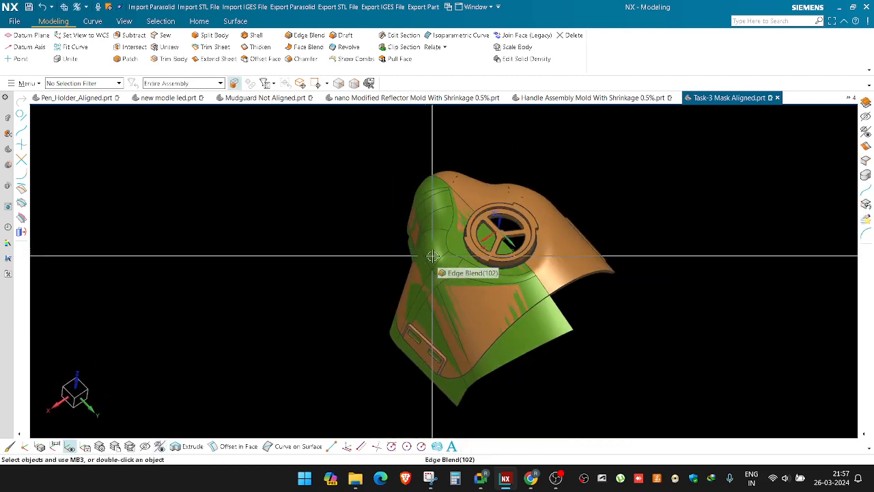
# Step: Try hiding the large green sheet body over the mask scan, and undo the hiding
pyautogui.scroll(2, 523, 331)
pyautogui.click(545, 332)
pyautogui.hotkey('ctrl', 'b')
pyautogui.hotkey('ctrl', 'z')
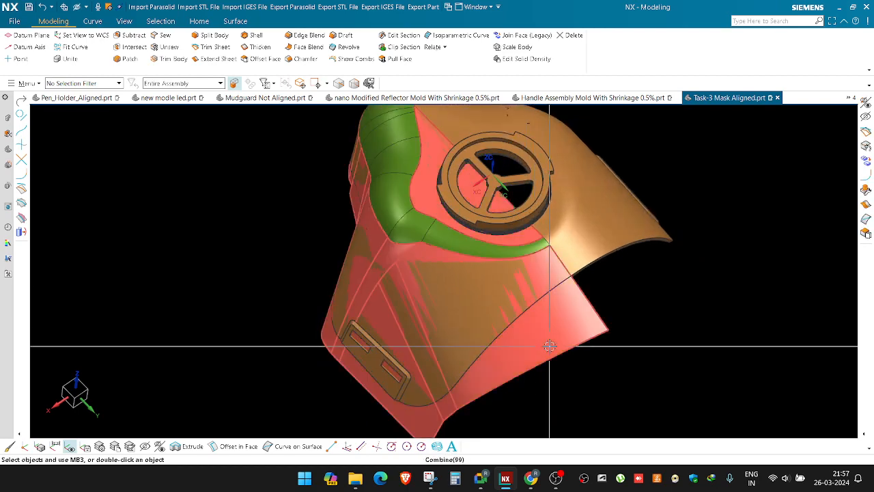
# Step: Hide the green modelled surfaces so that only the orange mask scan is displayed
pyautogui.moveTo(549, 347); pyautogui.dragTo(571, 324, button='middle')
pyautogui.click(574, 249)
pyautogui.hotkey('ctrl', 'b')
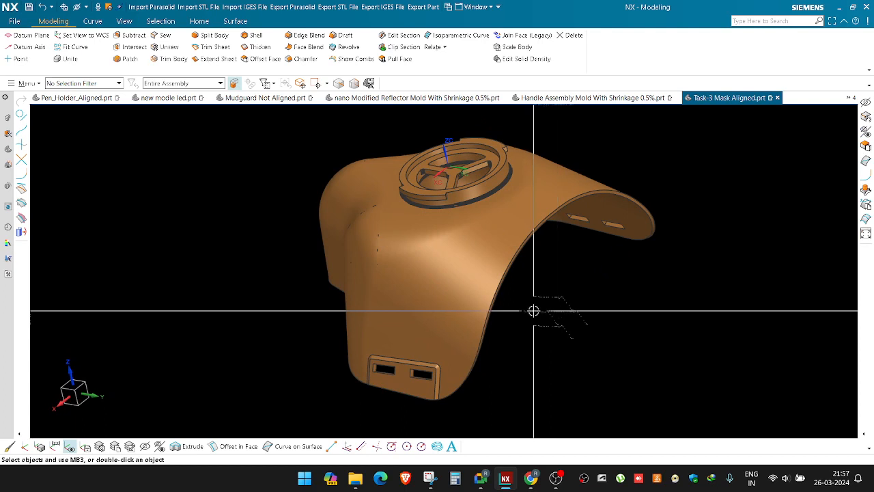
pyautogui.moveTo(532, 310)
pyautogui.mouseDown(button='middle')
pyautogui.moveTo(508, 293)
pyautogui.moveTo(533, 318)
pyautogui.mouseUp(button='middle')
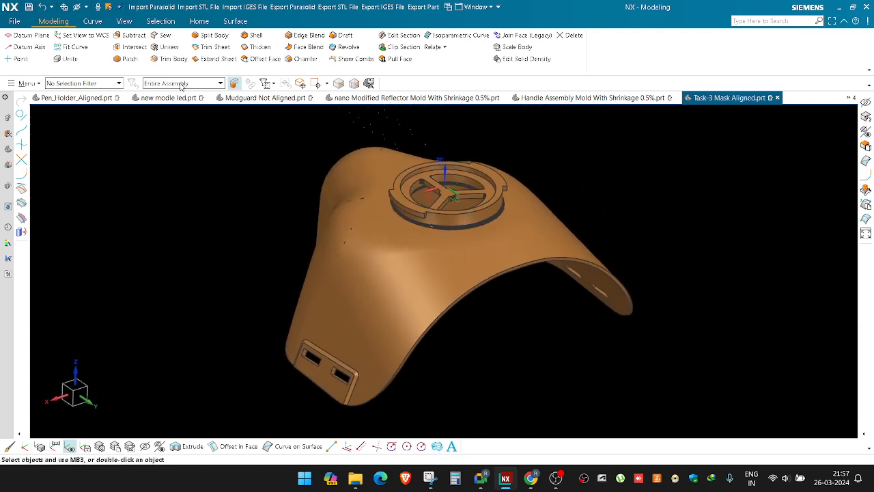
# Step: Browse the project folder and its New folder (2) for part files to open
pyautogui.click(25, 83)
pyautogui.moveTo(21, 97)
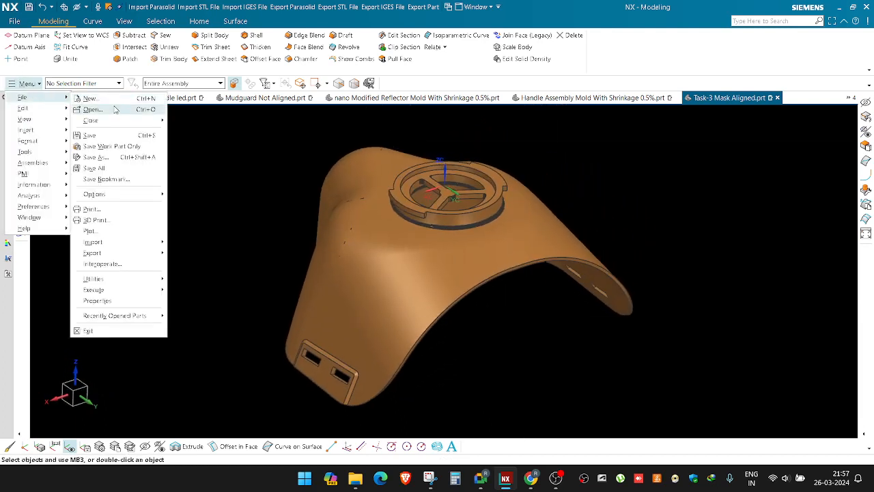
pyautogui.click(96, 112)
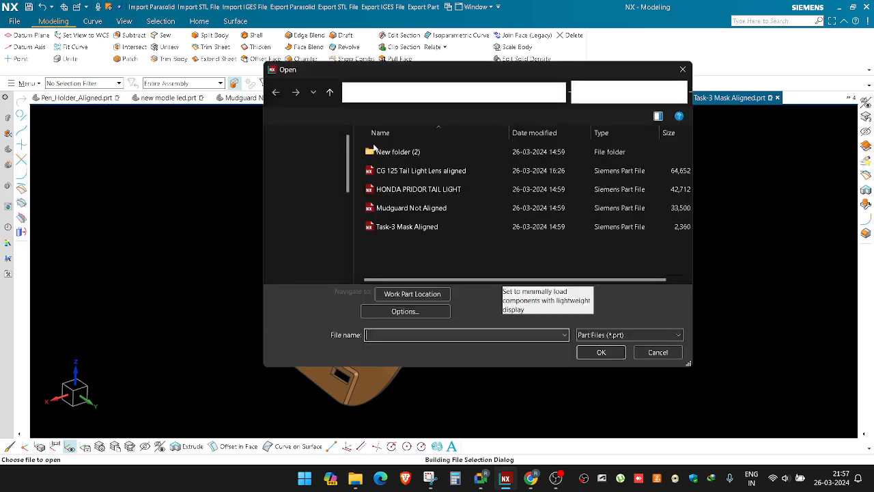
pyautogui.click(429, 232)
pyautogui.click(431, 213)
pyautogui.click(414, 249)
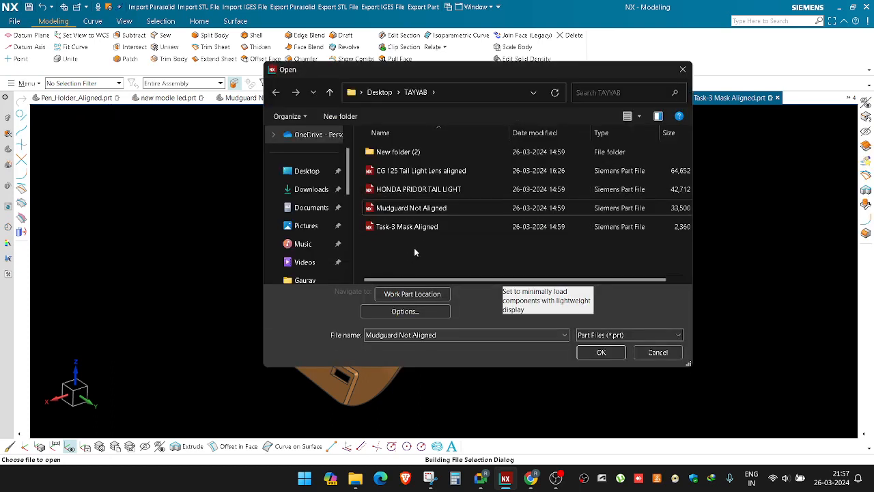
pyautogui.doubleClick(413, 153)
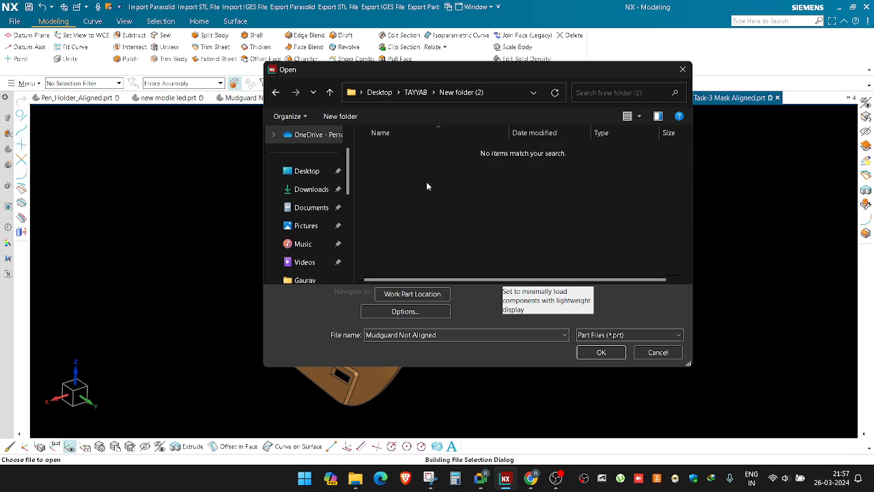
pyautogui.hotkey('alt', 'Left')
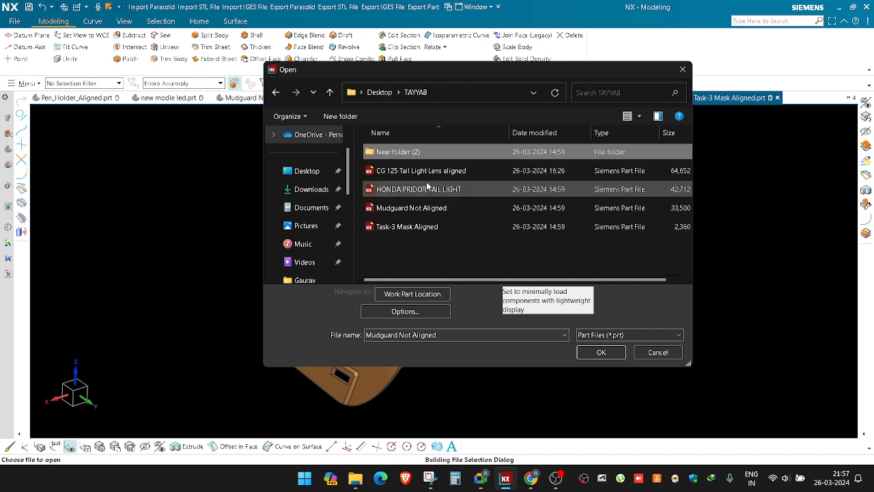
pyautogui.click(430, 254)
# Step: Switch to the desktop and open New folder (2) inside the project folder in File Explorer
pyautogui.click(356, 481)
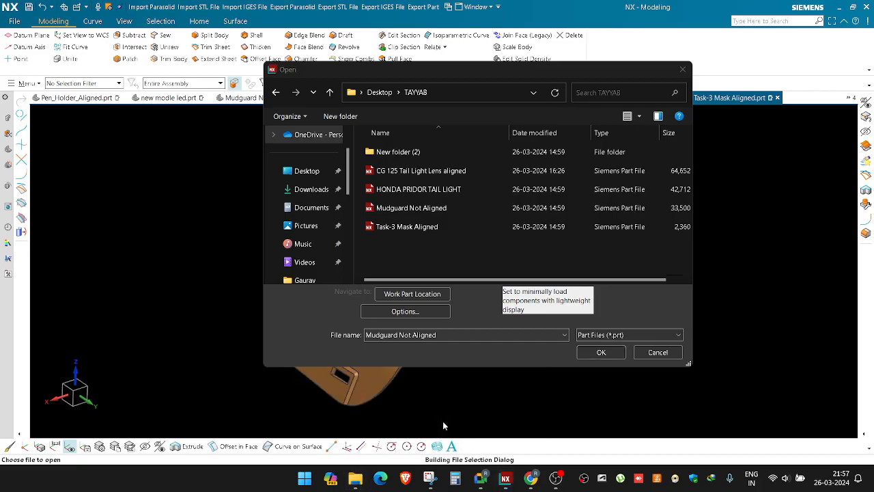
pyautogui.press('super+d')
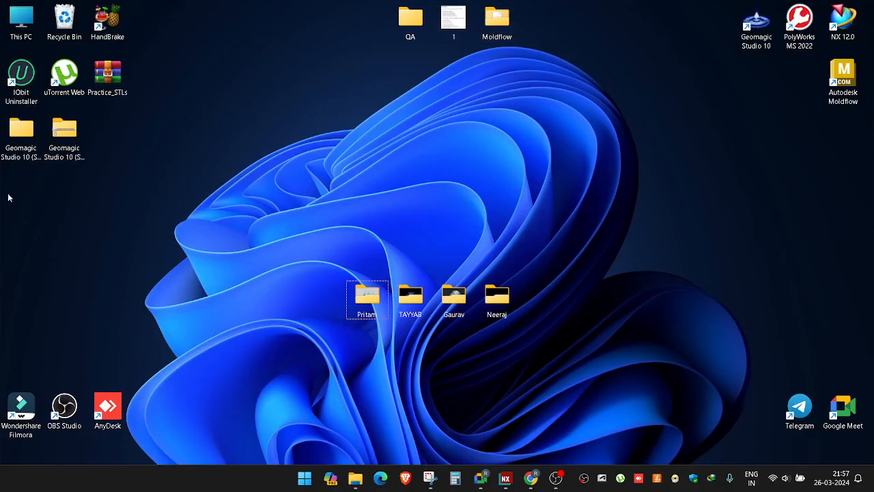
pyautogui.click(414, 298)
pyautogui.doubleClick(415, 299)
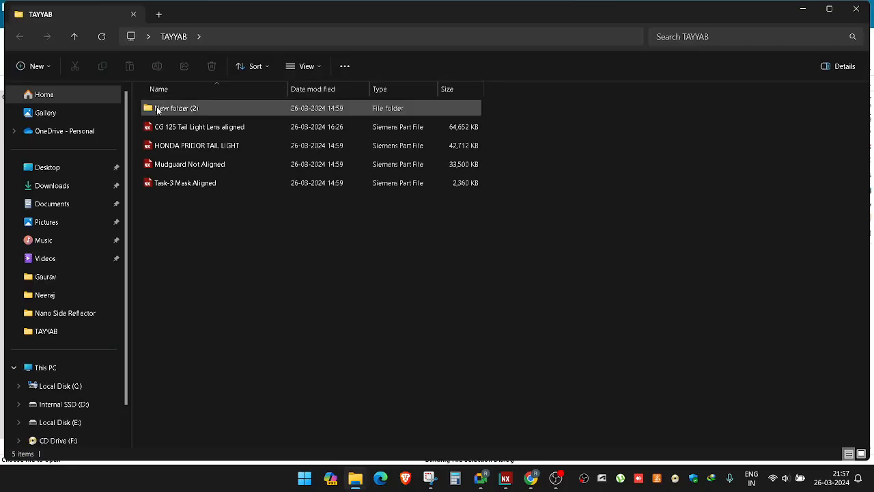
pyautogui.doubleClick(161, 108)
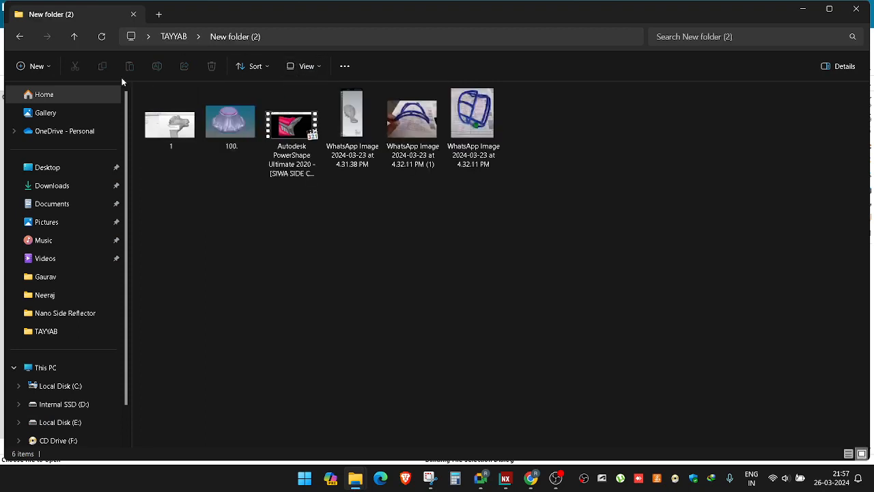
# Step: View the horse-head image 1.PNG and the neighbouring image 100..PNG, and minimise the photo viewer
pyautogui.click(172, 130)
pyautogui.press('Return')
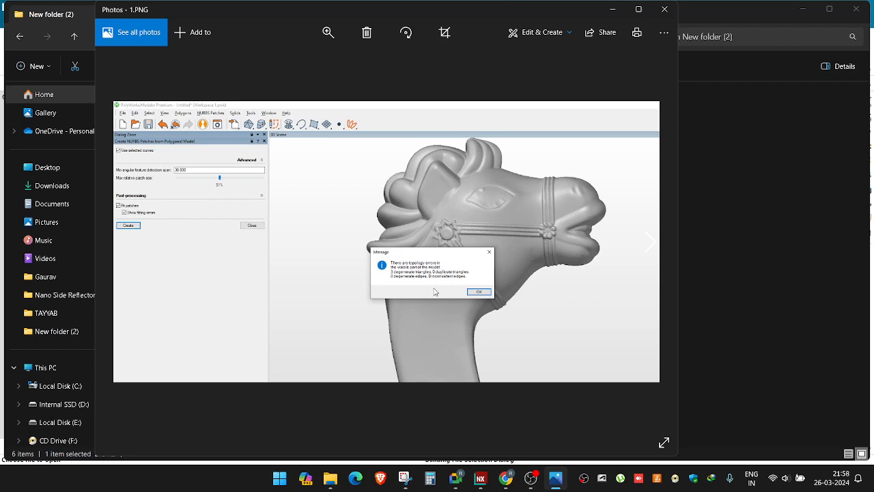
pyautogui.press('Right')
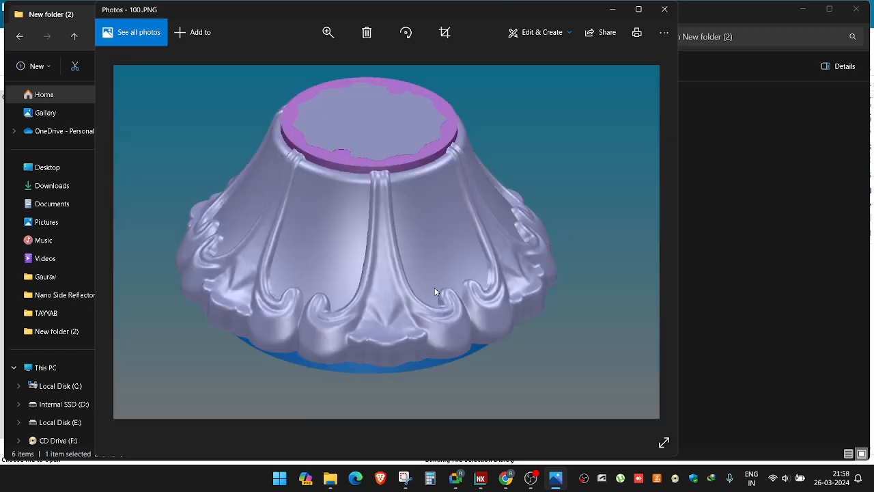
pyautogui.press('Left')
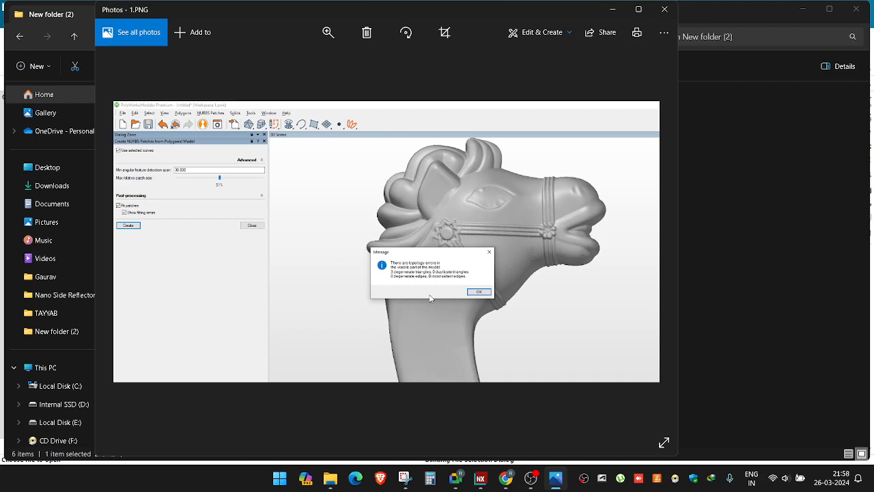
pyautogui.click(619, 11)
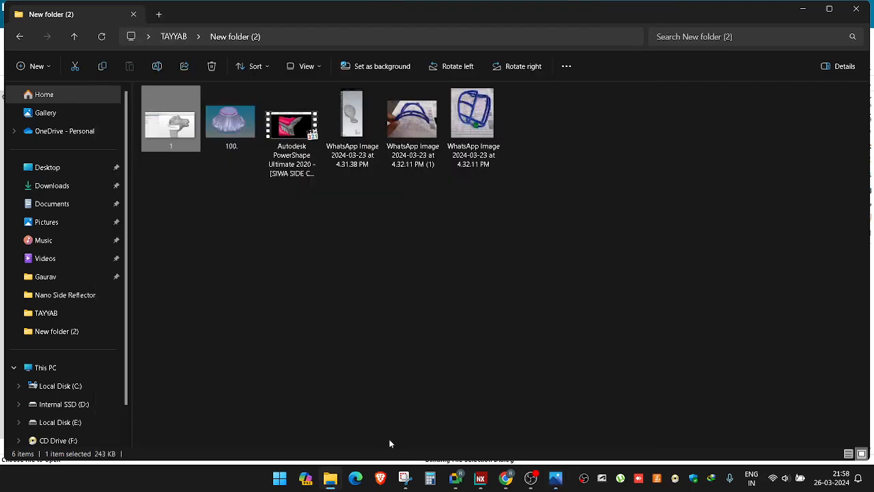
# Step: Capture a snip of the empty dark area beside the thumbnails to use as a blank drawing canvas
pyautogui.click(404, 478)
pyautogui.click(145, 60)
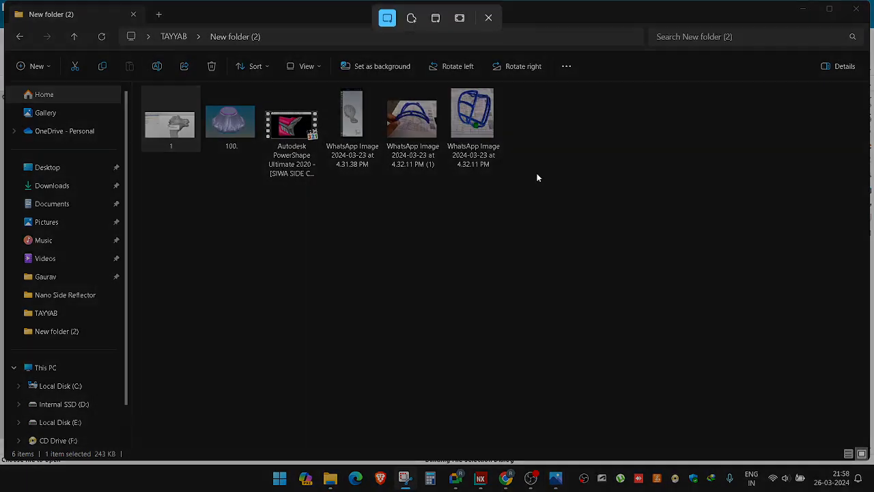
pyautogui.moveTo(551, 164); pyautogui.dragTo(858, 441)
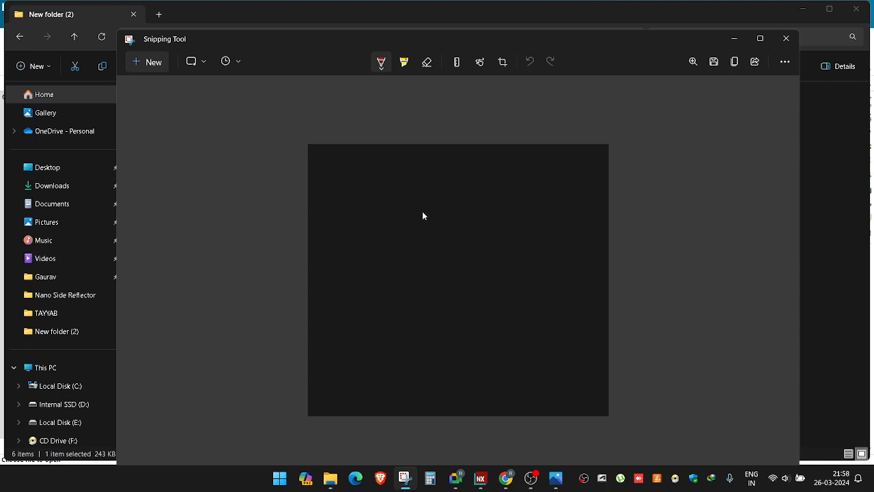
pyautogui.moveTo(423, 212); pyautogui.dragTo(401, 254)
pyautogui.moveTo(379, 314)
pyautogui.mouseDown()
pyautogui.moveTo(427, 314)
pyautogui.moveTo(435, 228)
pyautogui.moveTo(426, 215)
pyautogui.moveTo(508, 306)
pyautogui.mouseUp()
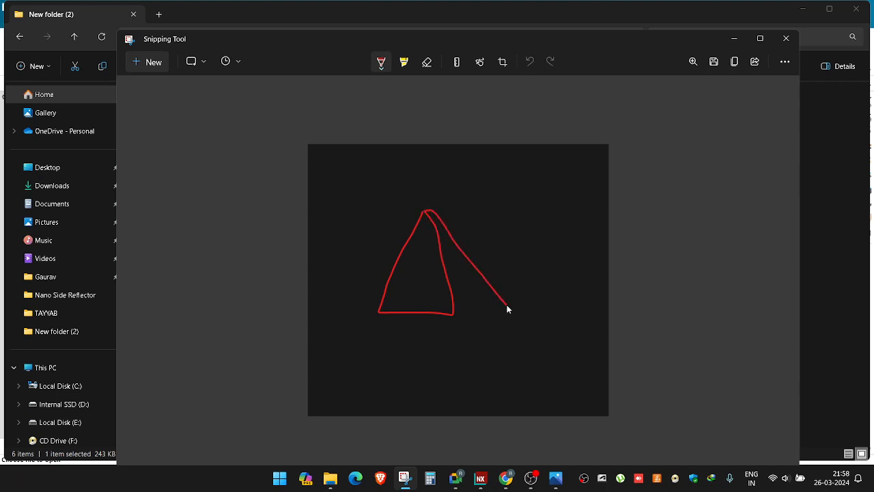
pyautogui.moveTo(444, 311); pyautogui.dragTo(445, 312)
pyautogui.hotkey('ctrl', 'z')
pyautogui.hotkey('ctrl', 'z')
pyautogui.hotkey('ctrl', 'z')
# Step: Sketch two adjoining red triangles sharing one edge on the blank snip
pyautogui.moveTo(394, 265)
pyautogui.mouseDown()
pyautogui.moveTo(417, 207)
pyautogui.moveTo(463, 315)
pyautogui.mouseUp()
pyautogui.moveTo(385, 306); pyautogui.dragTo(380, 319)
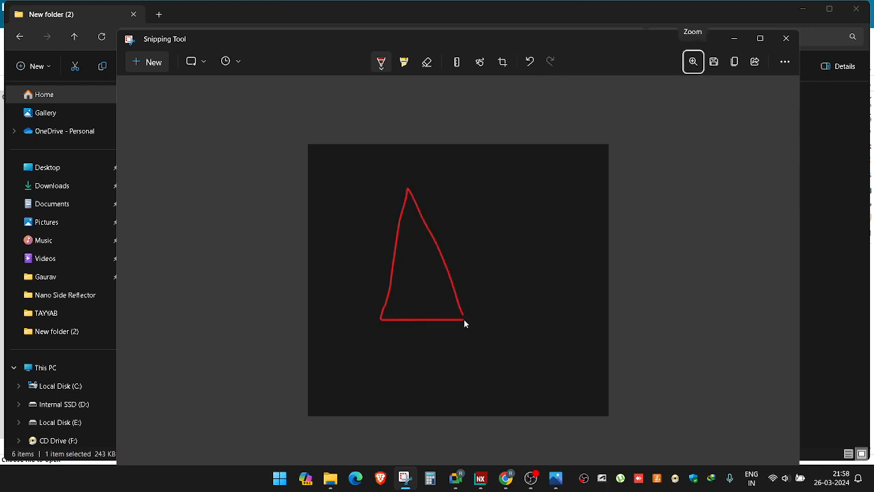
pyautogui.moveTo(409, 188); pyautogui.dragTo(470, 240)
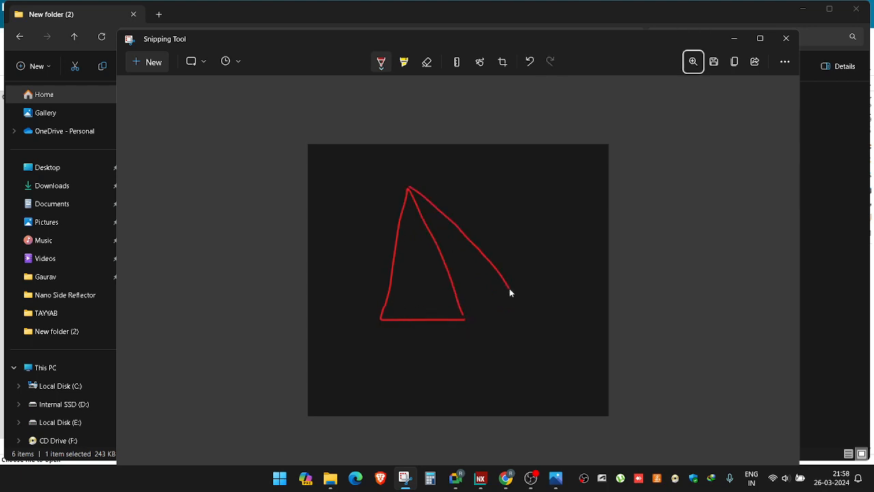
pyautogui.moveTo(485, 303); pyautogui.dragTo(459, 316)
# Step: Draw a green curve along the triangles' lower edges and mark the gap to the first triangle with a double arrow
pyautogui.click(381, 63)
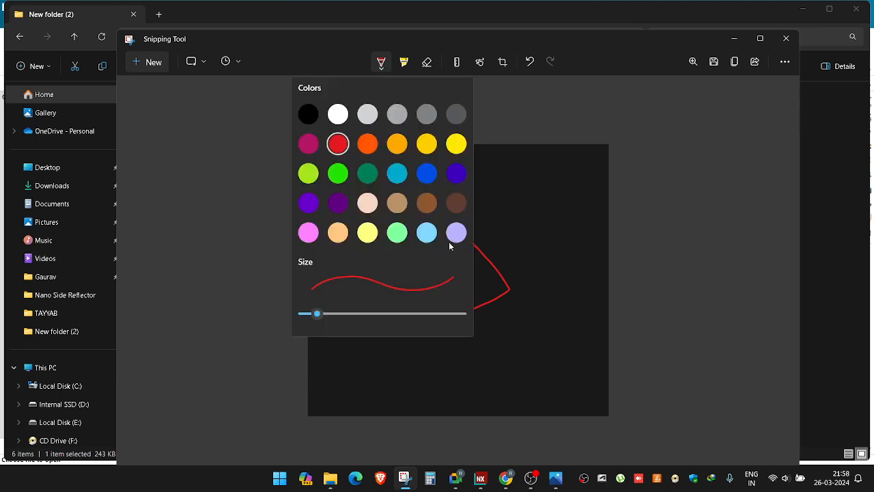
pyautogui.click(341, 179)
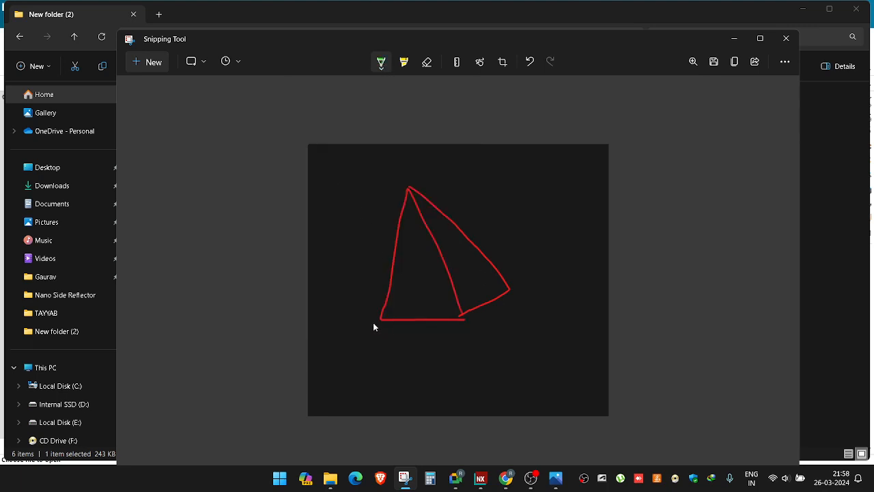
pyautogui.moveTo(359, 312); pyautogui.dragTo(410, 327)
pyautogui.moveTo(512, 284); pyautogui.dragTo(524, 258)
pyautogui.moveTo(418, 320)
pyautogui.mouseDown()
pyautogui.moveTo(416, 332)
pyautogui.moveTo(424, 322)
pyautogui.mouseUp()
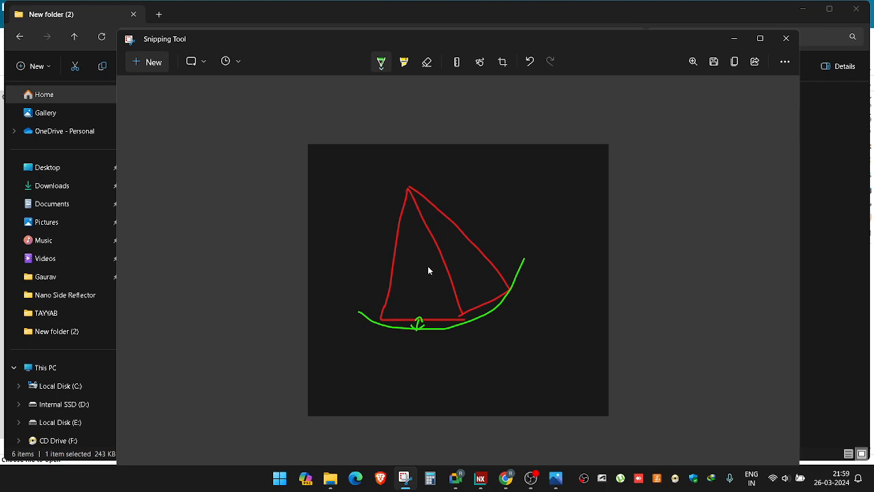
# Step: Draw a green curved double arrow across the triangles' shared edge, extend the lower curve at both ends, and add a zigzag beneath it
pyautogui.moveTo(429, 268)
pyautogui.mouseDown()
pyautogui.moveTo(452, 272)
pyautogui.moveTo(461, 258)
pyautogui.moveTo(466, 265)
pyautogui.moveTo(437, 274)
pyautogui.mouseUp()
pyautogui.moveTo(525, 261); pyautogui.dragTo(585, 289)
pyautogui.moveTo(355, 309); pyautogui.dragTo(327, 359)
pyautogui.moveTo(358, 325)
pyautogui.mouseDown()
pyautogui.moveTo(435, 338)
pyautogui.moveTo(544, 287)
pyautogui.moveTo(599, 300)
pyautogui.mouseUp()
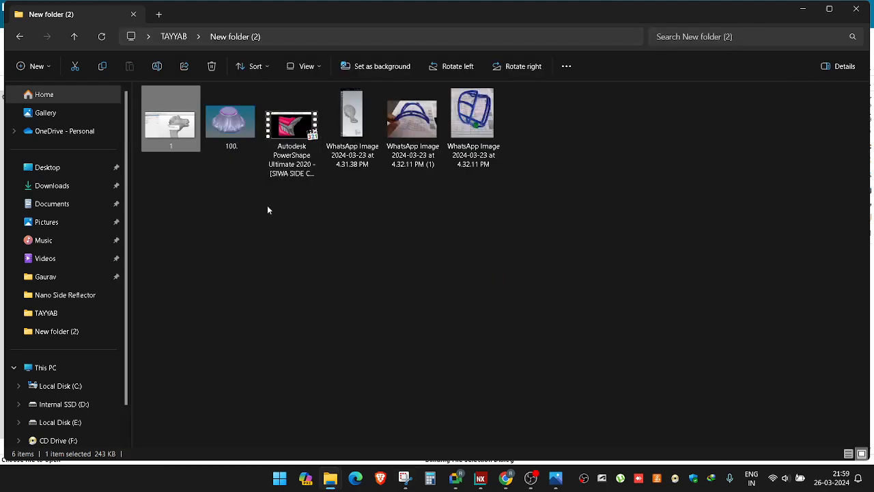
# Step: Enlarge the topology error message in the horse-head image 1.PNG, and compare it with the triangle sketch
pyautogui.click(555, 478)
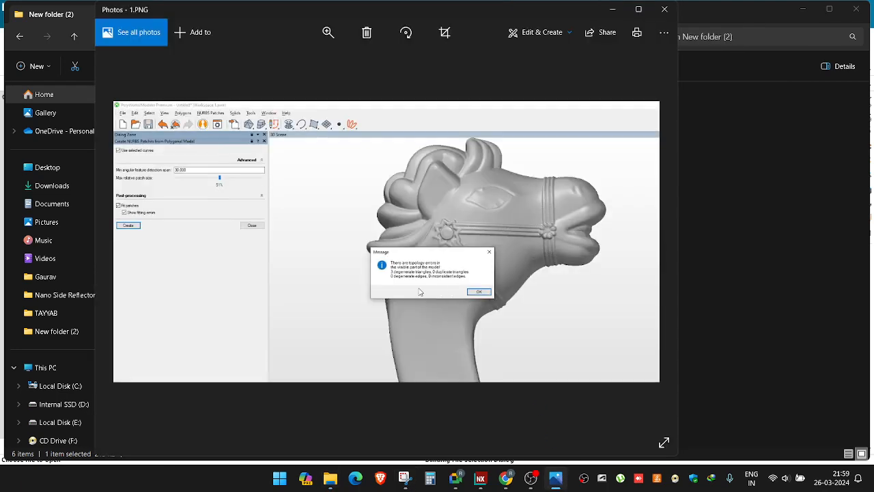
pyautogui.scroll(3, 419, 295)
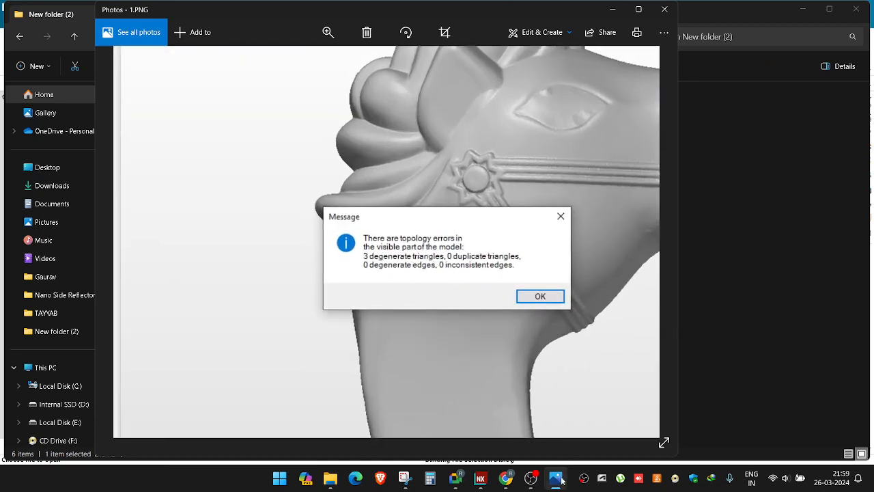
pyautogui.moveTo(562, 482)
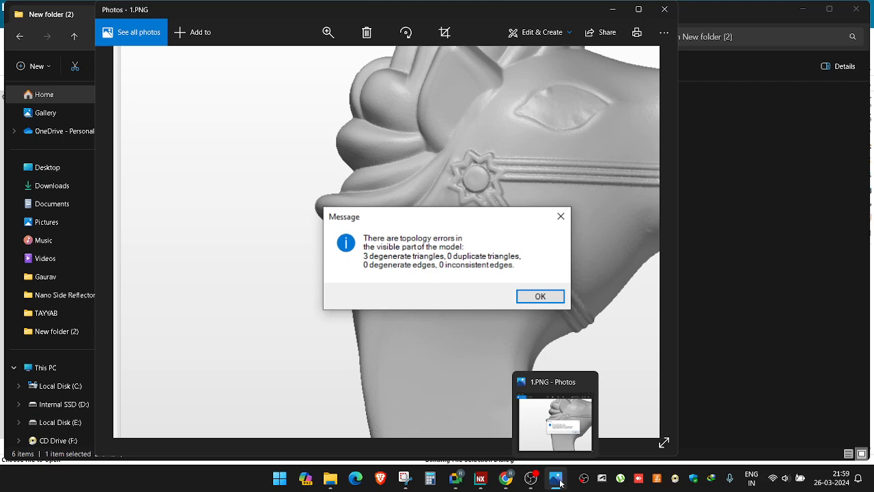
pyautogui.click(557, 482)
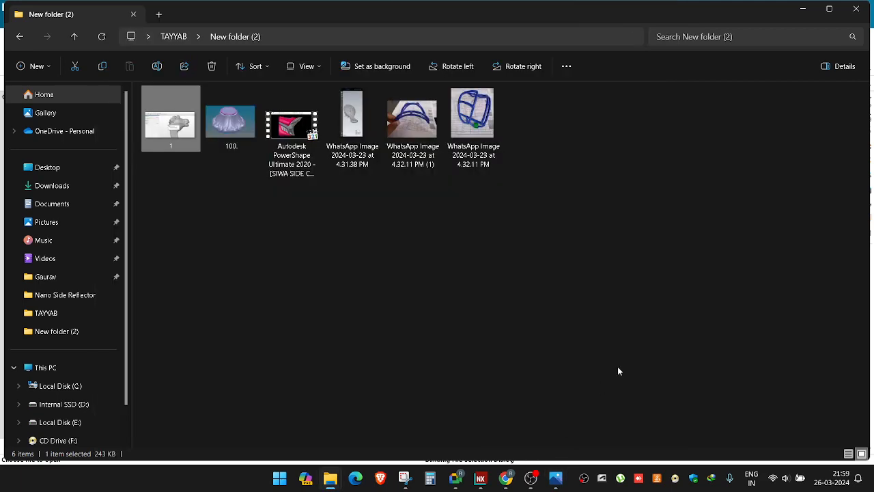
pyautogui.click(405, 478)
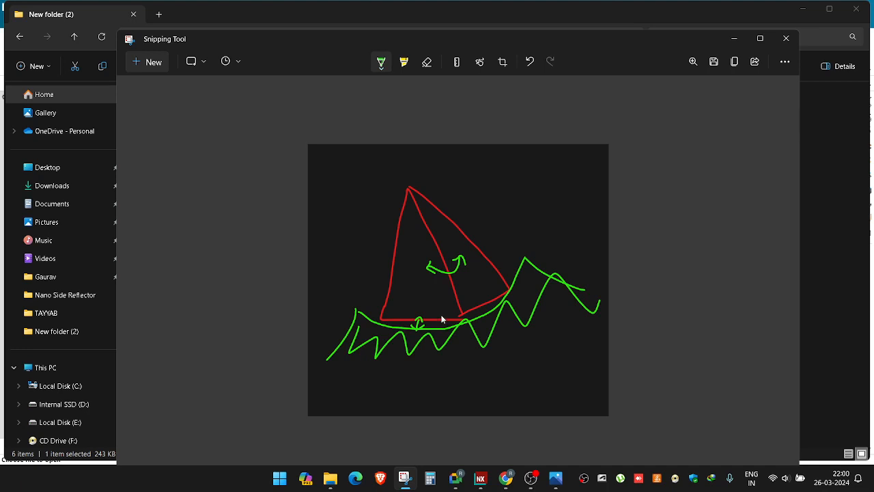
pyautogui.click(737, 37)
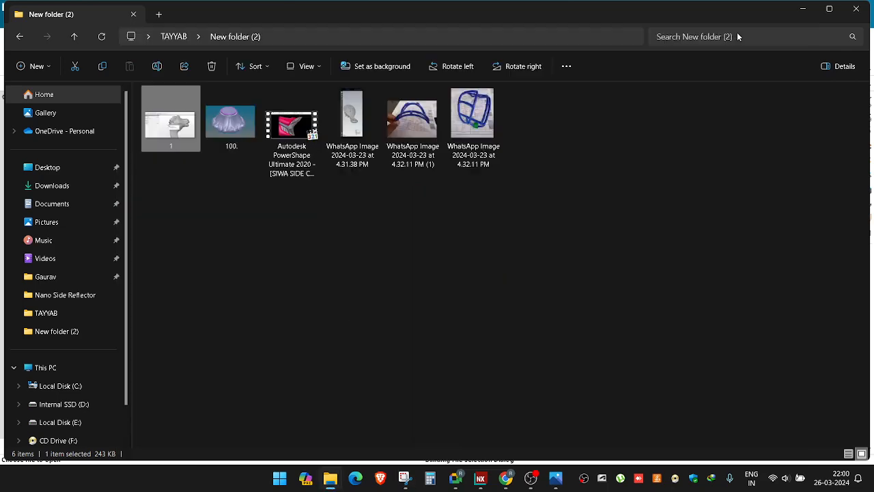
# Step: Examine the topology error message and the Create NURBS Patches from Polygonal Model settings in image 1.PNG
pyautogui.click(555, 478)
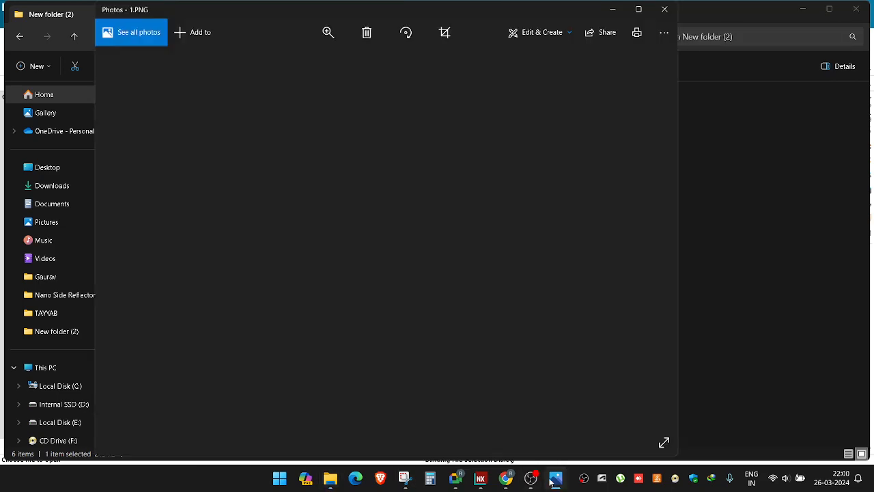
pyautogui.scroll(2, 463, 303)
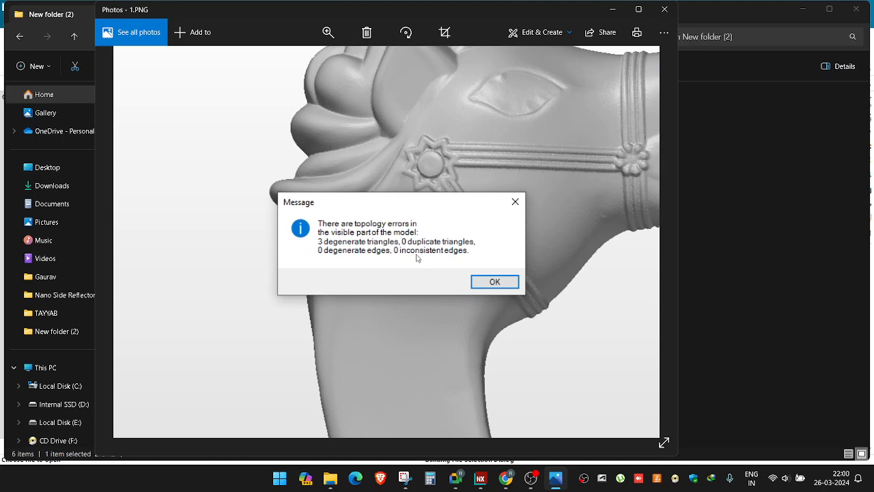
pyautogui.scroll(-3, 417, 257)
pyautogui.scroll(3, 242, 211)
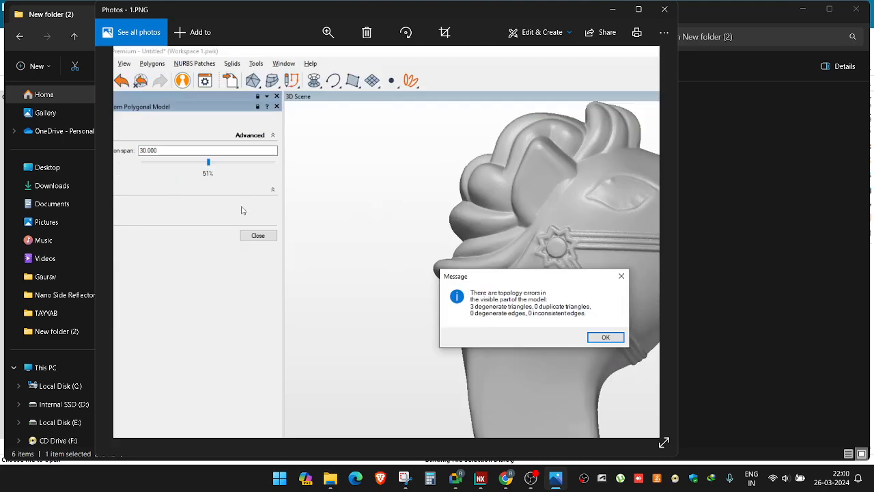
pyautogui.moveTo(228, 204); pyautogui.dragTo(334, 236)
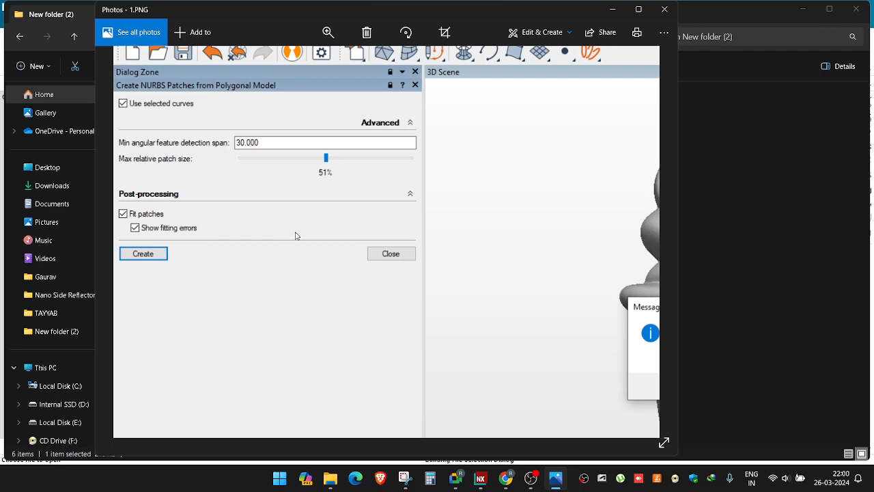
# Step: Switch to Gmail in Chrome, refresh the inbox to check for new mail, and minimise the browser and photo viewer
pyautogui.moveTo(462, 481)
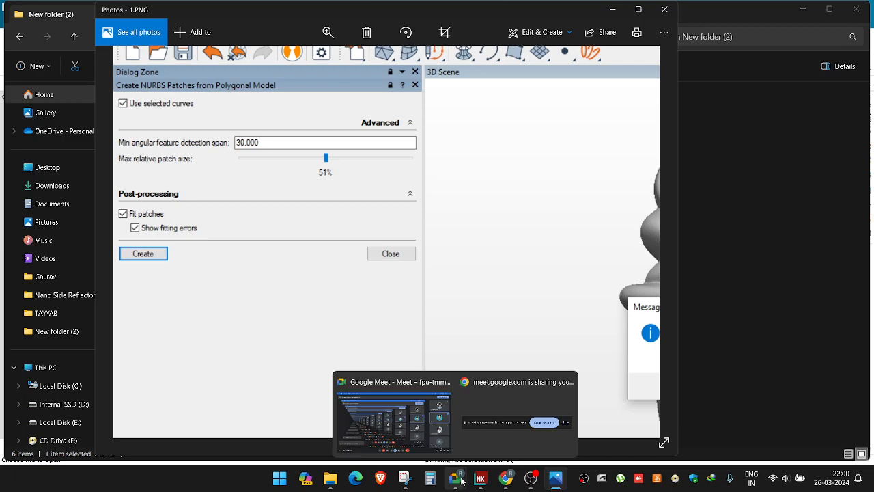
pyautogui.moveTo(504, 479)
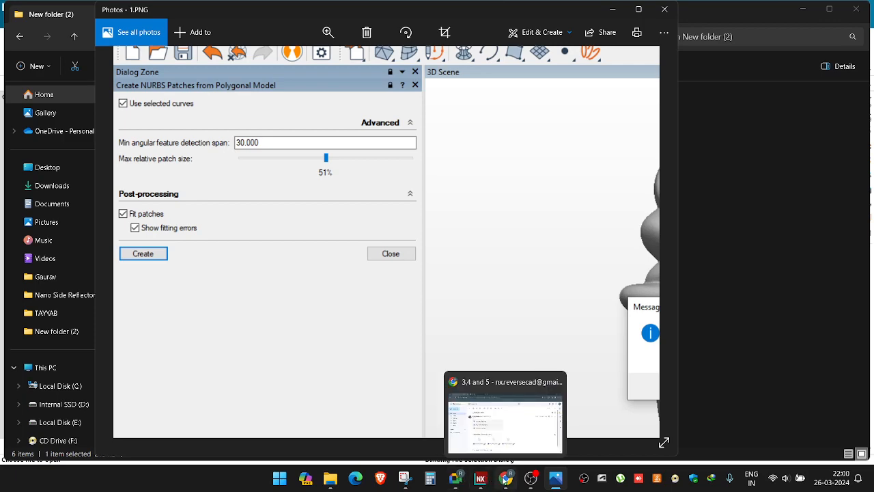
pyautogui.click(503, 427)
pyautogui.click(86, 166)
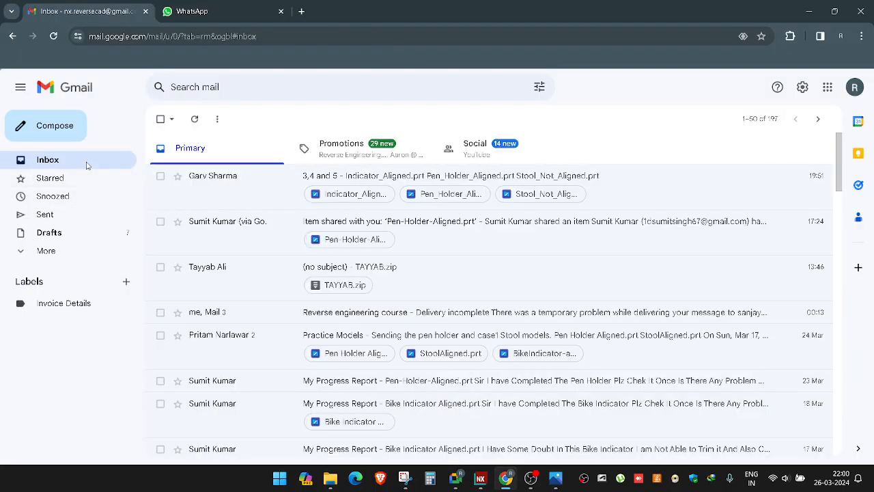
pyautogui.click(54, 37)
pyautogui.click(813, 10)
pyautogui.click(613, 10)
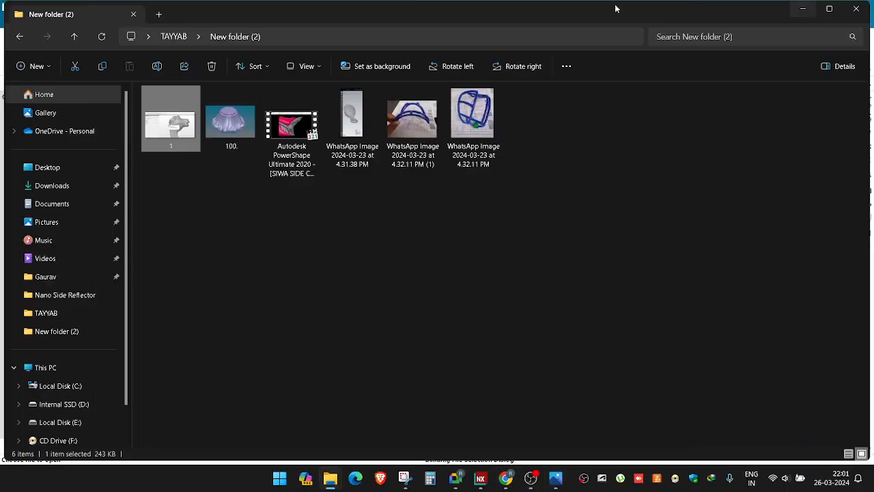
# Step: Check the Google Meet call, switch to OBS to pause the screen recording, and minimise OBS
pyautogui.click(387, 428)
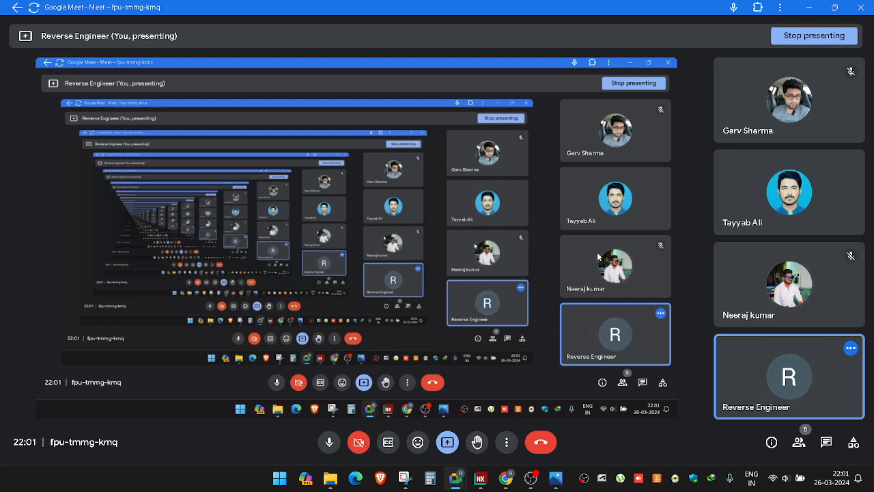
pyautogui.moveTo(533, 481)
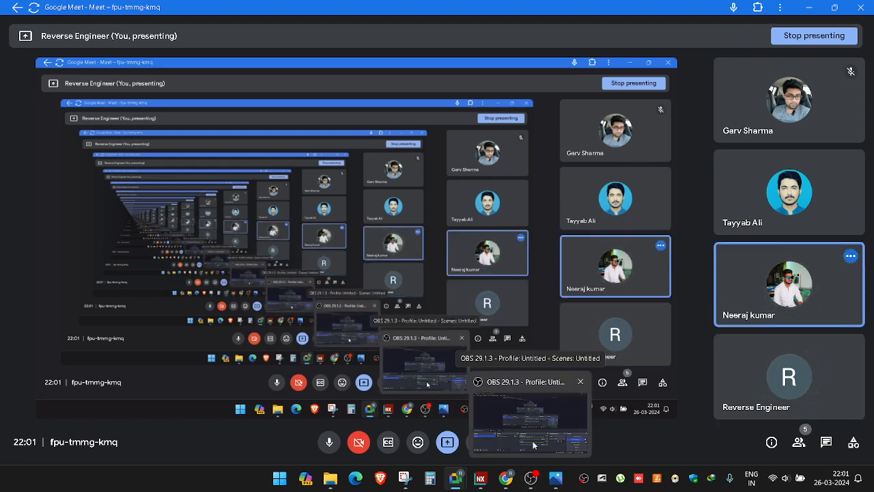
pyautogui.click(533, 445)
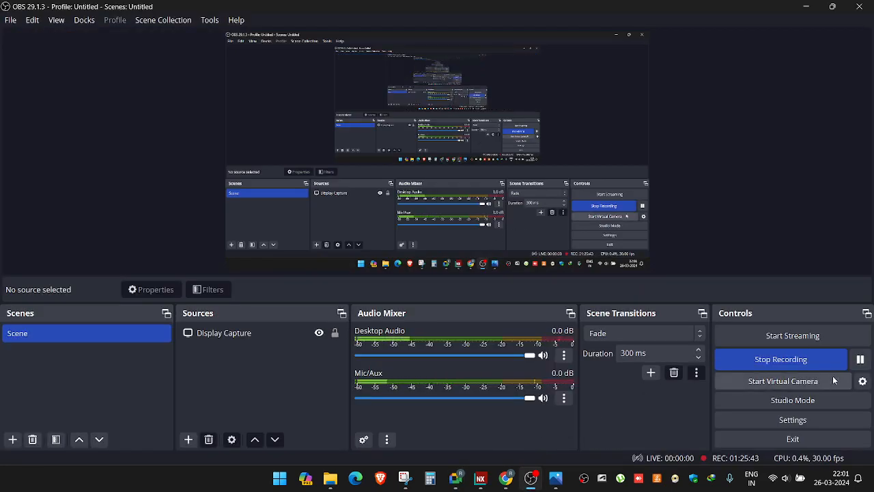
pyautogui.click(861, 361)
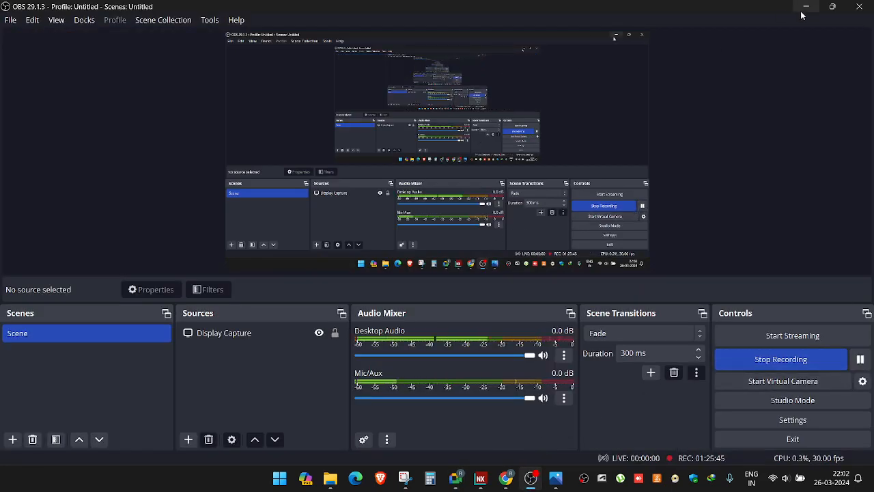
pyautogui.click(806, 7)
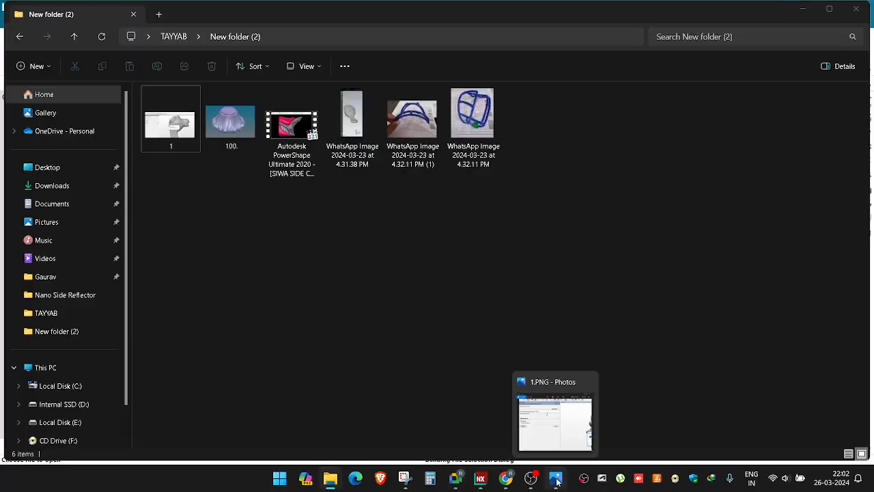
# Step: Examine the NURBS patch settings, the horse-head surface and the topology message in image 1.PNG, and close the photo viewer
pyautogui.click(555, 478)
pyautogui.scroll(3, 512, 312)
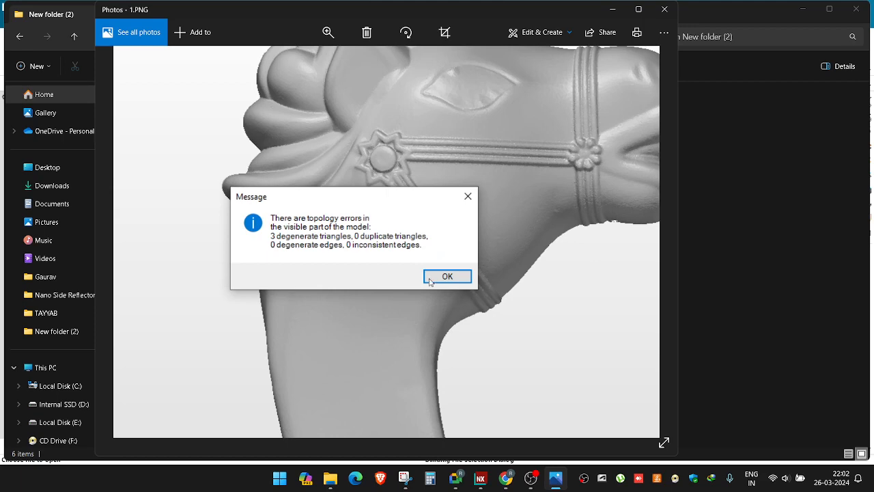
pyautogui.scroll(-3, 453, 298)
pyautogui.scroll(4, 184, 181)
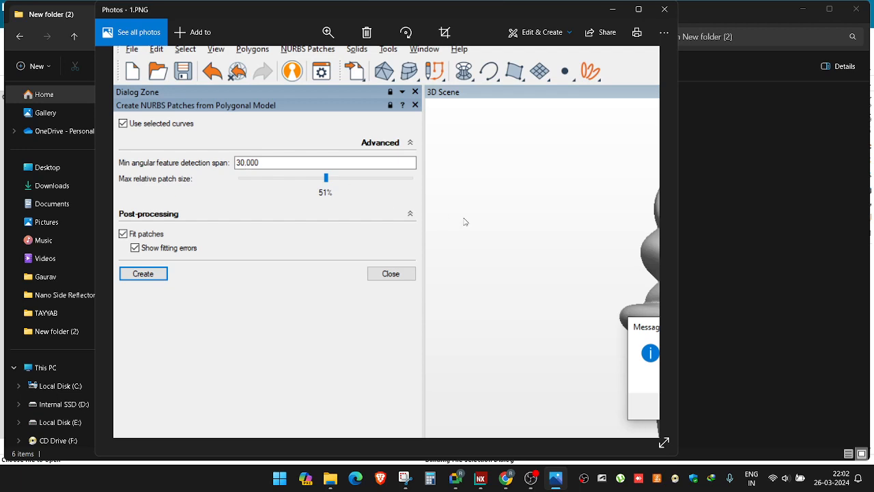
pyautogui.moveTo(463, 218); pyautogui.dragTo(251, 219)
pyautogui.moveTo(467, 230)
pyautogui.mouseDown()
pyautogui.moveTo(301, 225)
pyautogui.moveTo(326, 213)
pyautogui.mouseUp()
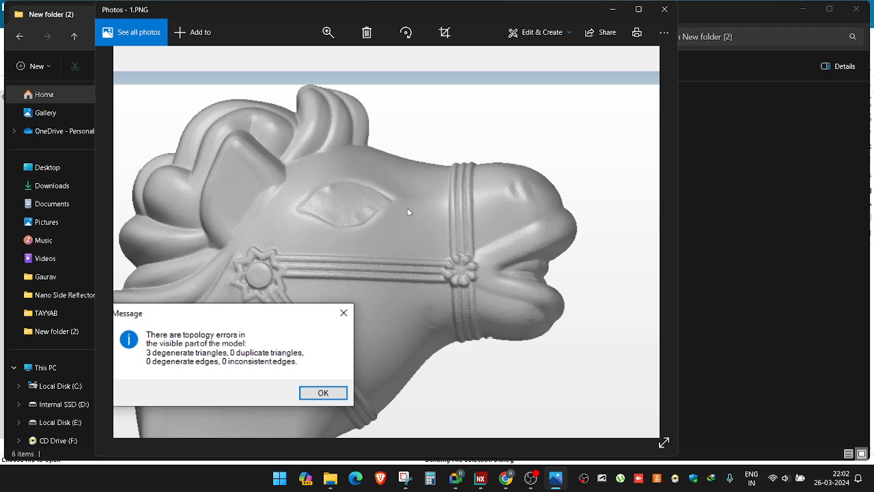
pyautogui.moveTo(258, 321); pyautogui.dragTo(337, 252)
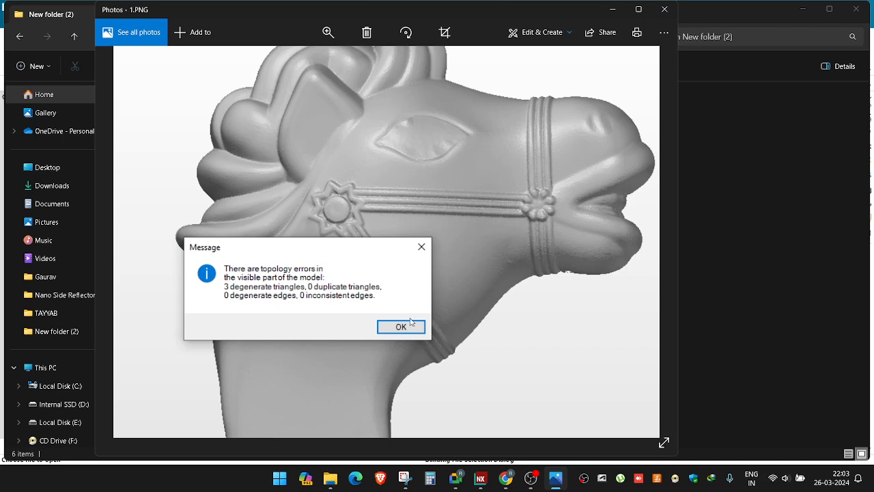
pyautogui.click(659, 9)
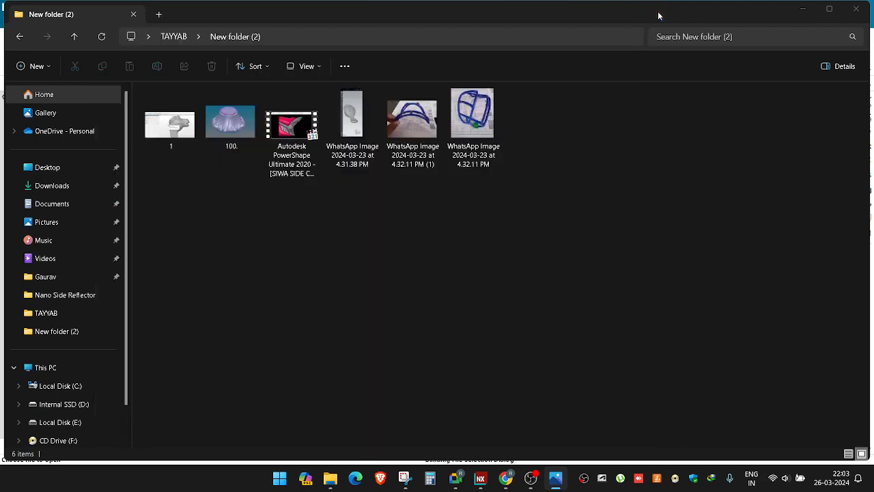
# Step: Open image 100..PNG in a maximised viewer and inspect the repeated scroll ornament along the lampshade's lower rim
pyautogui.doubleClick(234, 130)
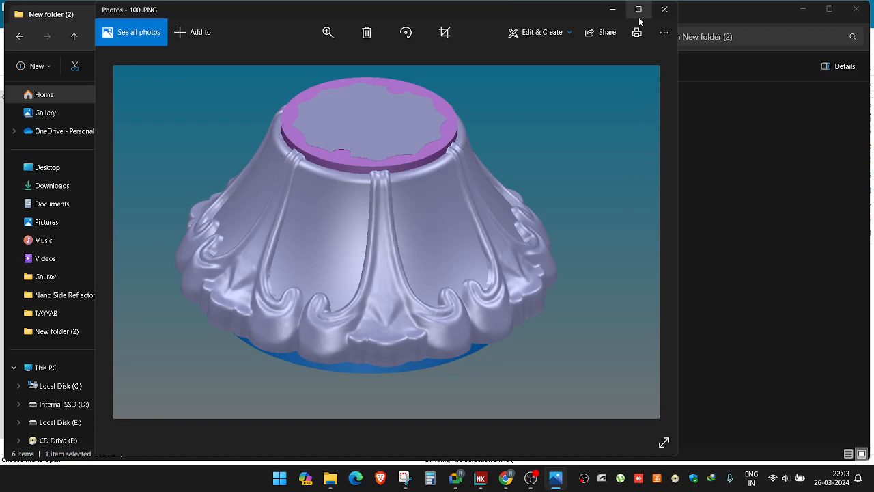
pyautogui.click(638, 9)
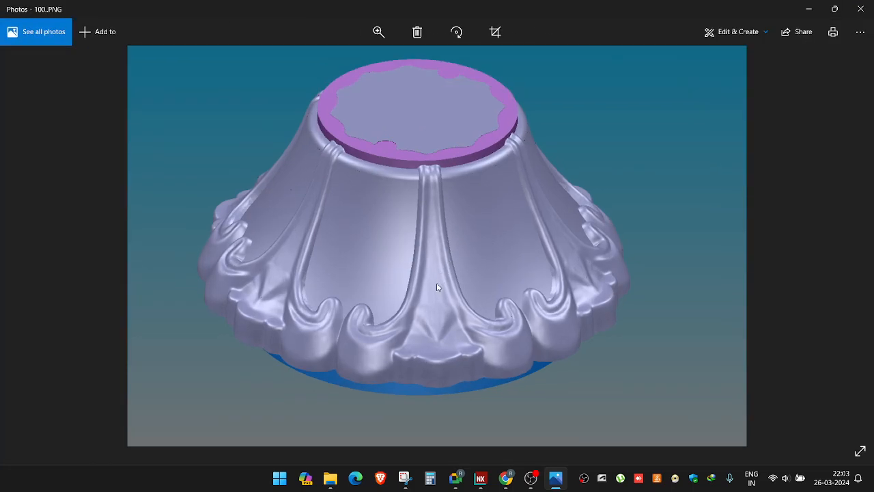
pyautogui.press('Left')
pyautogui.press('Right')
pyautogui.scroll(4, 431, 335)
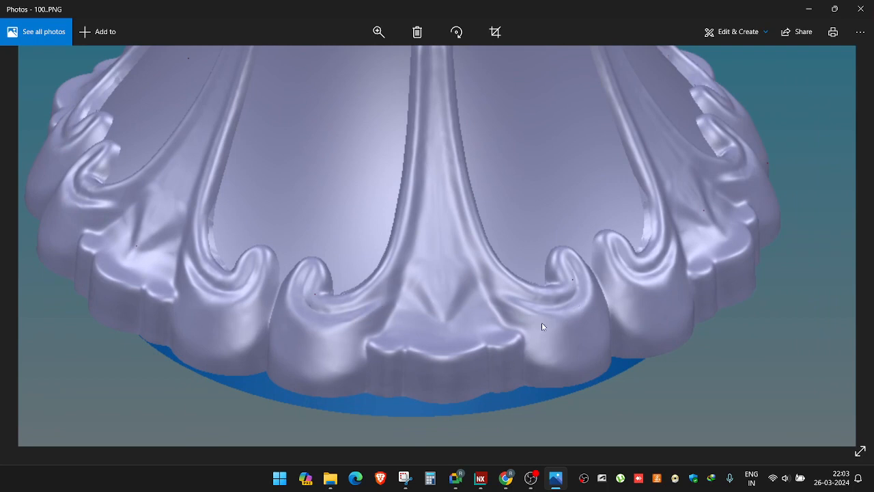
pyautogui.scroll(-4, 536, 335)
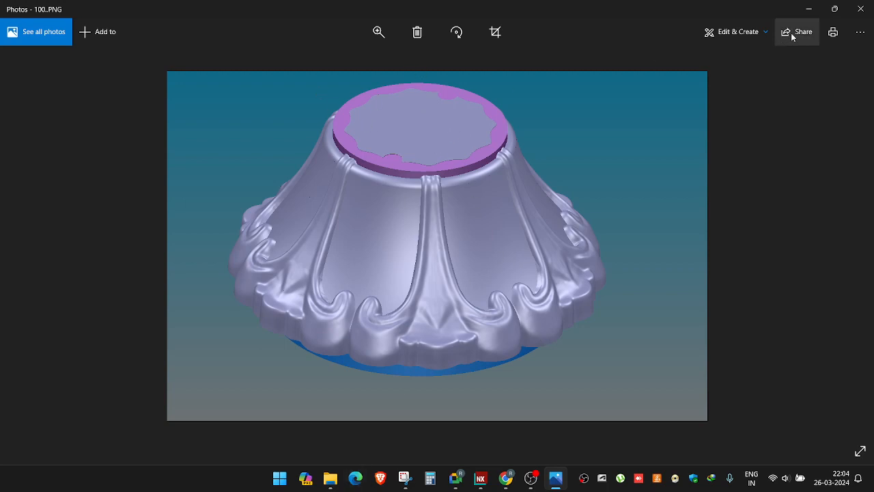
# Step: Capture a new snip of the empty background beside the lampshade to use as a drawing canvas
pyautogui.click(399, 482)
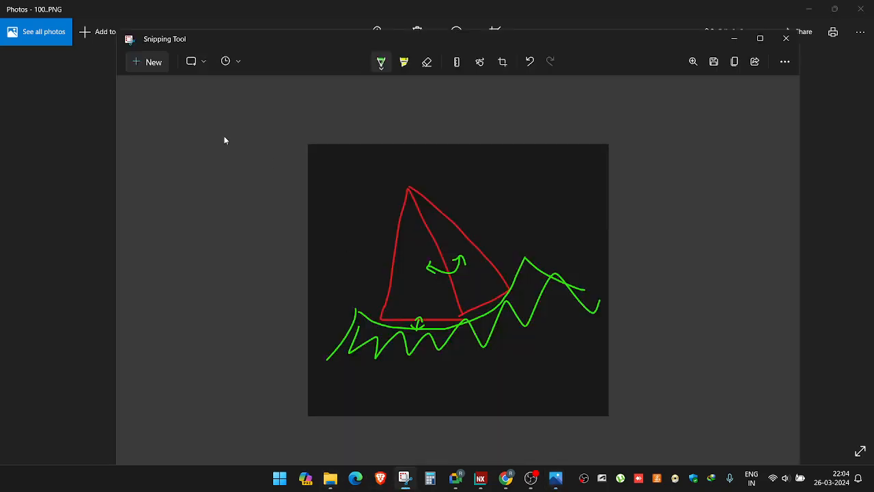
pyautogui.click(140, 61)
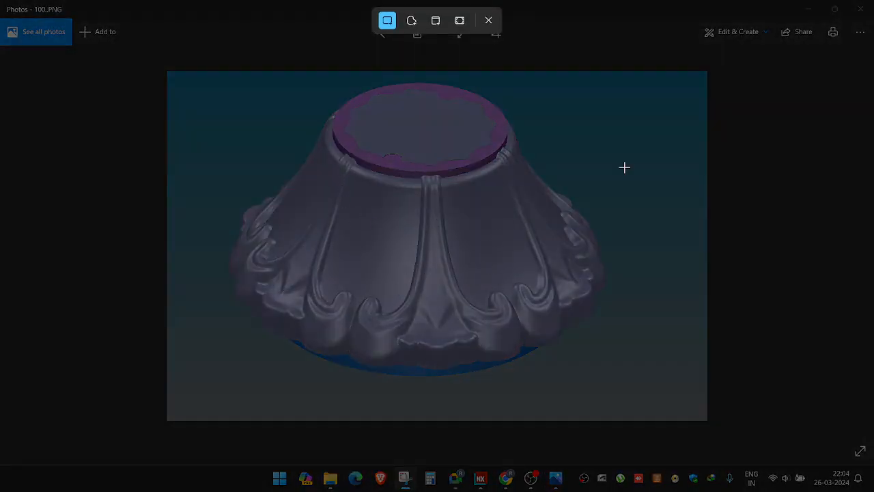
pyautogui.moveTo(624, 120); pyautogui.dragTo(872, 416)
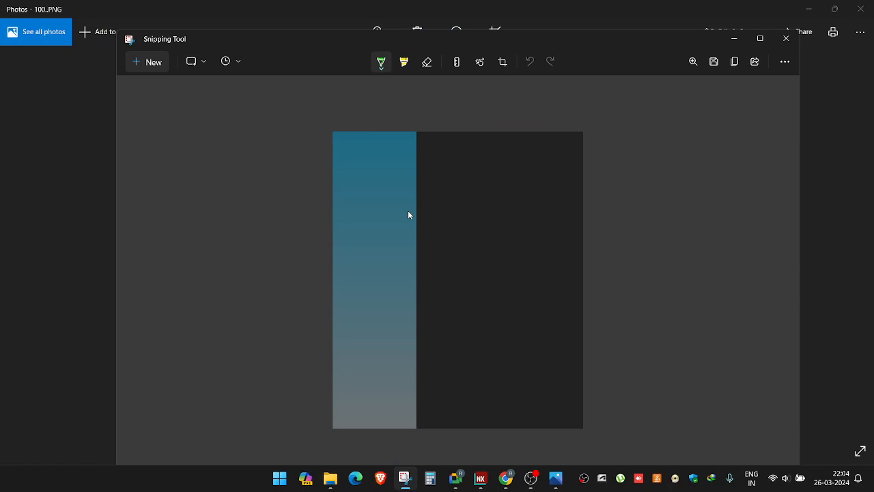
# Step: Sketch a green circle with a centre point and two radii enclosing one sector at its lower side
pyautogui.moveTo(367, 305)
pyautogui.mouseDown()
pyautogui.moveTo(453, 361)
pyautogui.moveTo(558, 308)
pyautogui.moveTo(504, 212)
pyautogui.moveTo(406, 206)
pyautogui.moveTo(386, 219)
pyautogui.mouseUp()
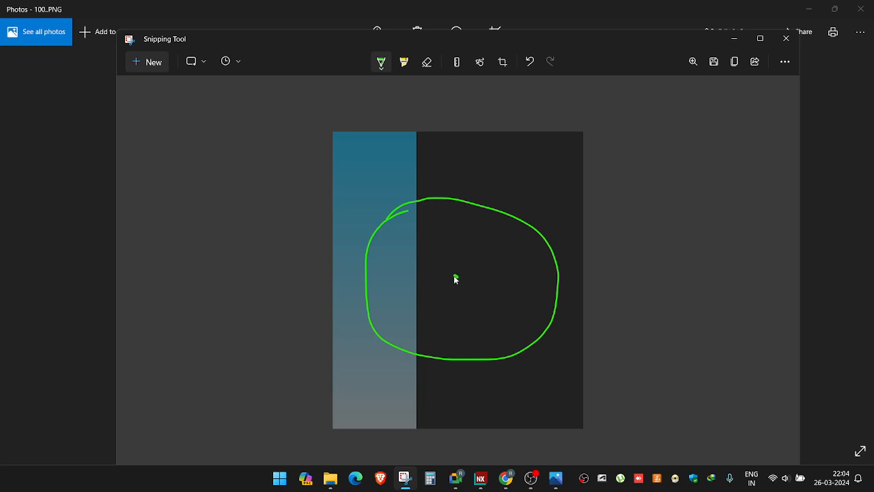
pyautogui.click(456, 276)
pyautogui.moveTo(455, 279); pyautogui.dragTo(417, 352)
pyautogui.moveTo(456, 278); pyautogui.dragTo(474, 325)
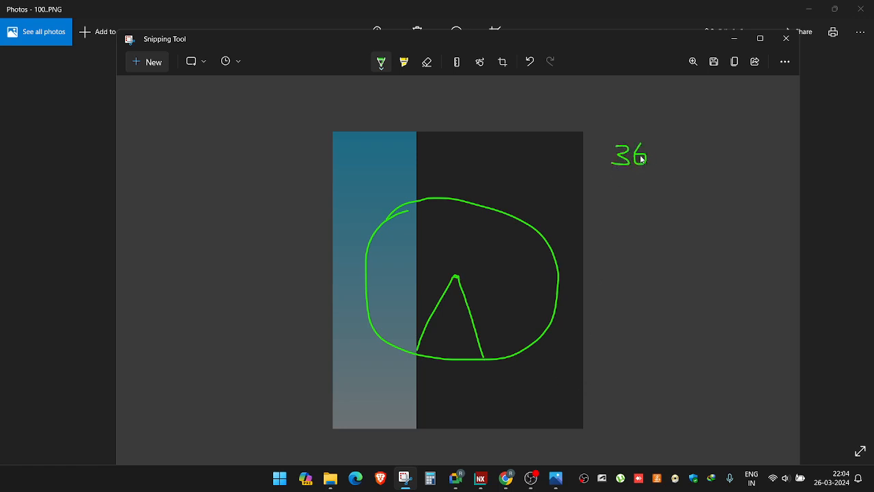
# Step: Write the sector angle calculation 360/9 = 40° in green beside the circle
pyautogui.moveTo(659, 151); pyautogui.dragTo(659, 162)
pyautogui.moveTo(603, 179); pyautogui.dragTo(690, 180)
pyautogui.moveTo(640, 197); pyautogui.dragTo(655, 228)
pyautogui.moveTo(742, 145)
pyautogui.mouseDown()
pyautogui.moveTo(745, 157)
pyautogui.moveTo(772, 154)
pyautogui.moveTo(775, 132)
pyautogui.mouseUp()
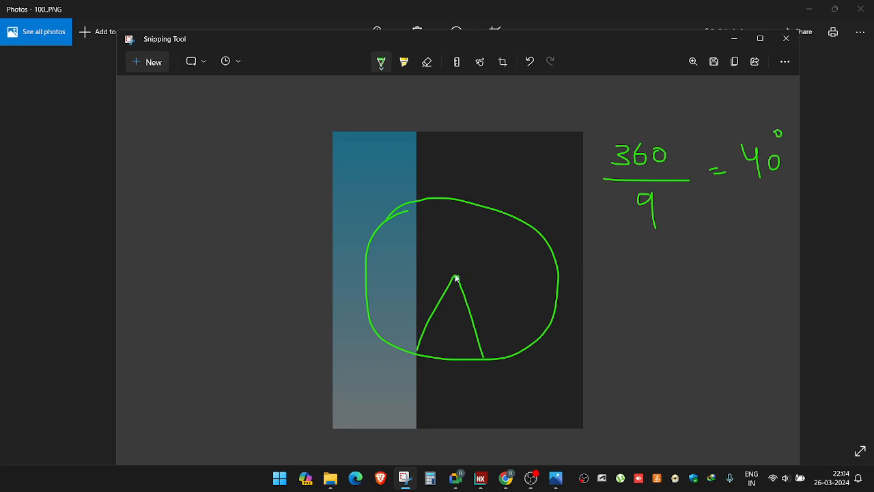
# Step: Draw five more green radii from the circle's centre to divide it into repeated sectors
pyautogui.moveTo(456, 276); pyautogui.dragTo(362, 295)
pyautogui.moveTo(455, 274)
pyautogui.mouseDown()
pyautogui.moveTo(419, 203)
pyautogui.moveTo(517, 211)
pyautogui.mouseUp()
pyautogui.moveTo(456, 277); pyautogui.dragTo(544, 333)
pyautogui.moveTo(459, 273); pyautogui.dragTo(554, 275)
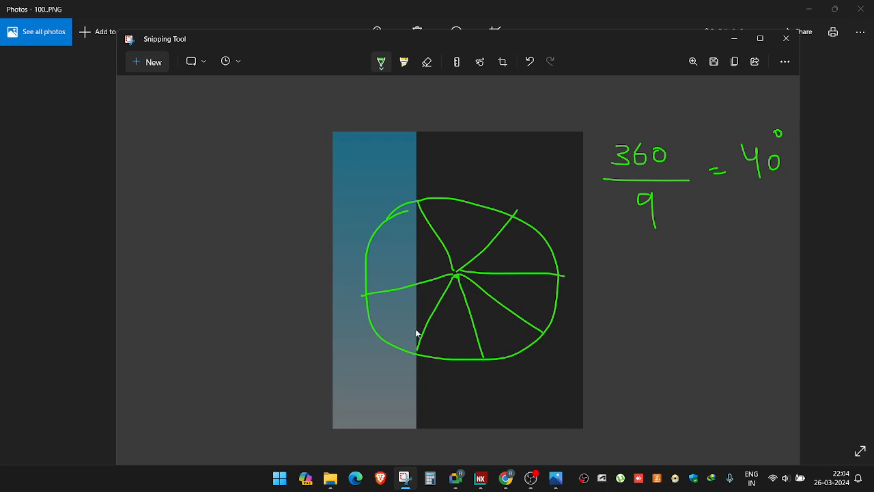
pyautogui.moveTo(385, 316); pyautogui.dragTo(466, 312)
pyautogui.hotkey('ctrl', 'z')
pyautogui.hotkey('ctrl', 'z')
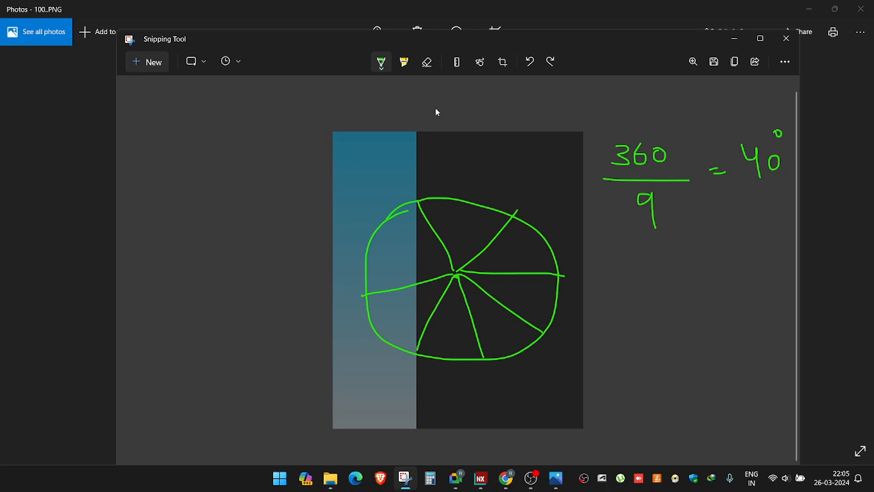
# Step: Set the pen to red, circle the lower sector and the 40° result, and draw an arrow leading away from the sector
pyautogui.click(383, 67)
pyautogui.click(337, 143)
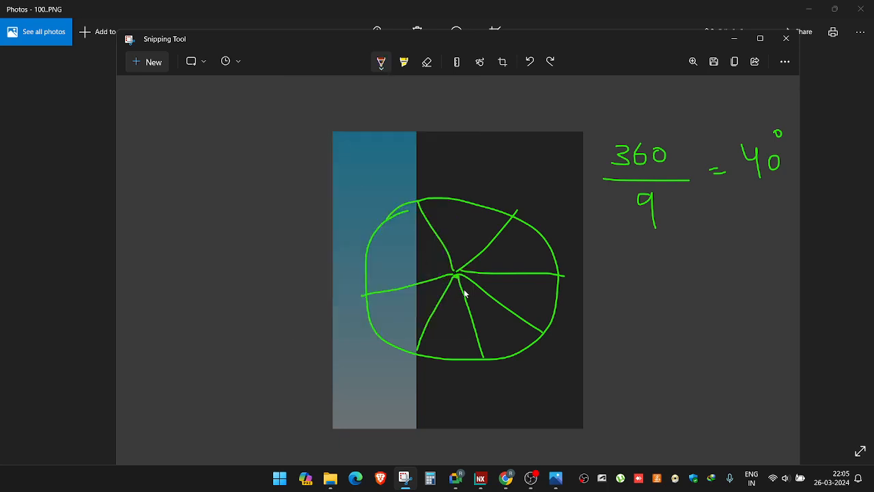
pyautogui.moveTo(469, 293)
pyautogui.mouseDown()
pyautogui.moveTo(458, 273)
pyautogui.moveTo(433, 279)
pyautogui.moveTo(408, 320)
pyautogui.moveTo(416, 372)
pyautogui.moveTo(459, 386)
pyautogui.mouseUp()
pyautogui.moveTo(470, 280); pyautogui.dragTo(467, 275)
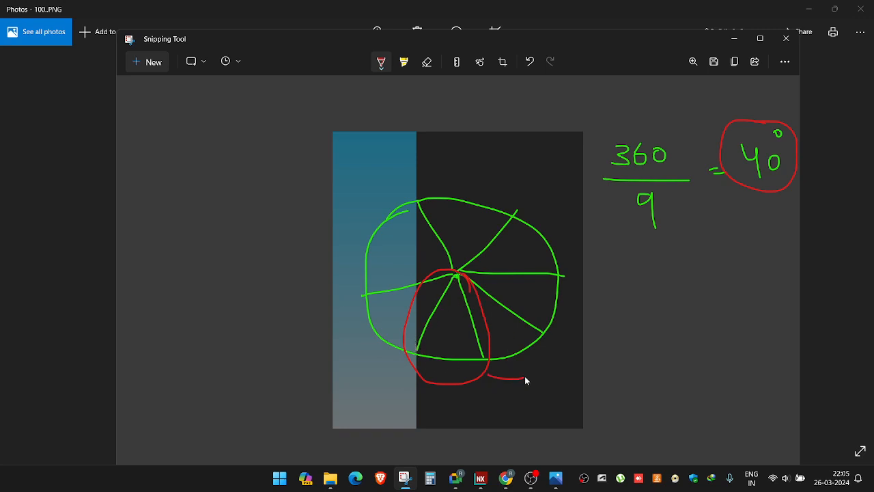
pyautogui.moveTo(534, 361)
pyautogui.mouseDown()
pyautogui.moveTo(550, 353)
pyautogui.moveTo(549, 372)
pyautogui.mouseUp()
# Step: Draw a red arrow from the 9 towards the 40° result and circle the 360 in red
pyautogui.moveTo(668, 223); pyautogui.dragTo(715, 196)
pyautogui.moveTo(658, 131)
pyautogui.mouseDown()
pyautogui.moveTo(622, 134)
pyautogui.moveTo(658, 178)
pyautogui.mouseUp()
pyautogui.moveTo(667, 139); pyautogui.dragTo(647, 134)
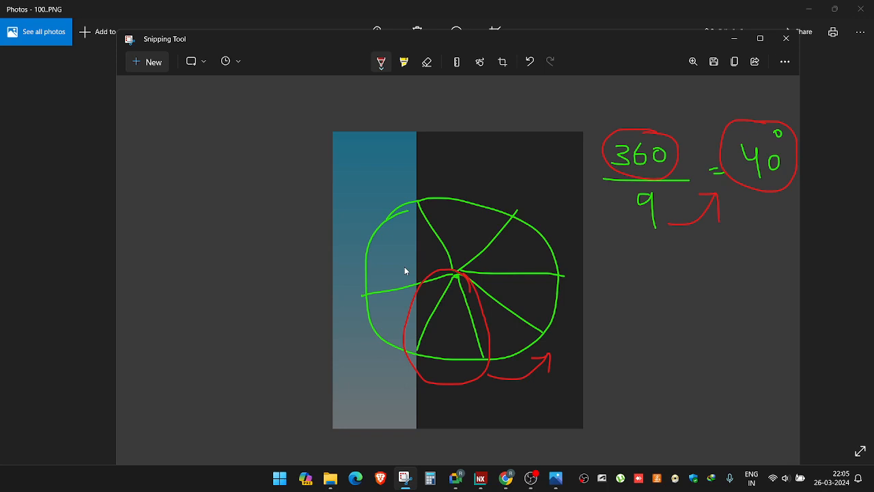
# Step: Check the lampshade image, then label the lower sector 40° in red and trace a red arc around the circle
pyautogui.click(731, 43)
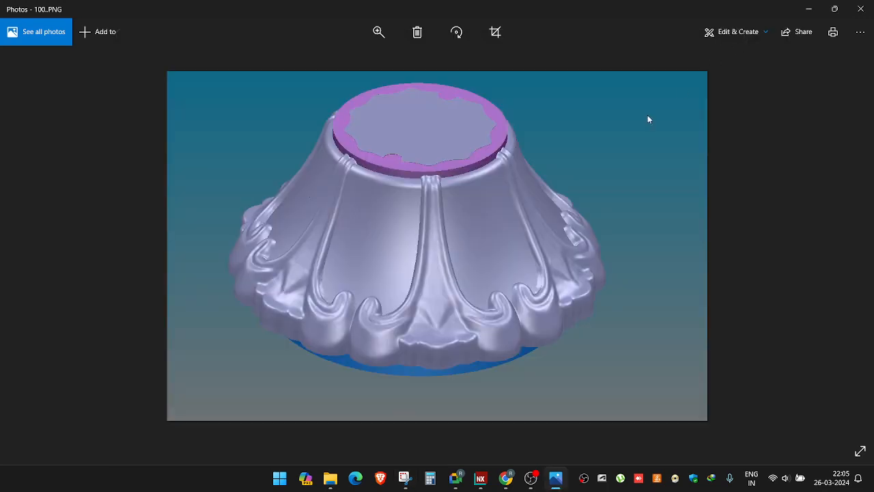
pyautogui.click(405, 478)
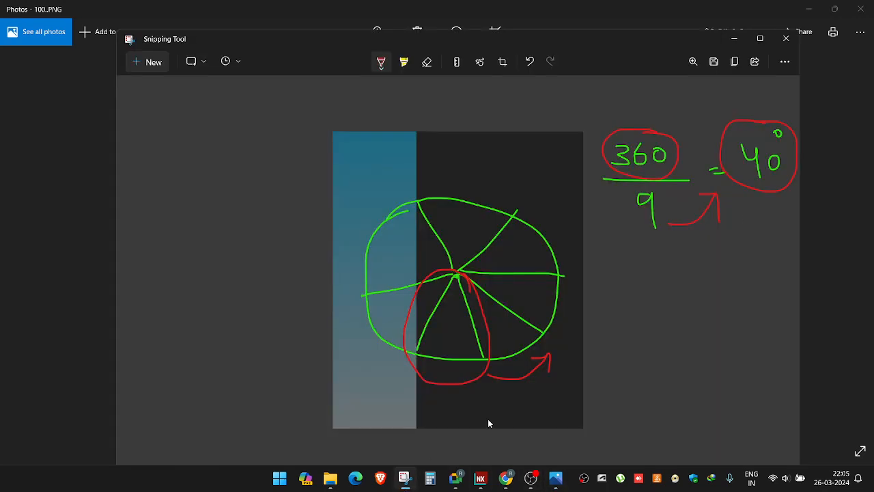
pyautogui.moveTo(420, 331); pyautogui.dragTo(464, 305)
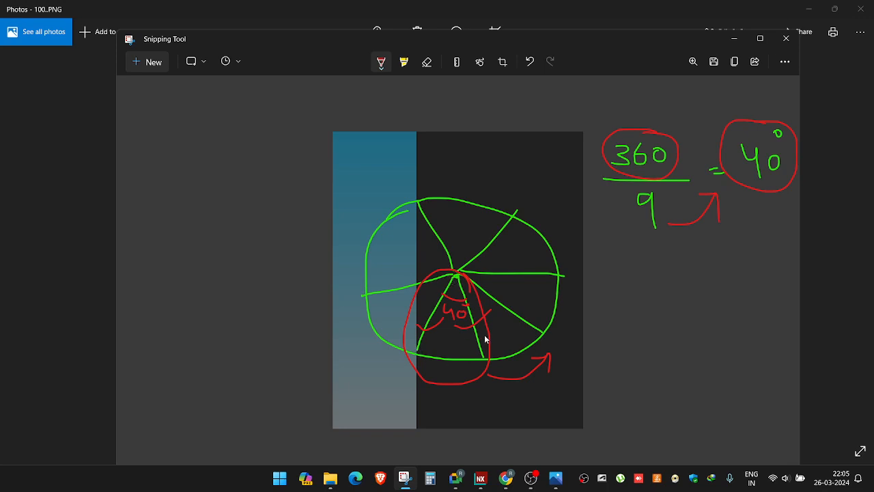
pyautogui.moveTo(486, 339)
pyautogui.mouseDown()
pyautogui.moveTo(558, 271)
pyautogui.moveTo(449, 200)
pyautogui.moveTo(375, 281)
pyautogui.mouseUp()
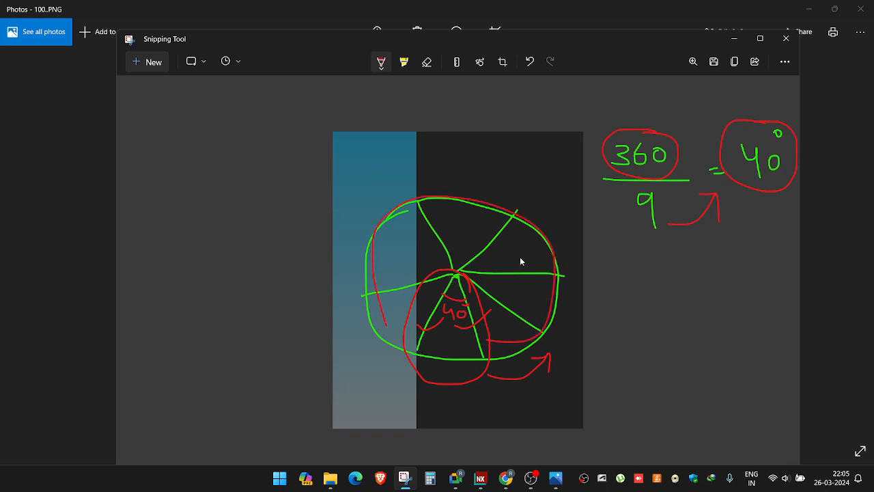
# Step: Minimise the lampshade image and undo the red arc and the 40° markings on the circle sketch
pyautogui.click(735, 39)
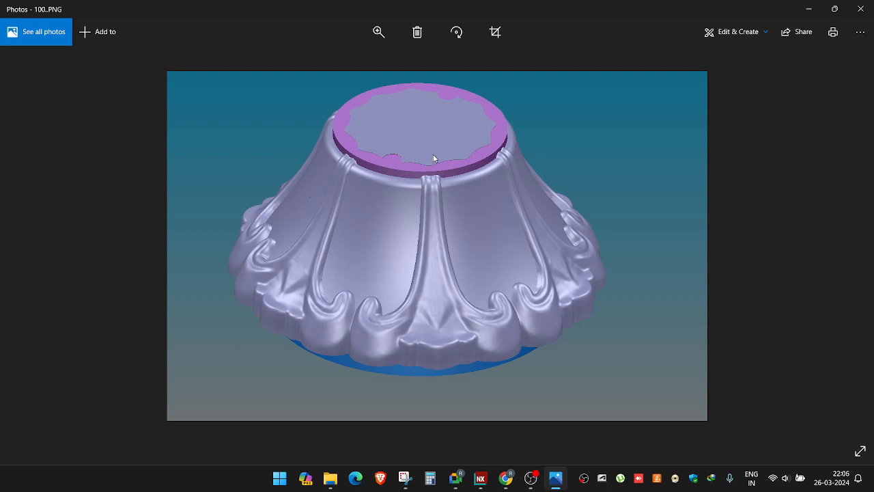
pyautogui.click(809, 9)
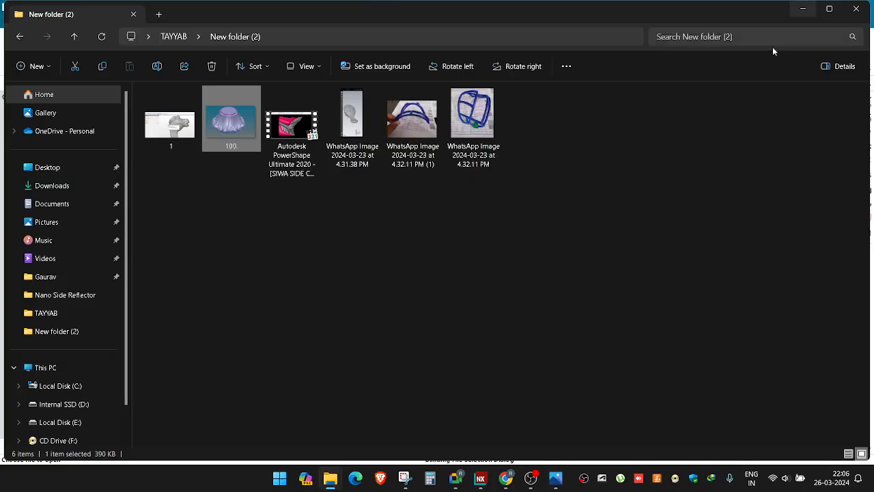
pyautogui.moveTo(556, 482)
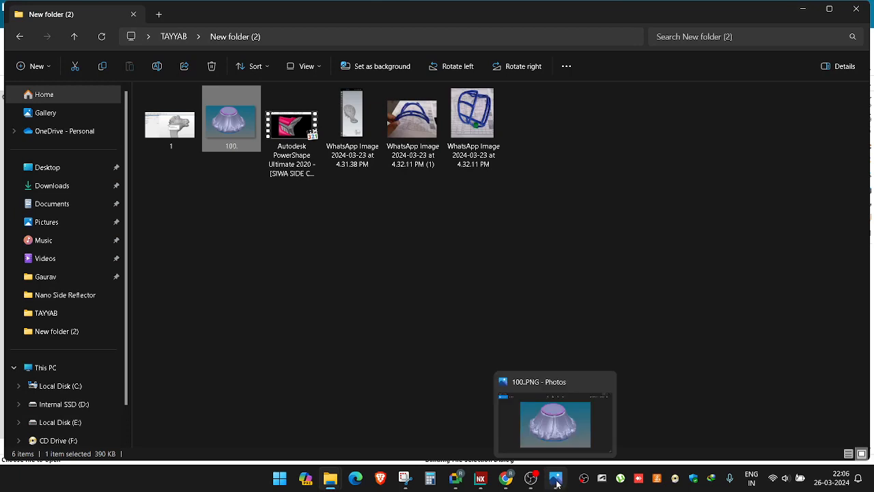
pyautogui.click(405, 478)
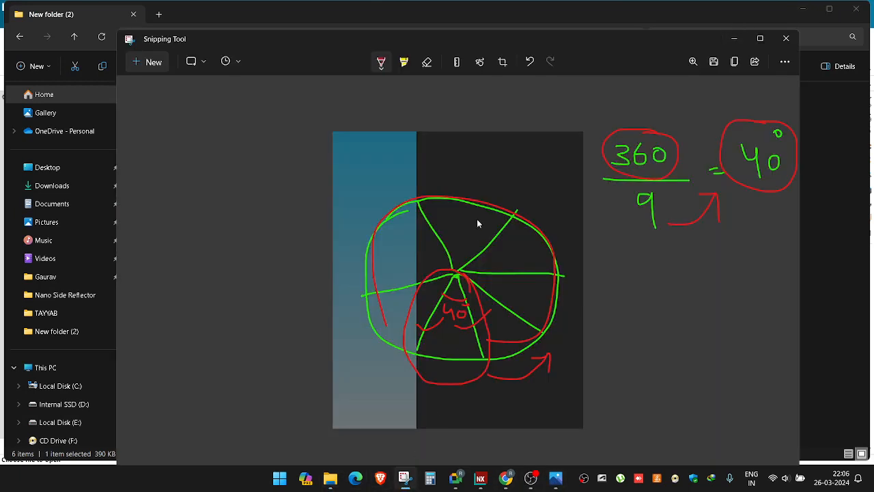
pyautogui.hotkey('ctrl', 'z')
pyautogui.hotkey('ctrl', 'z')
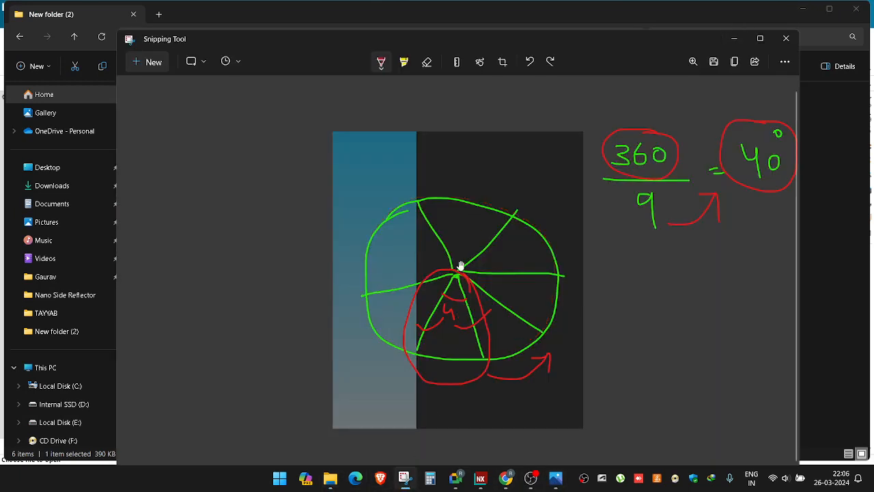
pyautogui.hotkey('ctrl', 'z')
pyautogui.hotkey('ctrl', 'z')
pyautogui.hotkey('ctrl', 'z')
pyautogui.hotkey('ctrl', 'z')
# Step: Draw a red dashed centreline through the circle's centre and down the middle of the lower sector
pyautogui.click(457, 250)
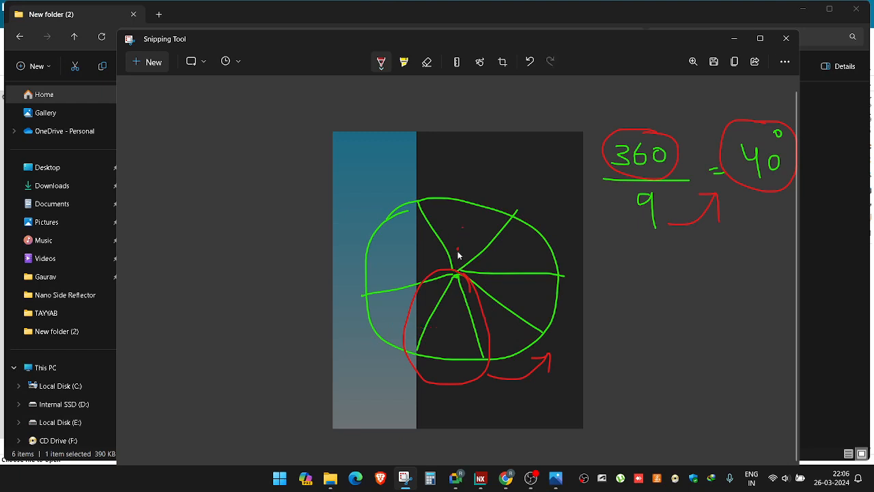
pyautogui.moveTo(457, 252); pyautogui.dragTo(458, 269)
pyautogui.moveTo(456, 286); pyautogui.dragTo(455, 300)
pyautogui.moveTo(454, 308); pyautogui.dragTo(452, 346)
pyautogui.moveTo(451, 351); pyautogui.dragTo(450, 365)
pyautogui.moveTo(448, 383); pyautogui.dragTo(446, 411)
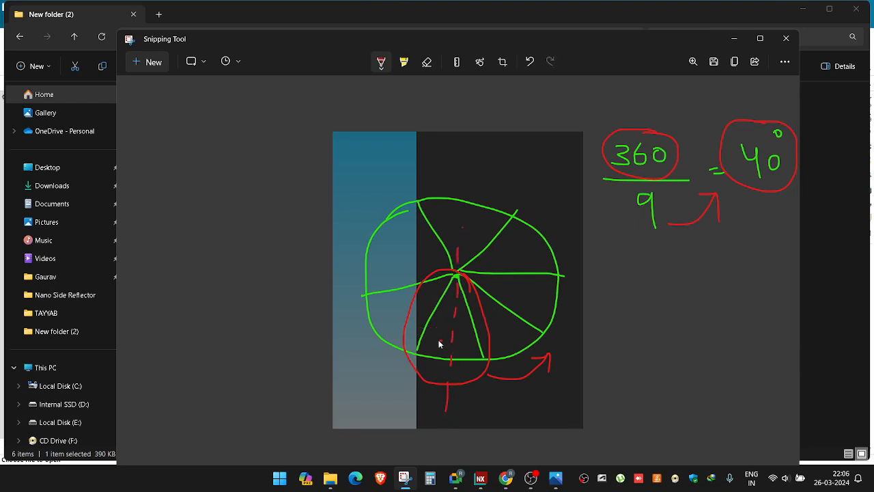
# Step: Mark the lower sector with red loops and draw a large red arrow sweeping around the whole circle
pyautogui.moveTo(440, 341)
pyautogui.mouseDown()
pyautogui.moveTo(431, 367)
pyautogui.moveTo(442, 340)
pyautogui.moveTo(432, 337)
pyautogui.moveTo(459, 357)
pyautogui.moveTo(472, 353)
pyautogui.mouseUp()
pyautogui.moveTo(481, 285)
pyautogui.mouseDown()
pyautogui.moveTo(400, 273)
pyautogui.moveTo(407, 388)
pyautogui.moveTo(503, 295)
pyautogui.moveTo(475, 262)
pyautogui.mouseUp()
pyautogui.moveTo(491, 384)
pyautogui.mouseDown()
pyautogui.moveTo(589, 256)
pyautogui.moveTo(387, 180)
pyautogui.moveTo(353, 344)
pyautogui.mouseUp()
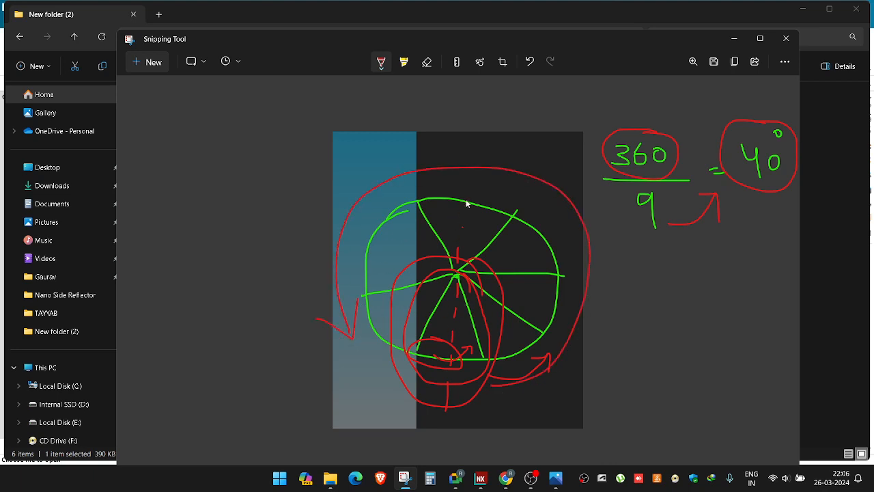
# Step: Leave the sketch and browse in File Explorer to the 50.5 mm Glass folder in a client folder under E:\Work
pyautogui.click(735, 38)
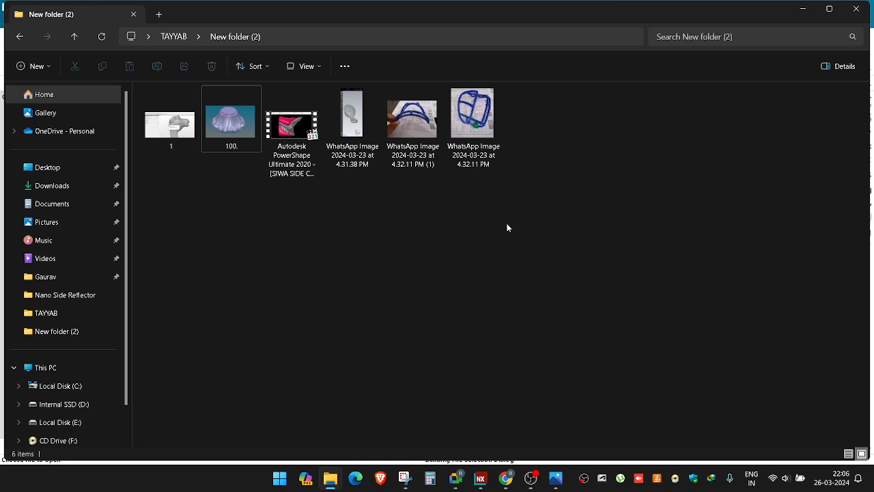
pyautogui.moveTo(550, 477)
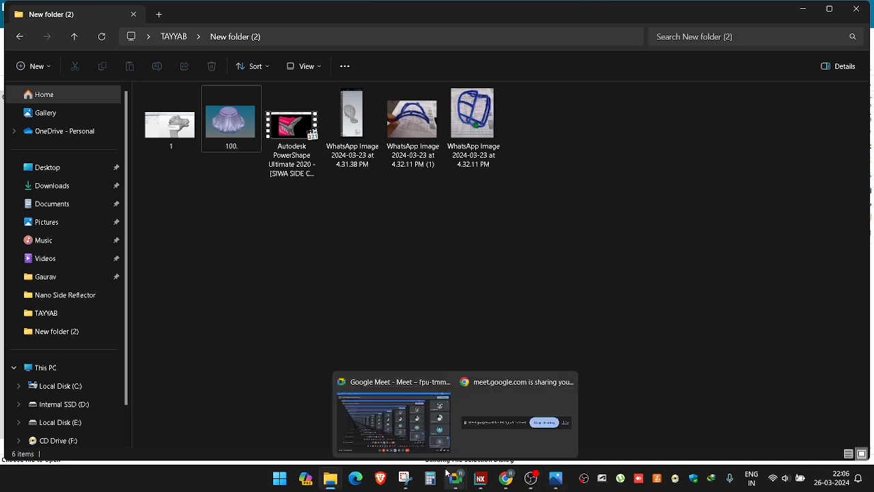
pyautogui.moveTo(324, 476)
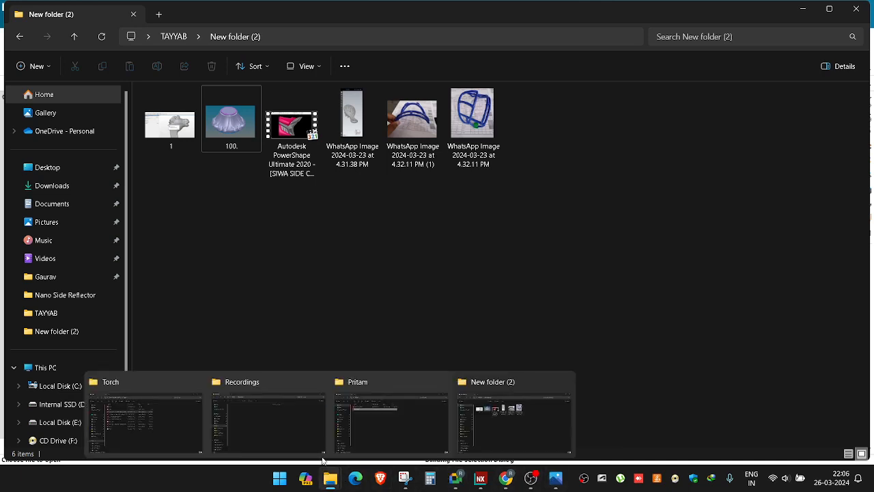
pyautogui.click(296, 420)
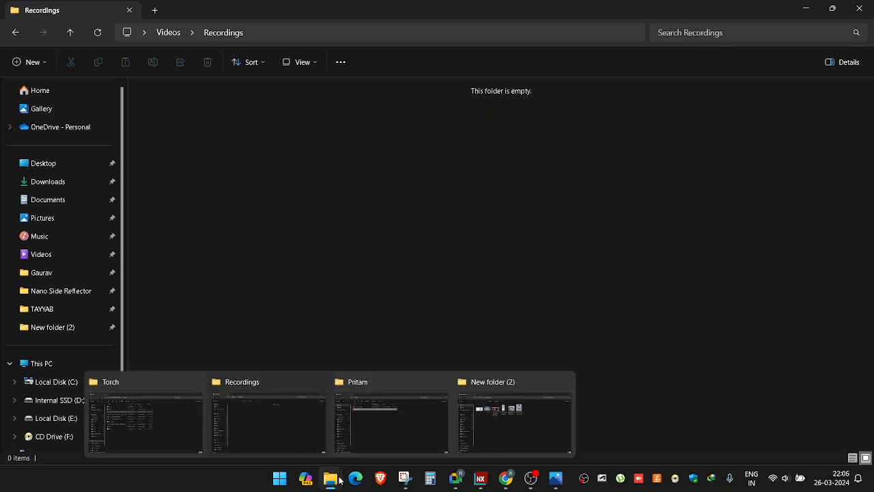
pyautogui.click(197, 433)
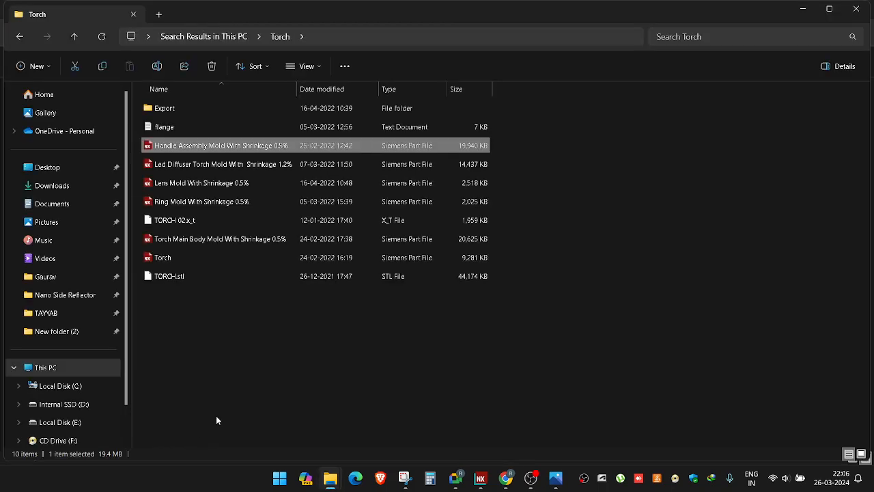
pyautogui.click(691, 38)
pyautogui.click(537, 318)
pyautogui.click(96, 422)
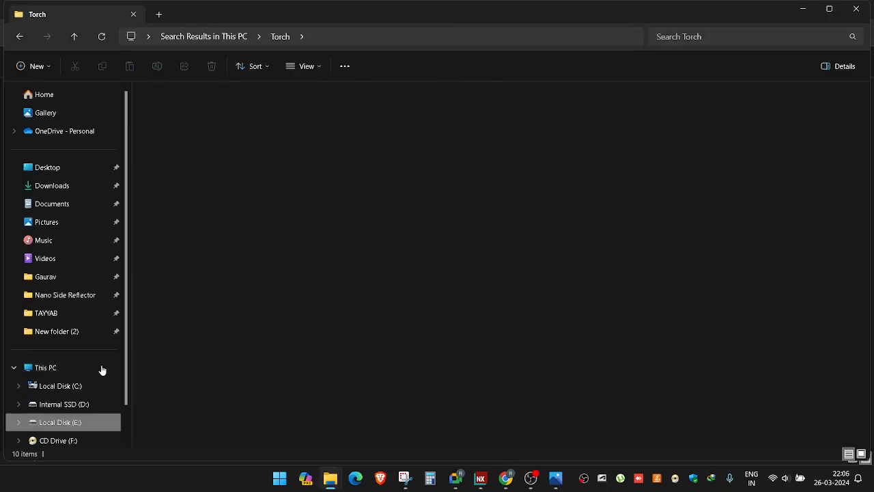
pyautogui.doubleClick(164, 238)
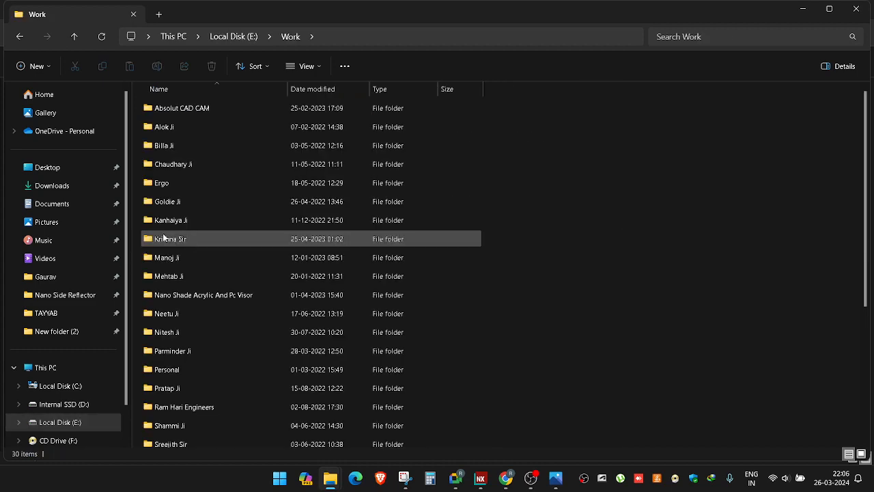
pyautogui.doubleClick(168, 350)
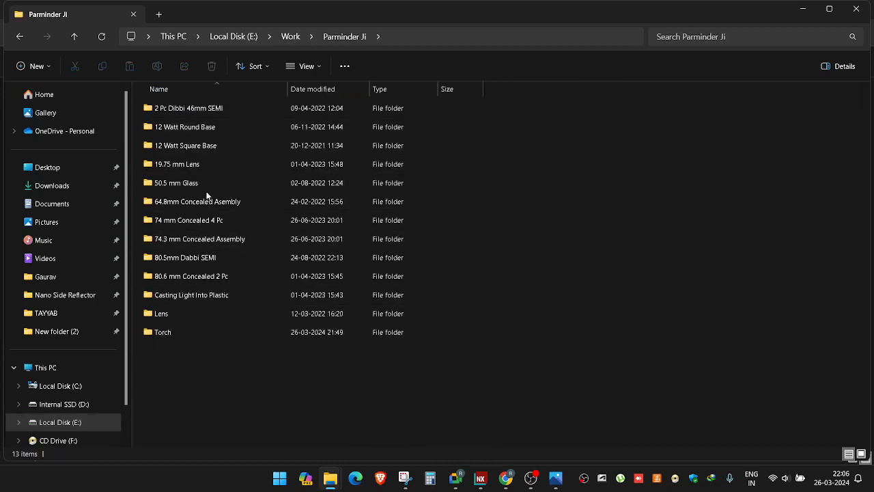
pyautogui.doubleClick(204, 182)
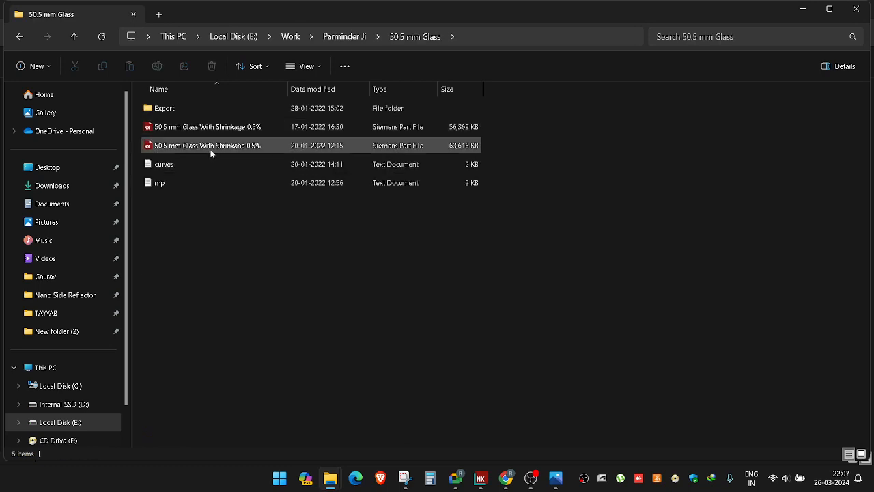
# Step: Try to open the part 50.5 mm Glass With Shrinkage 0.5%, then cancel the pending file selection in NX
pyautogui.doubleClick(223, 130)
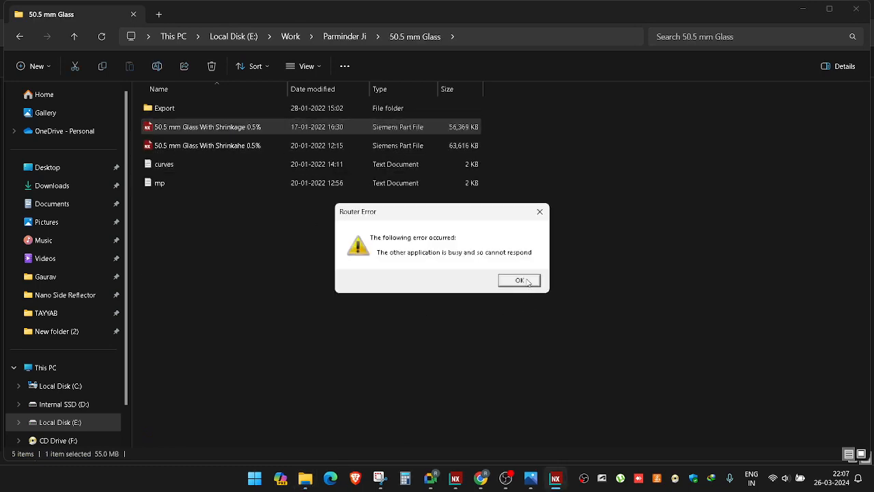
pyautogui.click(527, 282)
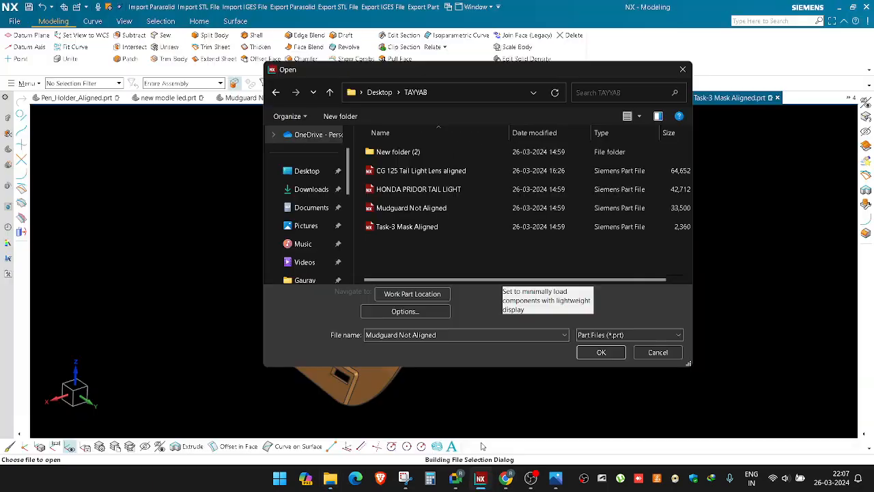
pyautogui.click(658, 352)
pyautogui.rightClick(665, 260)
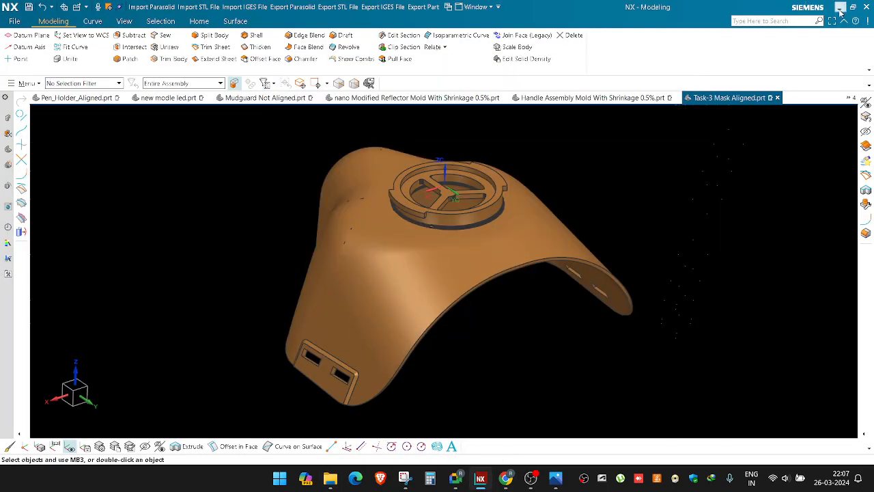
# Step: Open the part 50.5 mm Glass With Shrinkahe 0.5% in NX and show all its hidden bodies
pyautogui.click(840, 7)
pyautogui.doubleClick(205, 145)
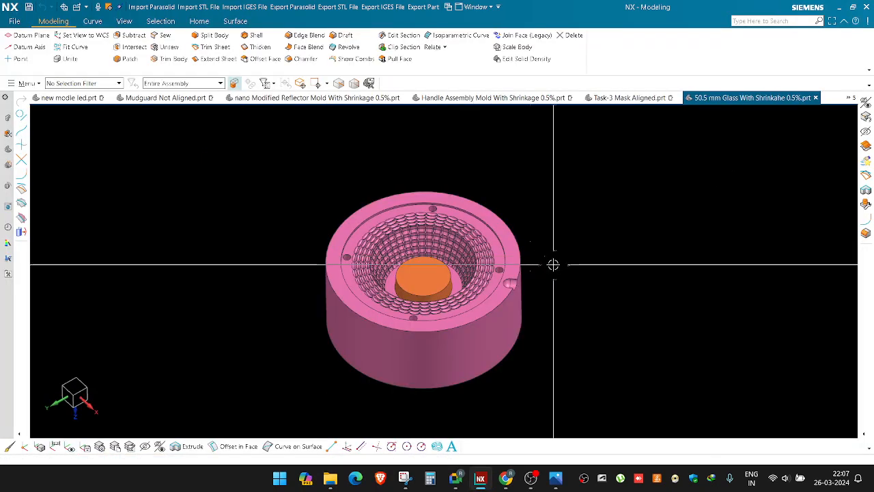
pyautogui.hotkey('ctrl', 'shift', 'u')
pyautogui.moveTo(550, 236); pyautogui.dragTo(499, 303, button='middle')
# Step: Hide one covering mold body, then isolate the green glass lens by hiding every other body
pyautogui.hotkey('ctrl', 'b')
pyautogui.click(578, 246)
pyautogui.middleClick(578, 246)
pyautogui.moveTo(440, 218); pyautogui.dragTo(421, 271, button='middle')
pyautogui.hotkey('ctrl', 'b')
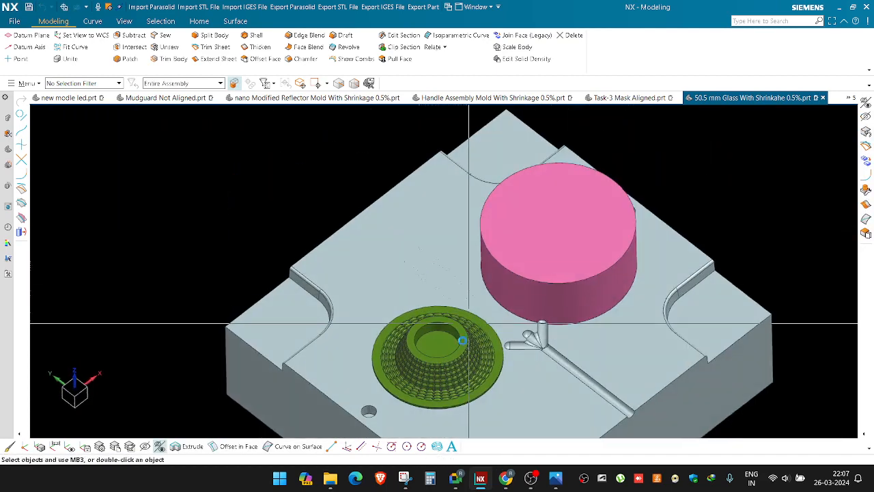
pyautogui.click(459, 340)
pyautogui.scroll(-3, 455, 311)
pyautogui.click(196, 174)
pyautogui.middleClick(355, 264)
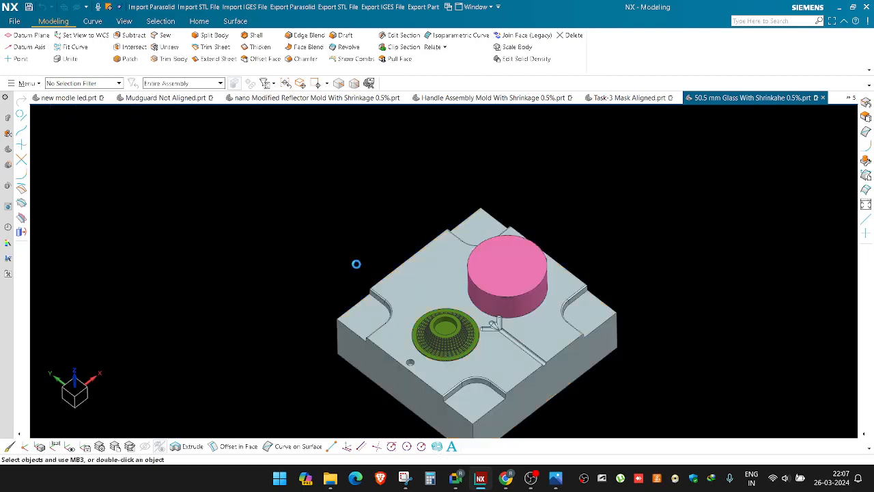
# Step: Examine the repeated facet pattern around the green glass lens up close and in a view straight from above
pyautogui.scroll(5, 441, 337)
pyautogui.moveTo(450, 301); pyautogui.dragTo(476, 264, button='middle')
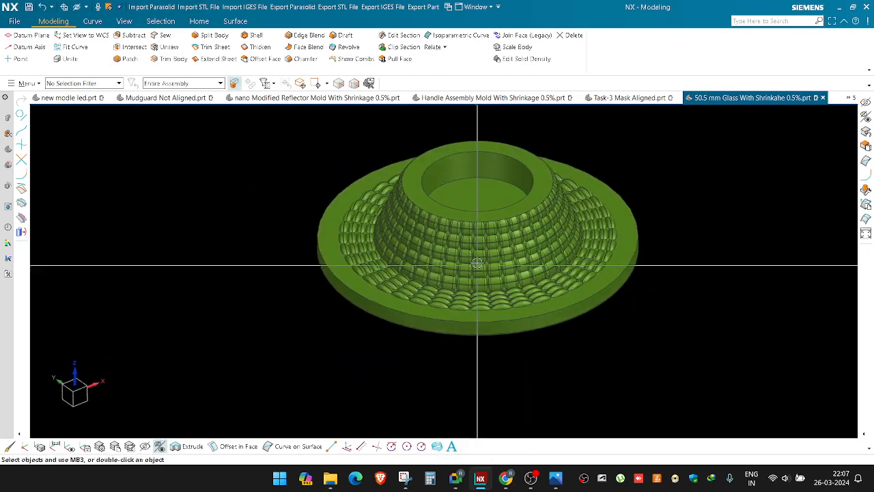
pyautogui.scroll(6, 477, 264)
pyautogui.scroll(-5, 437, 246)
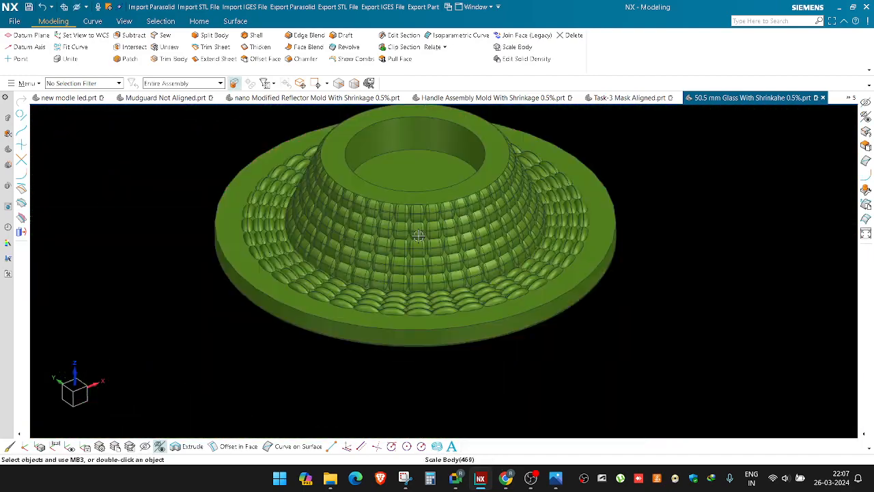
pyautogui.scroll(5, 418, 236)
pyautogui.scroll(-2, 420, 177)
pyautogui.moveTo(420, 177); pyautogui.dragTo(423, 231, button='middle')
pyautogui.scroll(-2, 422, 239)
pyautogui.press('F8')
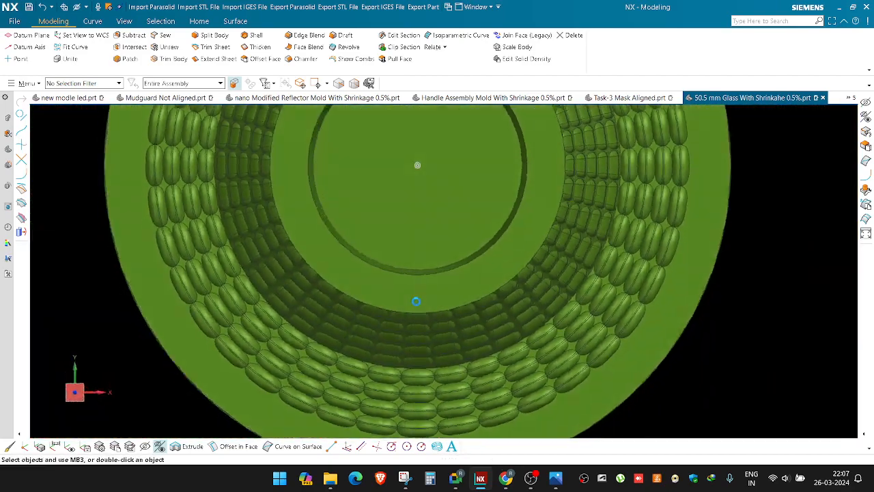
# Step: Frame the lower half of the green glass lens and capture it as a new rectangular snip in Snipping Tool
pyautogui.keyDown('shift'); pyautogui.moveTo(366, 347); pyautogui.dragTo(357, 271, button='middle'); pyautogui.keyUp('shift')
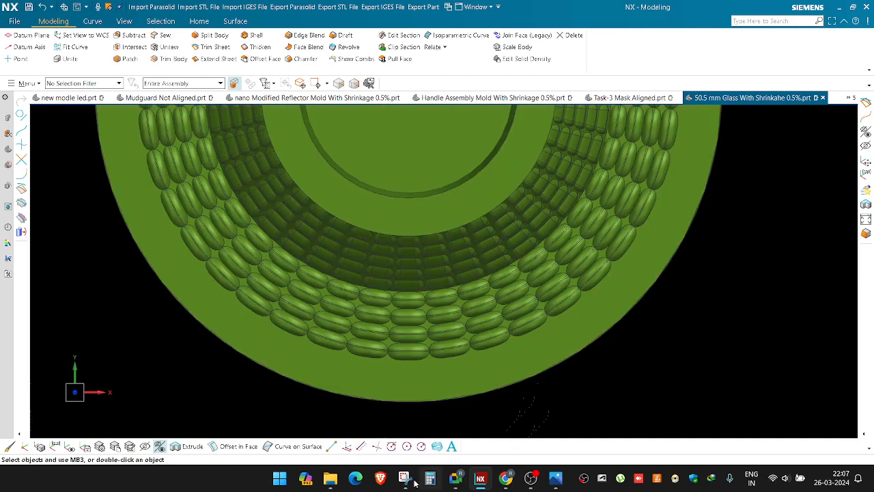
pyautogui.click(404, 480)
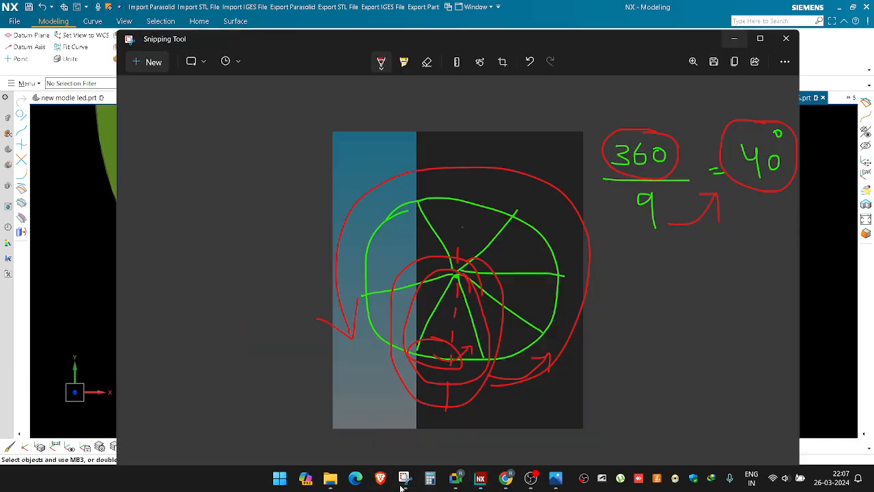
pyautogui.click(152, 60)
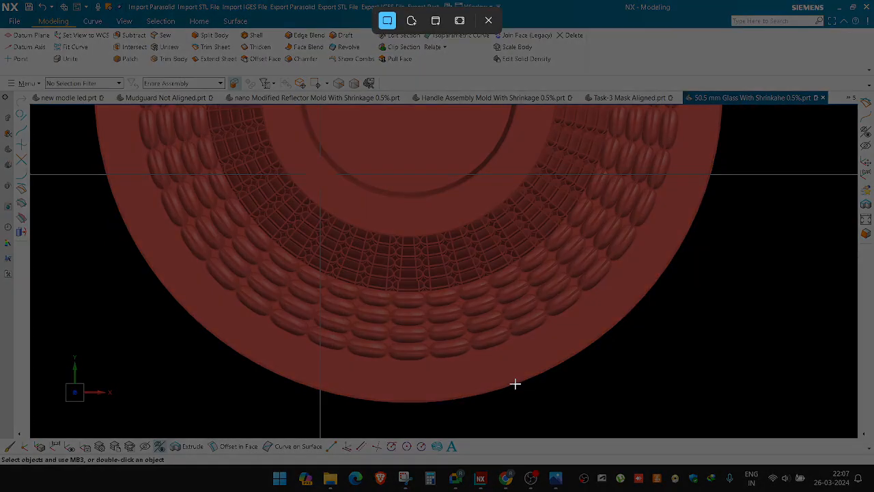
pyautogui.moveTo(257, 131); pyautogui.dragTo(642, 444)
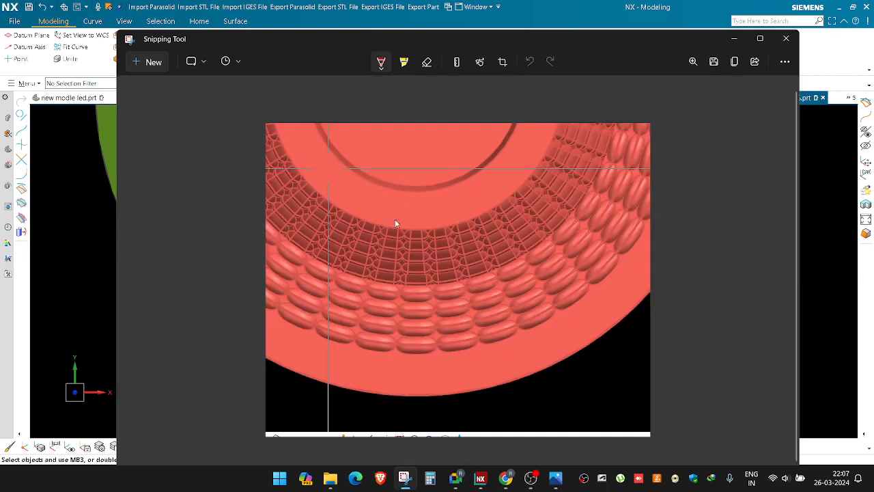
# Step: Mark one narrow radial sector of the lens pattern with dashed red lines and add a curved arrow showing its rotation around the lens
pyautogui.moveTo(404, 207); pyautogui.dragTo(405, 229)
pyautogui.moveTo(390, 340); pyautogui.dragTo(387, 391)
pyautogui.moveTo(413, 204); pyautogui.dragTo(418, 215)
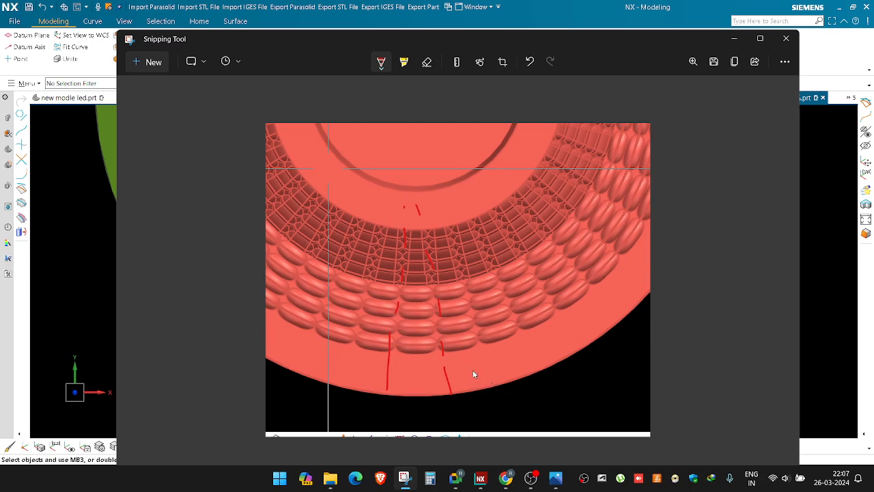
pyautogui.moveTo(385, 398)
pyautogui.mouseDown()
pyautogui.moveTo(446, 408)
pyautogui.moveTo(560, 349)
pyautogui.mouseUp()
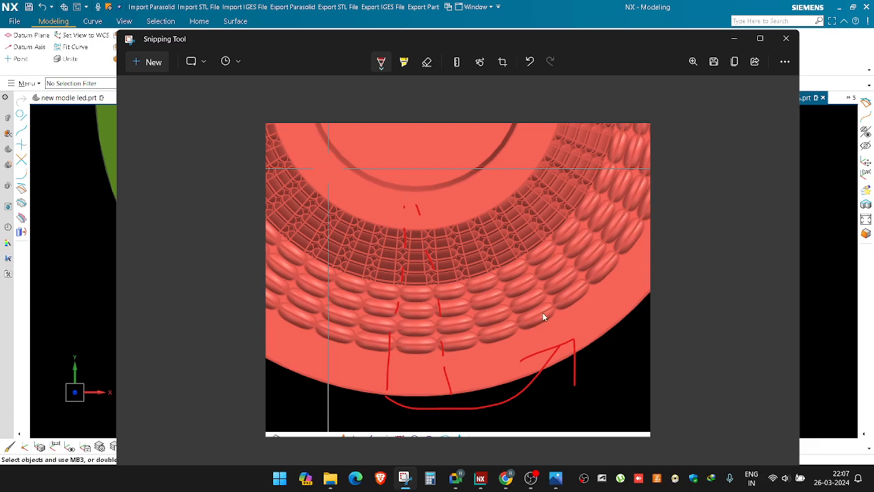
# Step: Return to NX and close the part 50.5 mm Glass With Shrinkahe 0.5% without saving
pyautogui.click(737, 40)
pyautogui.scroll(-1, 596, 254)
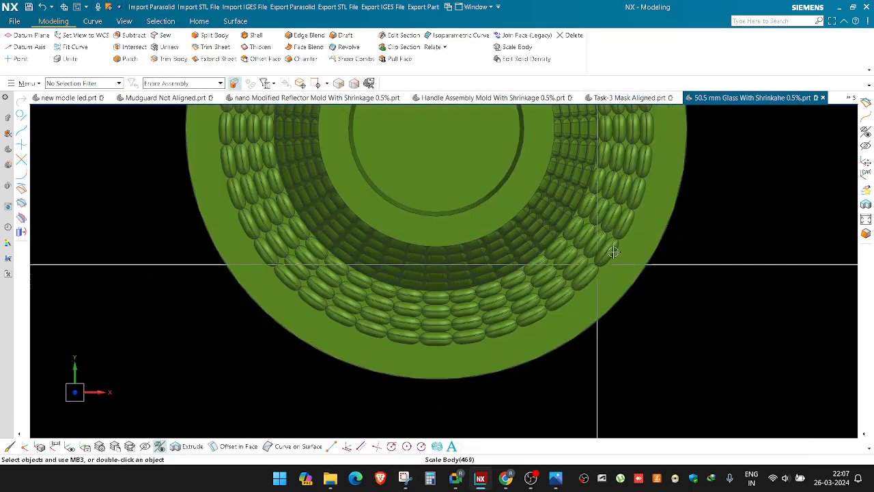
pyautogui.click(823, 98)
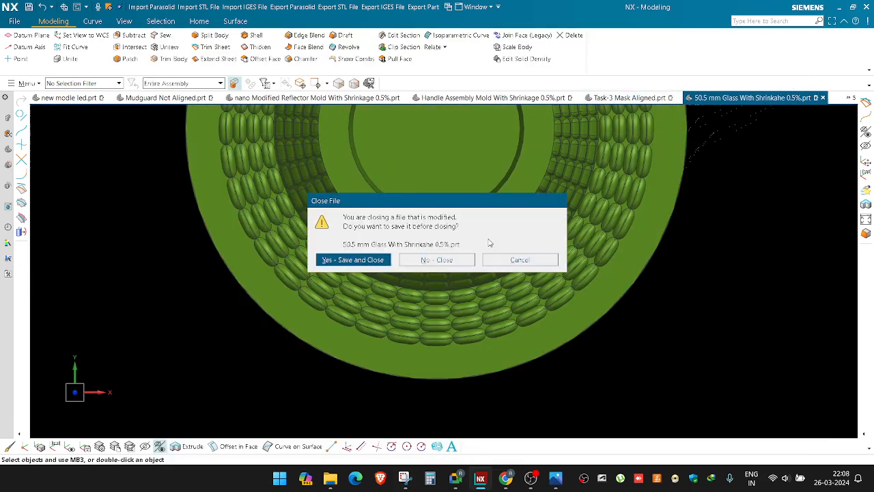
pyautogui.click(456, 260)
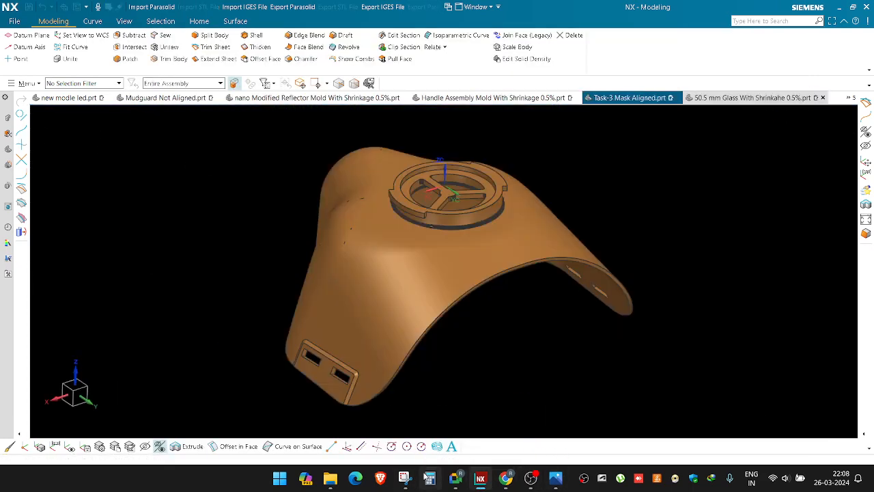
# Step: Open WhatsApp Image 2024-03-23 at 4.31.38 PM from New folder (2) and examine the hairbrush model up close in the maximized viewer
pyautogui.moveTo(331, 485)
pyautogui.click(493, 428)
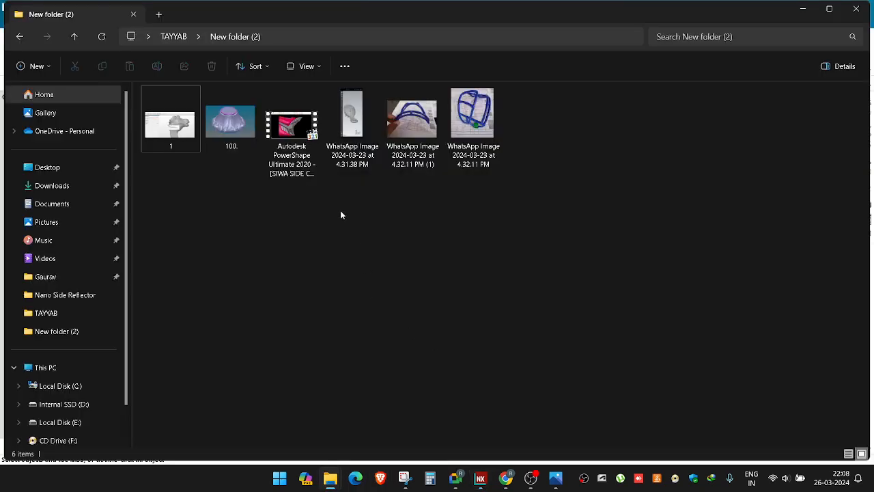
pyautogui.click(350, 130)
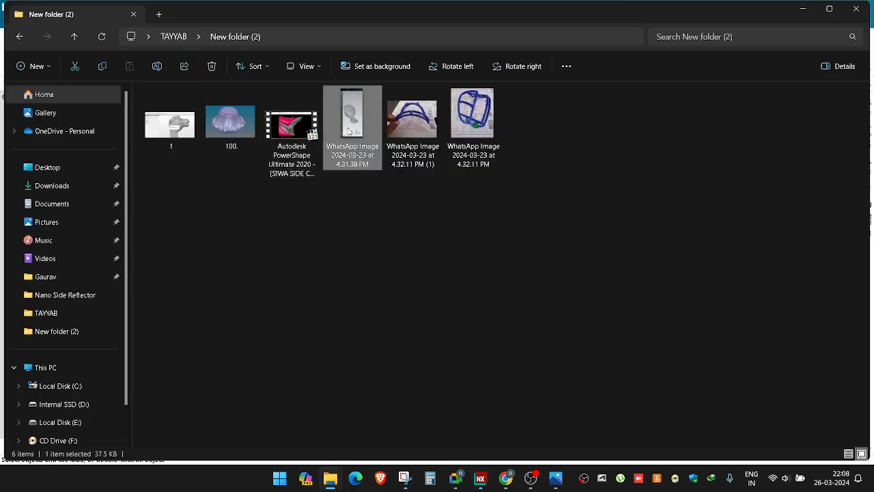
pyautogui.doubleClick(349, 130)
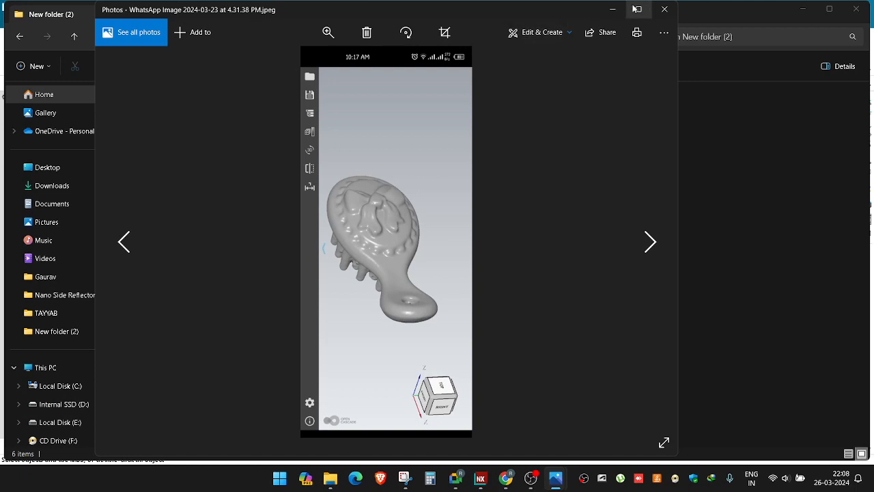
pyautogui.click(634, 9)
pyautogui.scroll(4, 425, 238)
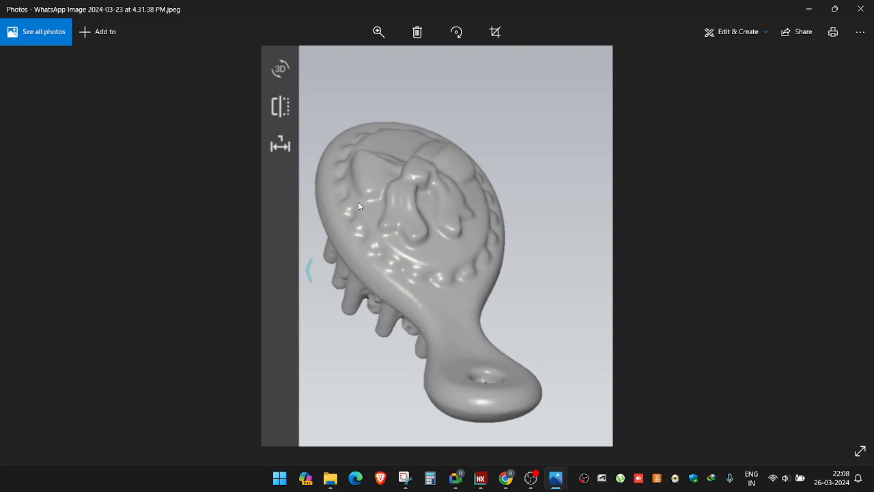
pyautogui.click(809, 9)
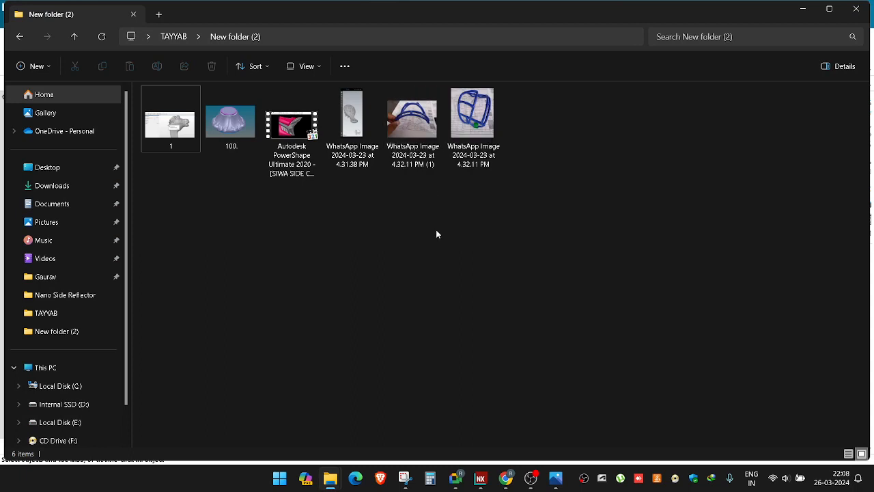
# Step: Open WhatsApp Image 2024-03-23 at 4.32.11 PM (1) and compare both photos of the blue tubular frame, examining its curved bars up close
pyautogui.click(411, 138)
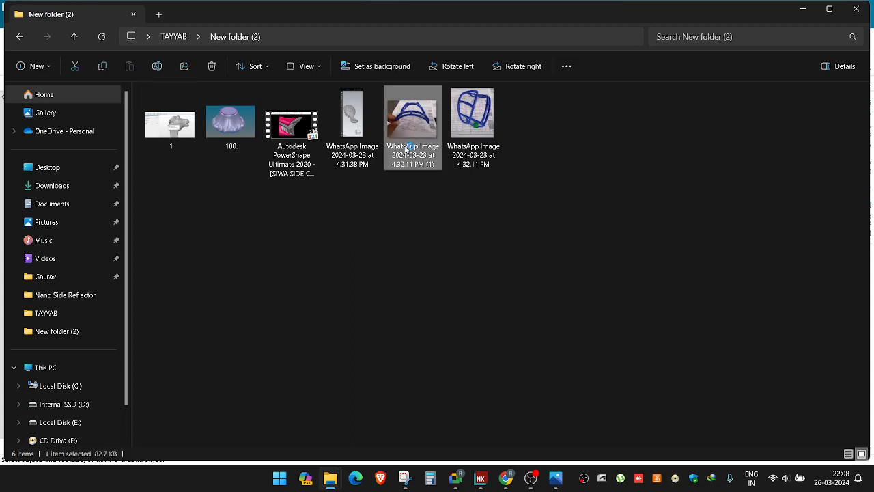
pyautogui.press('Return')
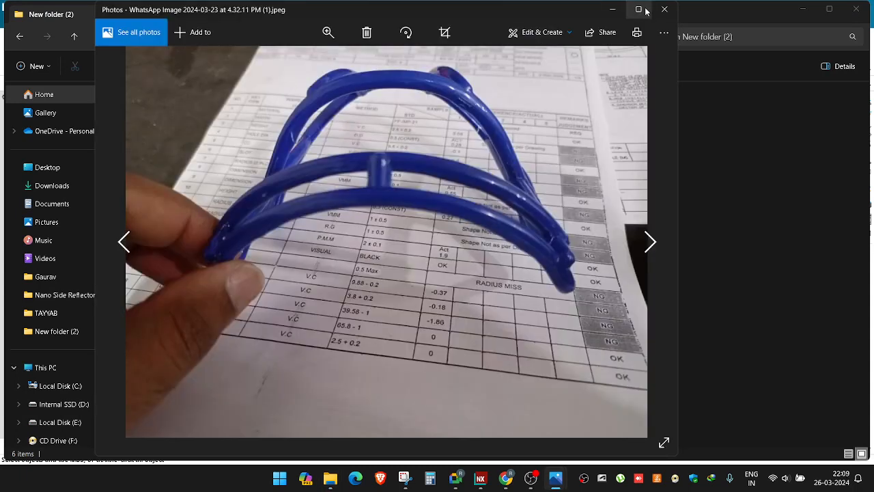
pyautogui.click(646, 8)
pyautogui.press('Right')
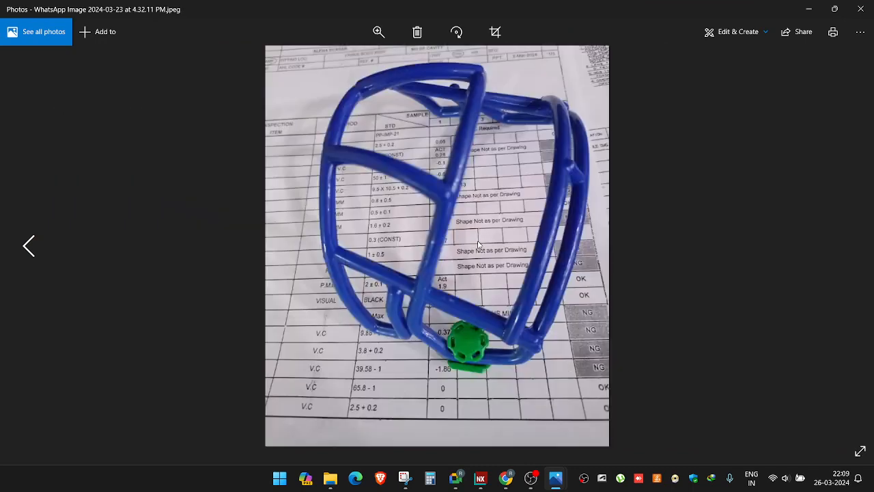
pyautogui.press('Left')
pyautogui.press('Right')
pyautogui.press('Left')
pyautogui.press('Right')
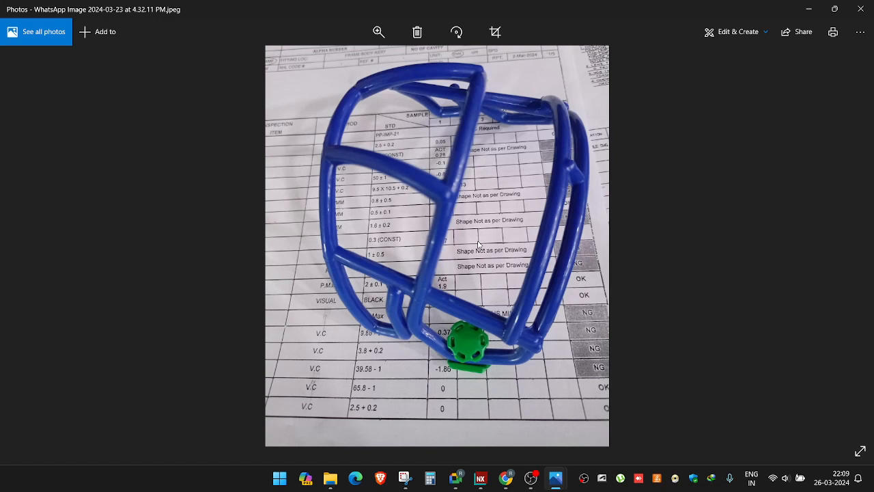
pyautogui.press('Right')
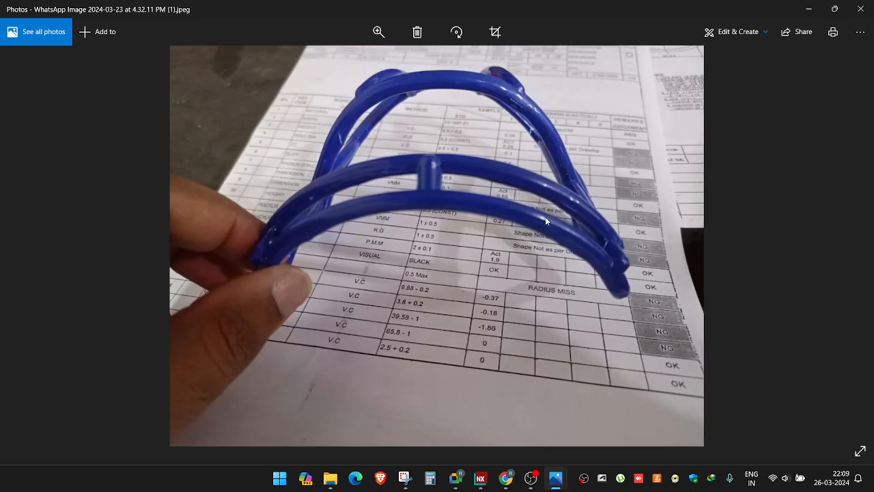
pyautogui.scroll(2, 573, 255)
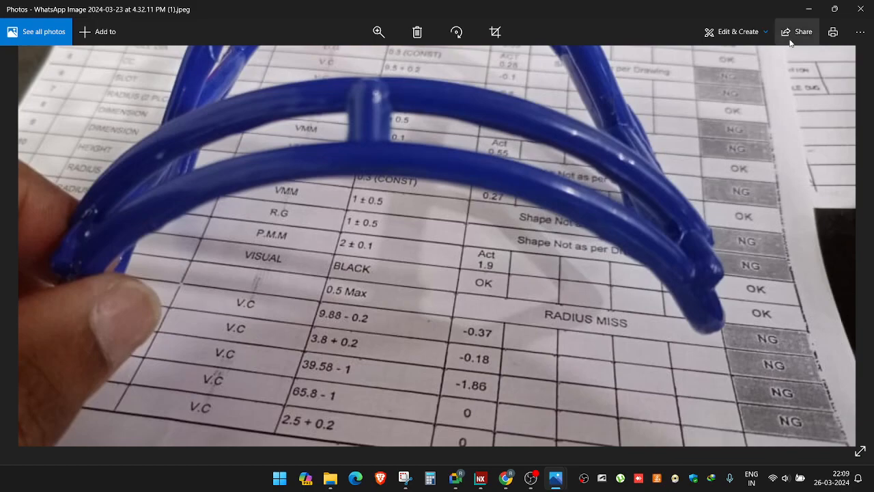
pyautogui.click(809, 9)
# Step: Switch to NX, clear the mask from view in Task-3 Mask Aligned, and draw a shallow three-point arc of about 172 mm radius near the origin
pyautogui.click(482, 478)
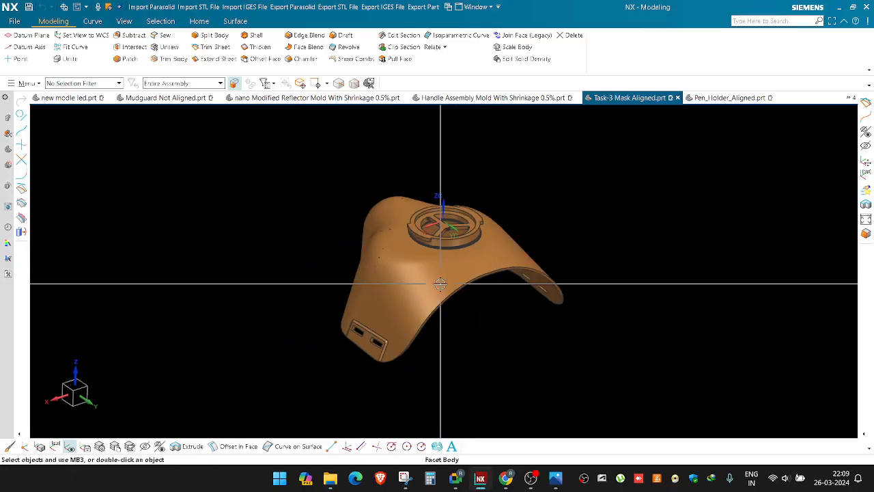
pyautogui.moveTo(441, 343); pyautogui.dragTo(476, 244, button='middle')
pyautogui.press('a')
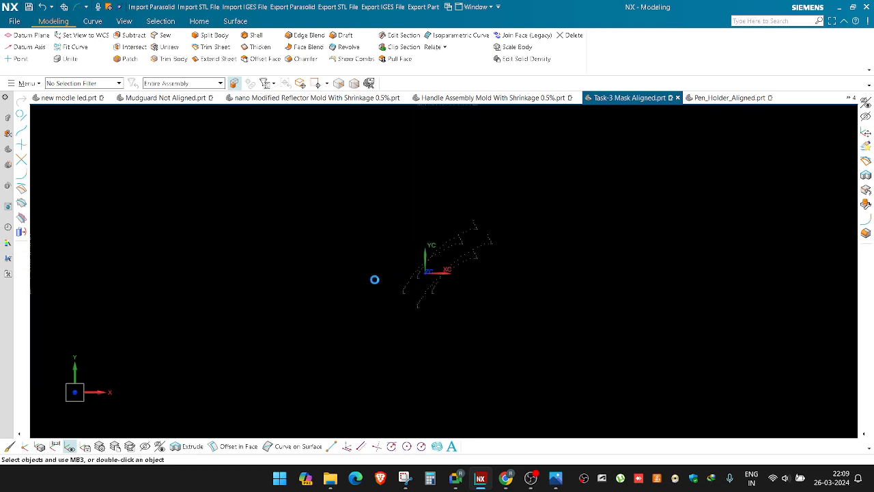
pyautogui.click(368, 285)
pyautogui.click(600, 260)
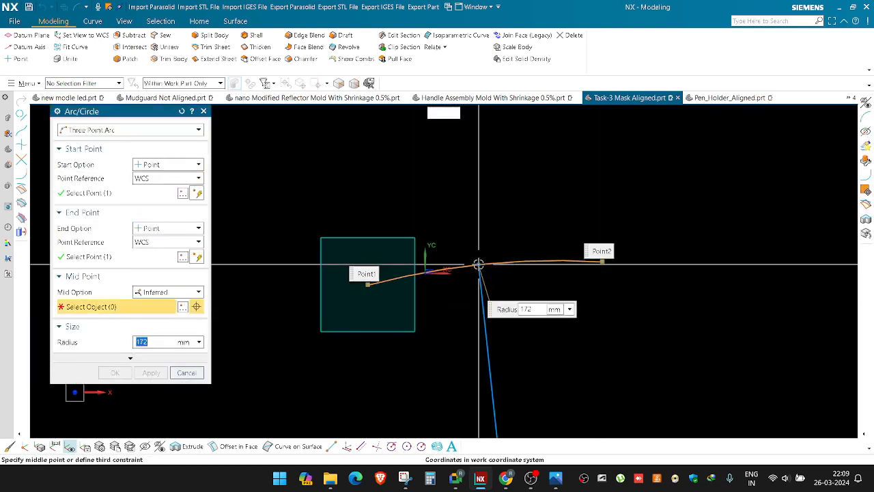
pyautogui.click(476, 263)
pyautogui.middleClick(418, 239)
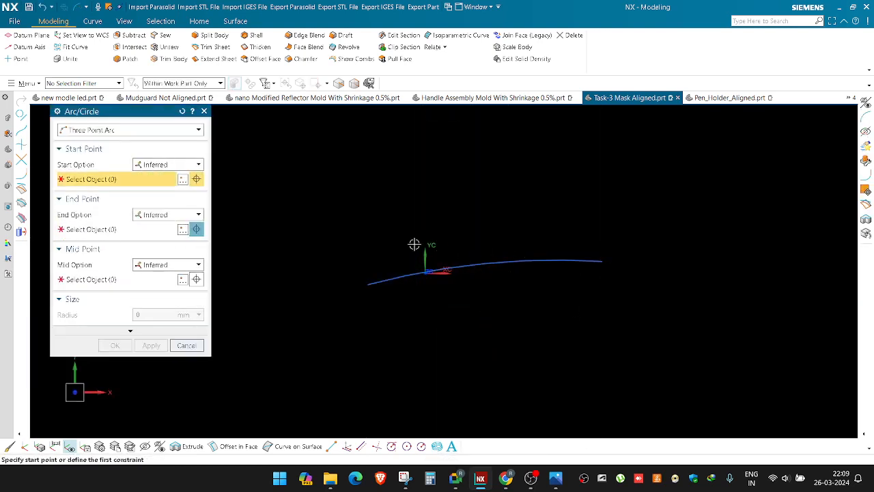